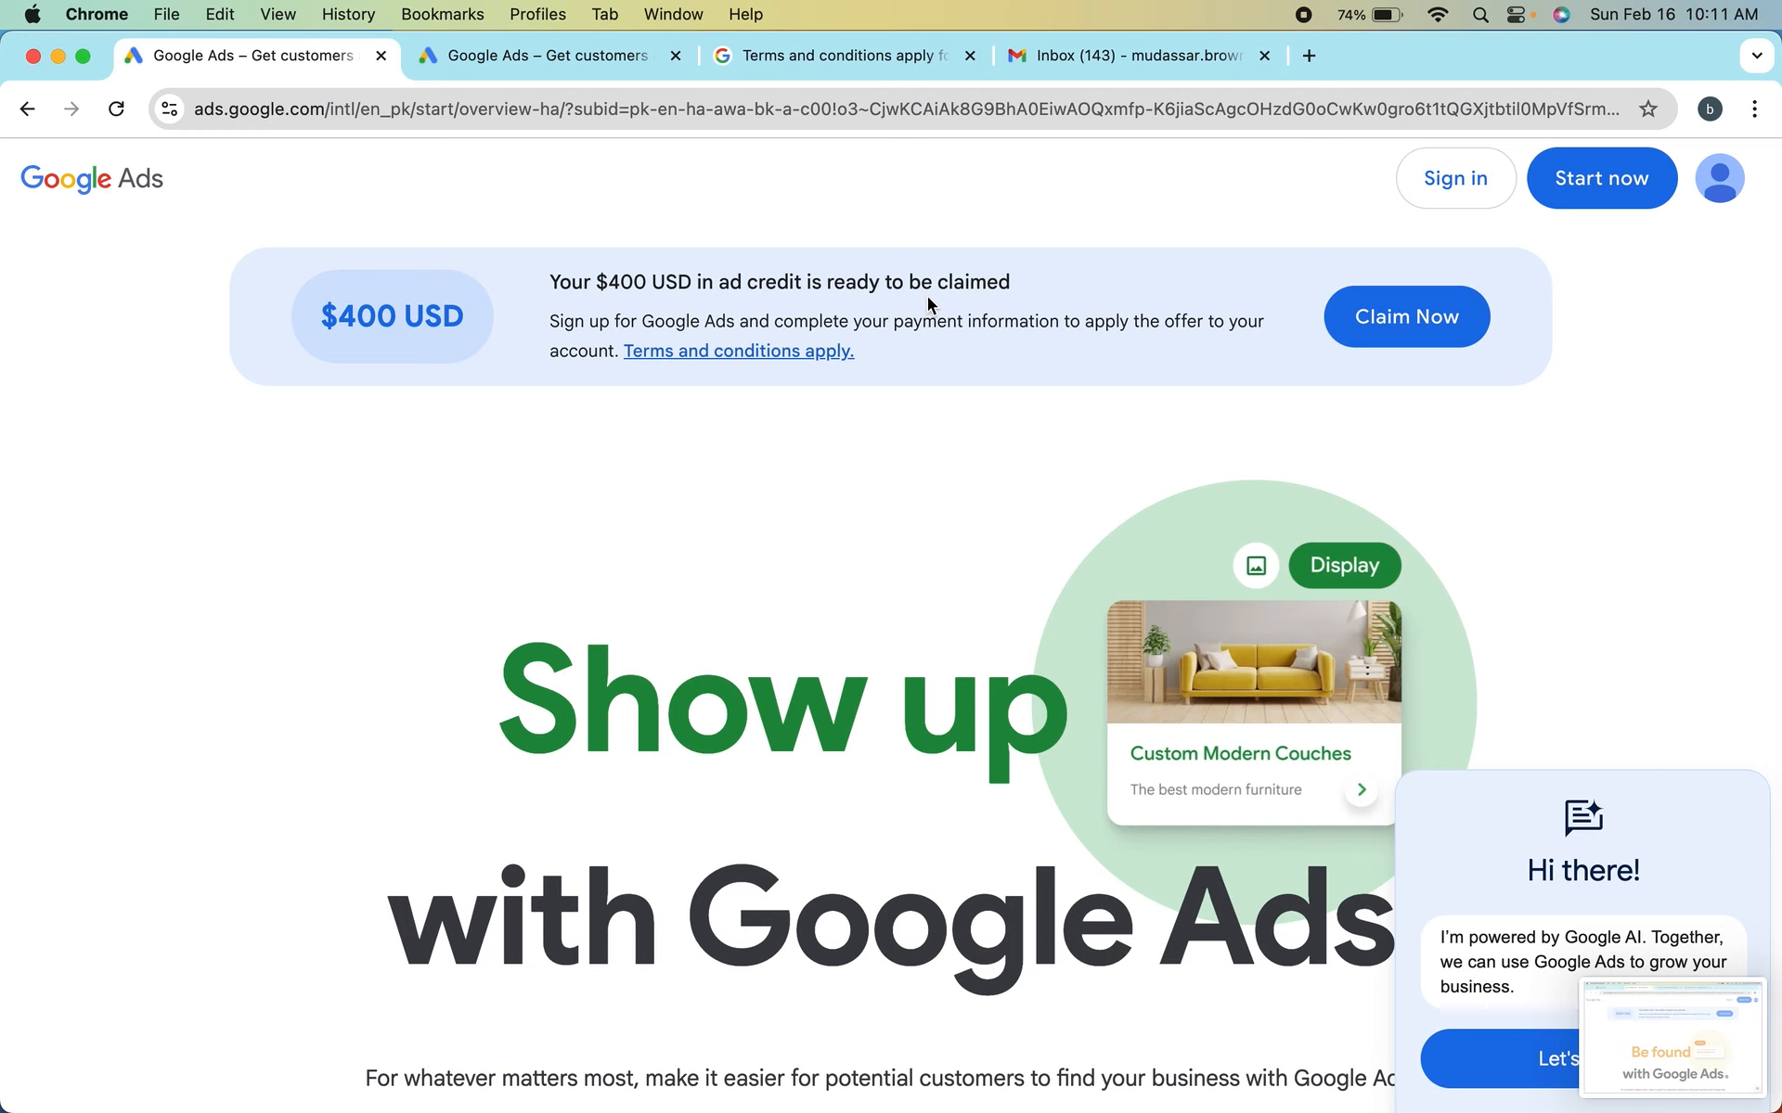
Look over the Google Ads landing page, including the ad credit banner and the Search example under the ways to be seen
scroll(515, 686, "down", 3)
scroll(515, 686, "up", 2)
scroll(515, 685, "up", 2)
scroll(515, 686, "down", 1)
scroll(516, 686, "up", 1)
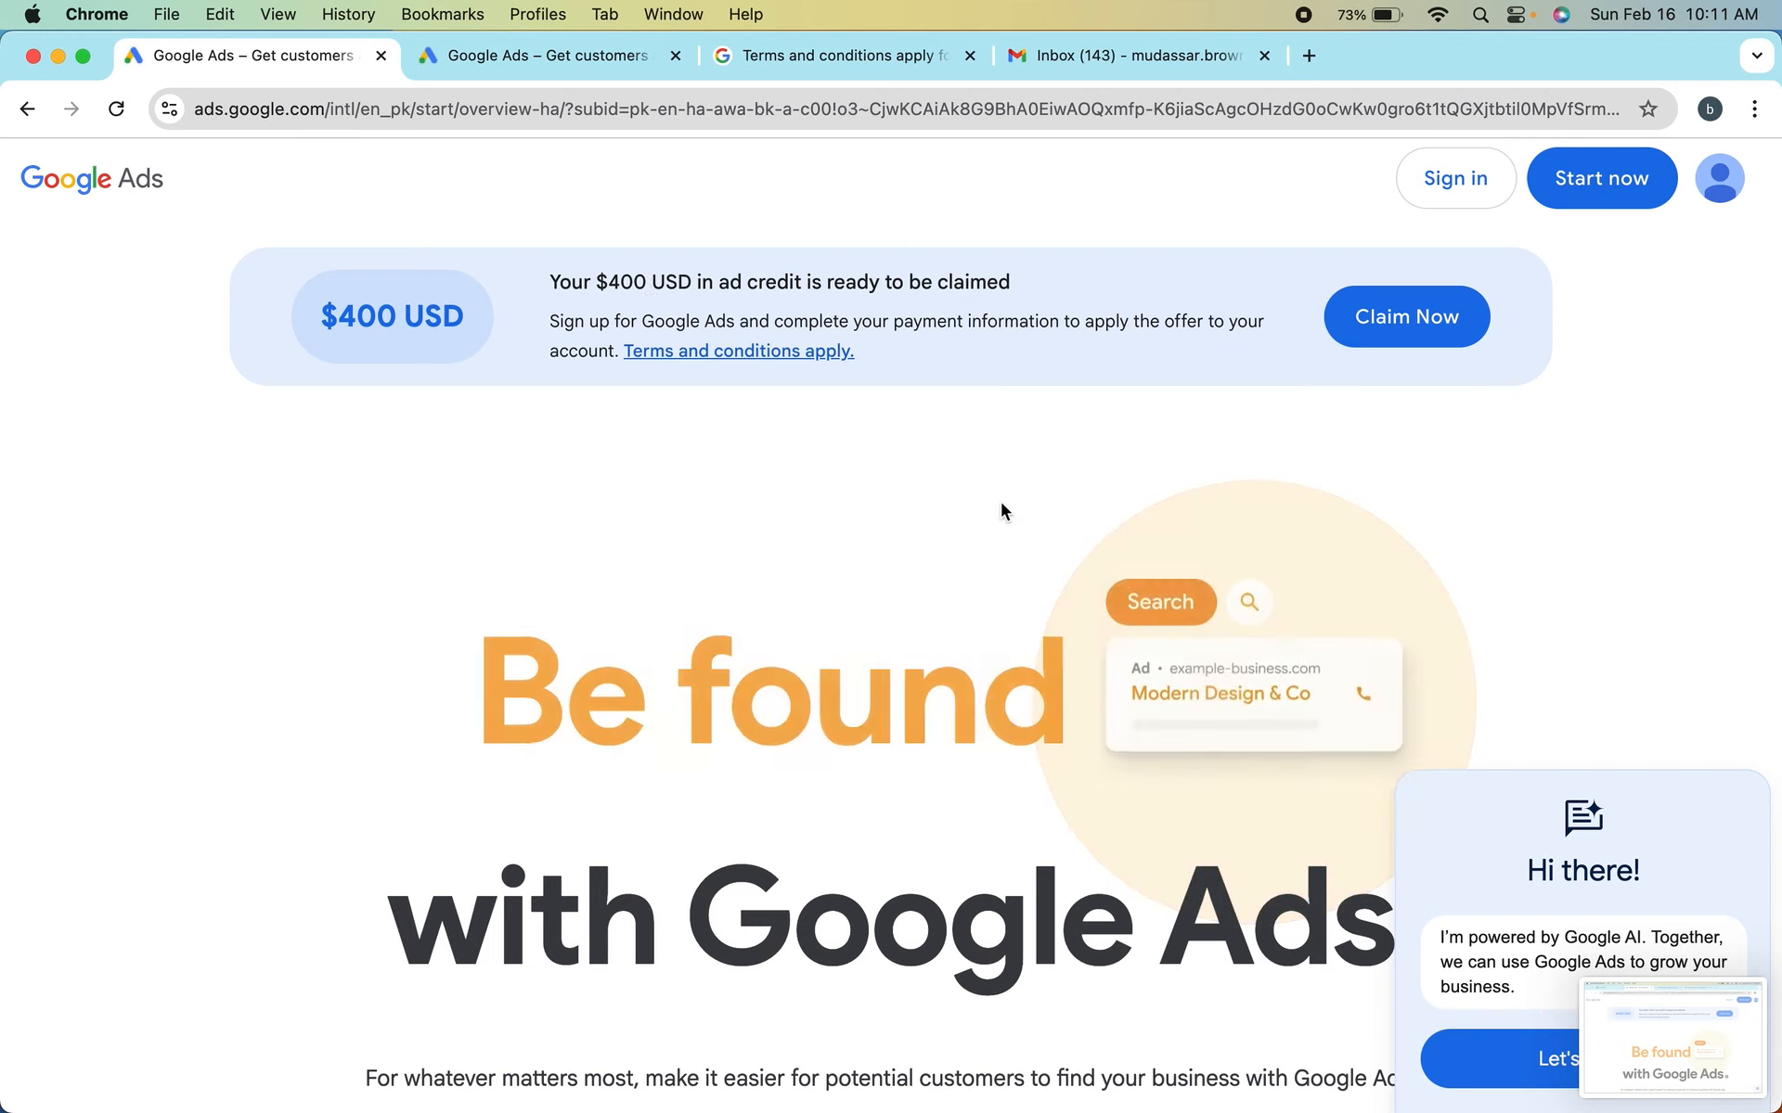
scroll(991, 514, "down", 5)
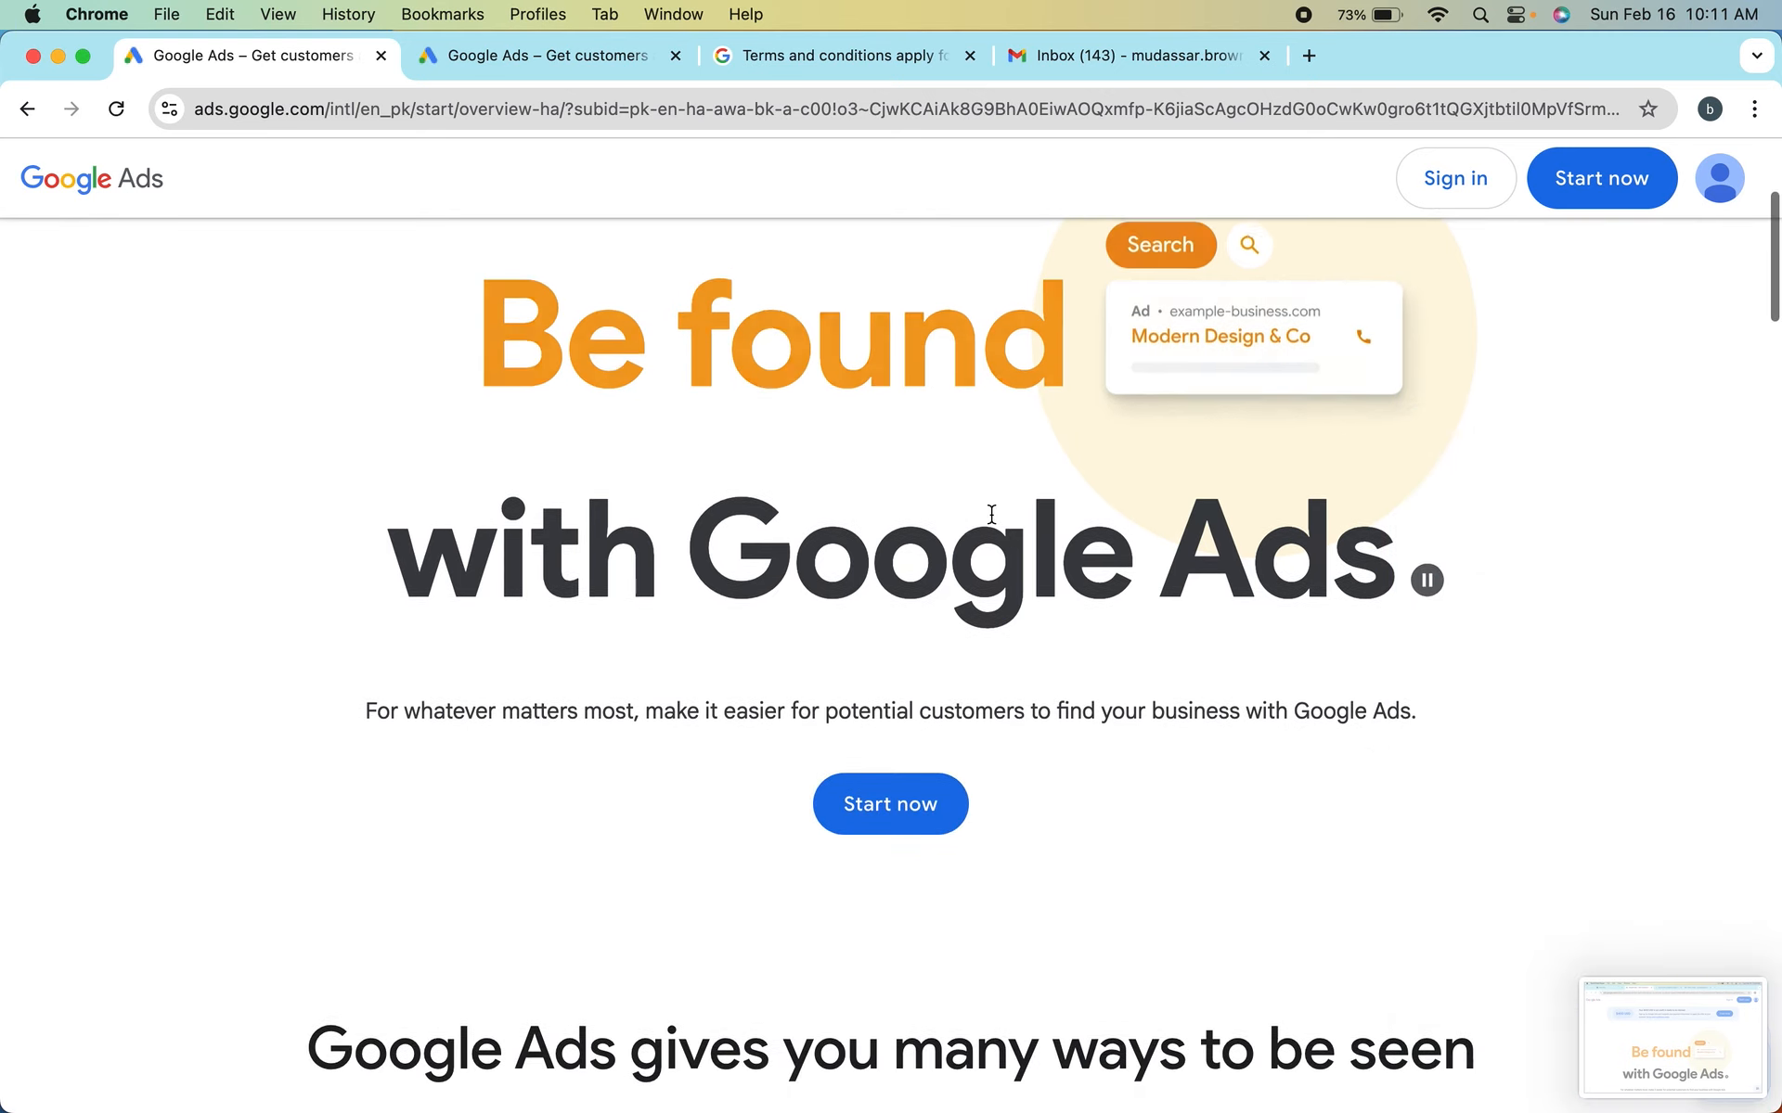
scroll(991, 514, "down", 6)
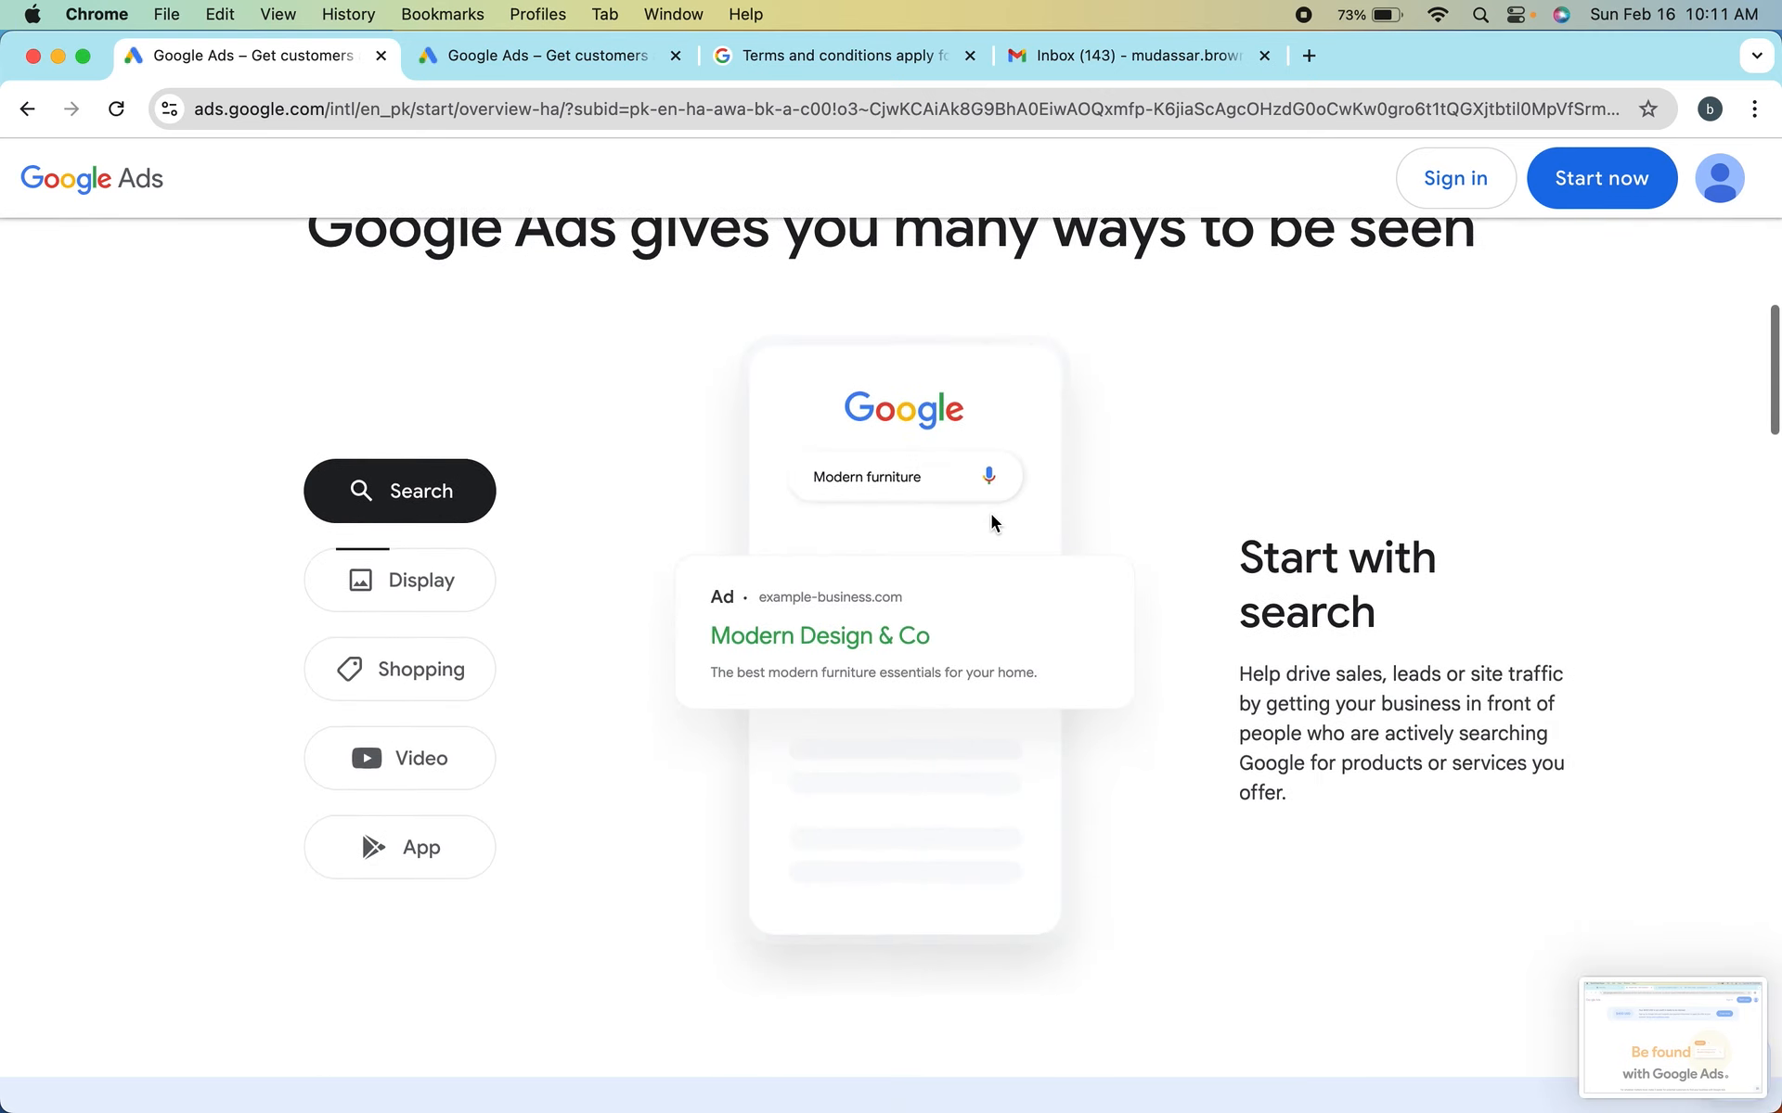
scroll(991, 514, "up", 8)
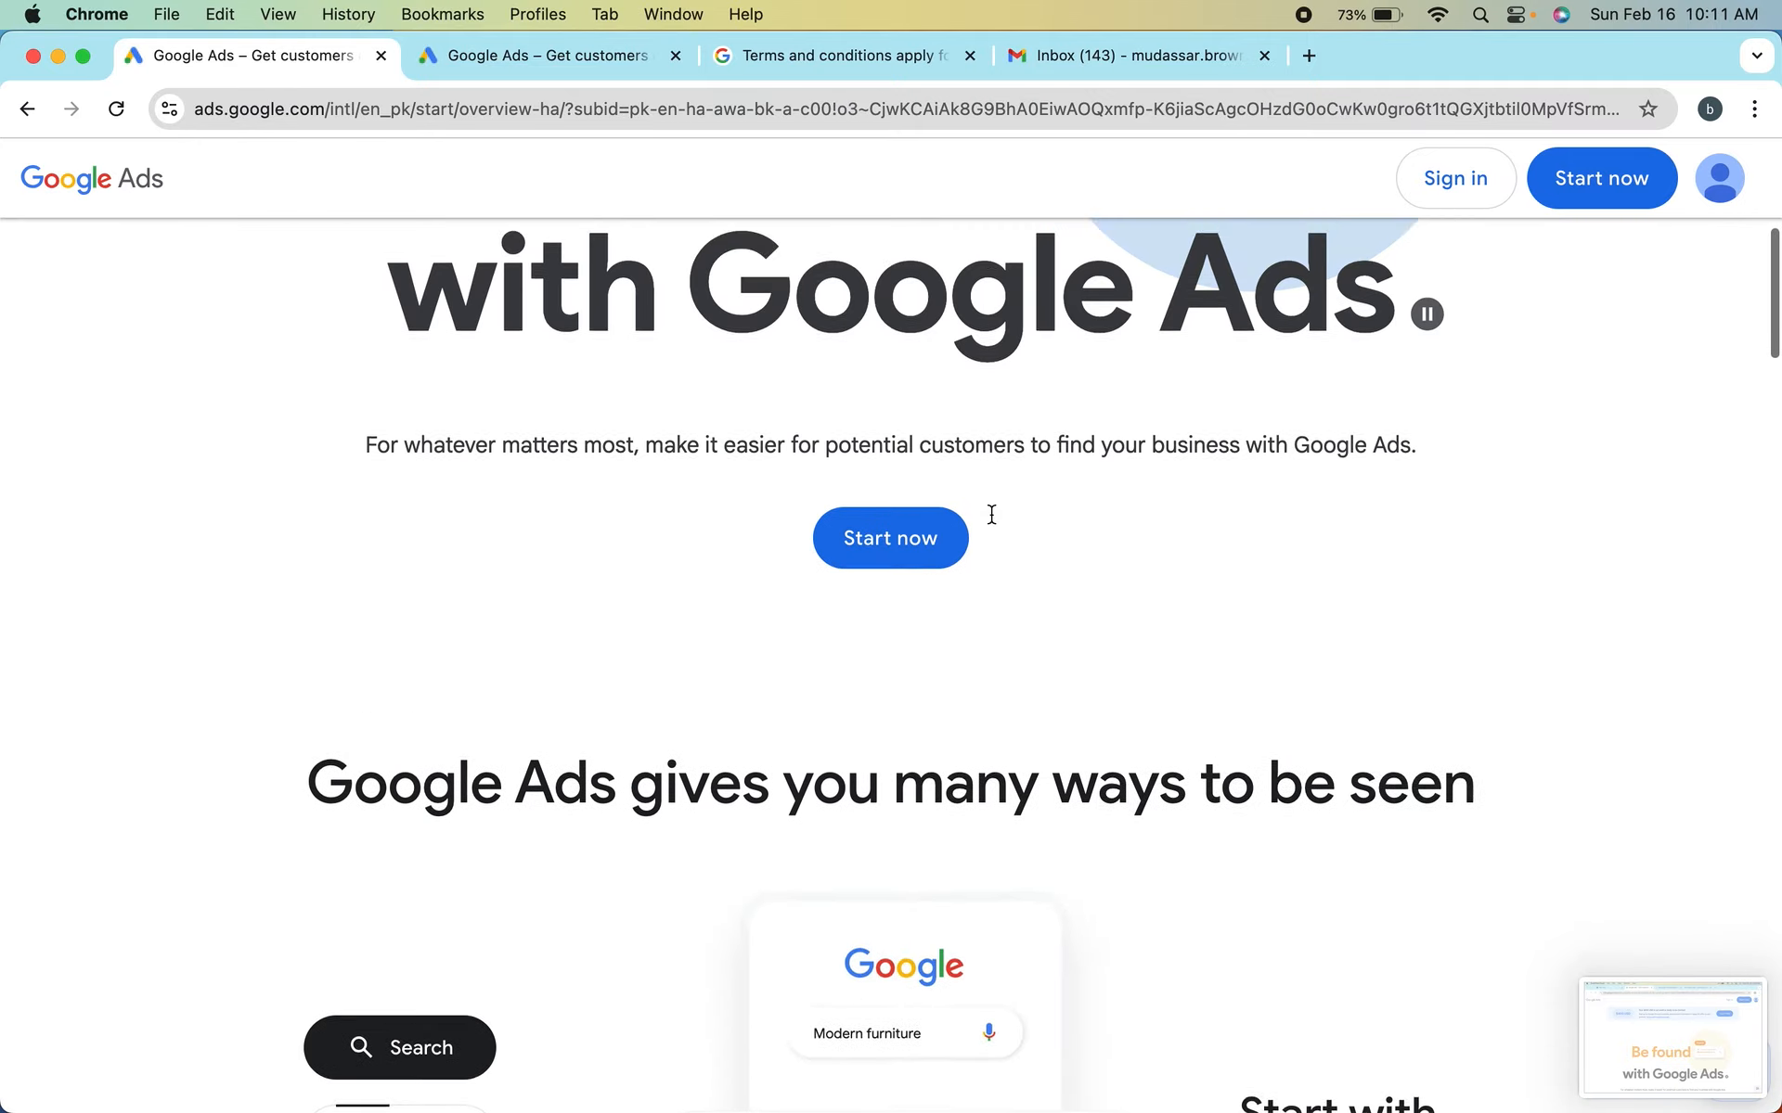
scroll(991, 514, "down", 6)
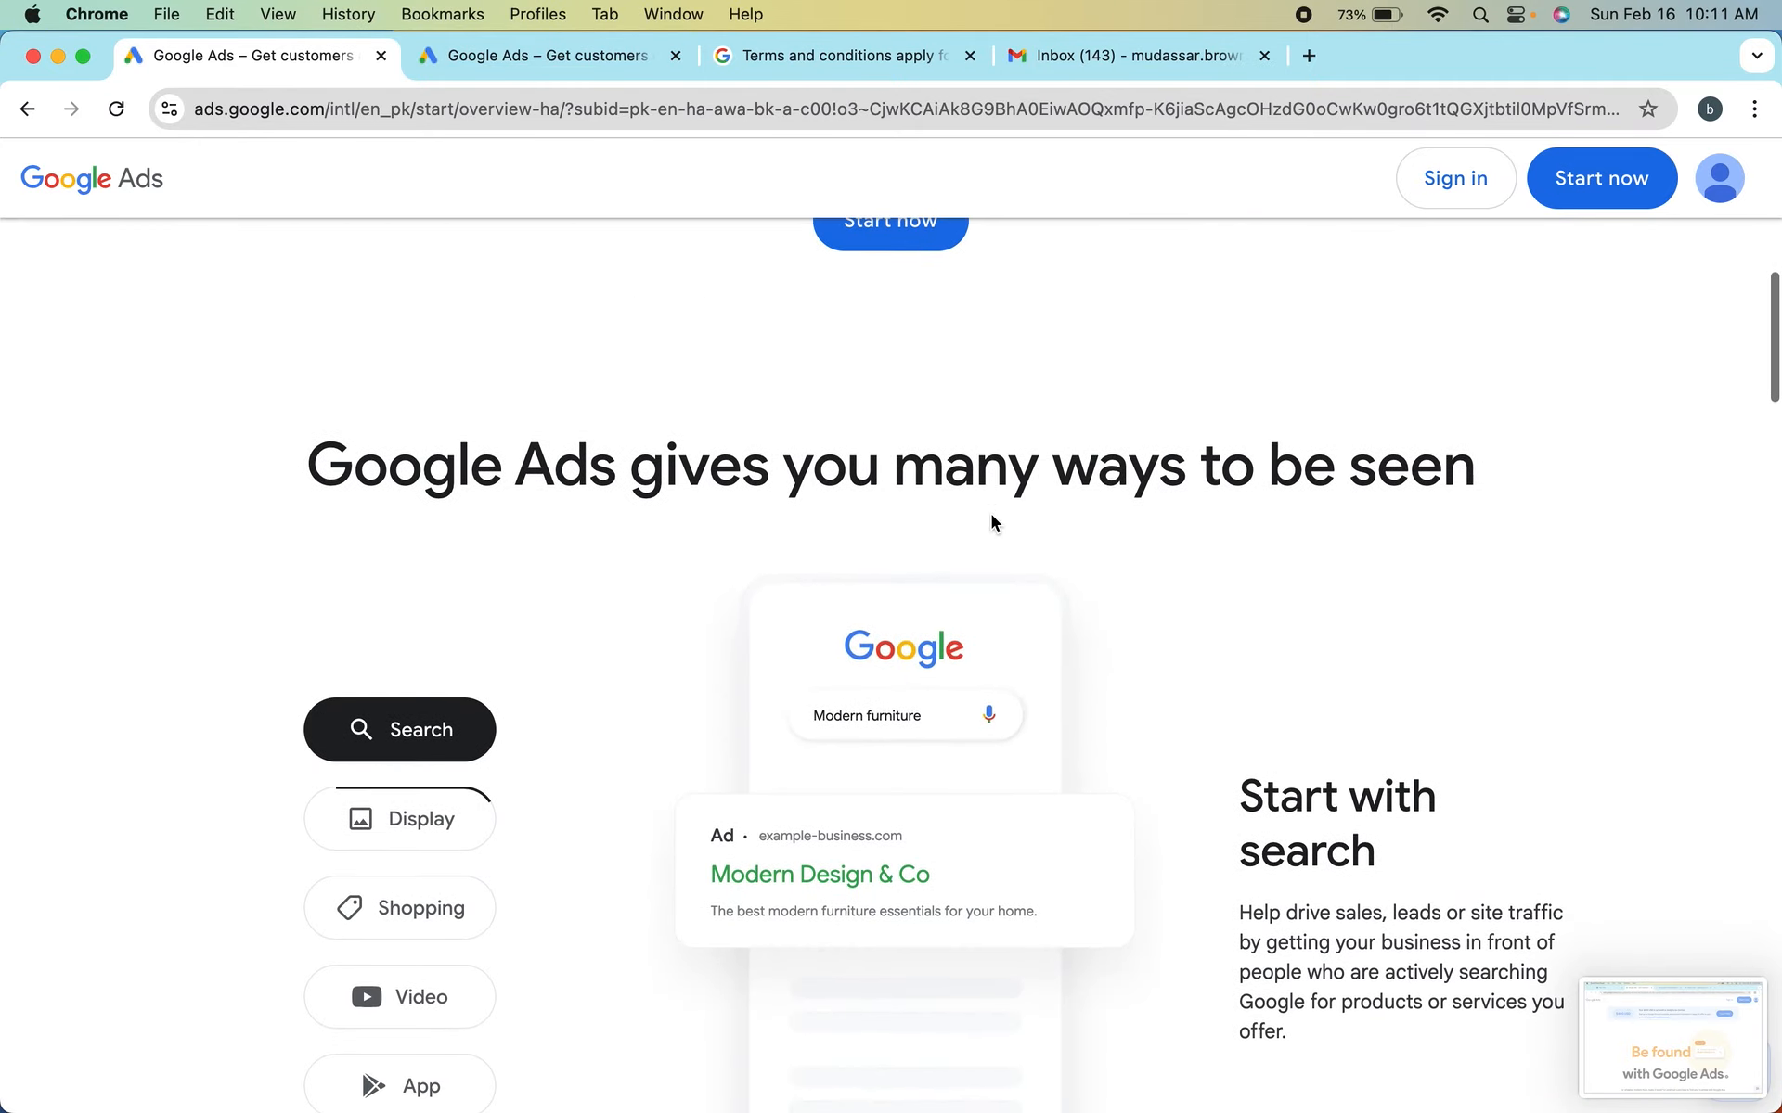
scroll(991, 514, "down", 1)
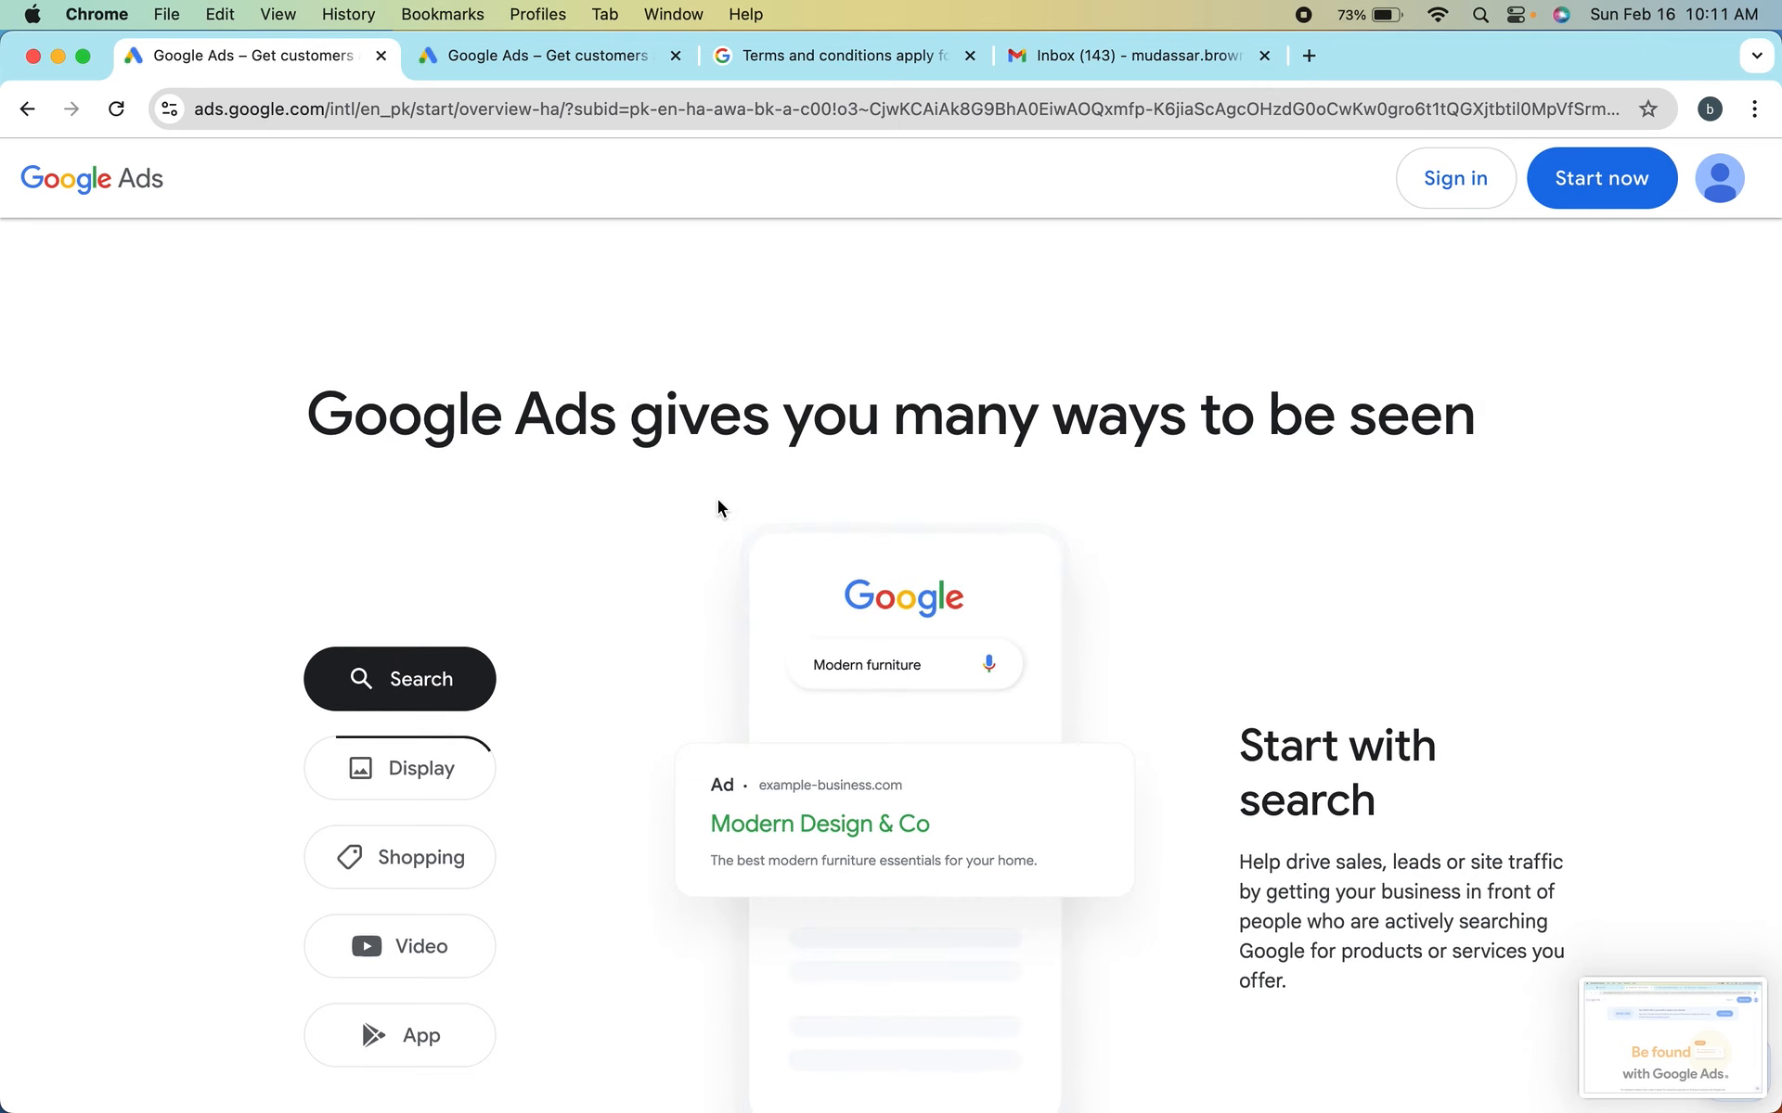
scroll(716, 499, "down", 2)
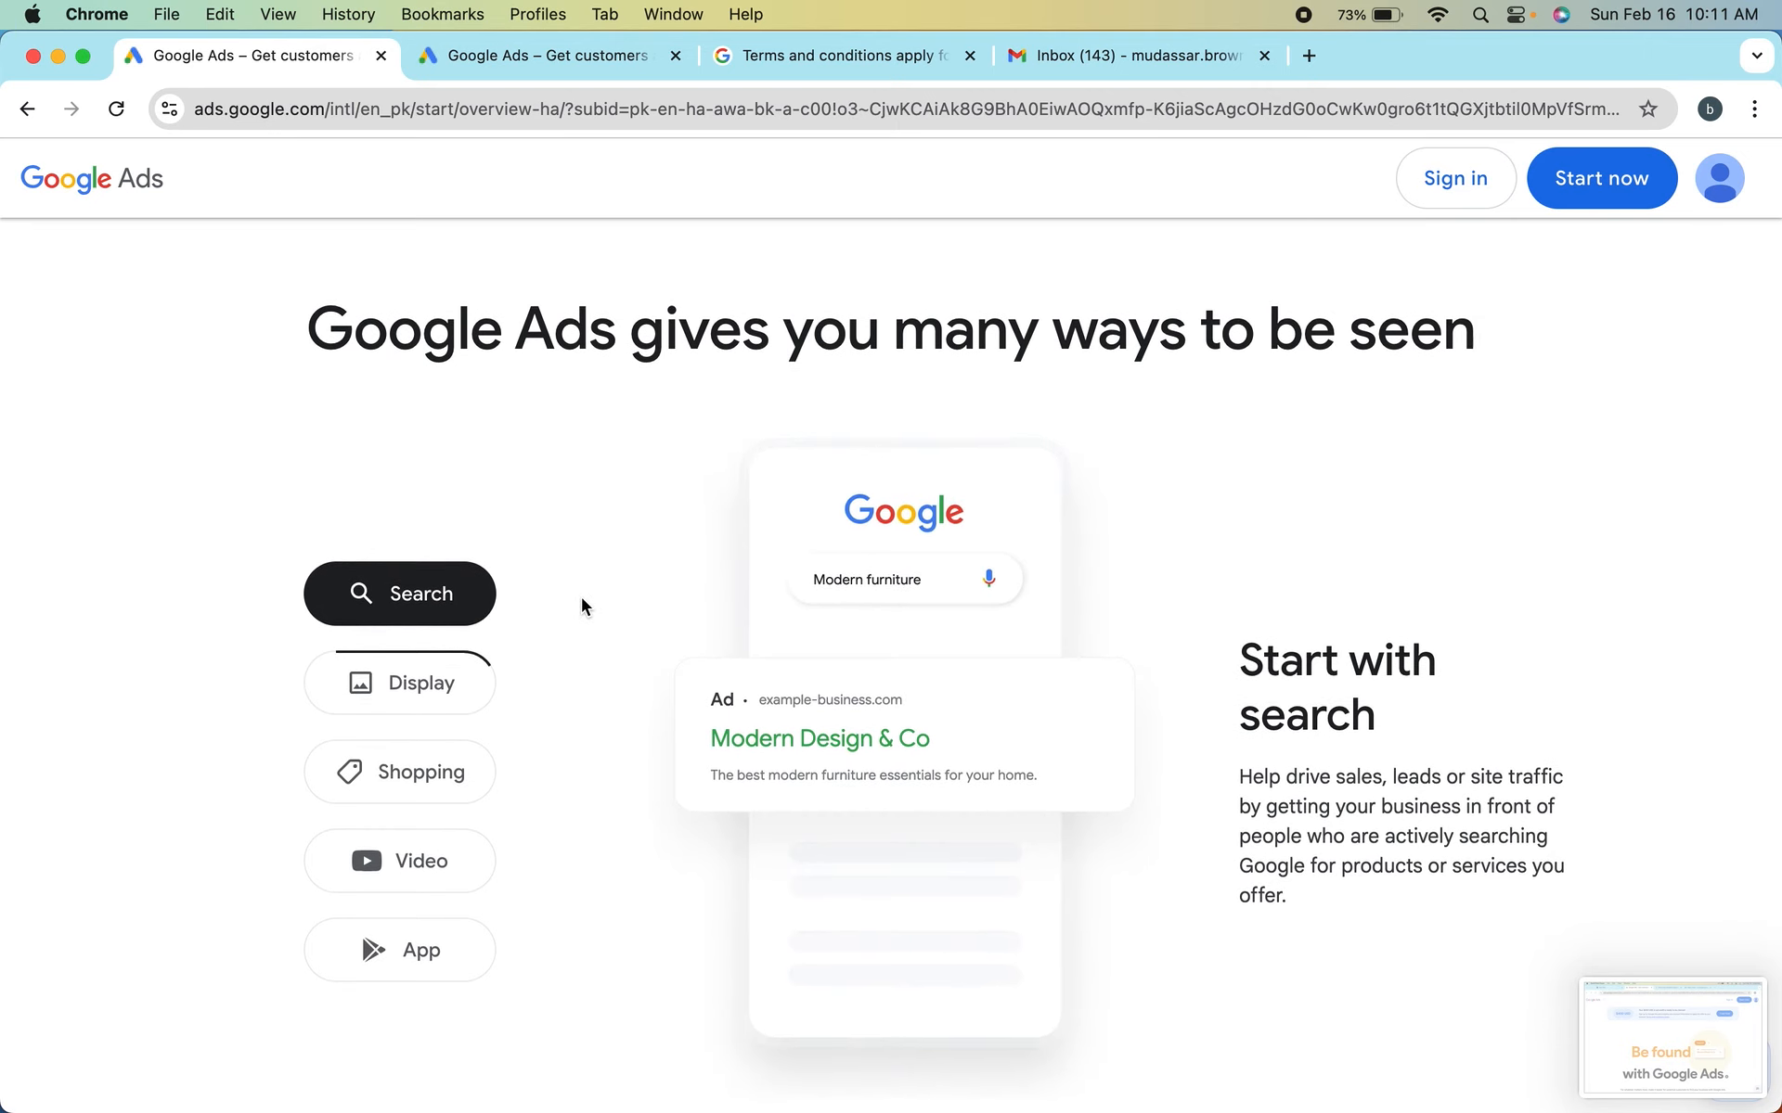
left_click(684, 440)
left_click_drag(684, 442, 998, 930)
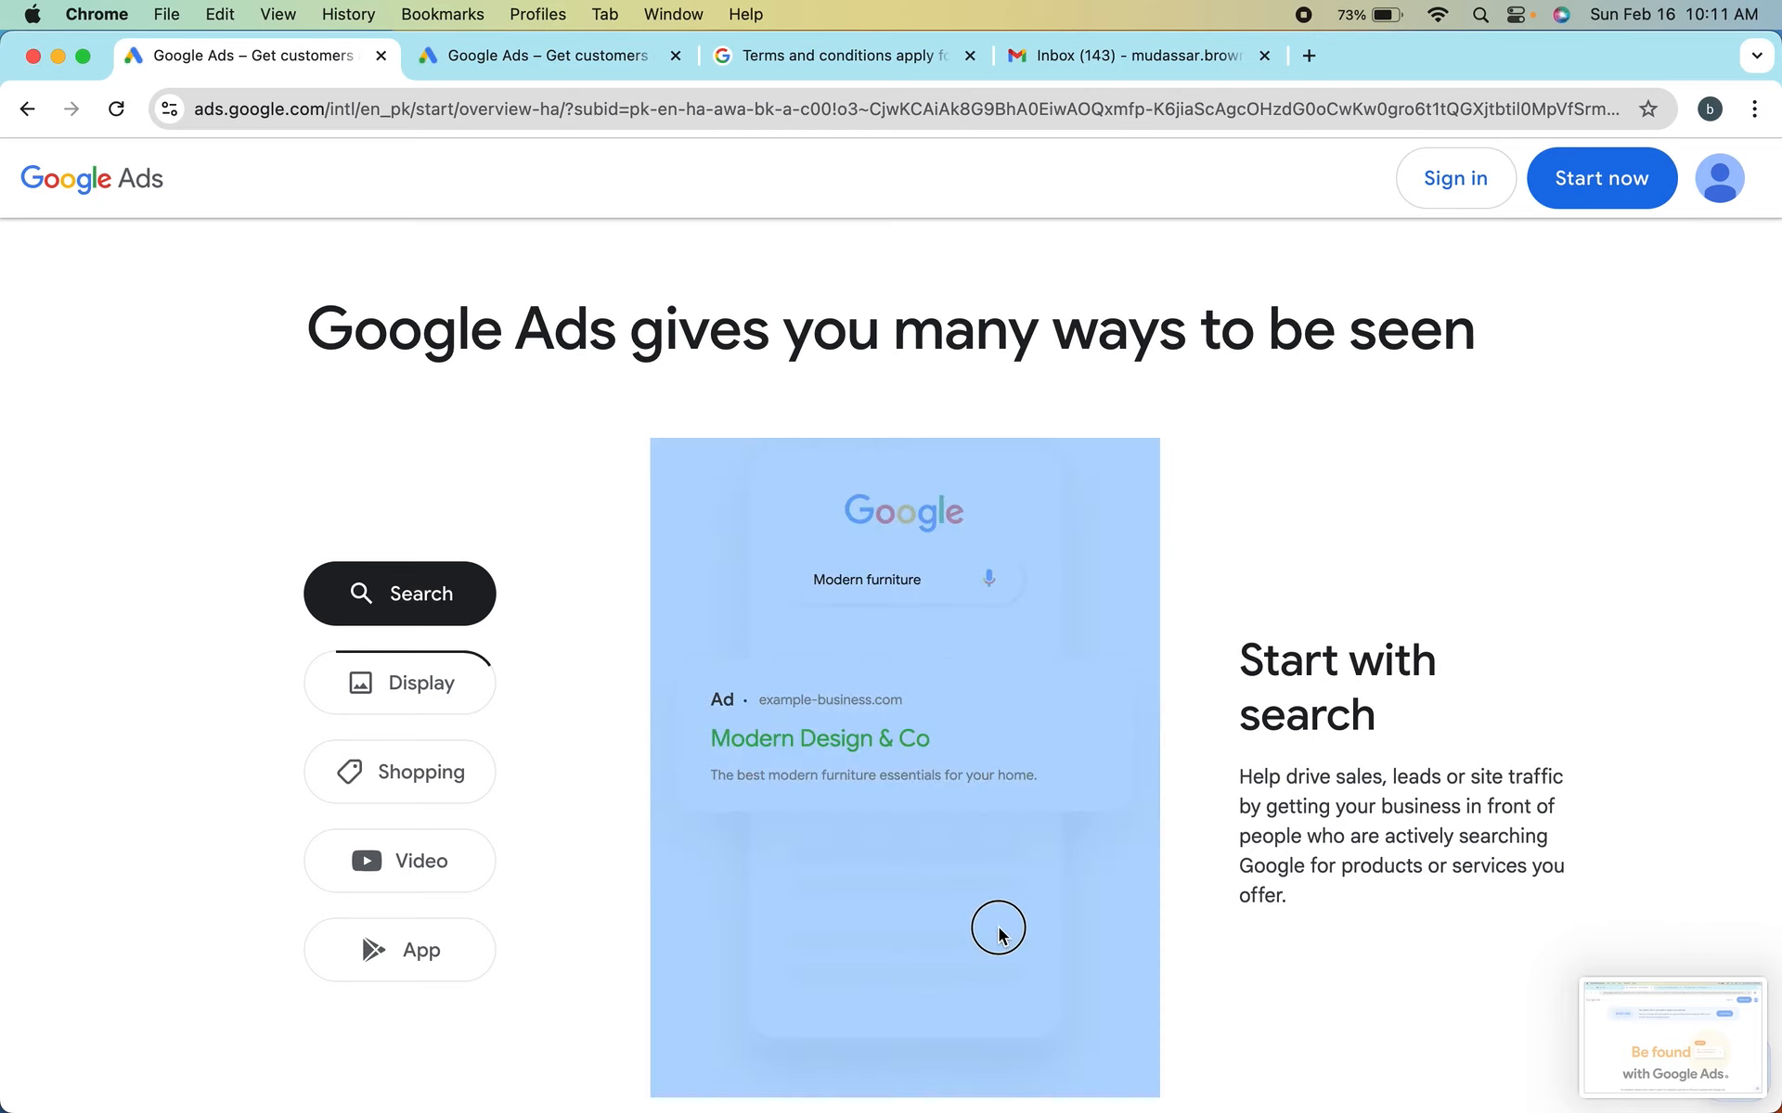
left_click(1194, 781)
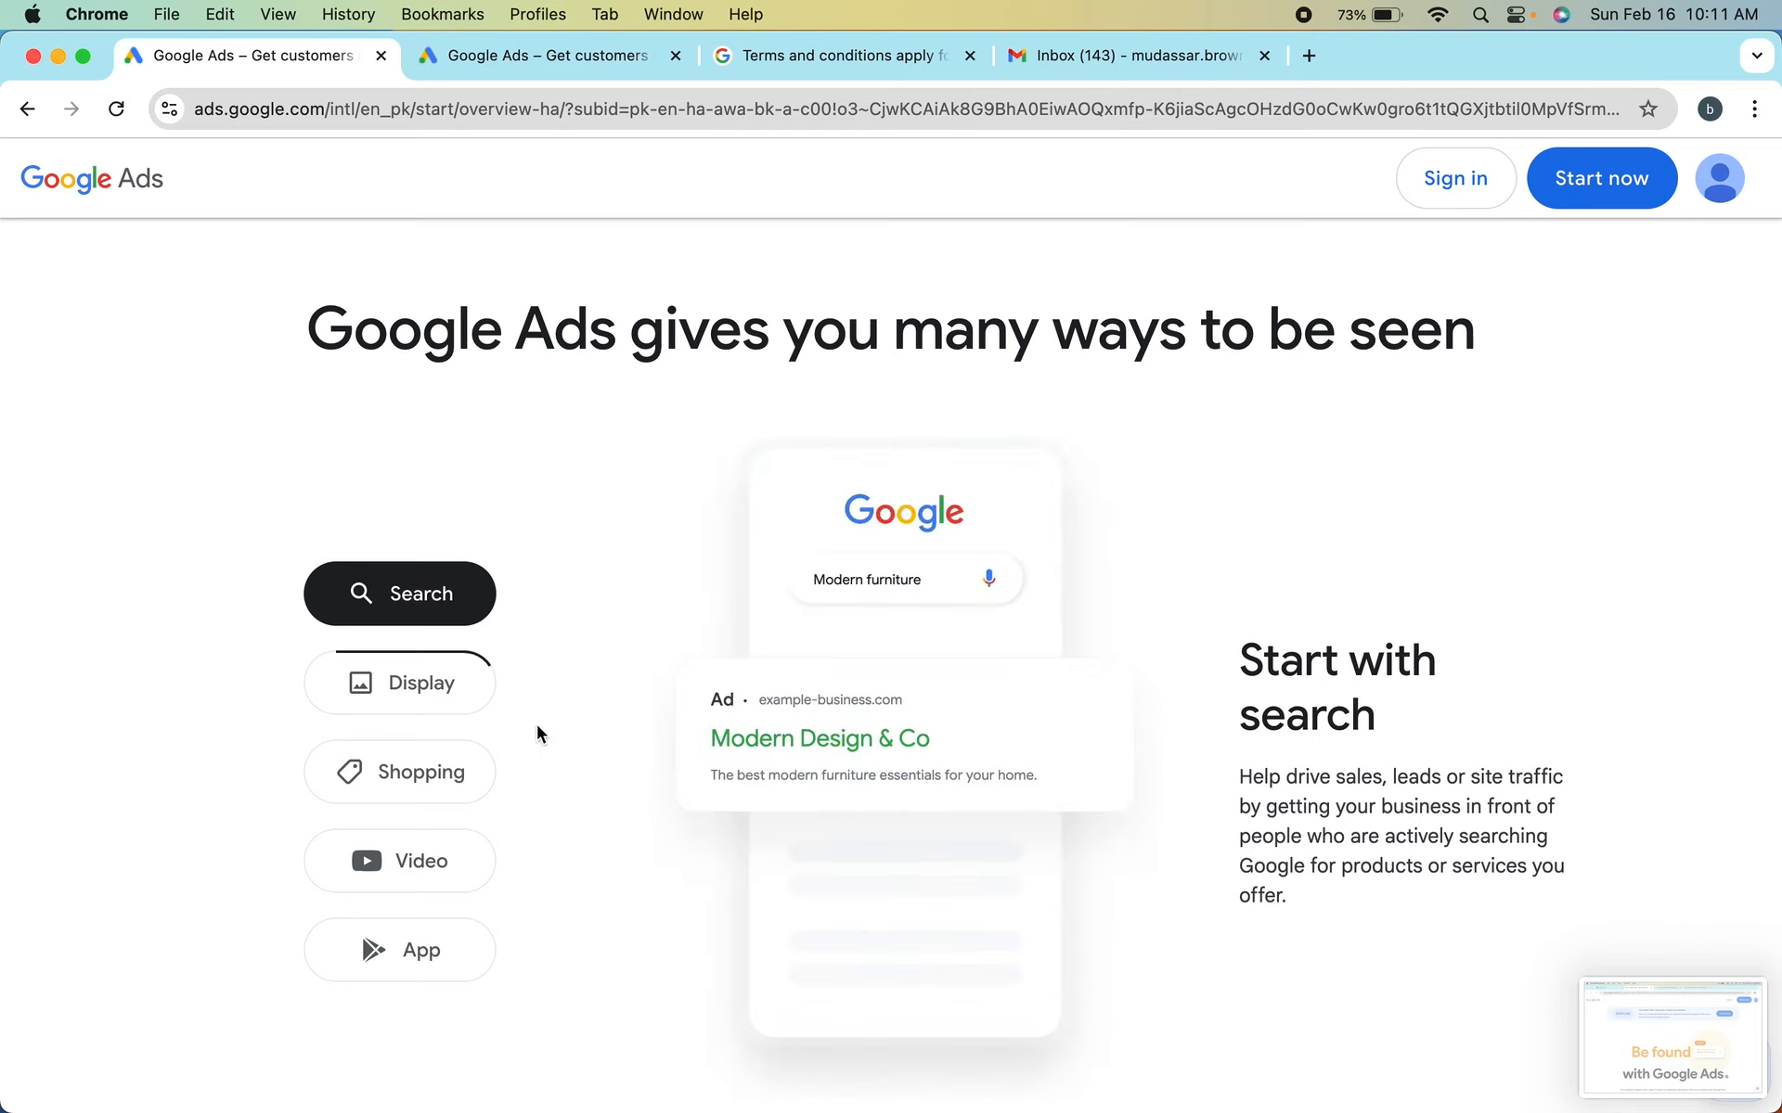
View the Display, Shopping, Video and App ad format examples in the section on ways to be seen
left_click(431, 683)
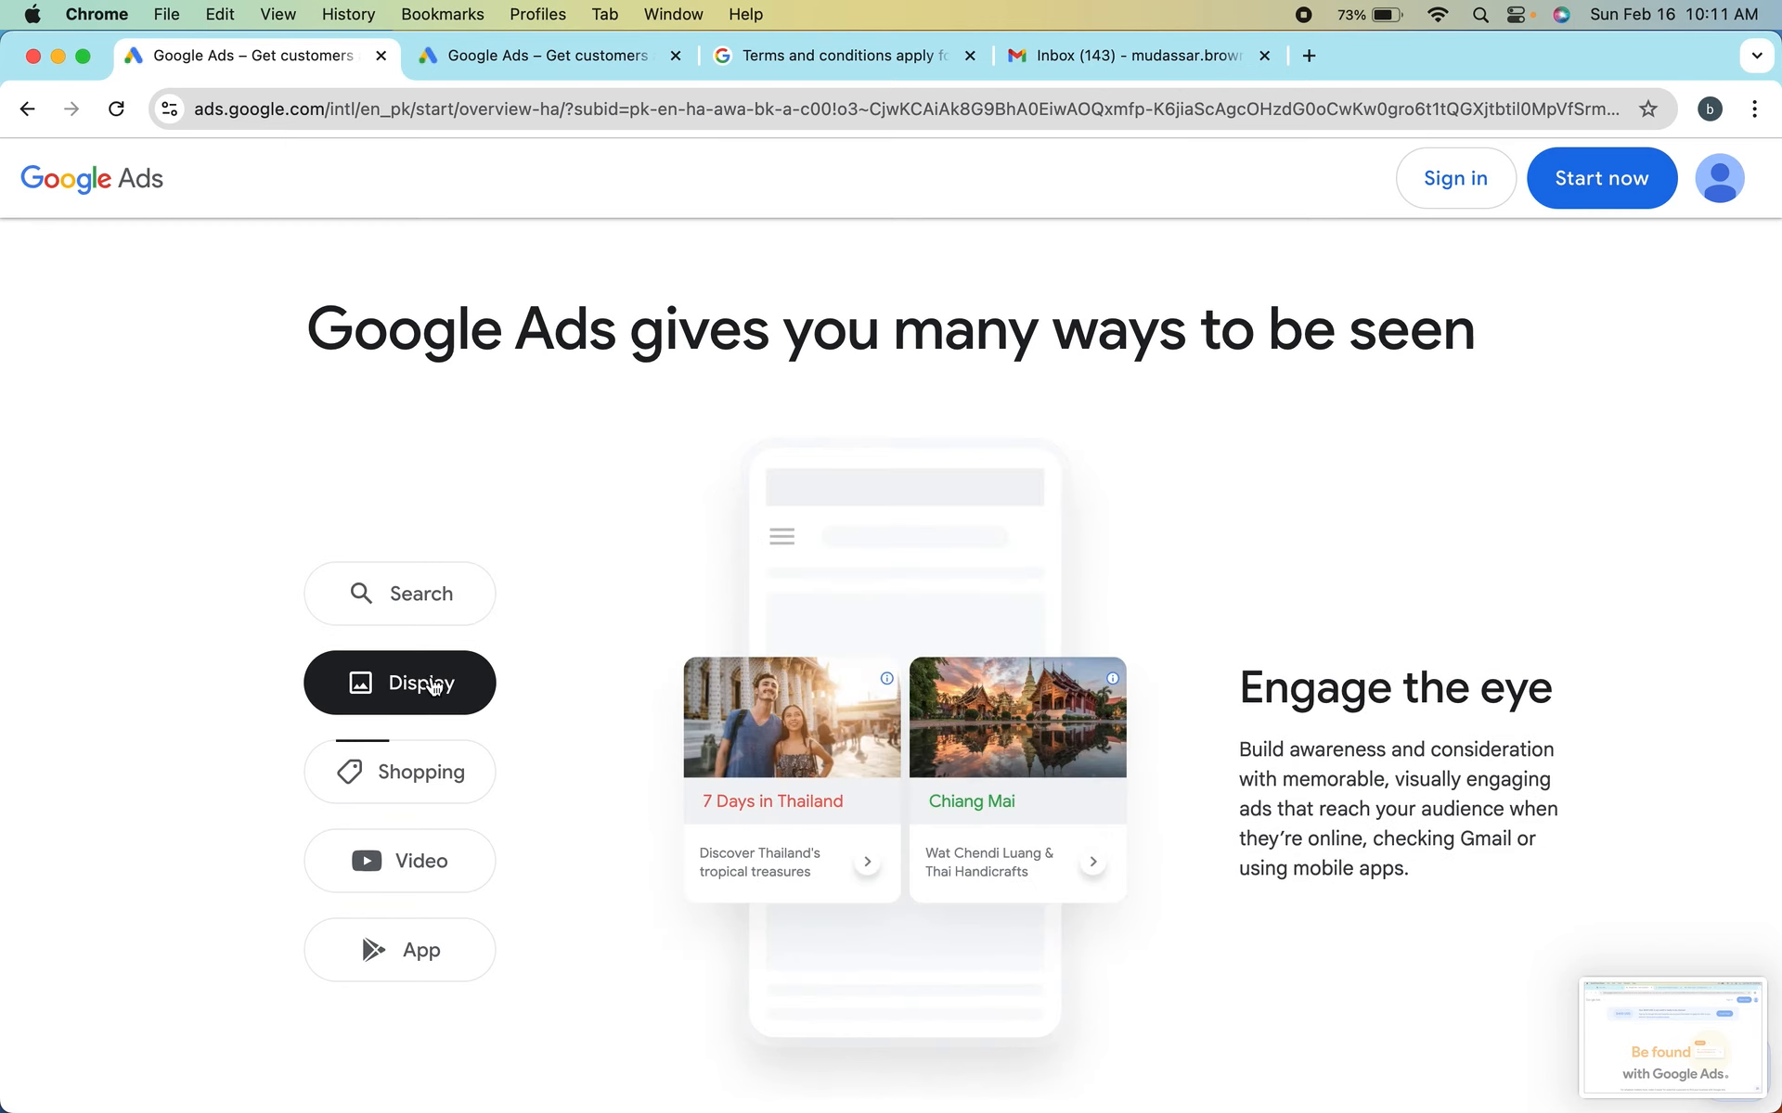
scroll(642, 779, "down", 2)
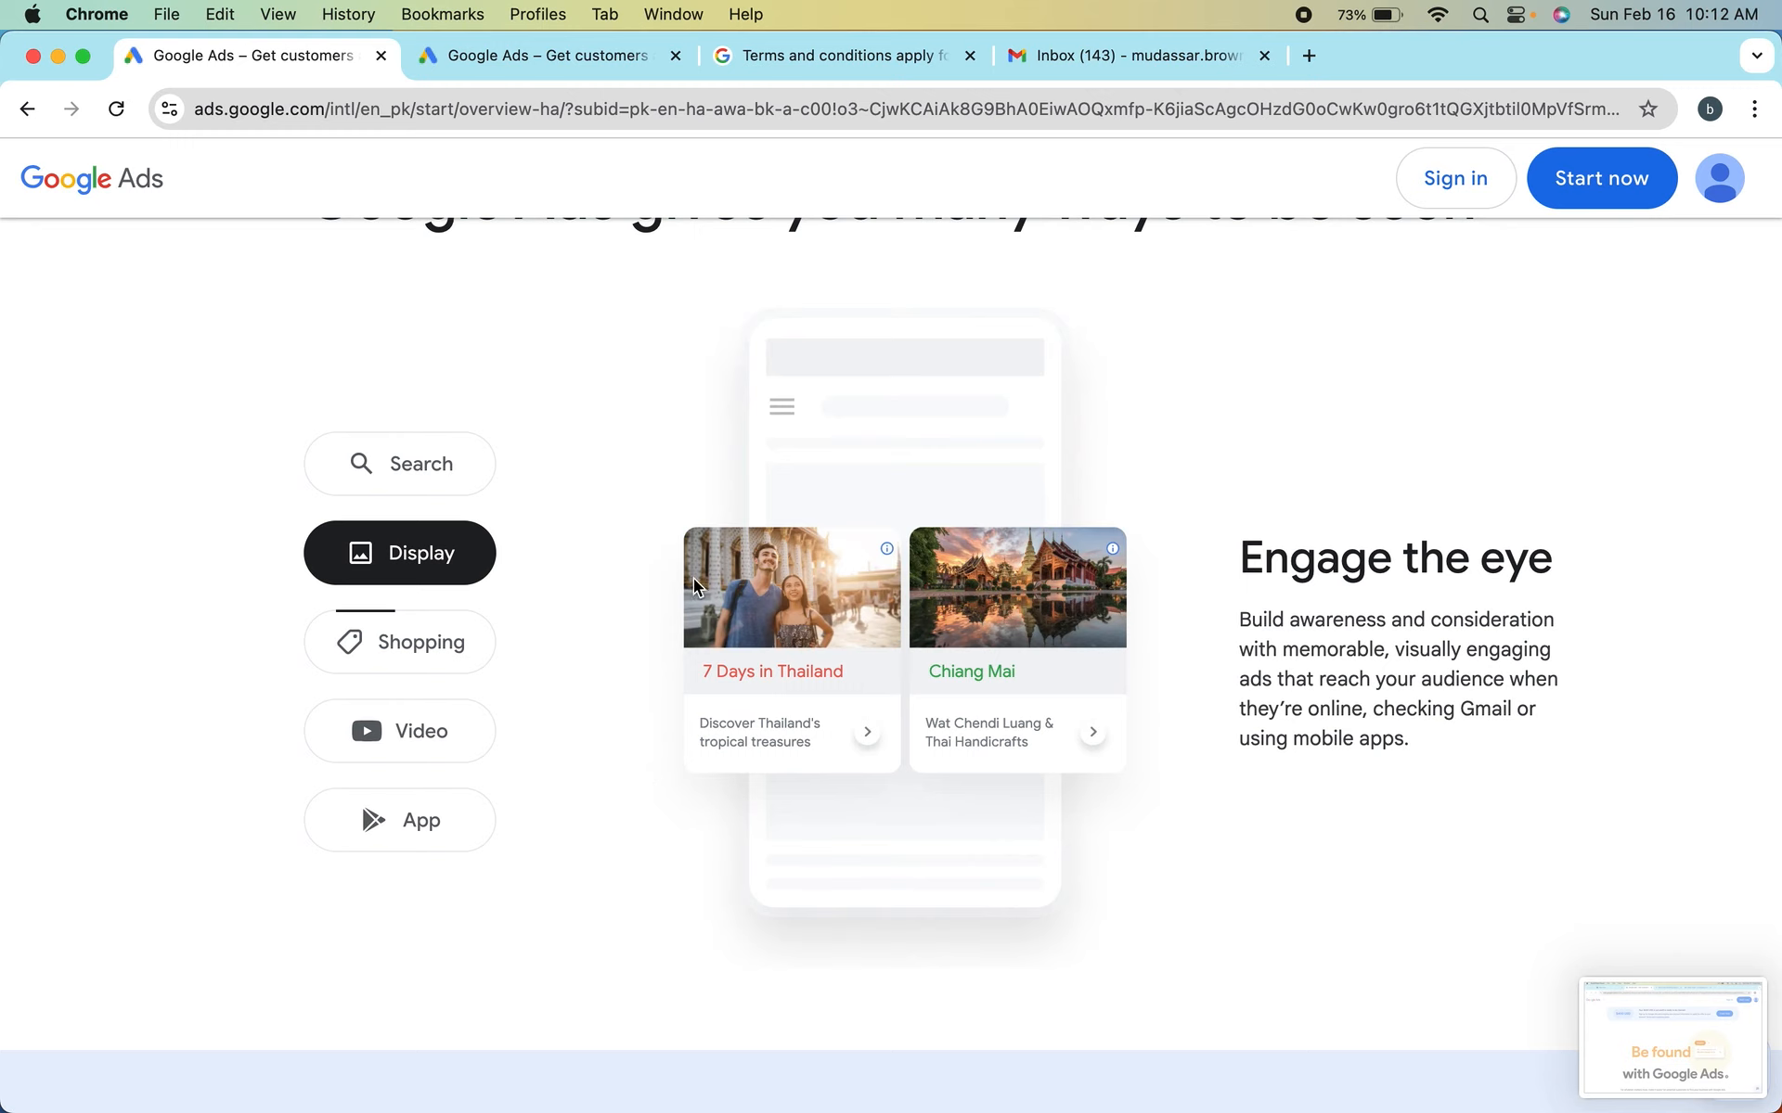
left_click(419, 664)
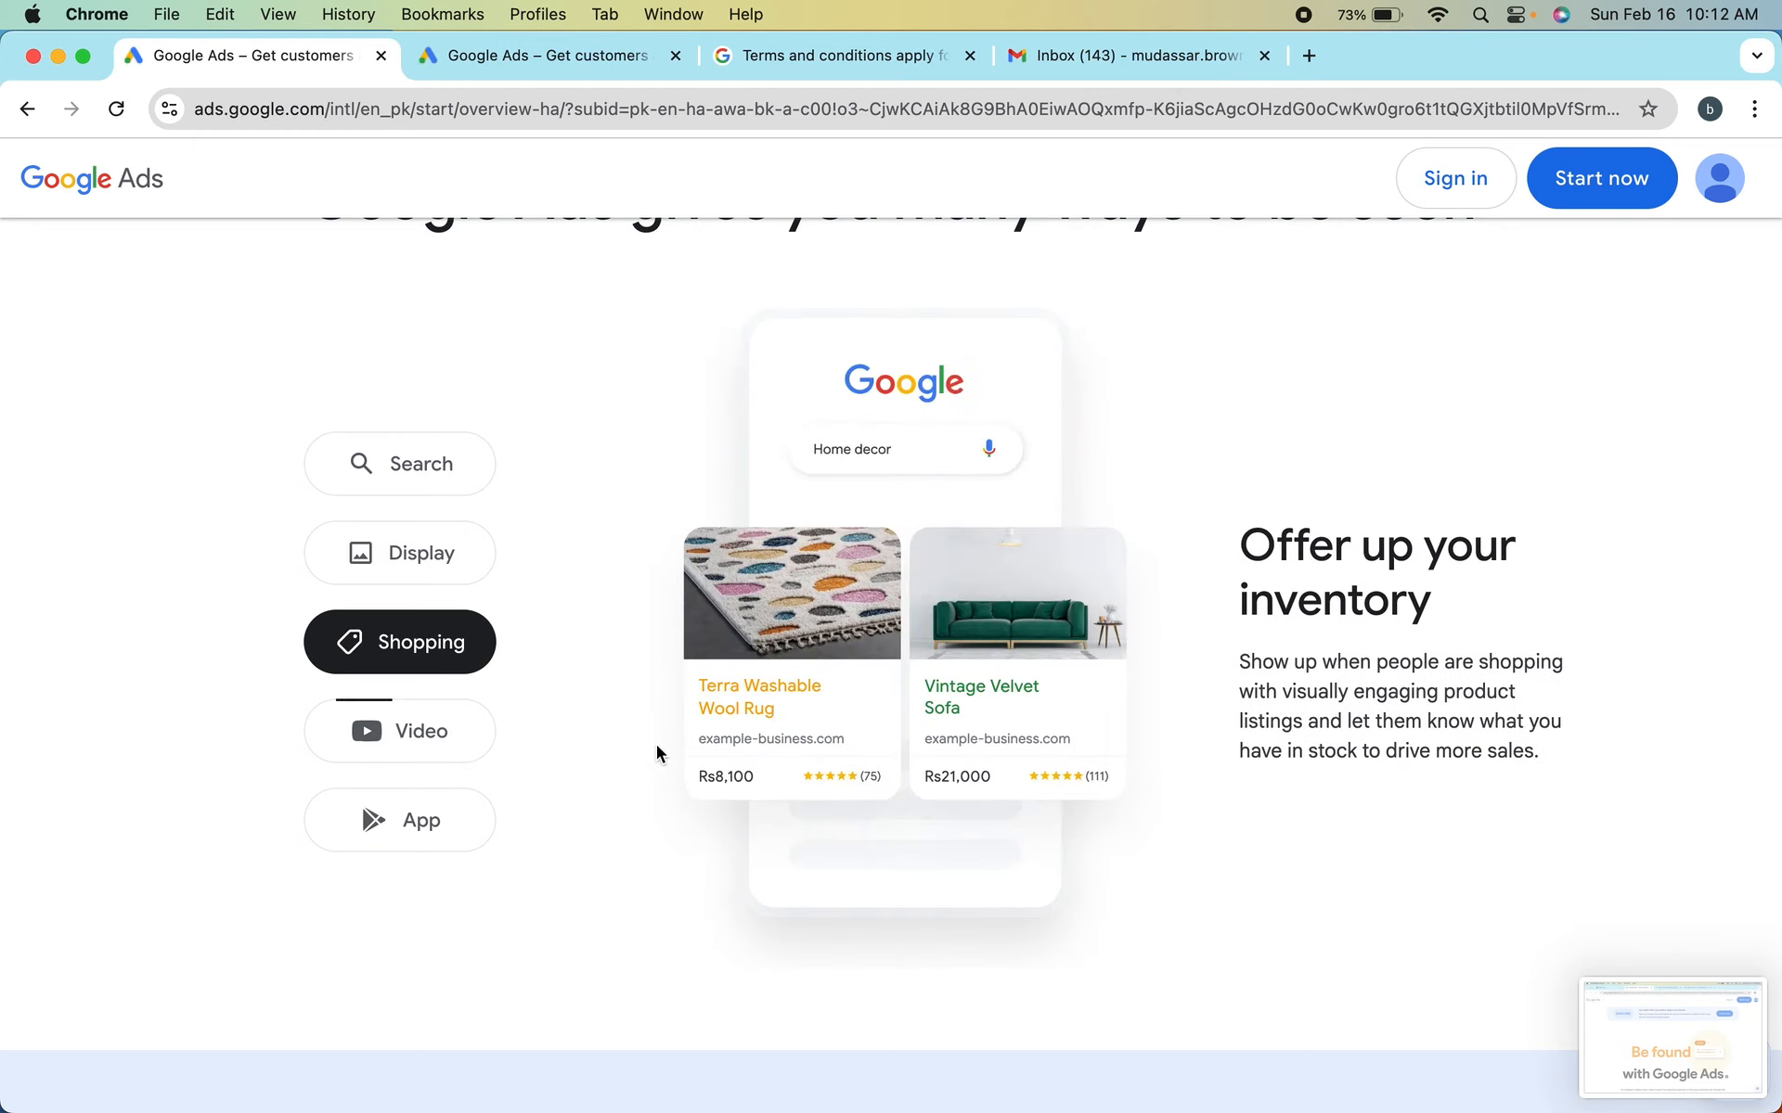
scroll(765, 529, "down", 4)
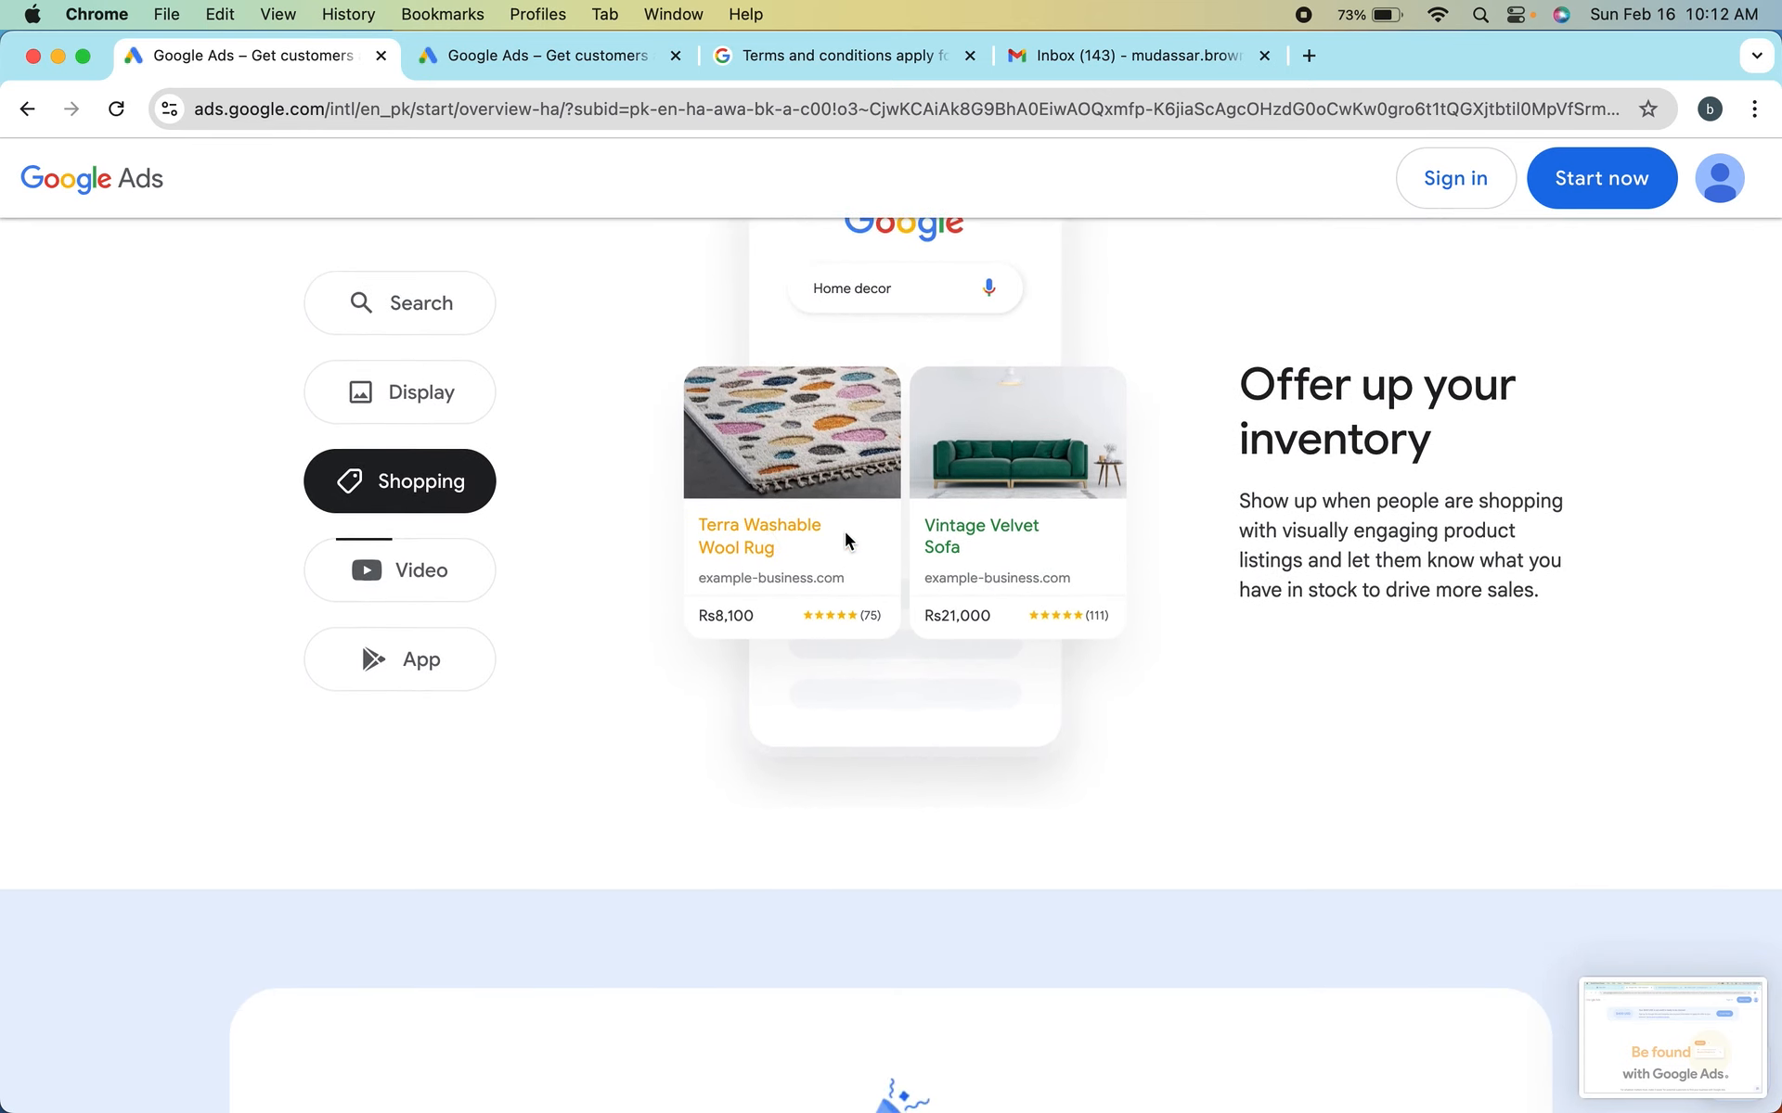
left_click(440, 574)
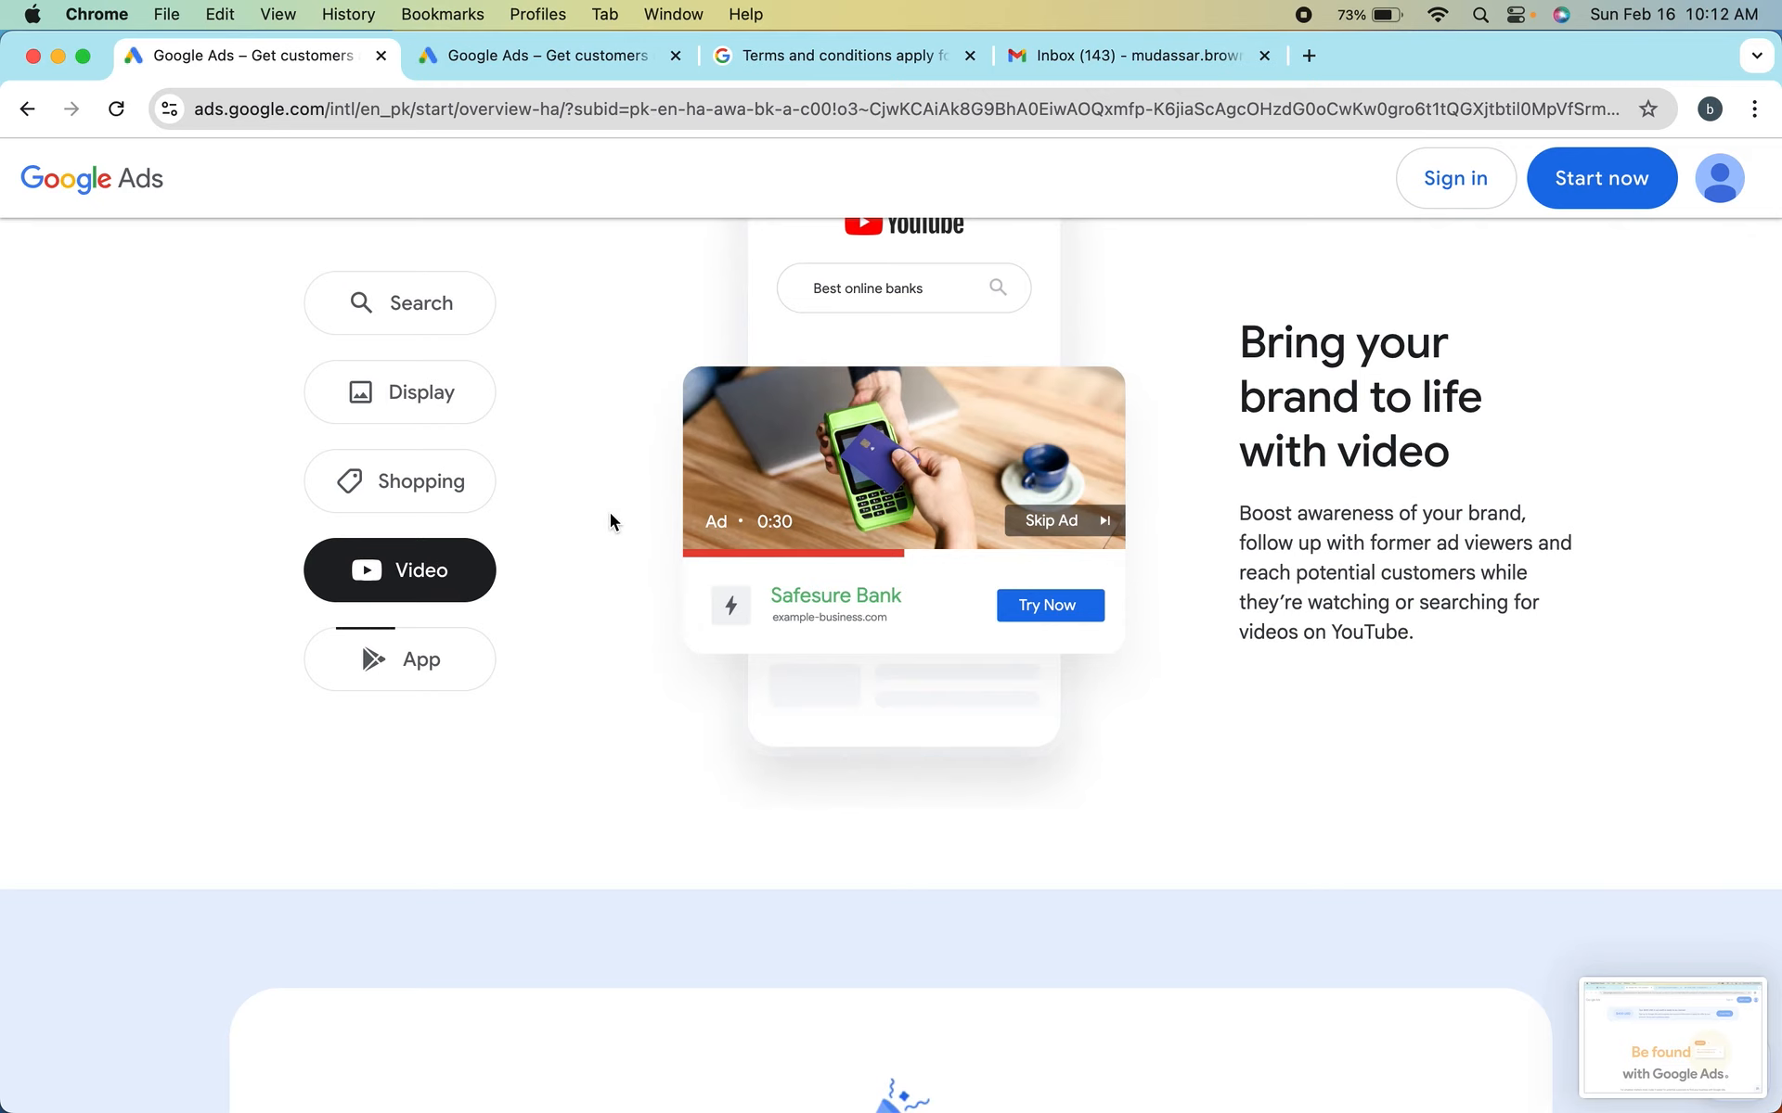
scroll(609, 512, "up", 1)
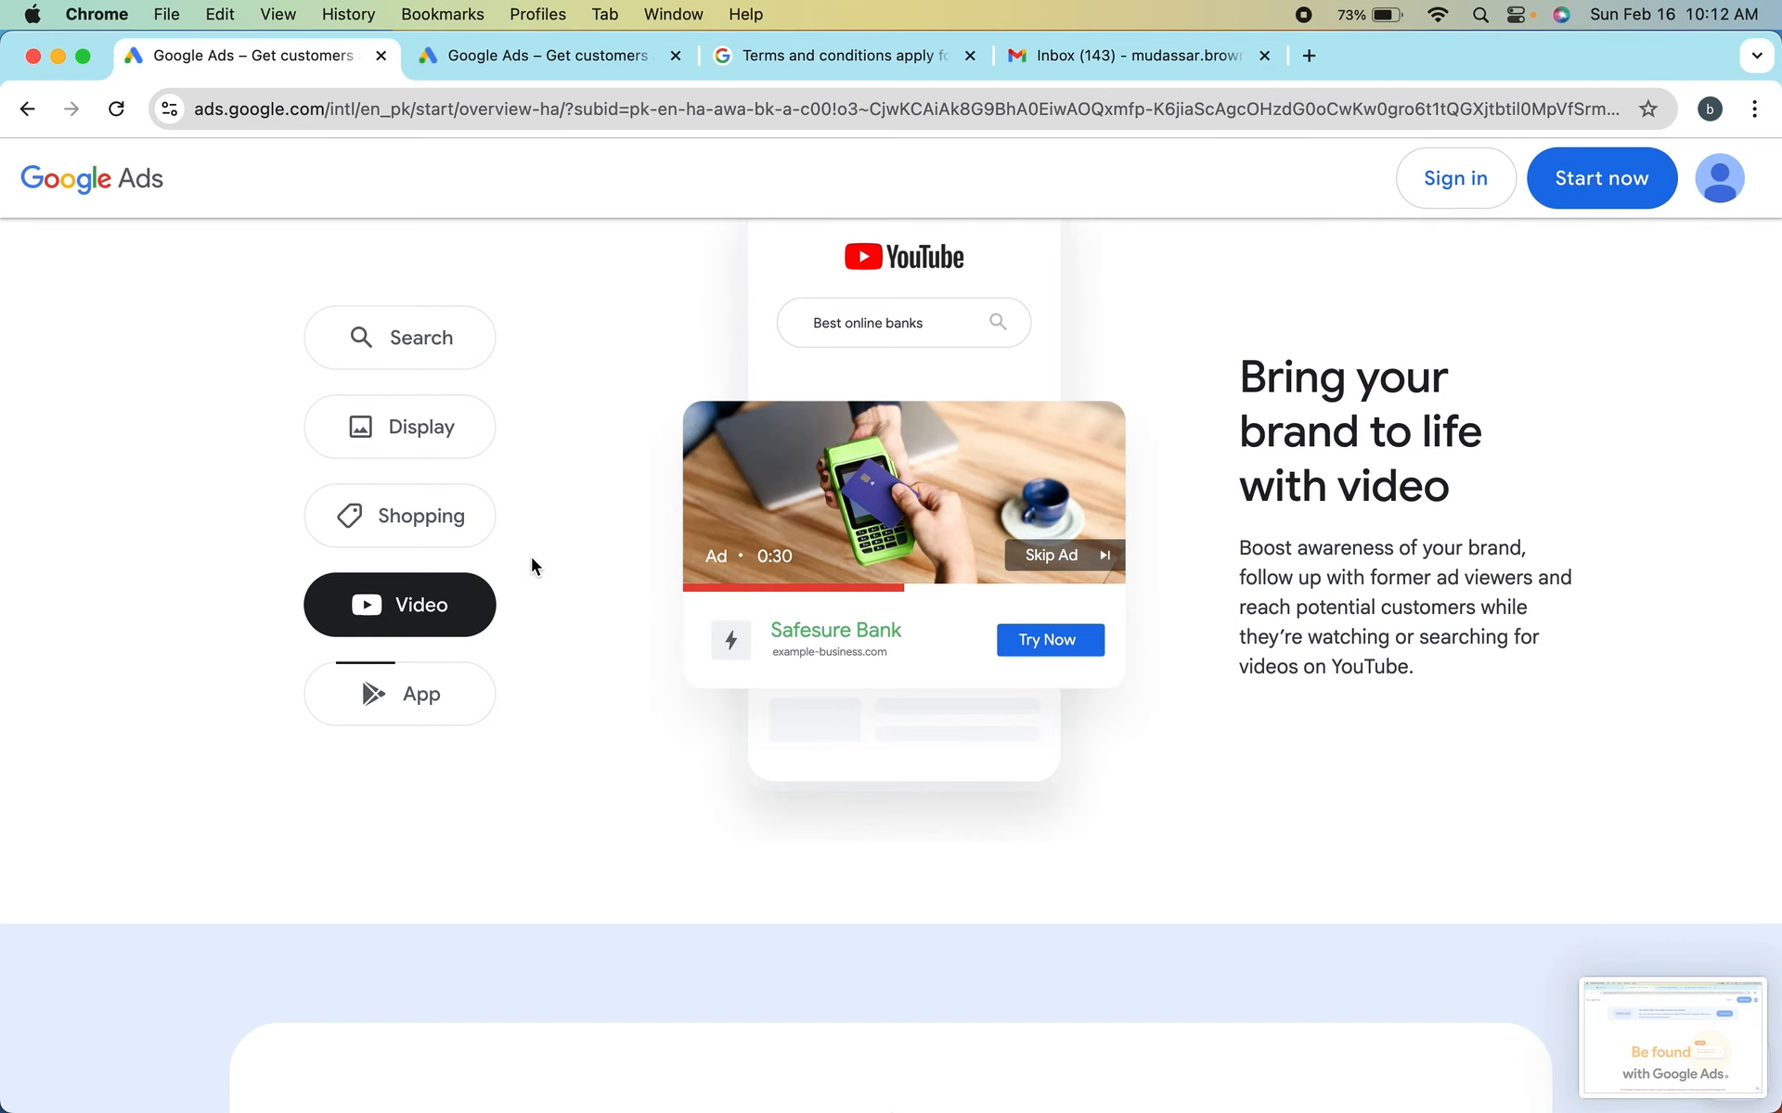
scroll(531, 564, "down", 2)
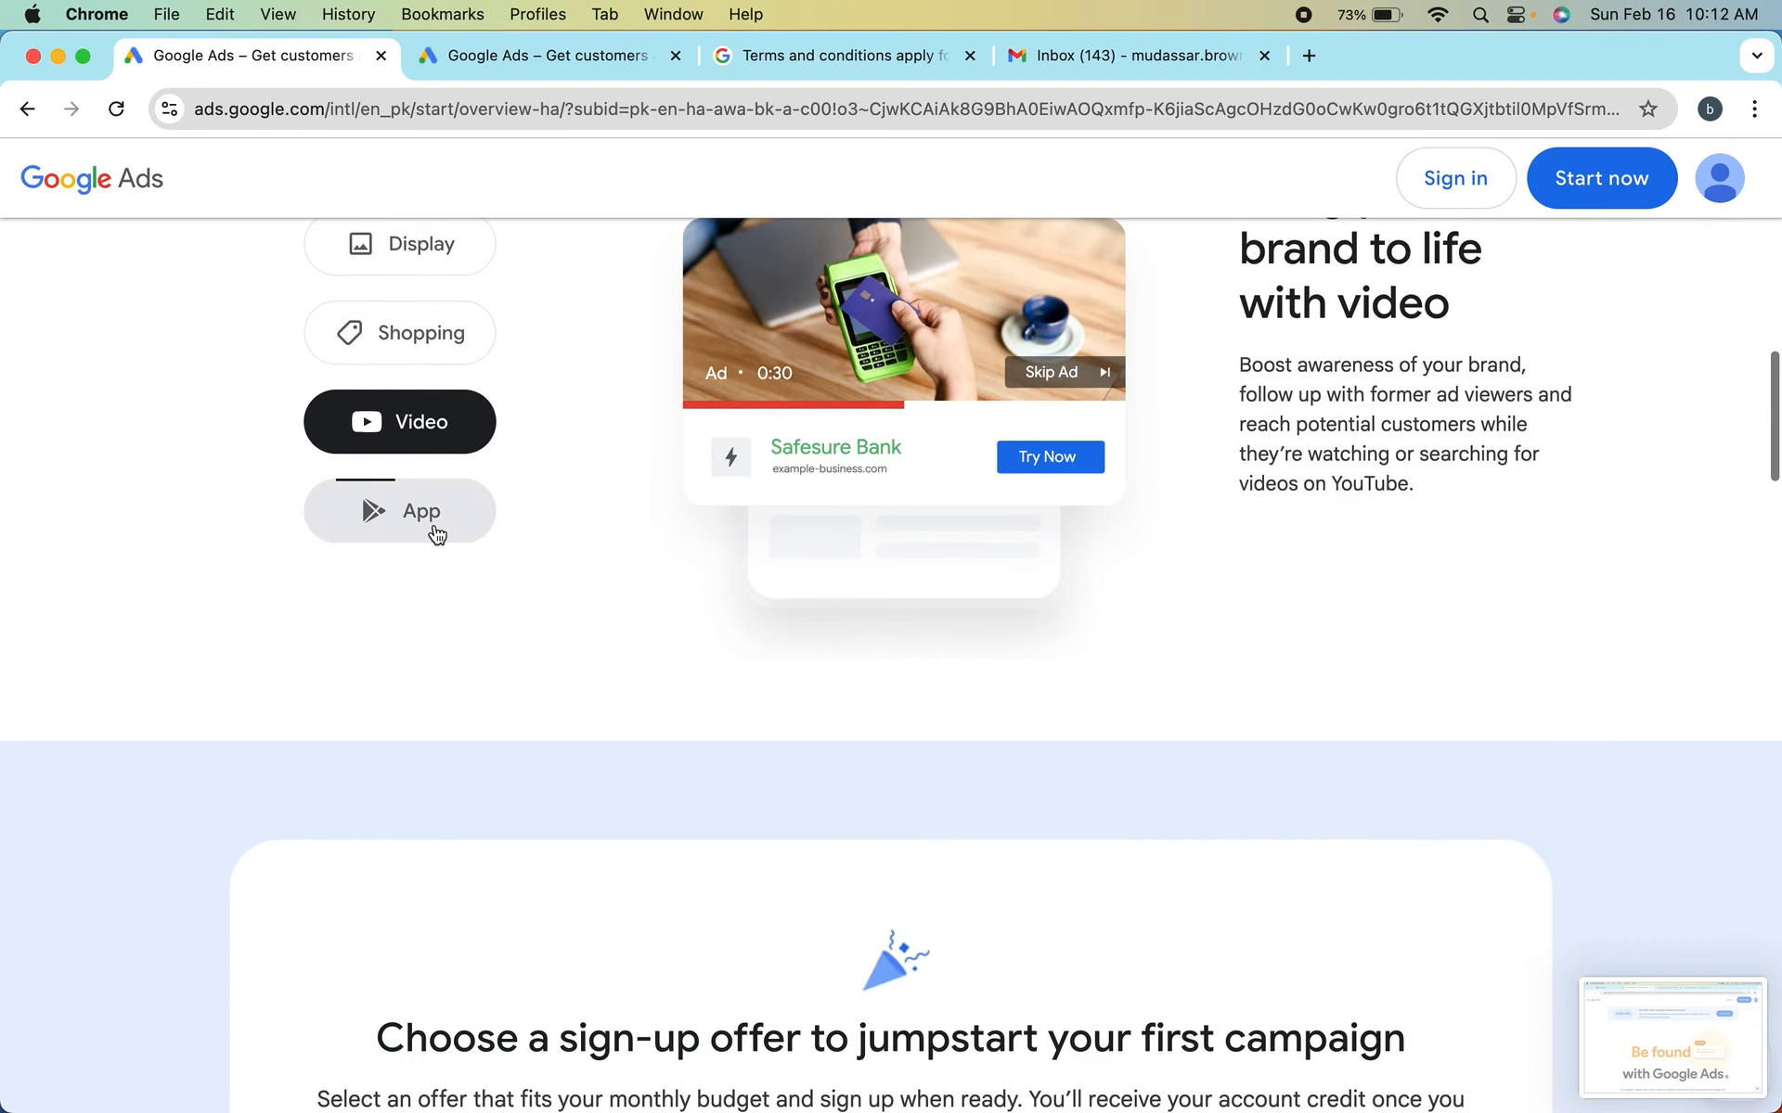
left_click(434, 536)
scroll(682, 535, "up", 2)
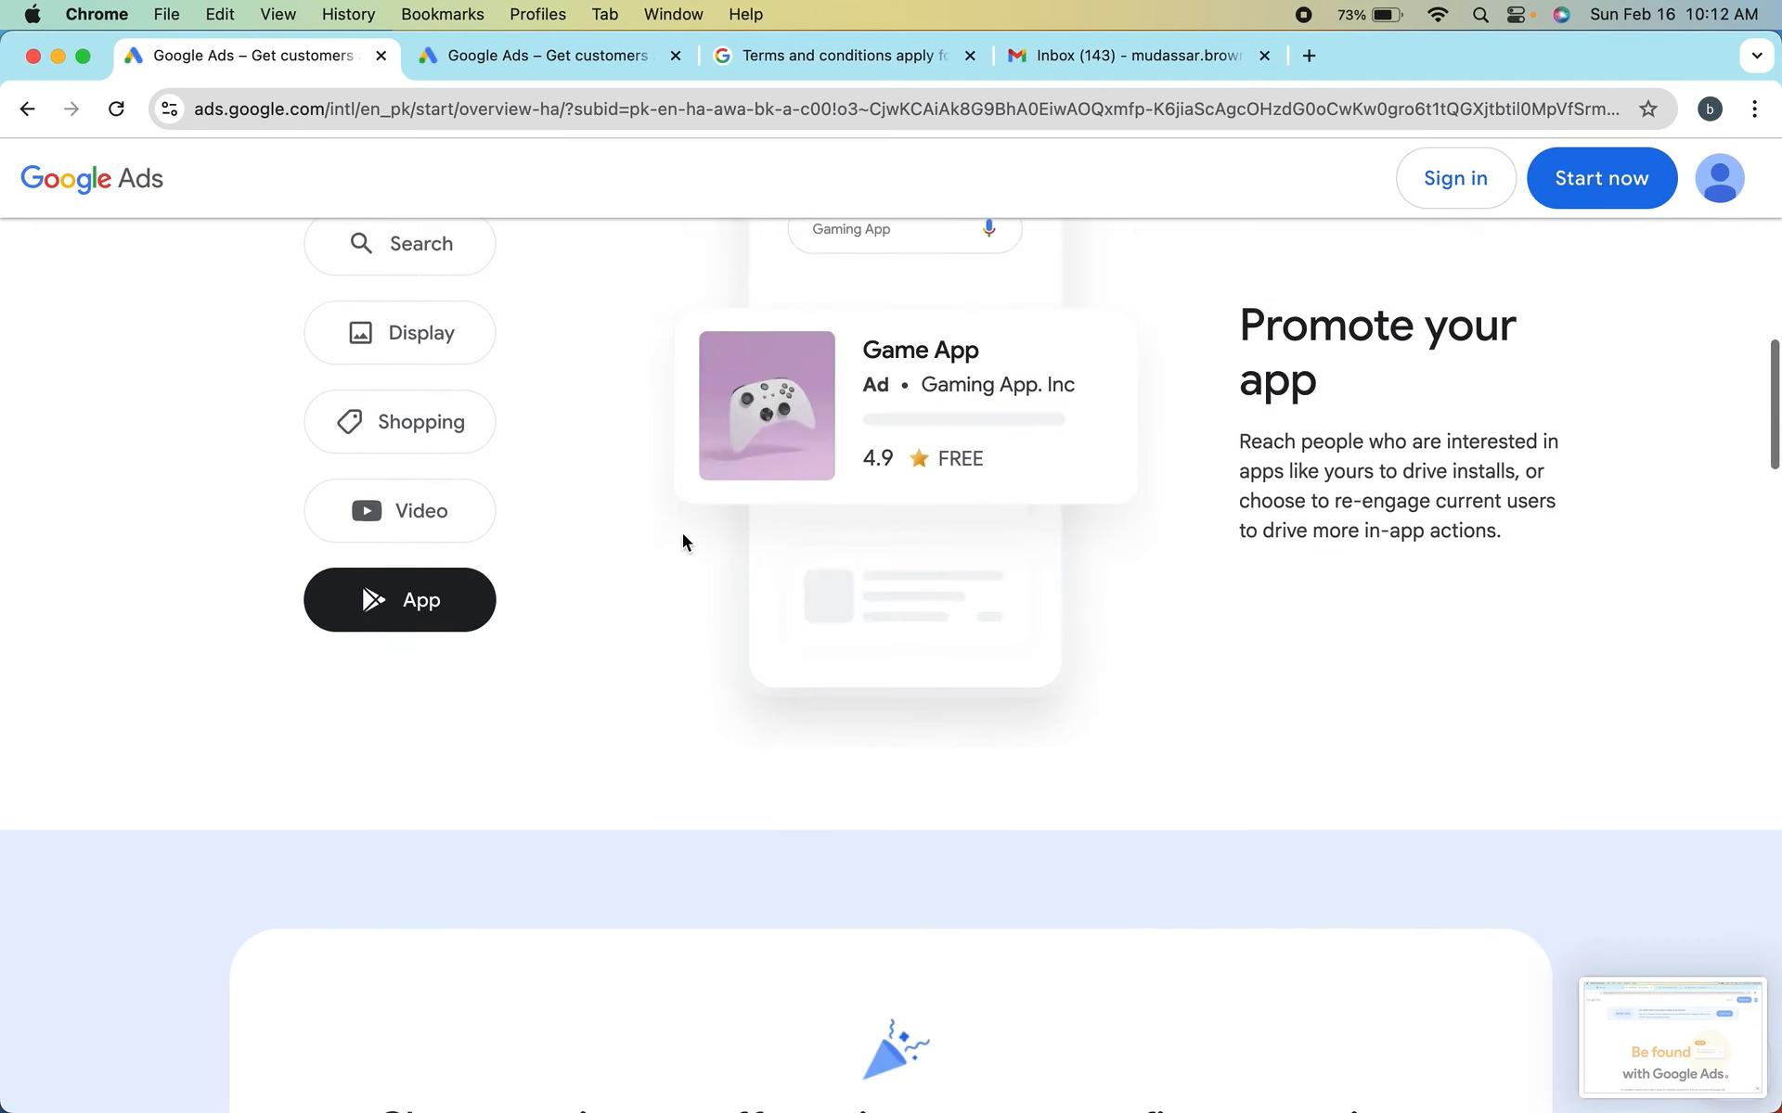
scroll(682, 536, "up", 2)
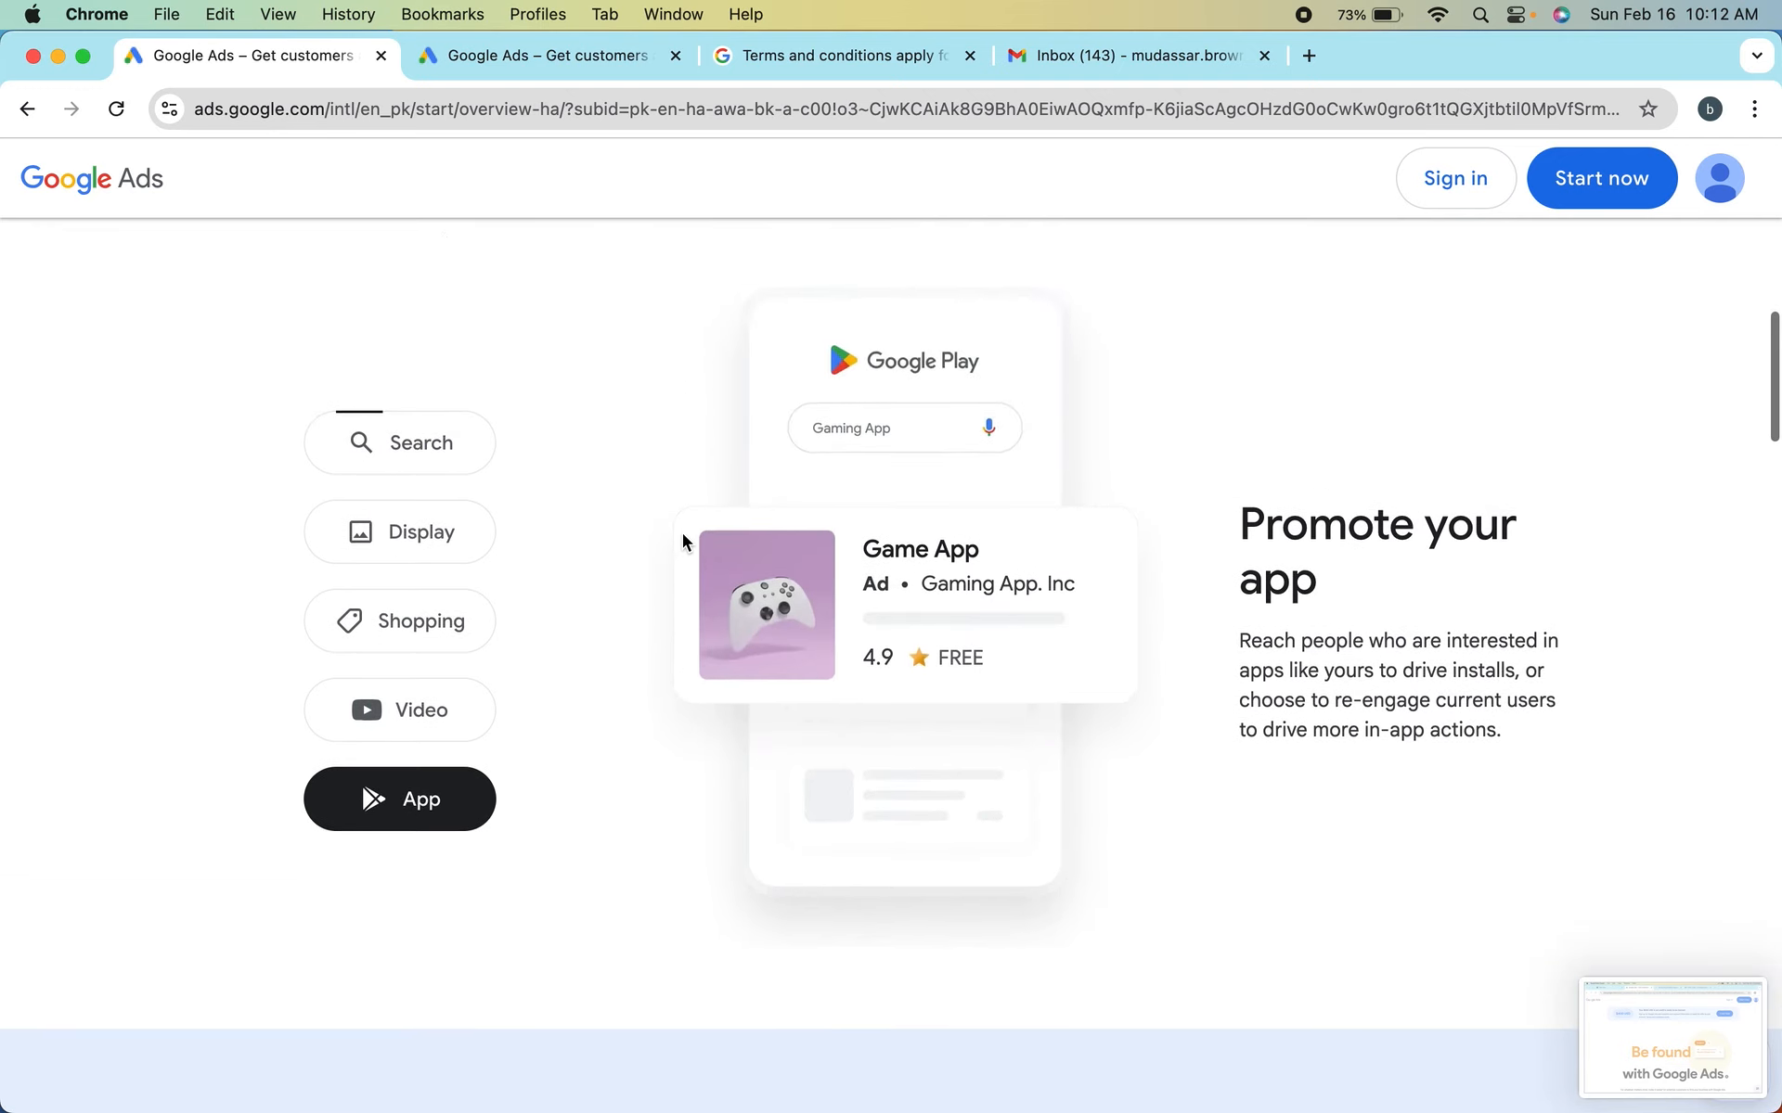
scroll(682, 534, "down", 2)
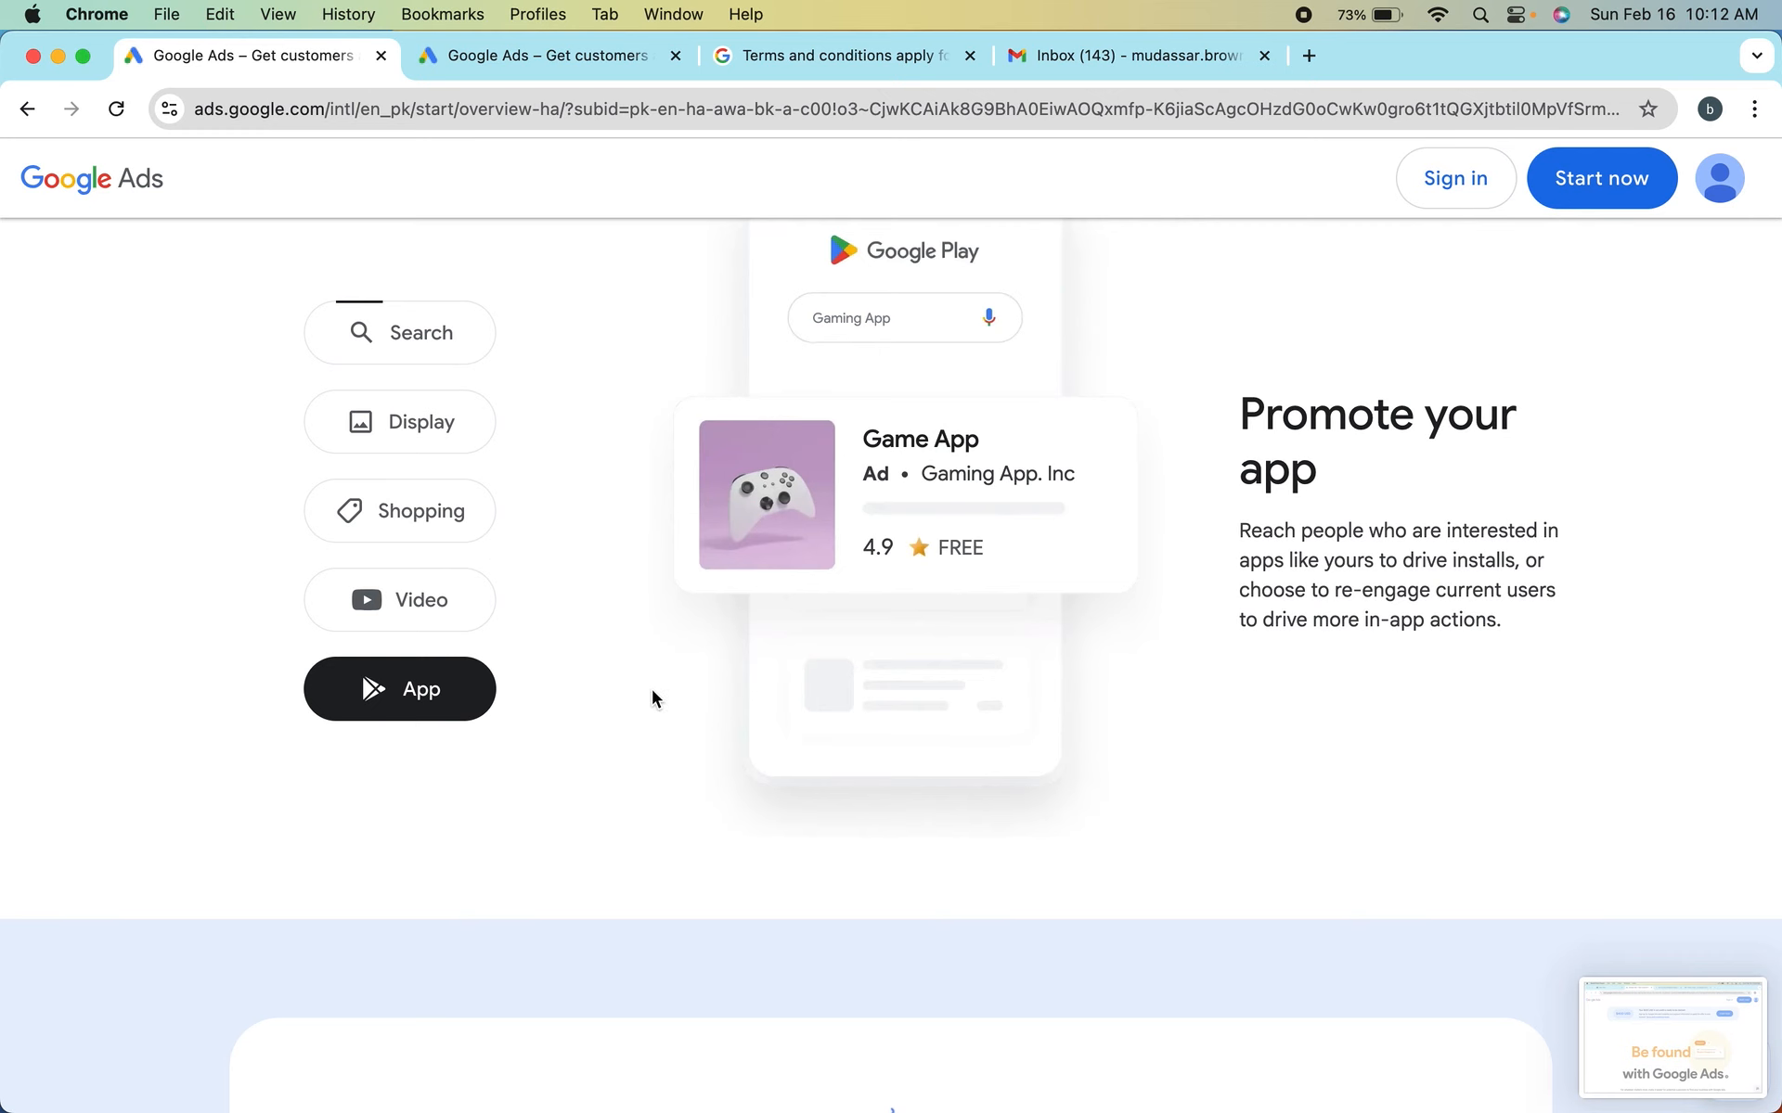
scroll(711, 640, "up", 2)
Select the $800 USD Offer B among the sign-up offers, and switch the selection to the $1200 USD Offer C
scroll(714, 660, "down", 9)
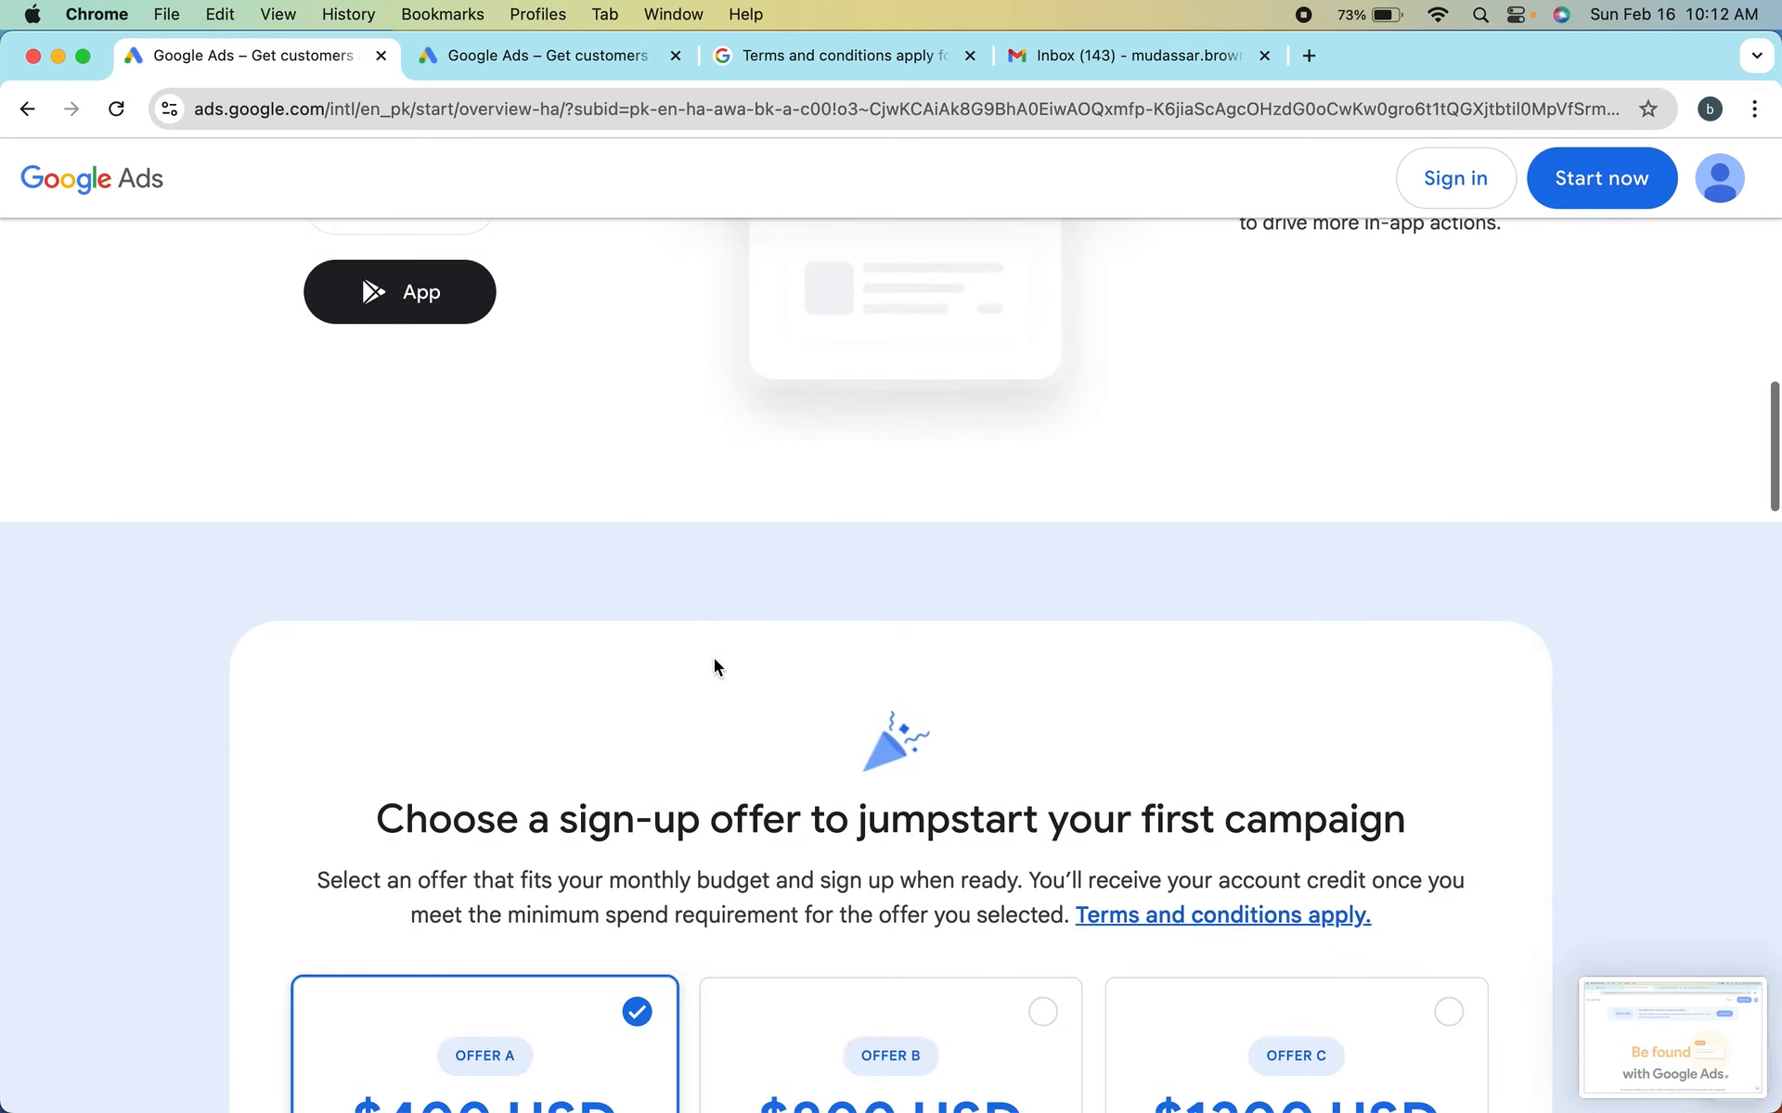
scroll(714, 661, "down", 7)
scroll(714, 667, "down", 3)
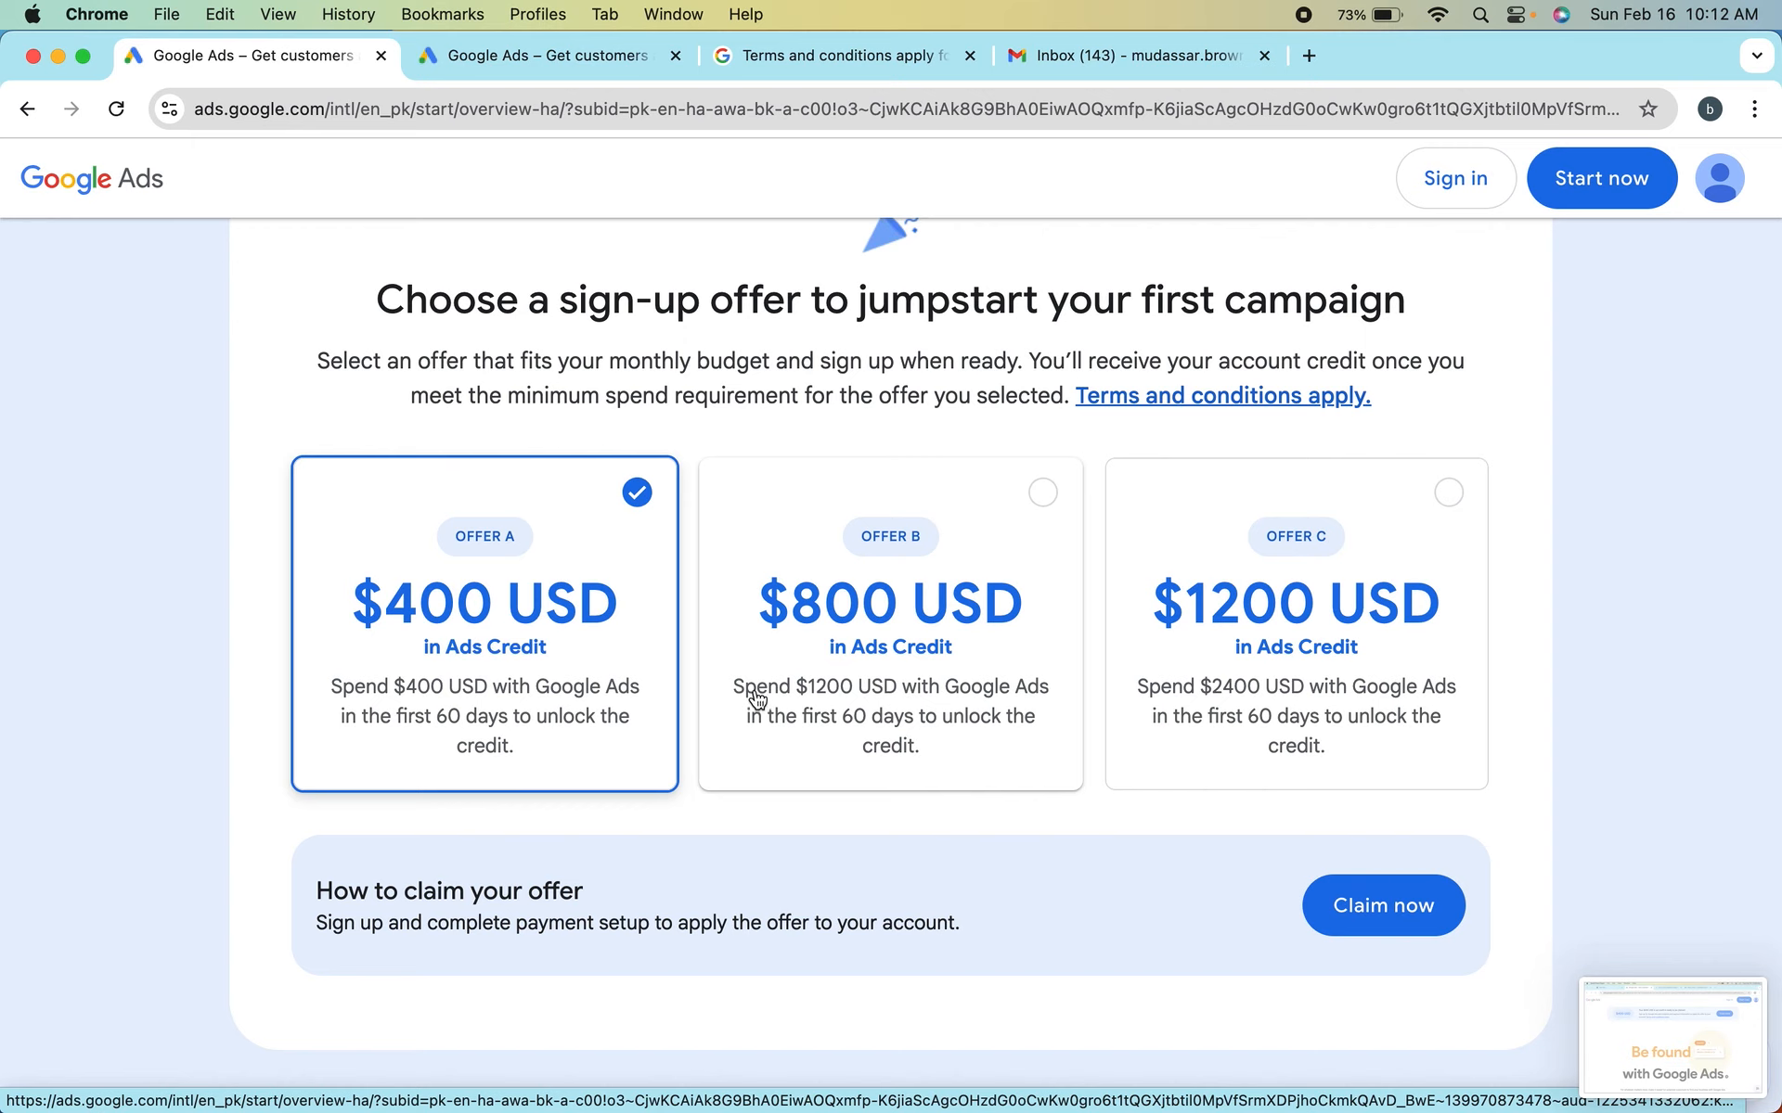
left_click(910, 566)
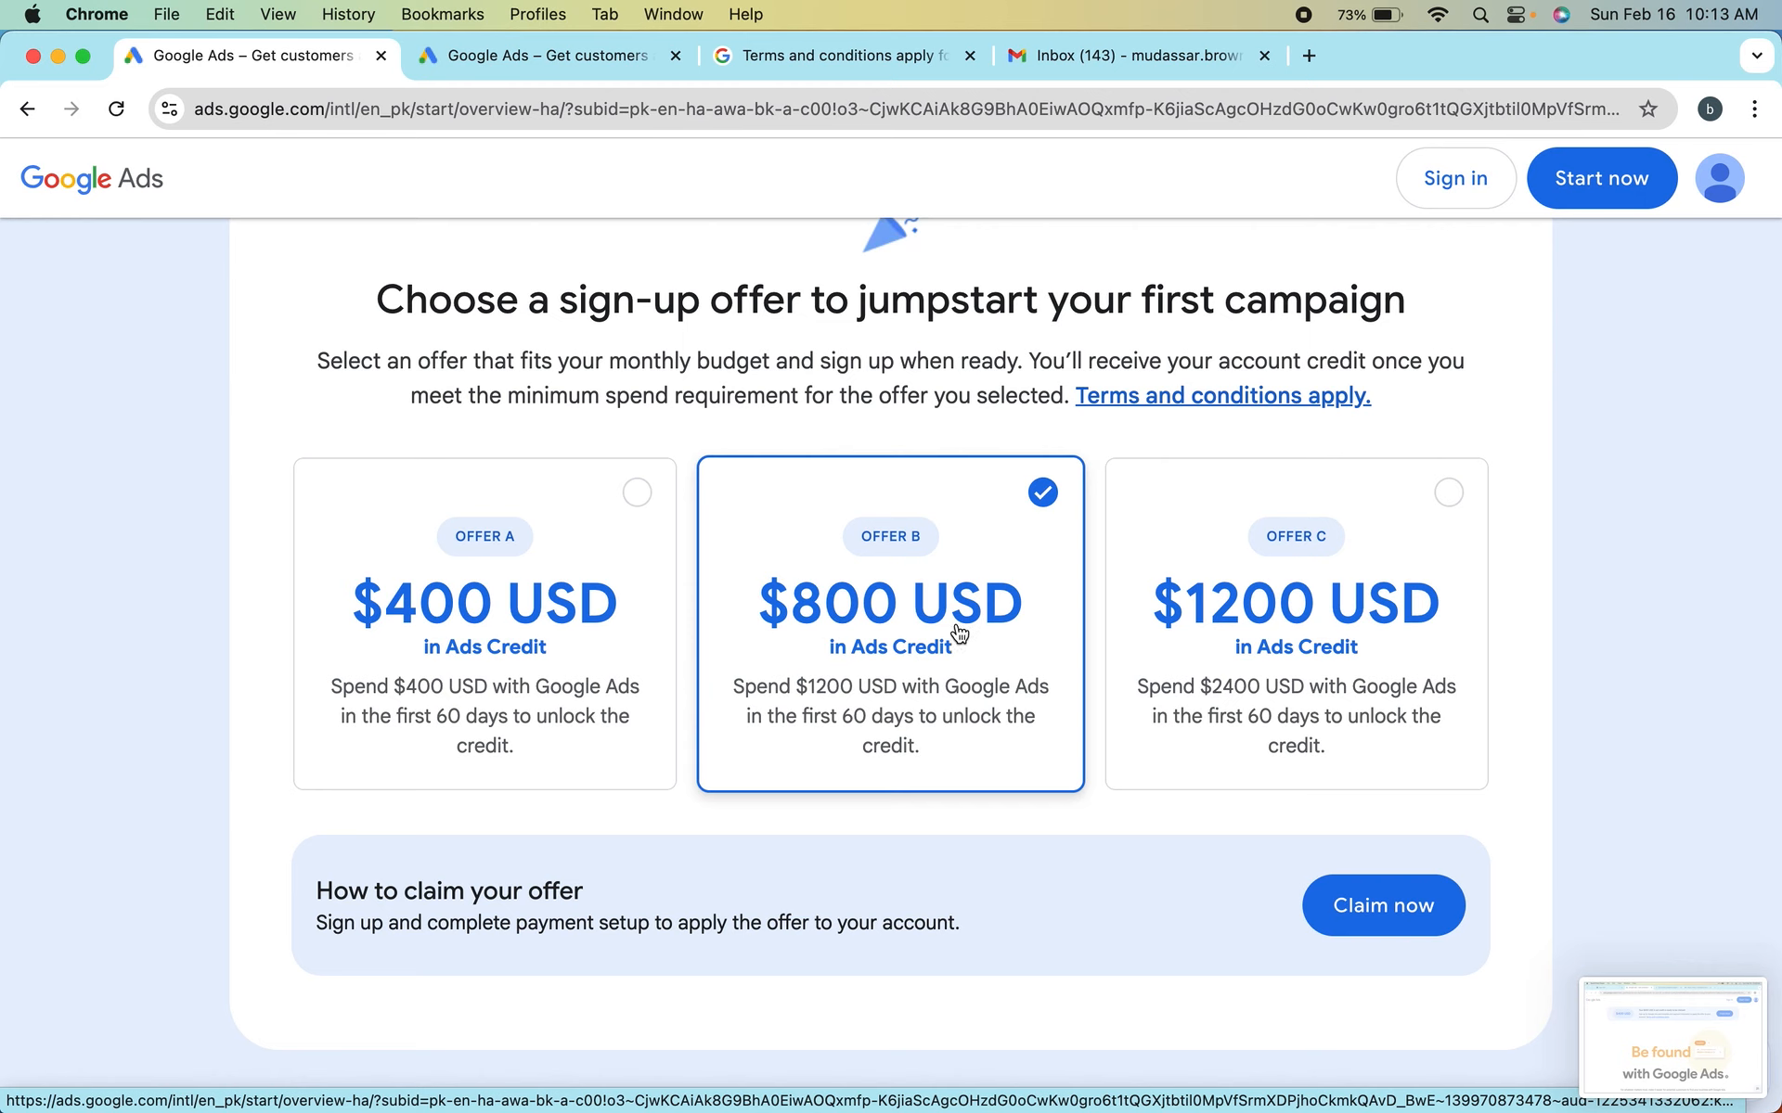
scroll(953, 631, "up", 1)
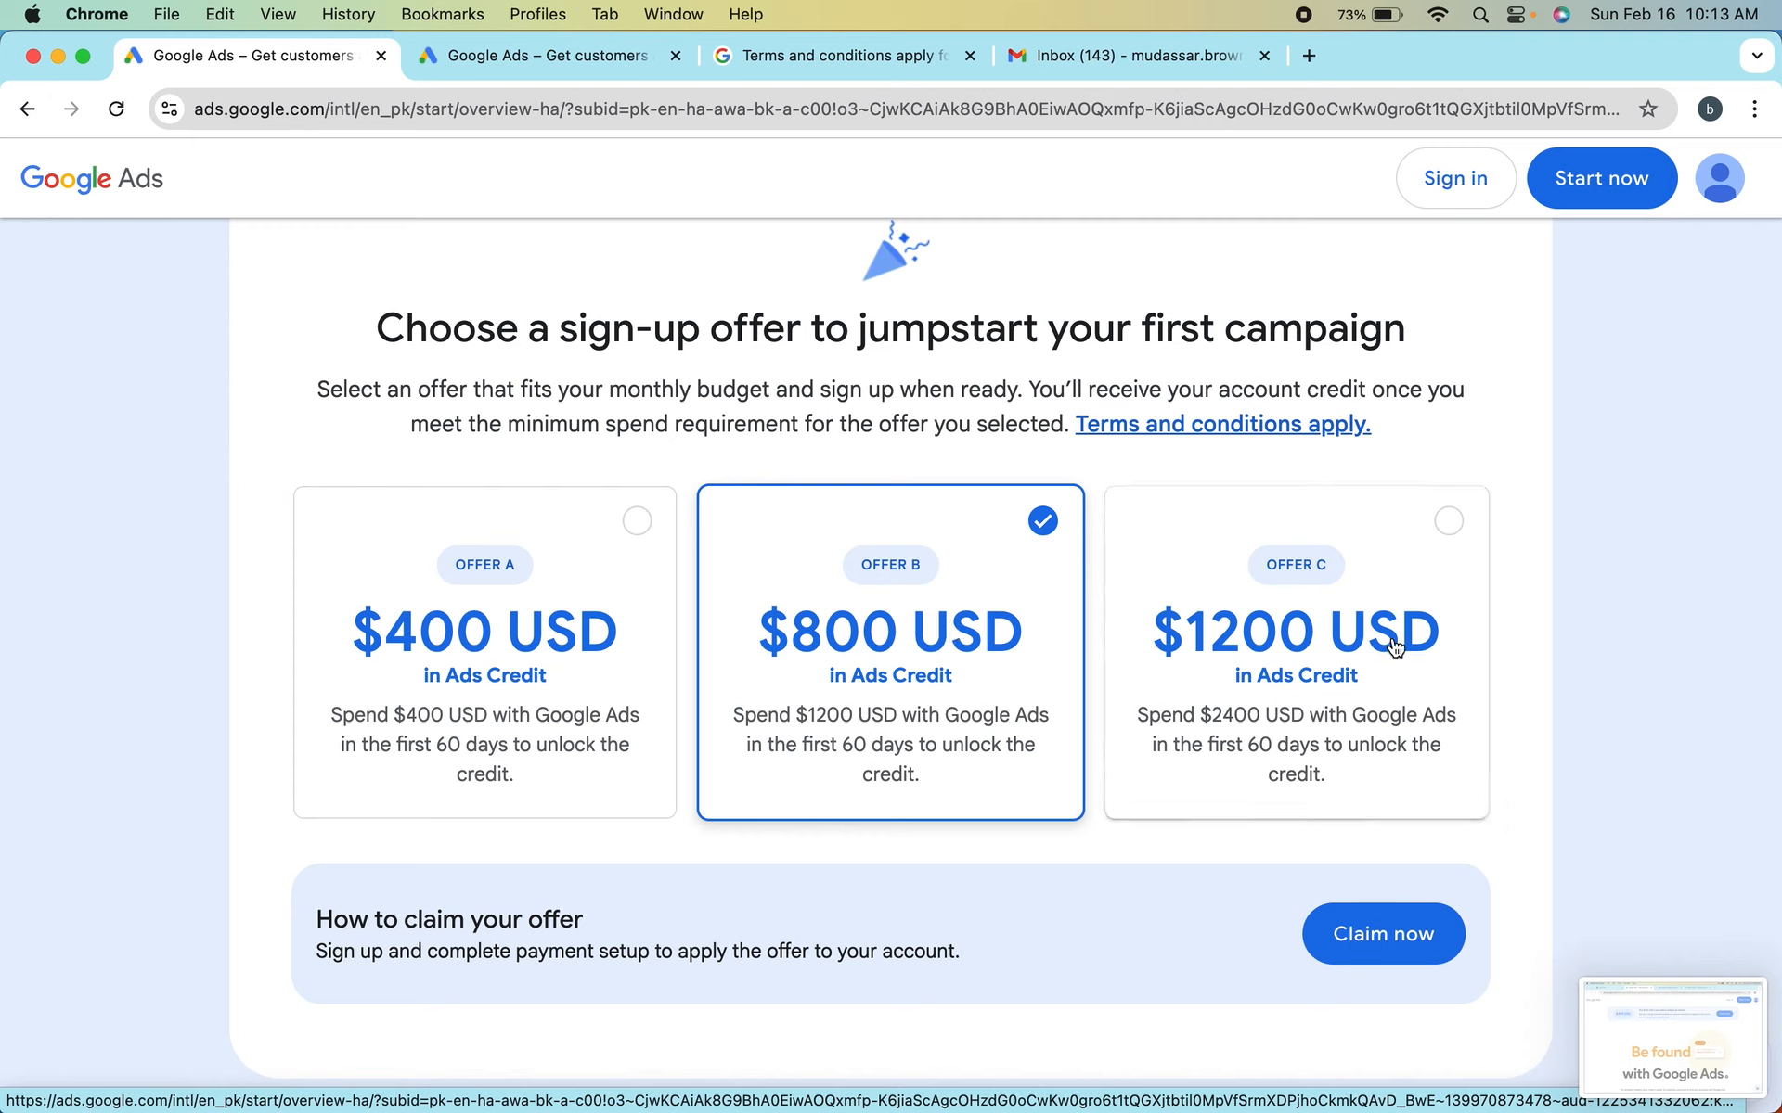
left_click(1341, 592)
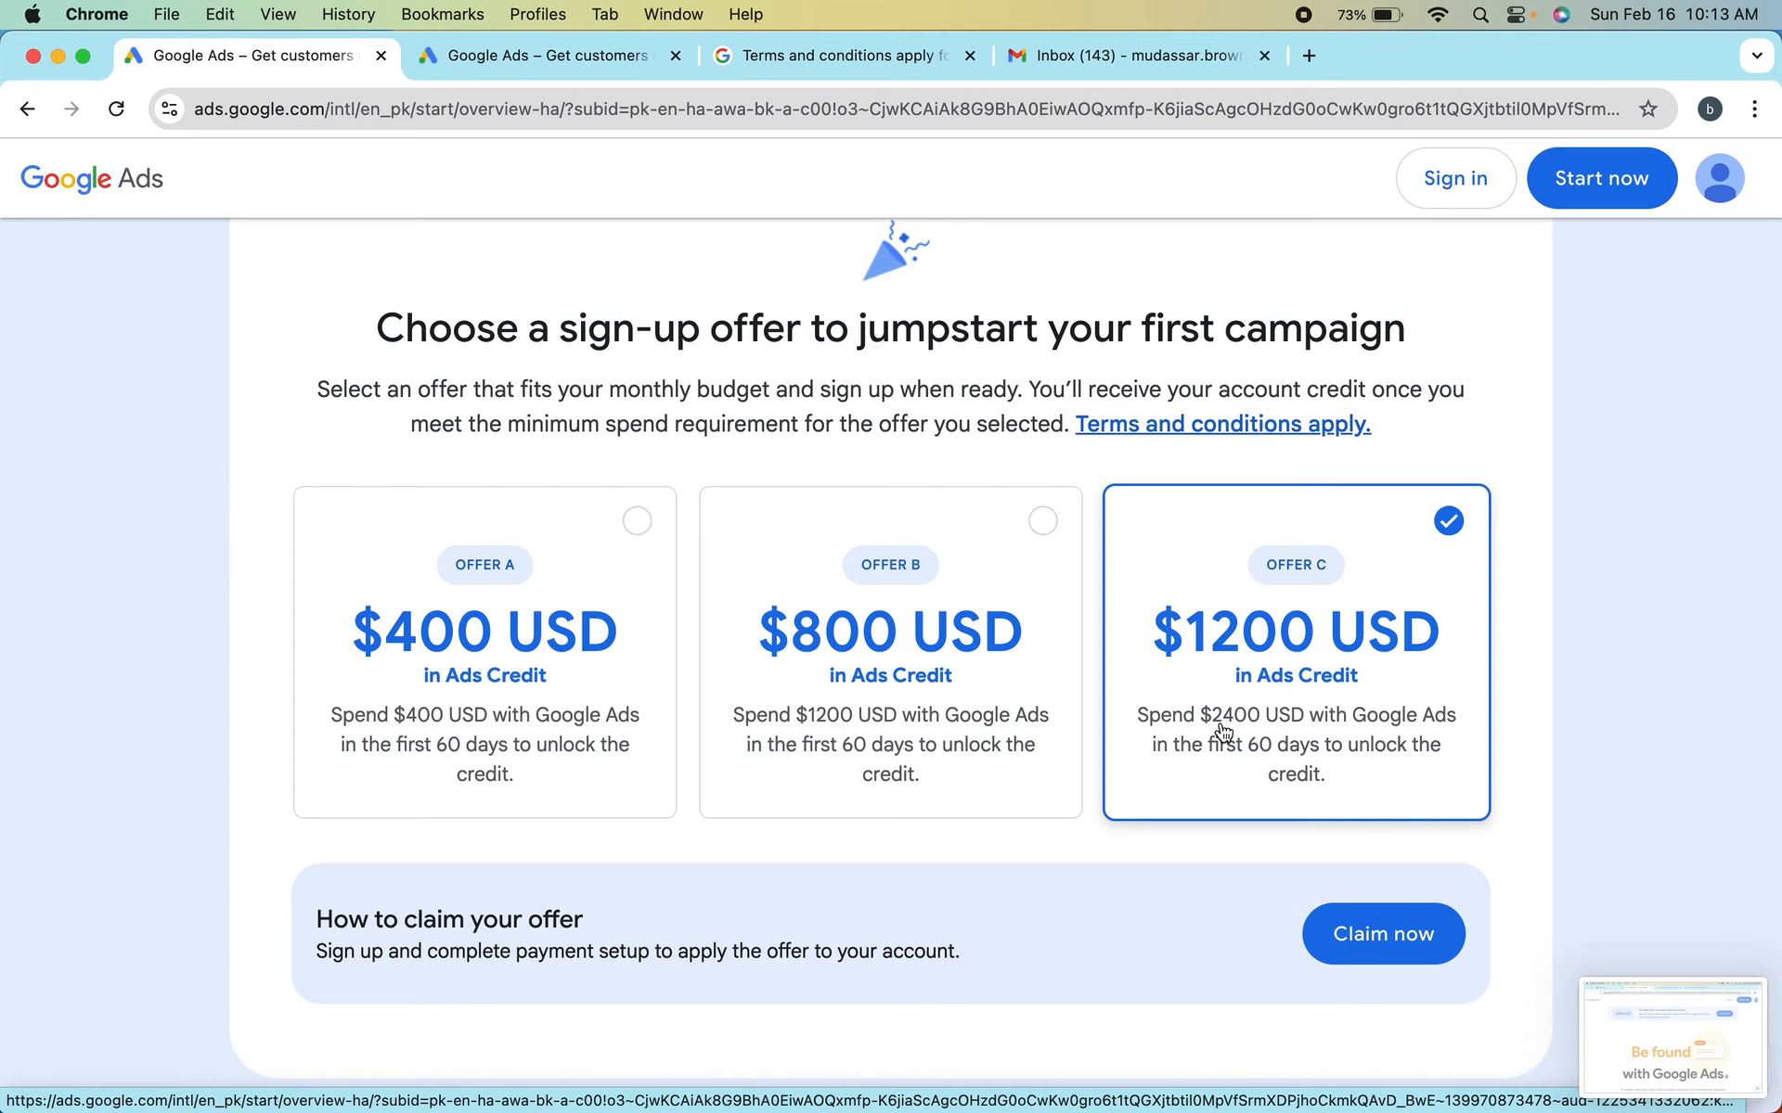
Review the spend requirements of the three sign-up offers, the claim instructions and the goals section below them
scroll(1117, 682, "down", 3)
scroll(1116, 682, "down", 8)
scroll(1116, 682, "up", 6)
scroll(1117, 684, "down", 1)
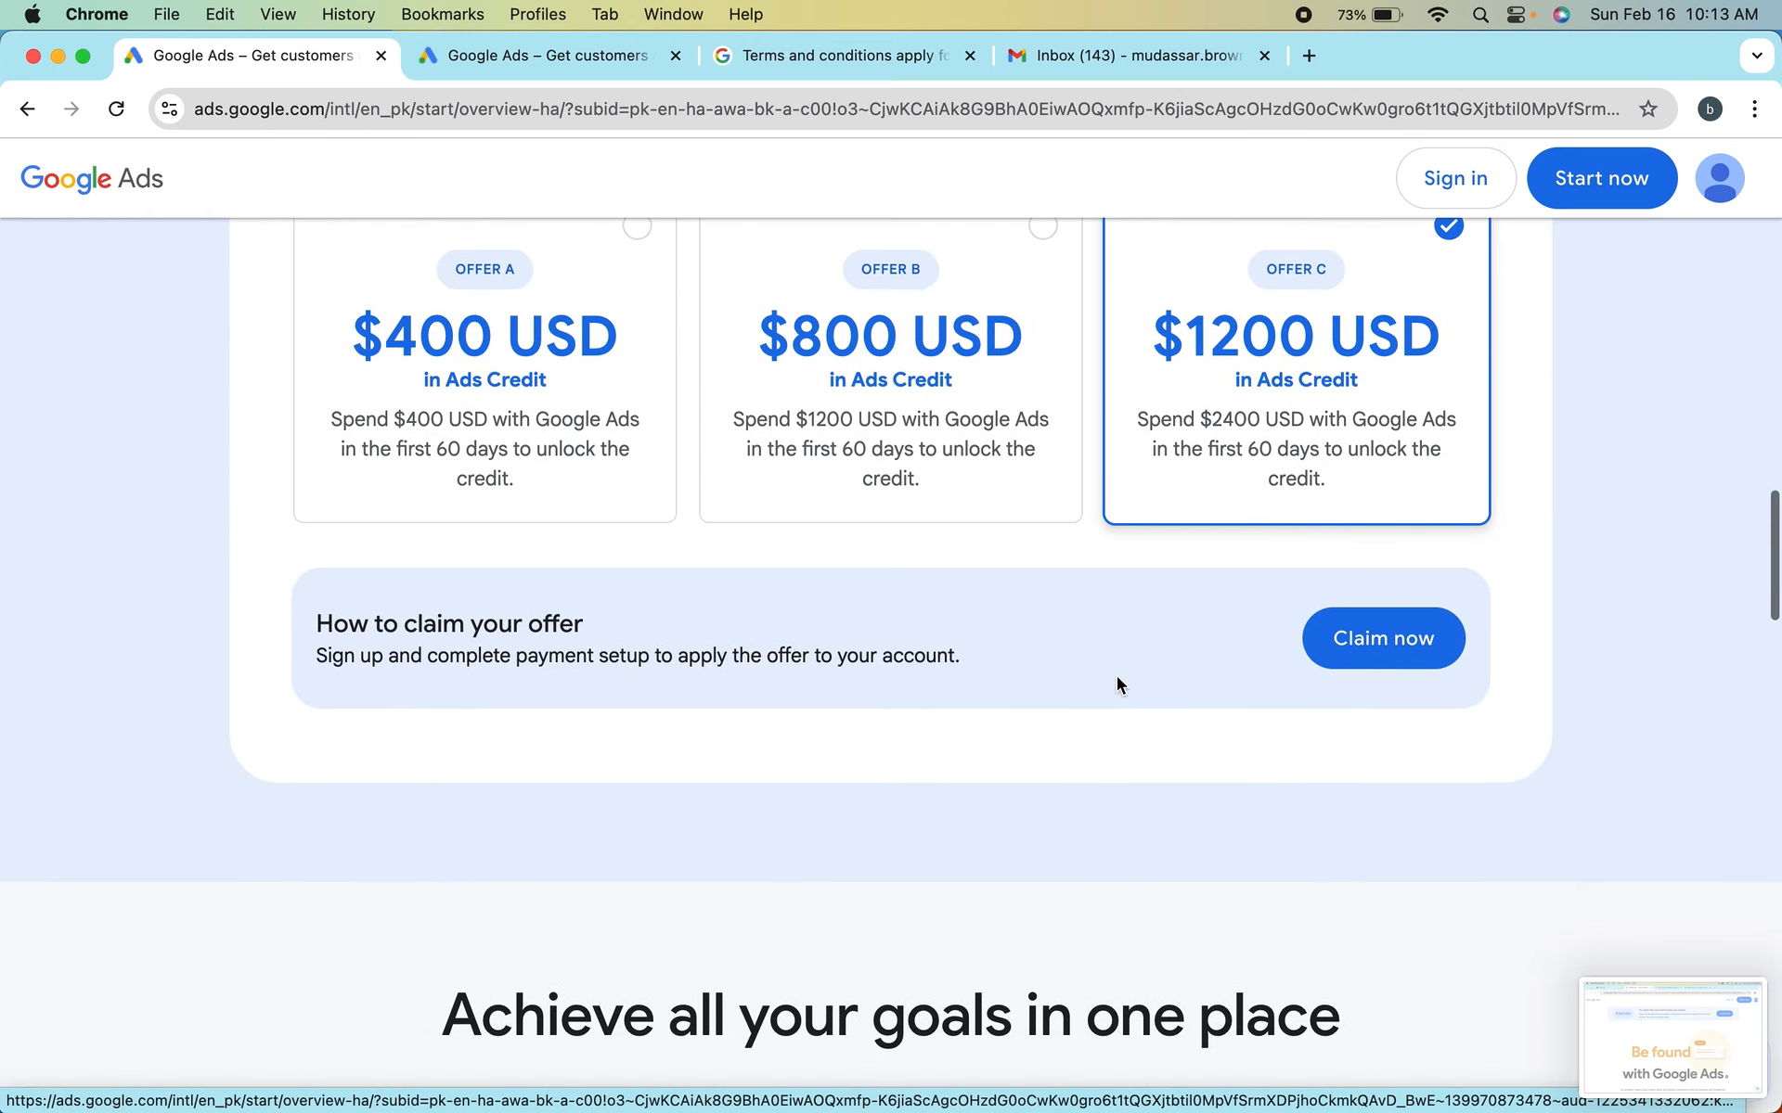
scroll(1129, 545, "up", 3)
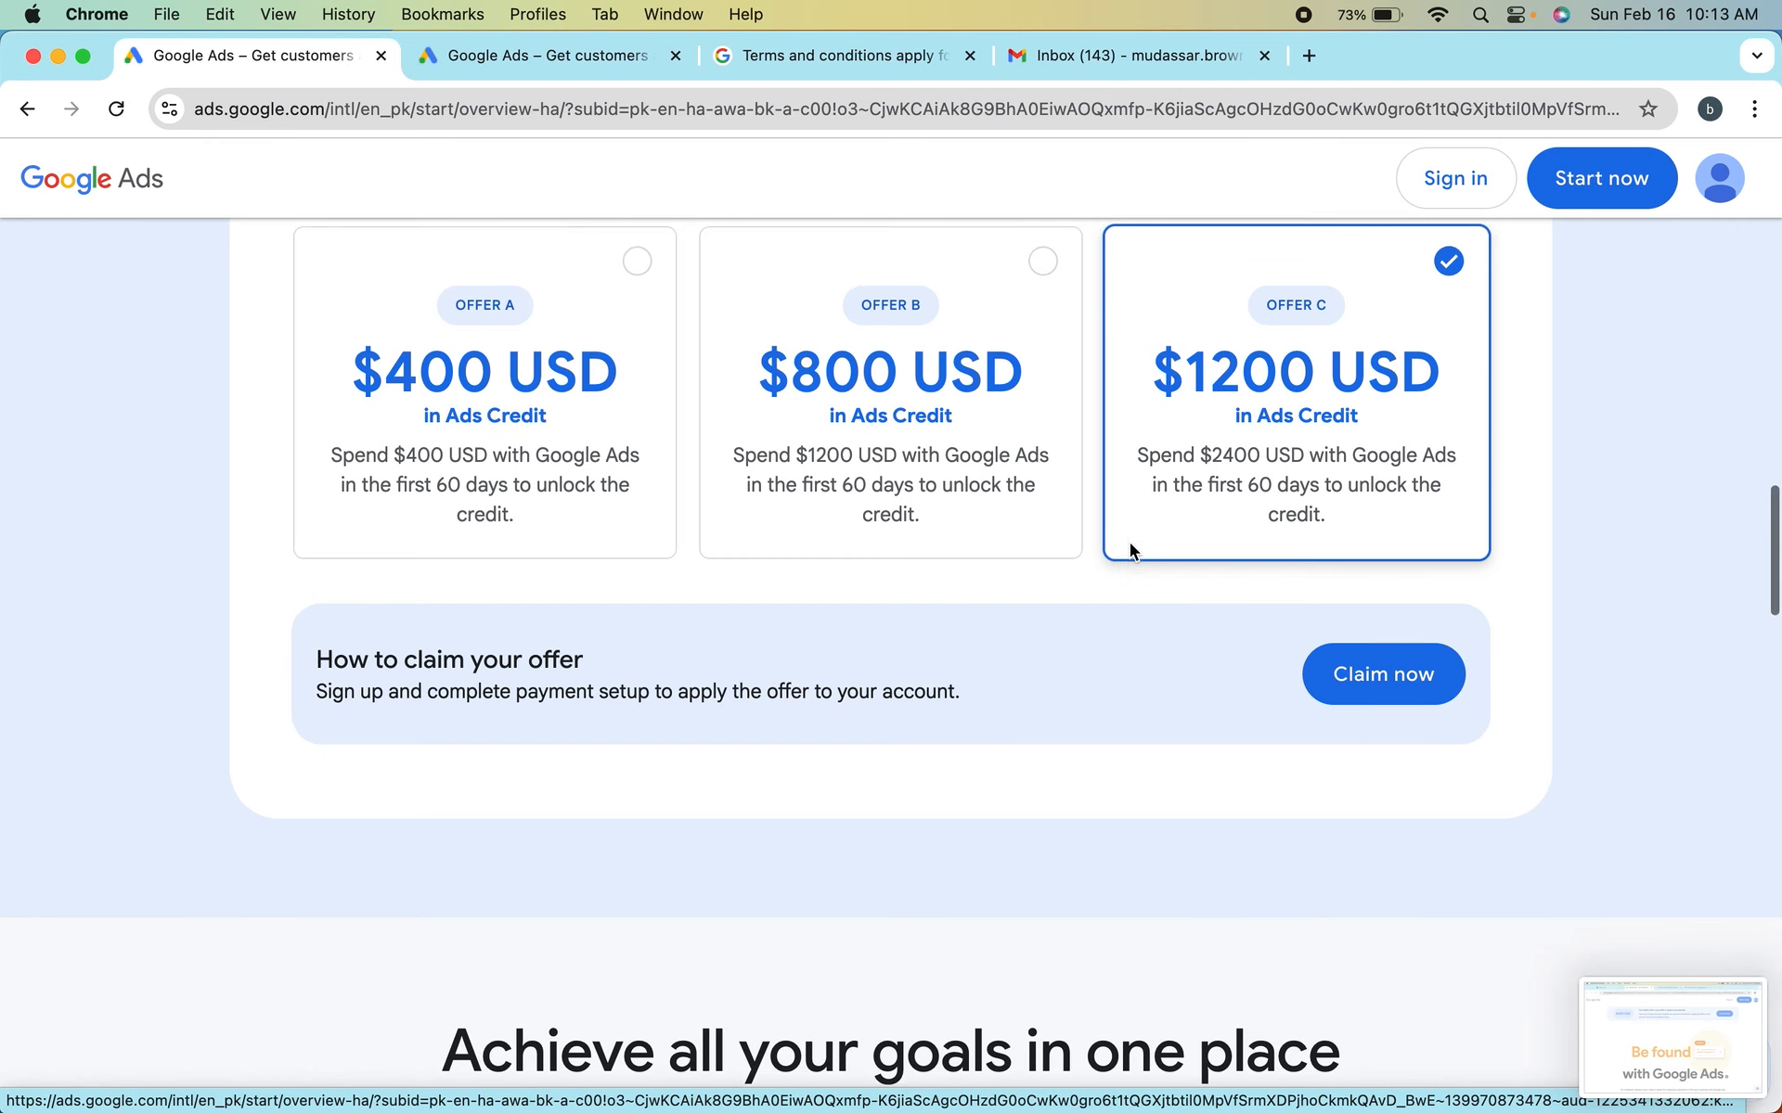
scroll(1130, 553, "up", 1)
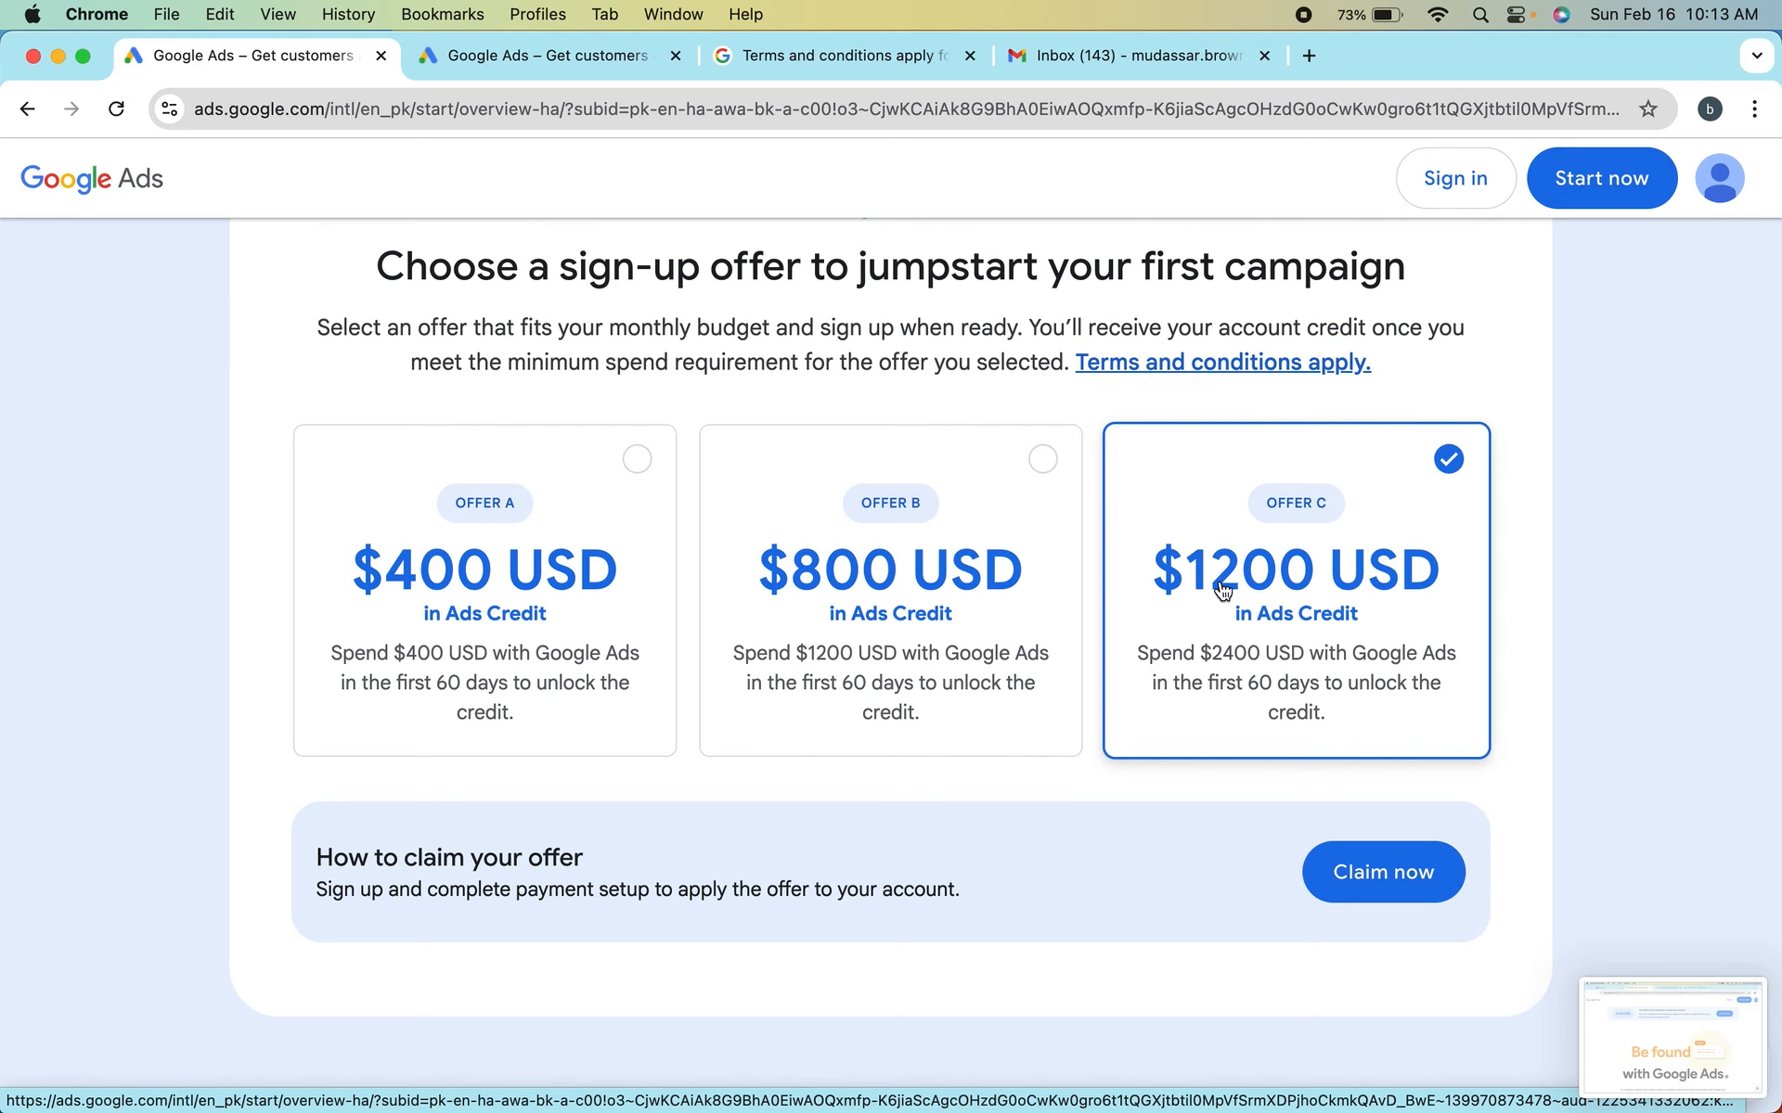
scroll(1188, 546, "down", 5)
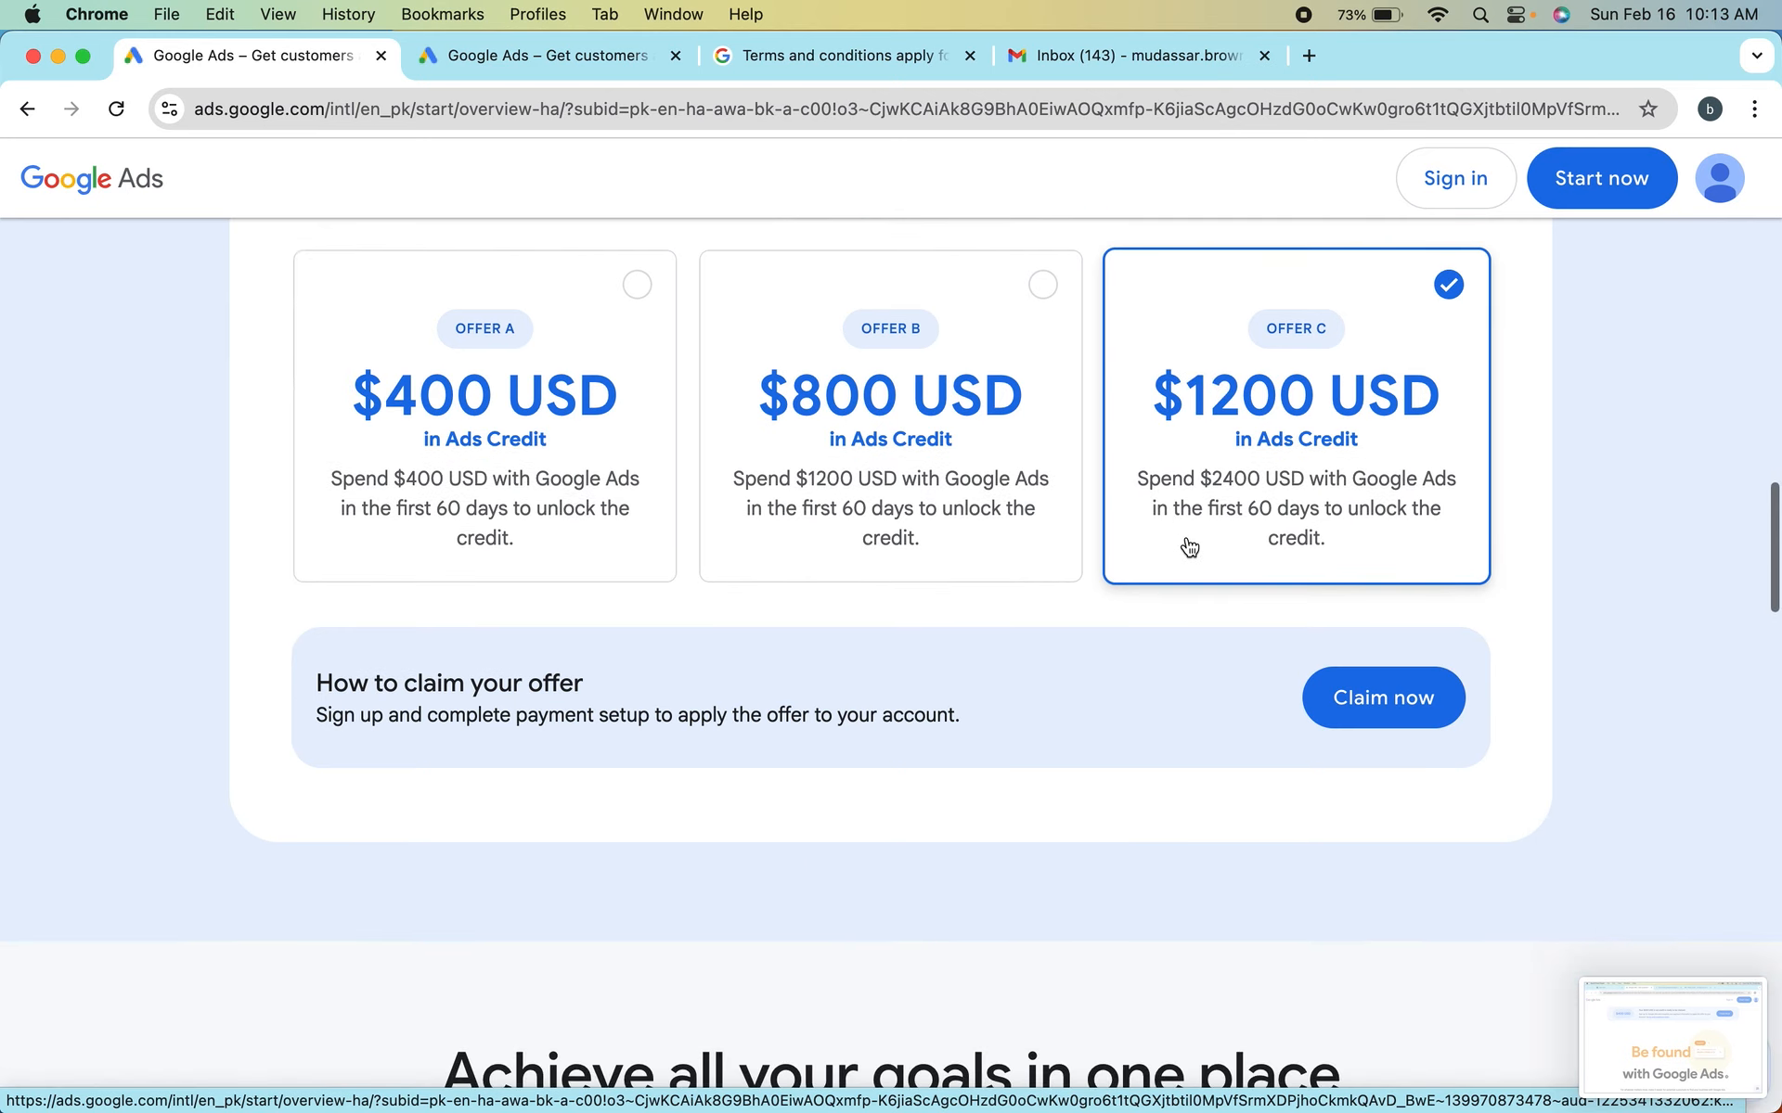
scroll(1188, 545, "down", 4)
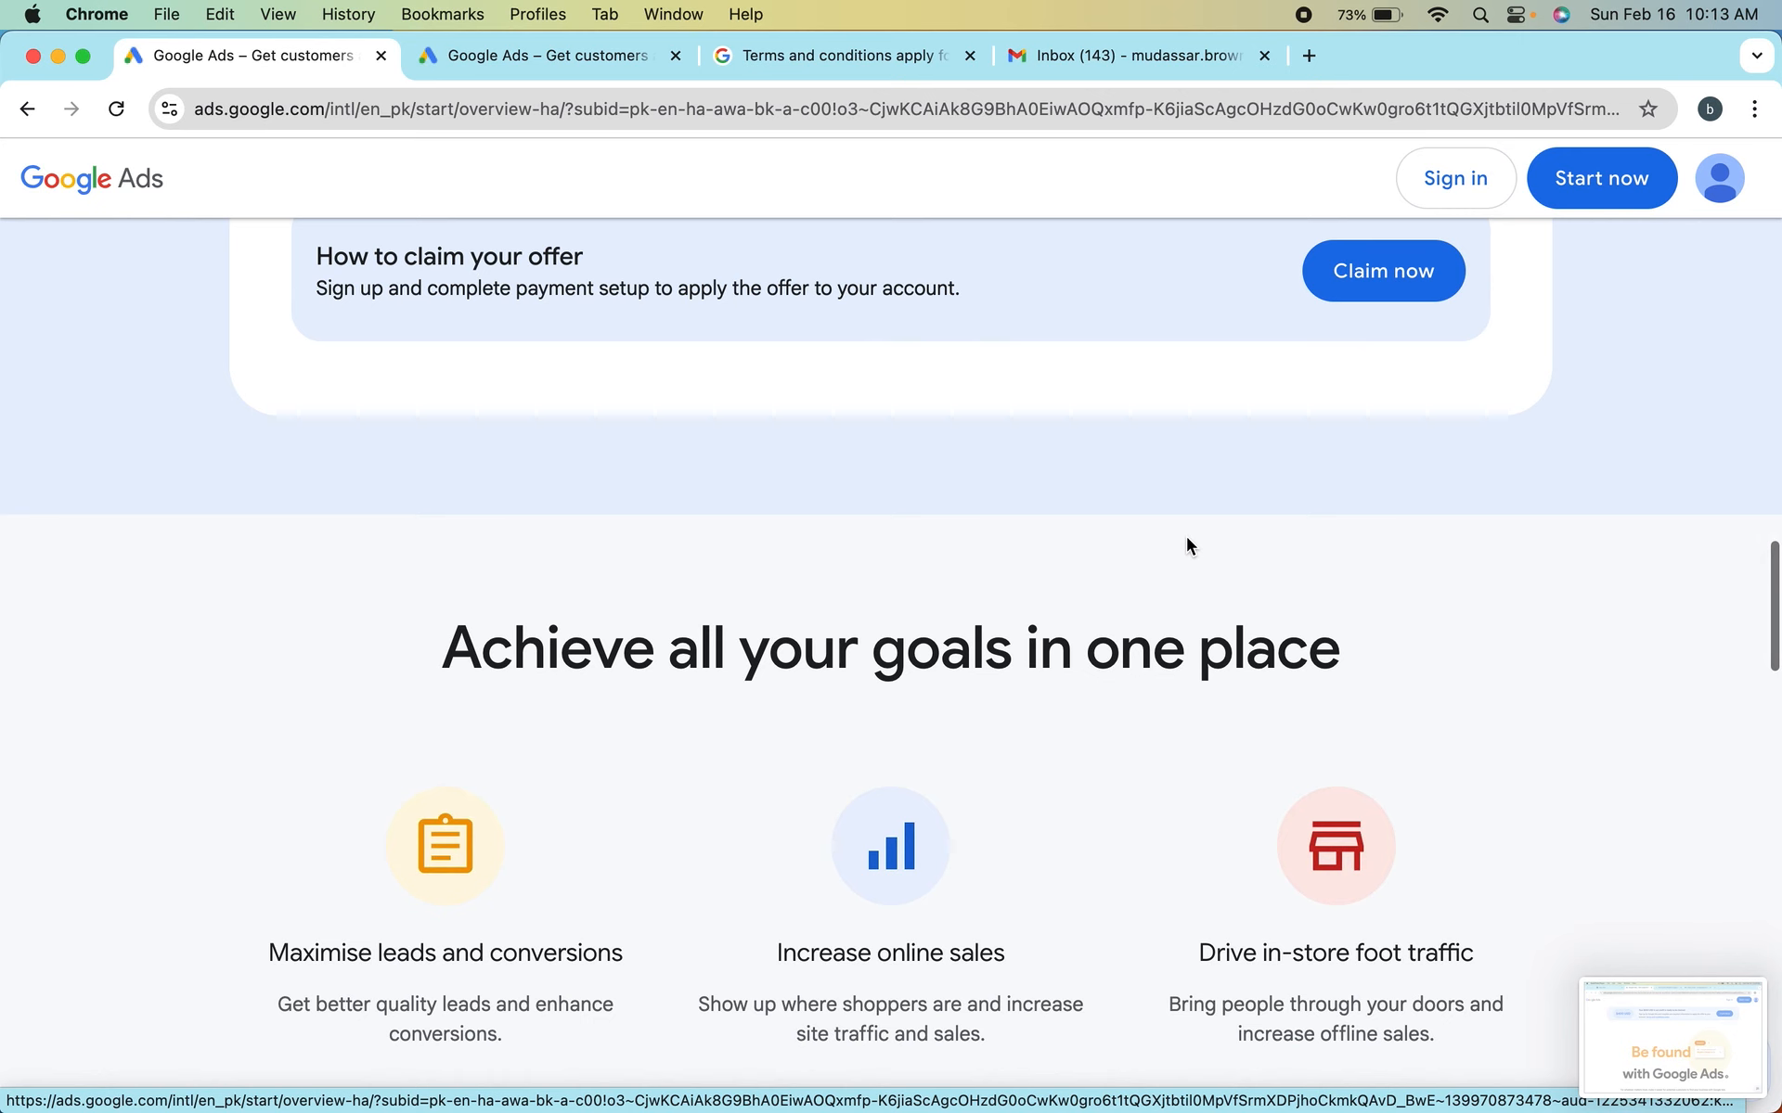
scroll(1188, 546, "up", 15)
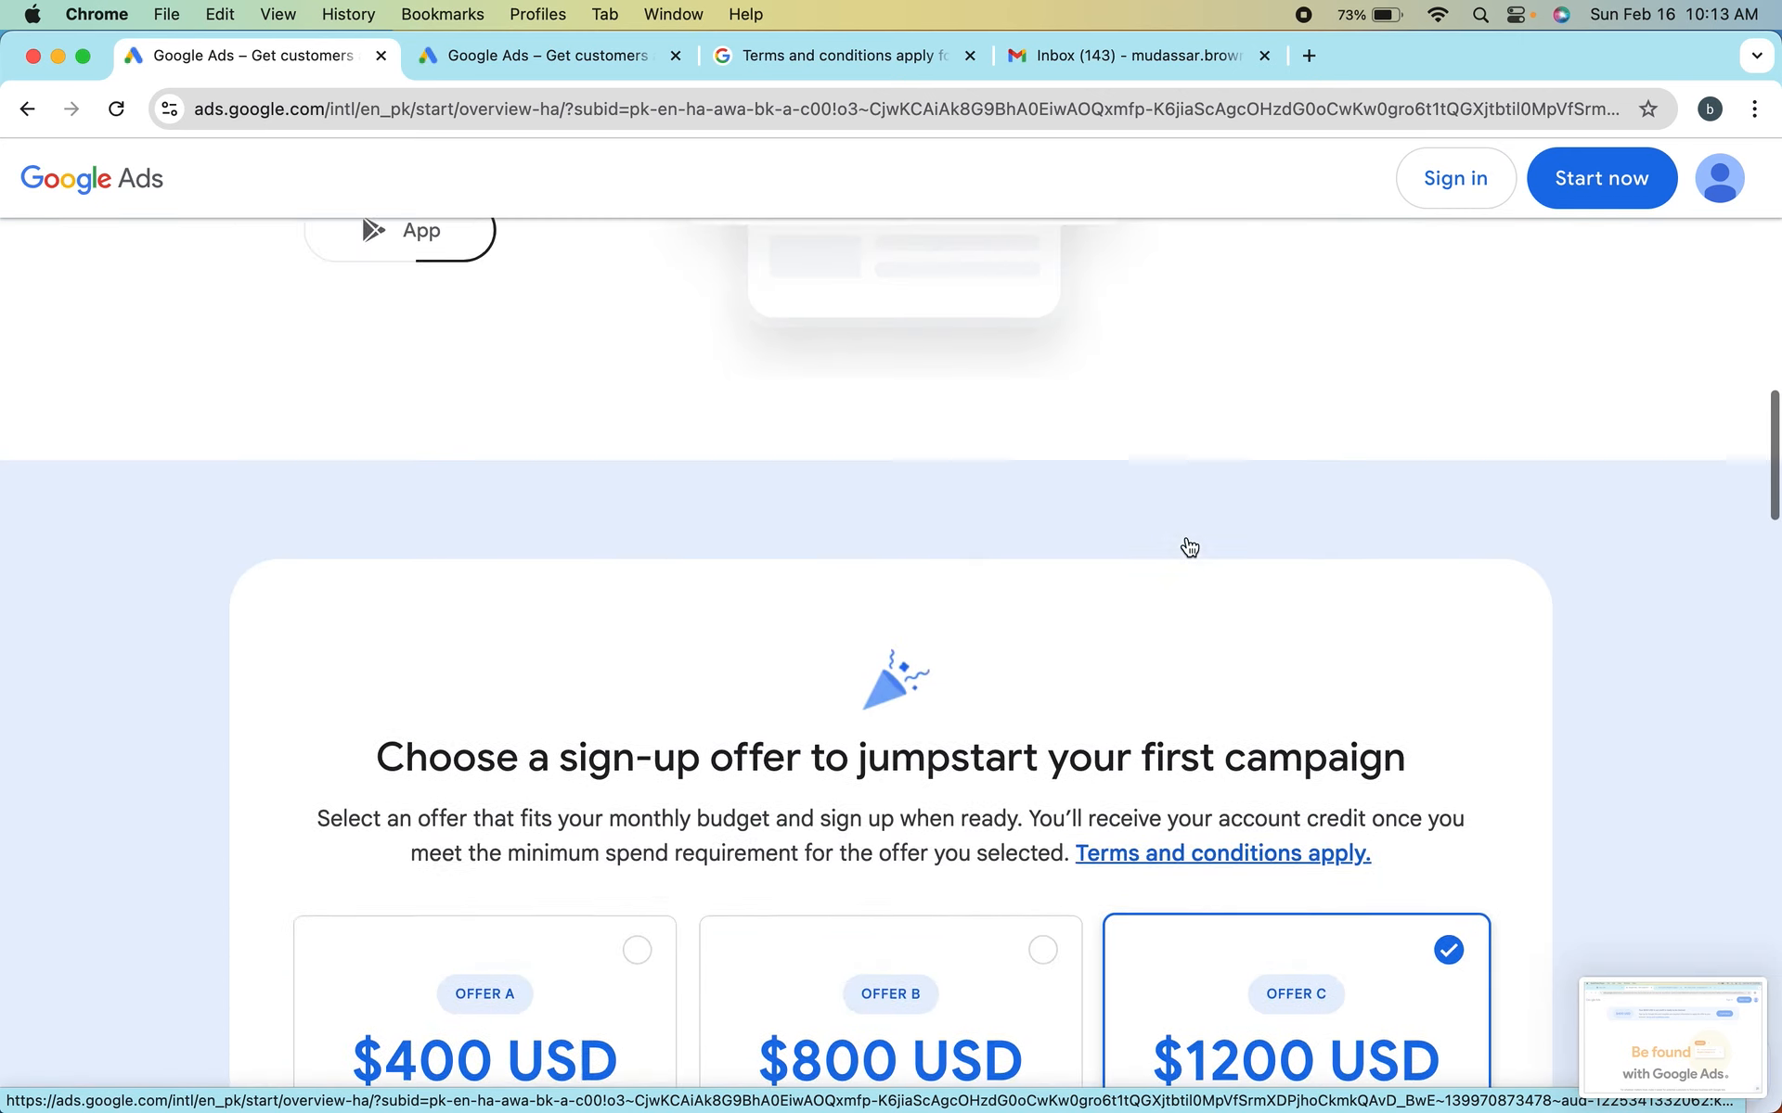
scroll(1188, 546, "up", 4)
scroll(1188, 546, "down", 12)
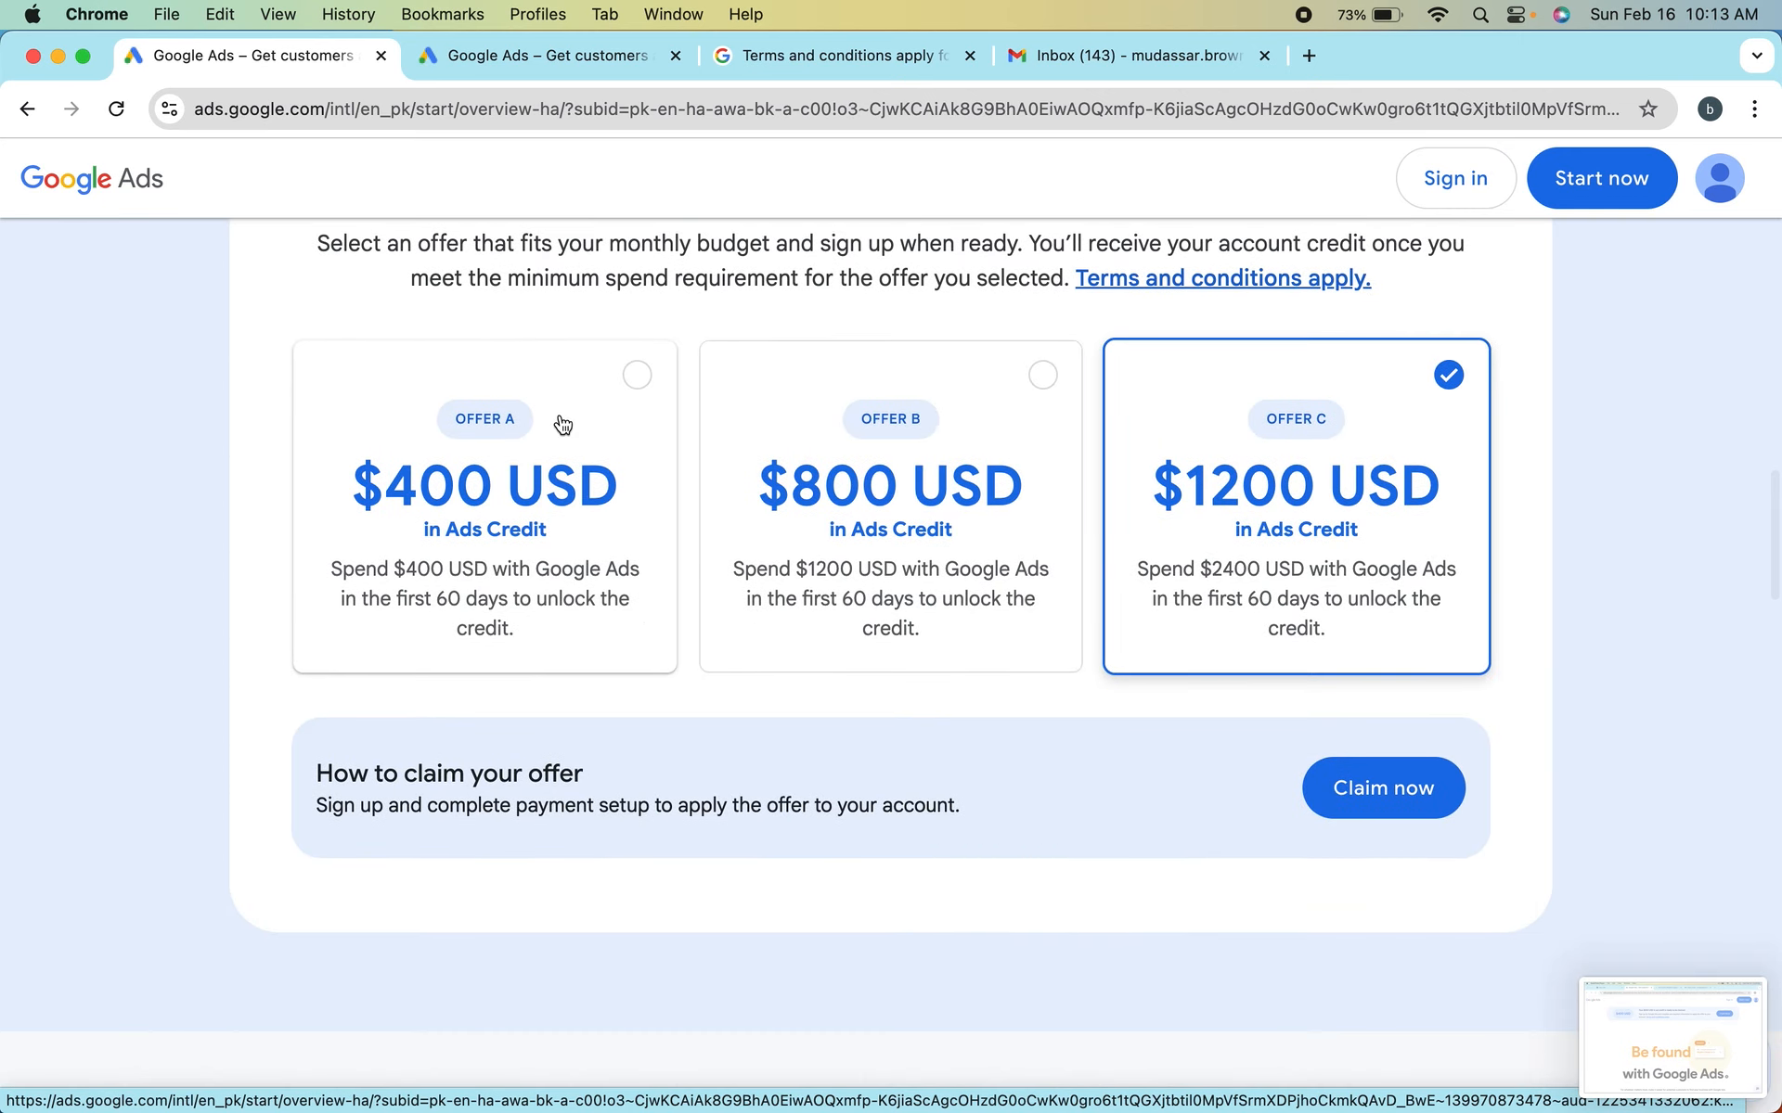
Choose Offer A with $400 USD in ads credit and claim it to open the first-campaign sign-up form
left_click(639, 441)
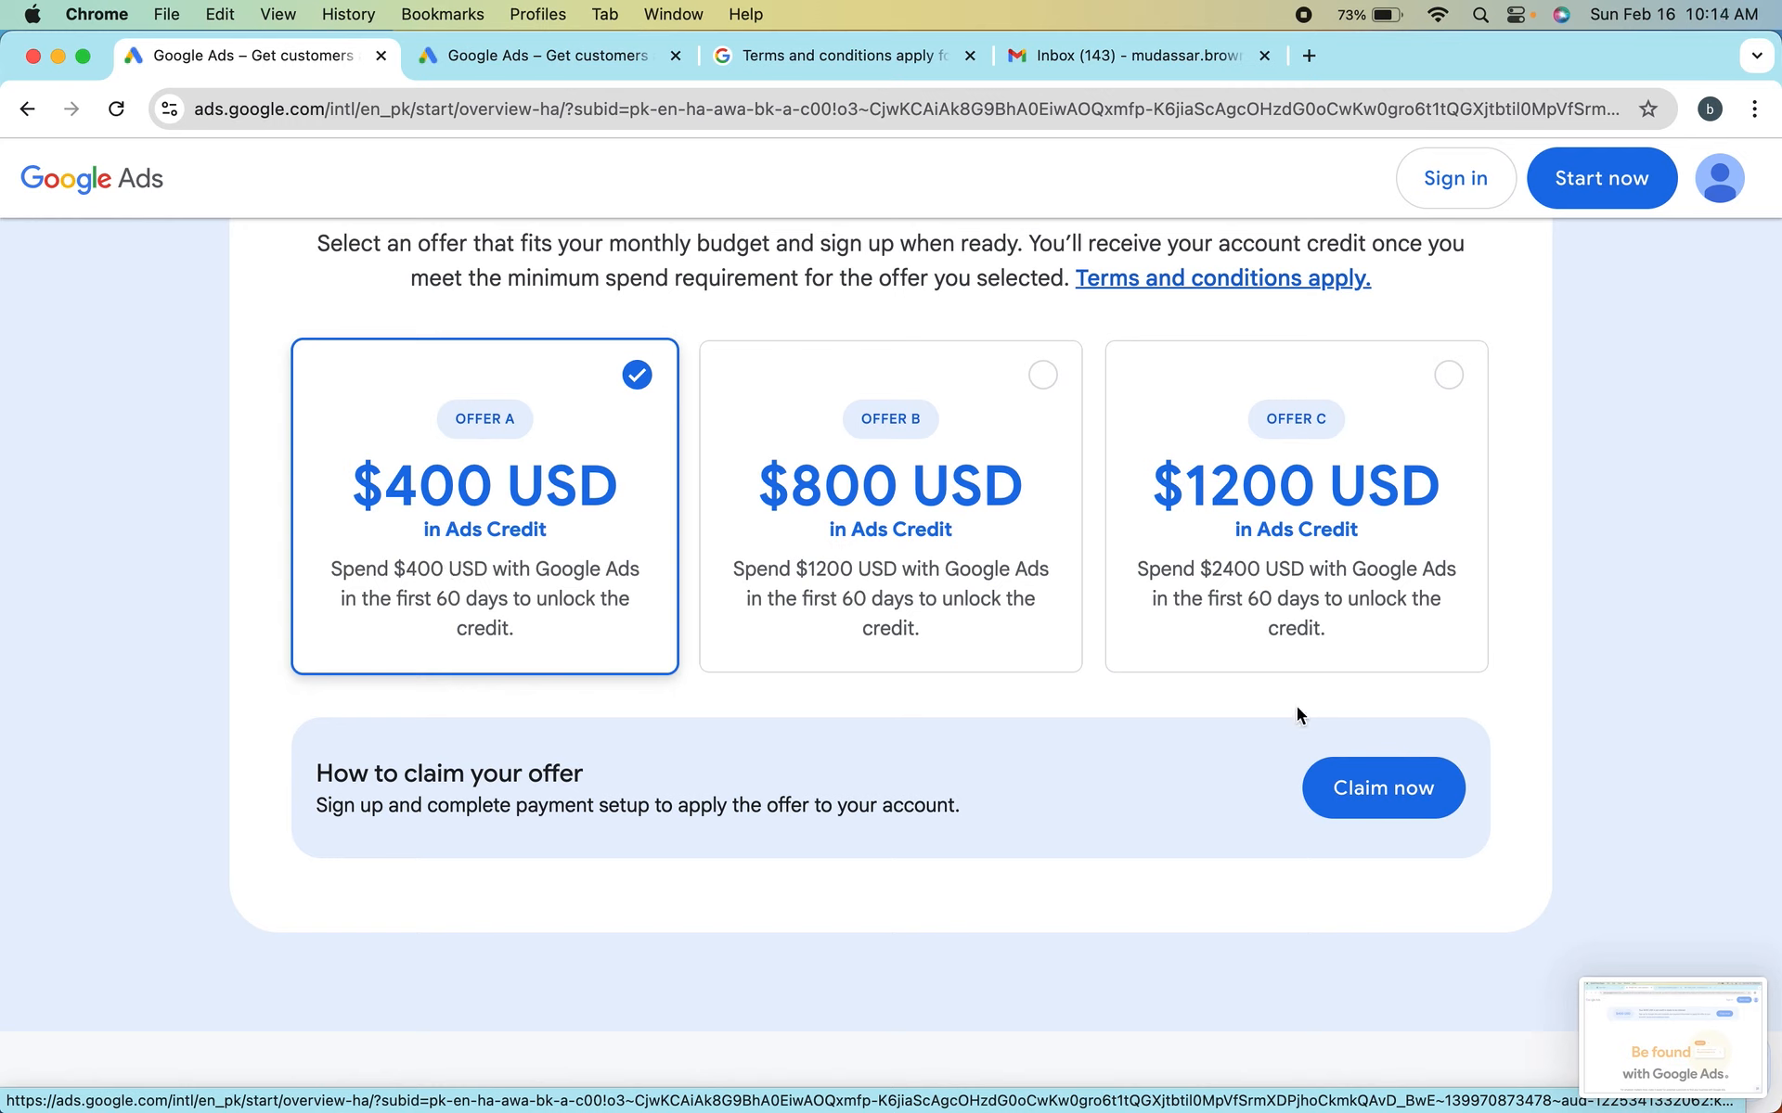
left_click(1387, 796)
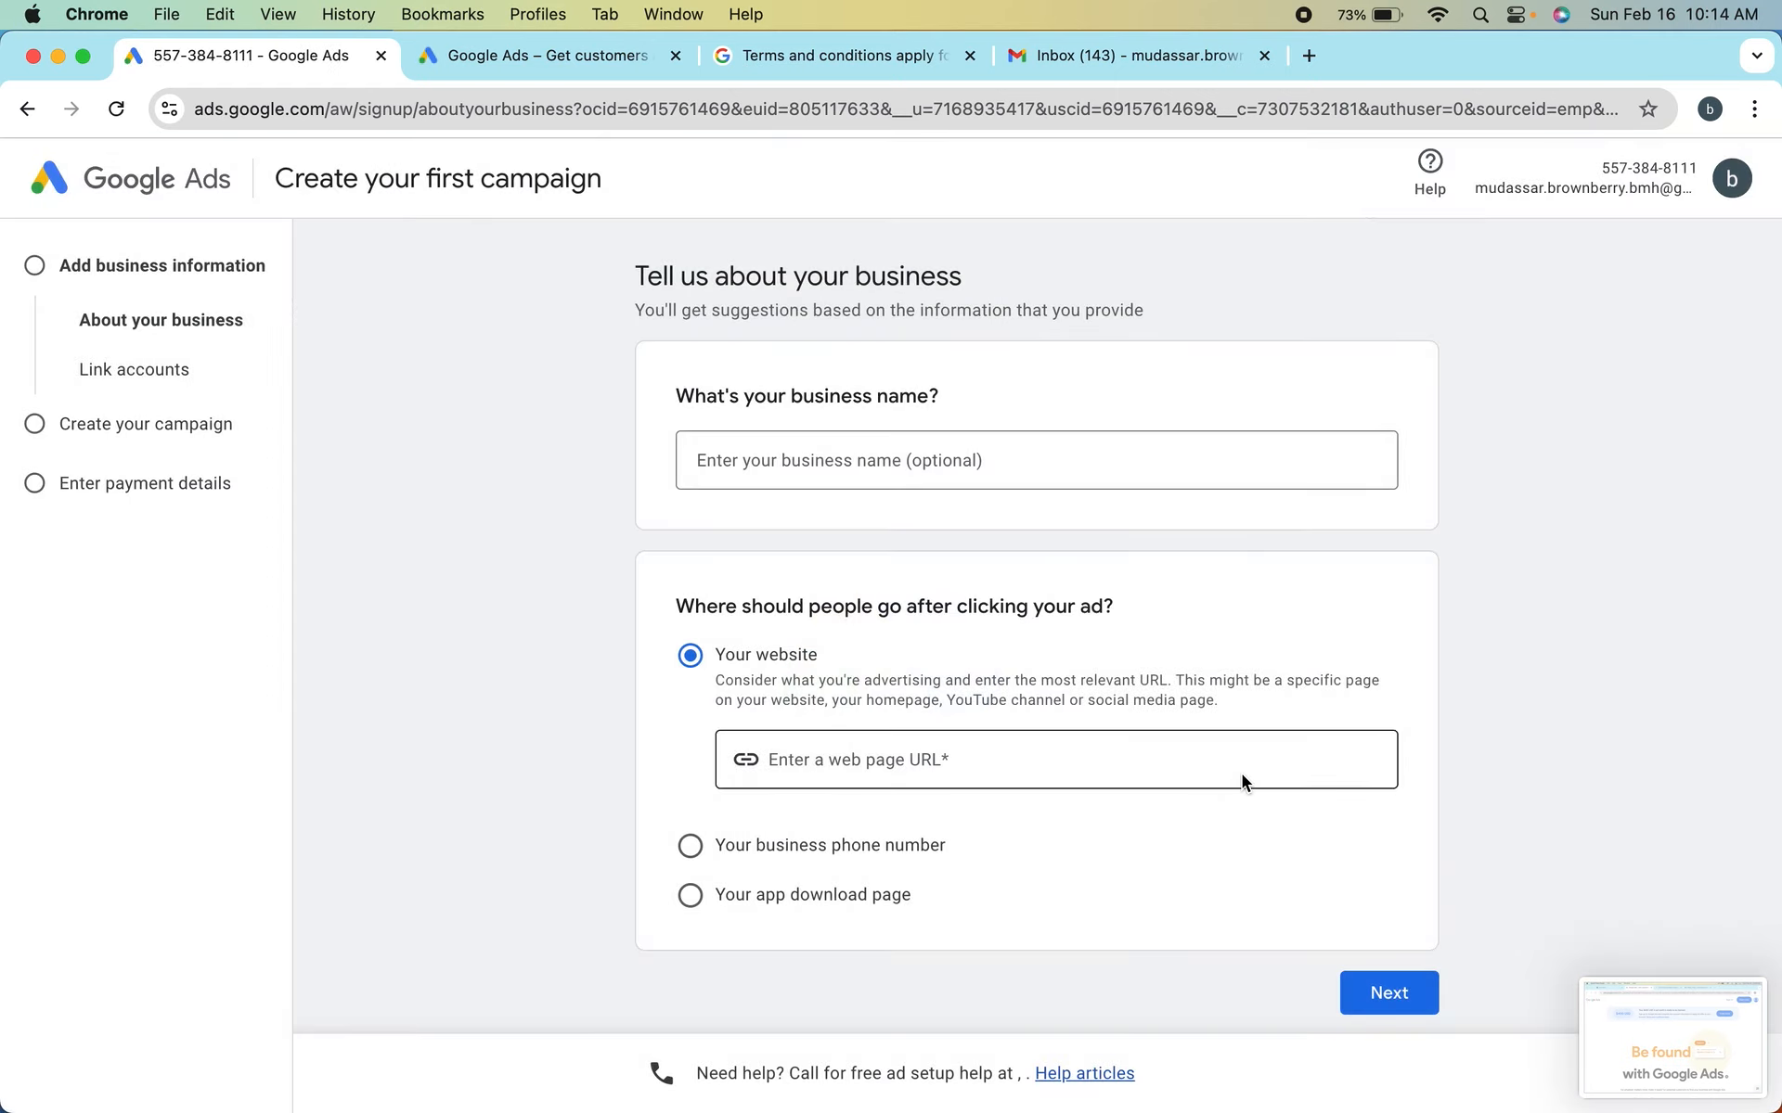
scroll(893, 646, "down", 1)
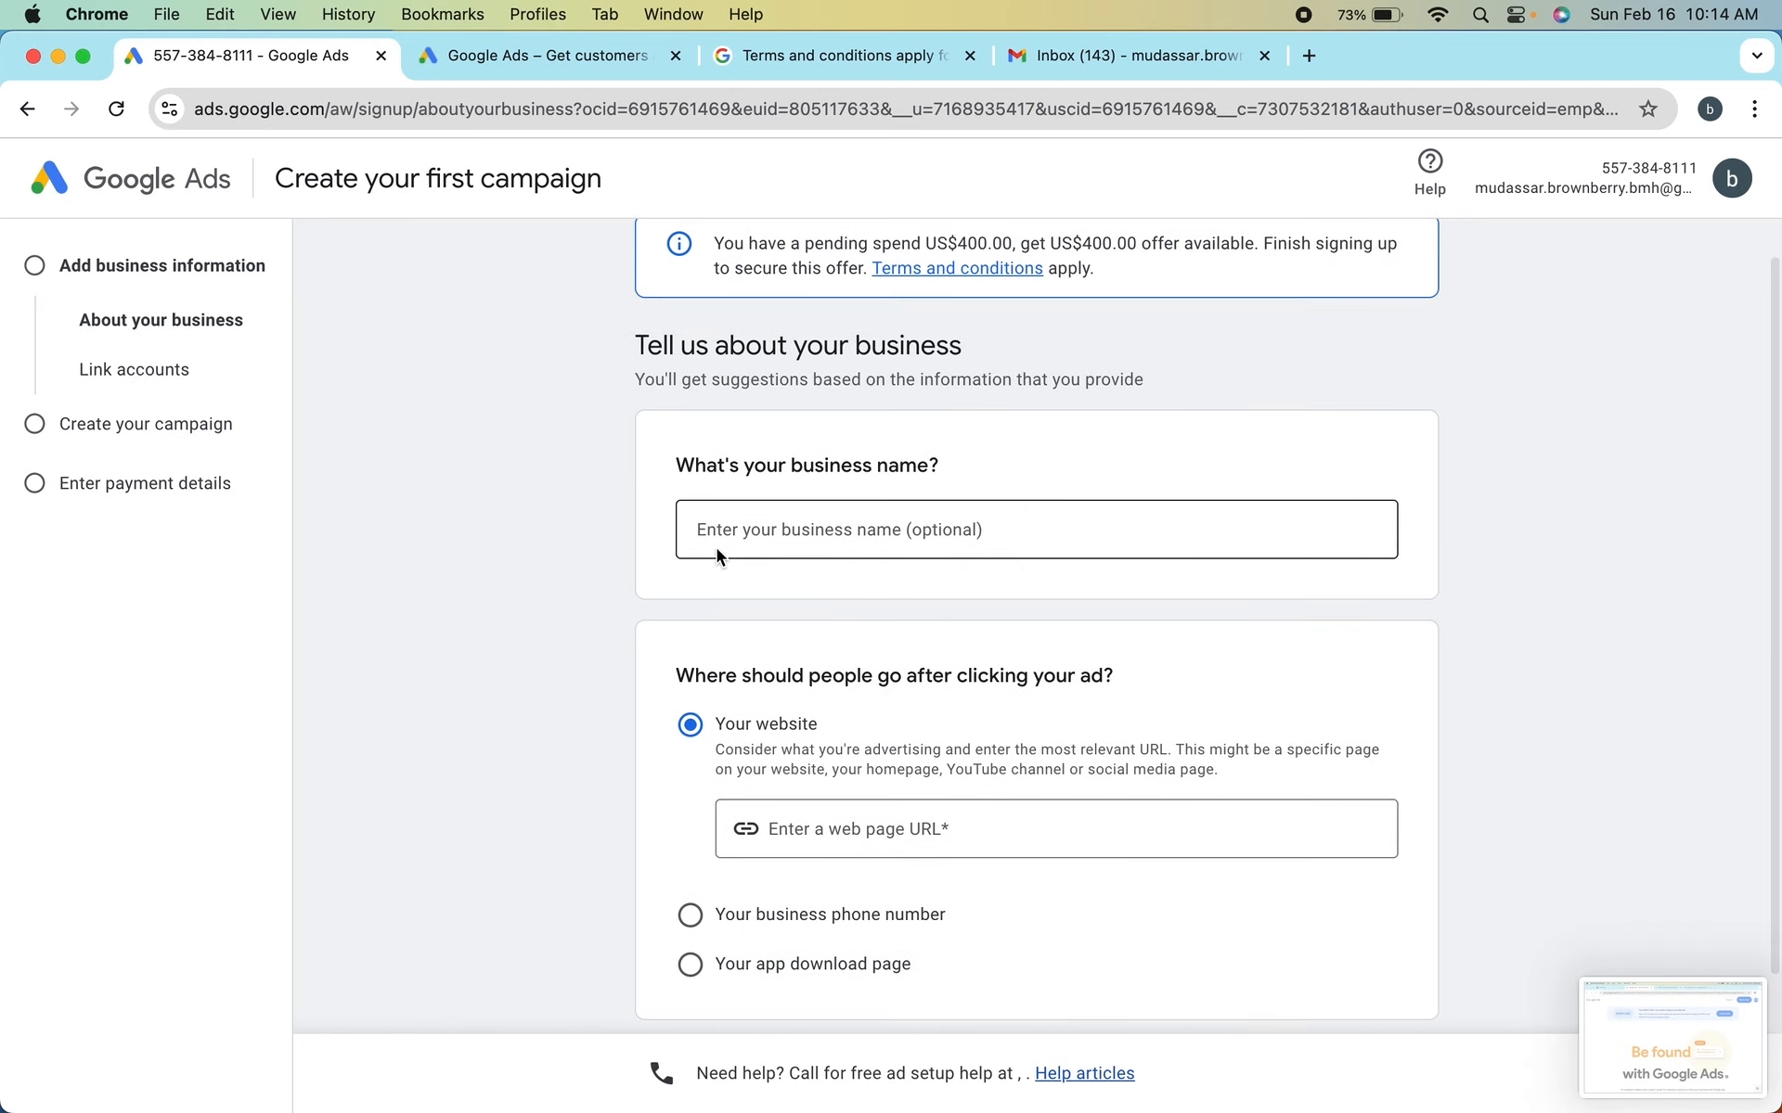
scroll(716, 548, "up", 1)
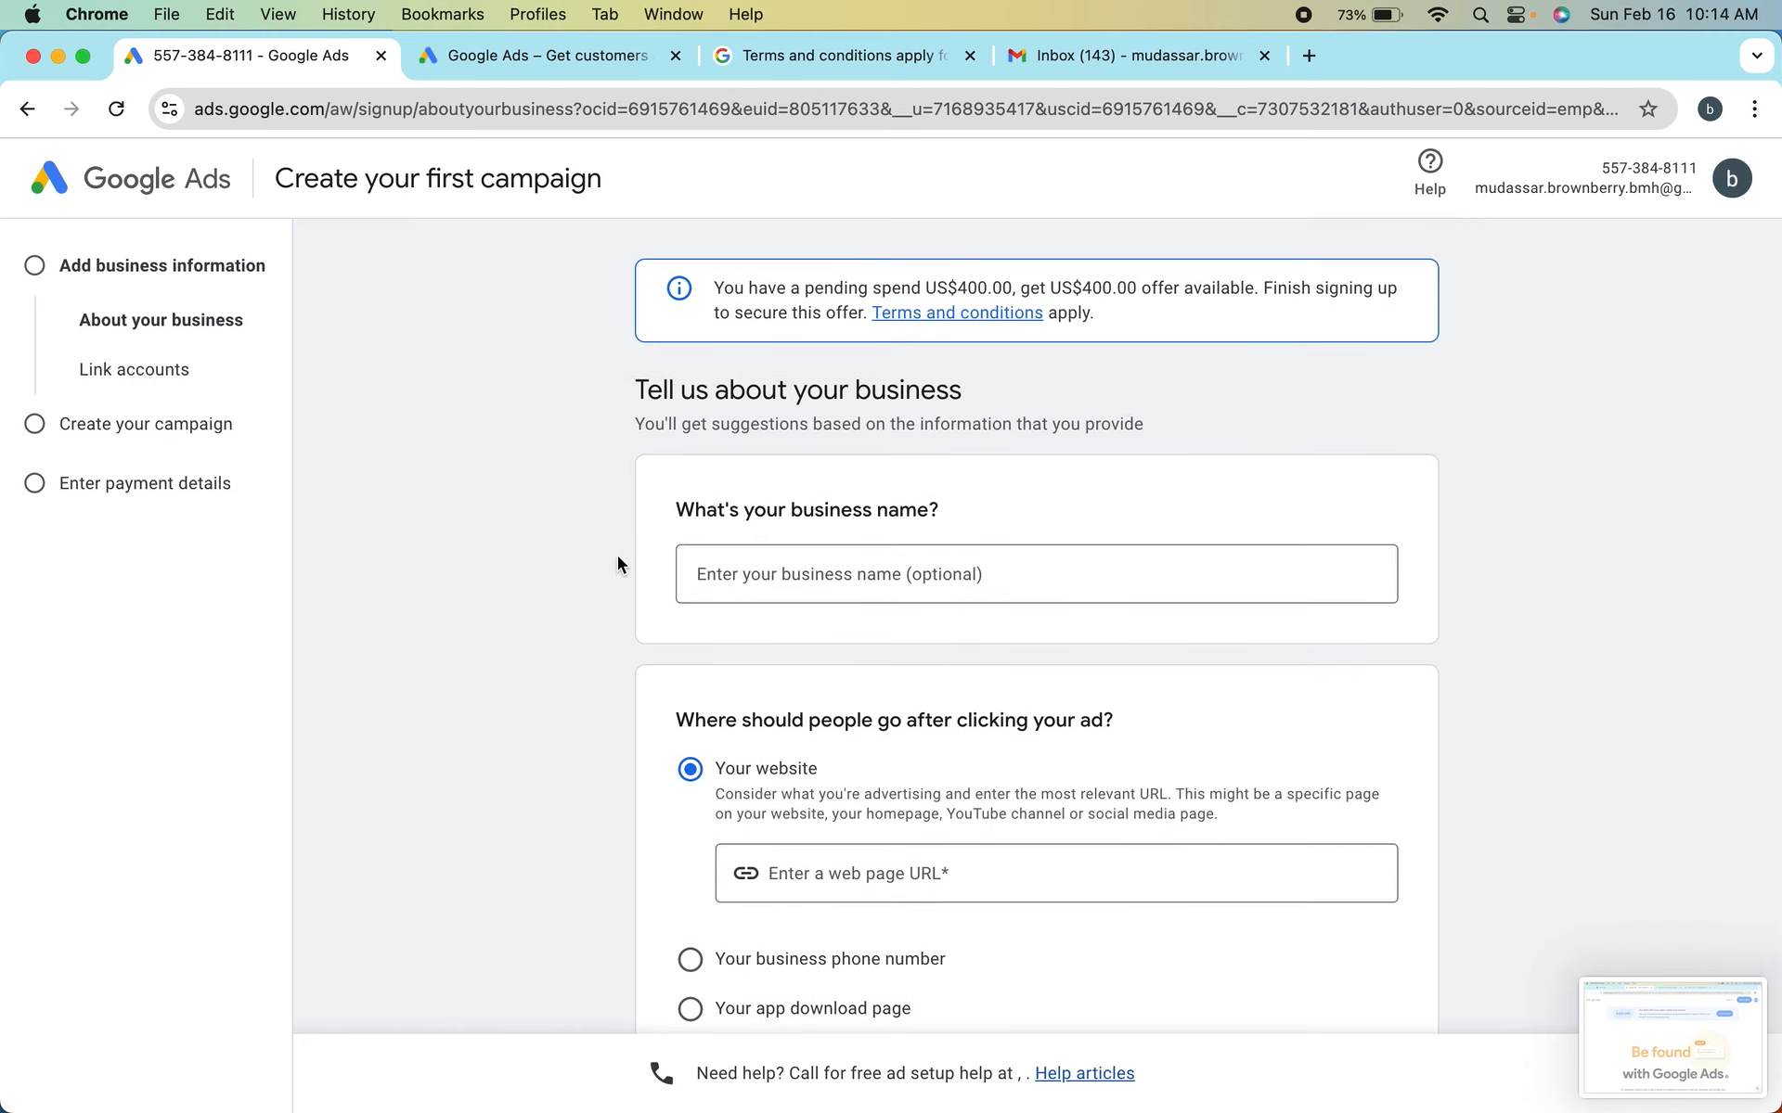
Switch to the open Google Ads landing page and start the sign-up from there
left_click(494, 57)
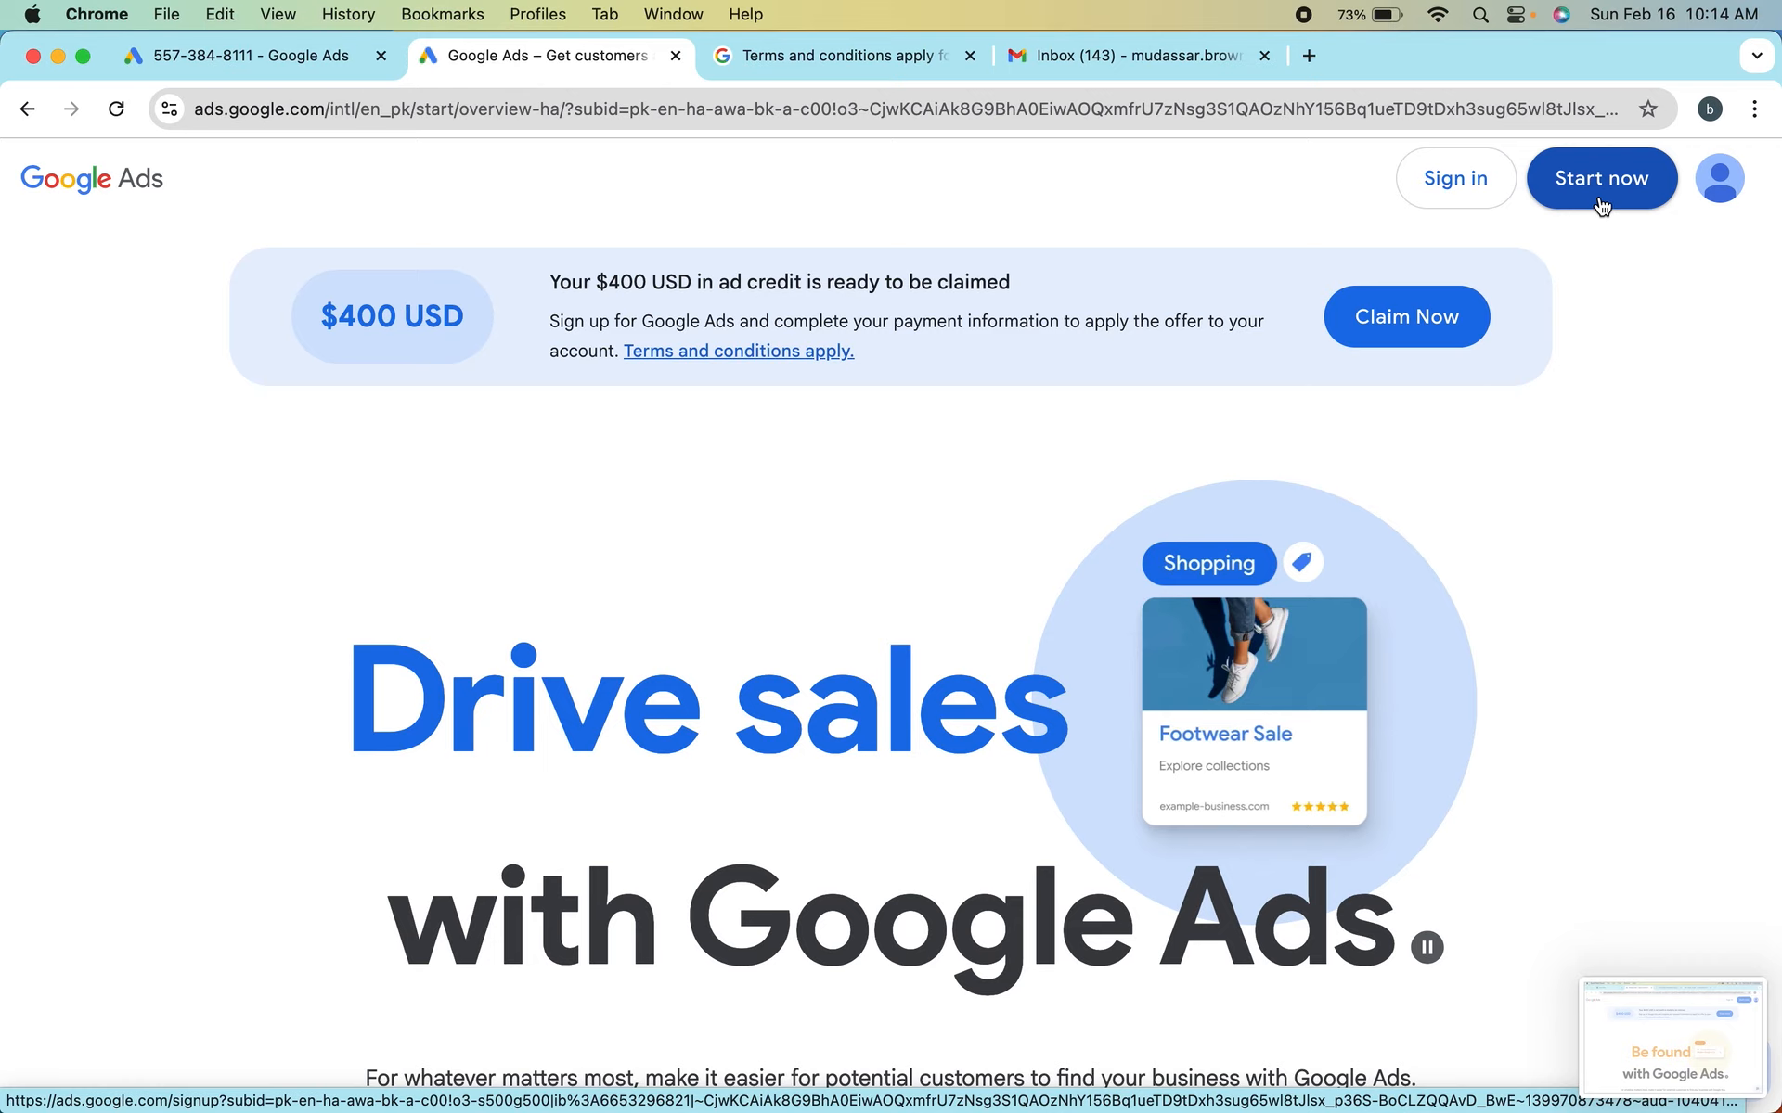
left_click(1602, 205)
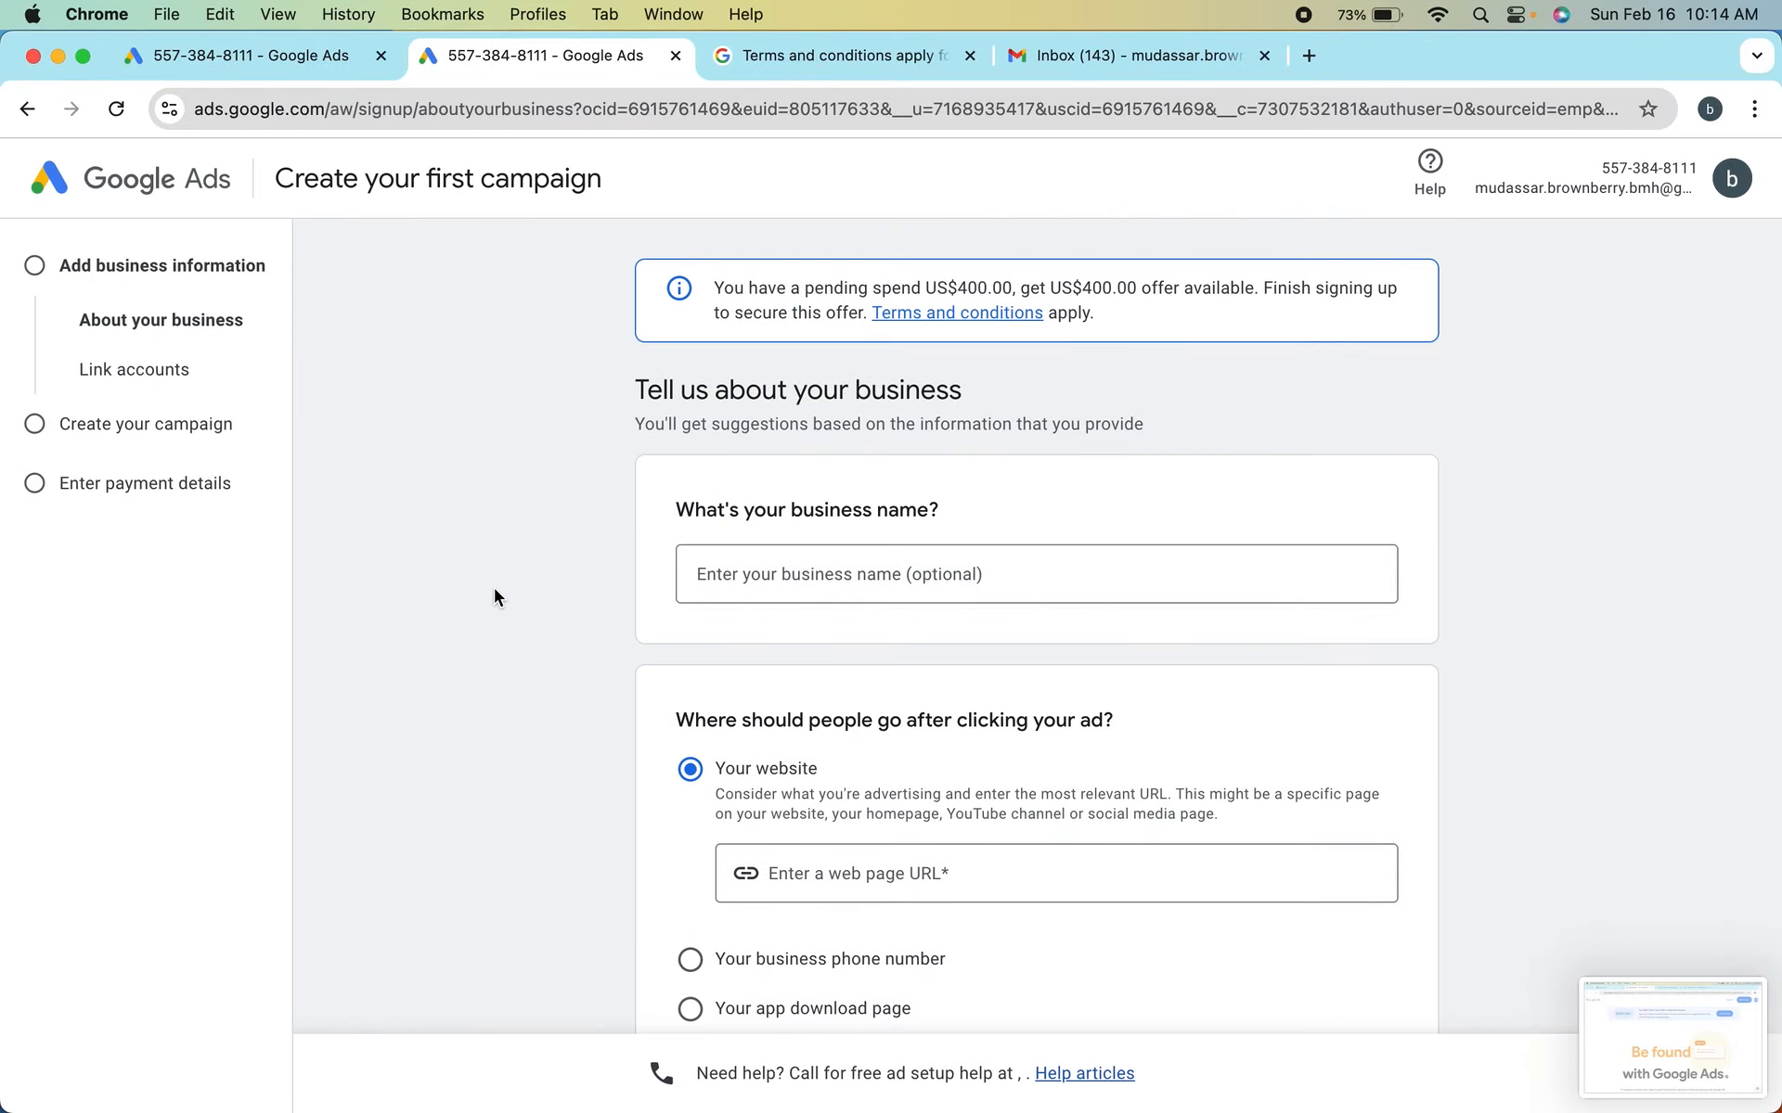
Review the business information form's name and ad destination questions, and compare it with the same form in the other browser tab
scroll(494, 597, "down", 3)
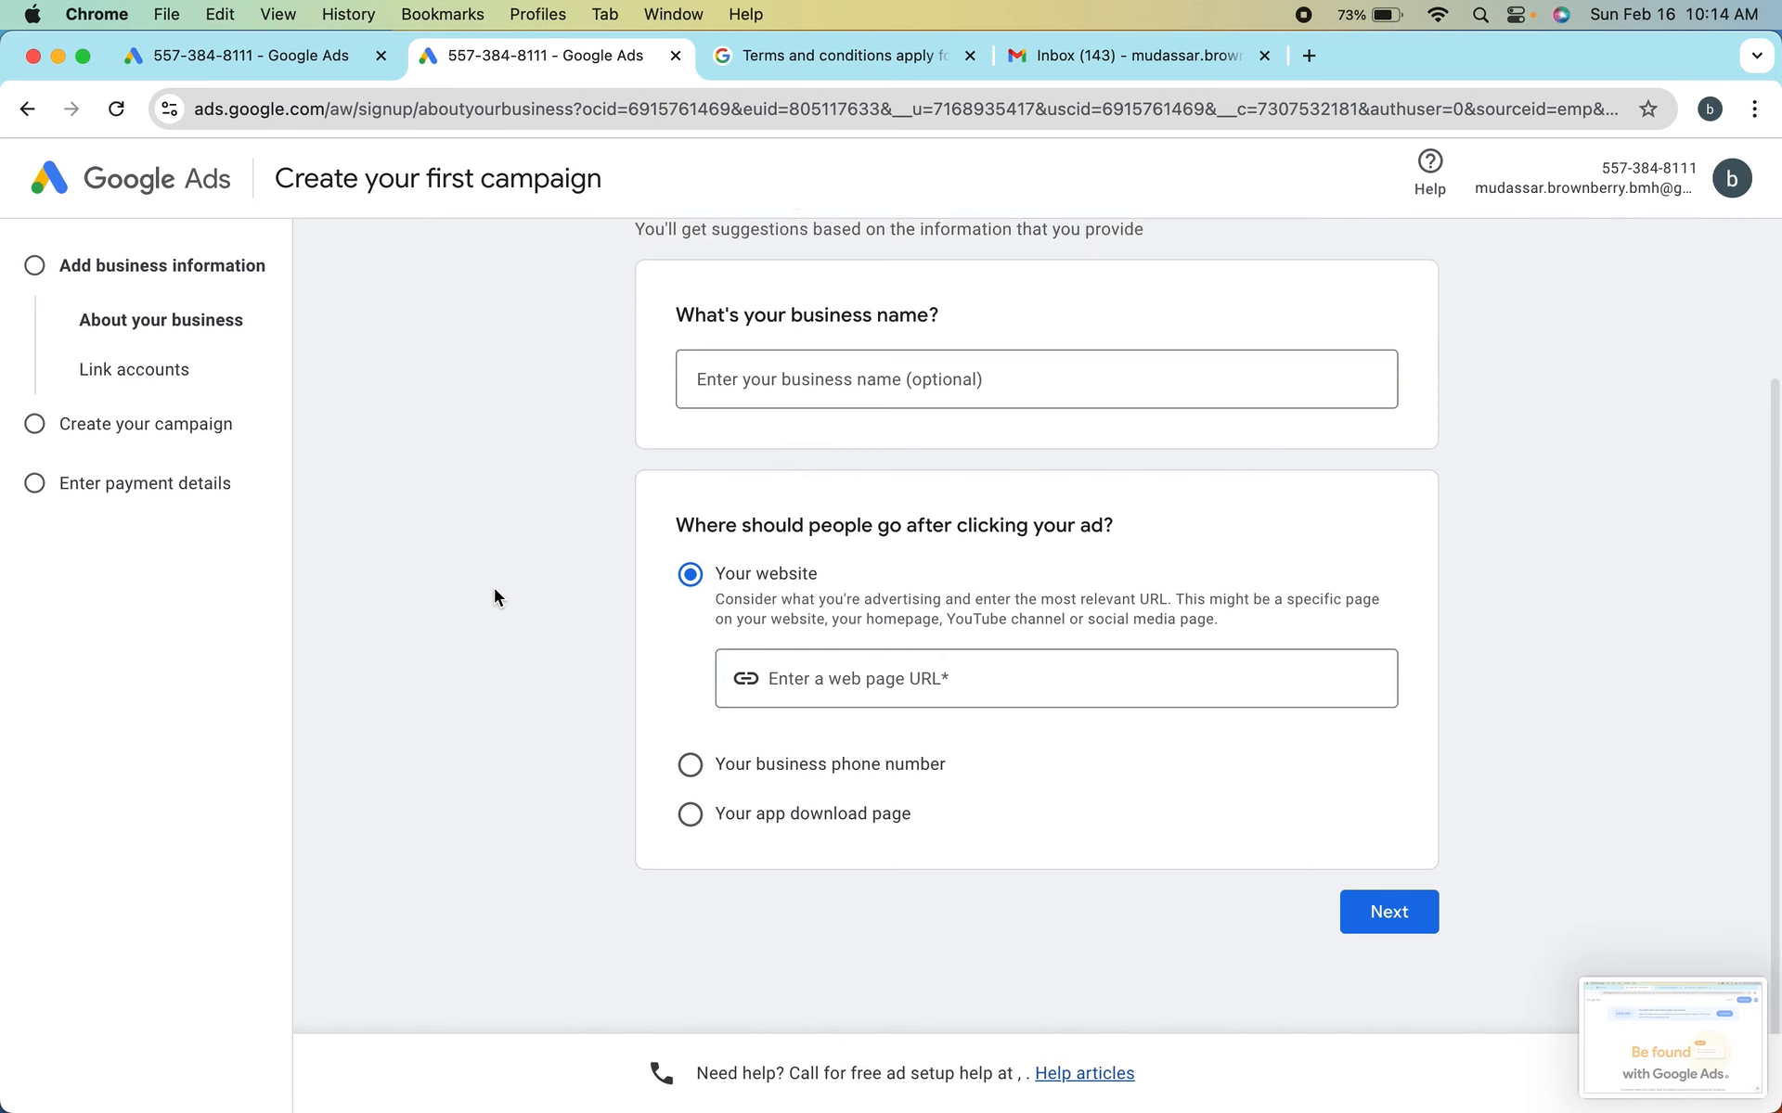
scroll(494, 596, "up", 3)
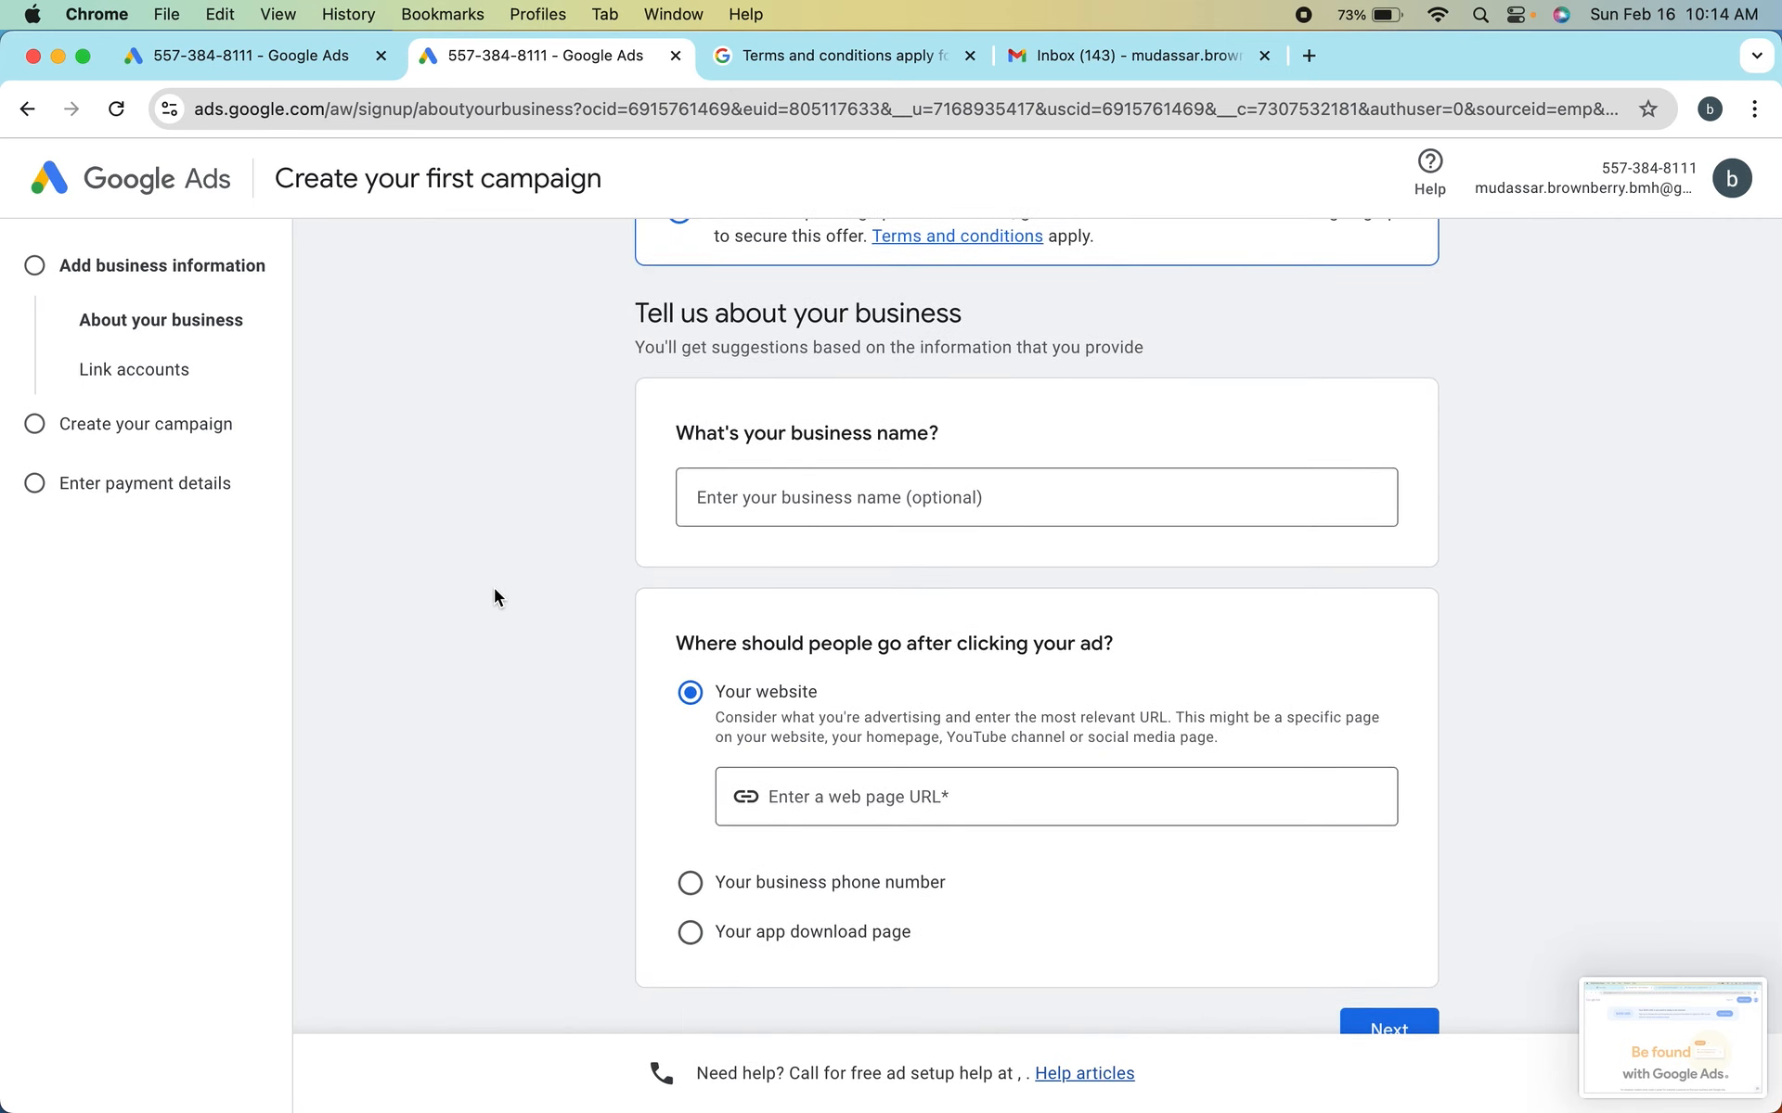
scroll(494, 596, "down", 2)
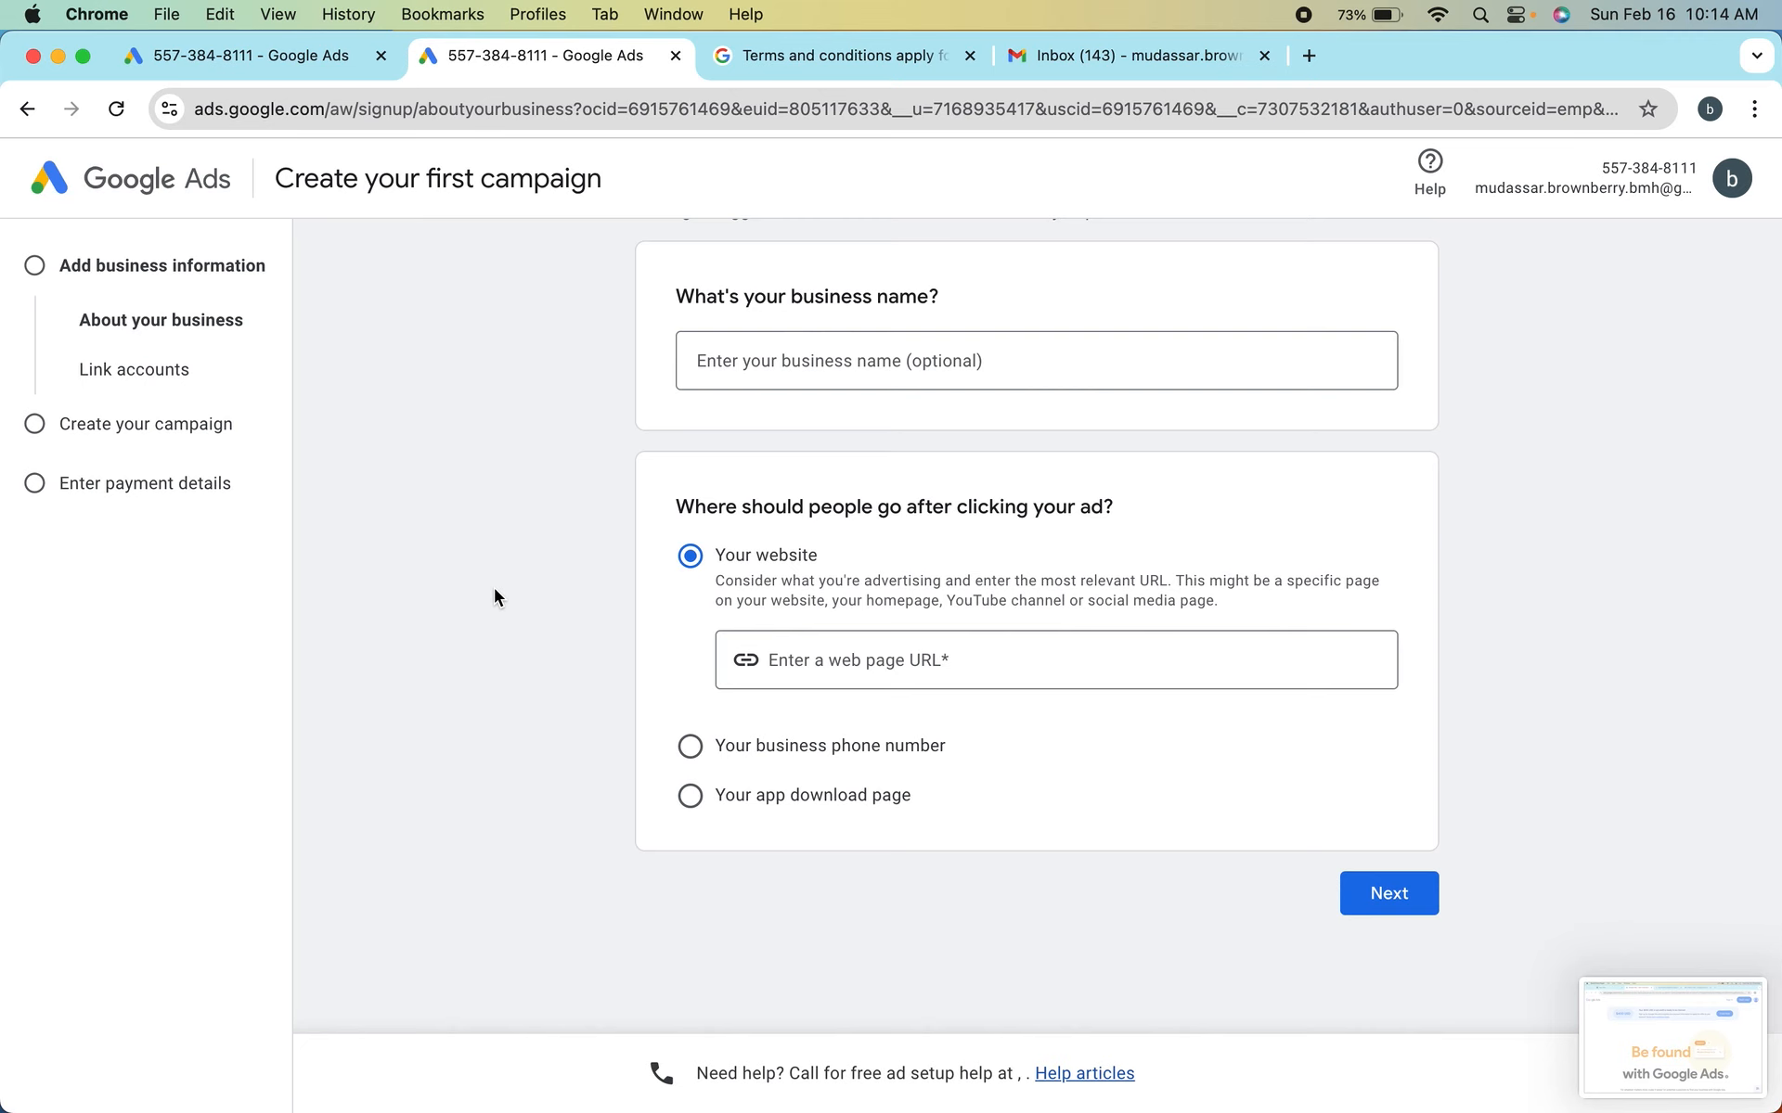
scroll(494, 590, "up", 2)
scroll(493, 590, "down", 2)
scroll(494, 596, "up", 3)
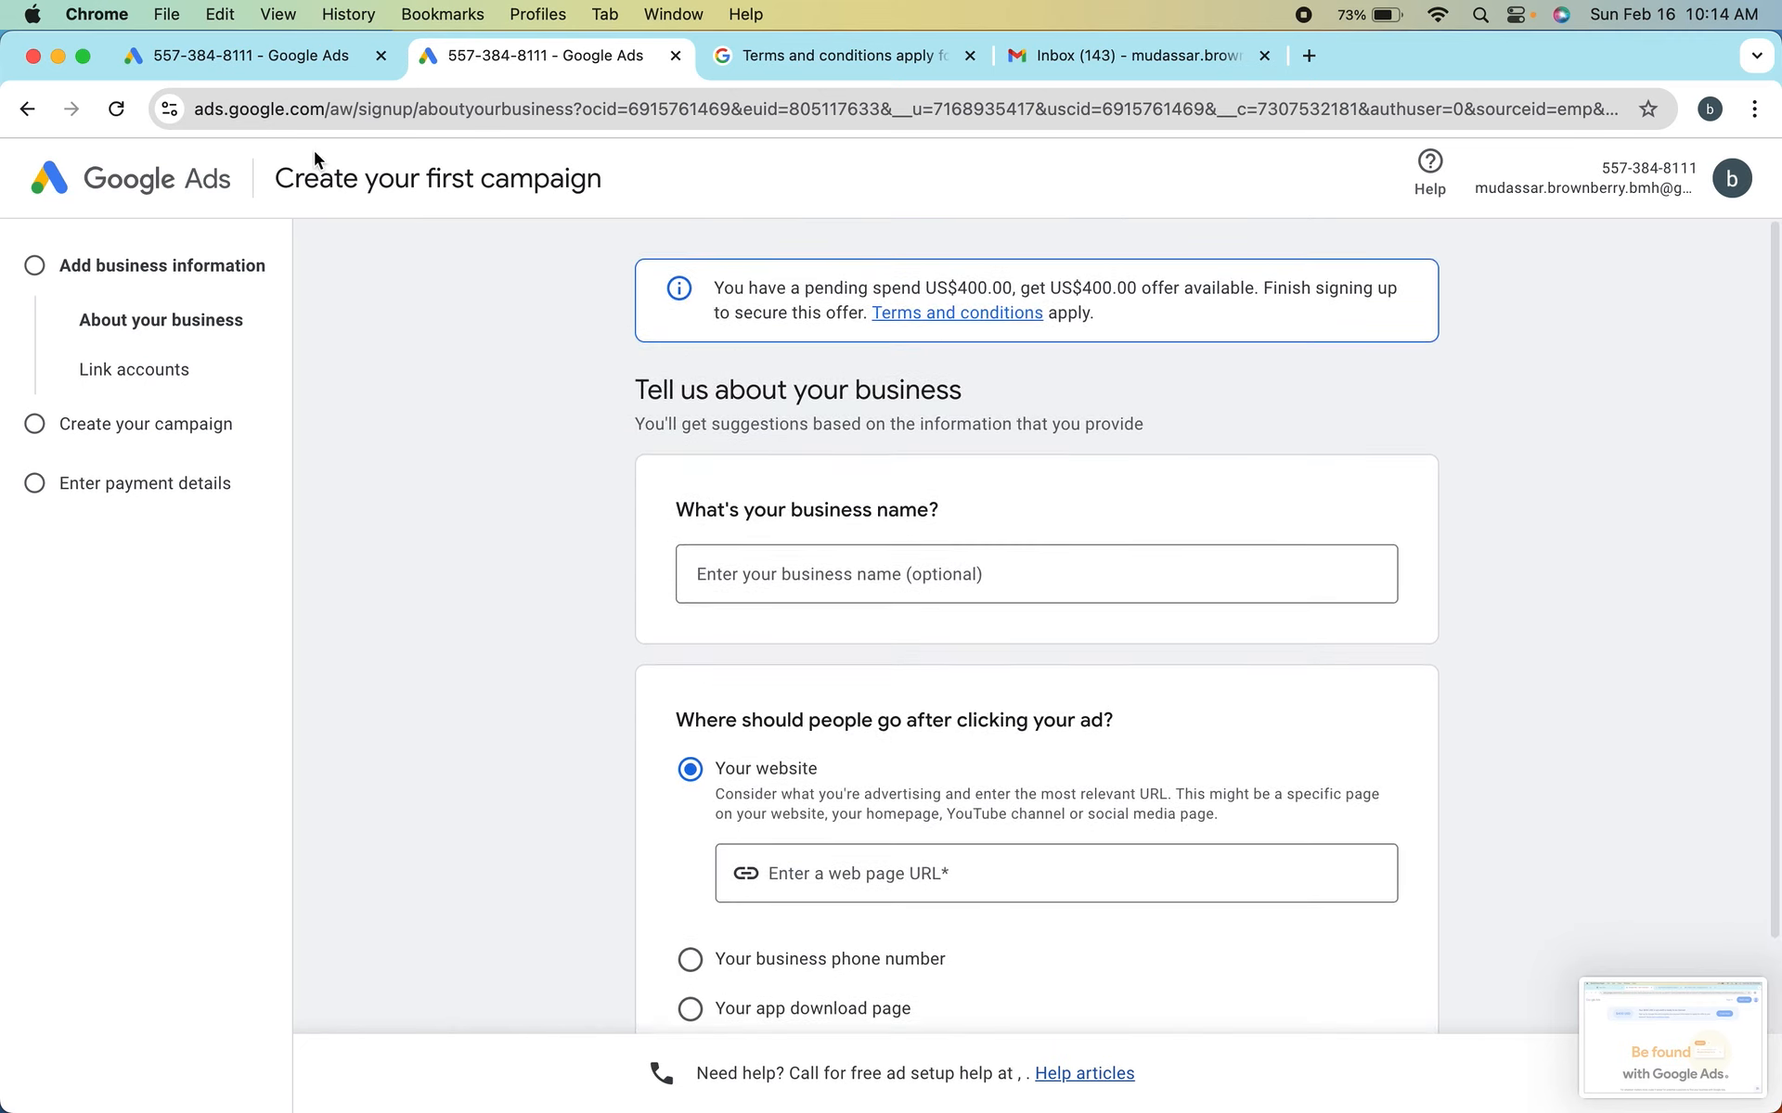
left_click(262, 58)
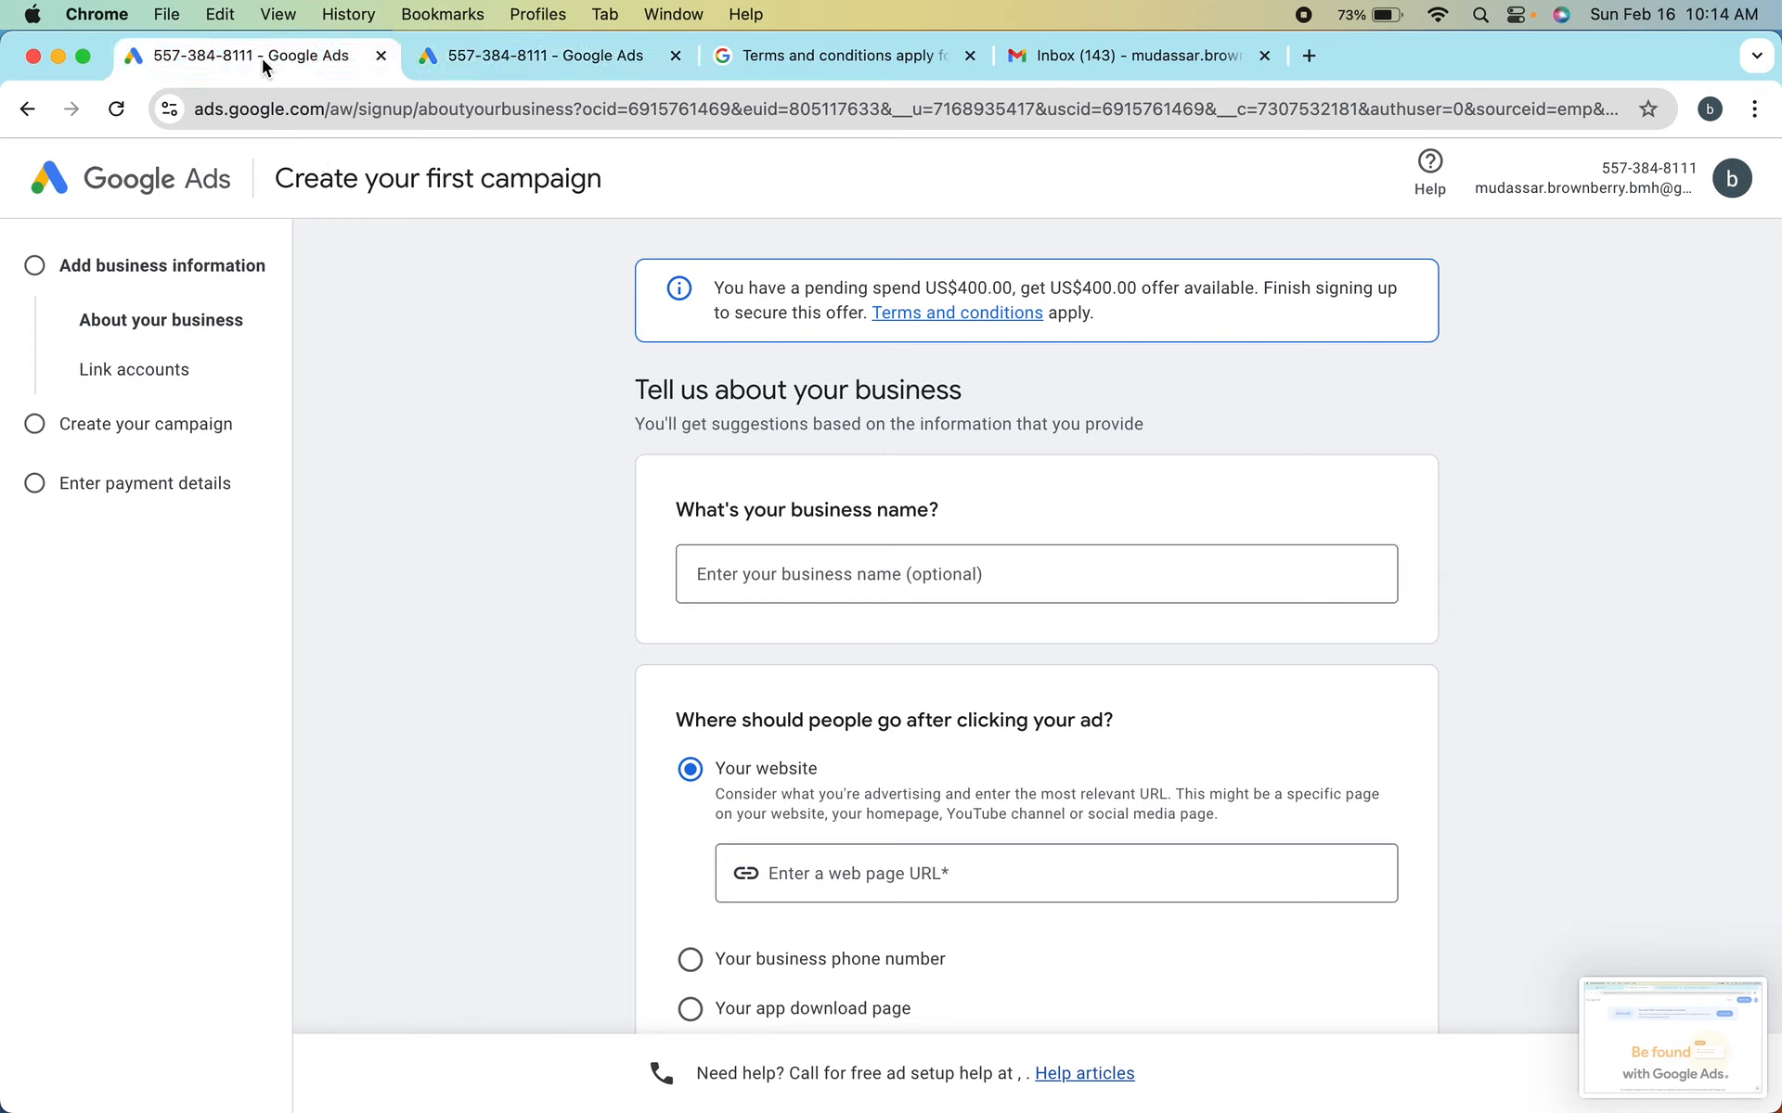
left_click(536, 59)
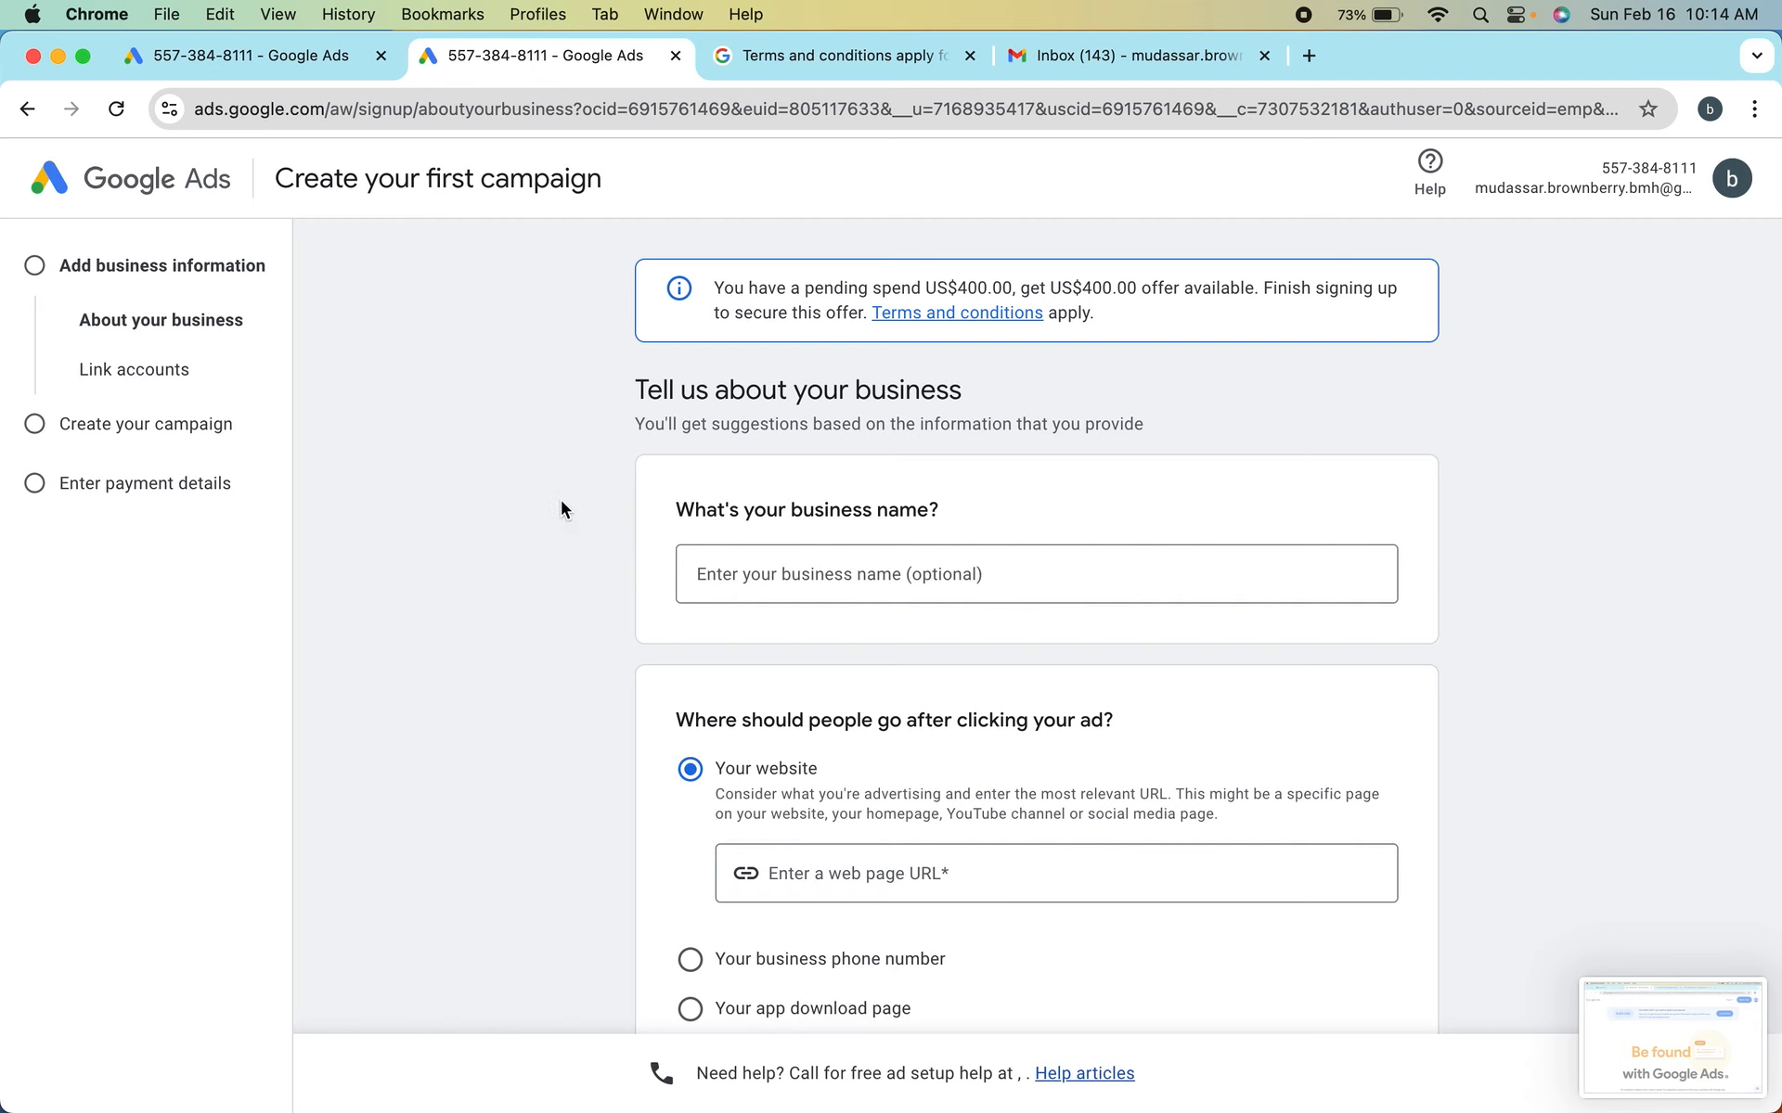
scroll(560, 501, "down", 1)
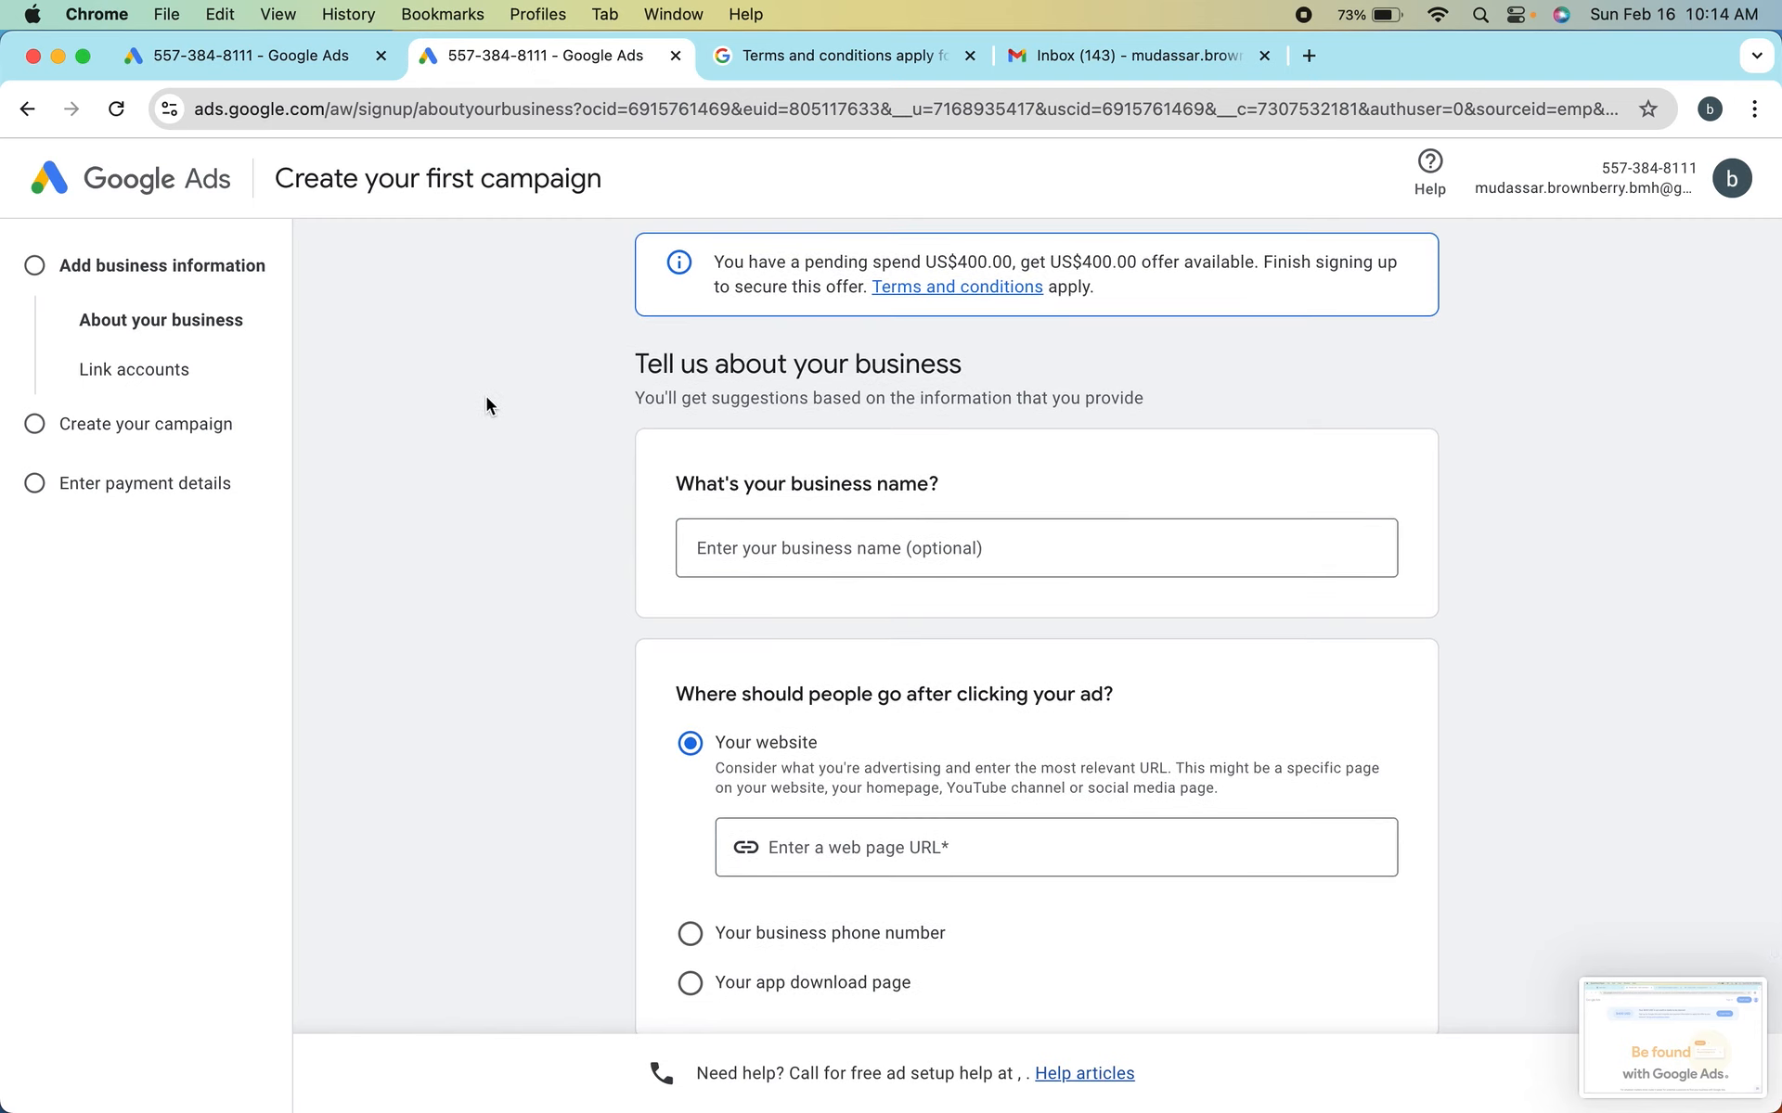
Enter "youtube advertisement" as the business name
left_click(800, 550)
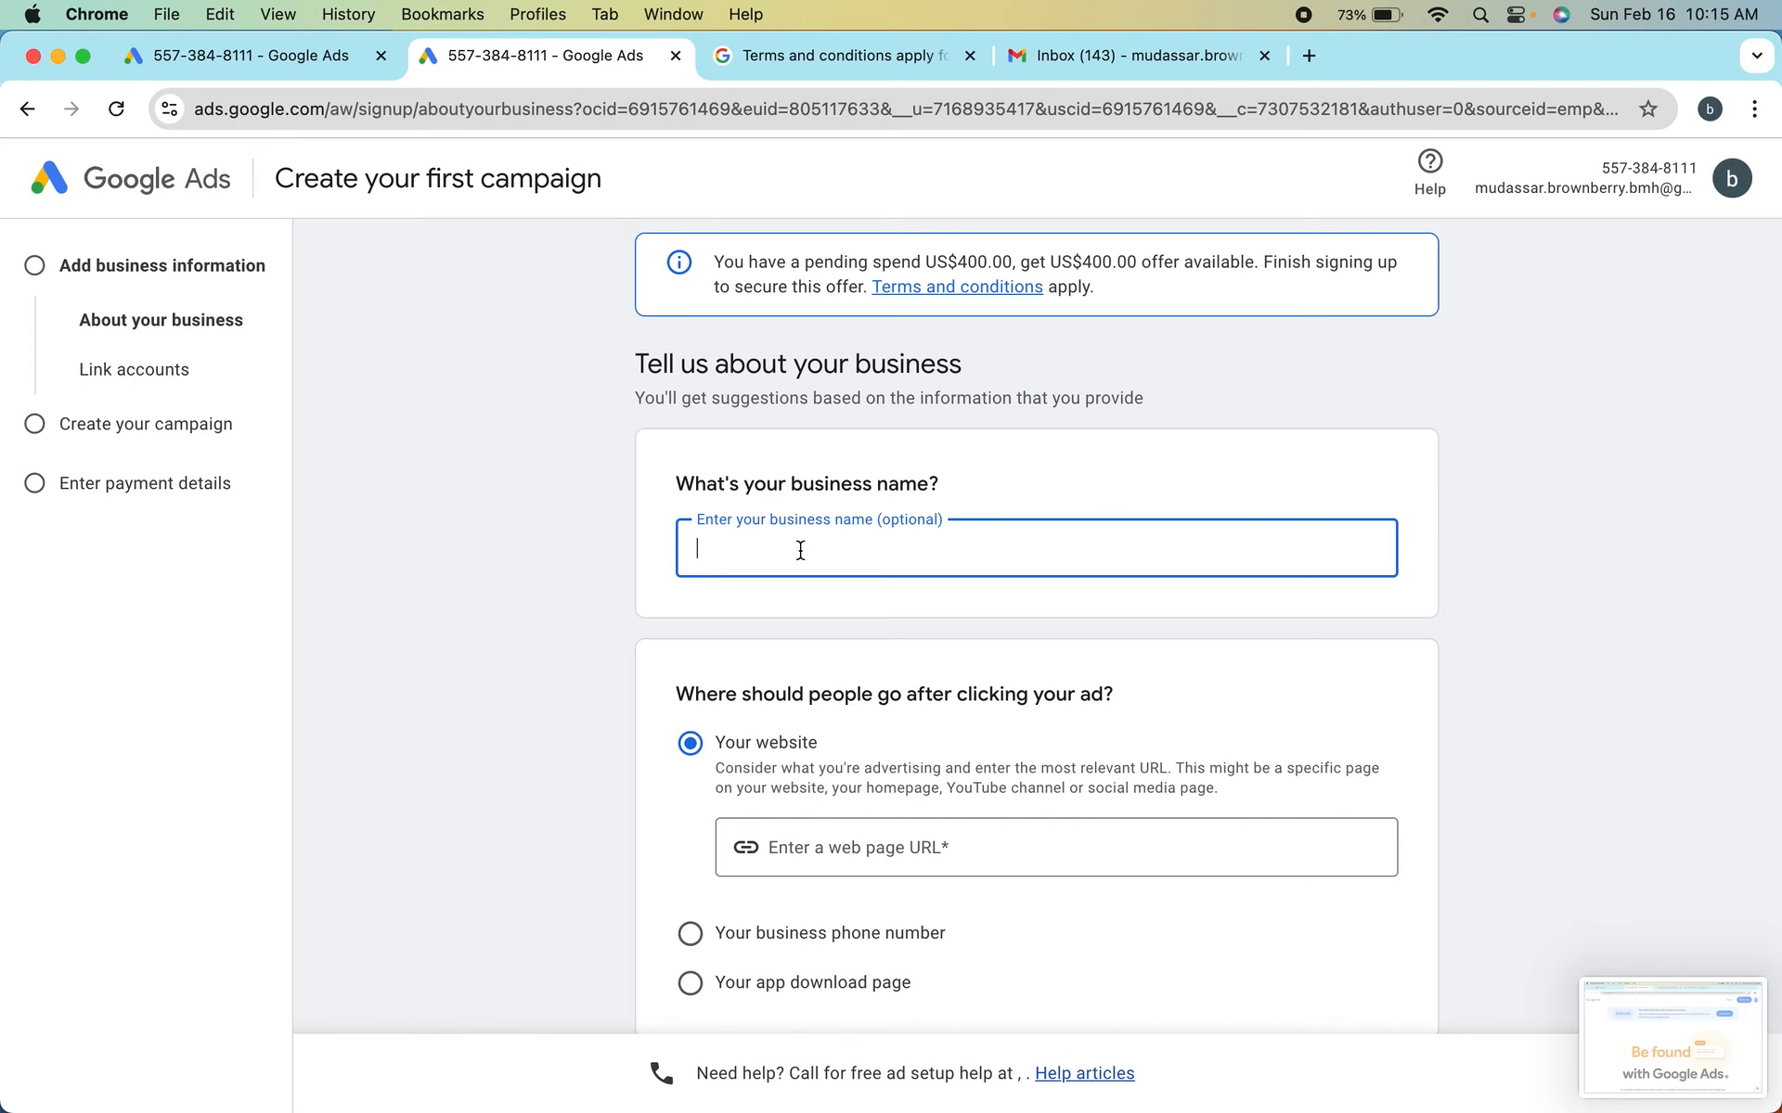
type("yo")
Choose the business phone number as the ad destination and set its country to Pakistan, leaving the number empty
scroll(811, 665, "down", 3)
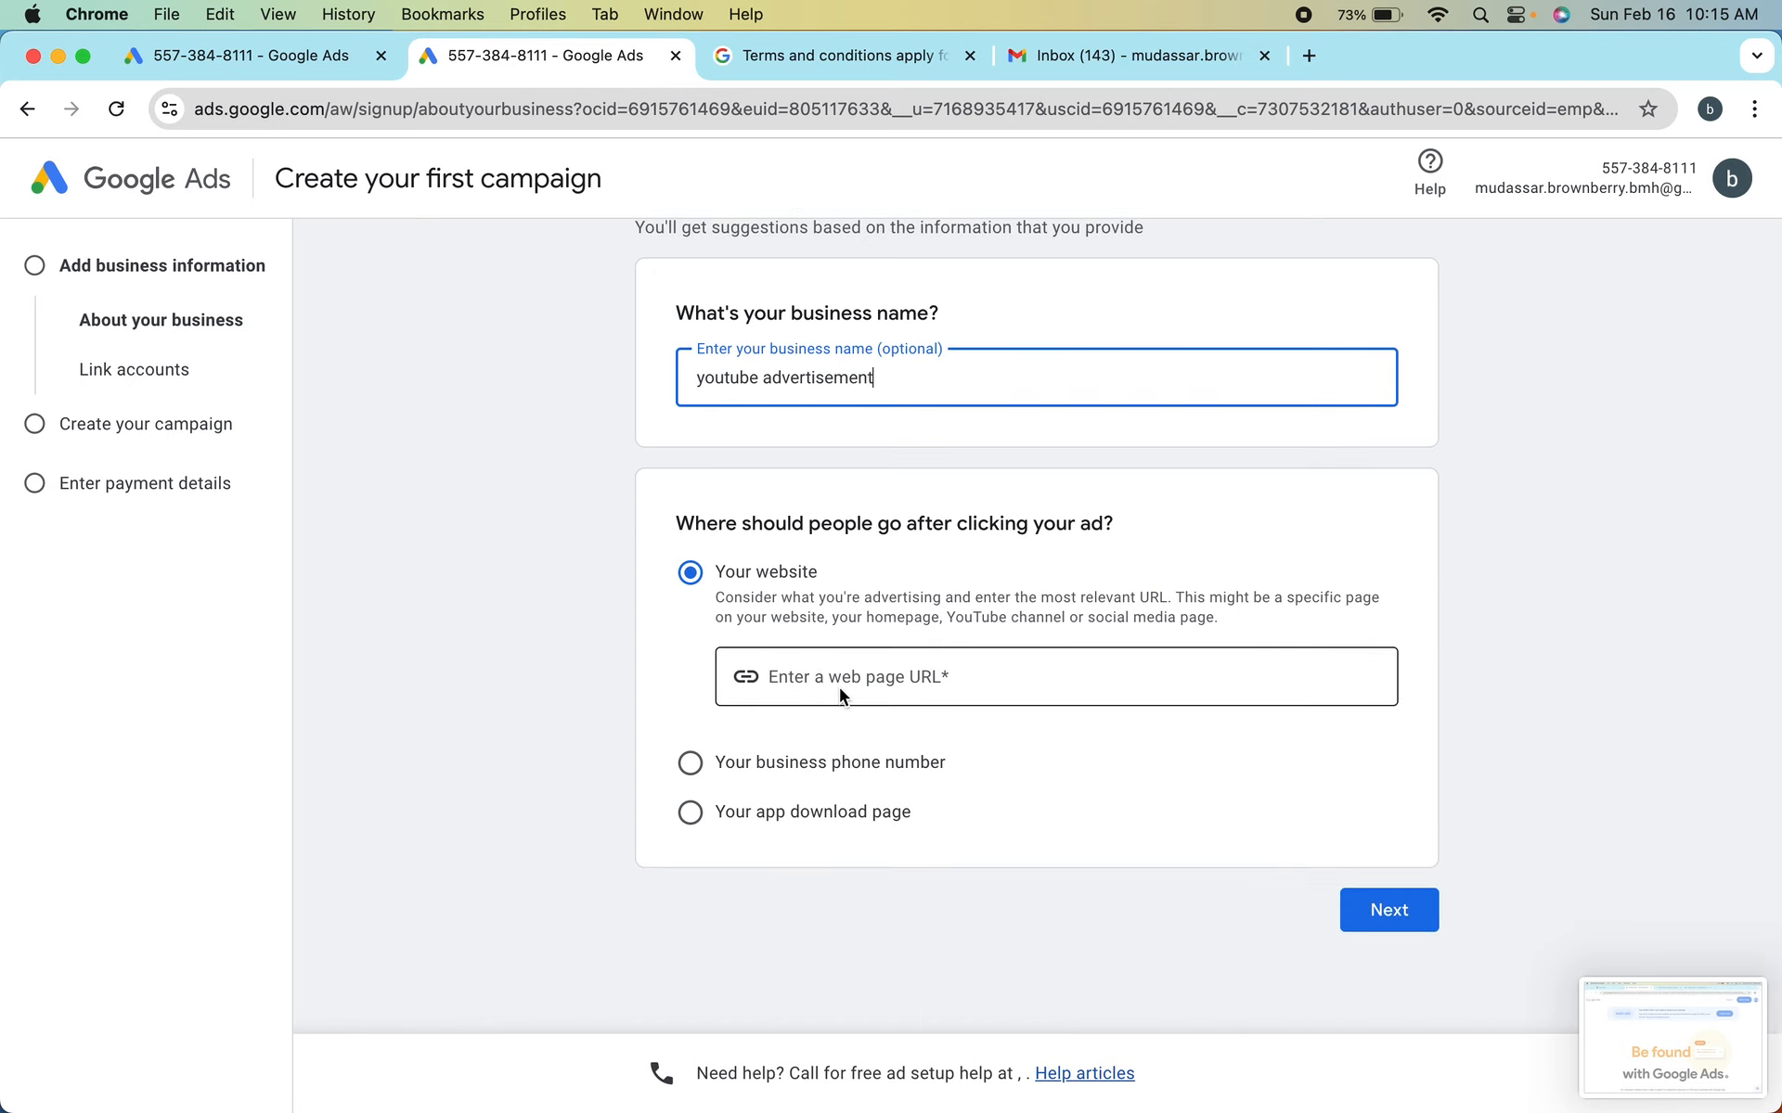
left_click(830, 679)
left_click(759, 765)
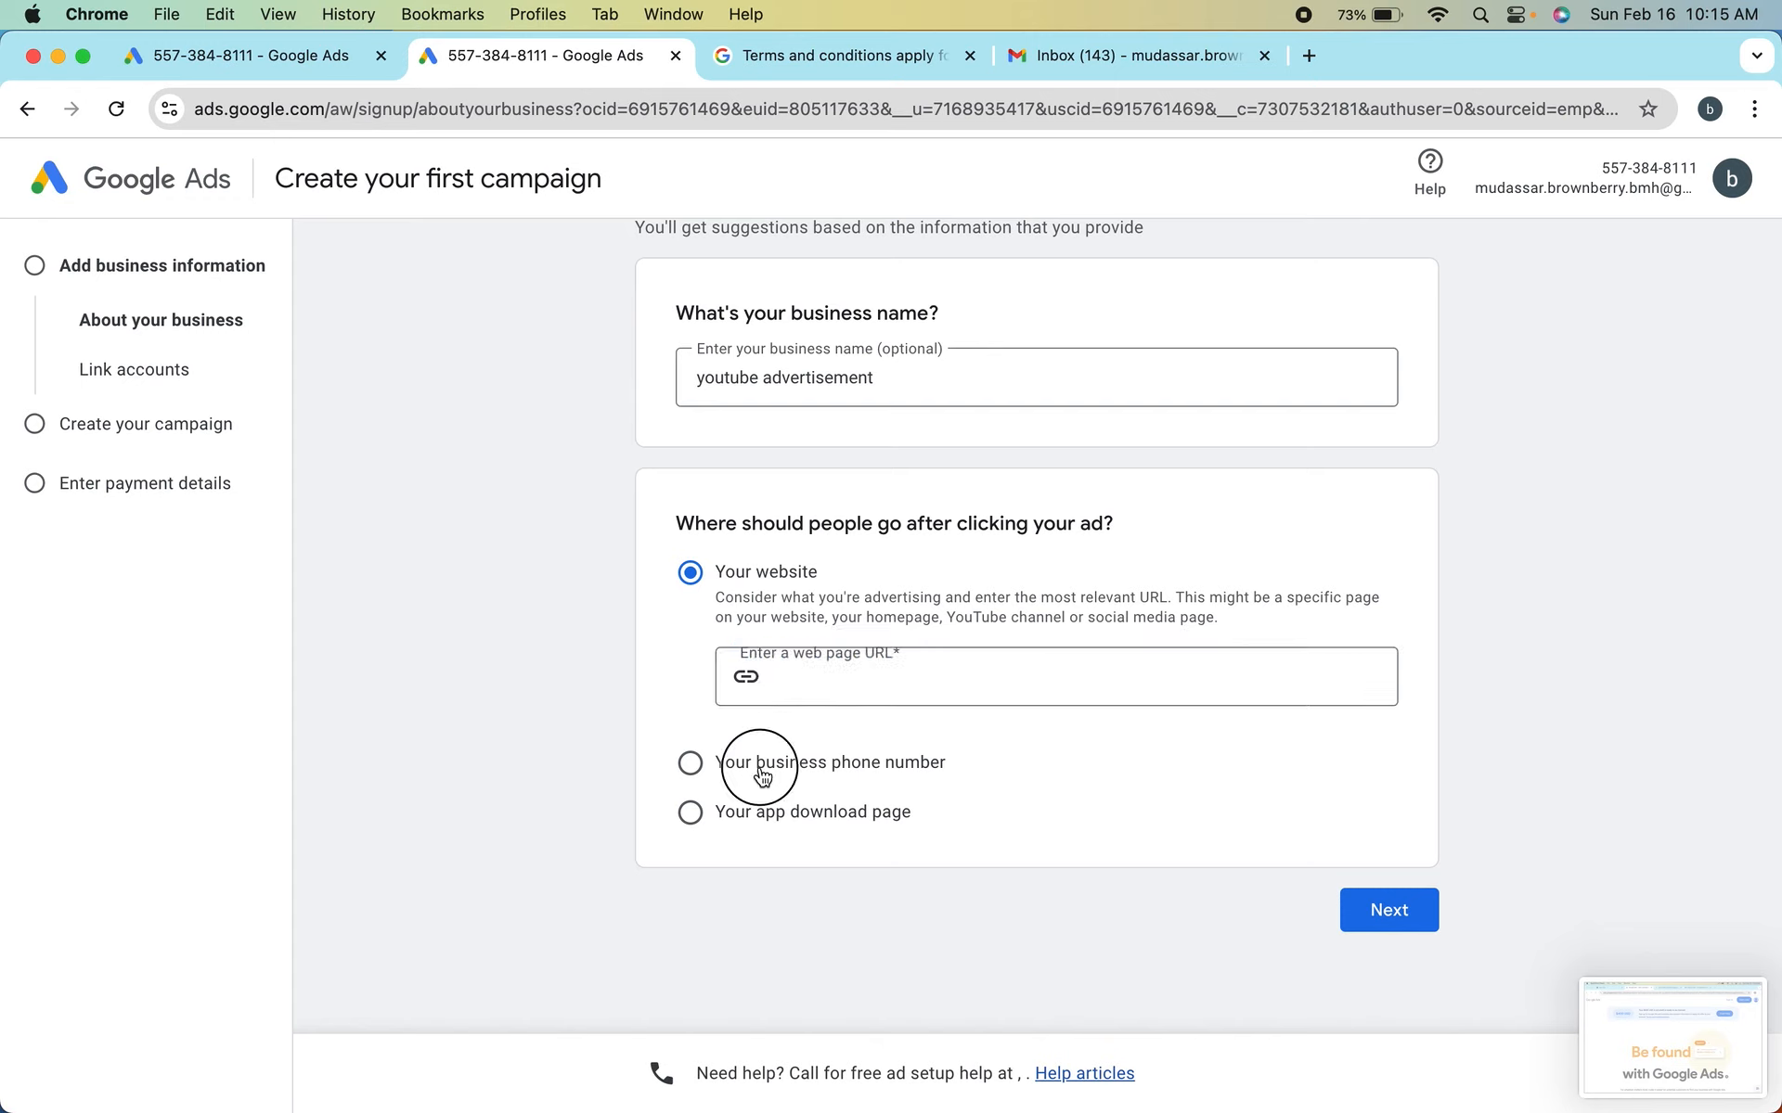
left_click(816, 711)
scroll(854, 723, "up", 15)
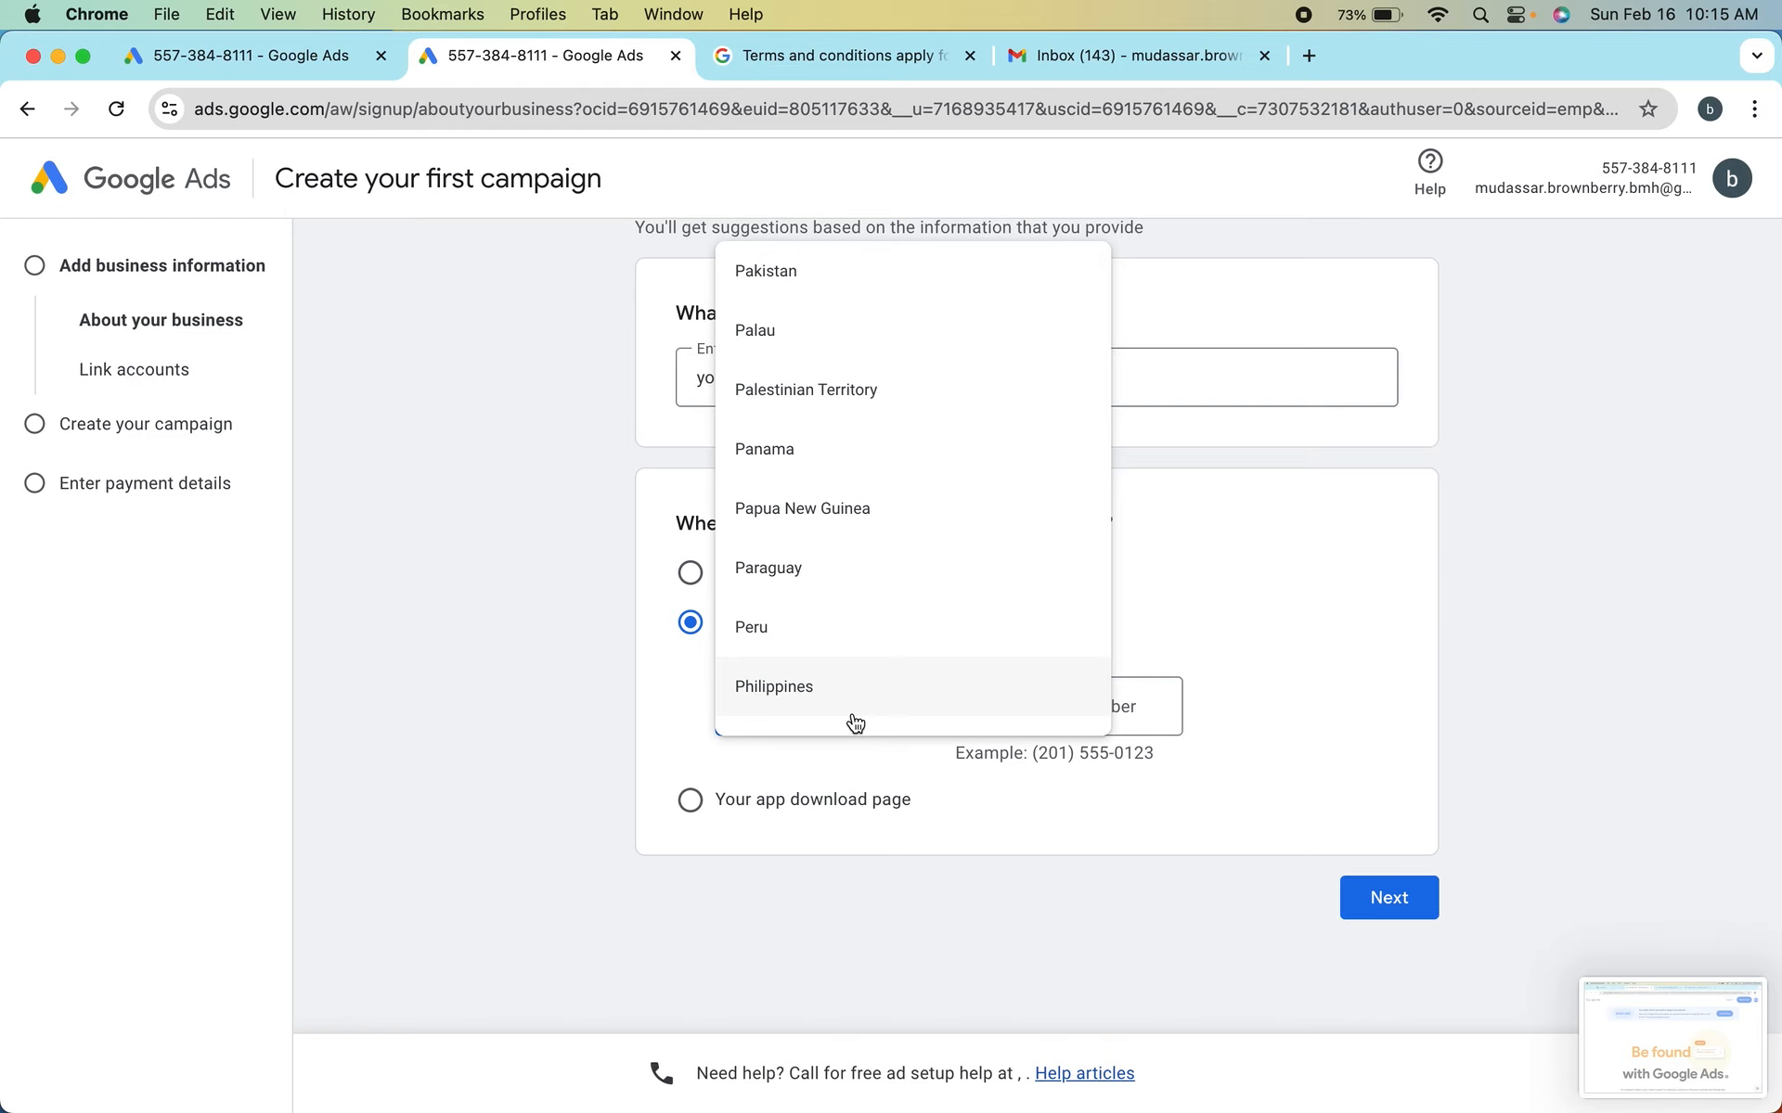
left_click(792, 283)
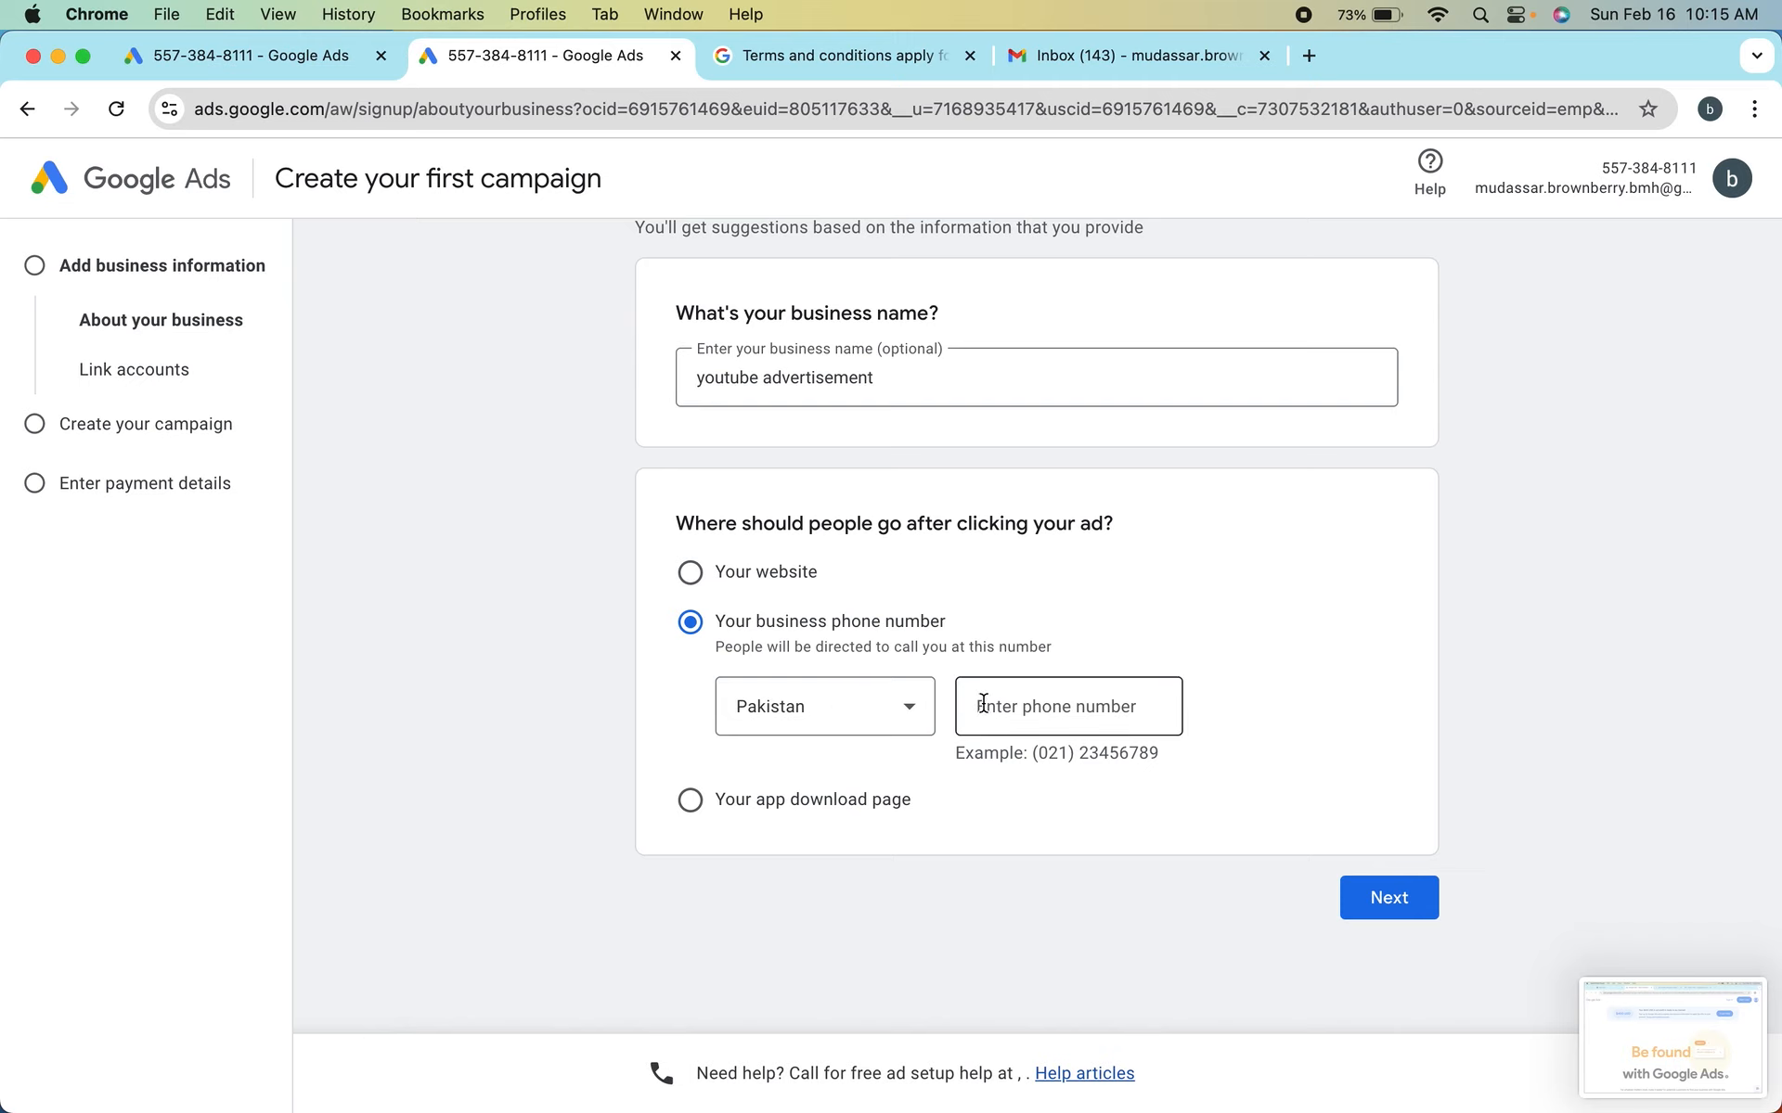
left_click(1019, 714)
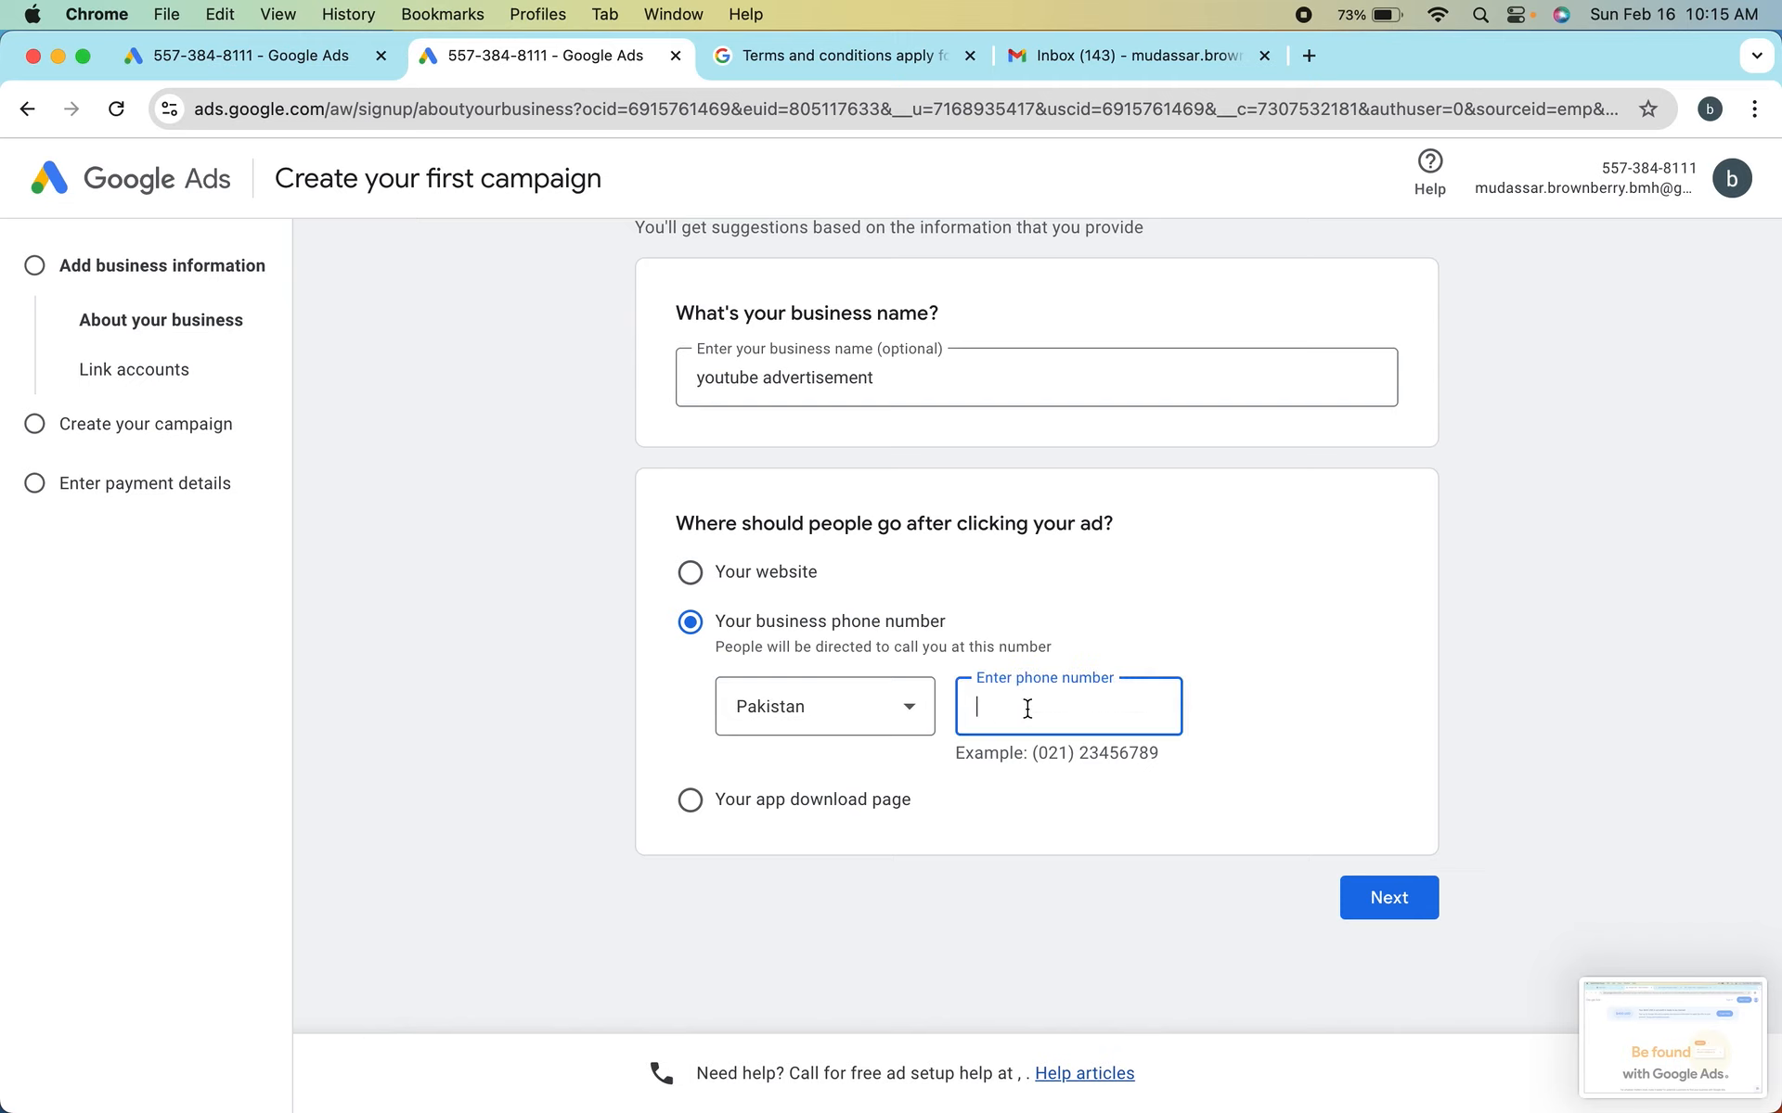
Change the ad destination to the app download page and start adding a mobile app with Android as its platform
left_click(696, 800)
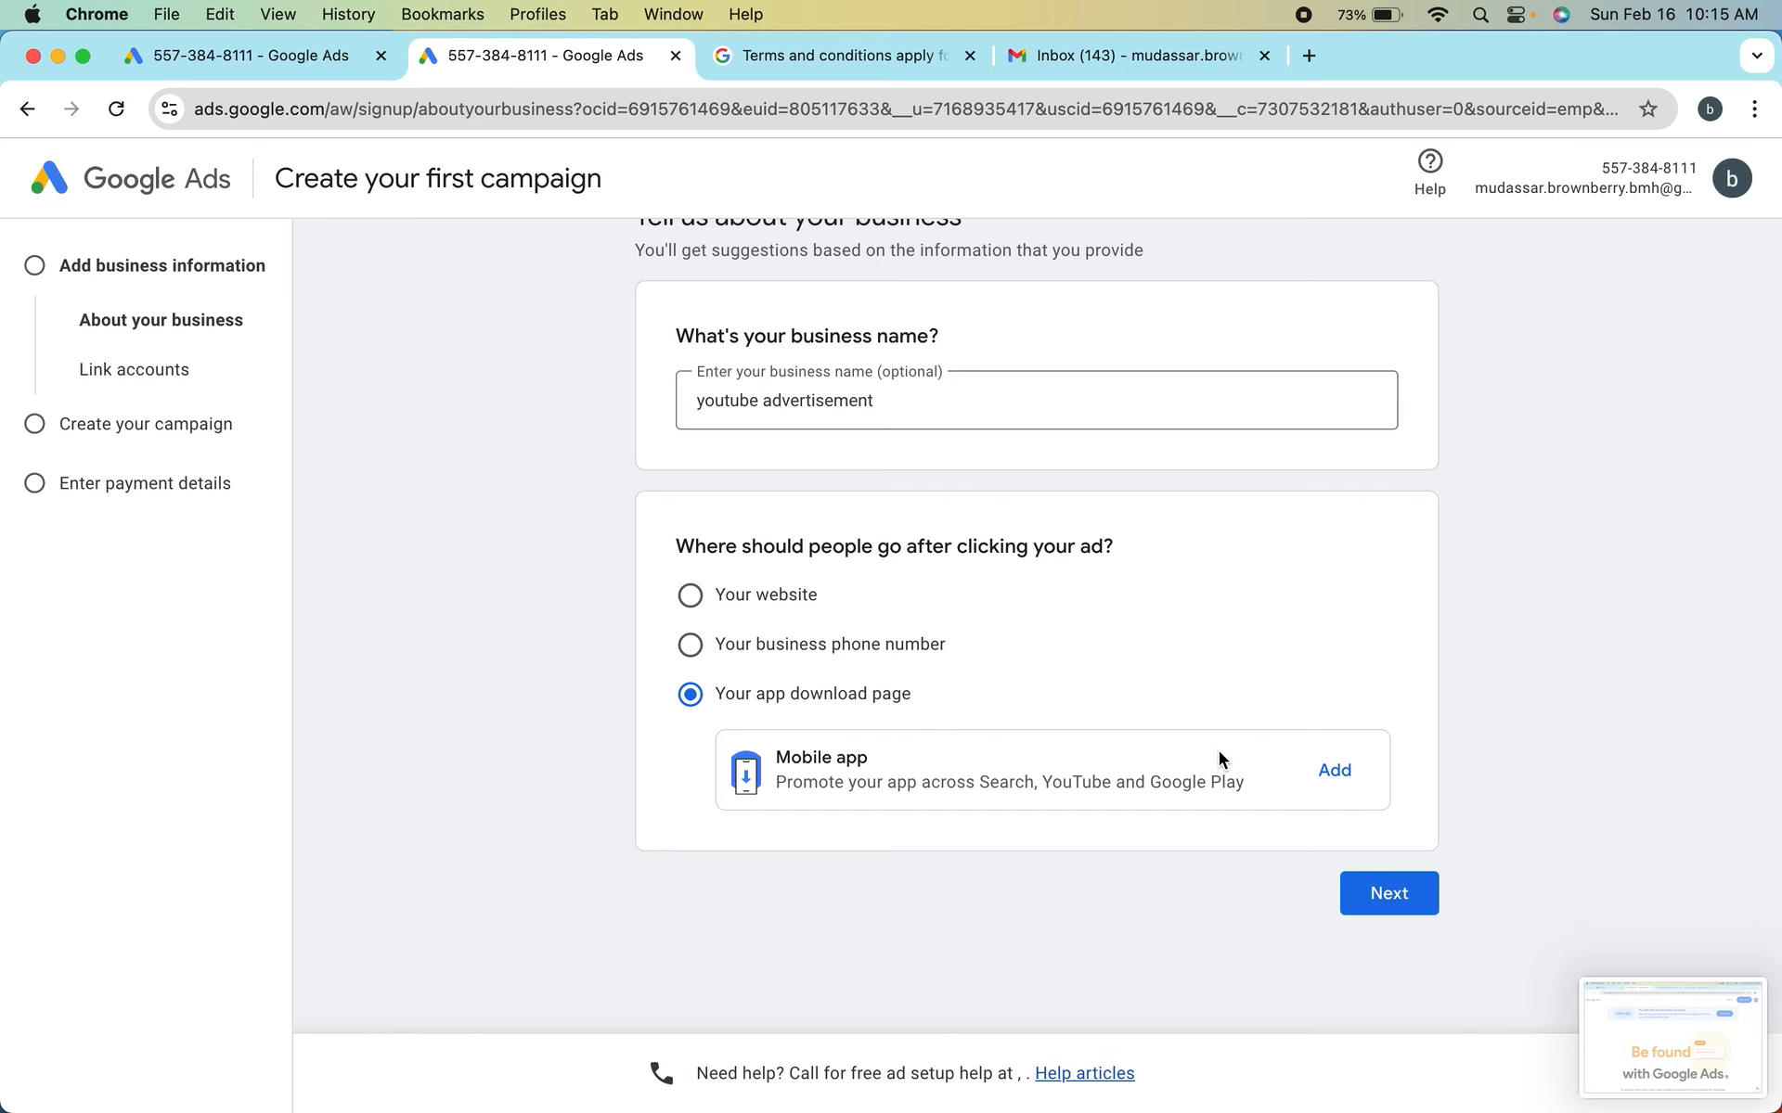
left_click(1334, 769)
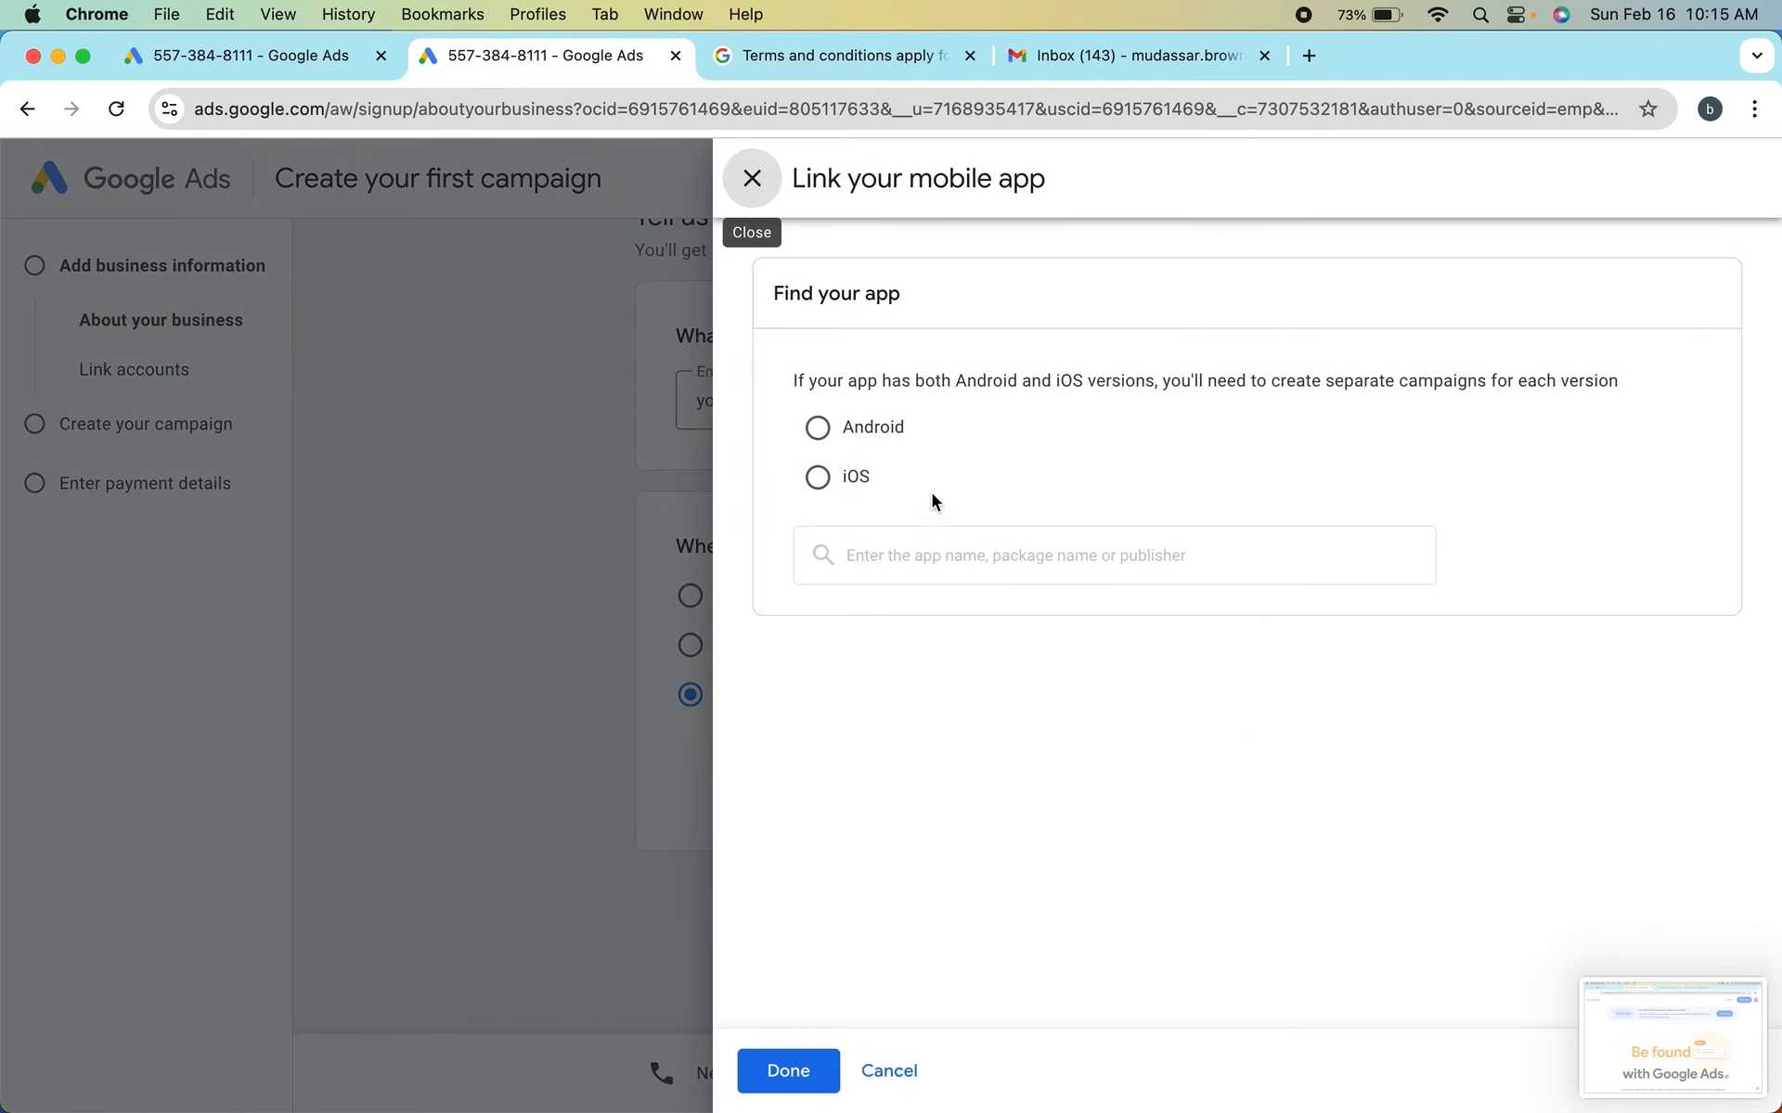
left_click(818, 478)
left_click(822, 432)
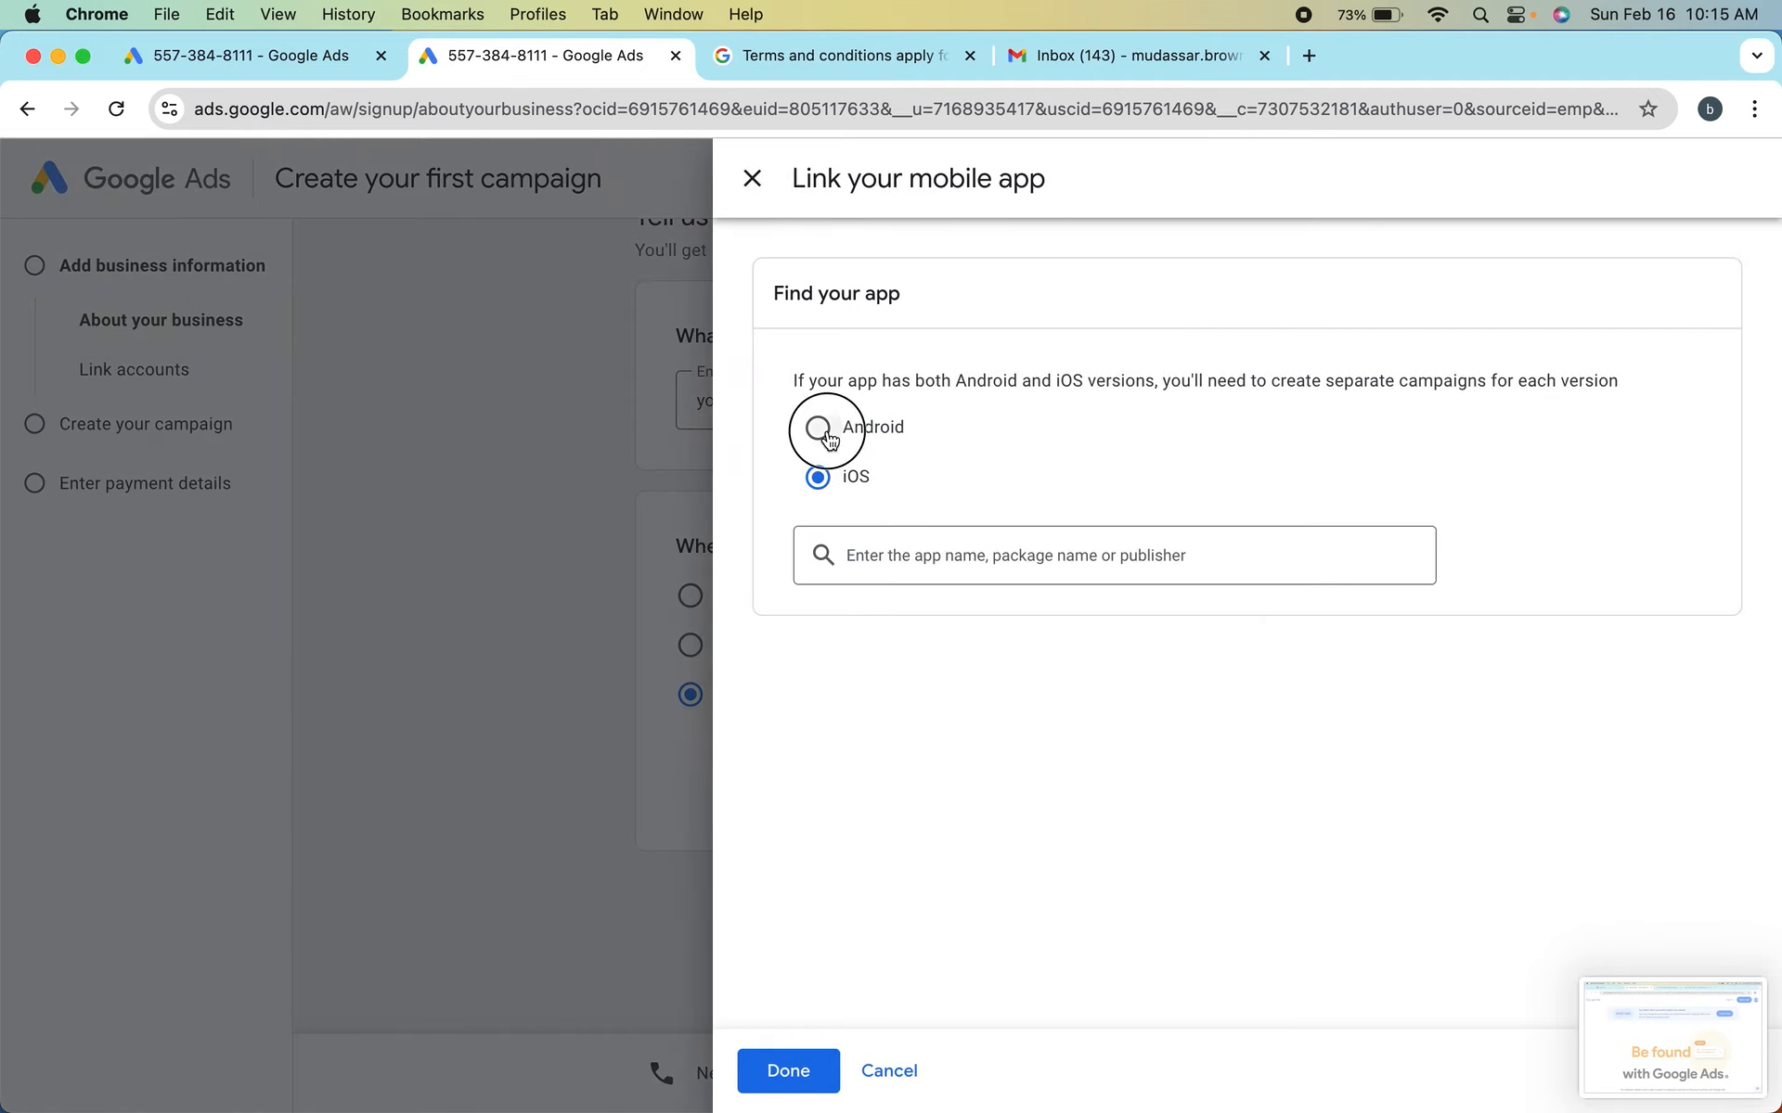
Search the Android apps for "shooting game", look through the results and clear the search
left_click(946, 557)
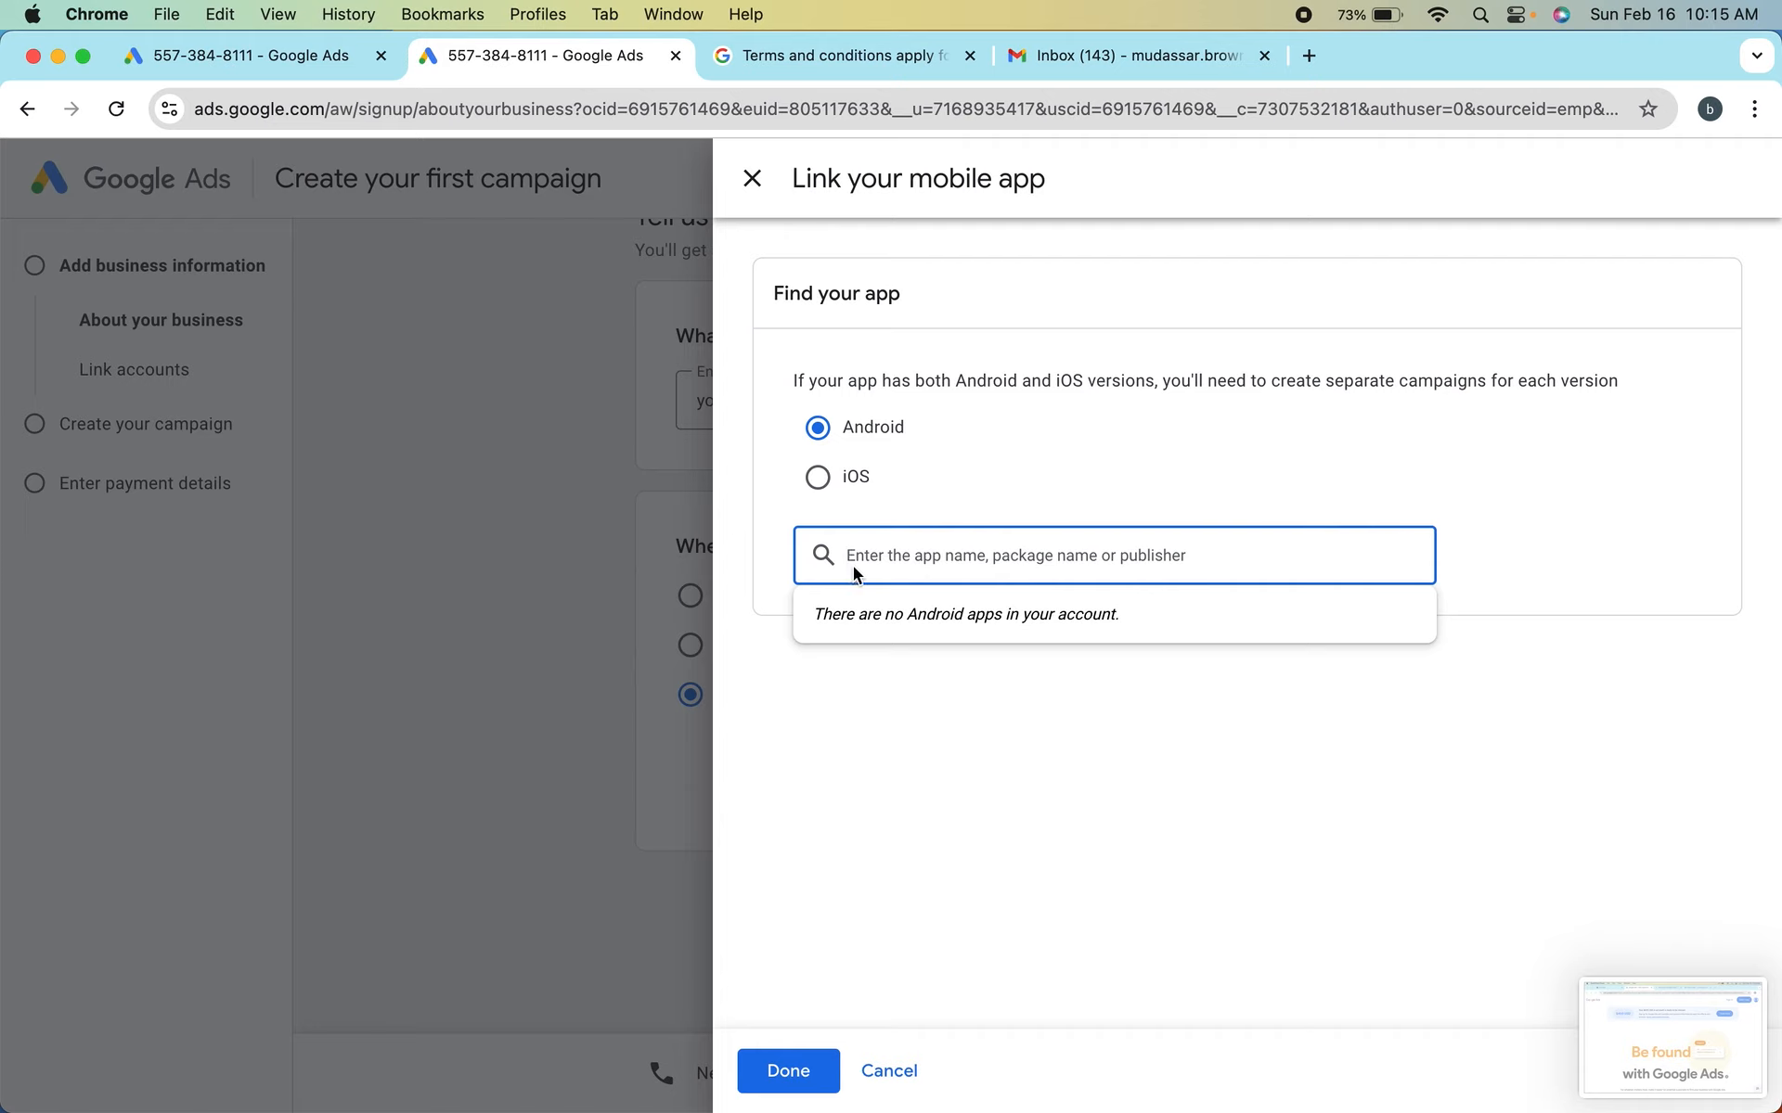
type("sho")
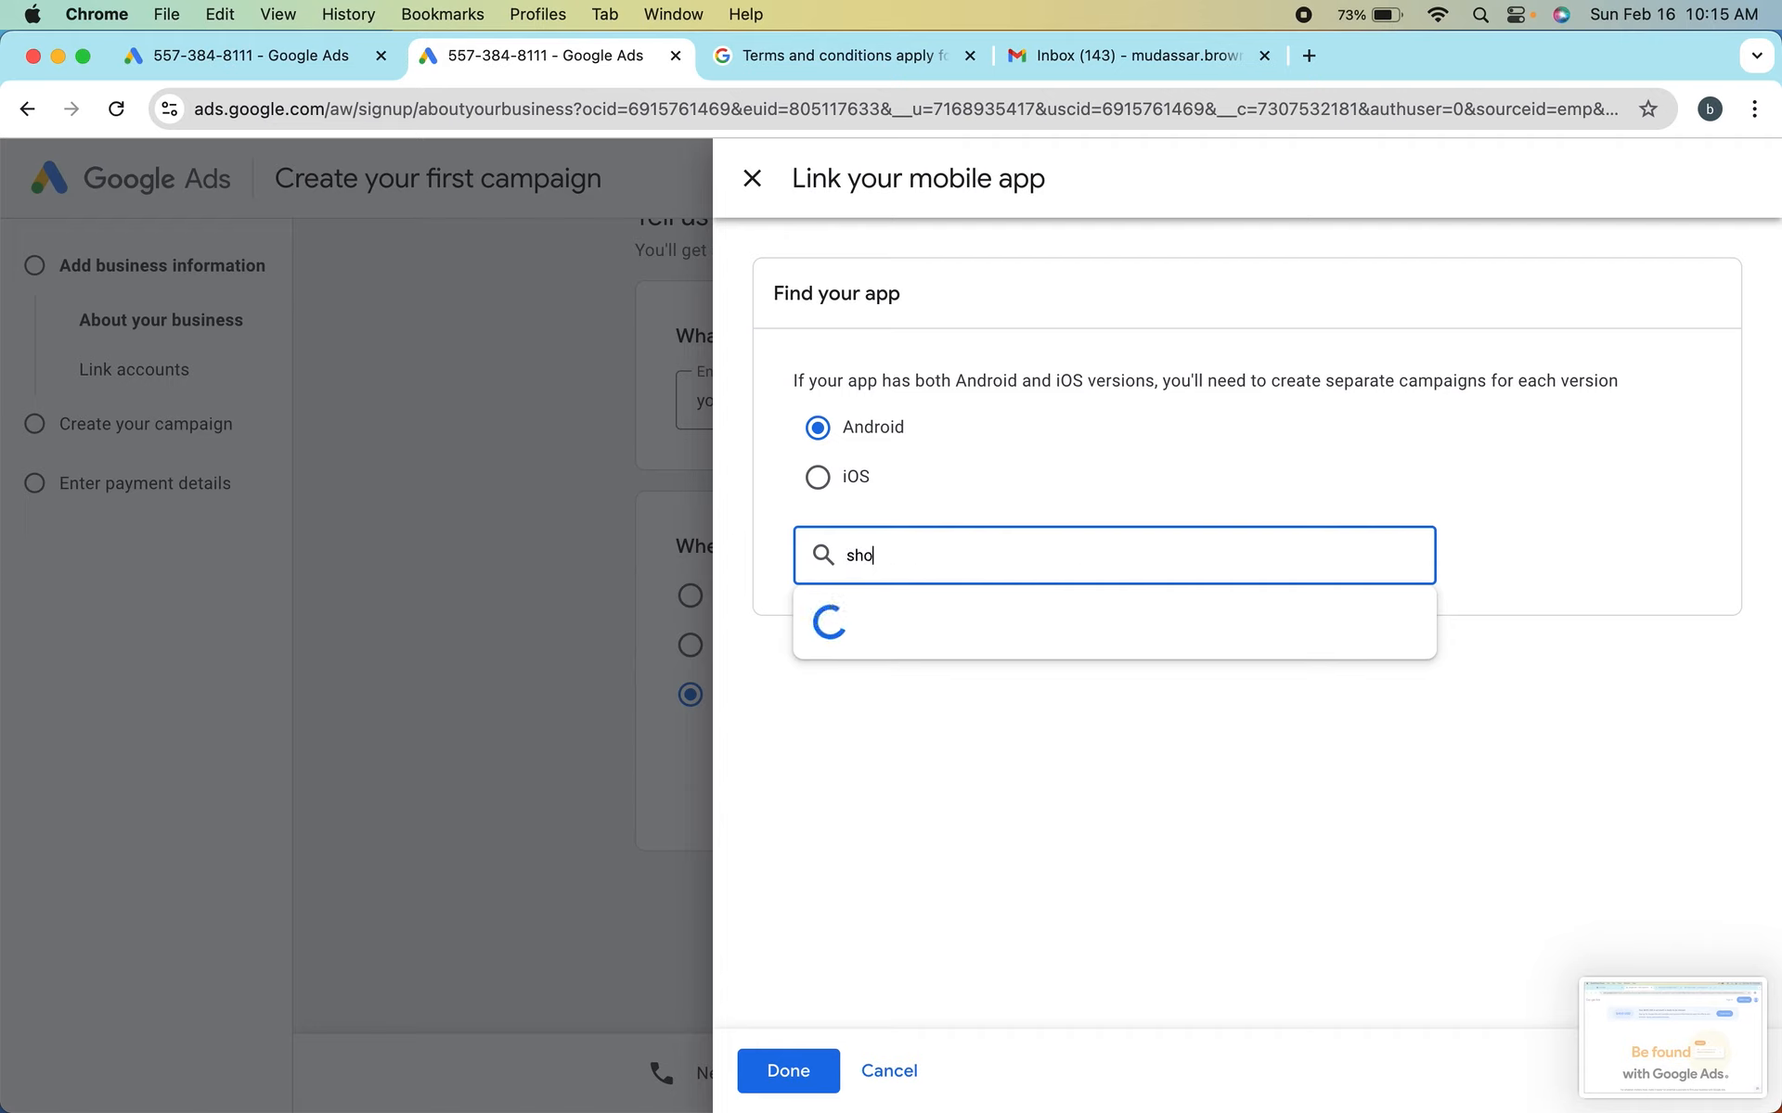
type("oting game")
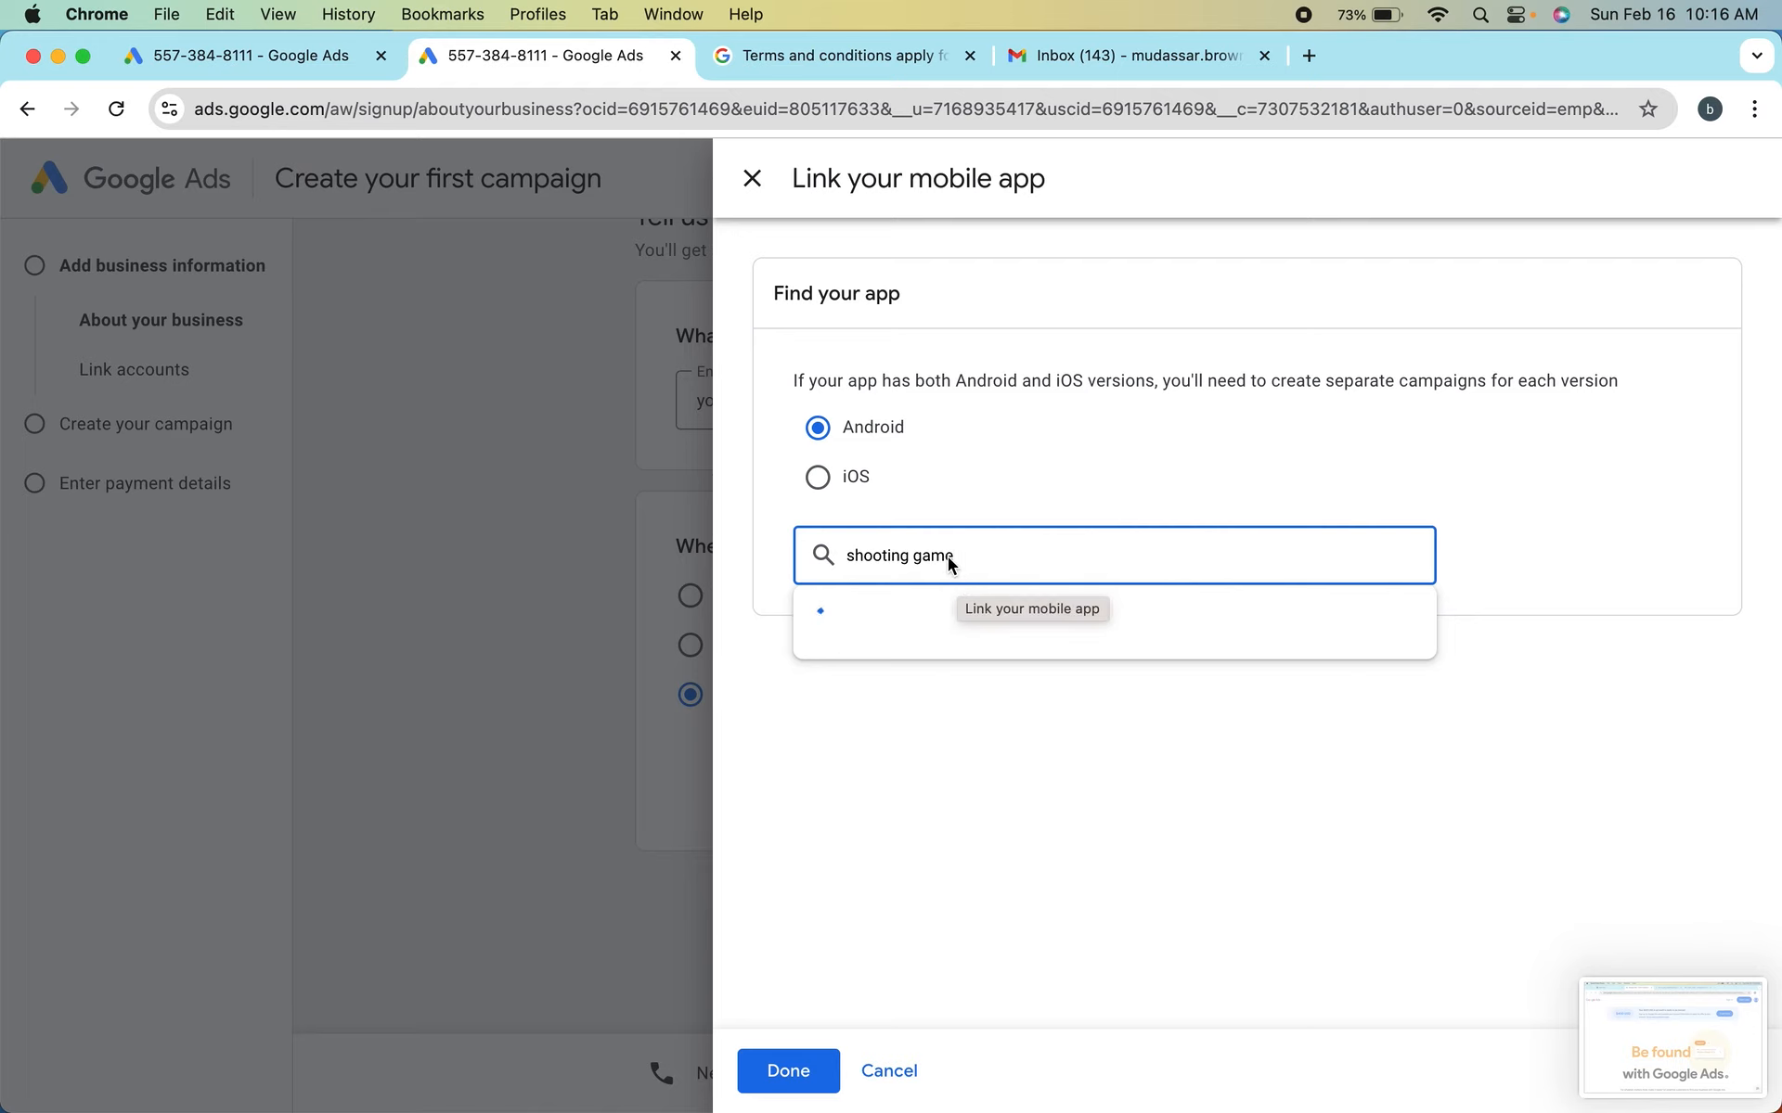
scroll(932, 776, "down", 2)
scroll(933, 776, "down", 5)
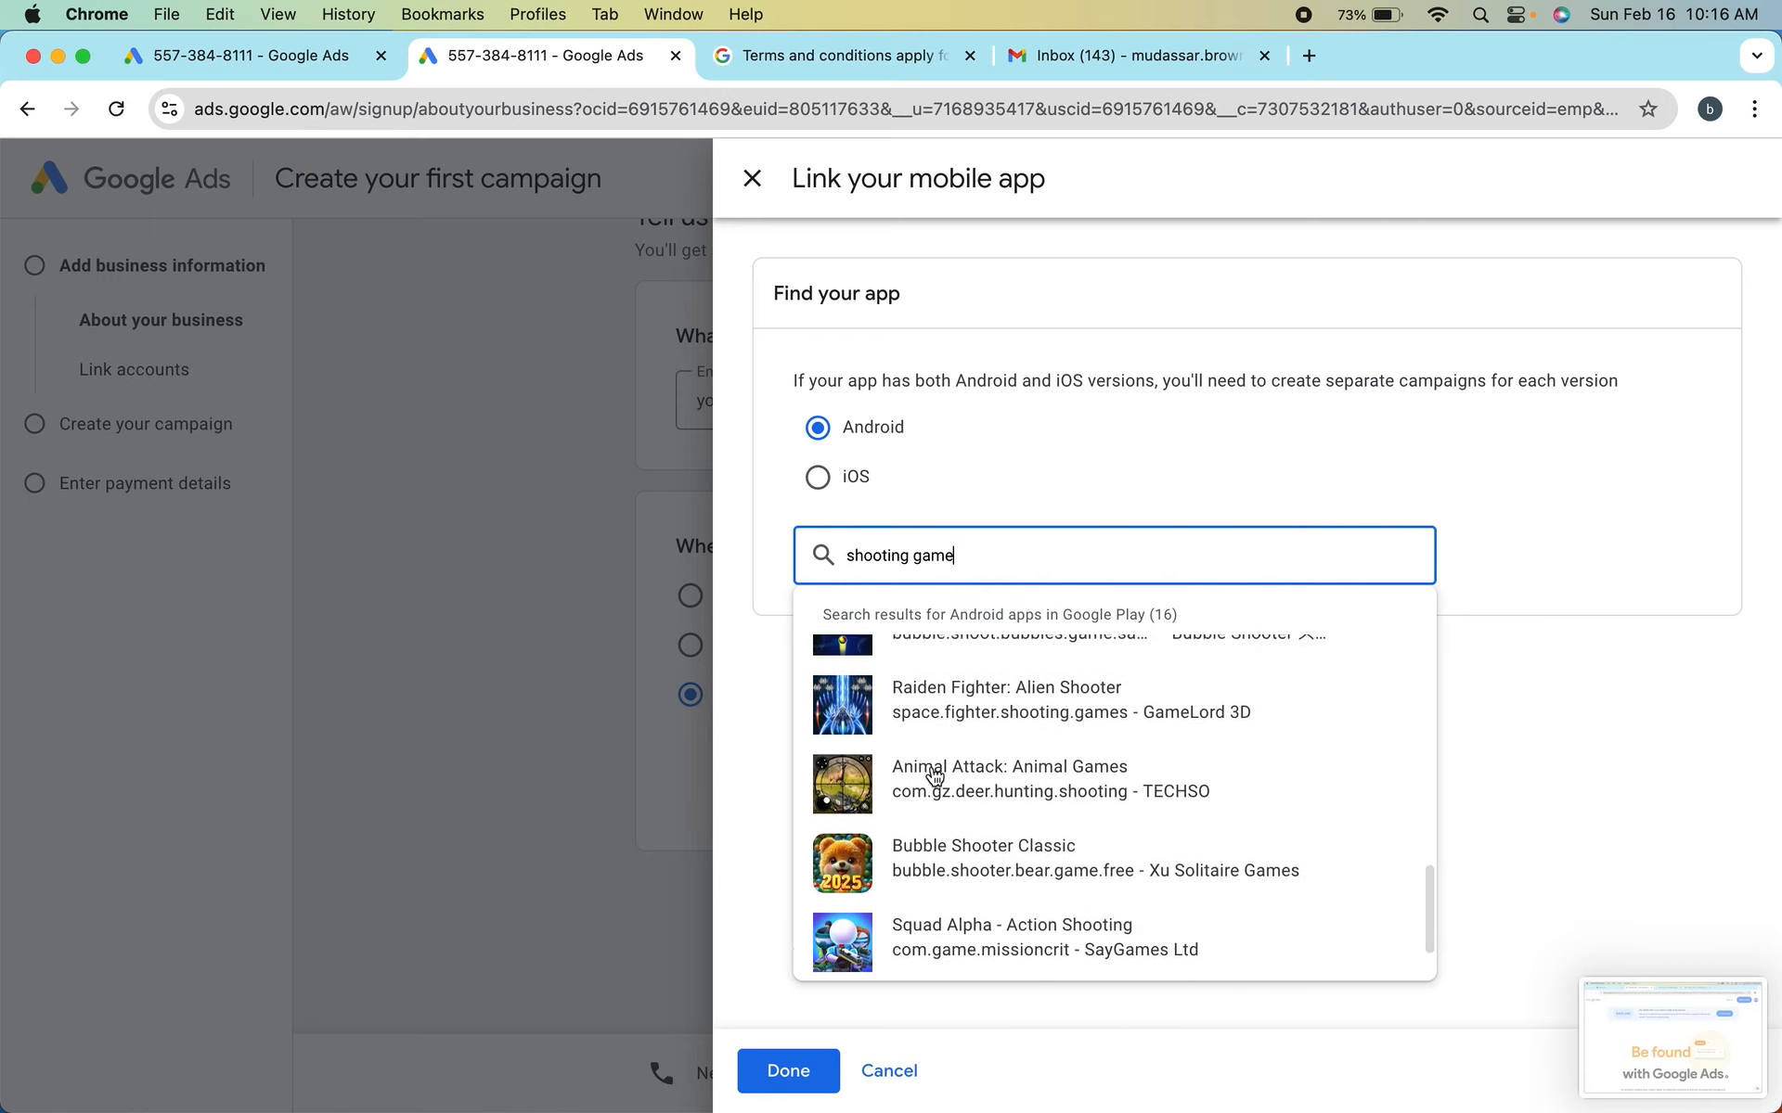
scroll(951, 697, "up", 6)
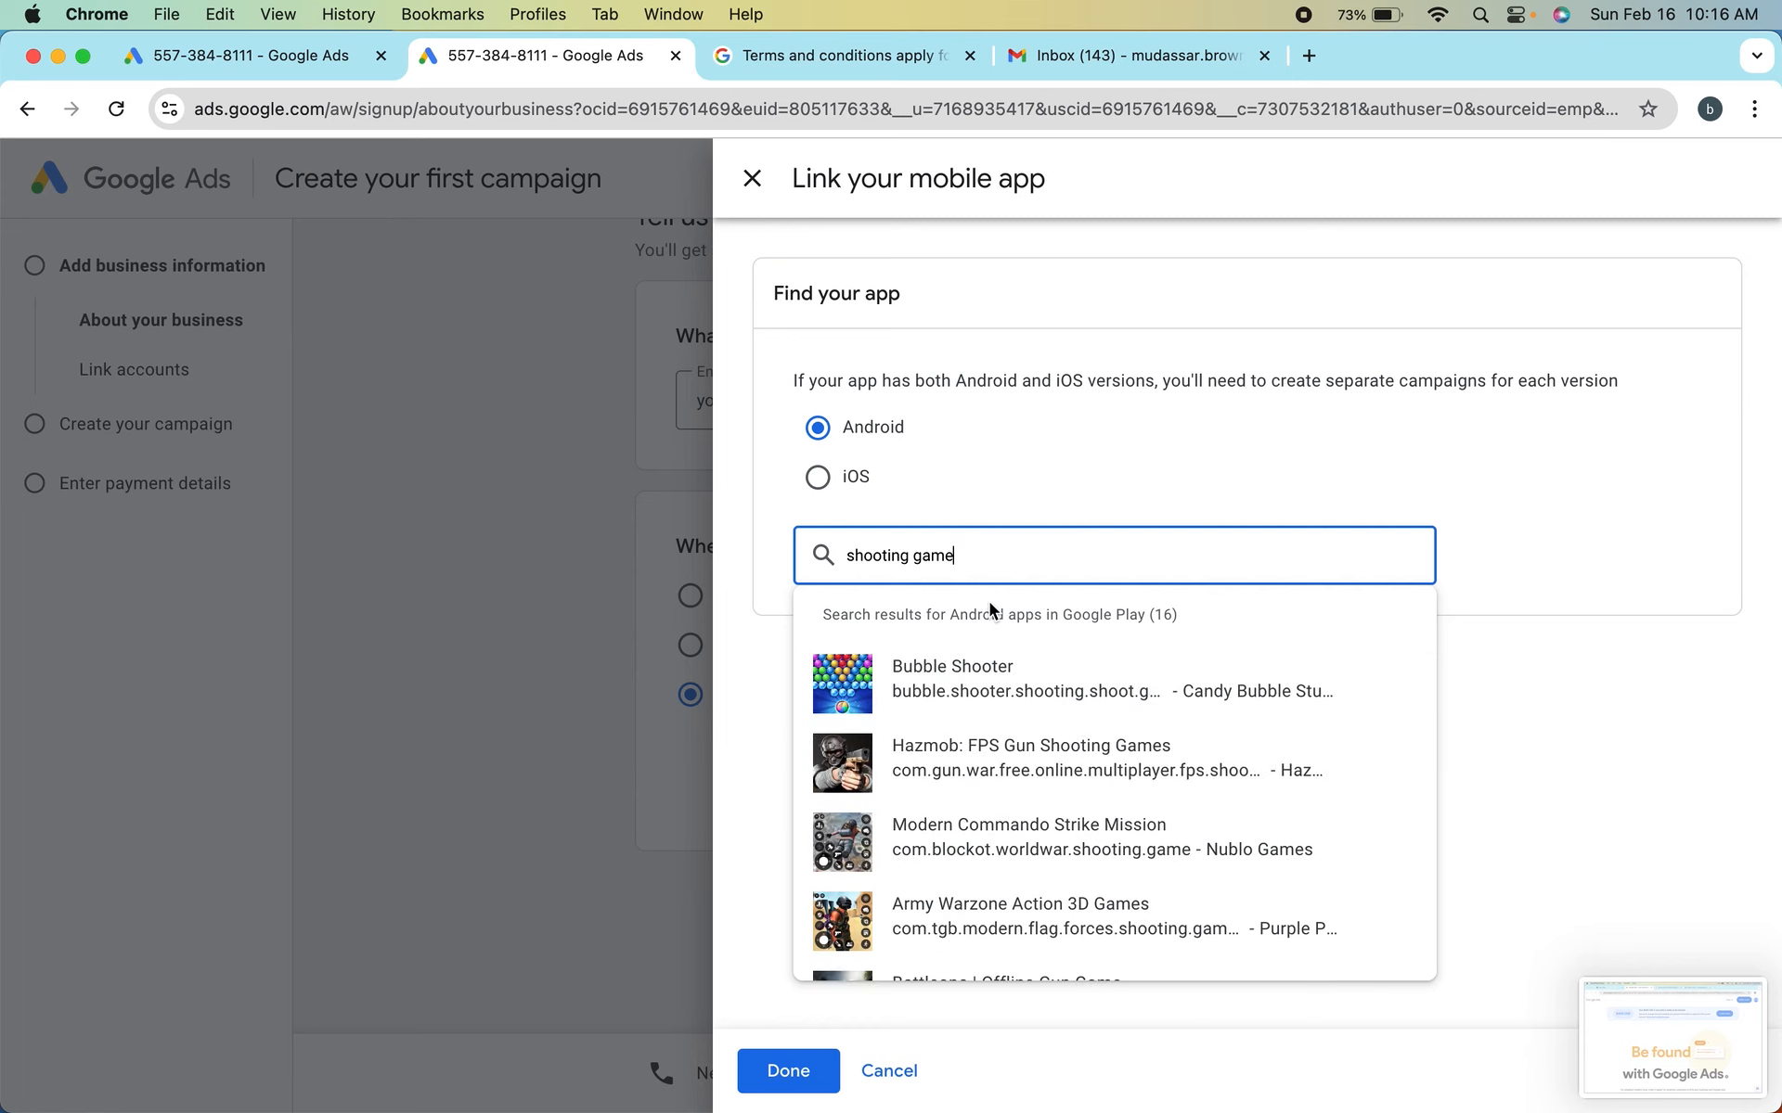
triple_click(941, 555)
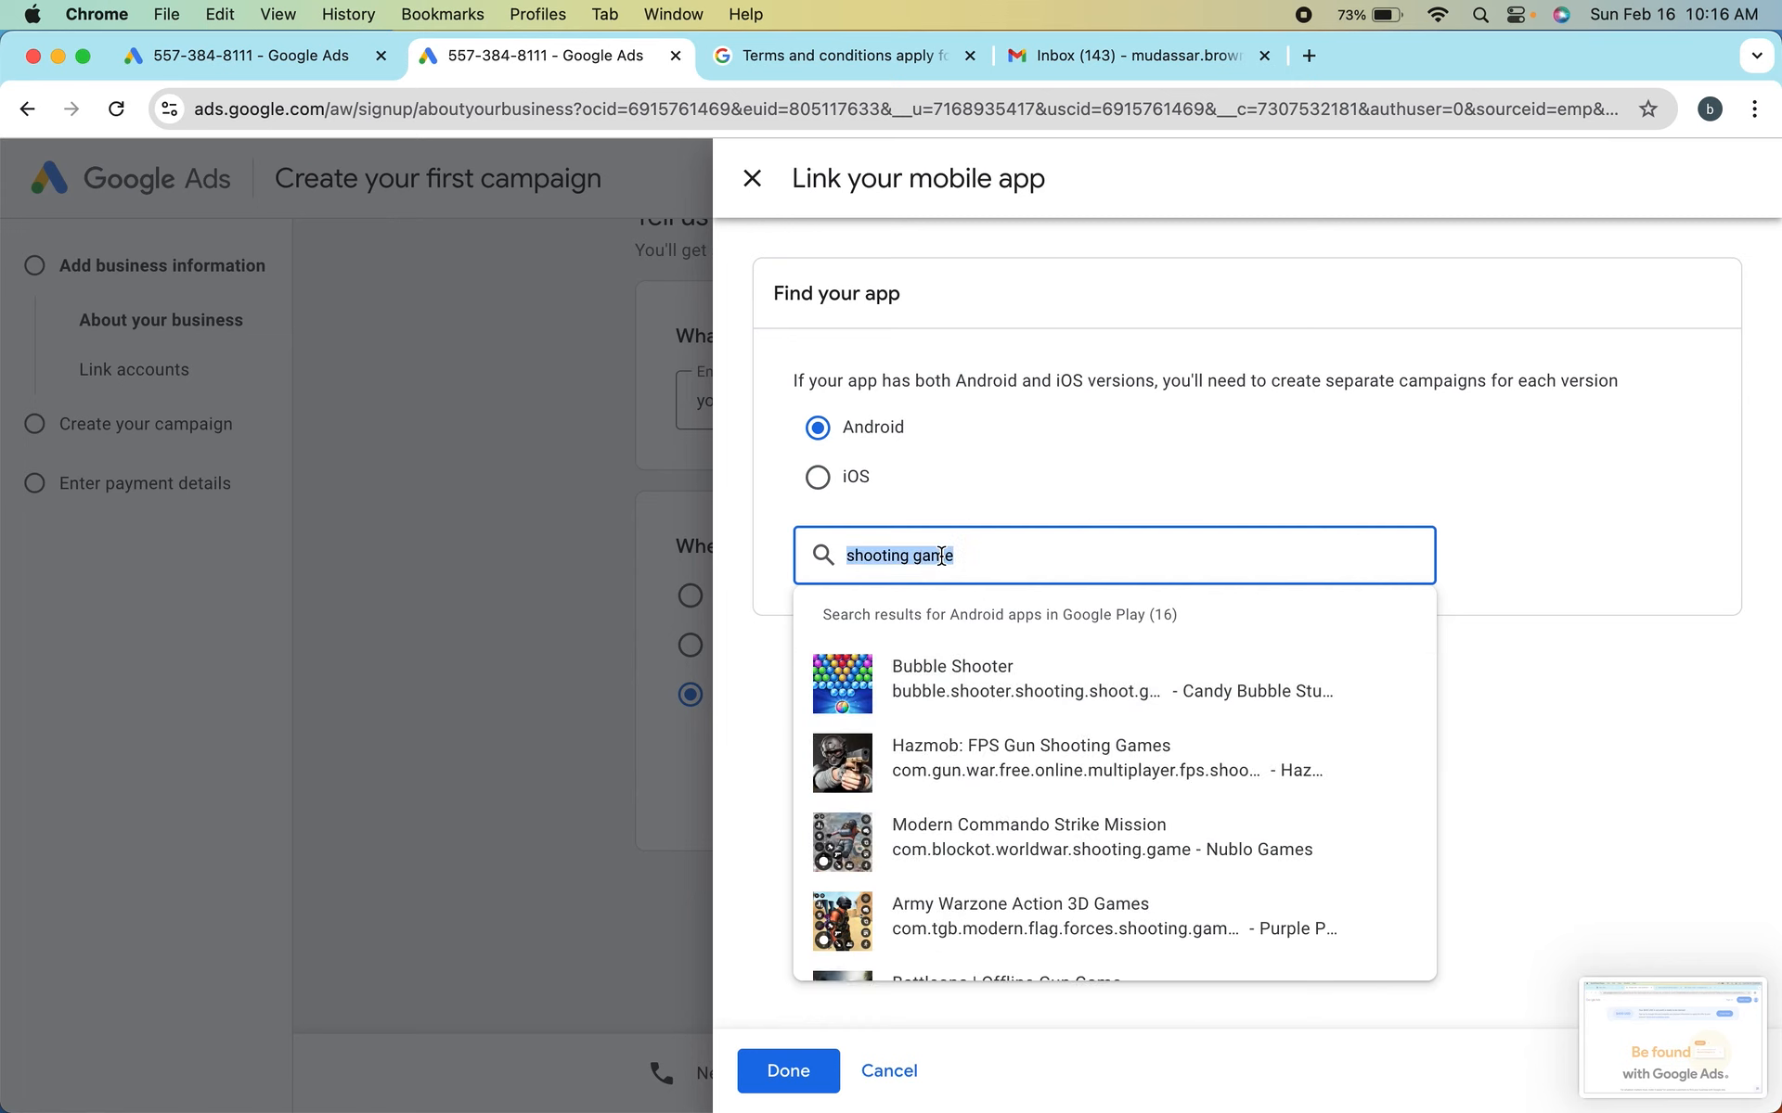
key("BackSpace")
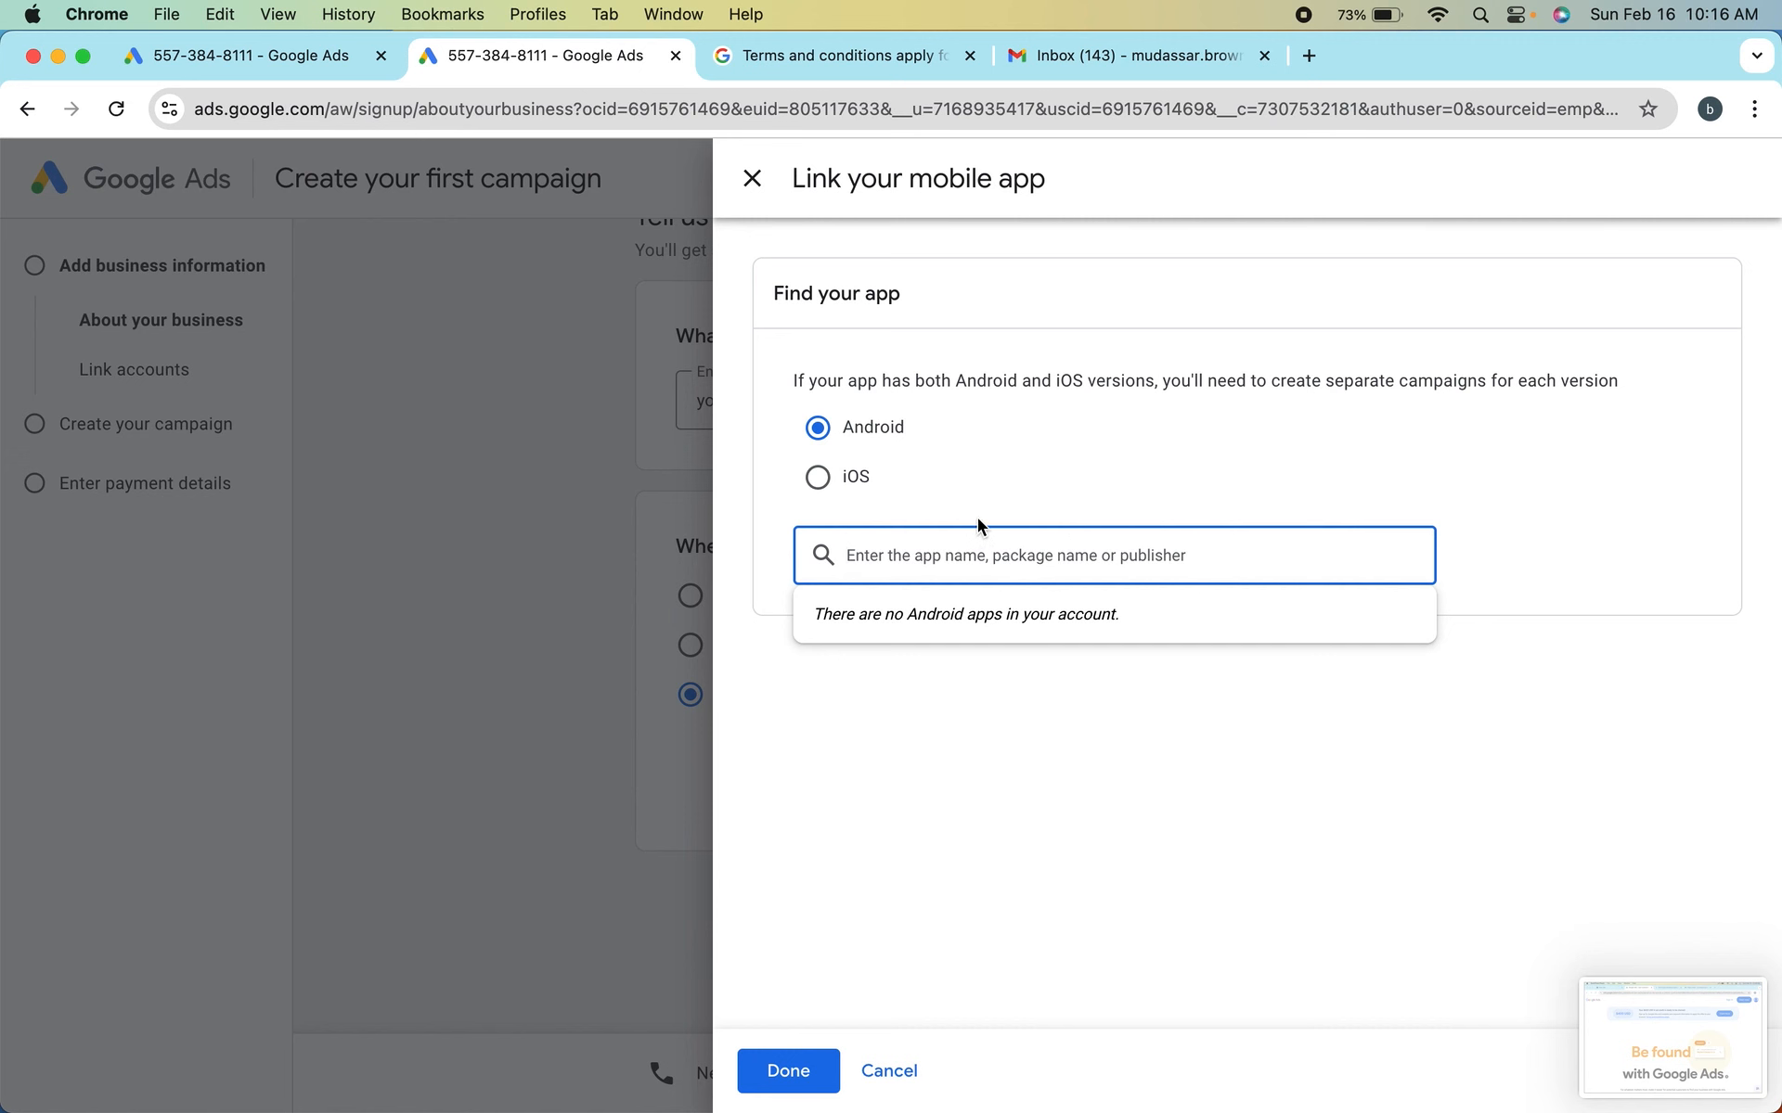
Search the web for "play store" in a new browser tab and open the Google Play Android apps page
left_click(1308, 57)
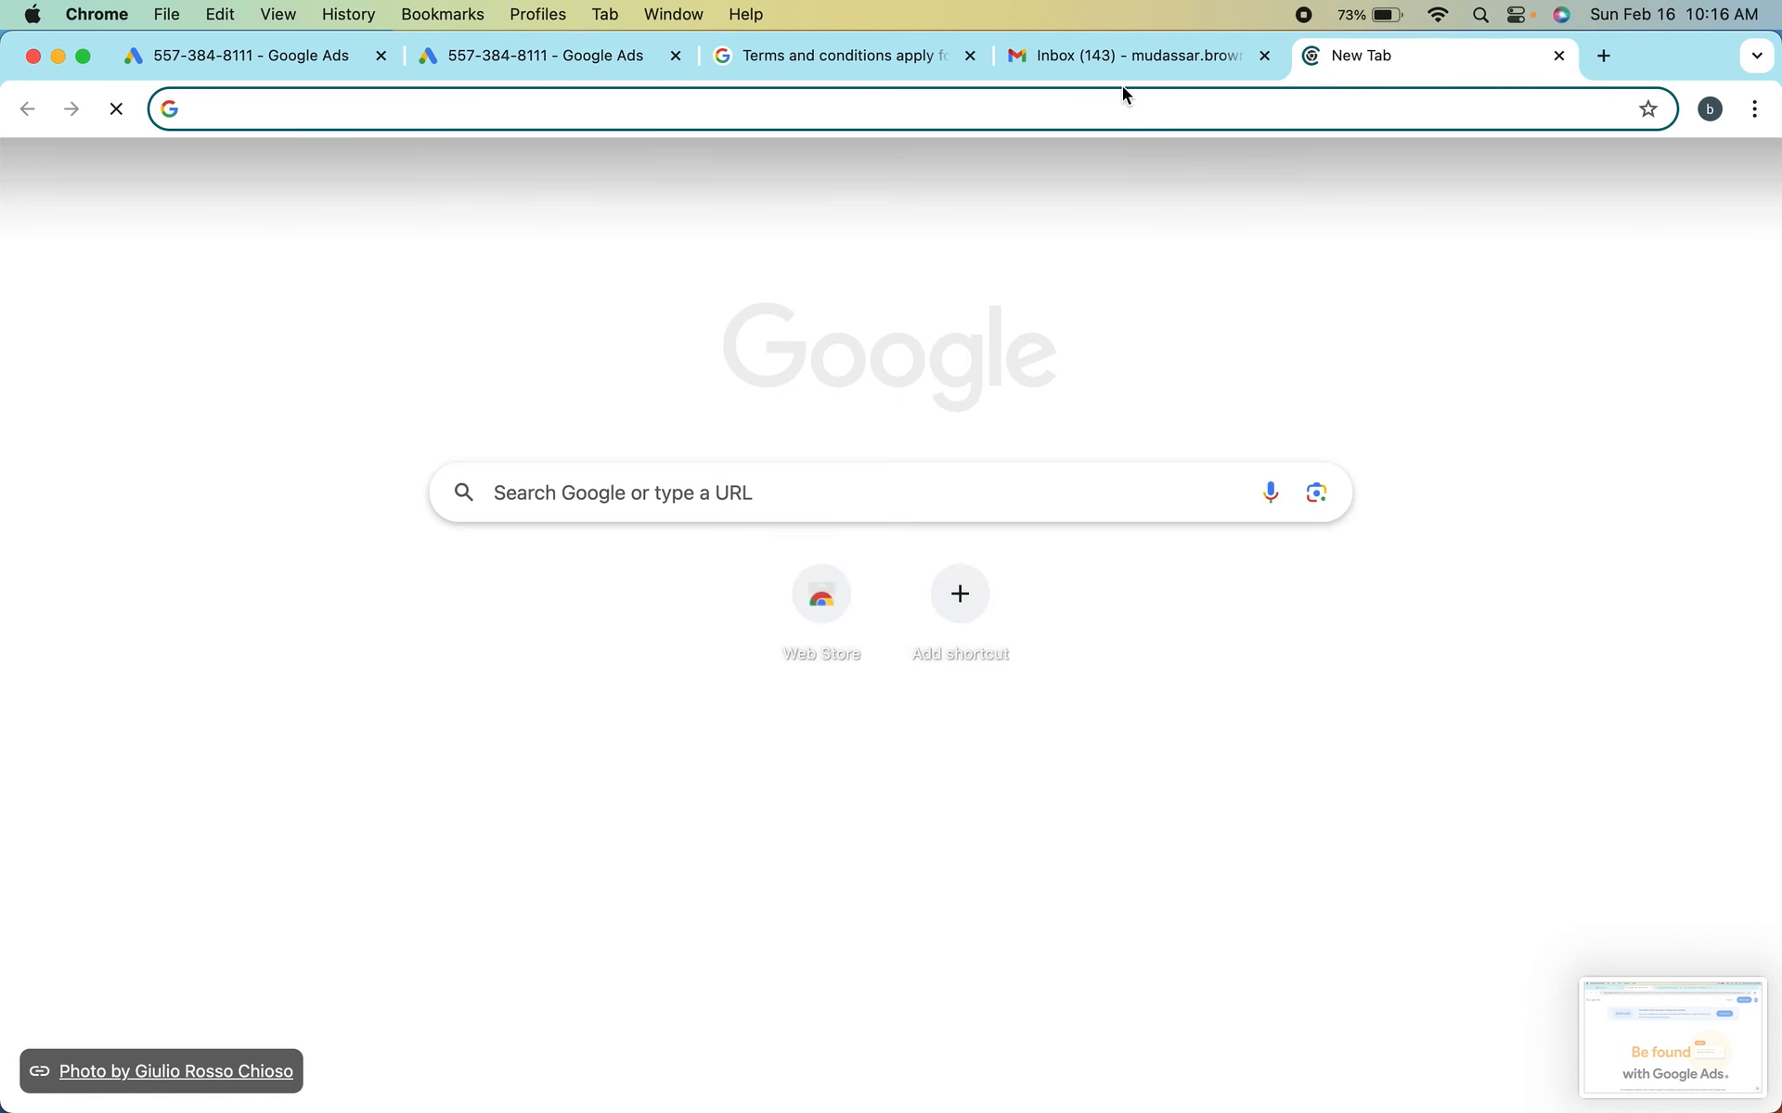
type("play store")
key("Return")
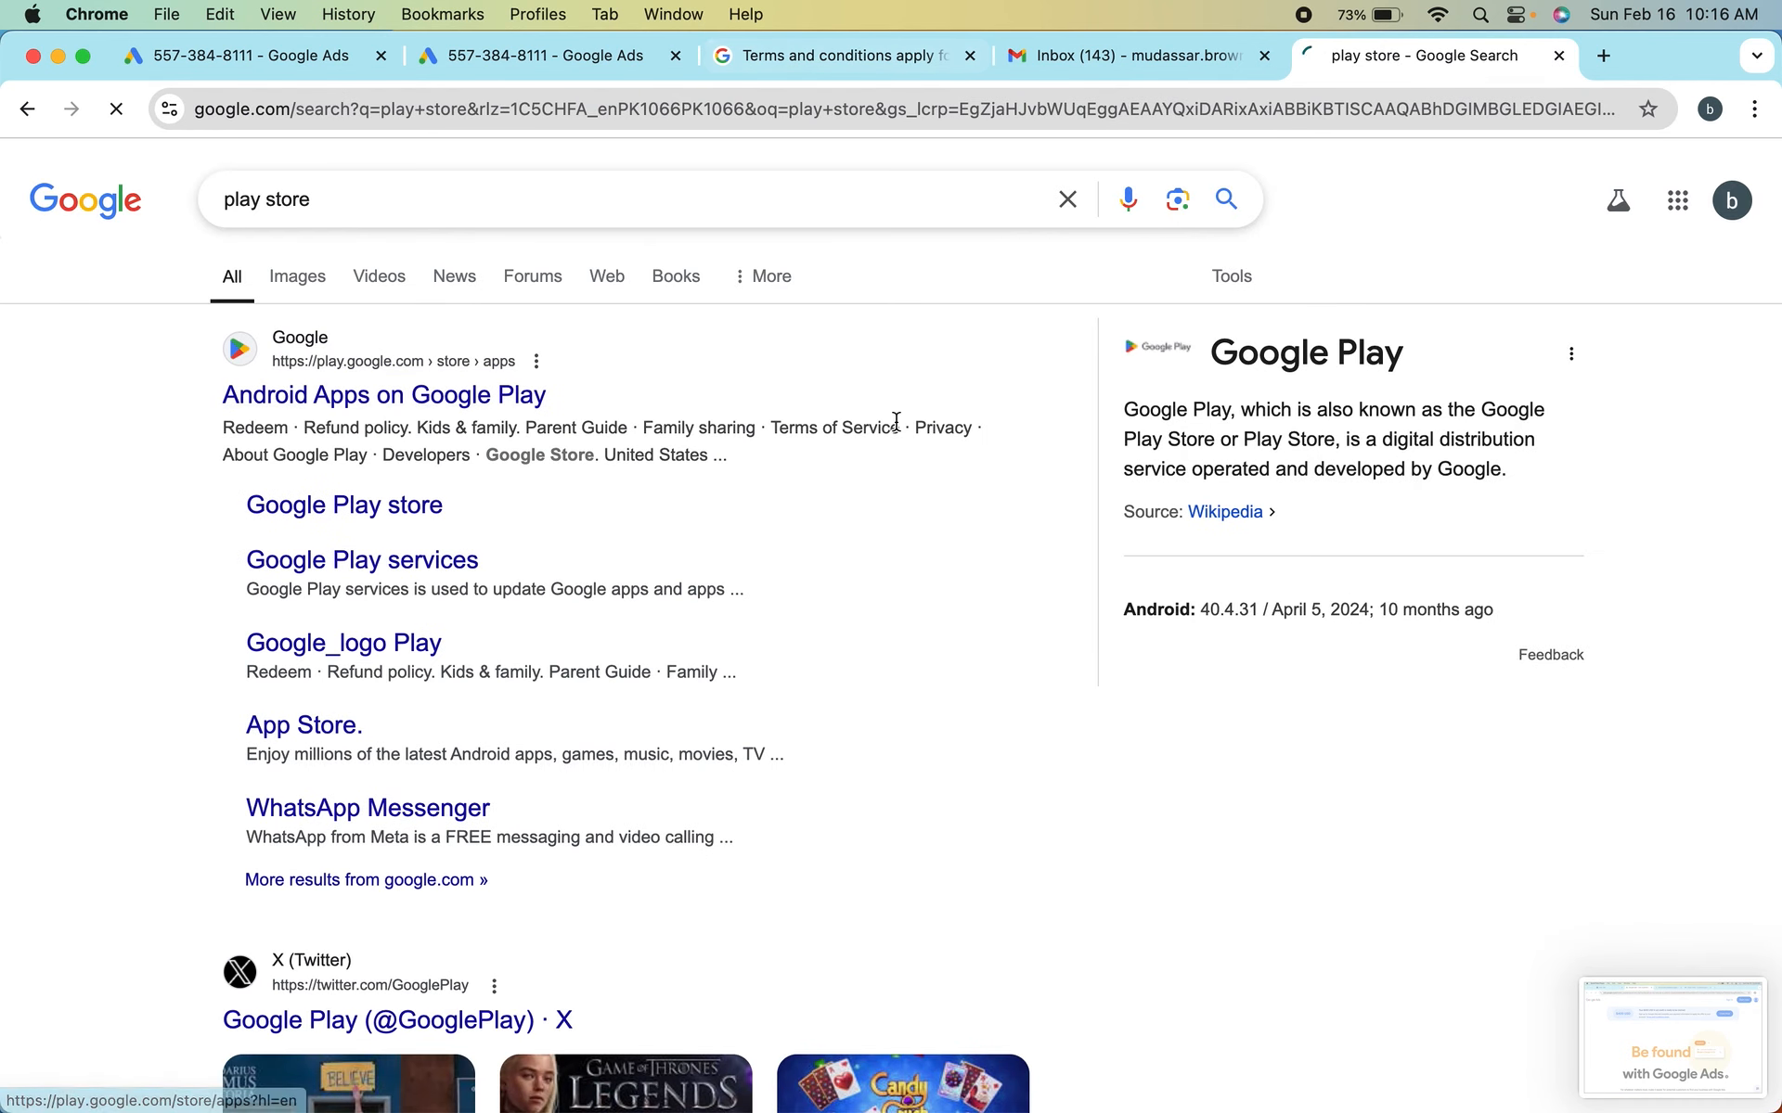
left_click(887, 410)
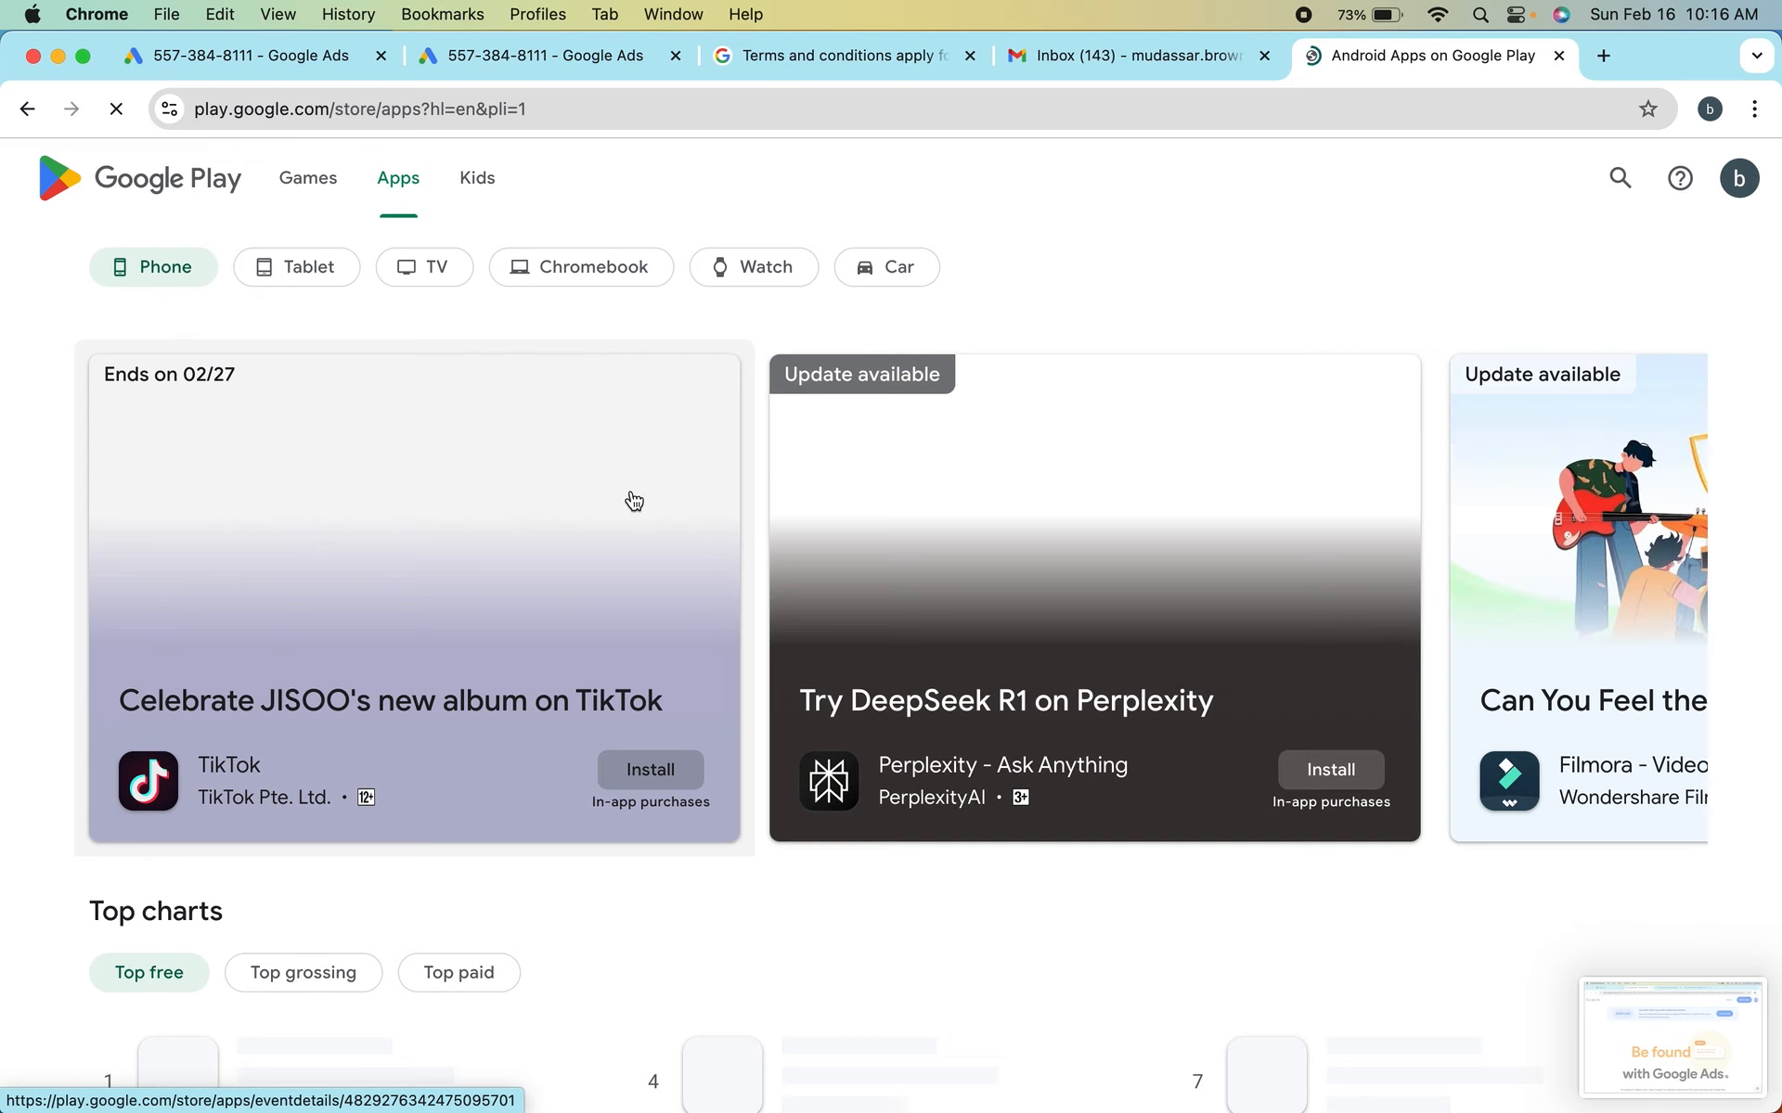
Browse the top charts, recommended apps and communication apps on the Google Play page
scroll(633, 502, "down", 10)
scroll(631, 499, "up", 4)
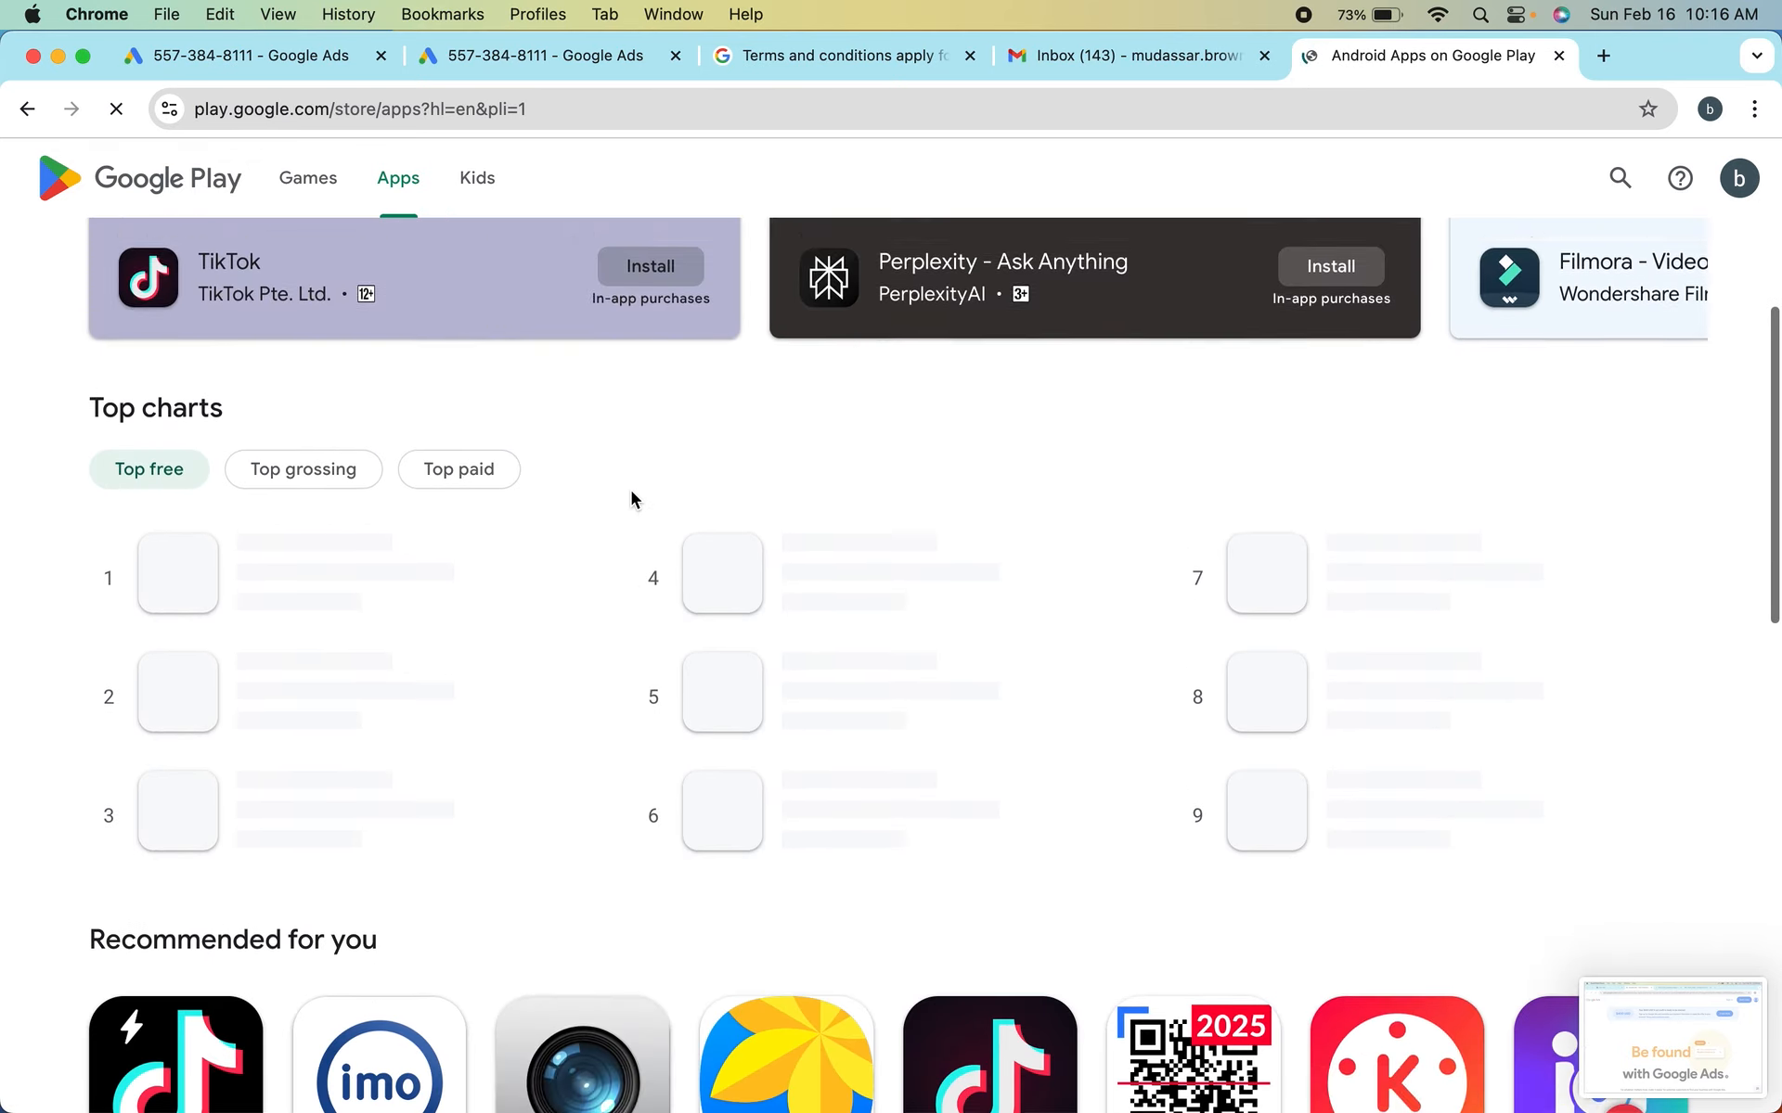
scroll(631, 499, "up", 1)
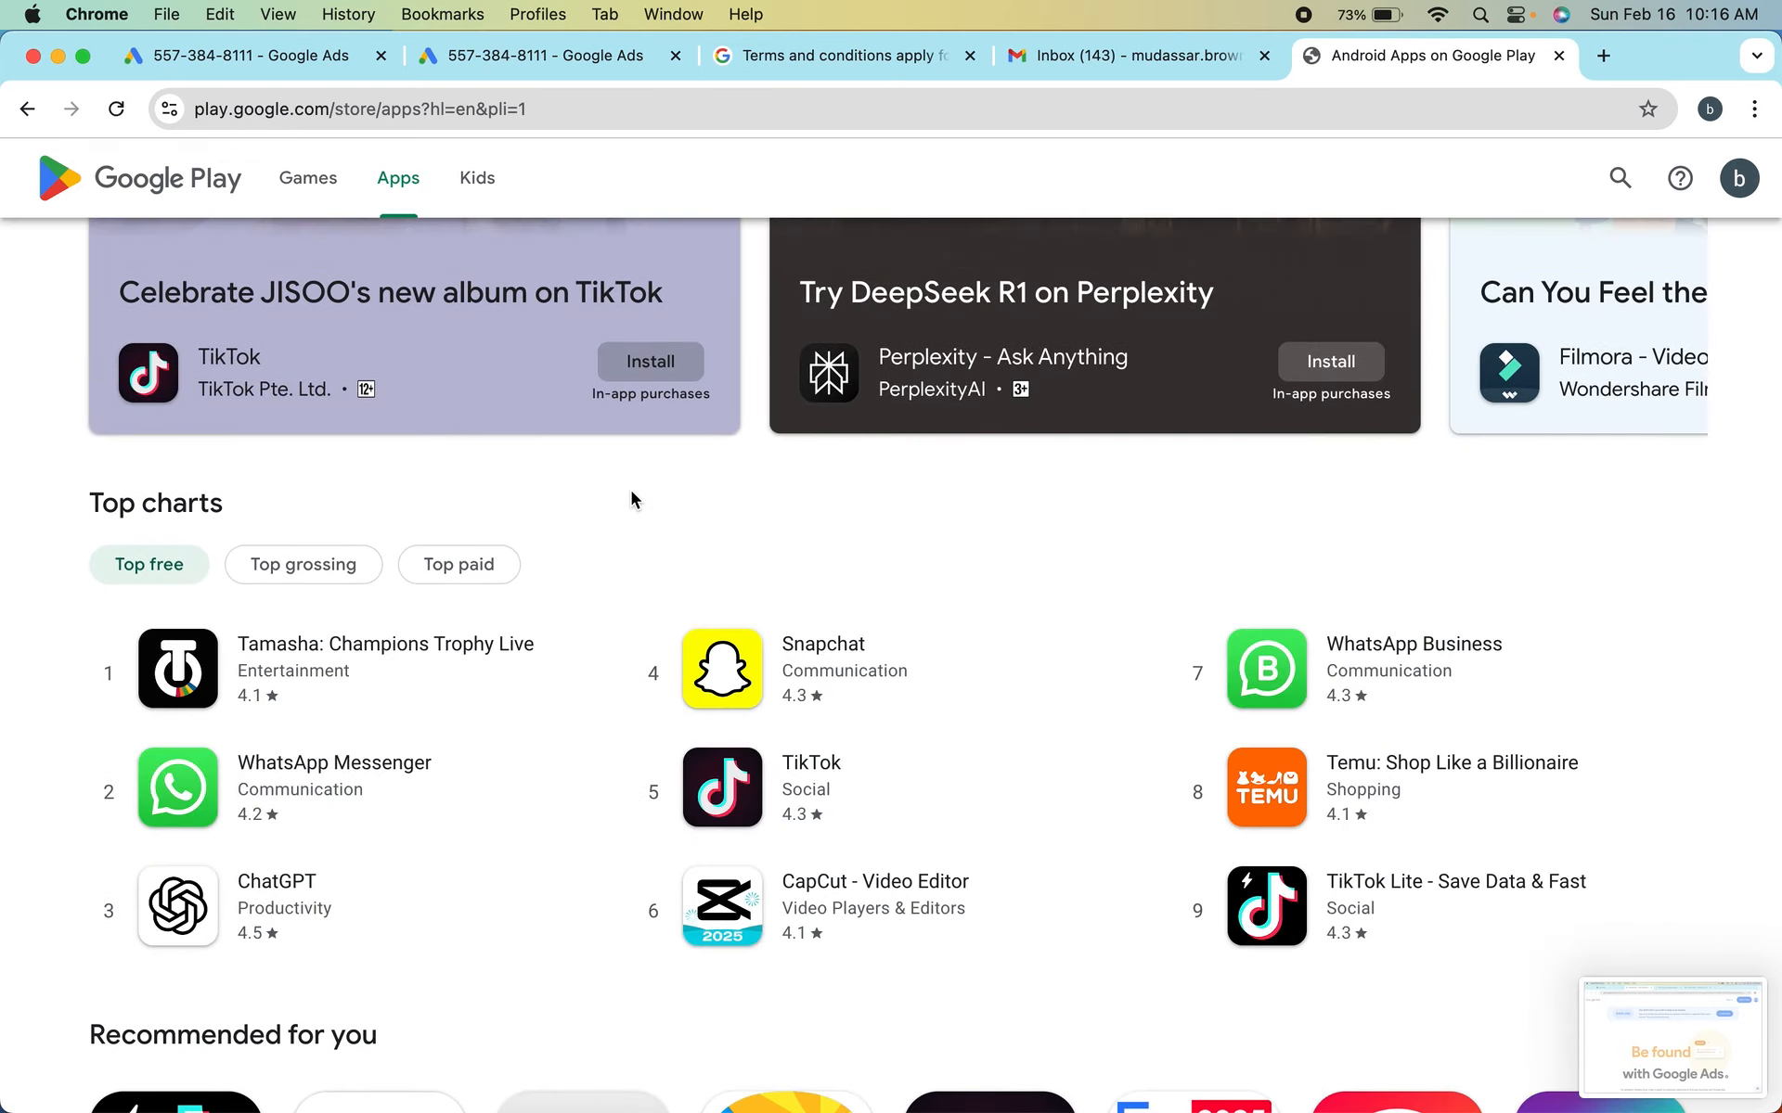
scroll(429, 612, "down", 2)
scroll(429, 613, "down", 12)
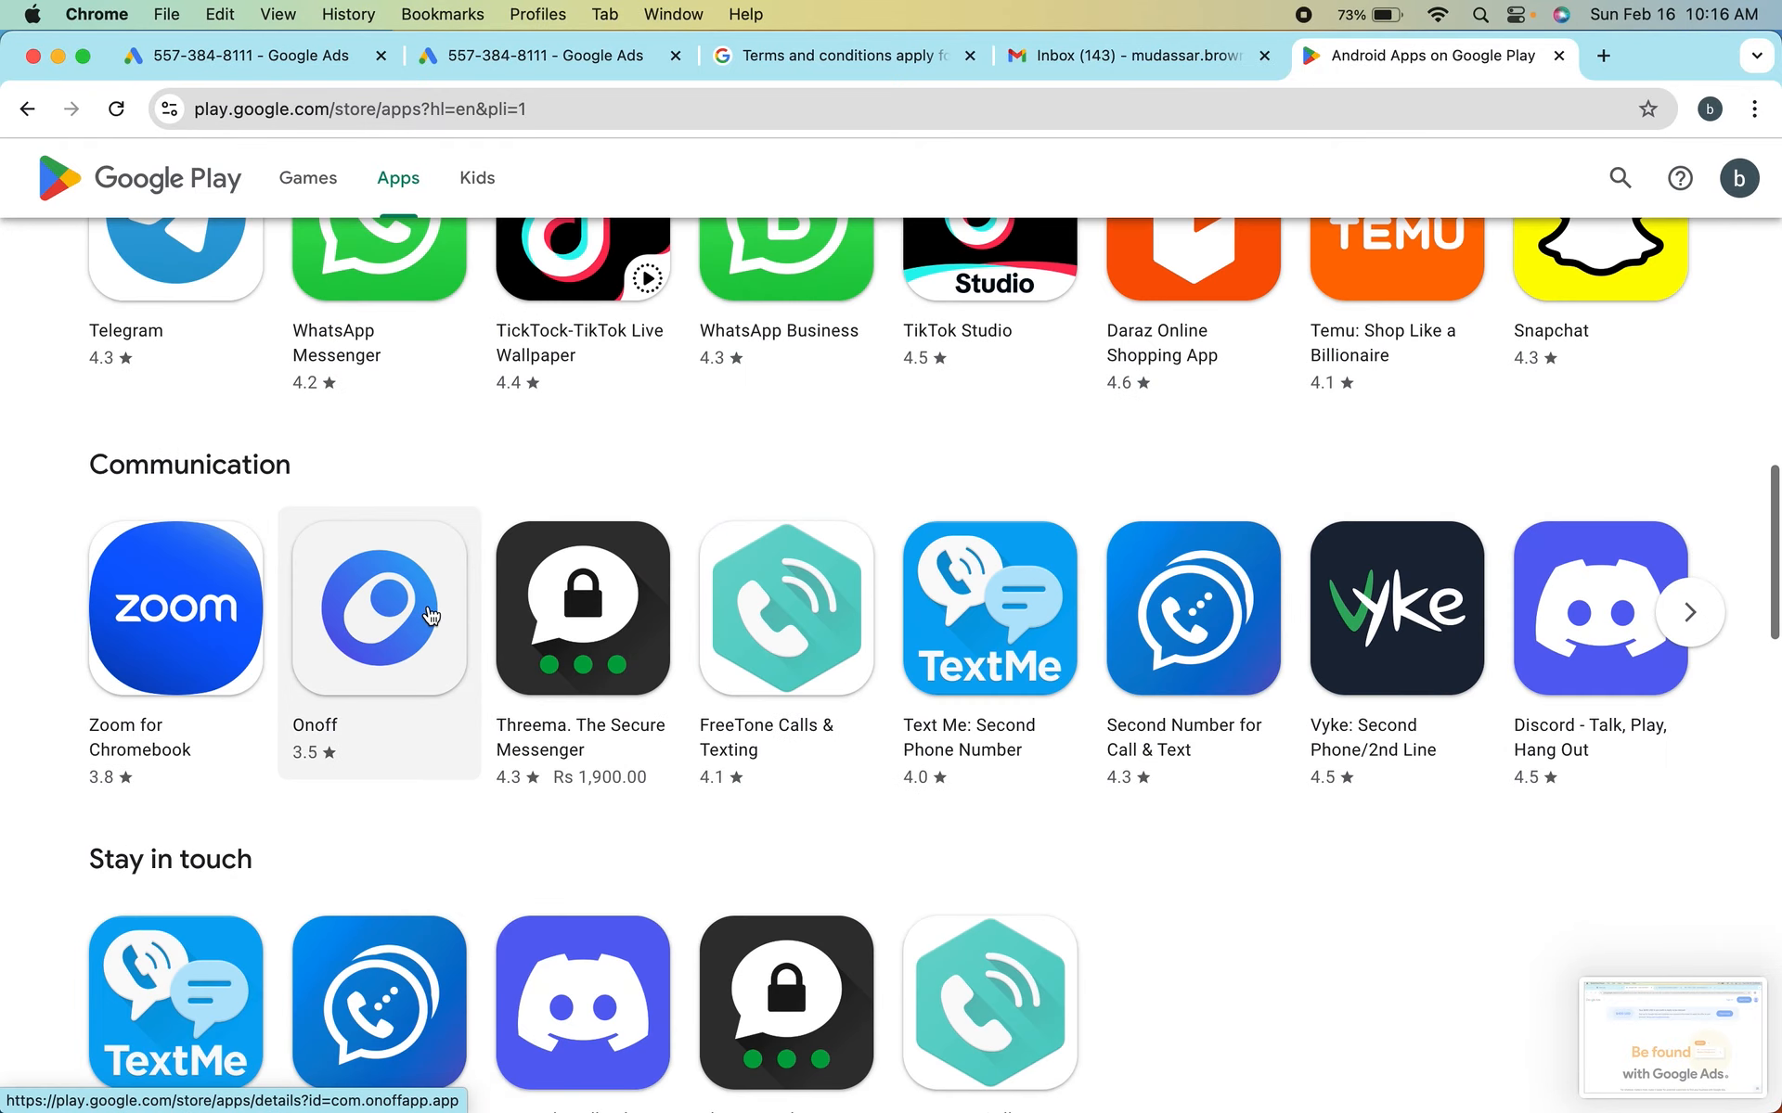
scroll(577, 343, "up", 6)
scroll(578, 343, "up", 8)
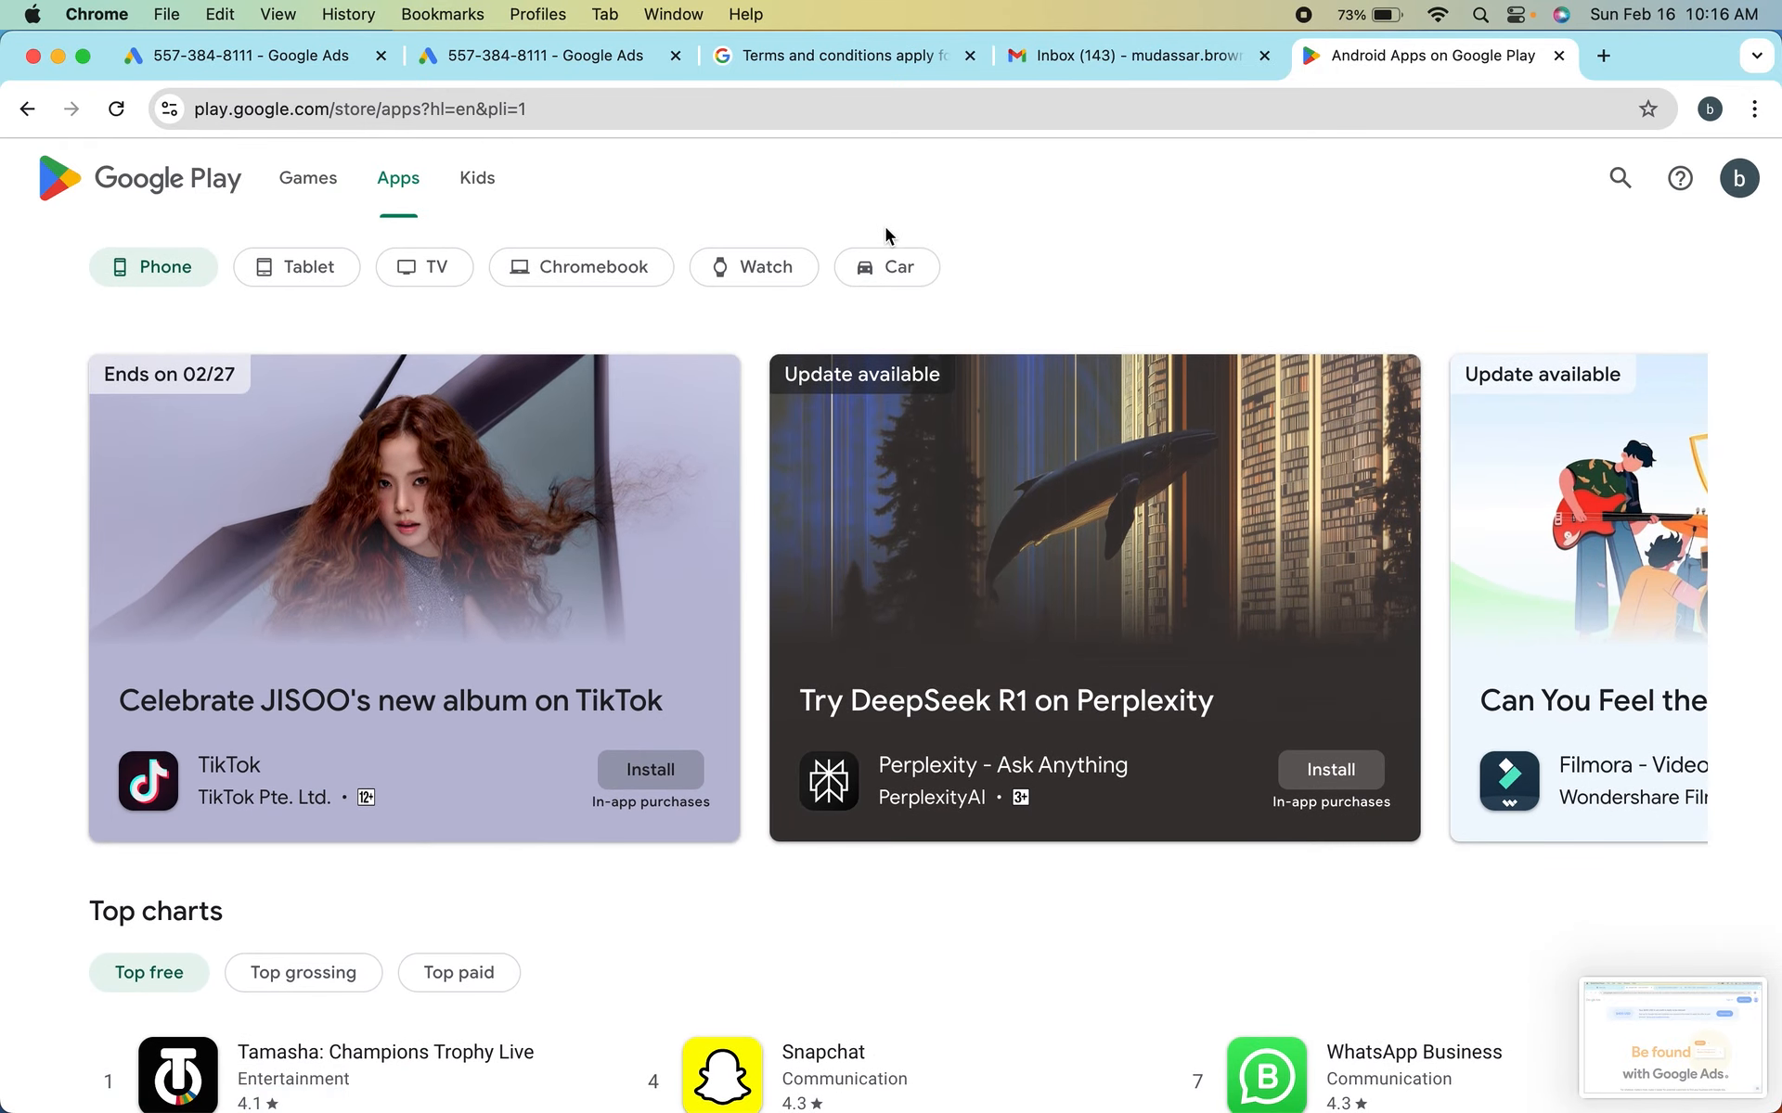
Search Google Play for "game" and open the Subway Surfers listing
left_click(1620, 178)
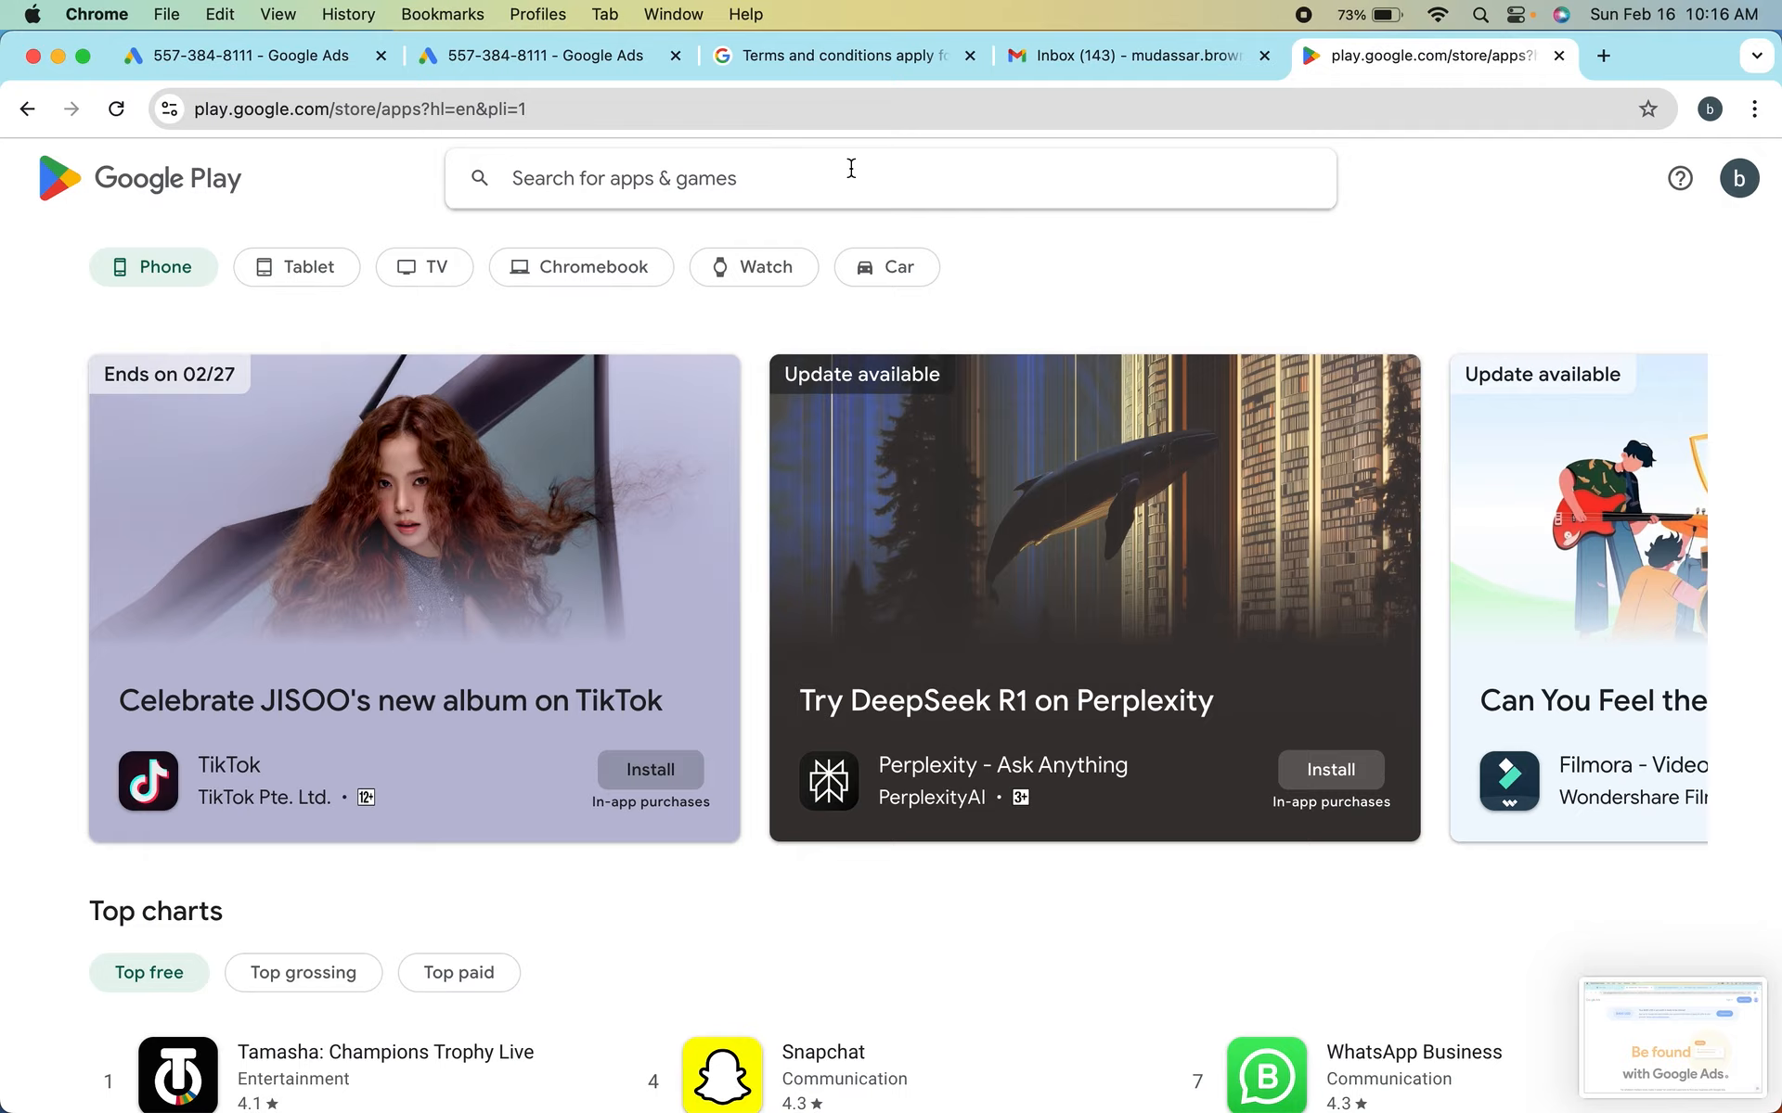
type("game")
key("Return")
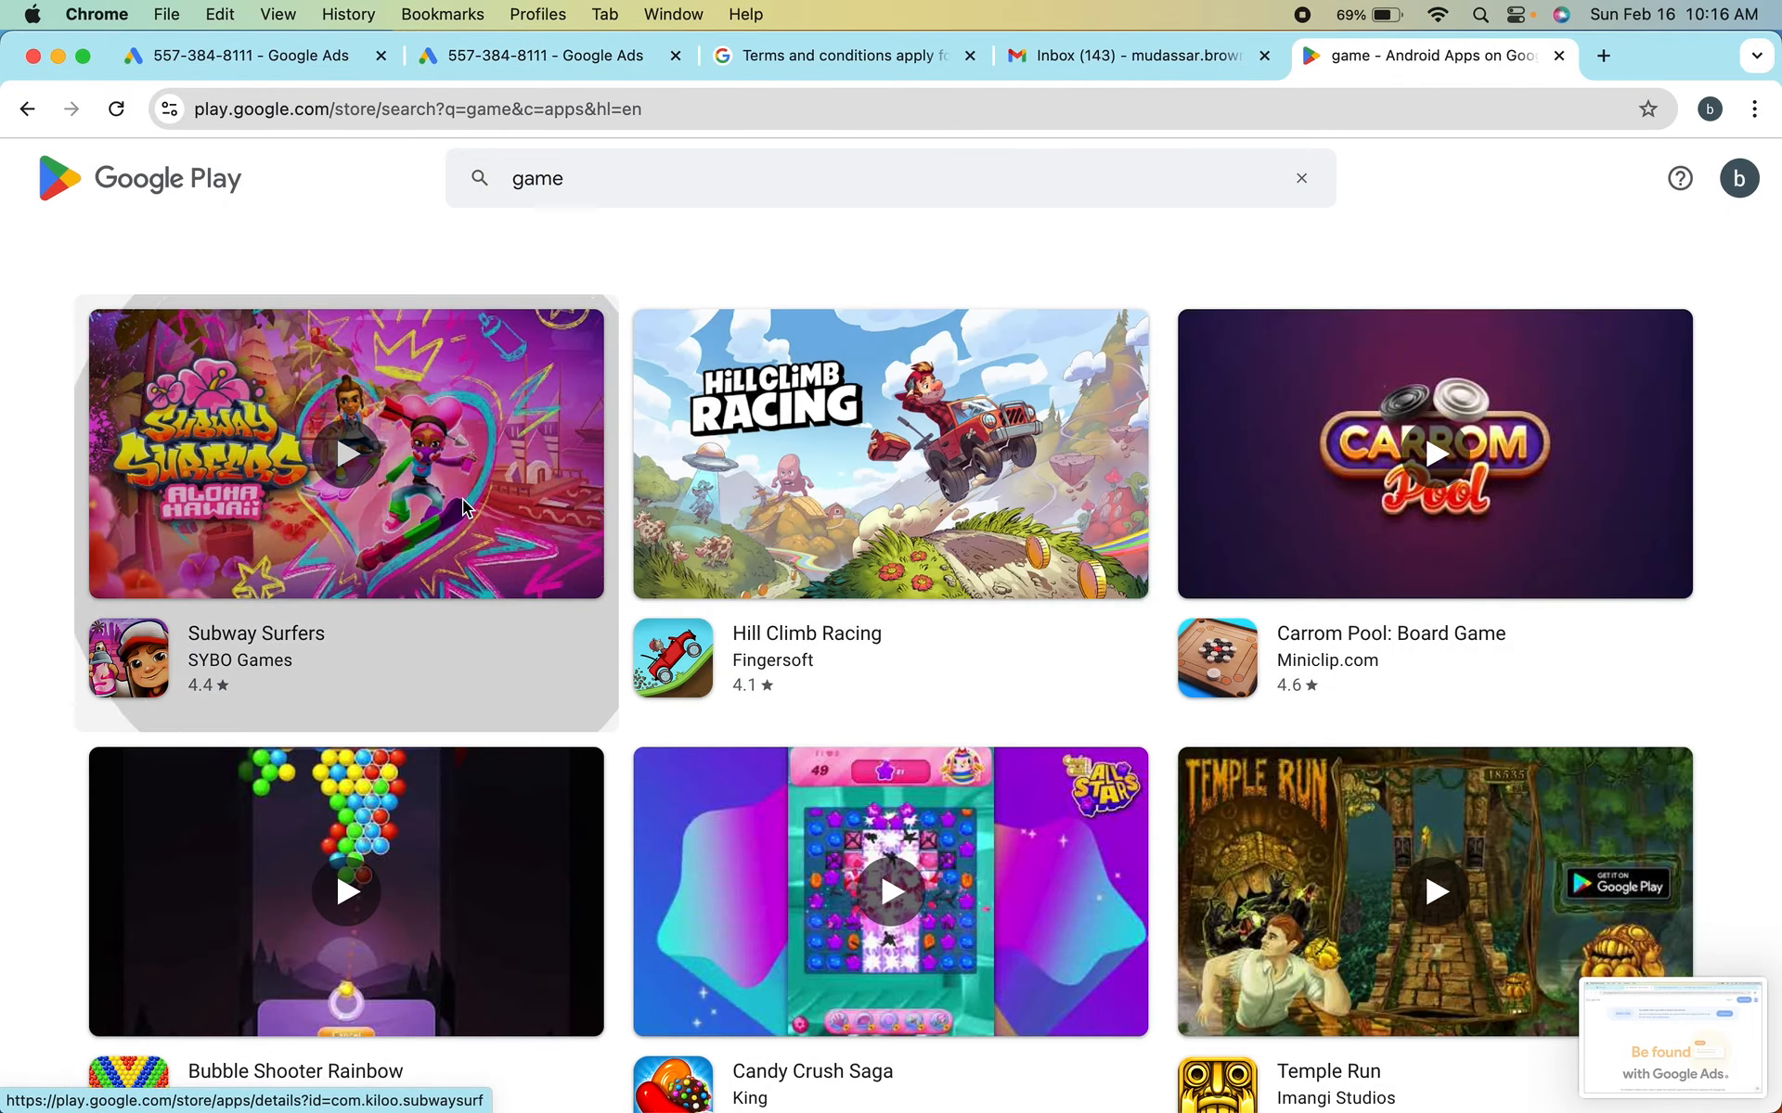
left_click(543, 580)
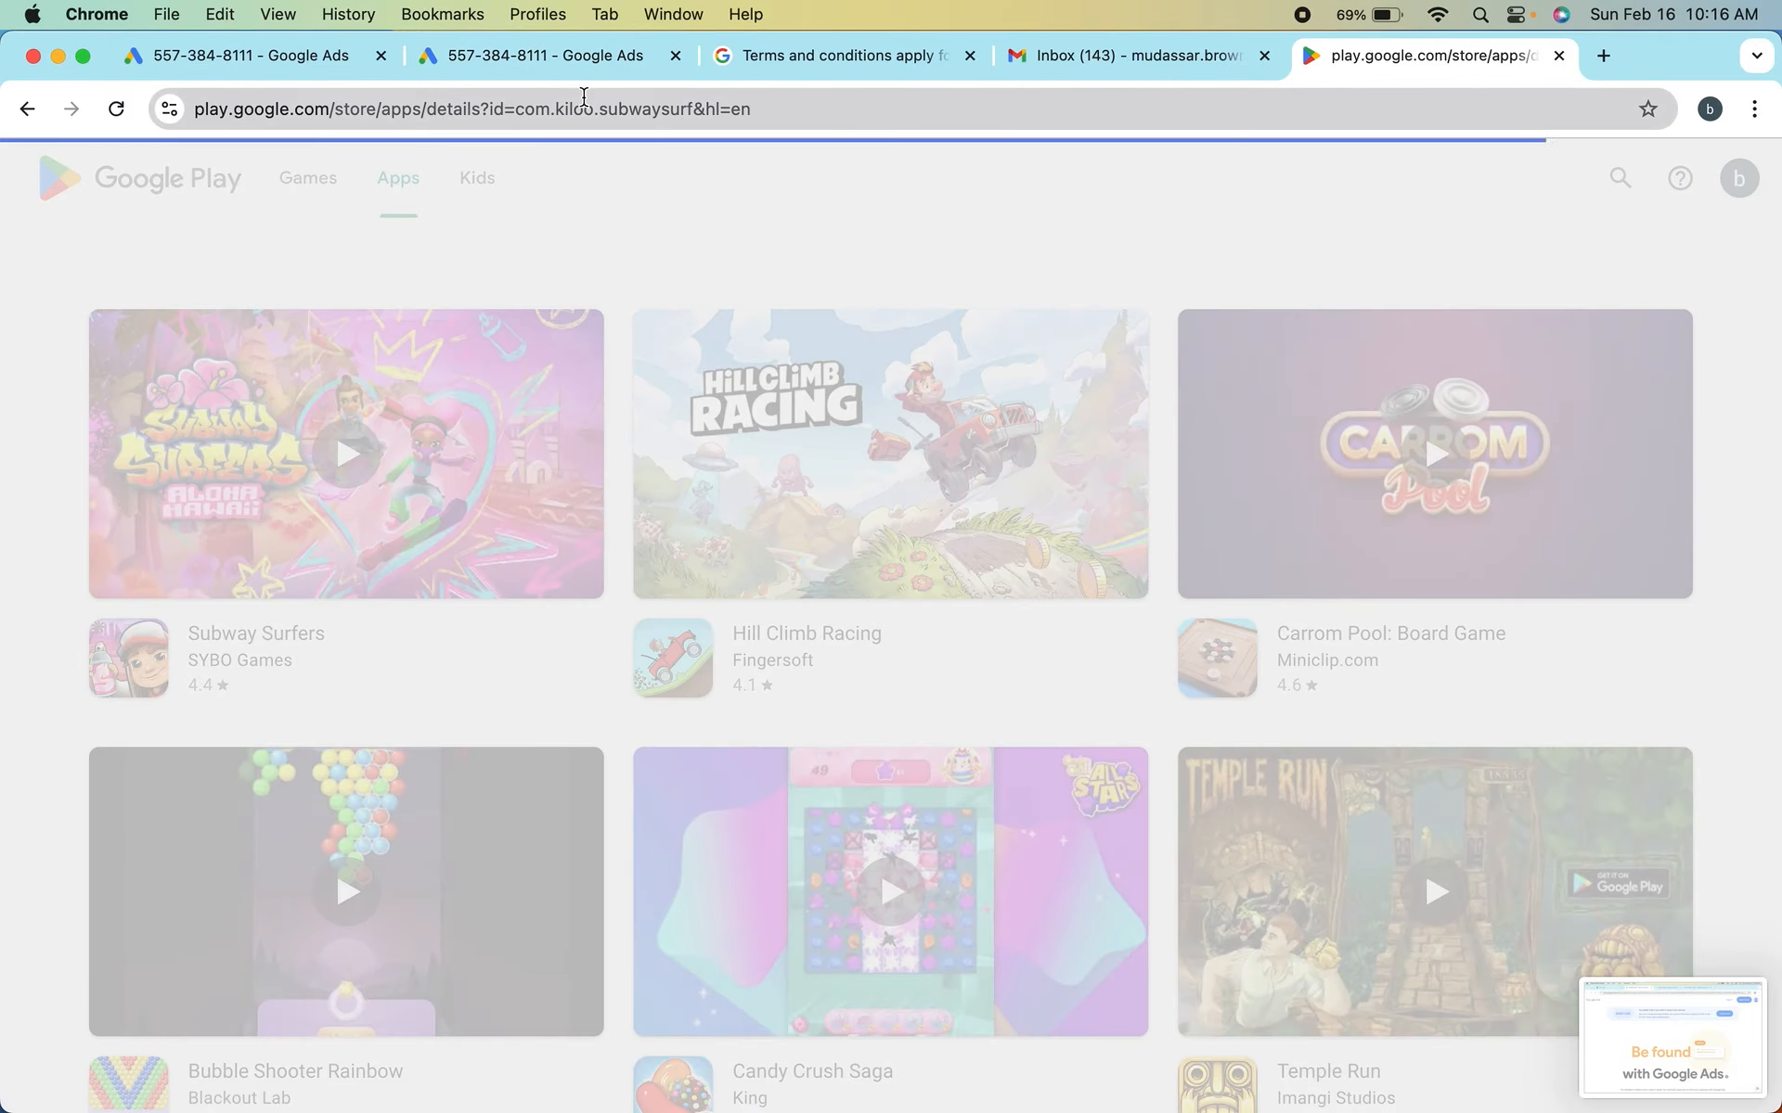
Copy the Subway Surfers Google Play address, search the Android apps for it in Google Ads and close the app linking
left_click(628, 107)
key("super+c")
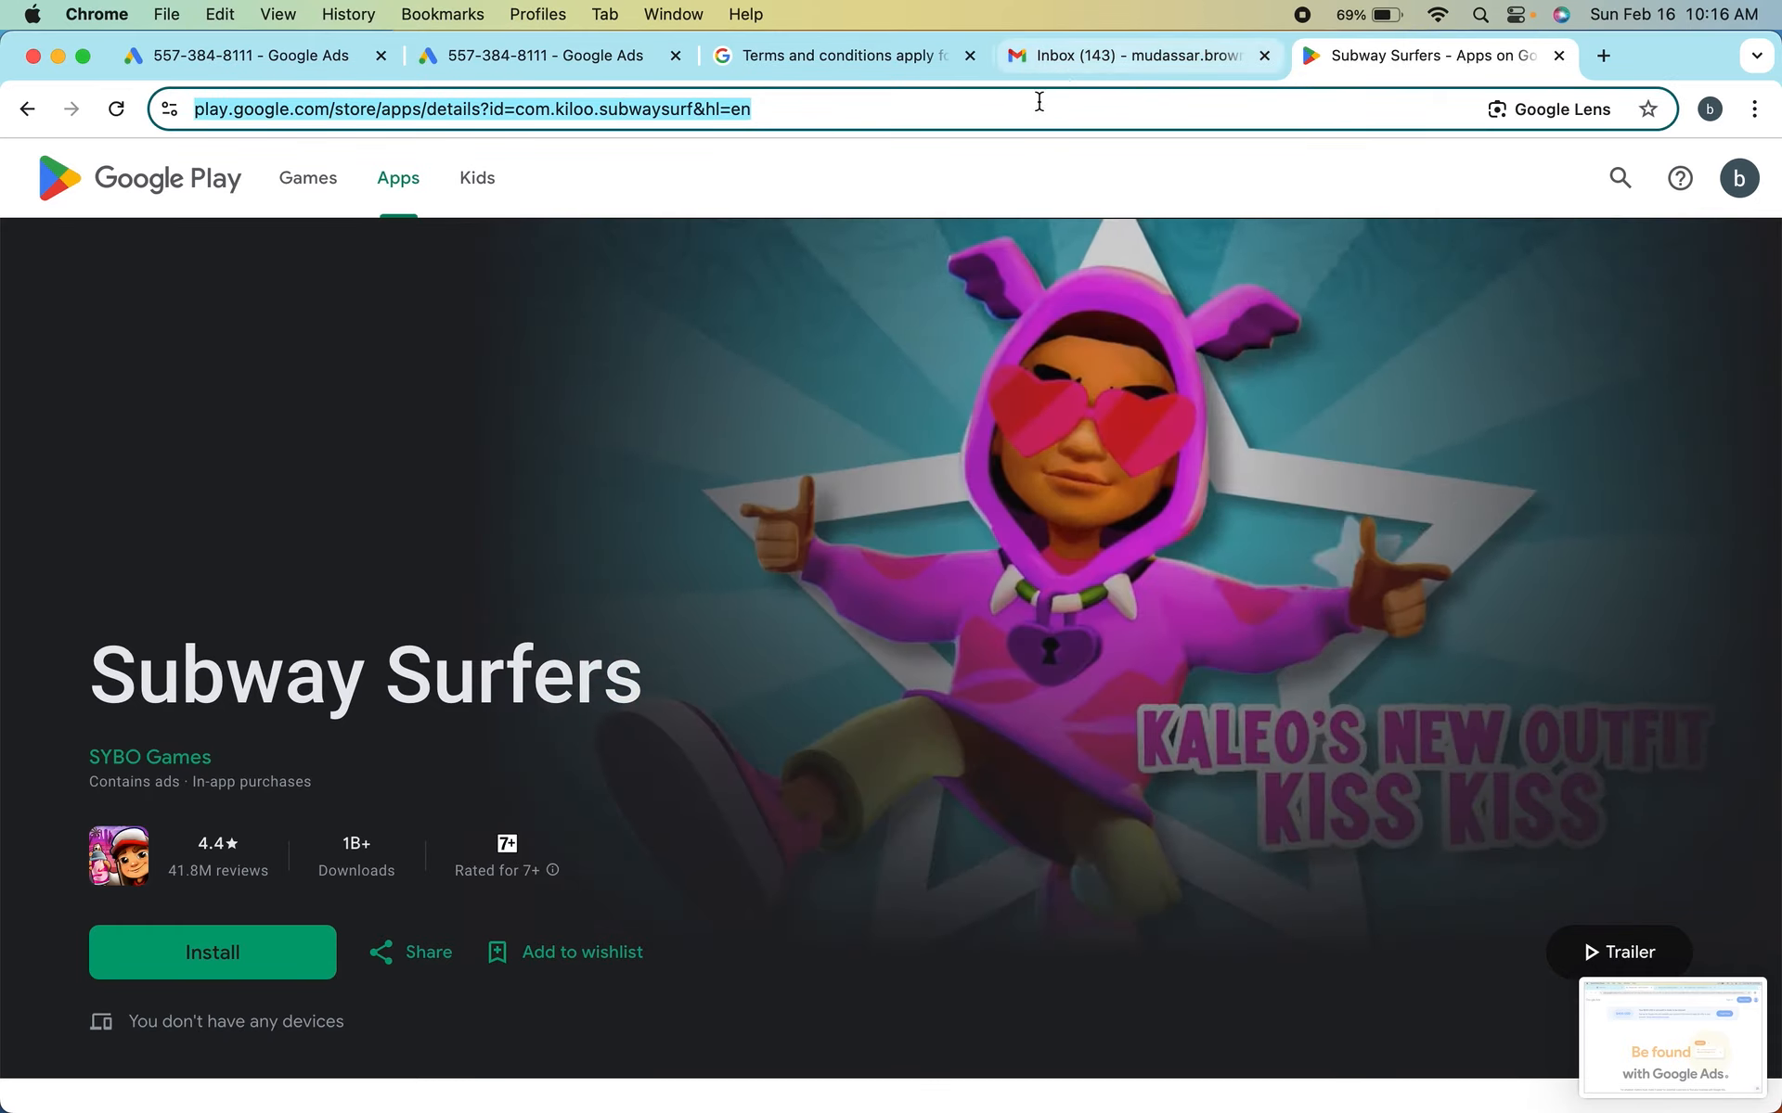
left_click(527, 60)
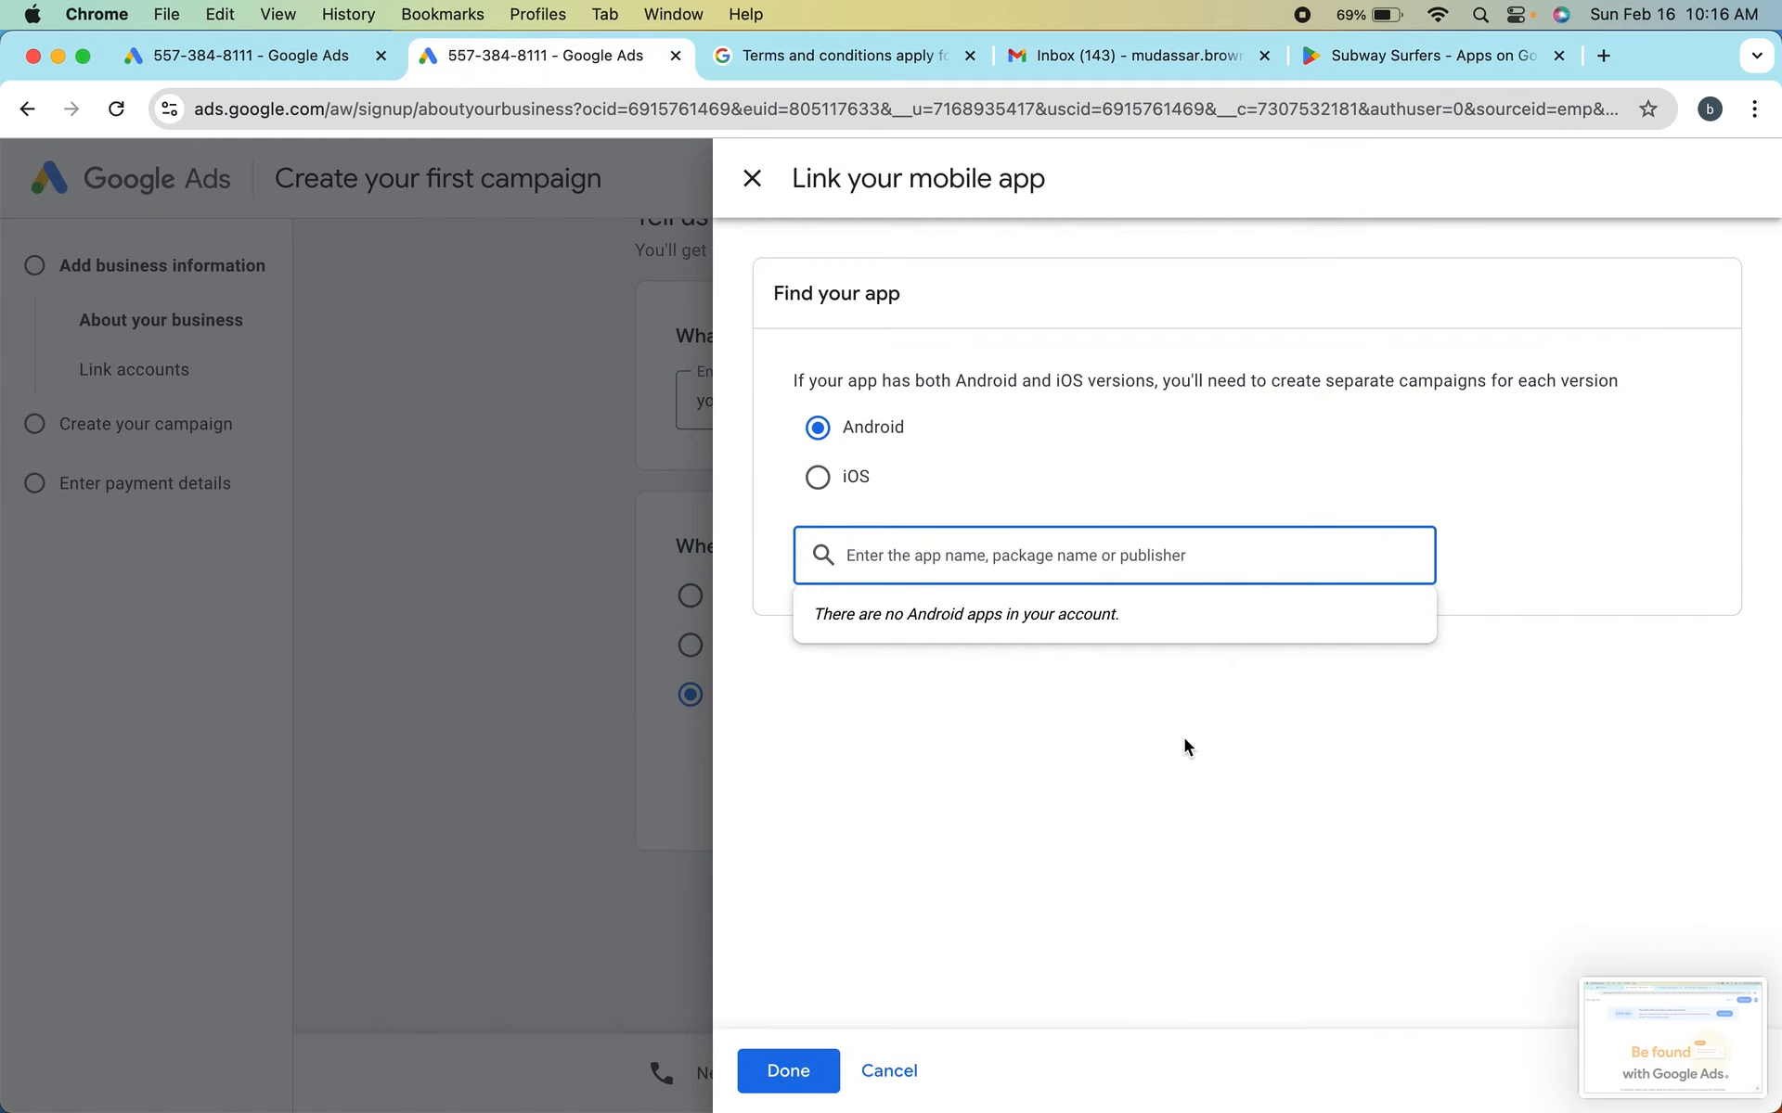
key("super+v")
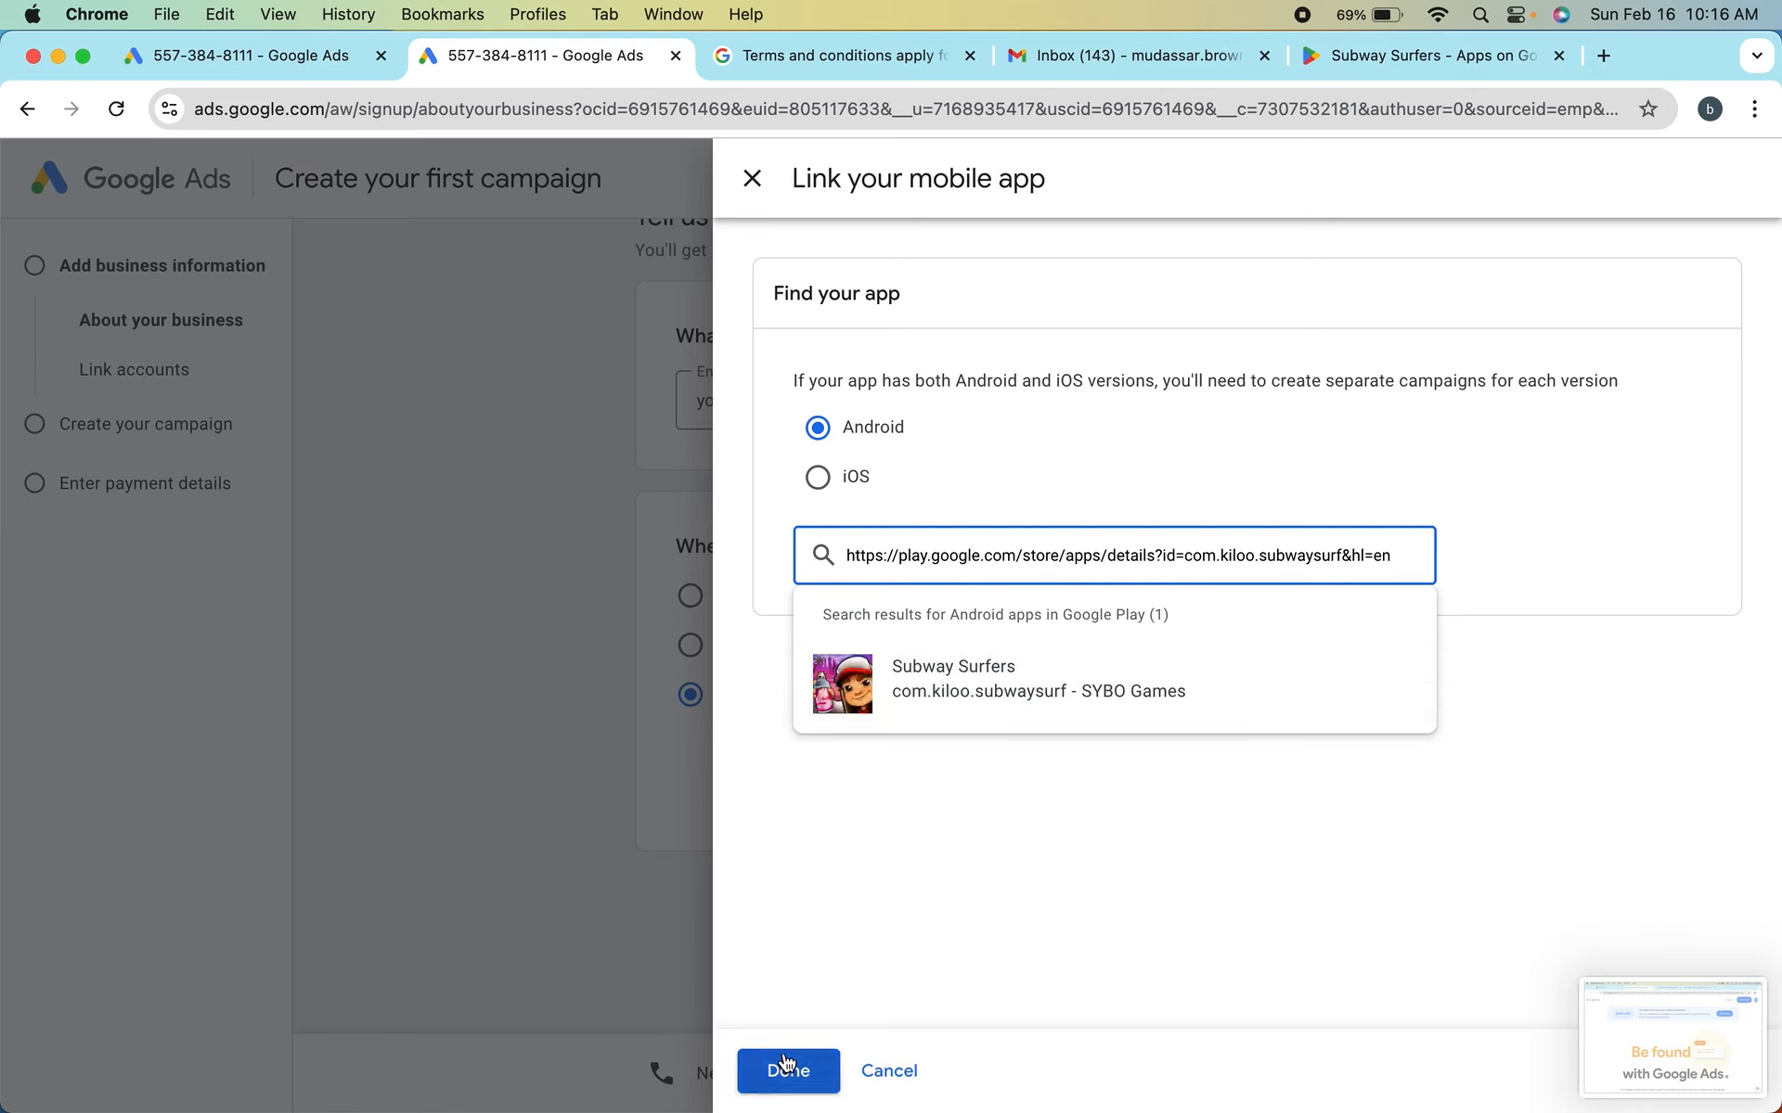
left_click(752, 178)
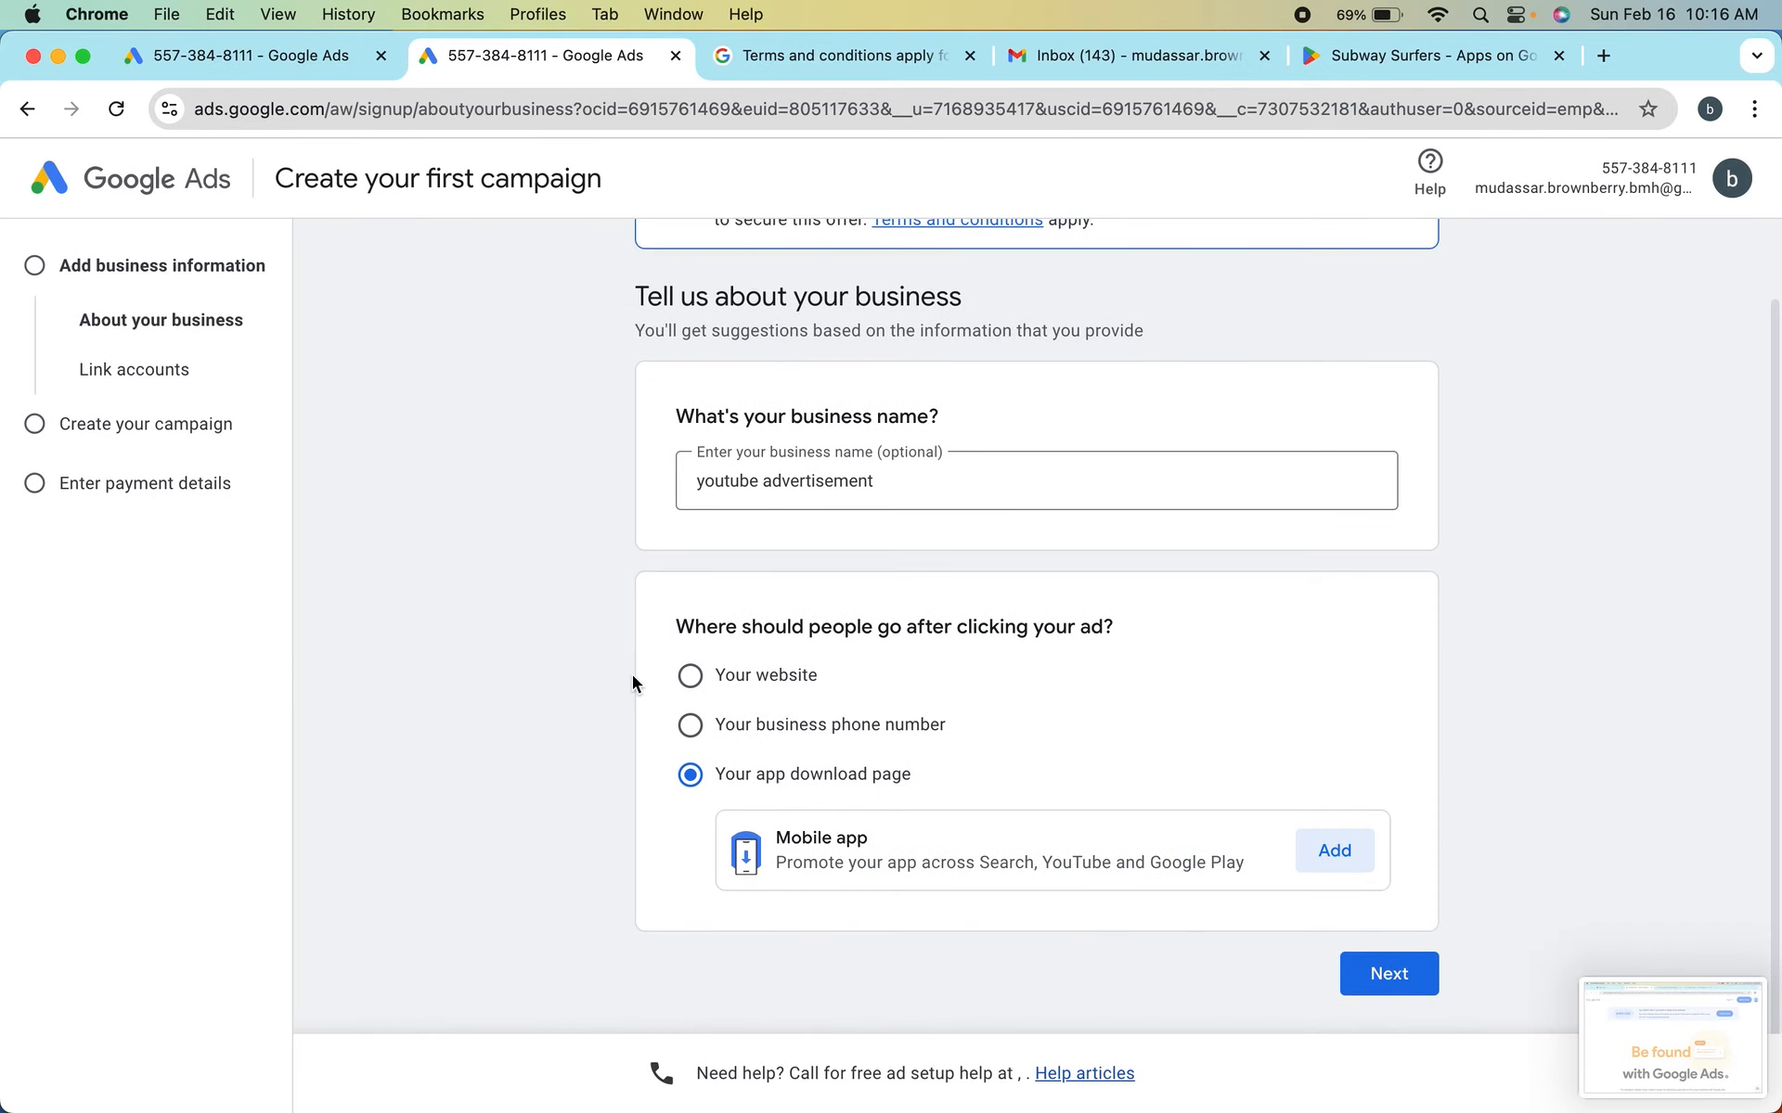
Choose "Your website" as the place people go after clicking the ad and activate its web page URL field
left_click(689, 681)
scroll(546, 771, "up", 2)
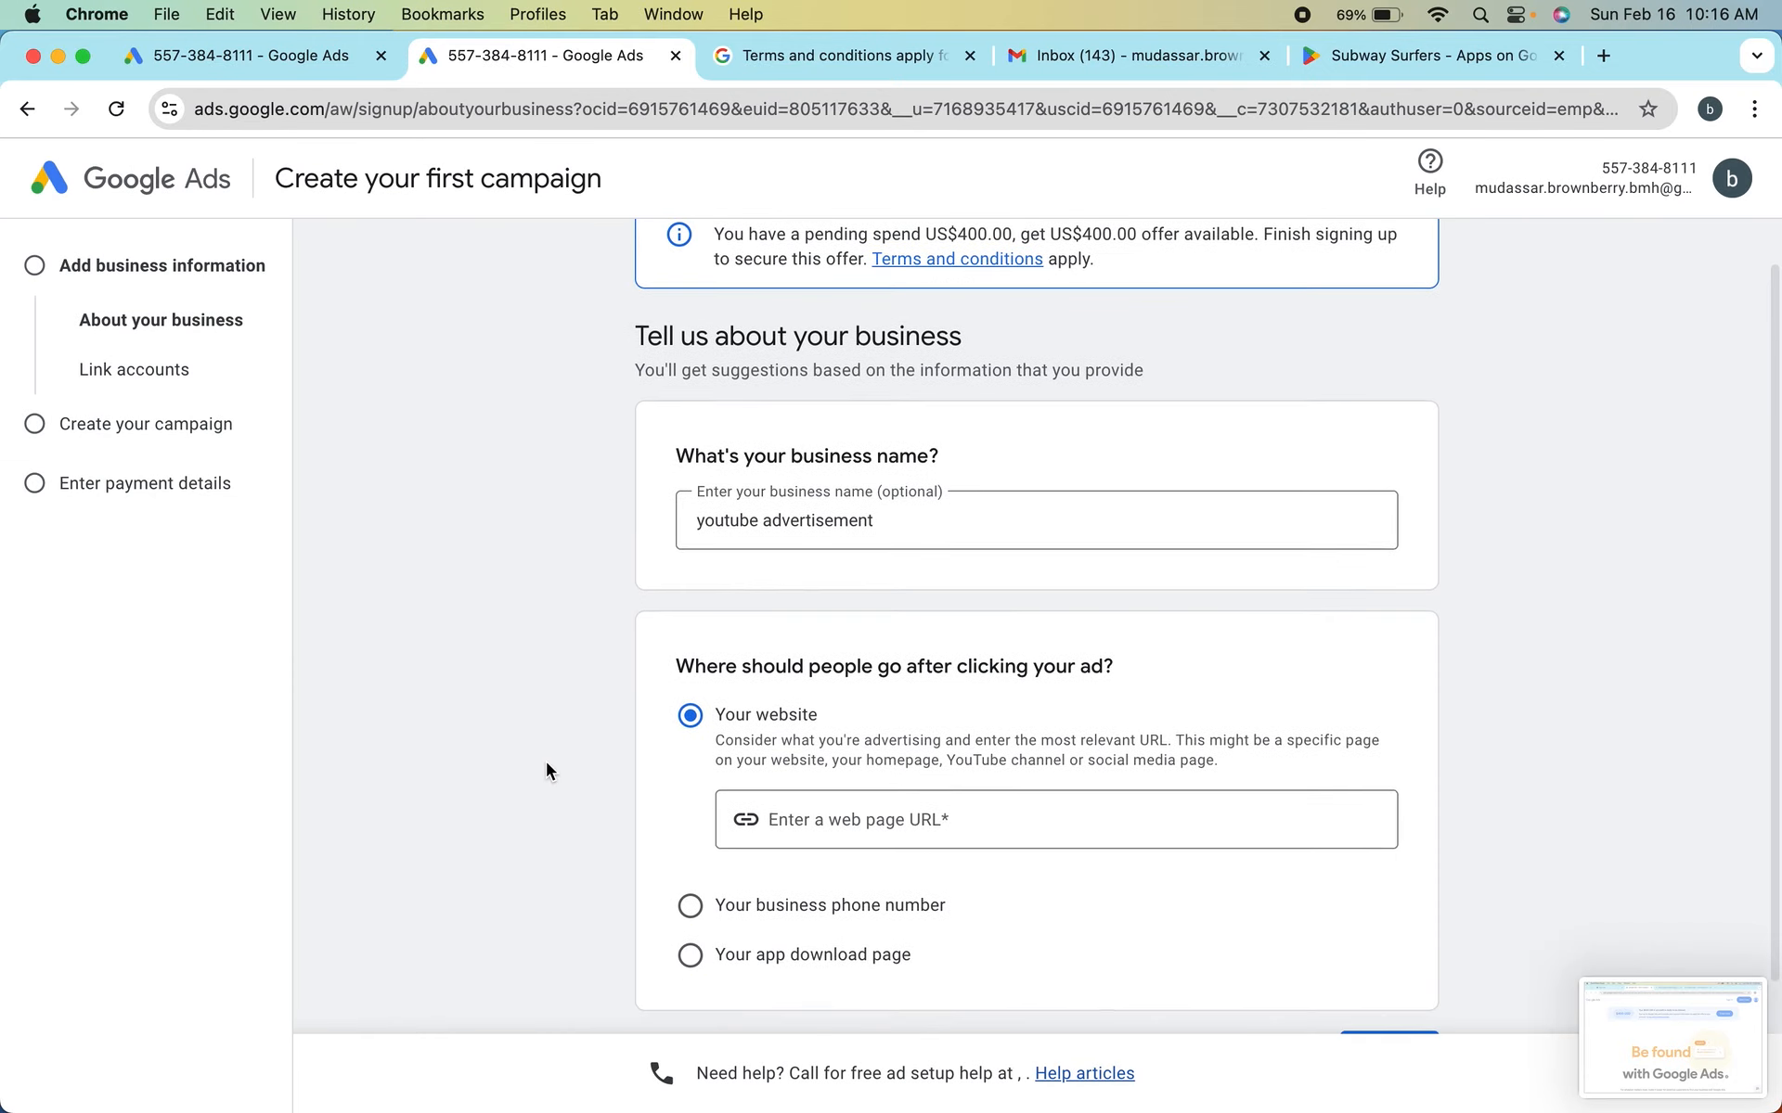
scroll(581, 623, "down", 2)
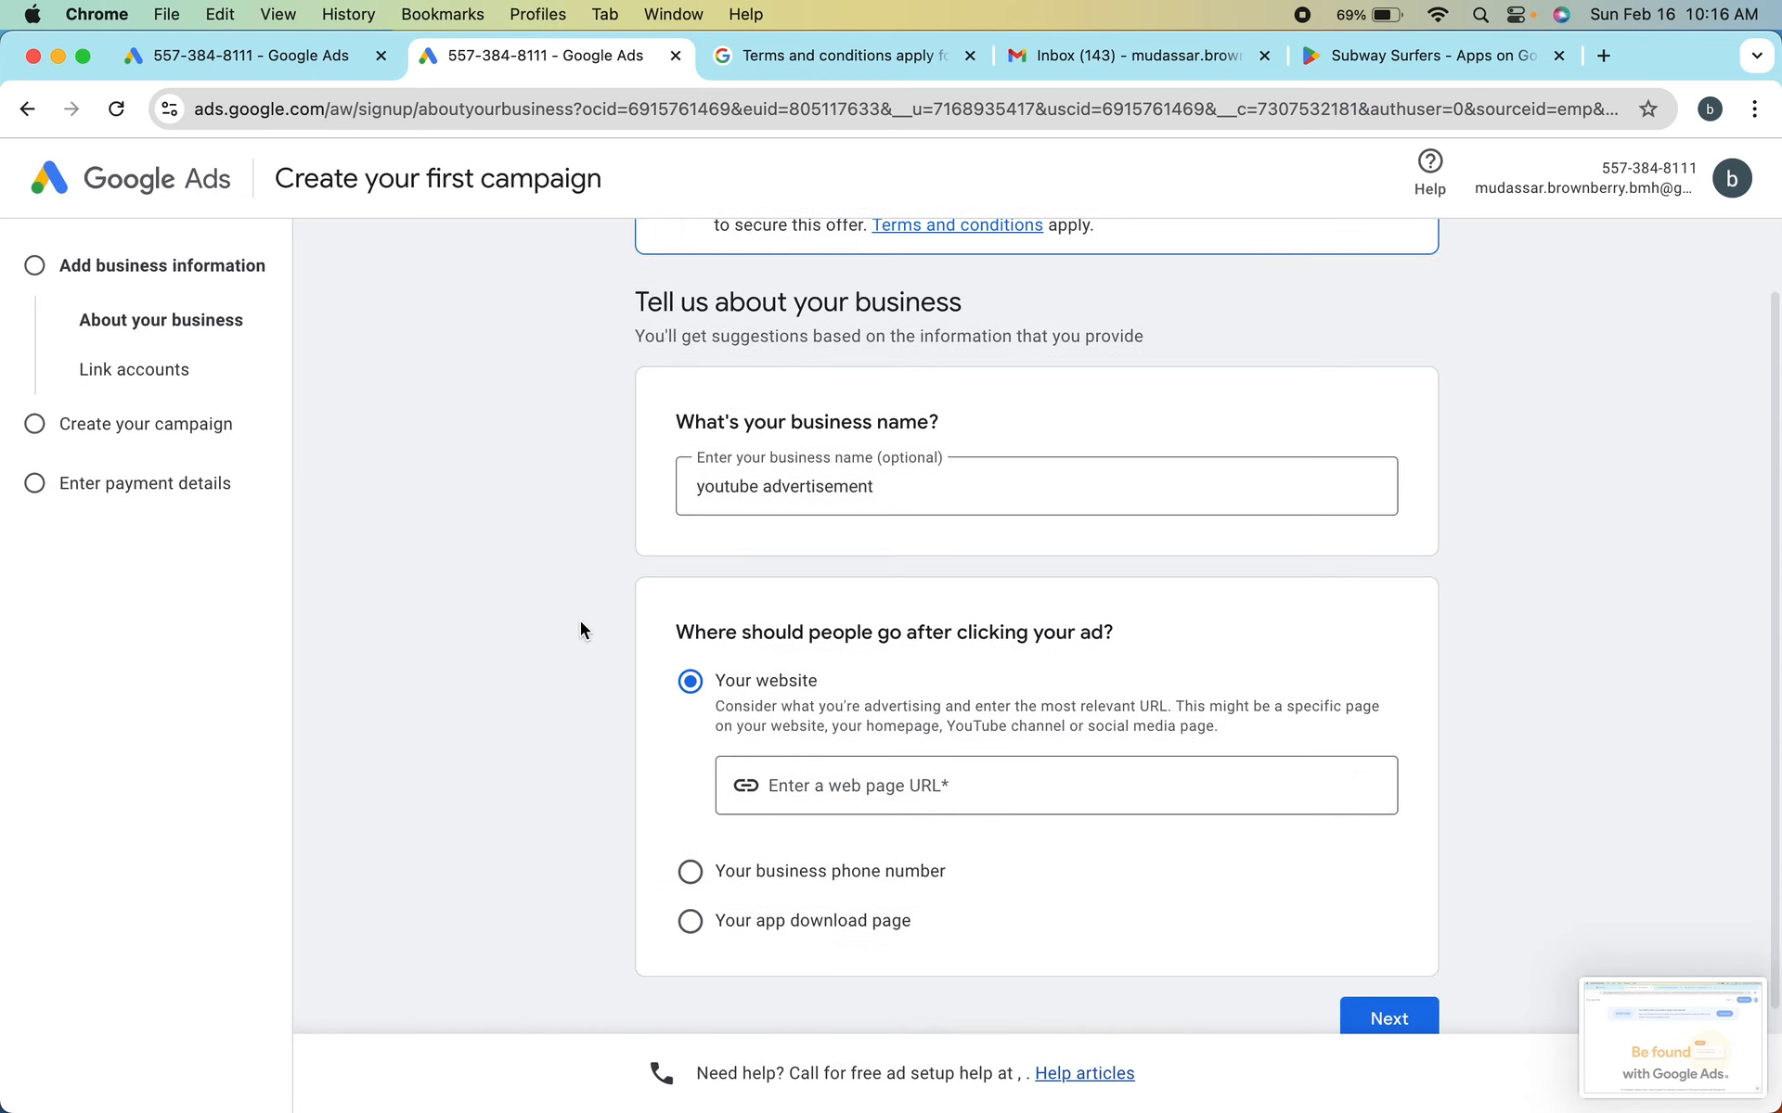
scroll(581, 622, "up", 2)
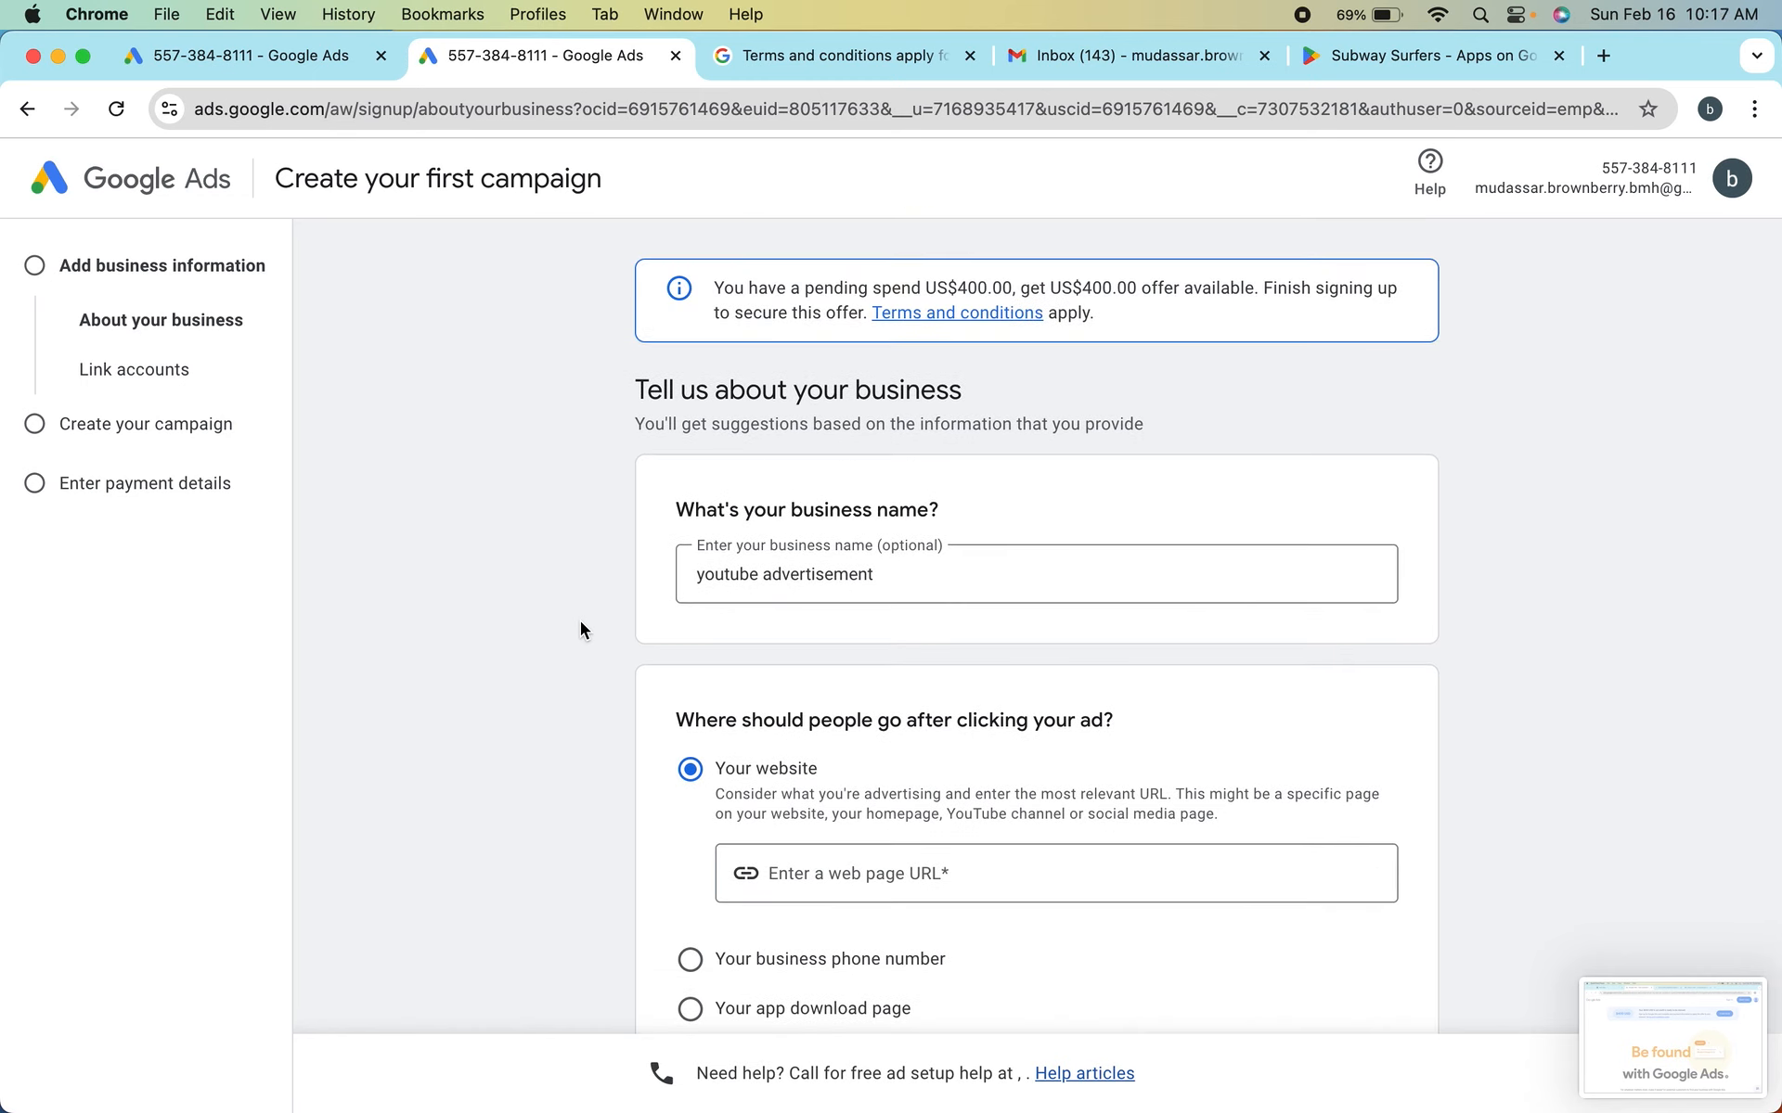
scroll(581, 630, "down", 3)
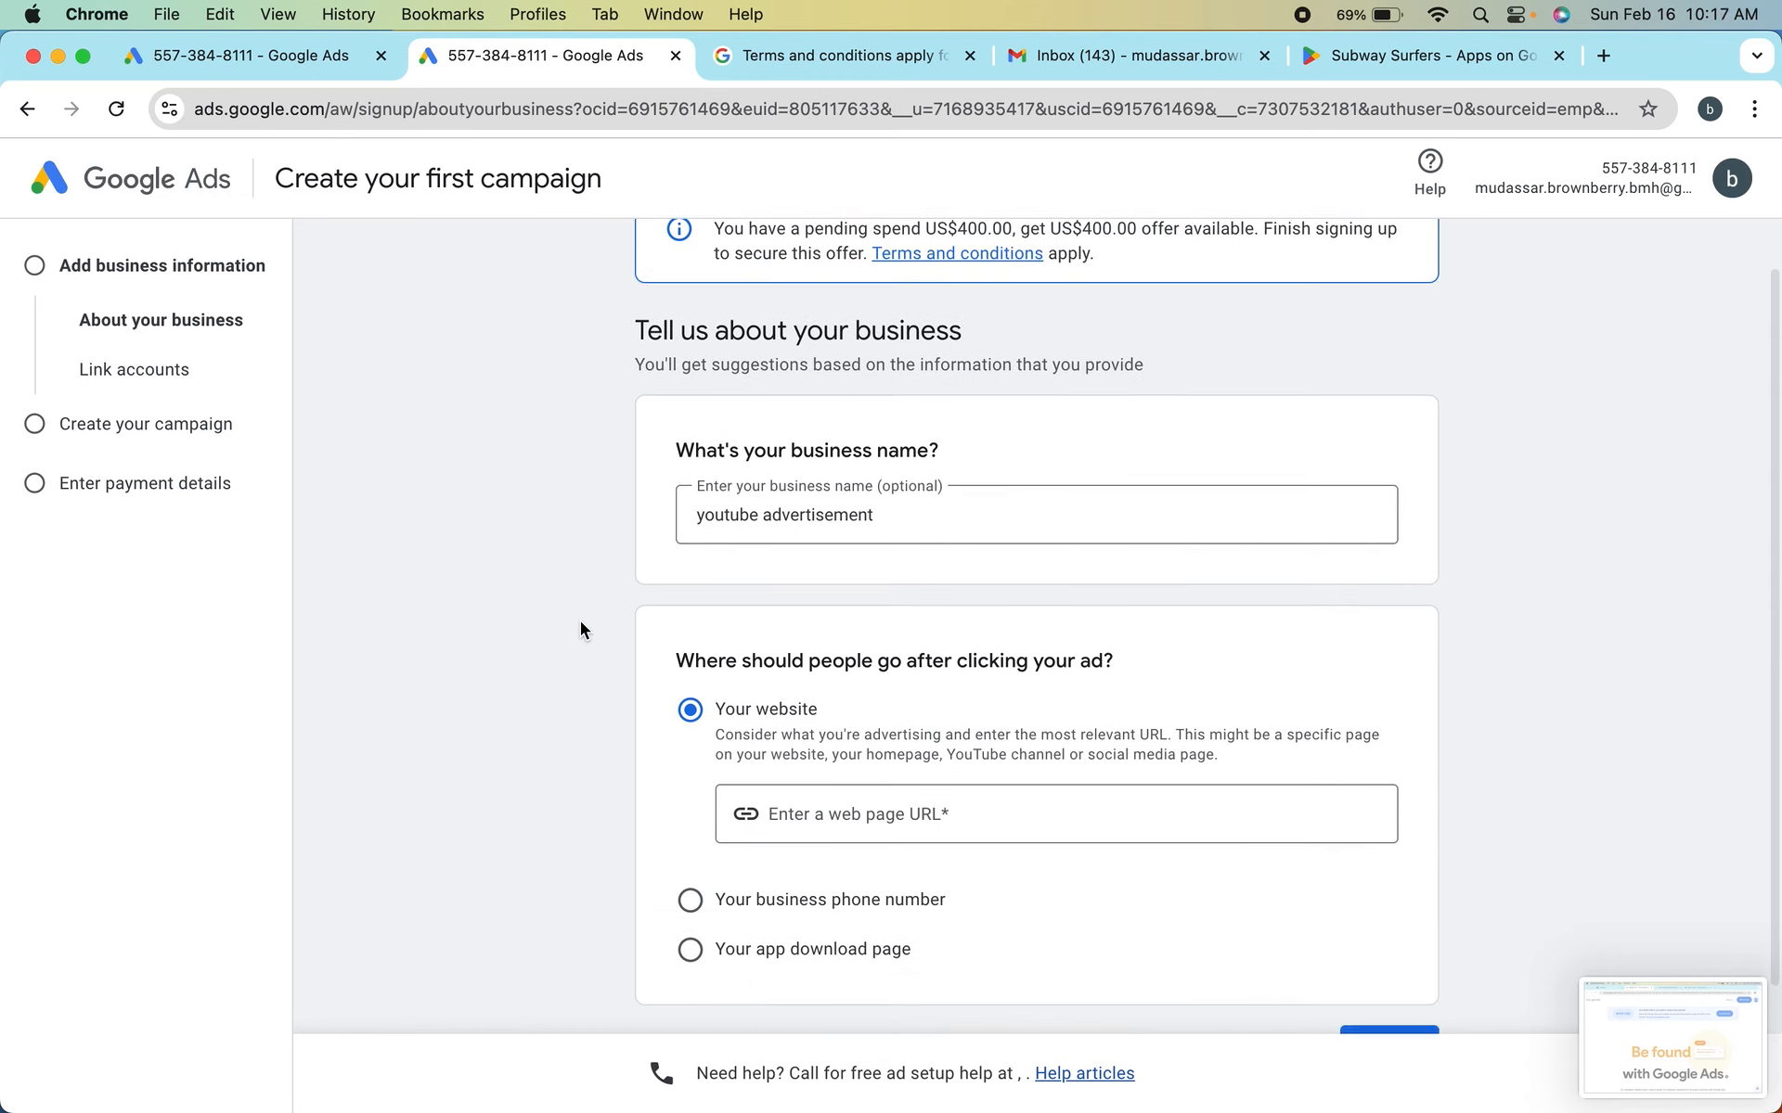
left_click(773, 659)
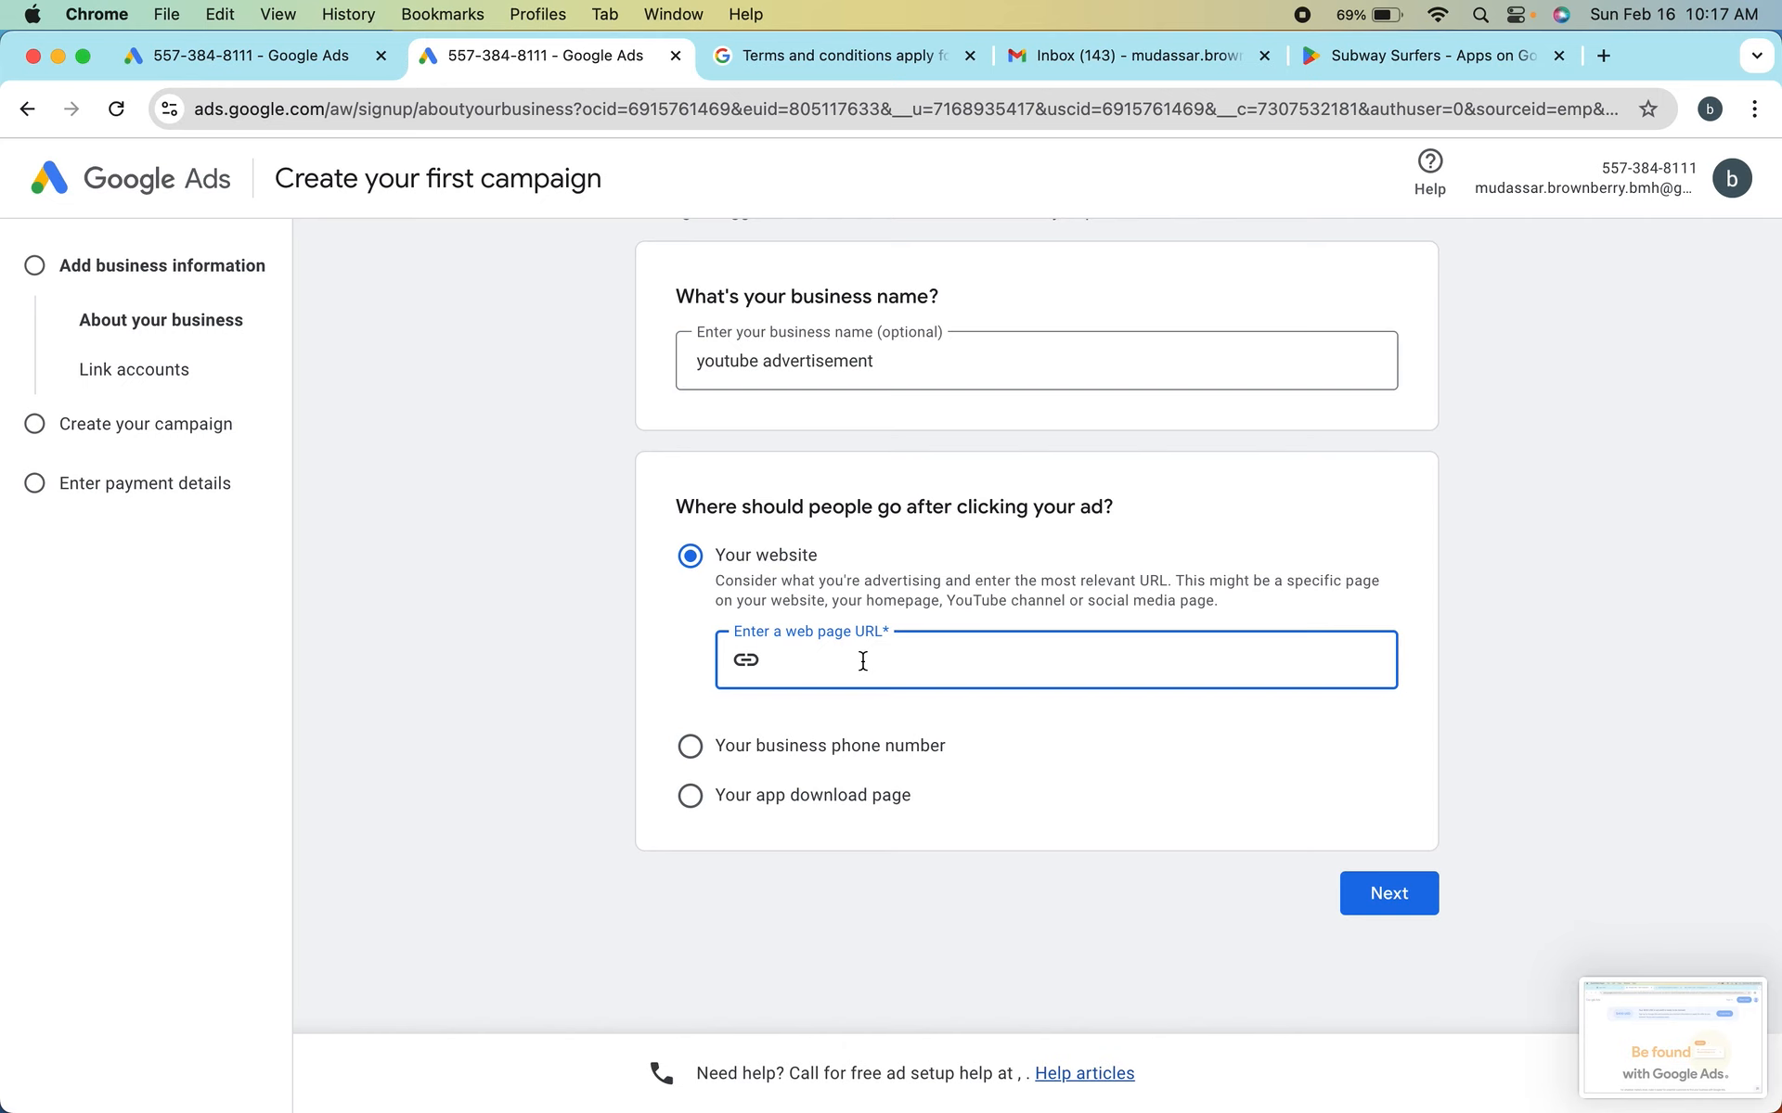
Search the web for "blogger" in a new browser tab and open Blogger.com
left_click(1603, 54)
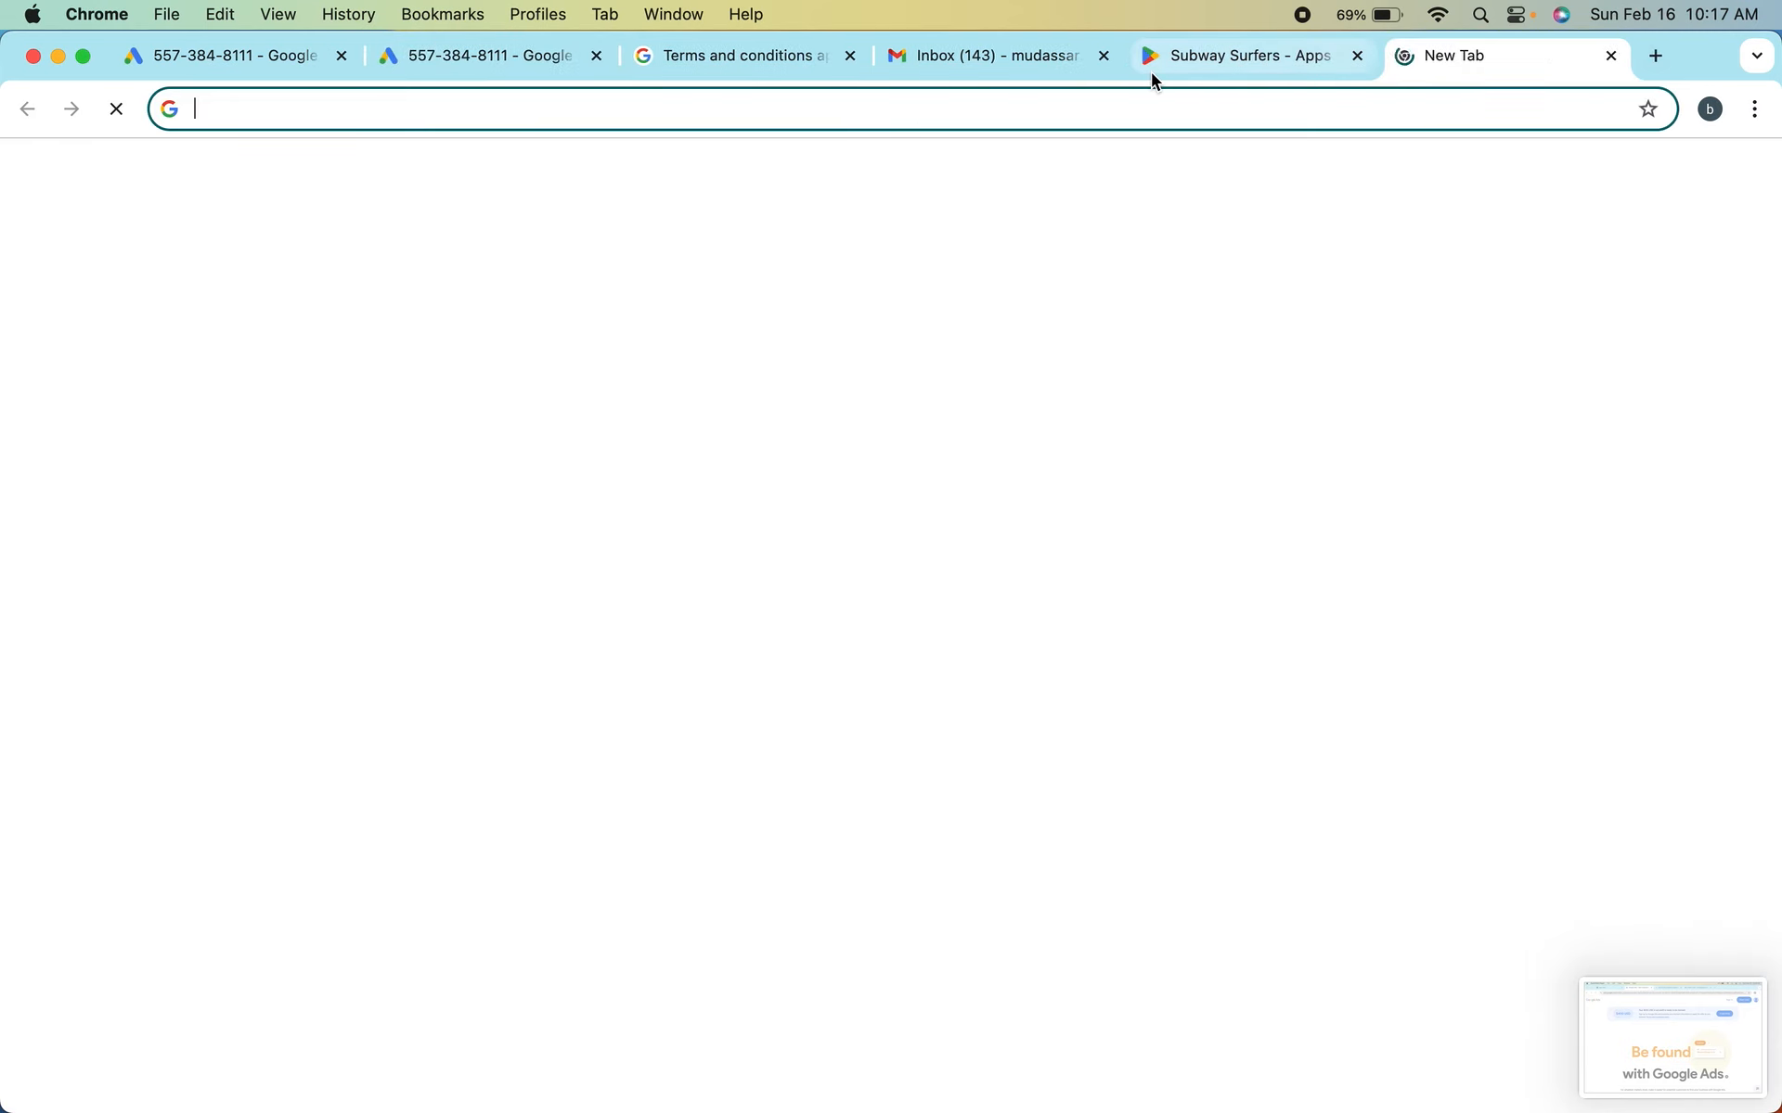
type("b")
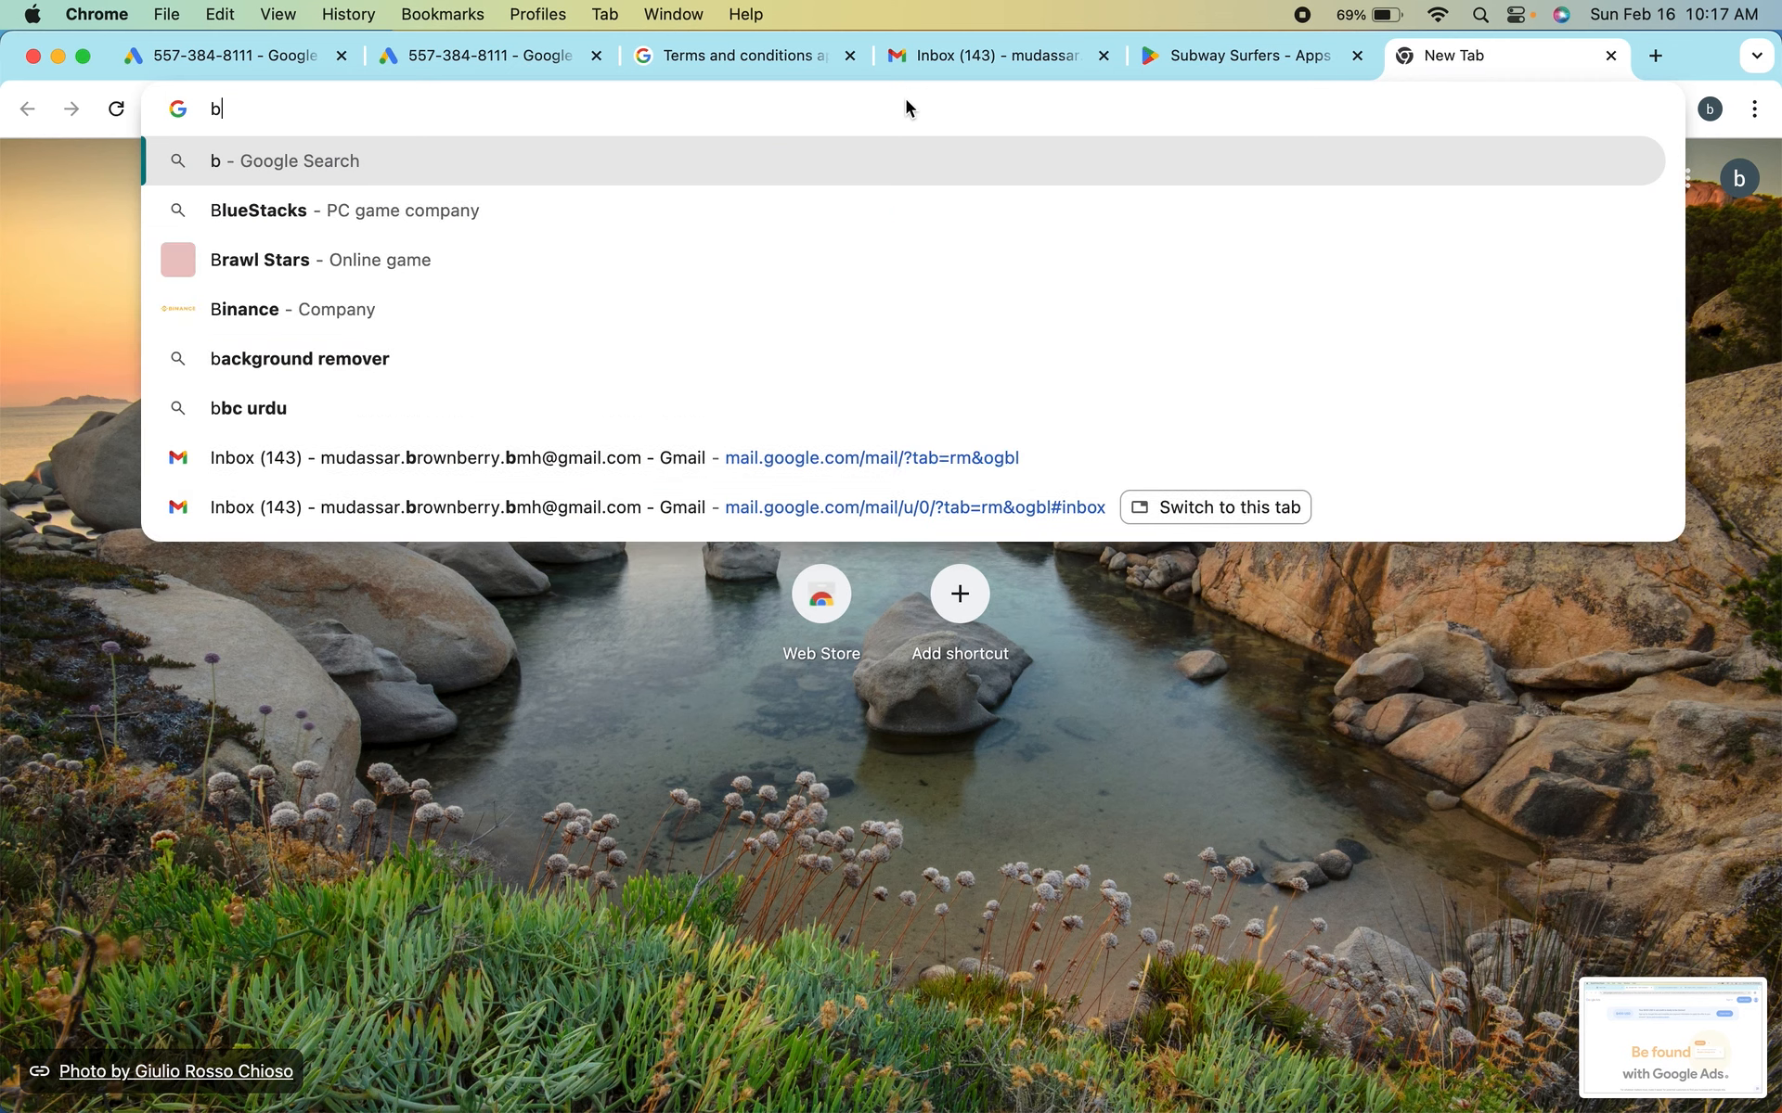
type("logger")
key("Return")
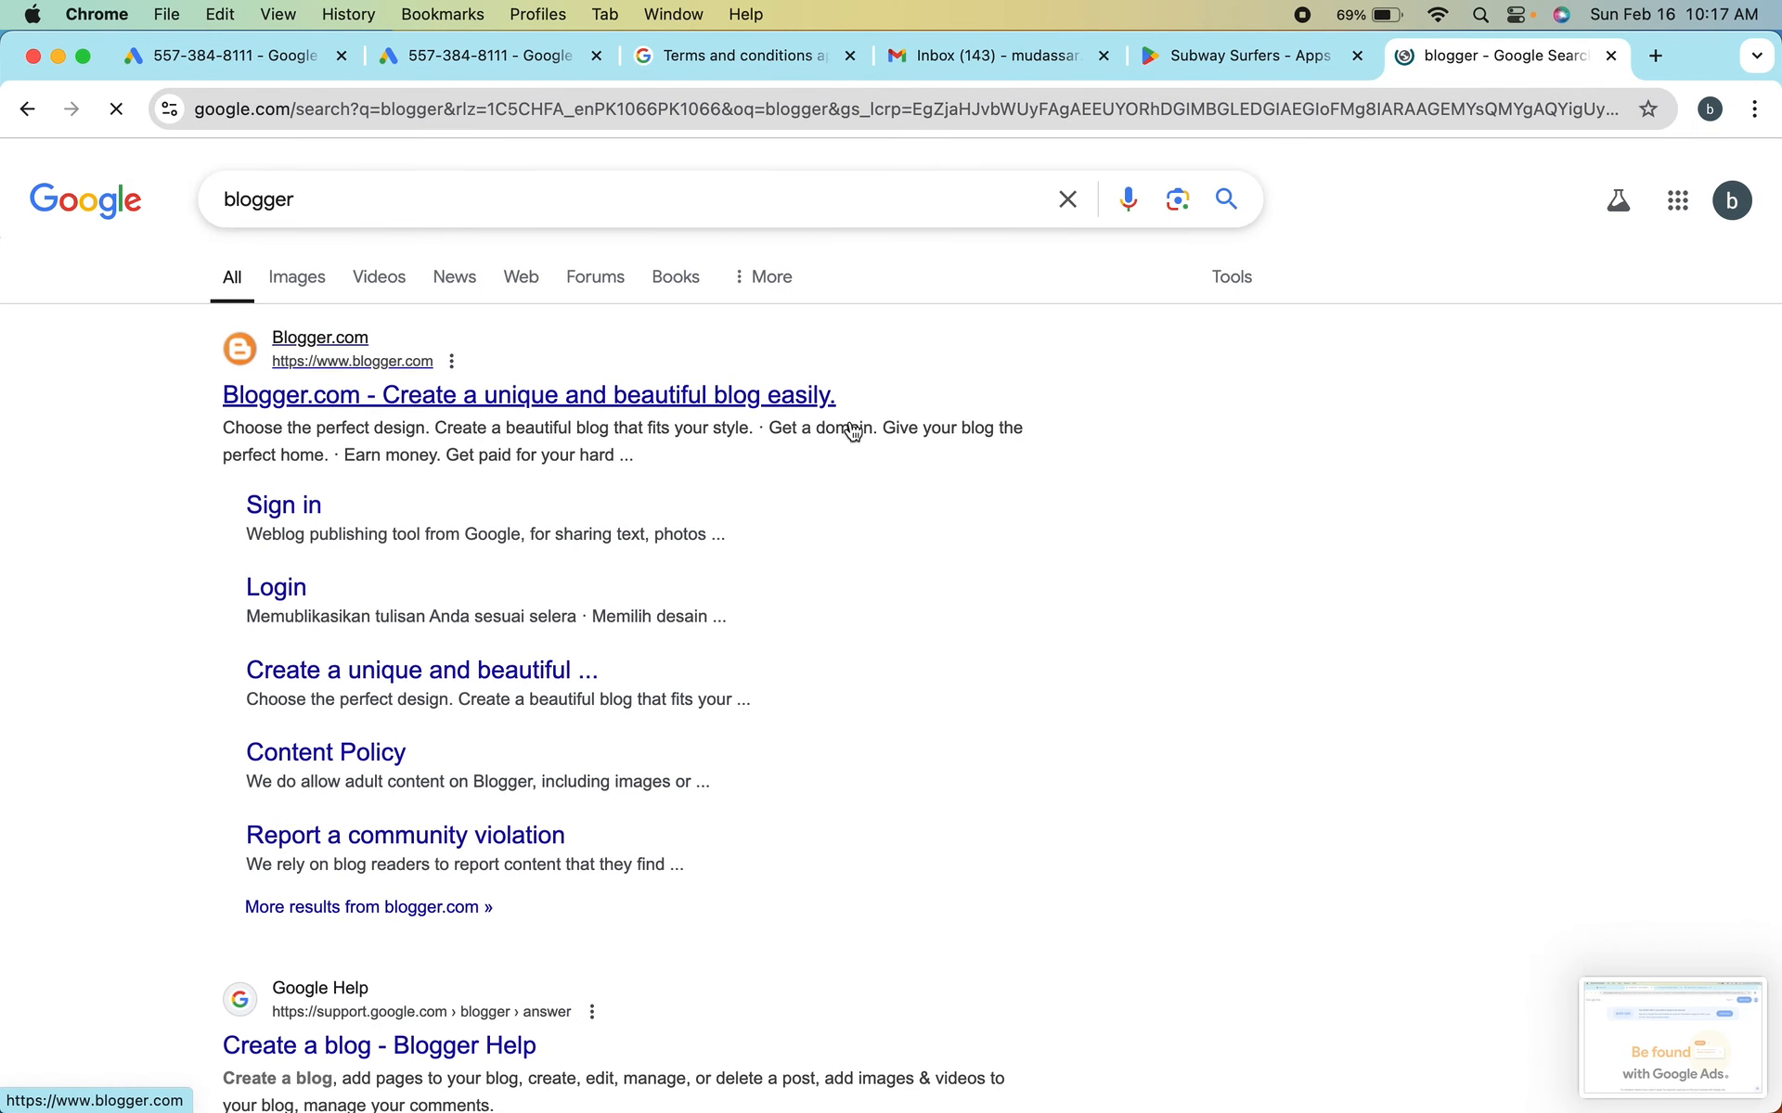
left_click(822, 349)
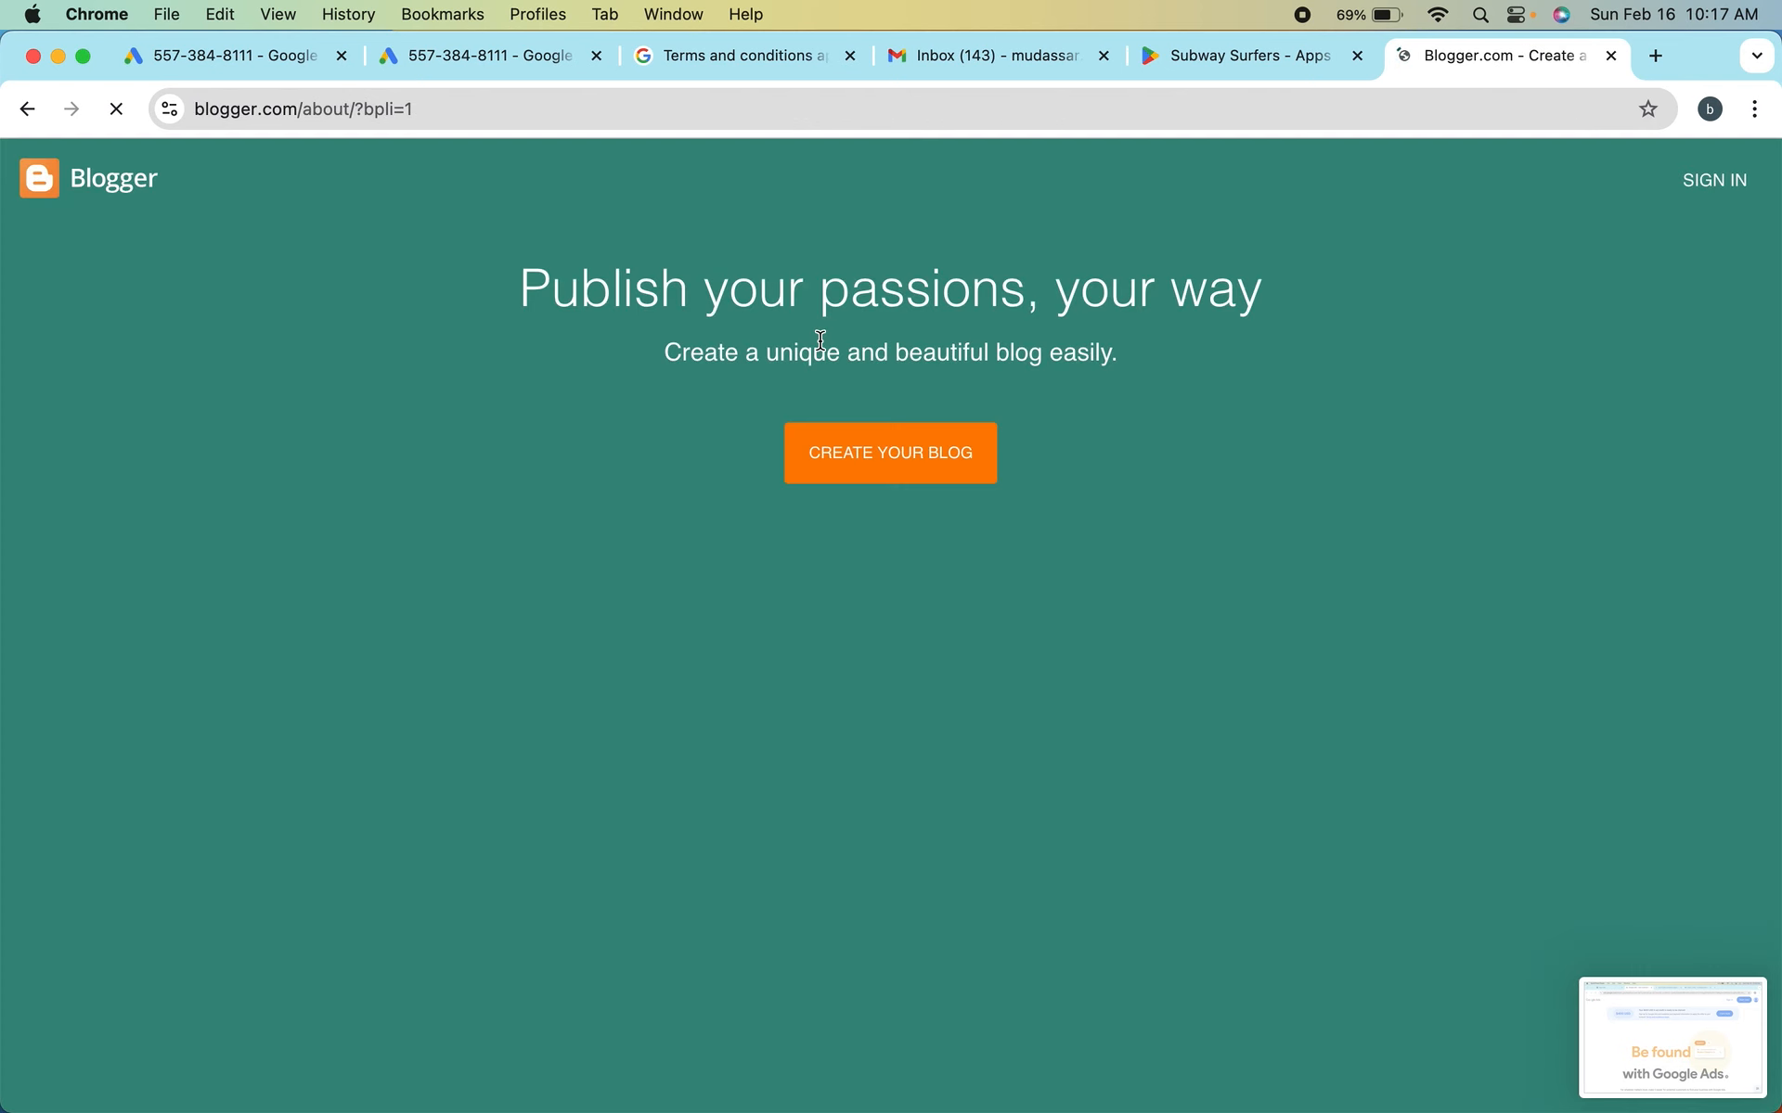
left_click(911, 458)
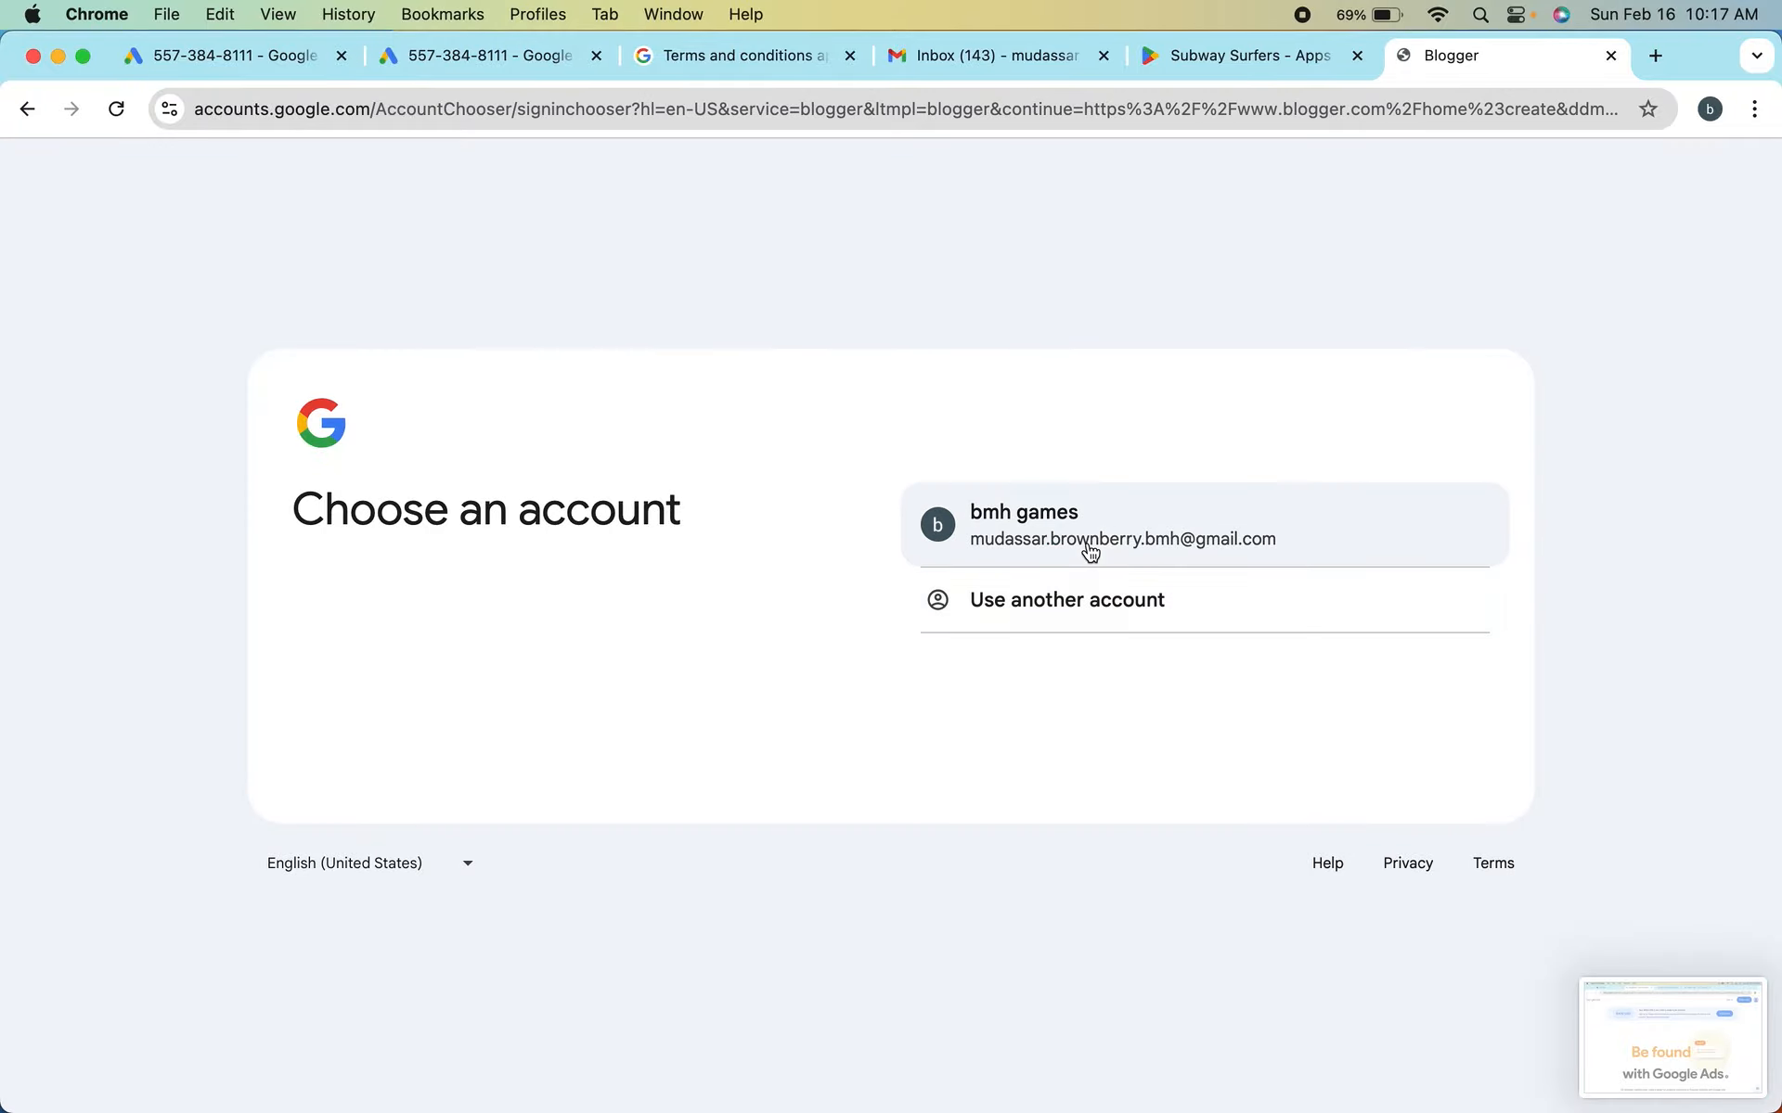
left_click(1117, 526)
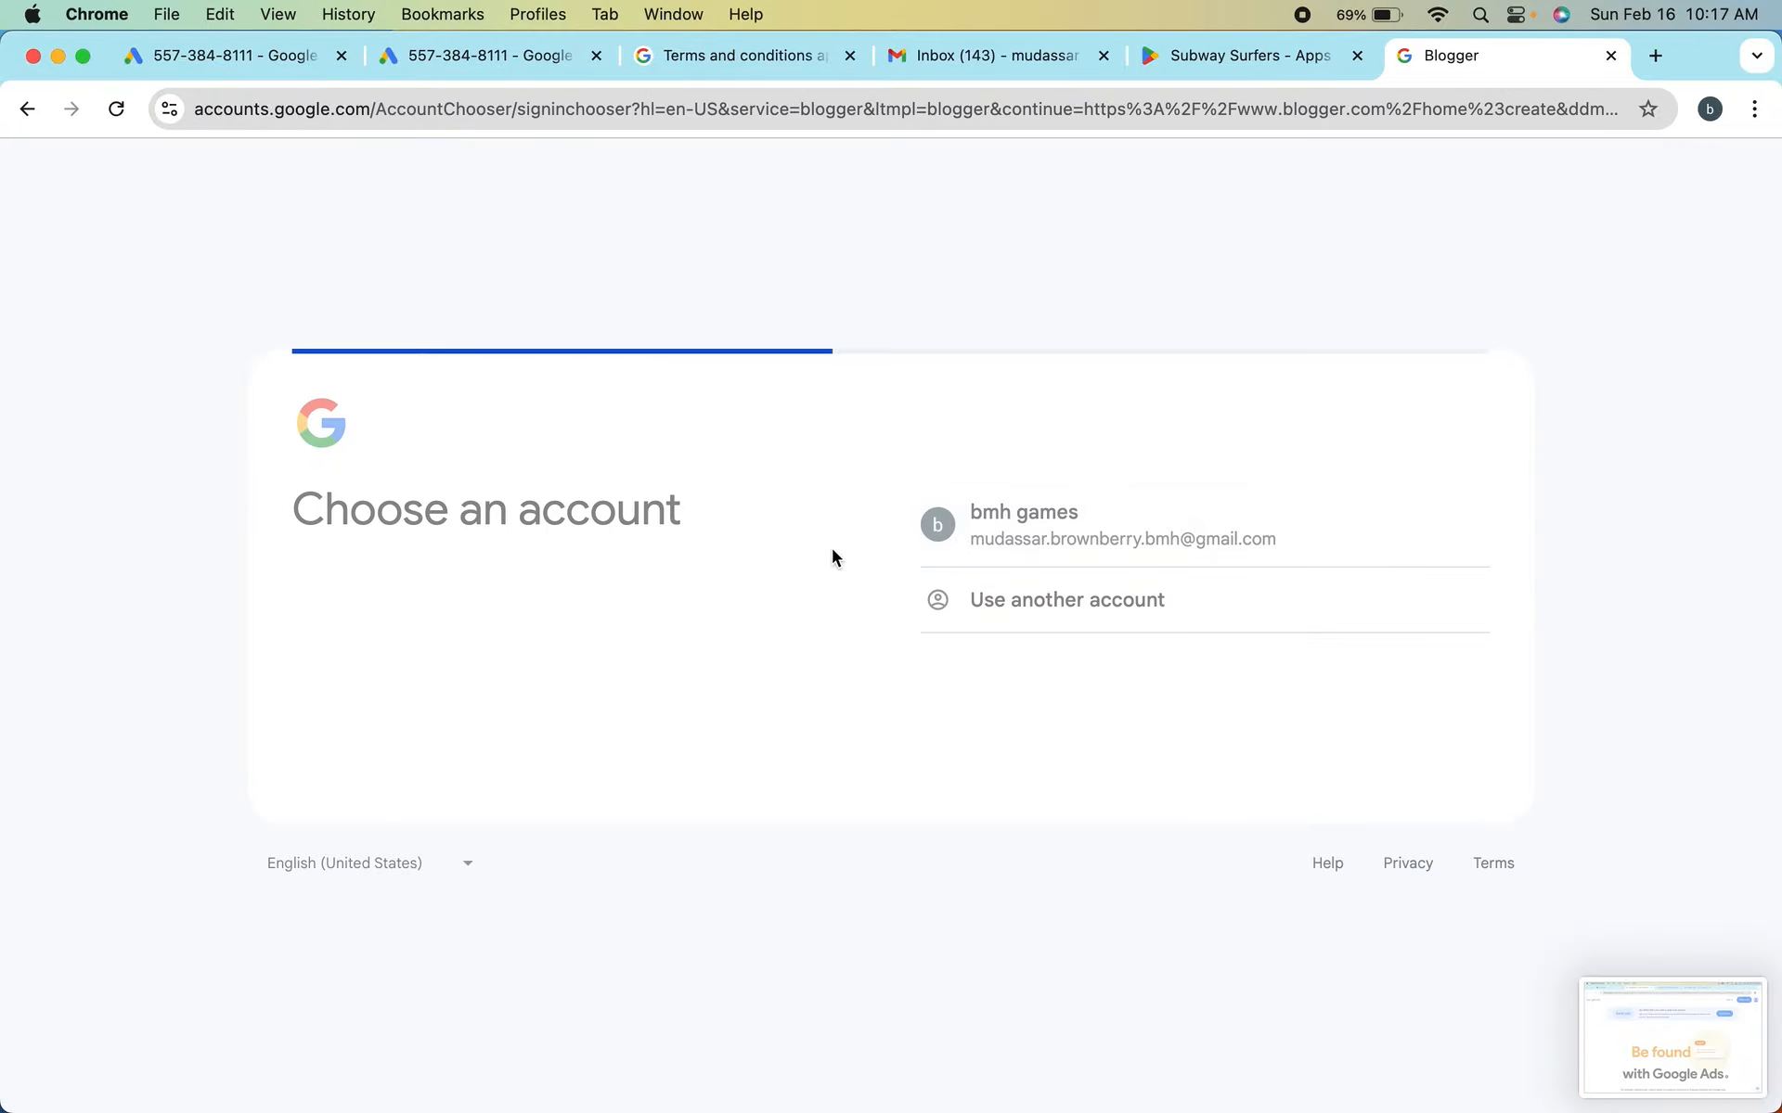
left_click(1006, 588)
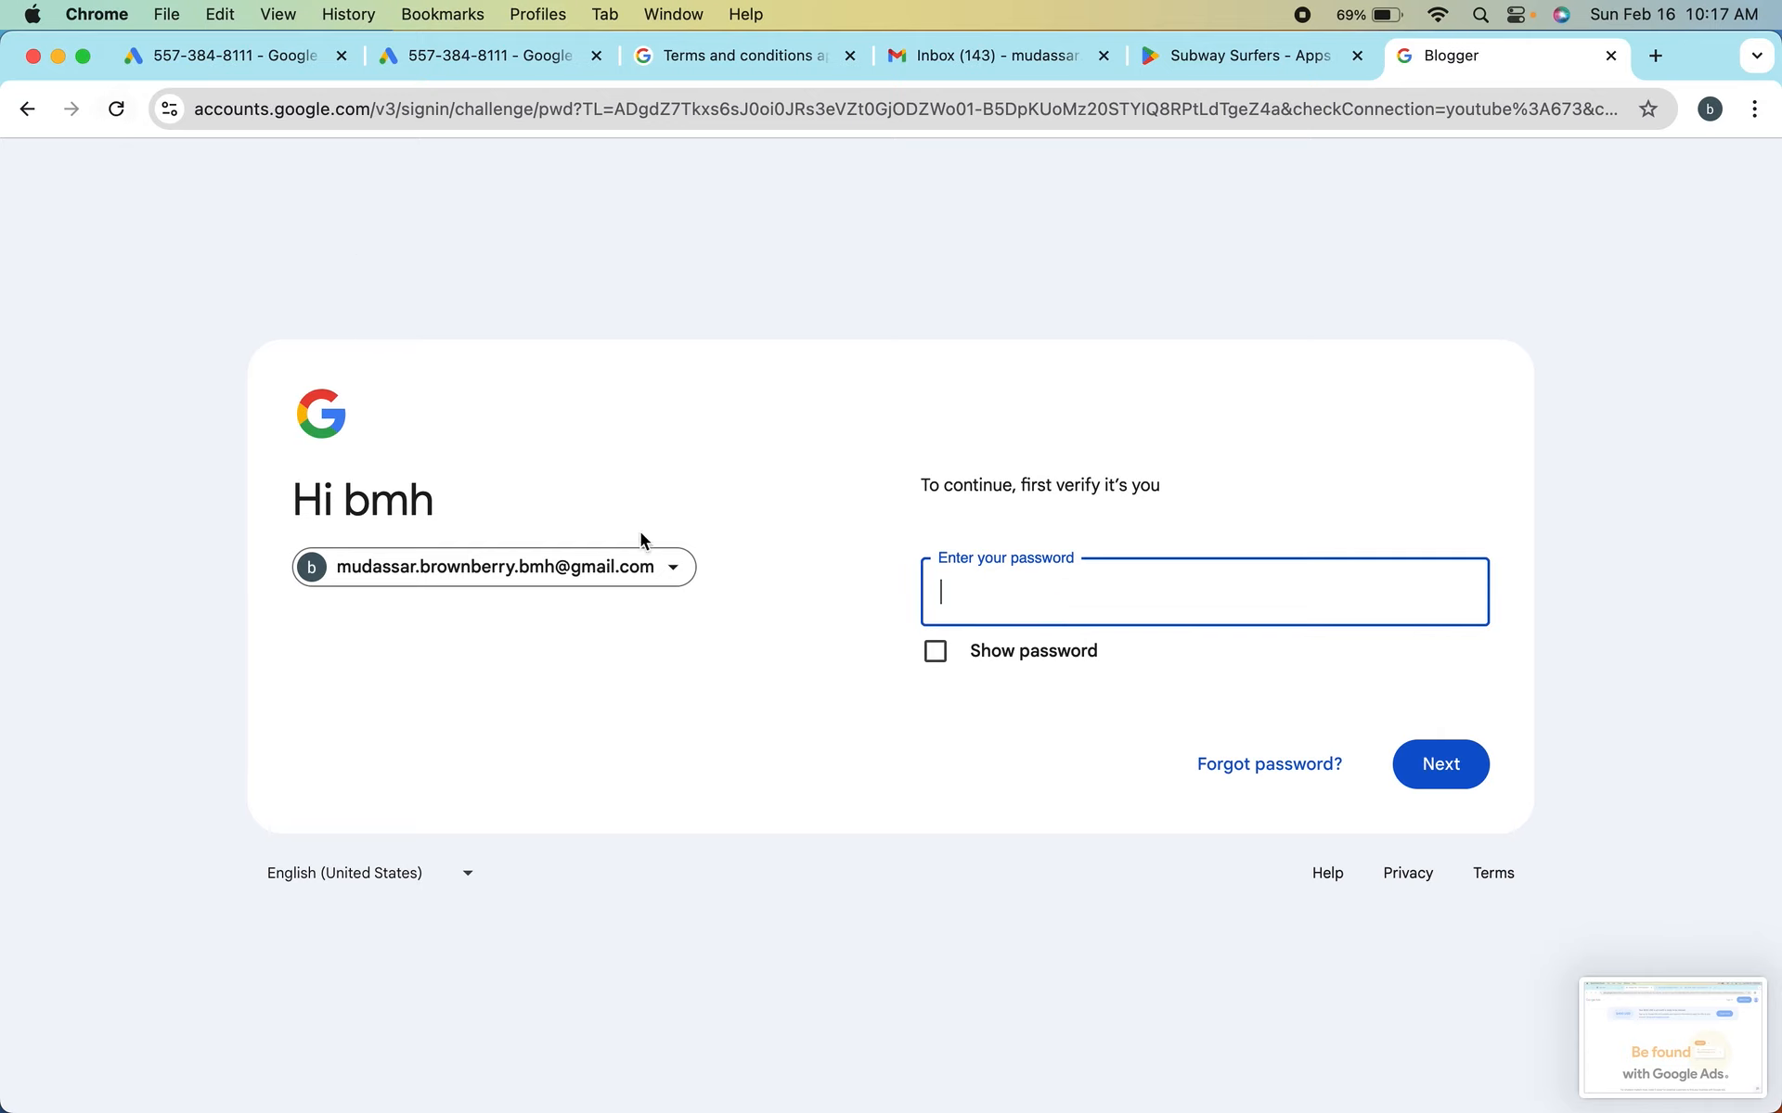
left_click(30, 111)
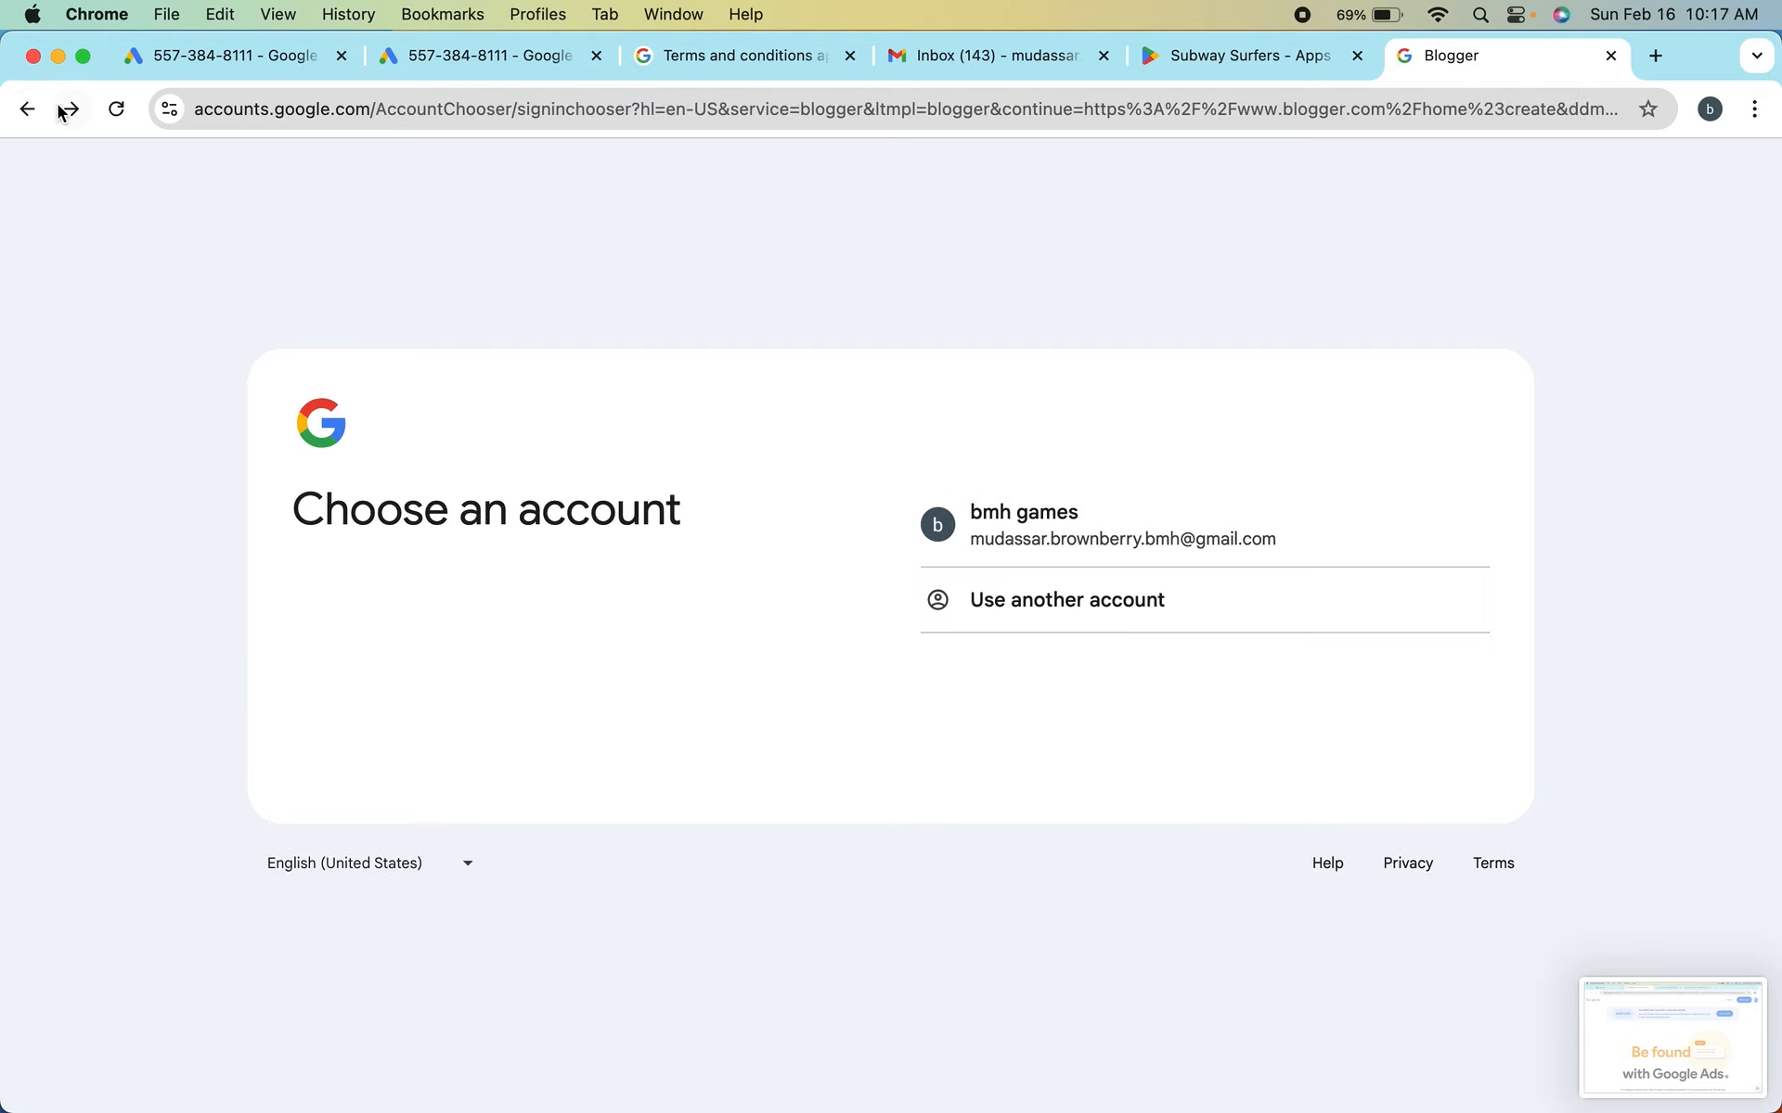
left_click(26, 109)
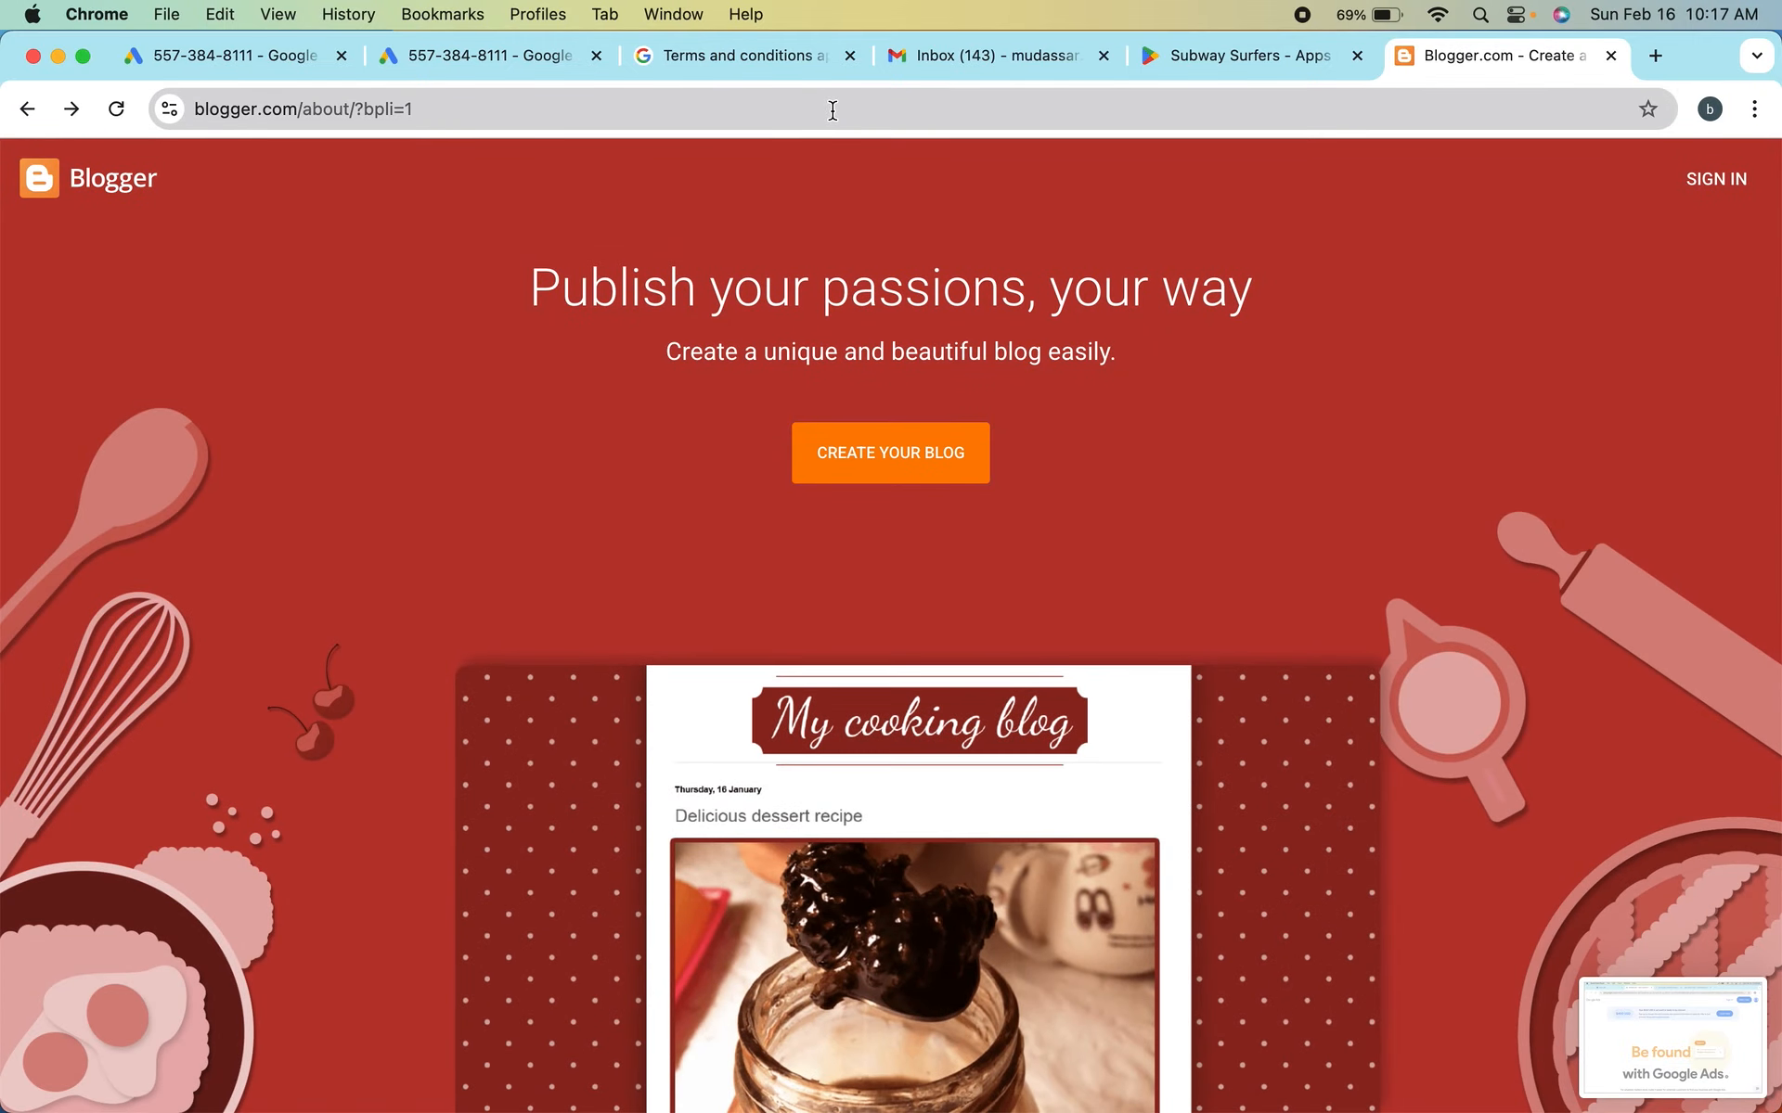
left_click(833, 110)
key("super+c")
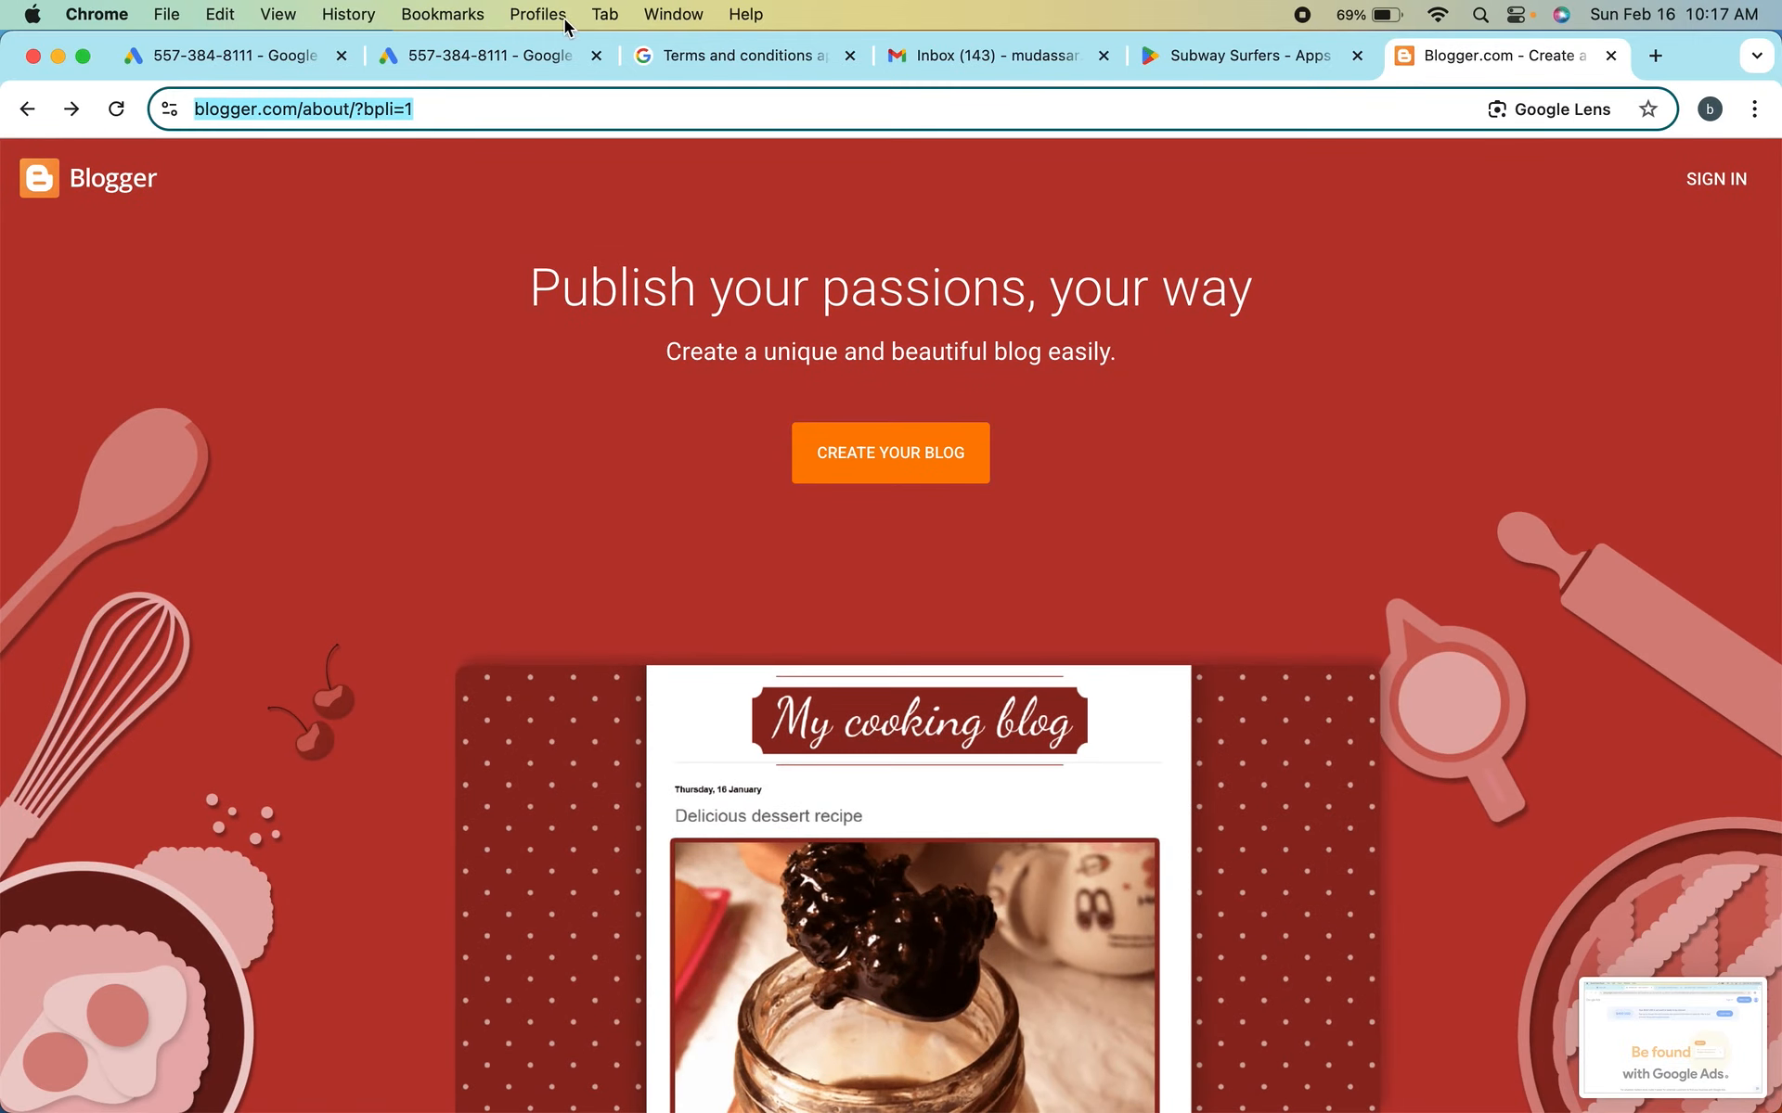
left_click(496, 55)
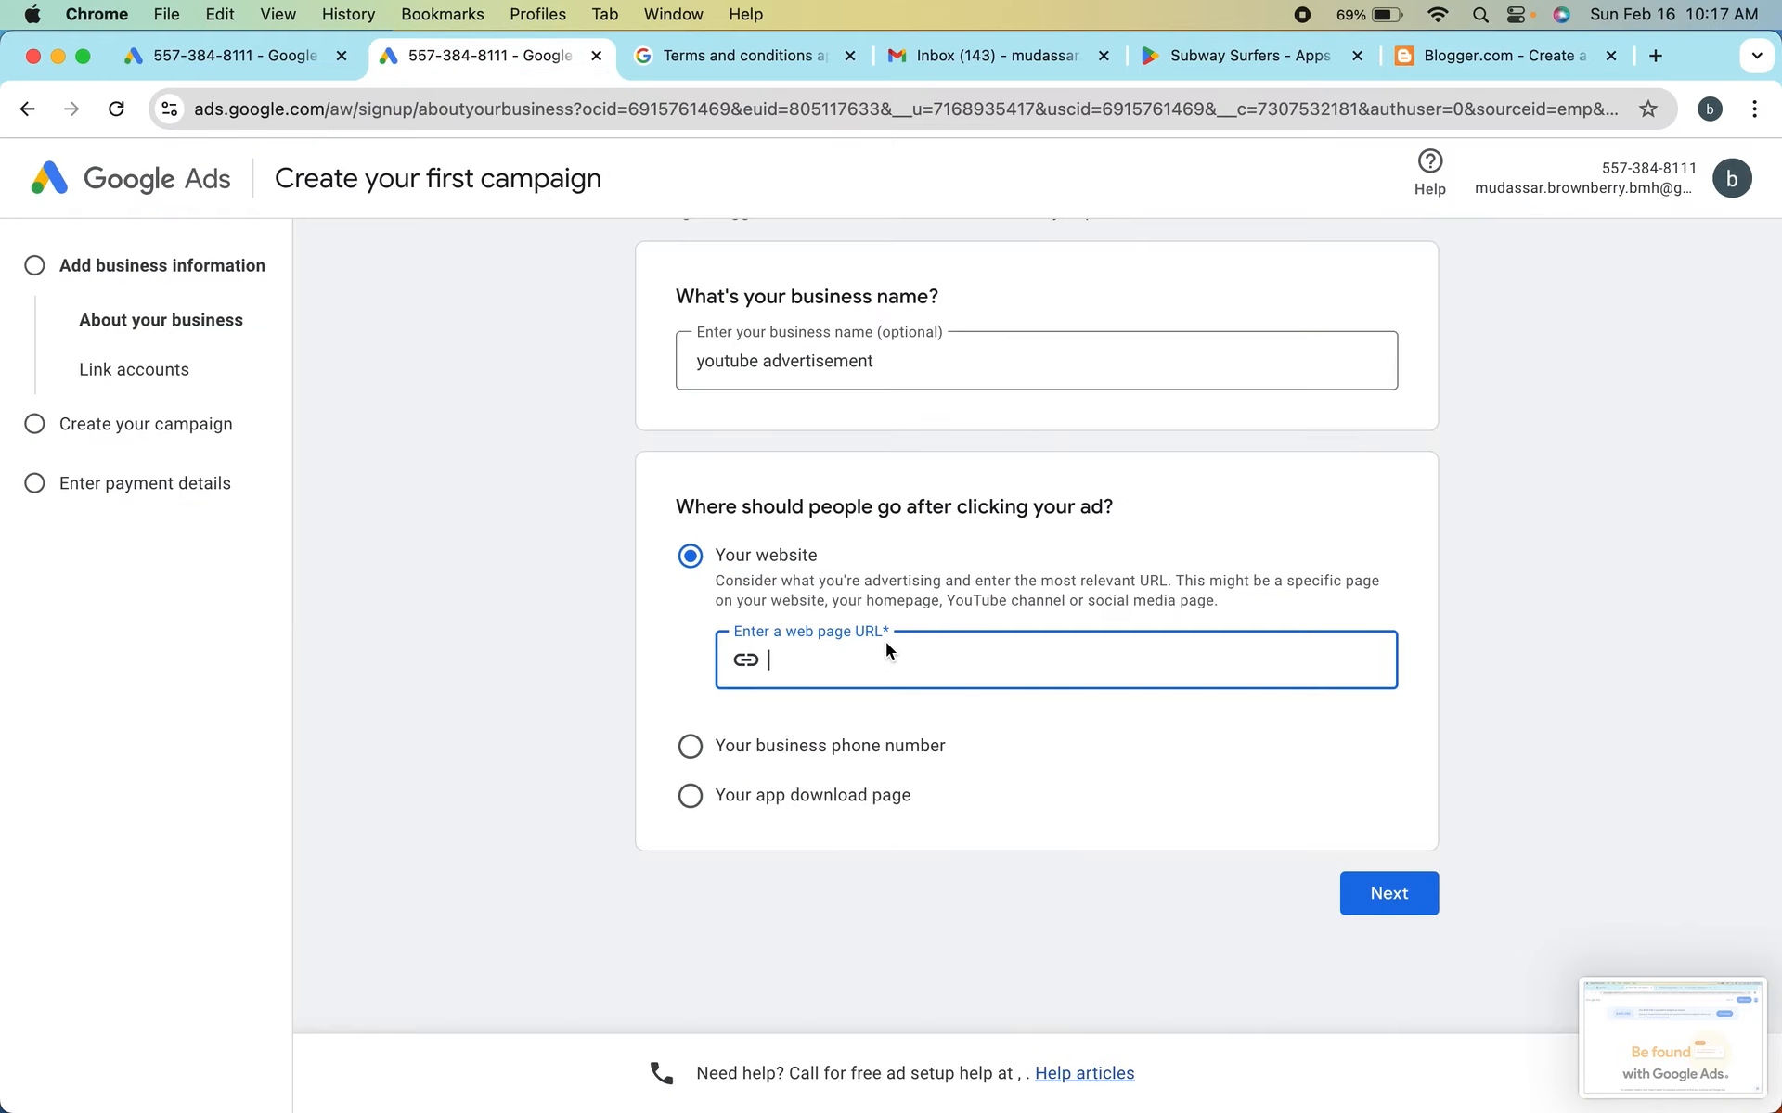
key("super+v")
left_click(1411, 897)
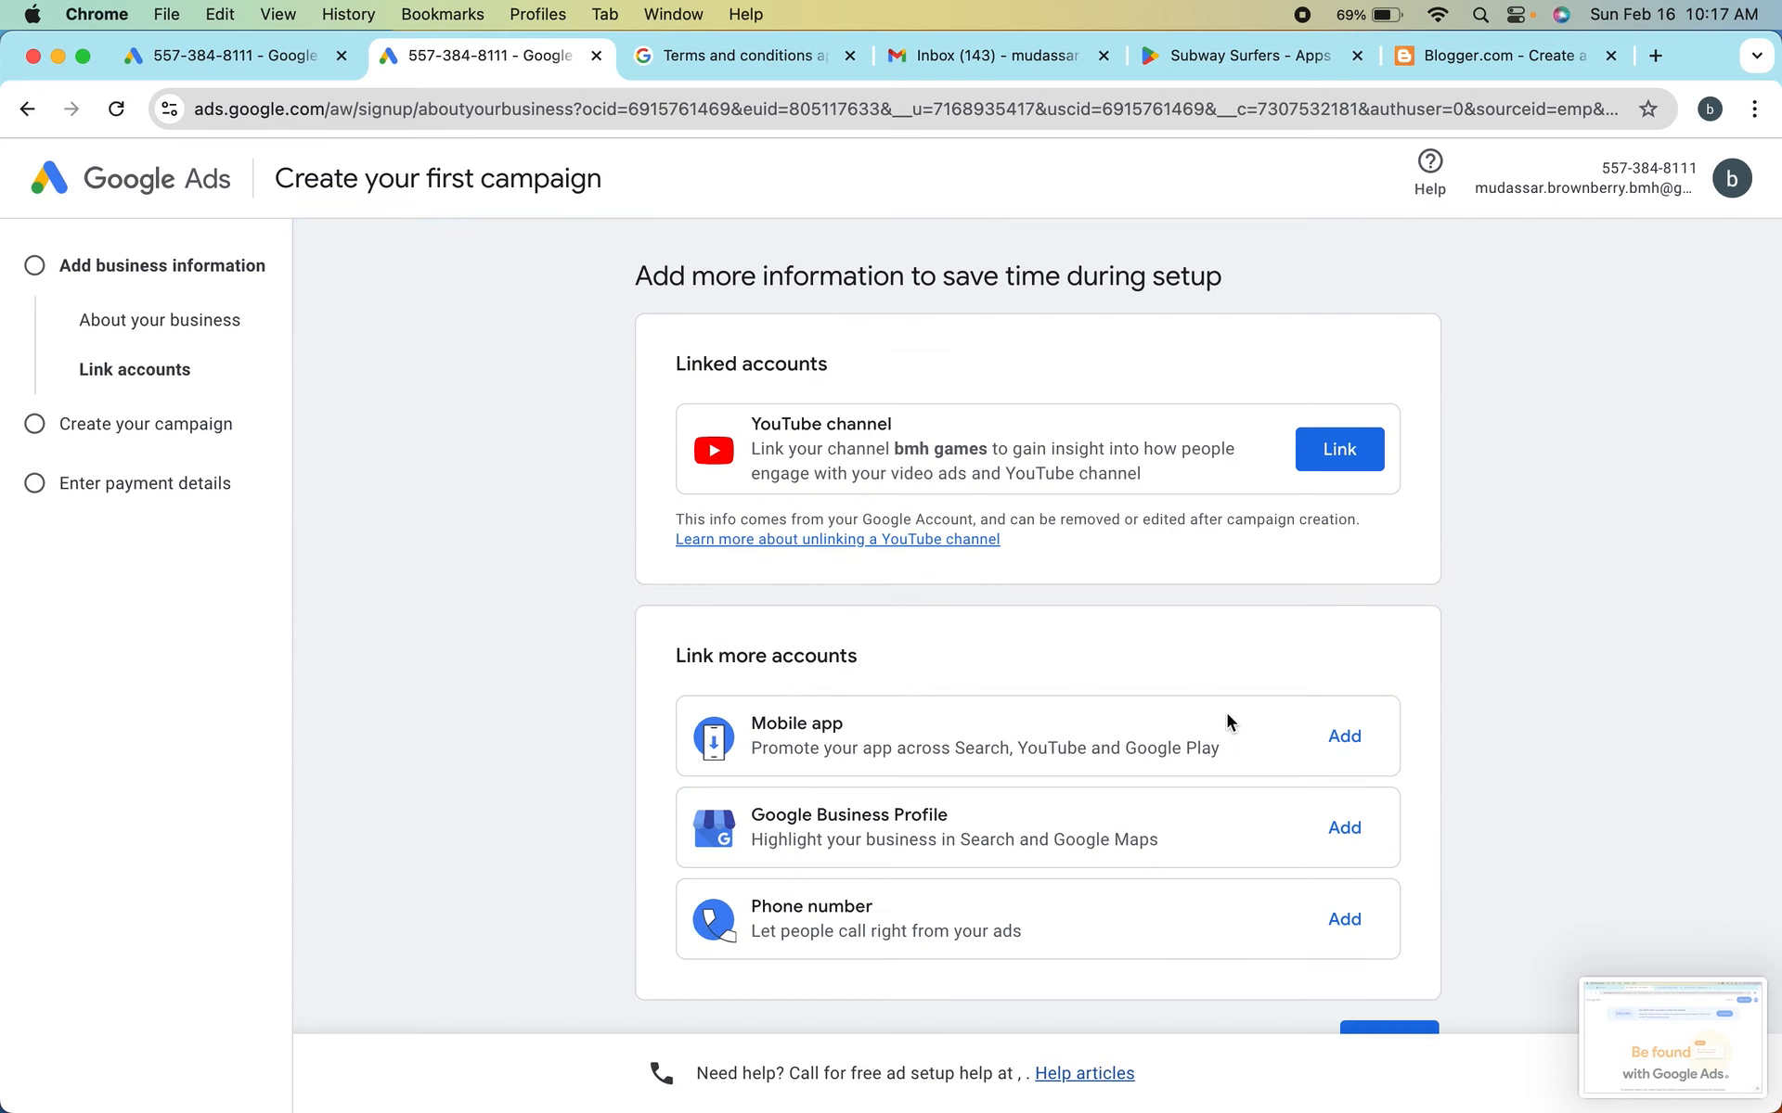
scroll(1227, 722, "down", 3)
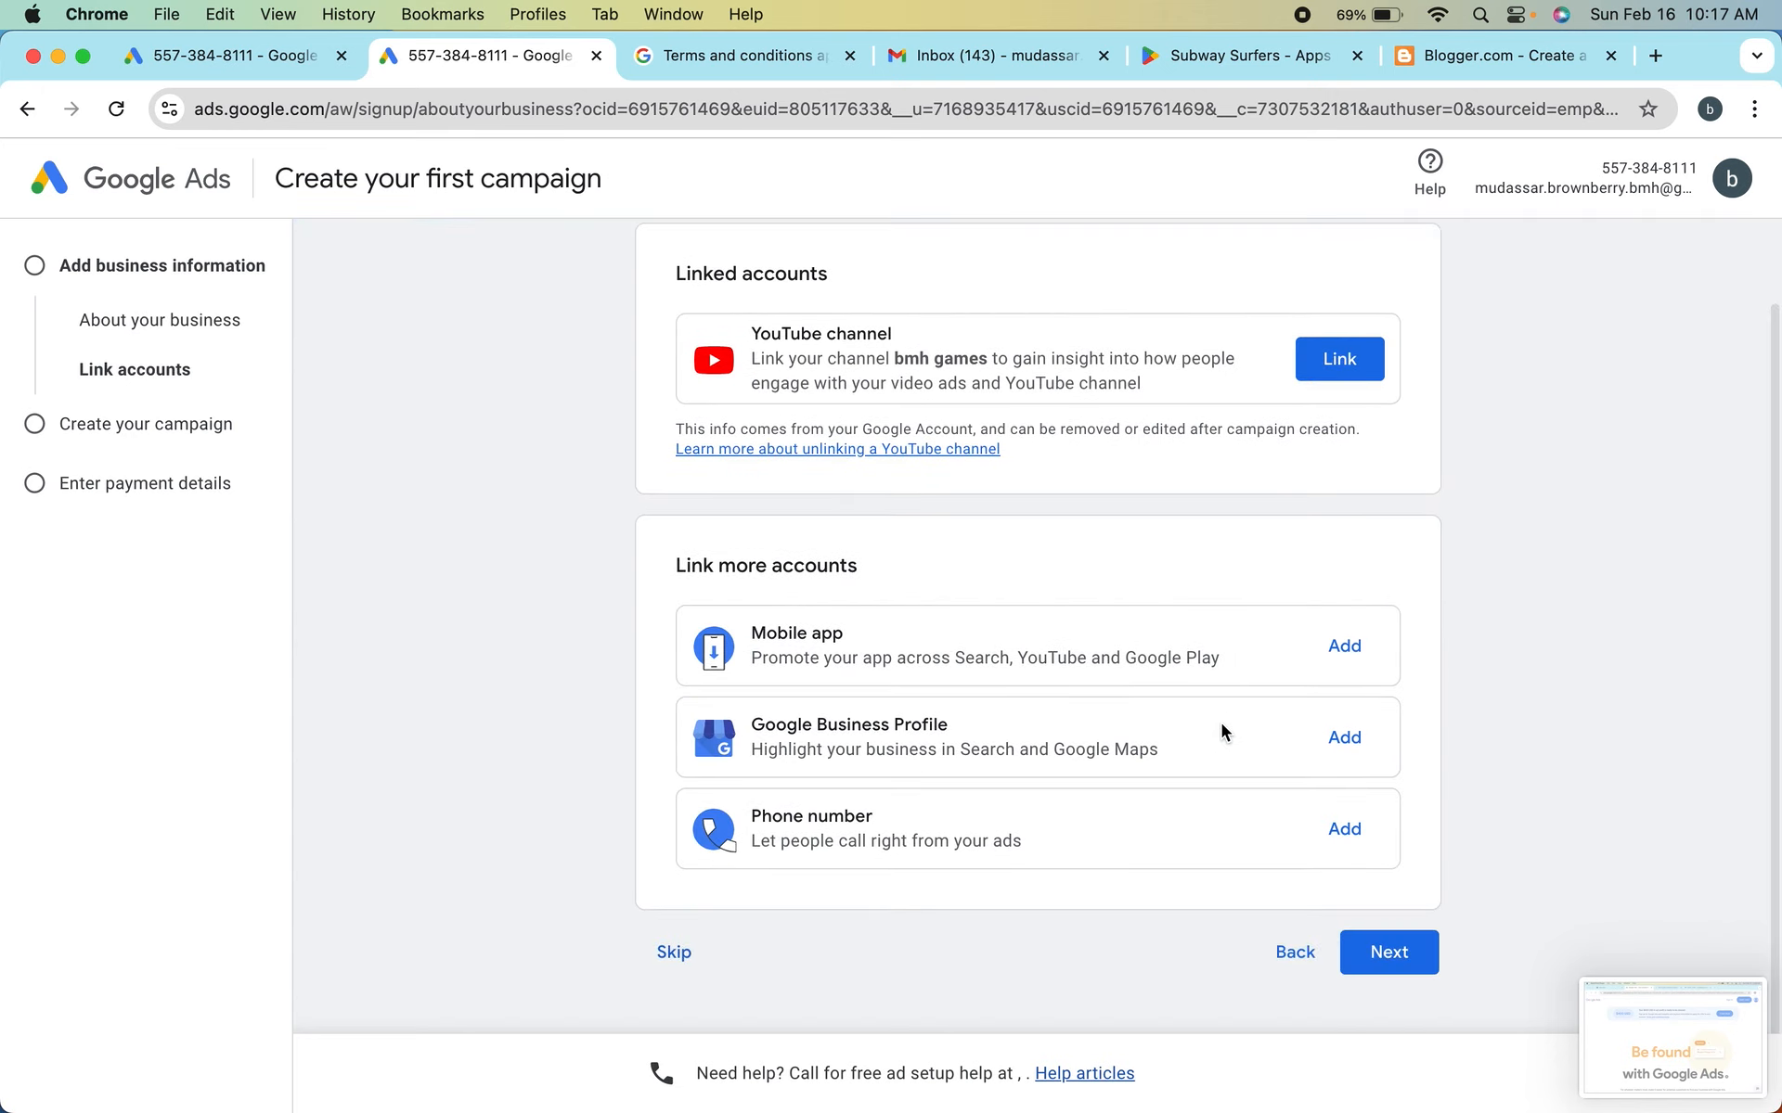
Return to the business details and clear the Blogger address from the web page URL
left_click(1267, 961)
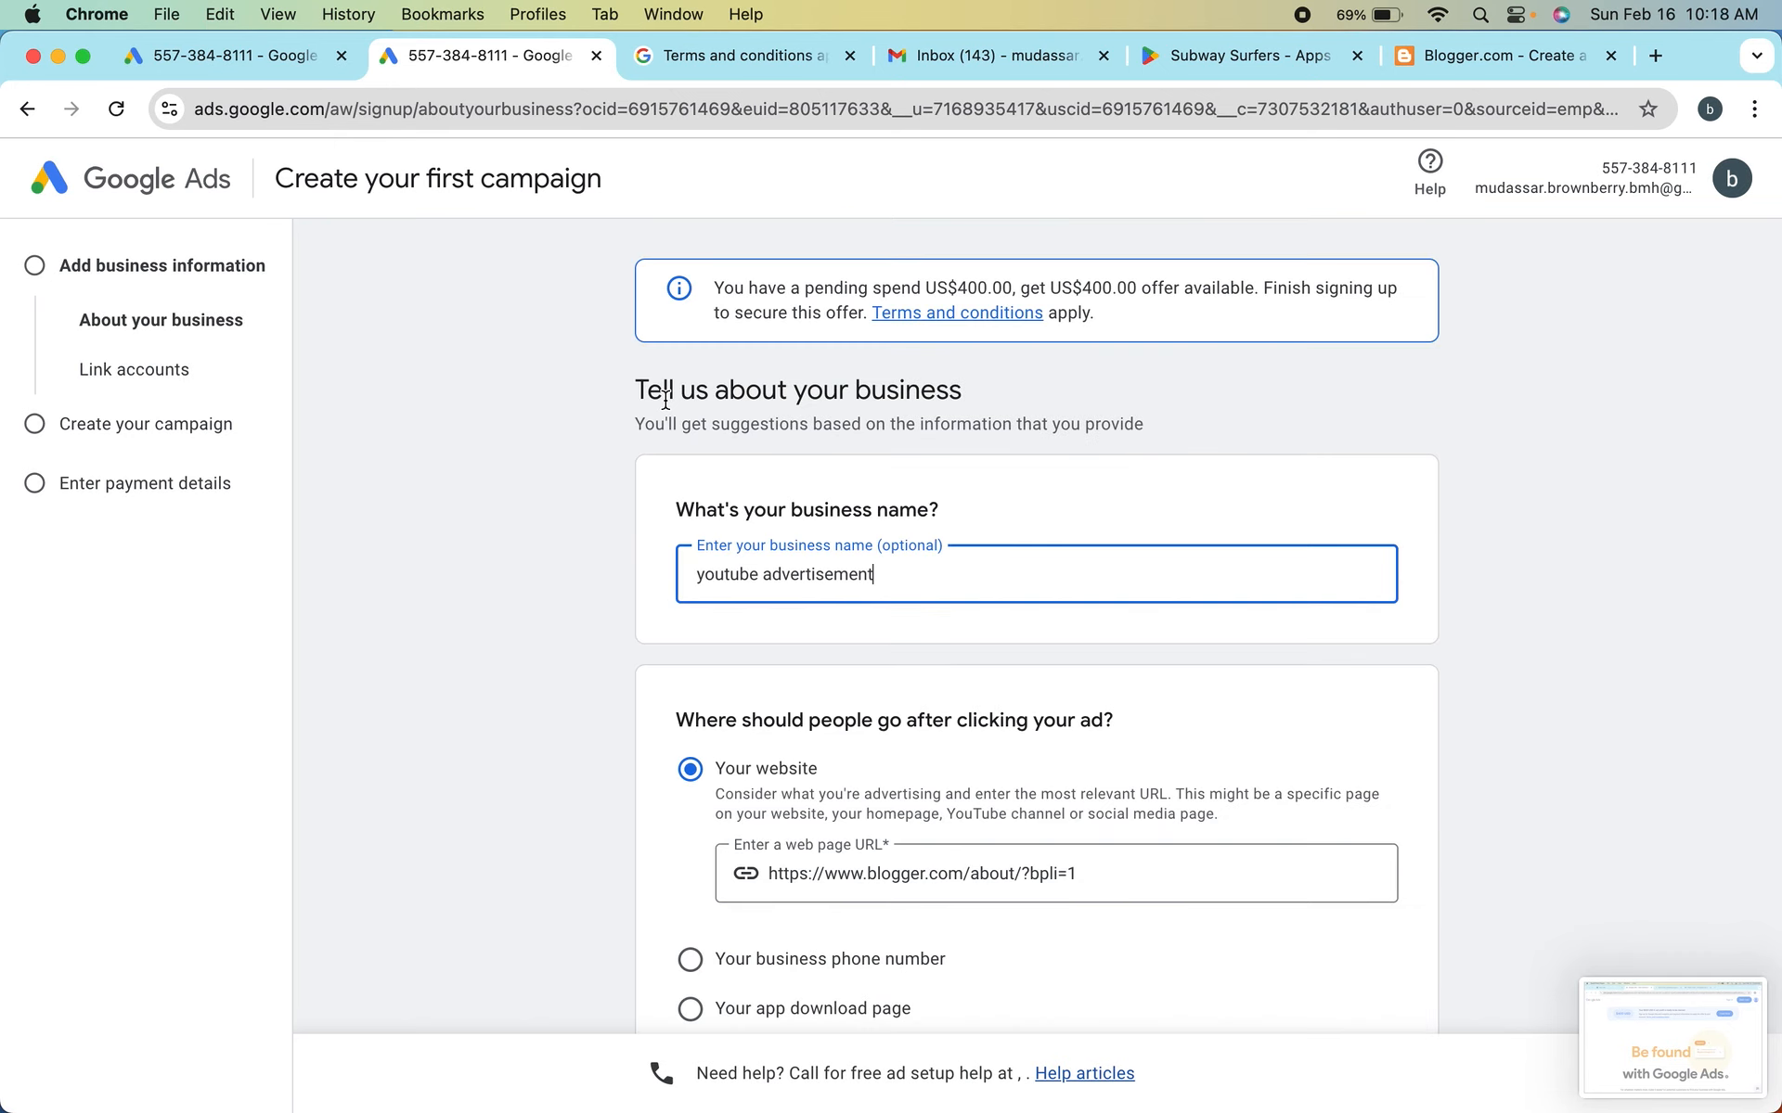
triple_click(860, 878)
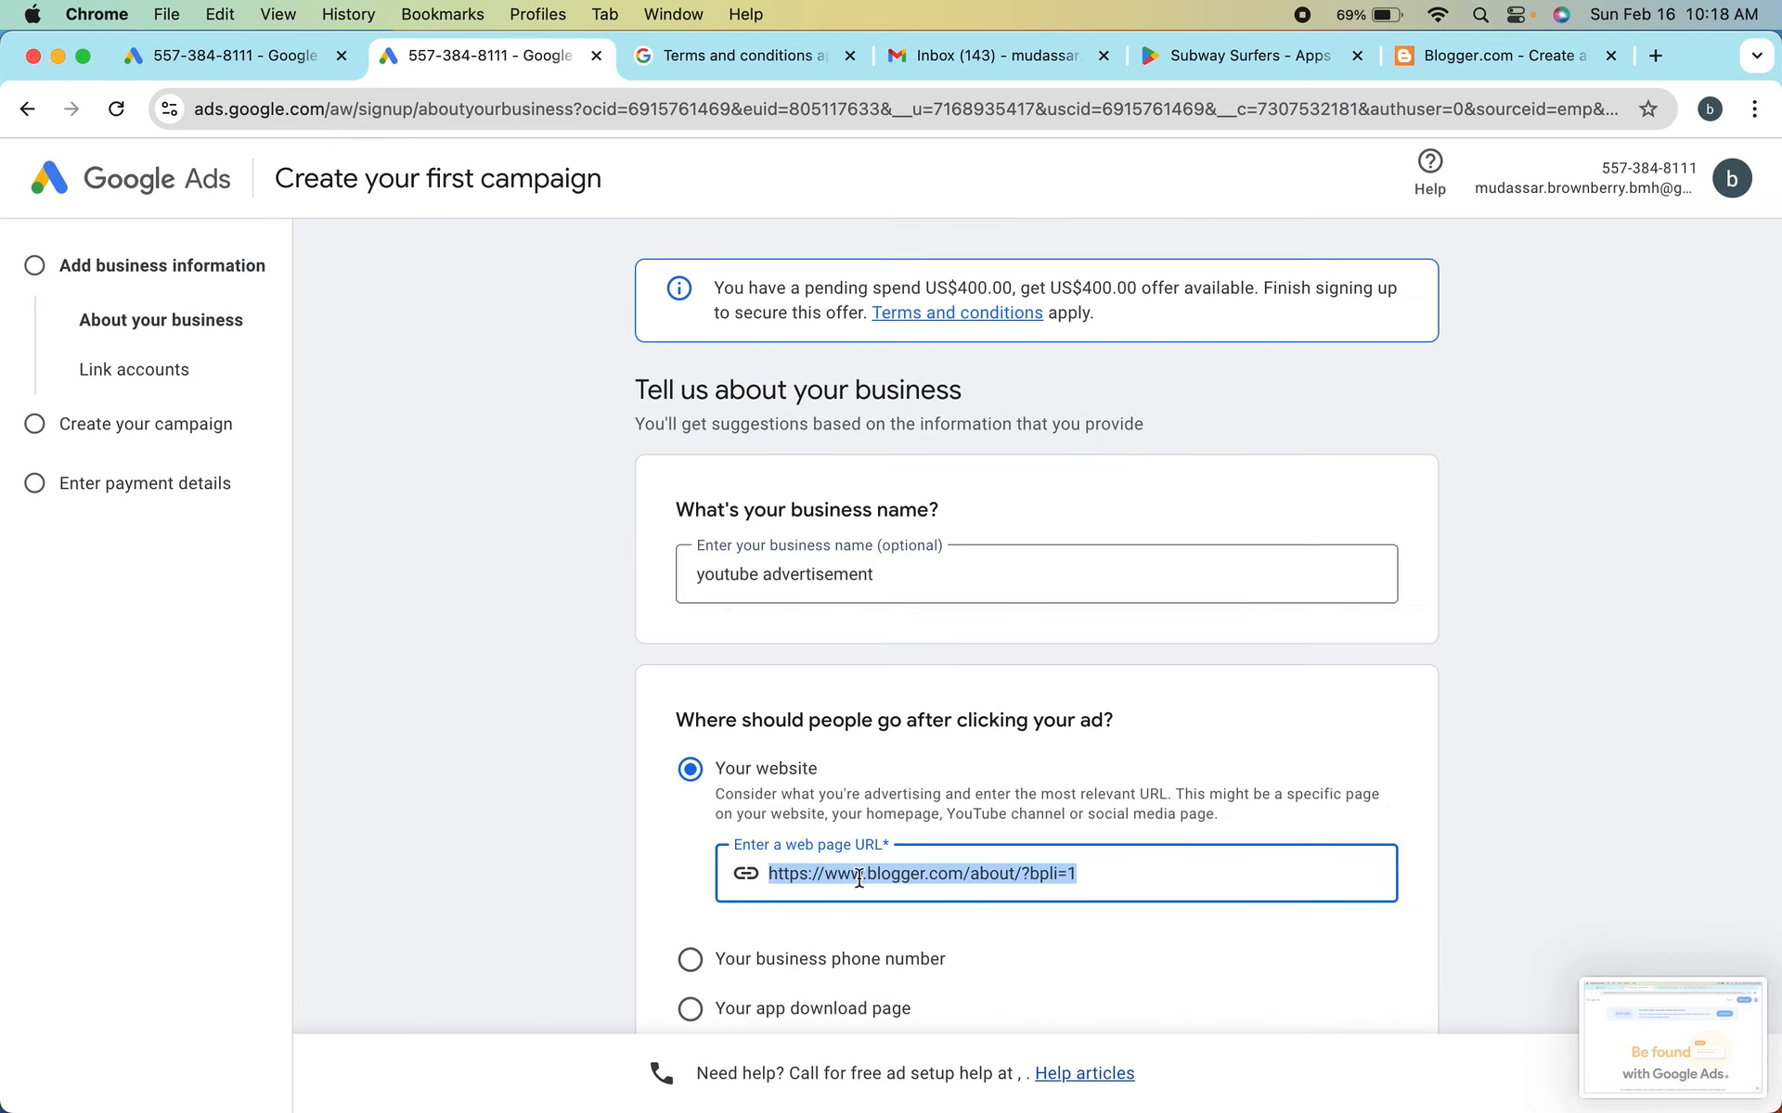
key("BackSpace")
left_click(623, 777)
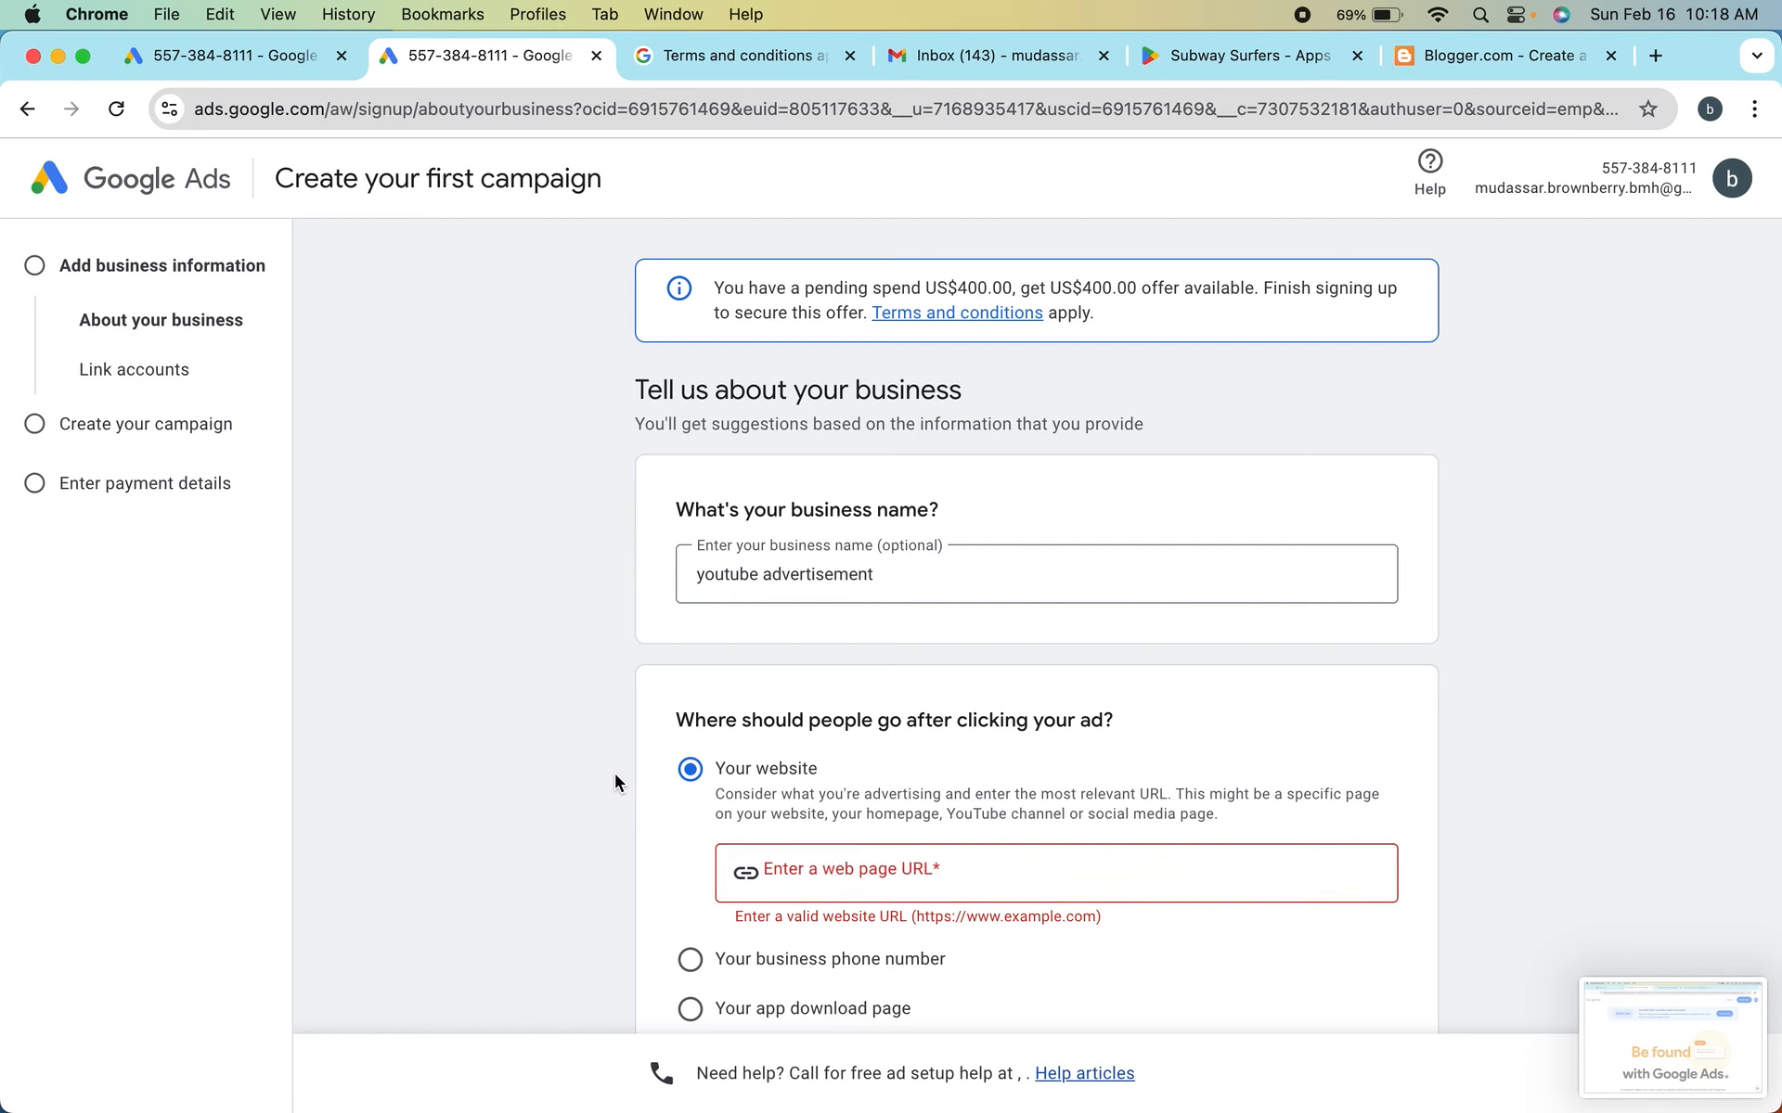
left_click(779, 858)
scroll(807, 870, "down", 2)
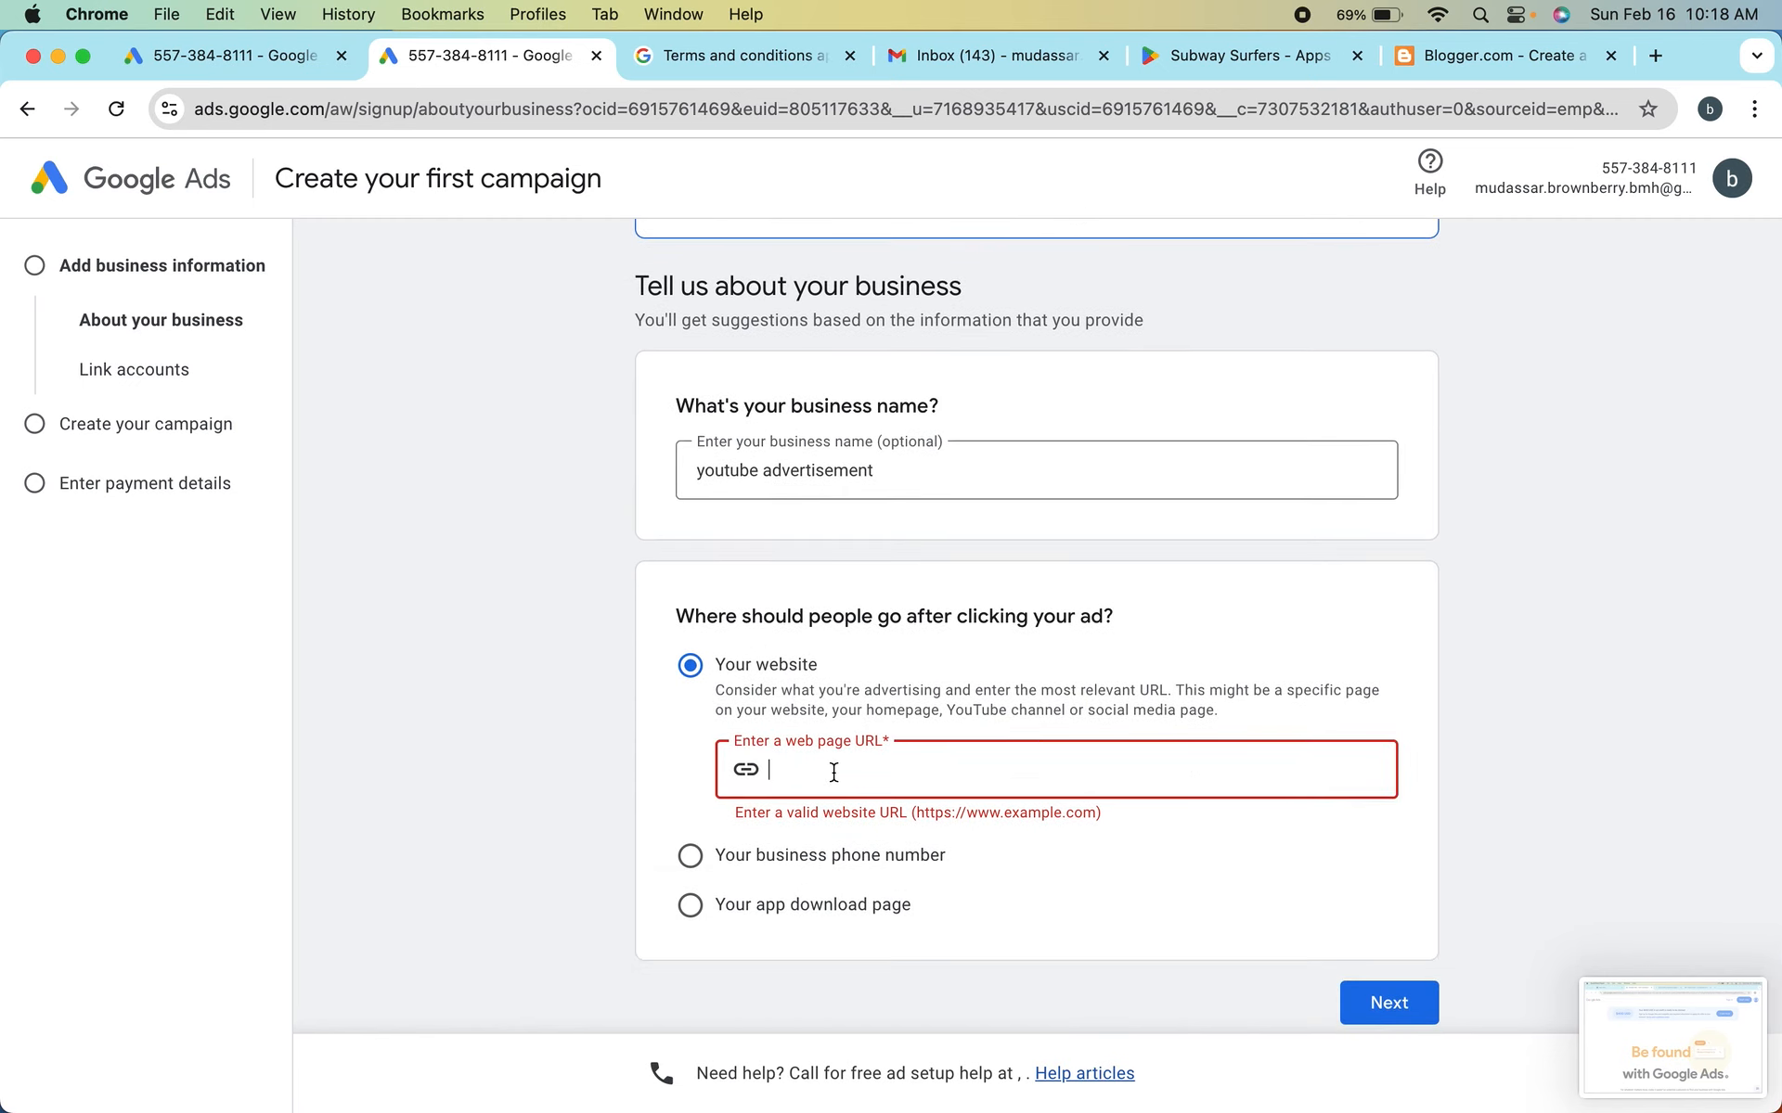
left_click(1249, 58)
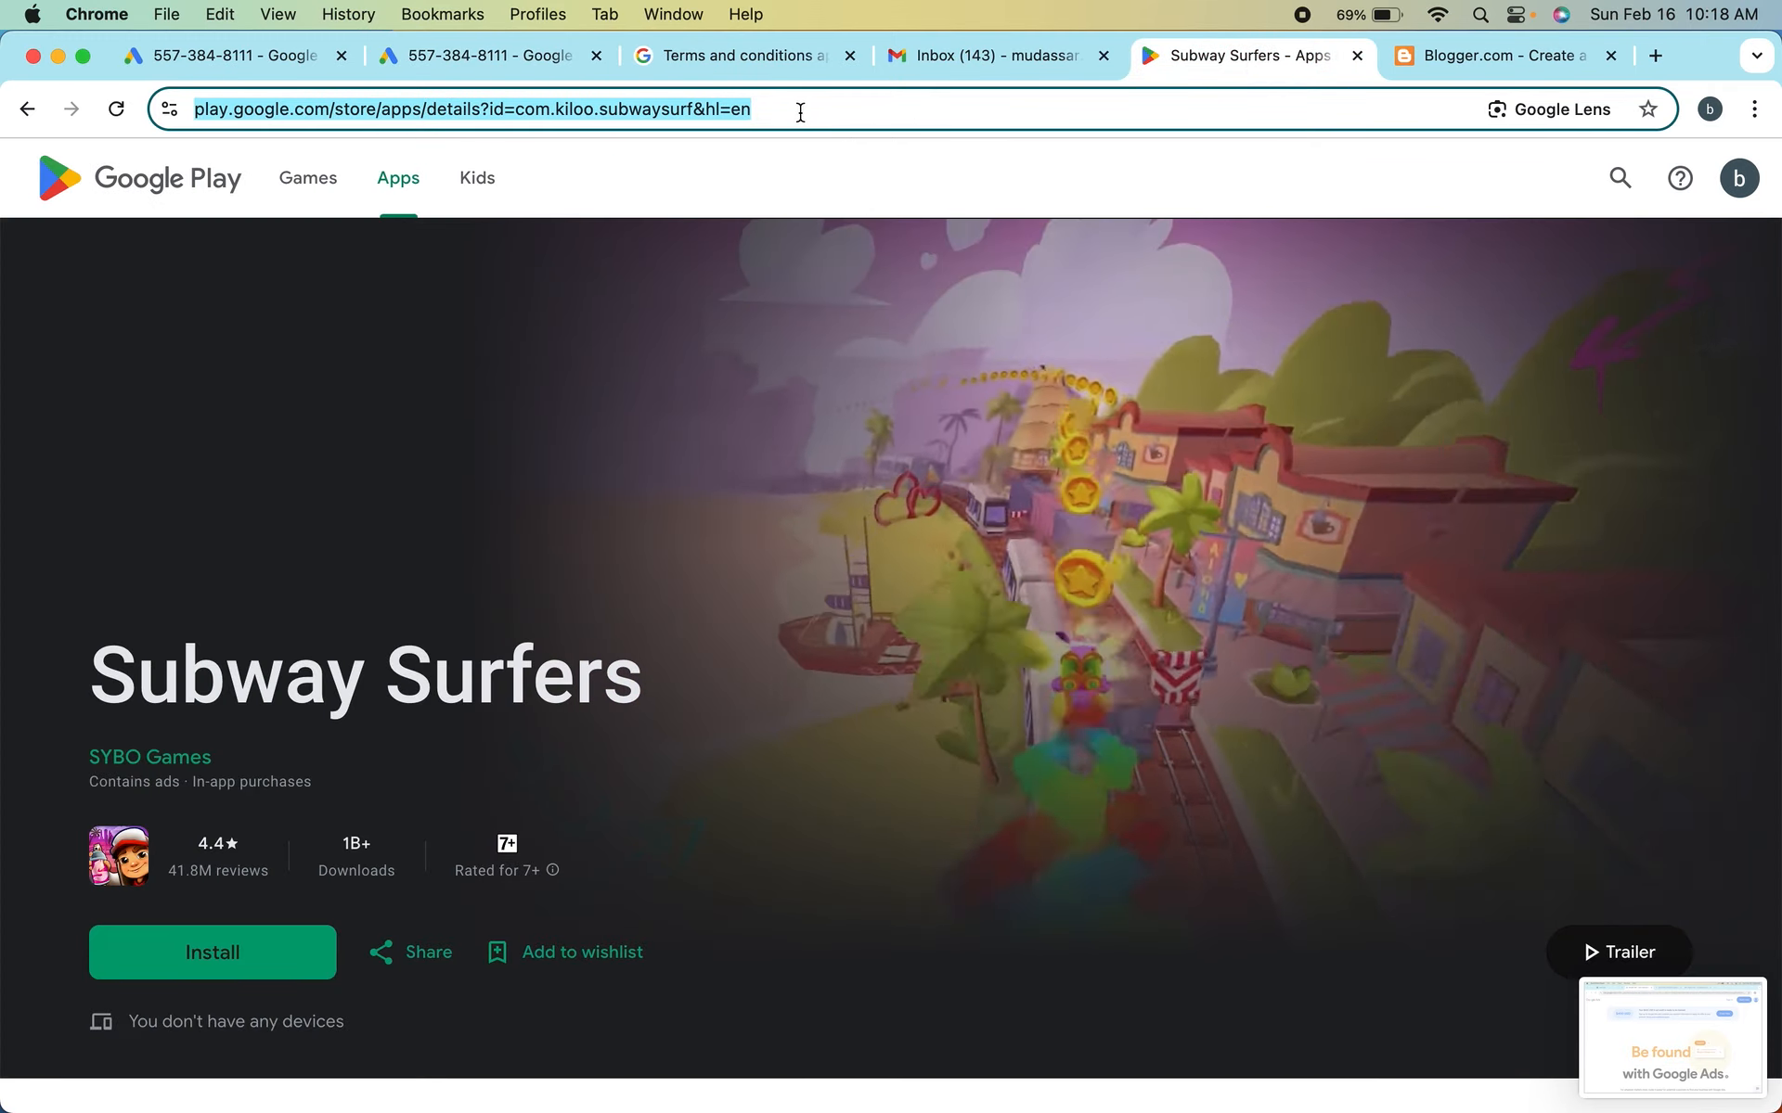
left_click(275, 55)
left_click(445, 56)
left_click(837, 768)
type("https://play.google.com/store/apps/details?id=com.kiloo.subwaysurf&hl=en")
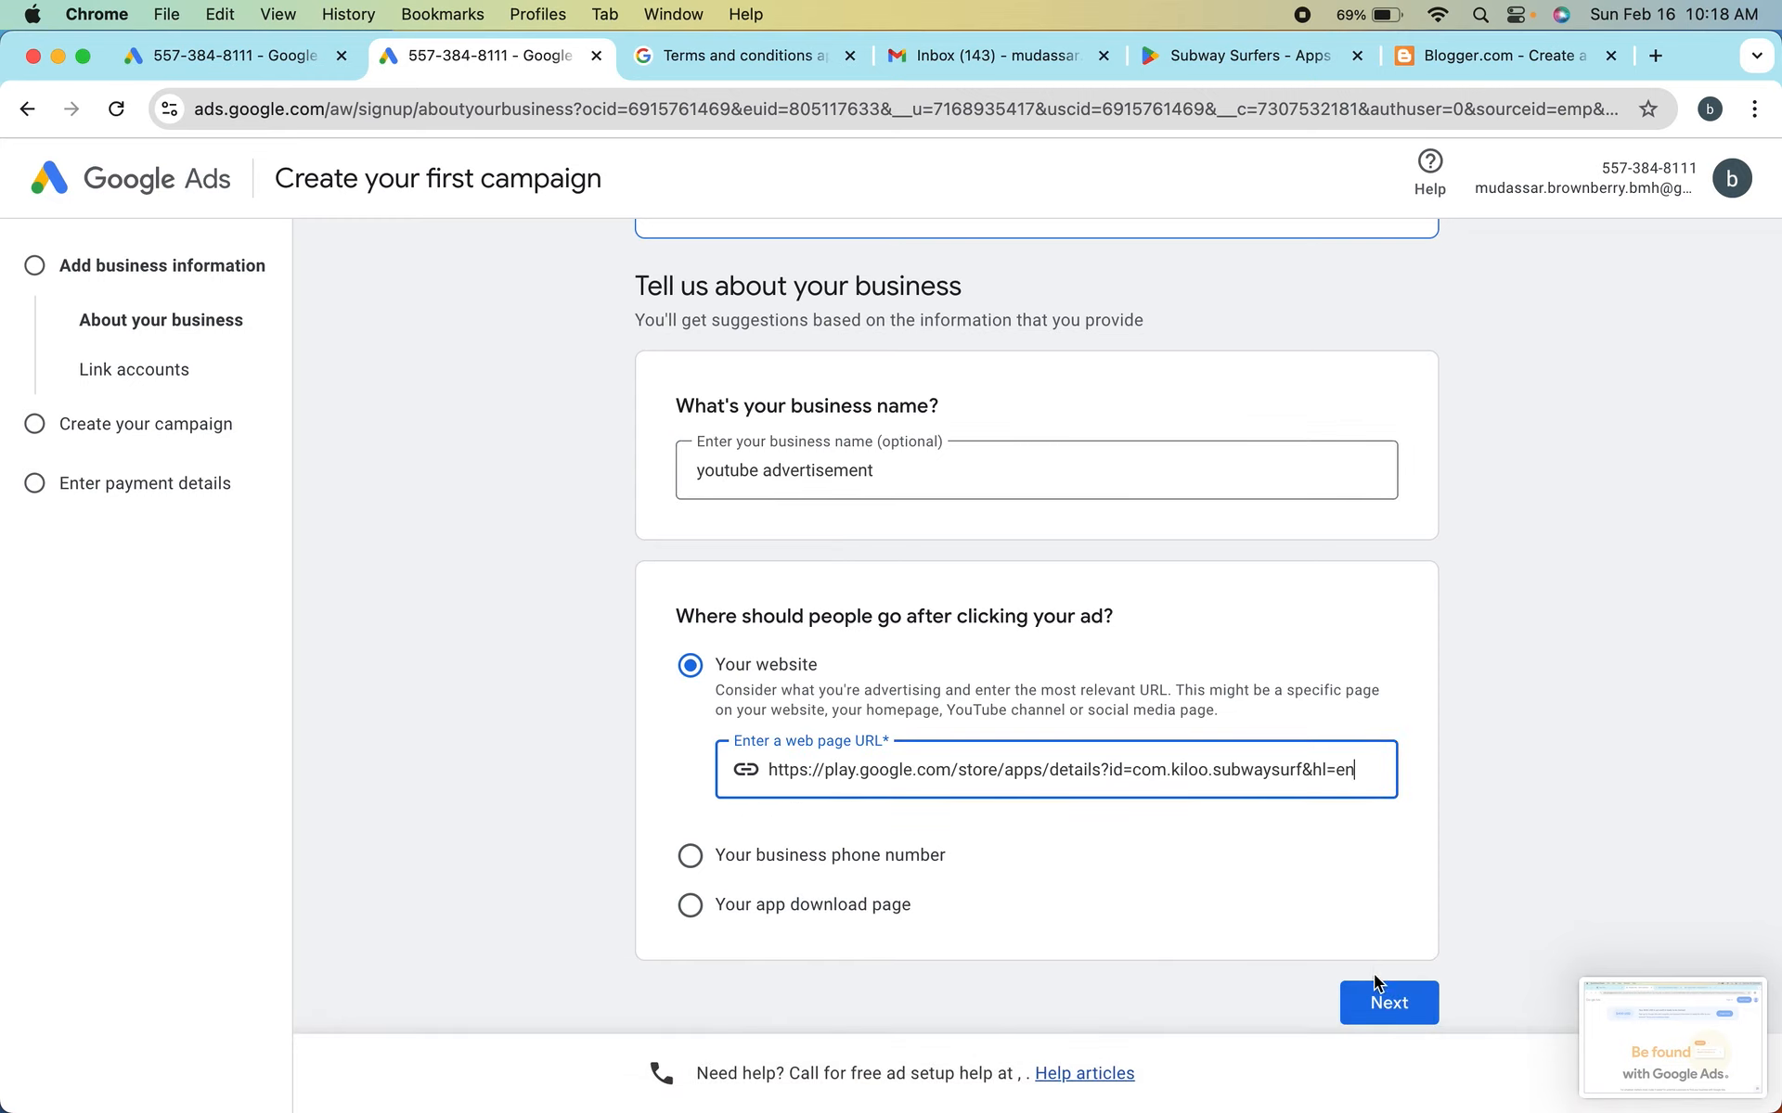
left_click(1374, 980)
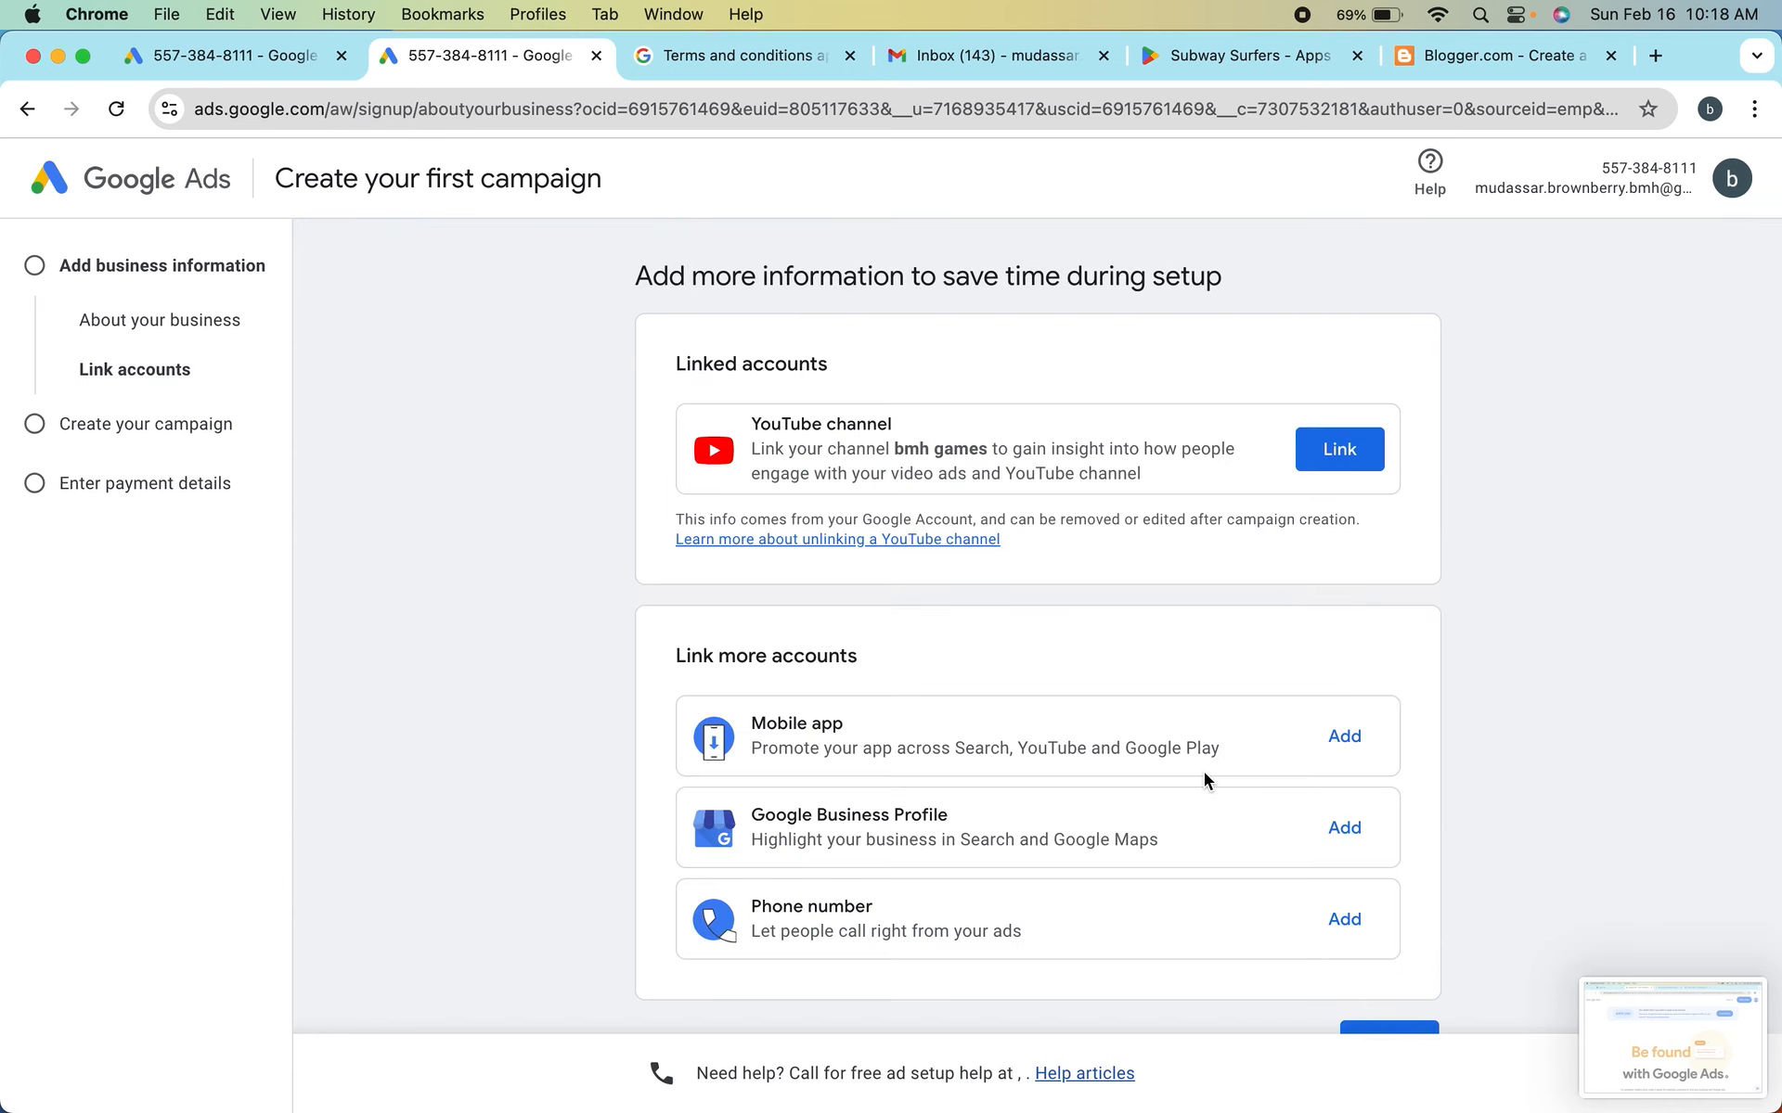
Review the linkable accounts, select the bmh games YouTube channel for linking and continue to its link settings
scroll(1205, 778, "down", 2)
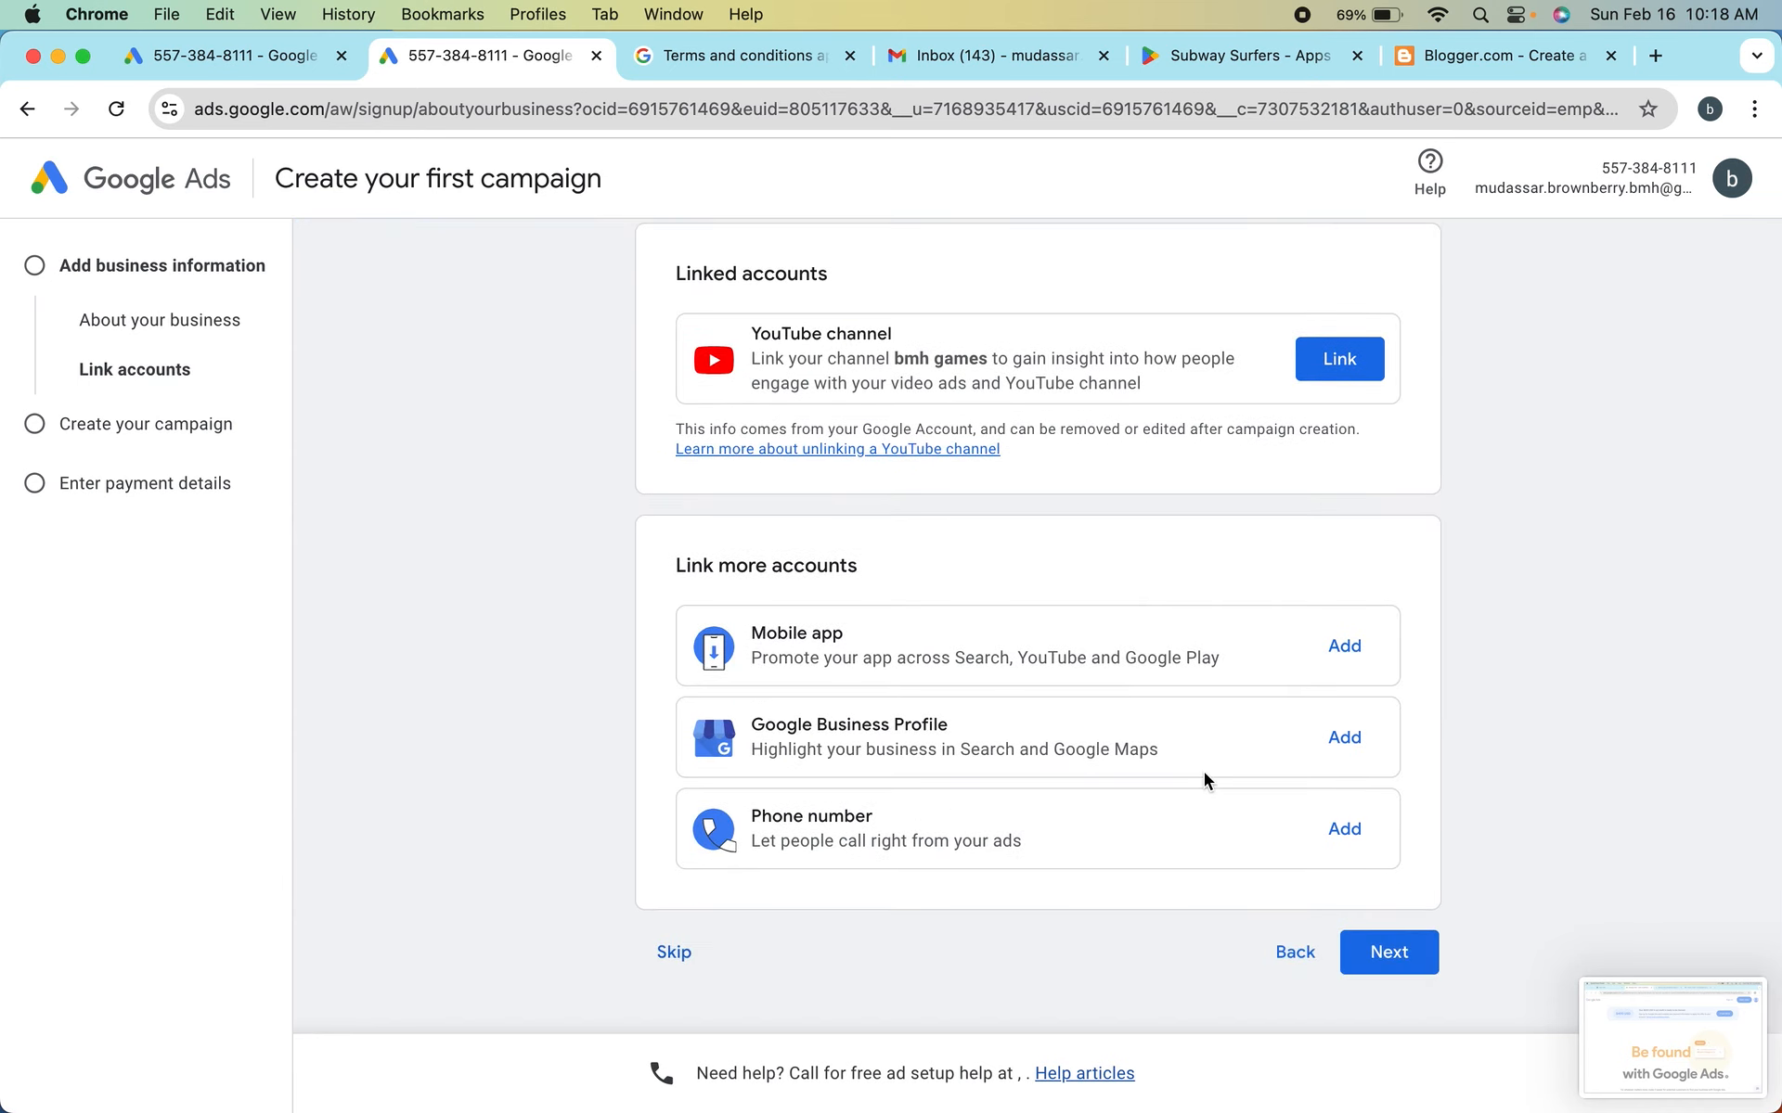
scroll(1059, 724, "down", 1)
scroll(1012, 547, "up", 1)
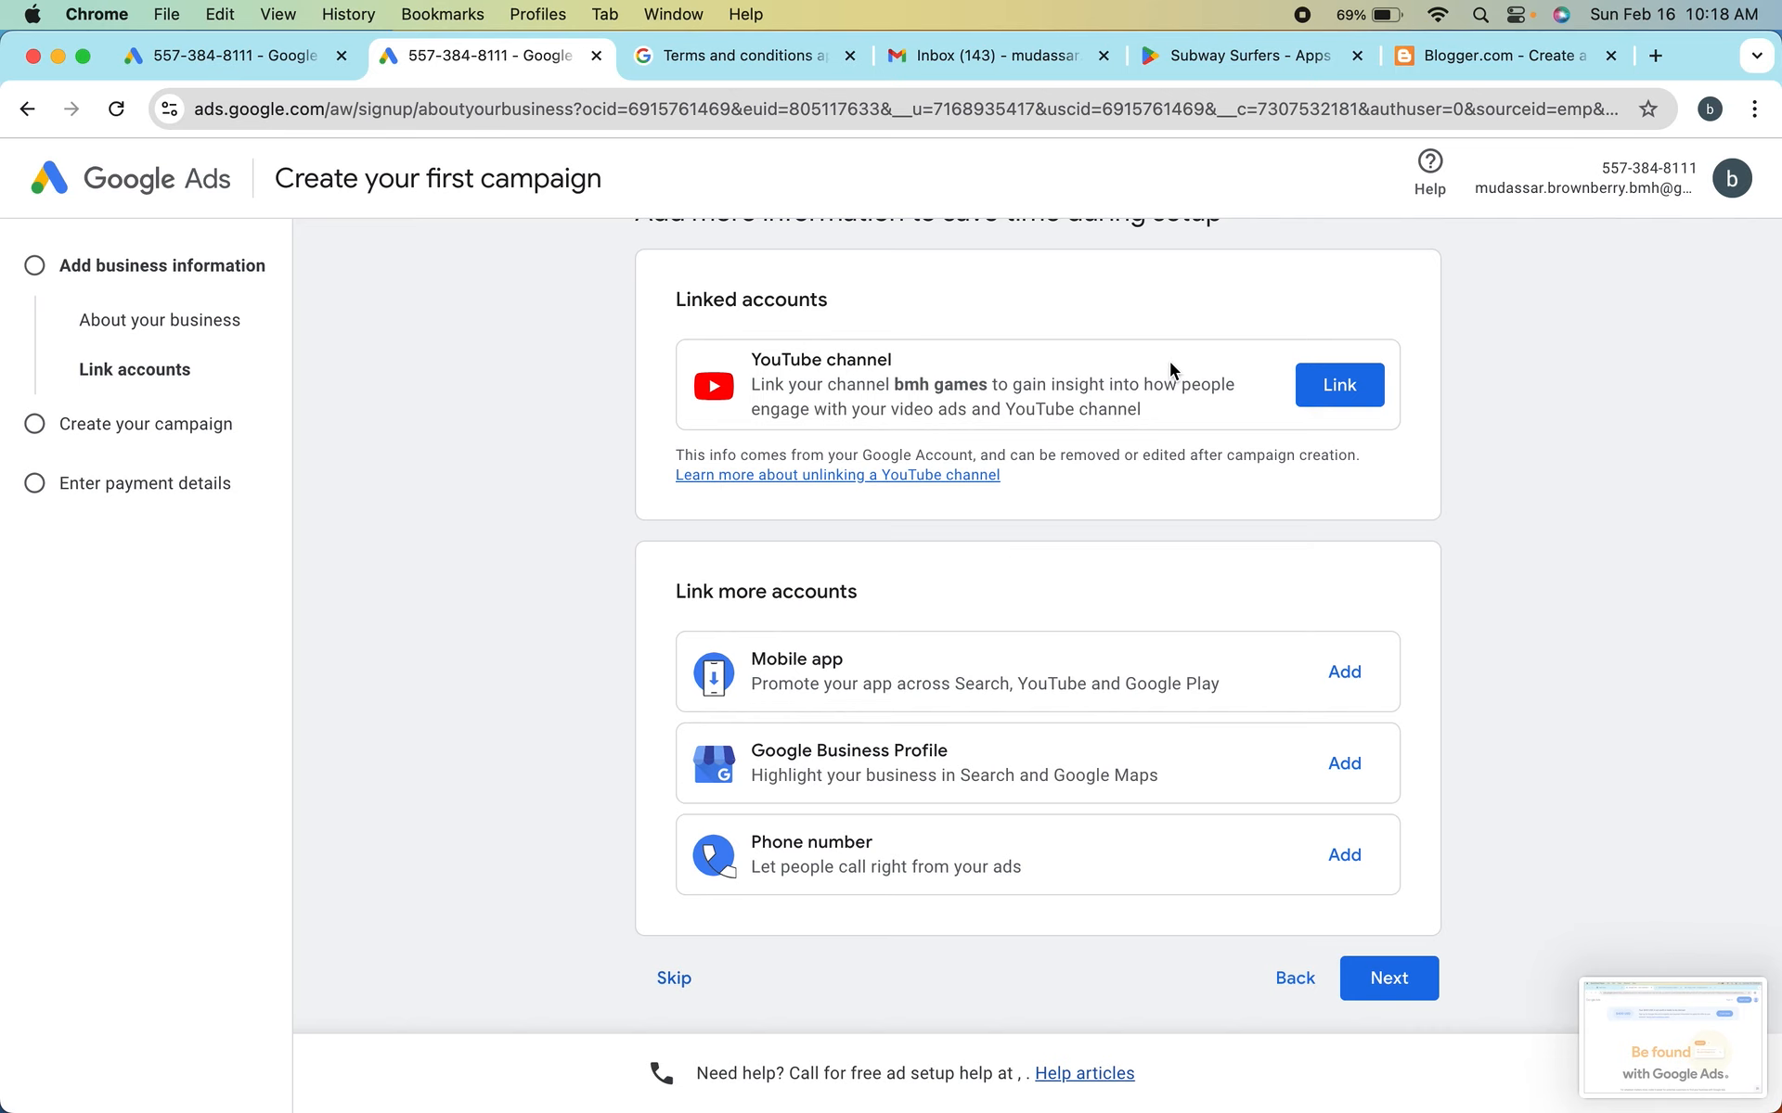
scroll(1101, 369, "up", 2)
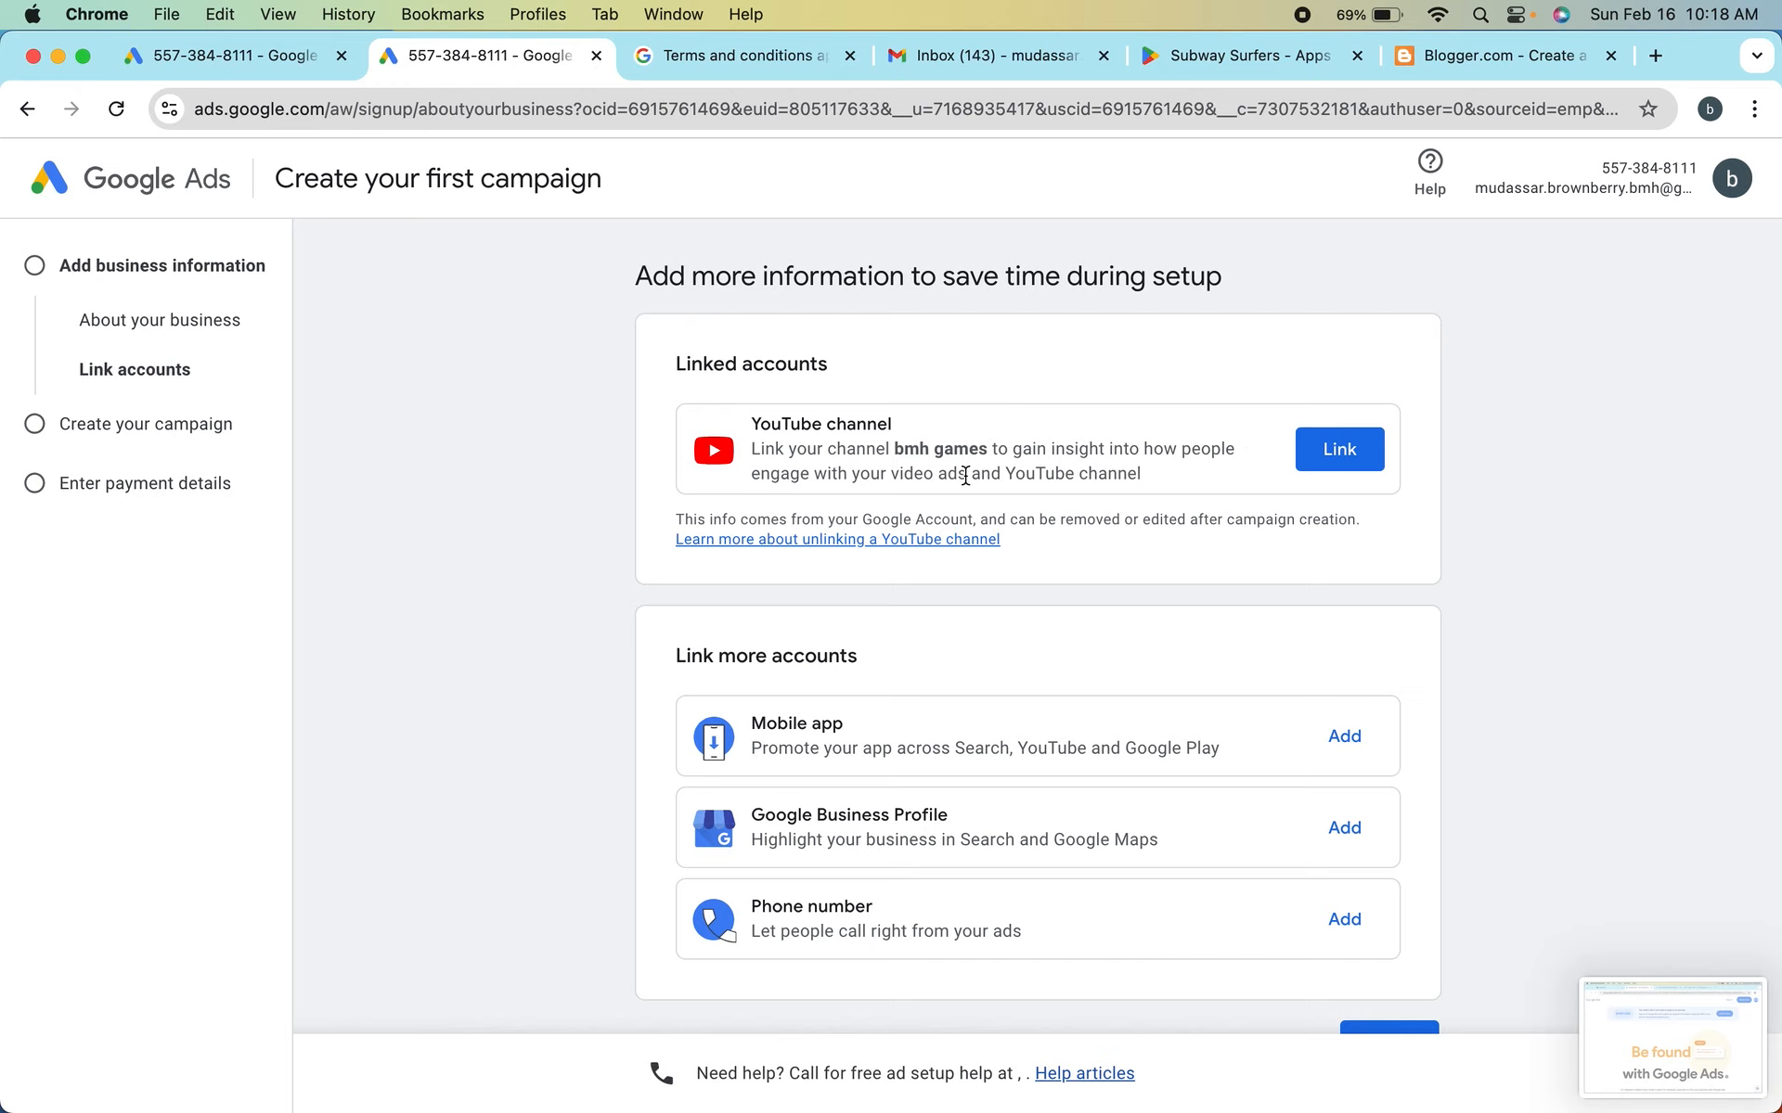
left_click(1349, 444)
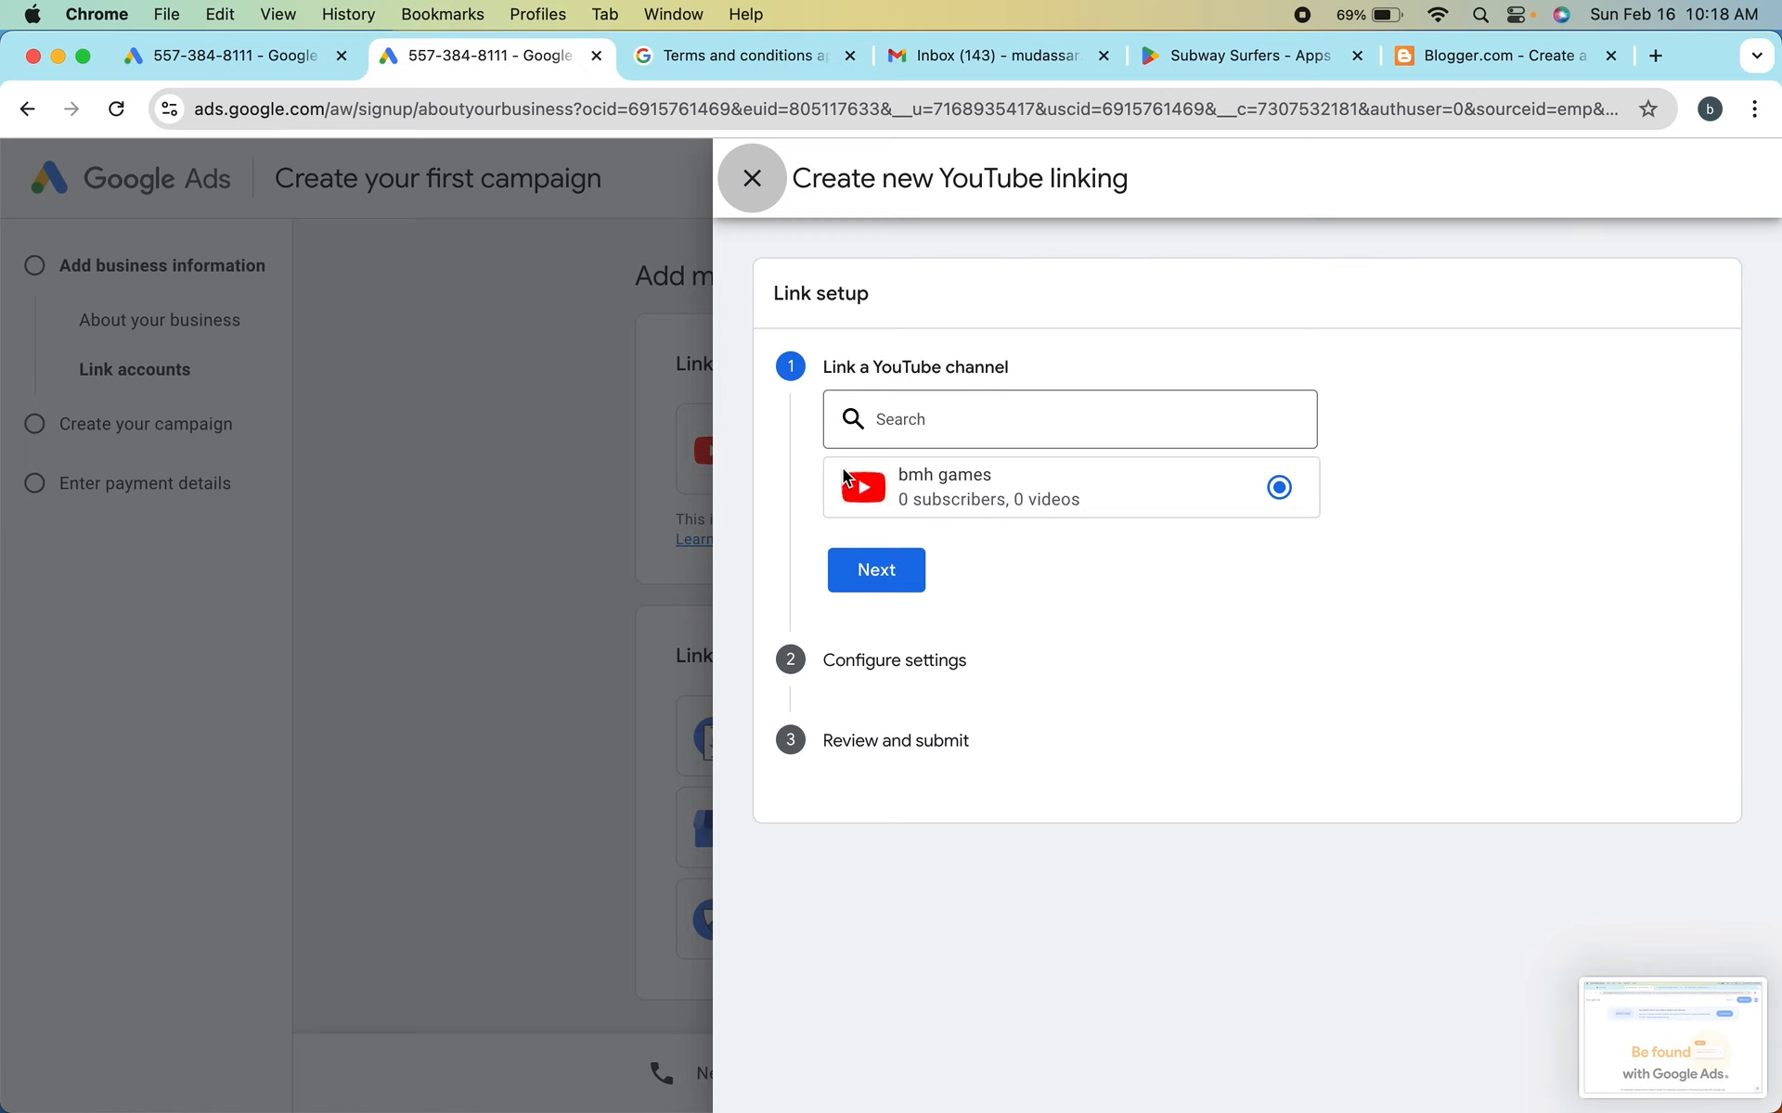
left_click(1084, 497)
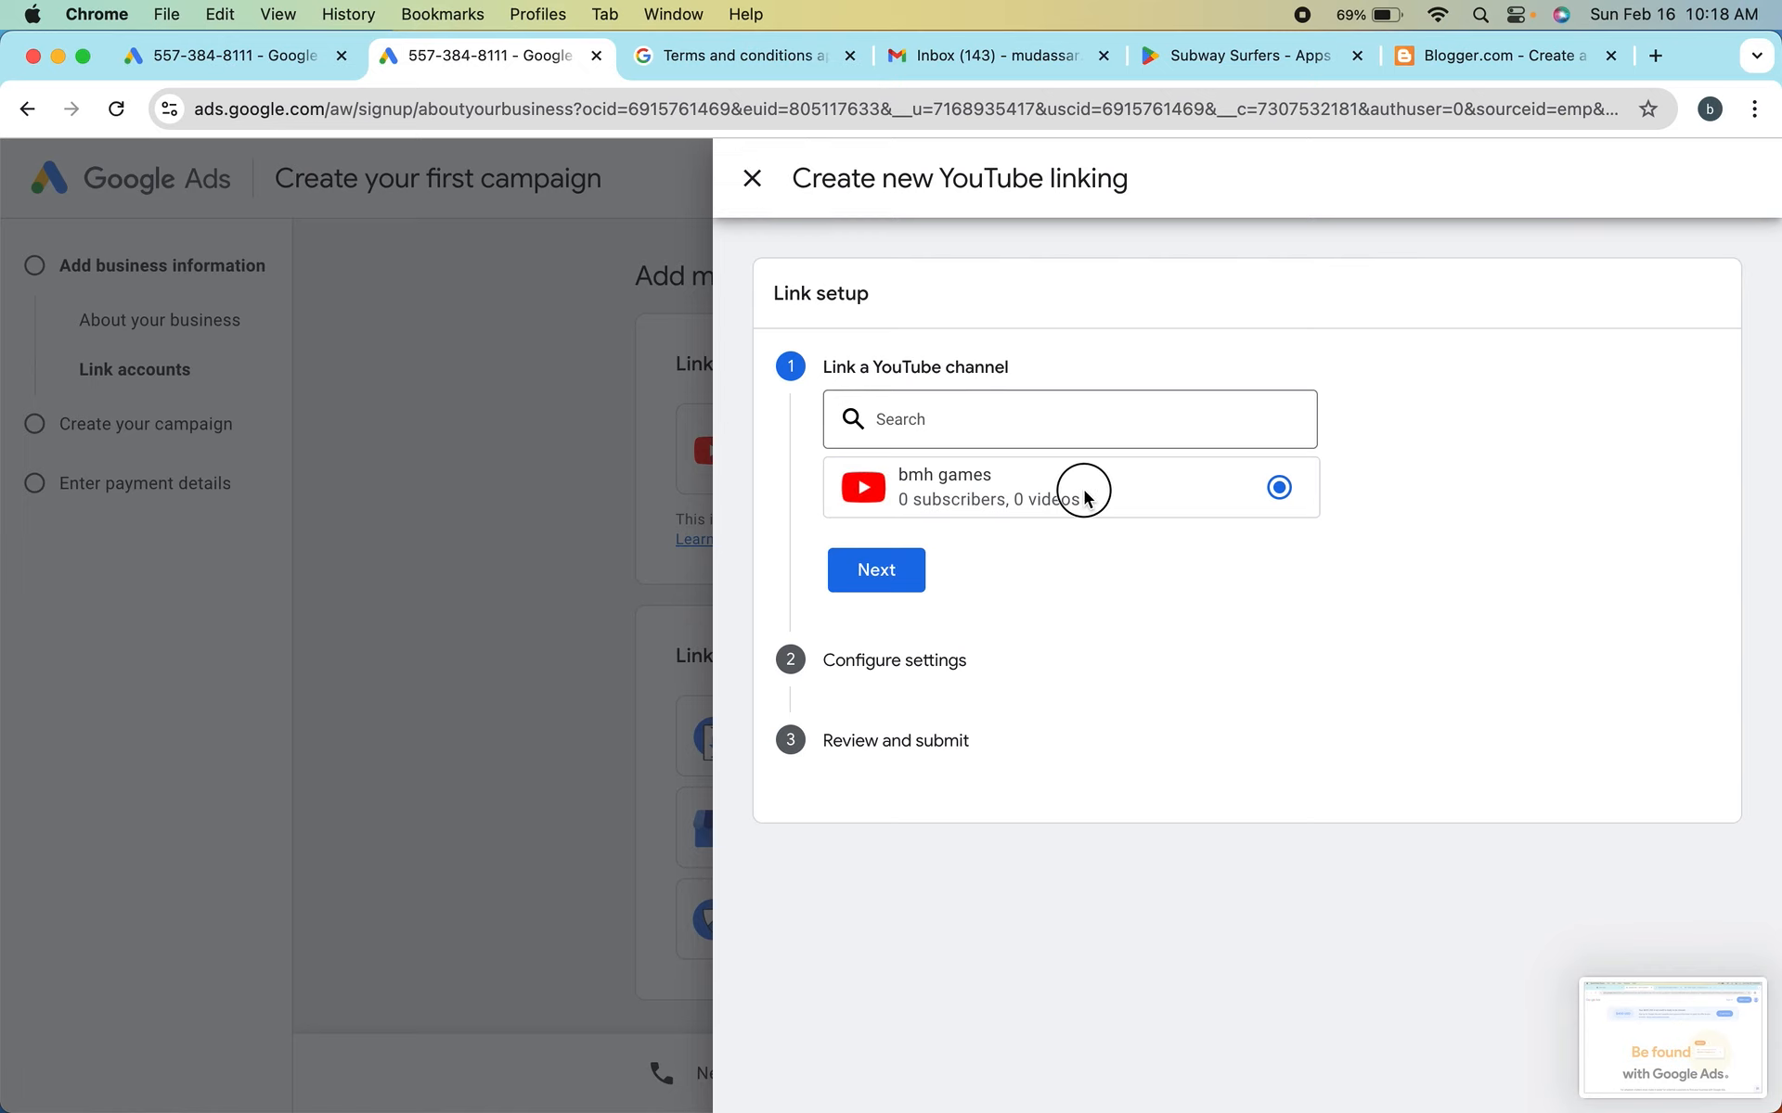
left_click(877, 585)
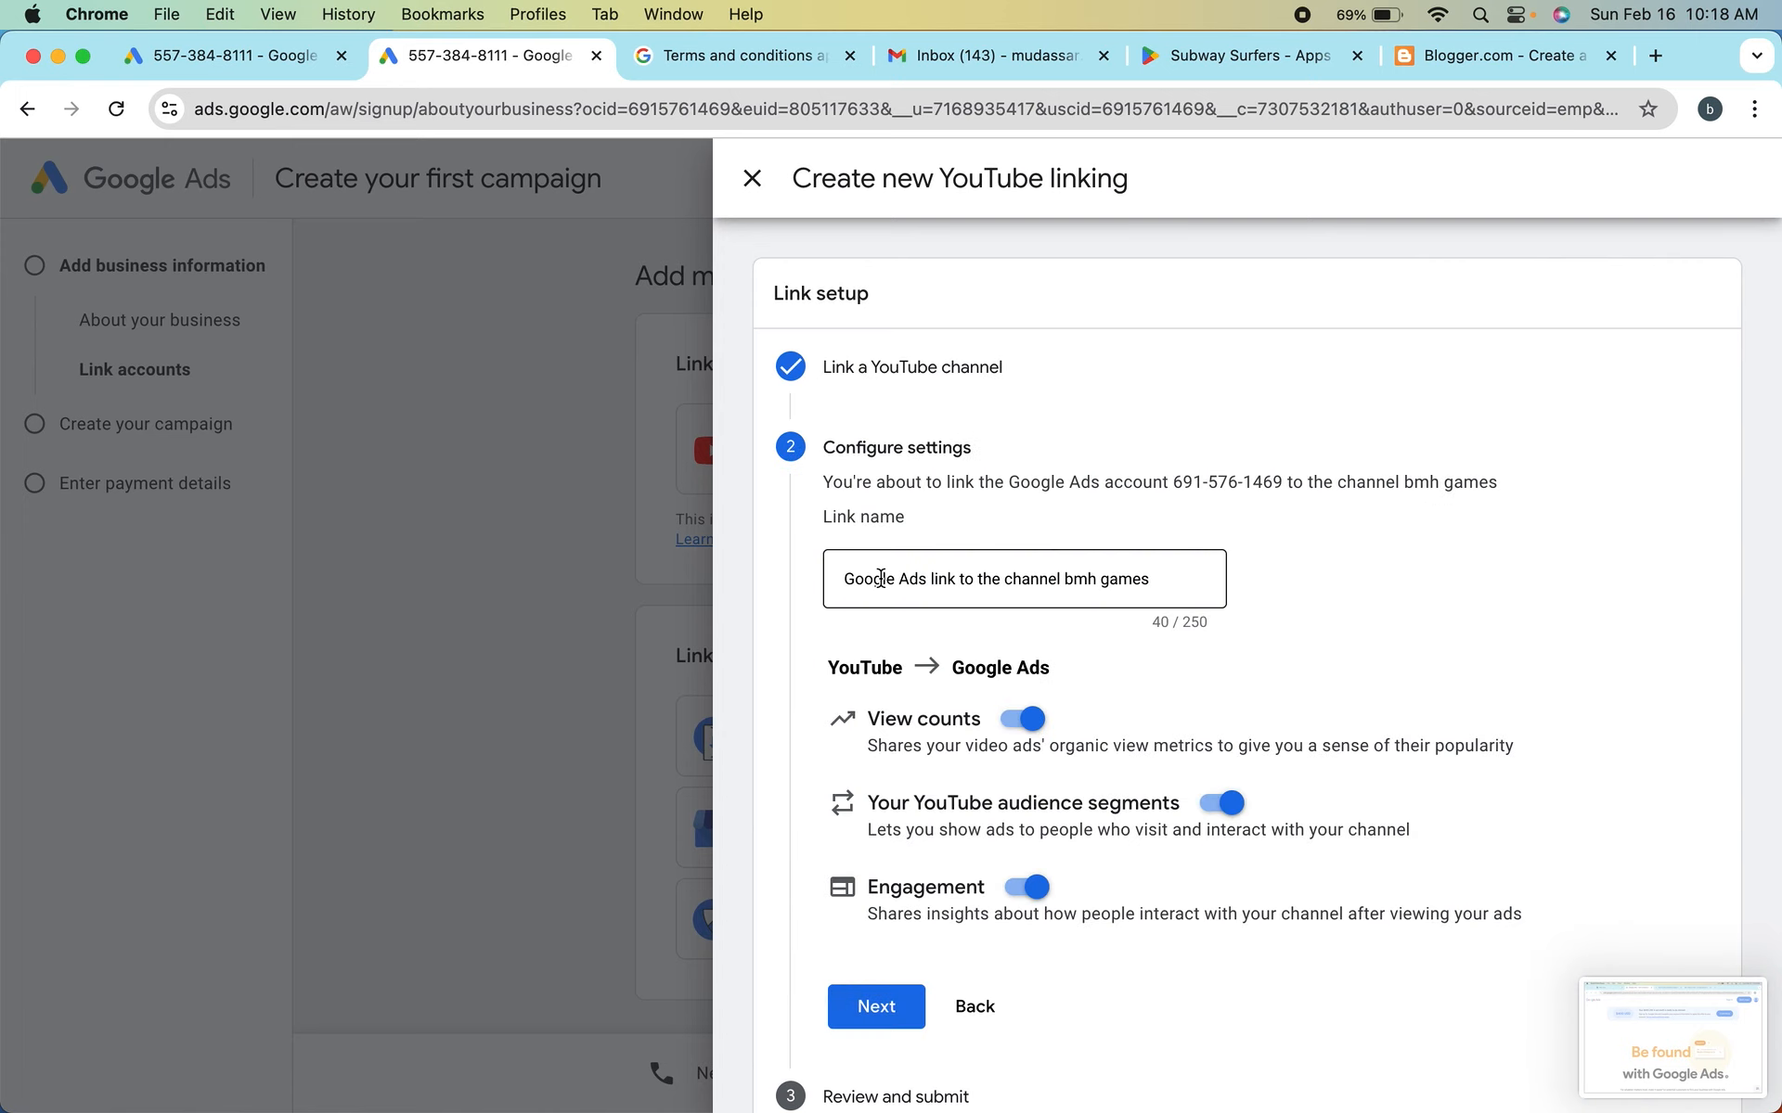
Check the YouTube link name and data-sharing settings and continue to the link's review and submit stage
scroll(880, 578, "down", 2)
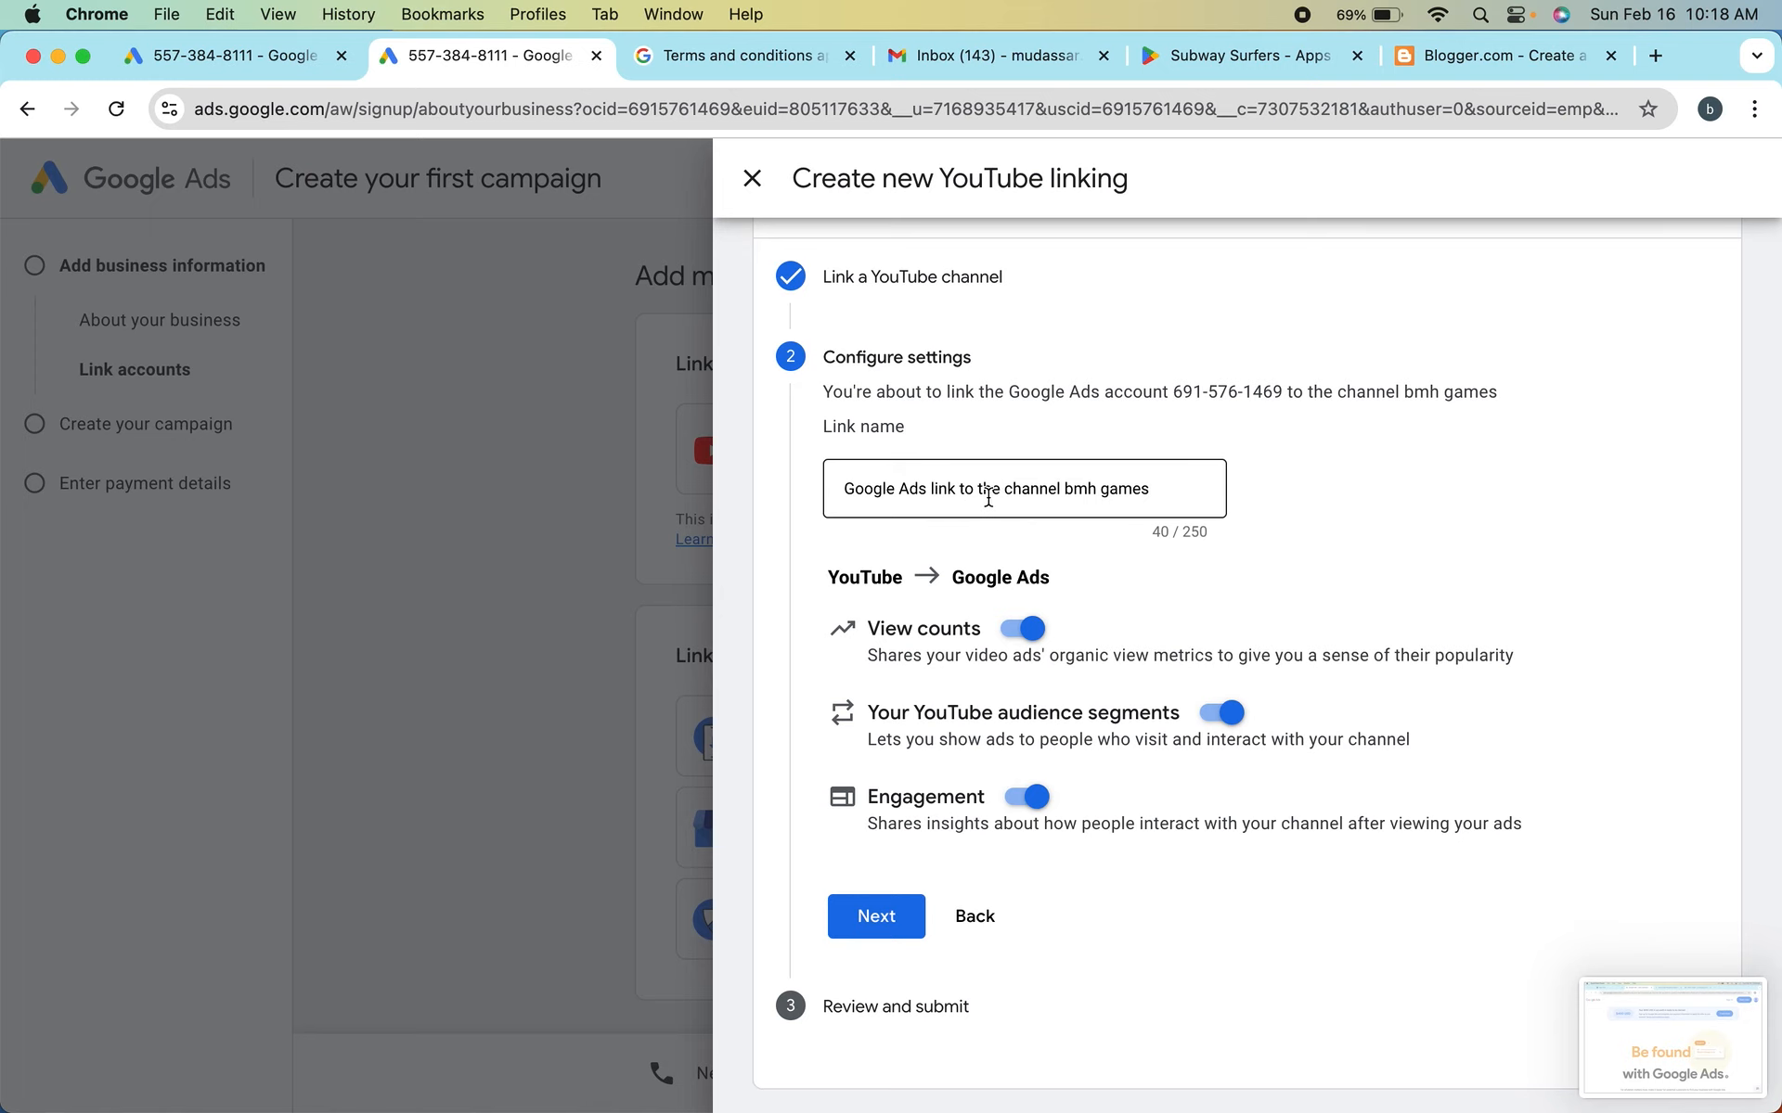
scroll(988, 499, "down", 1)
left_click(955, 472)
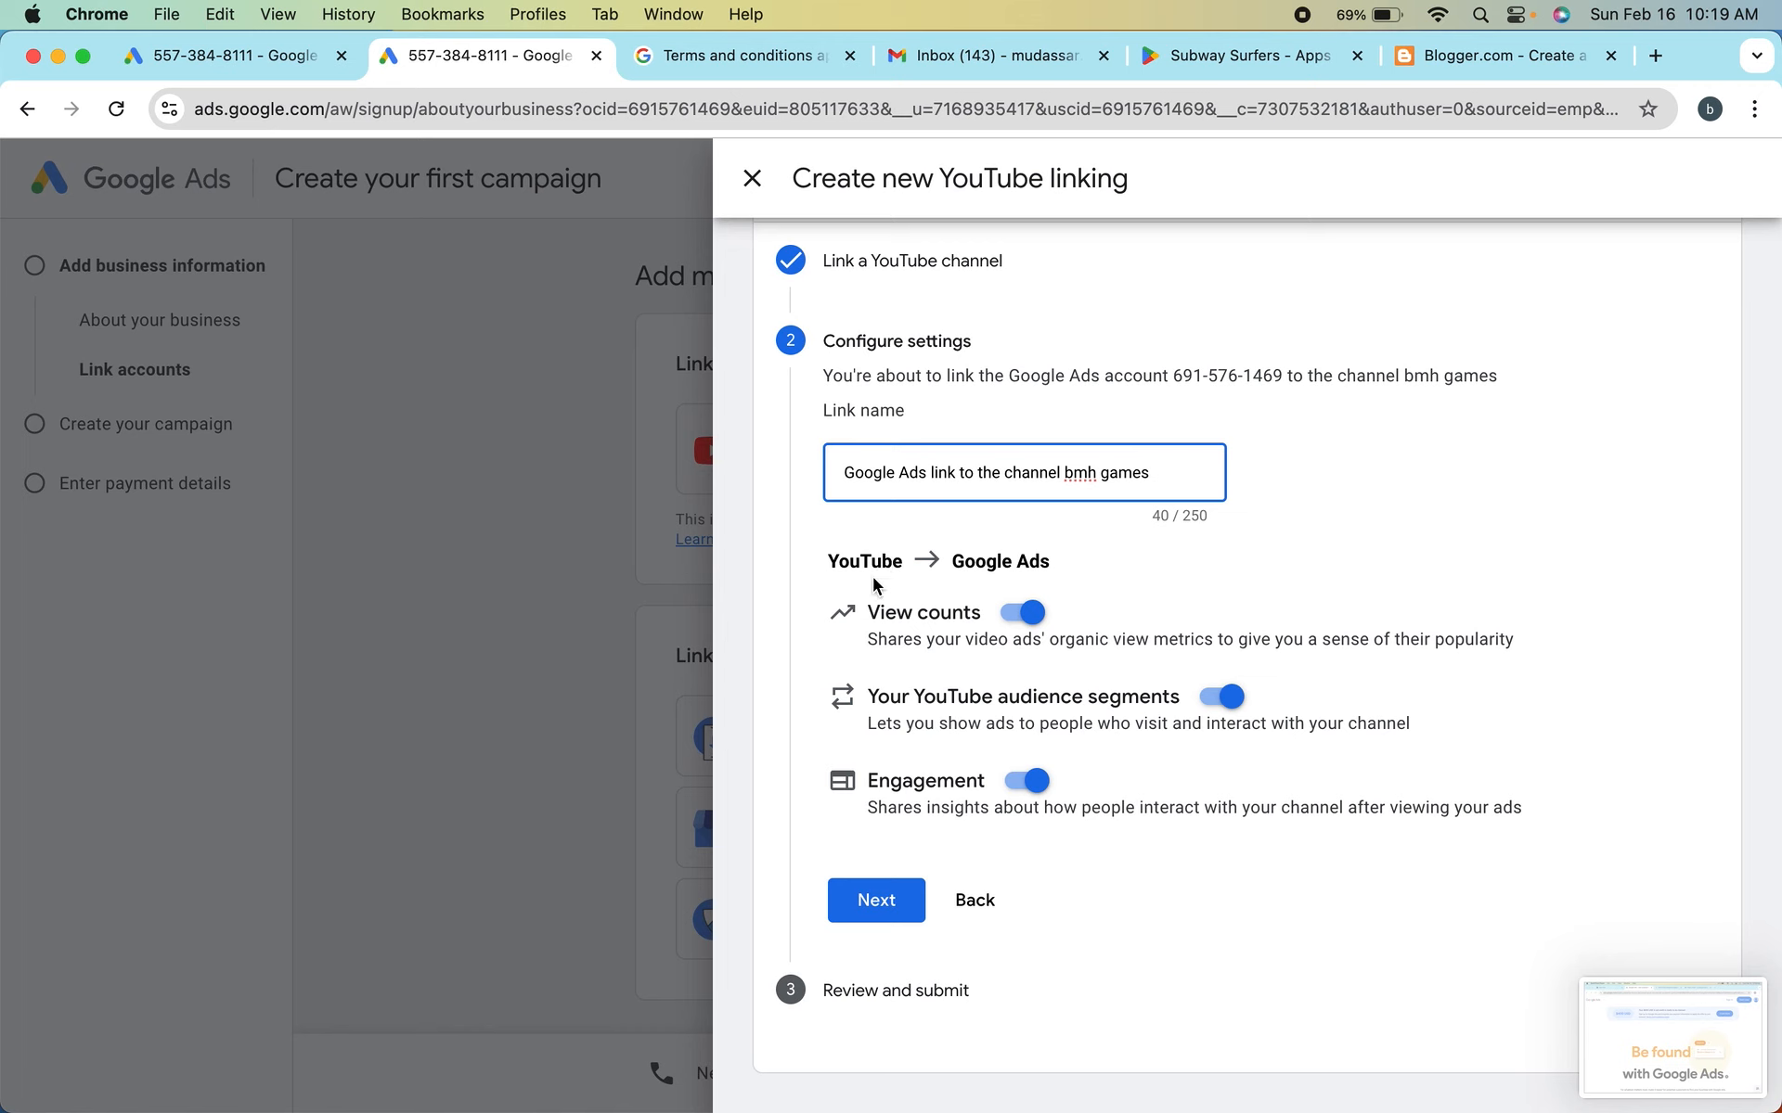
left_click(908, 896)
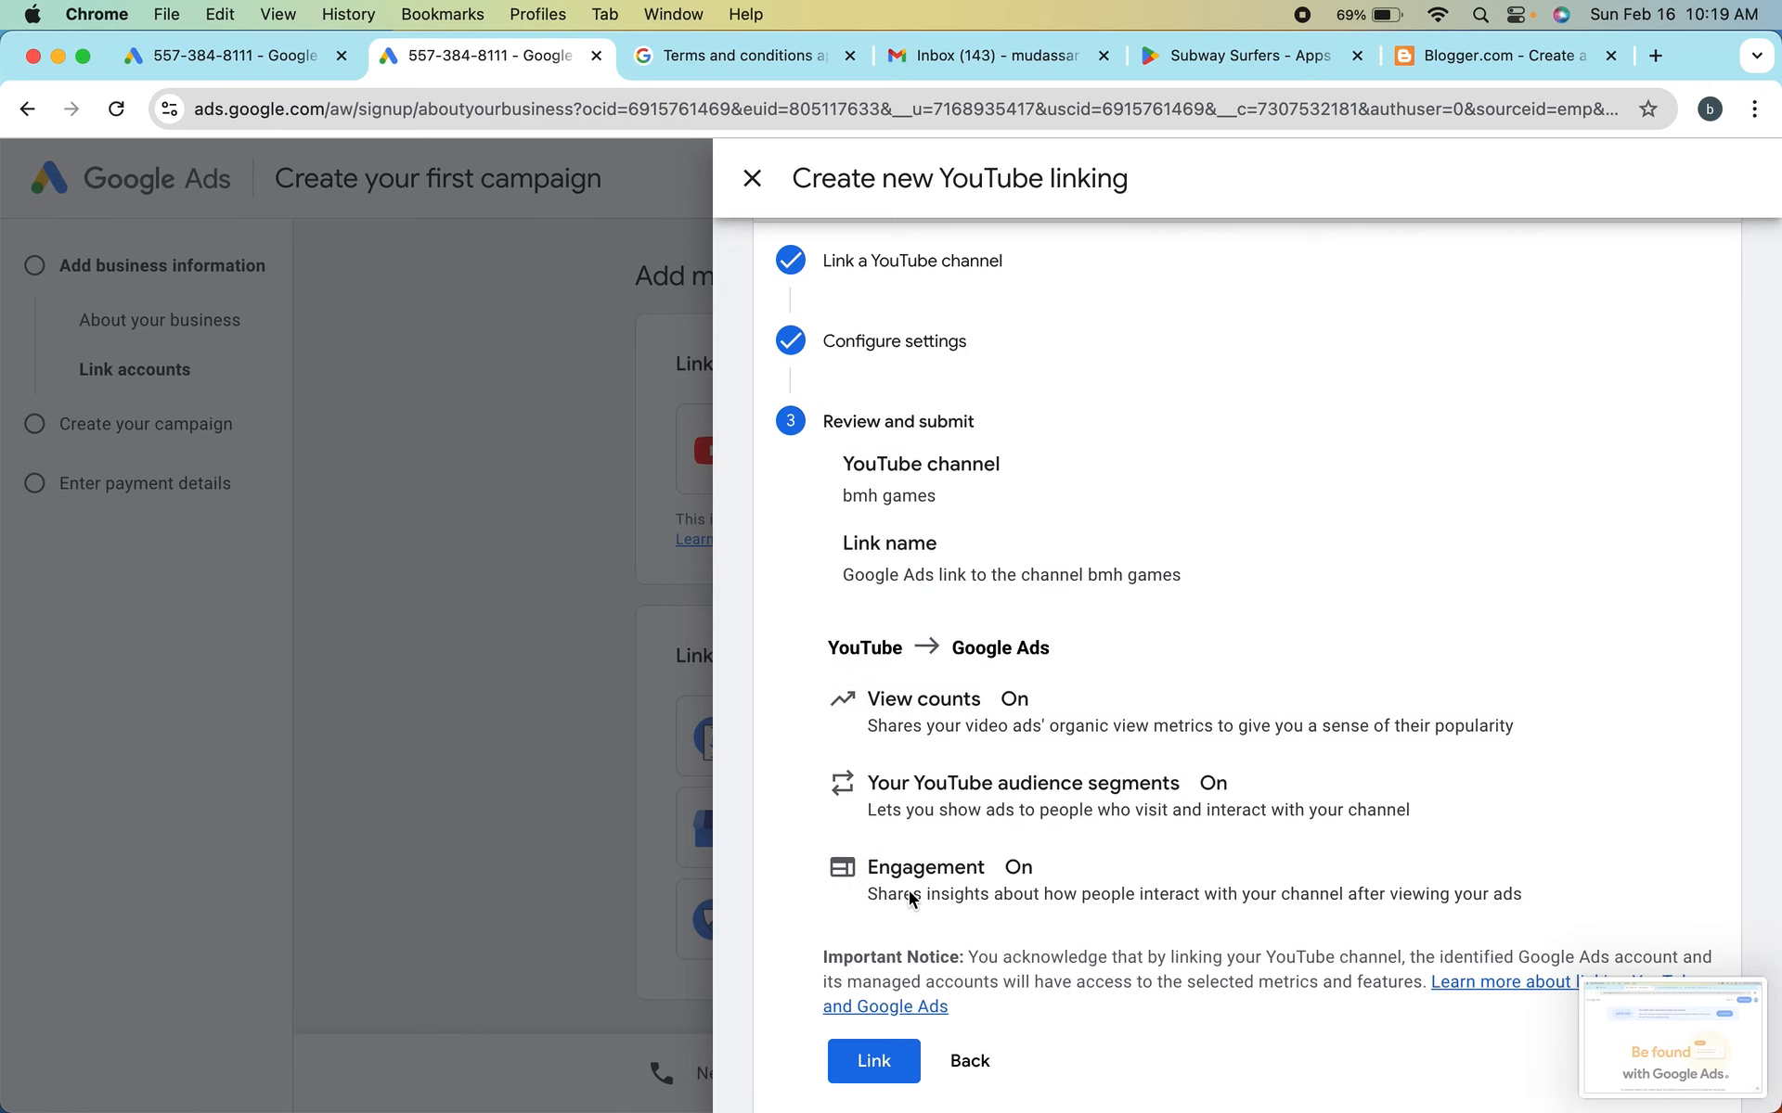
scroll(928, 784, "down", 2)
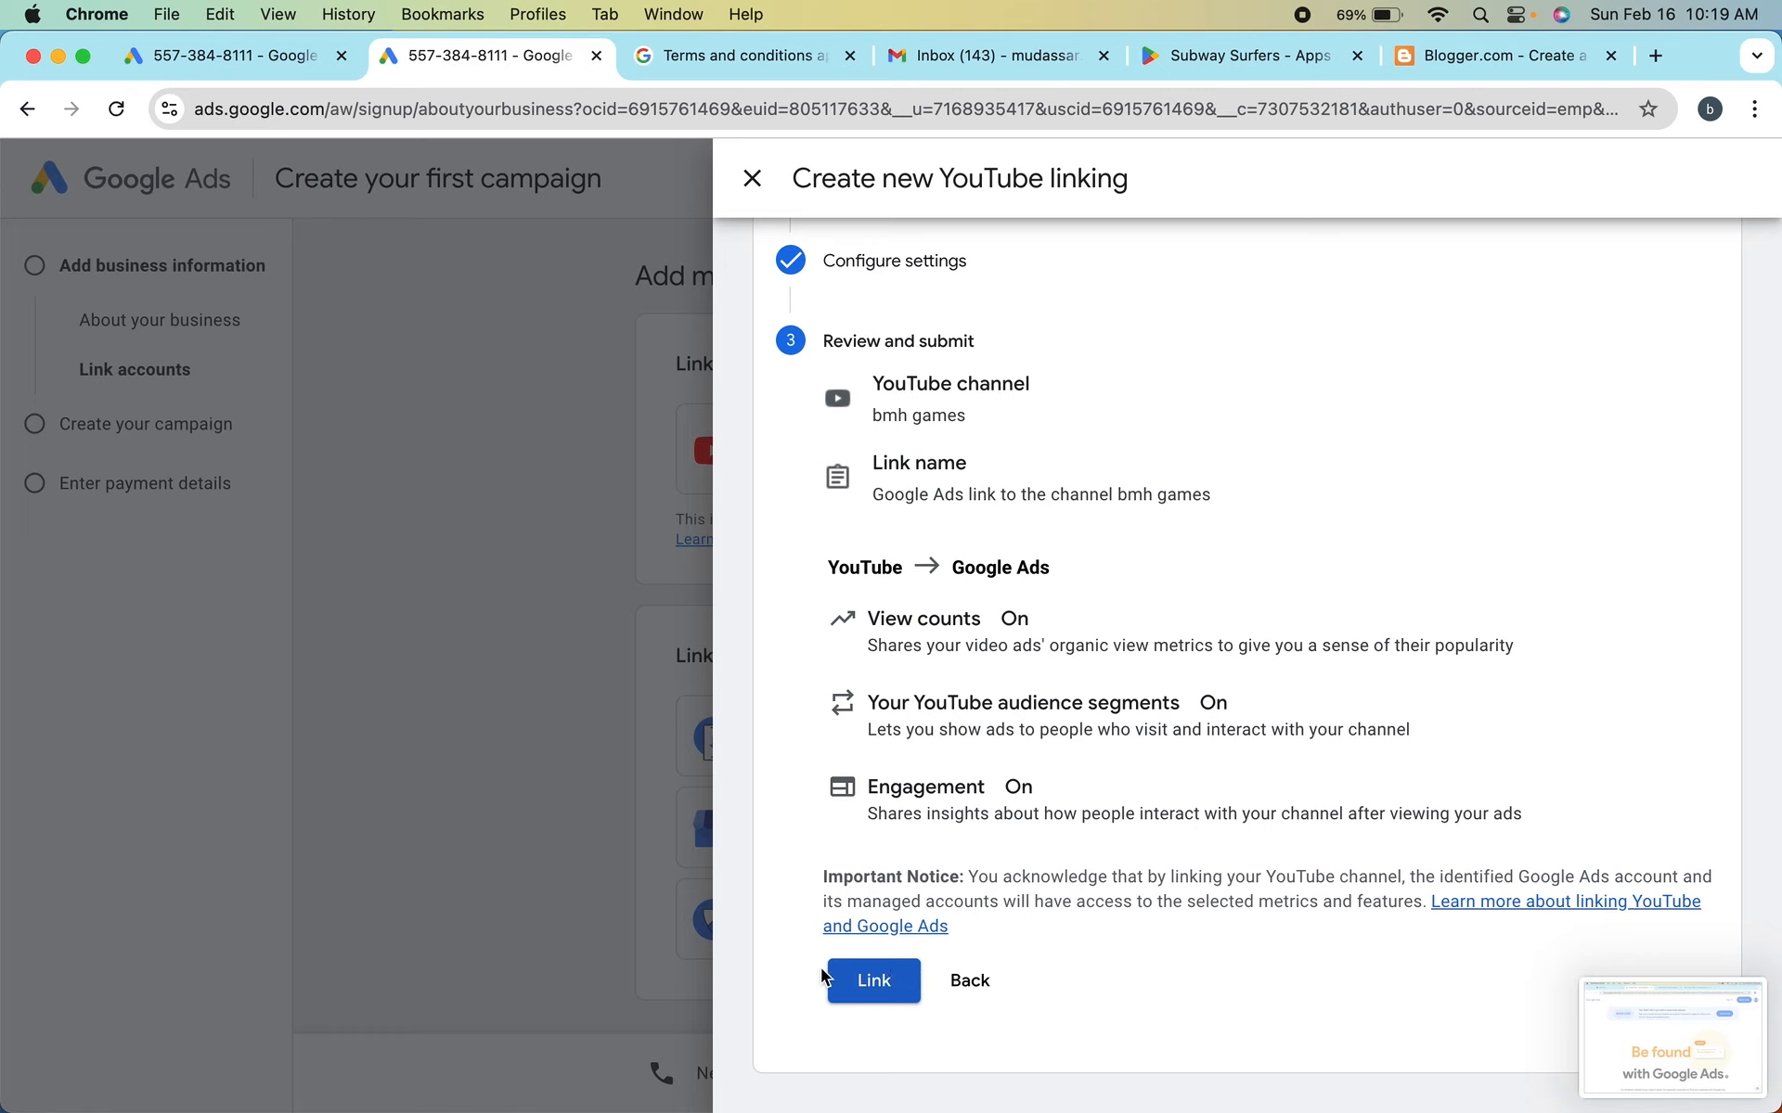
Back out of the YouTube link setup without linking the channel and skip the account linking stage
left_click(965, 981)
left_click(974, 907)
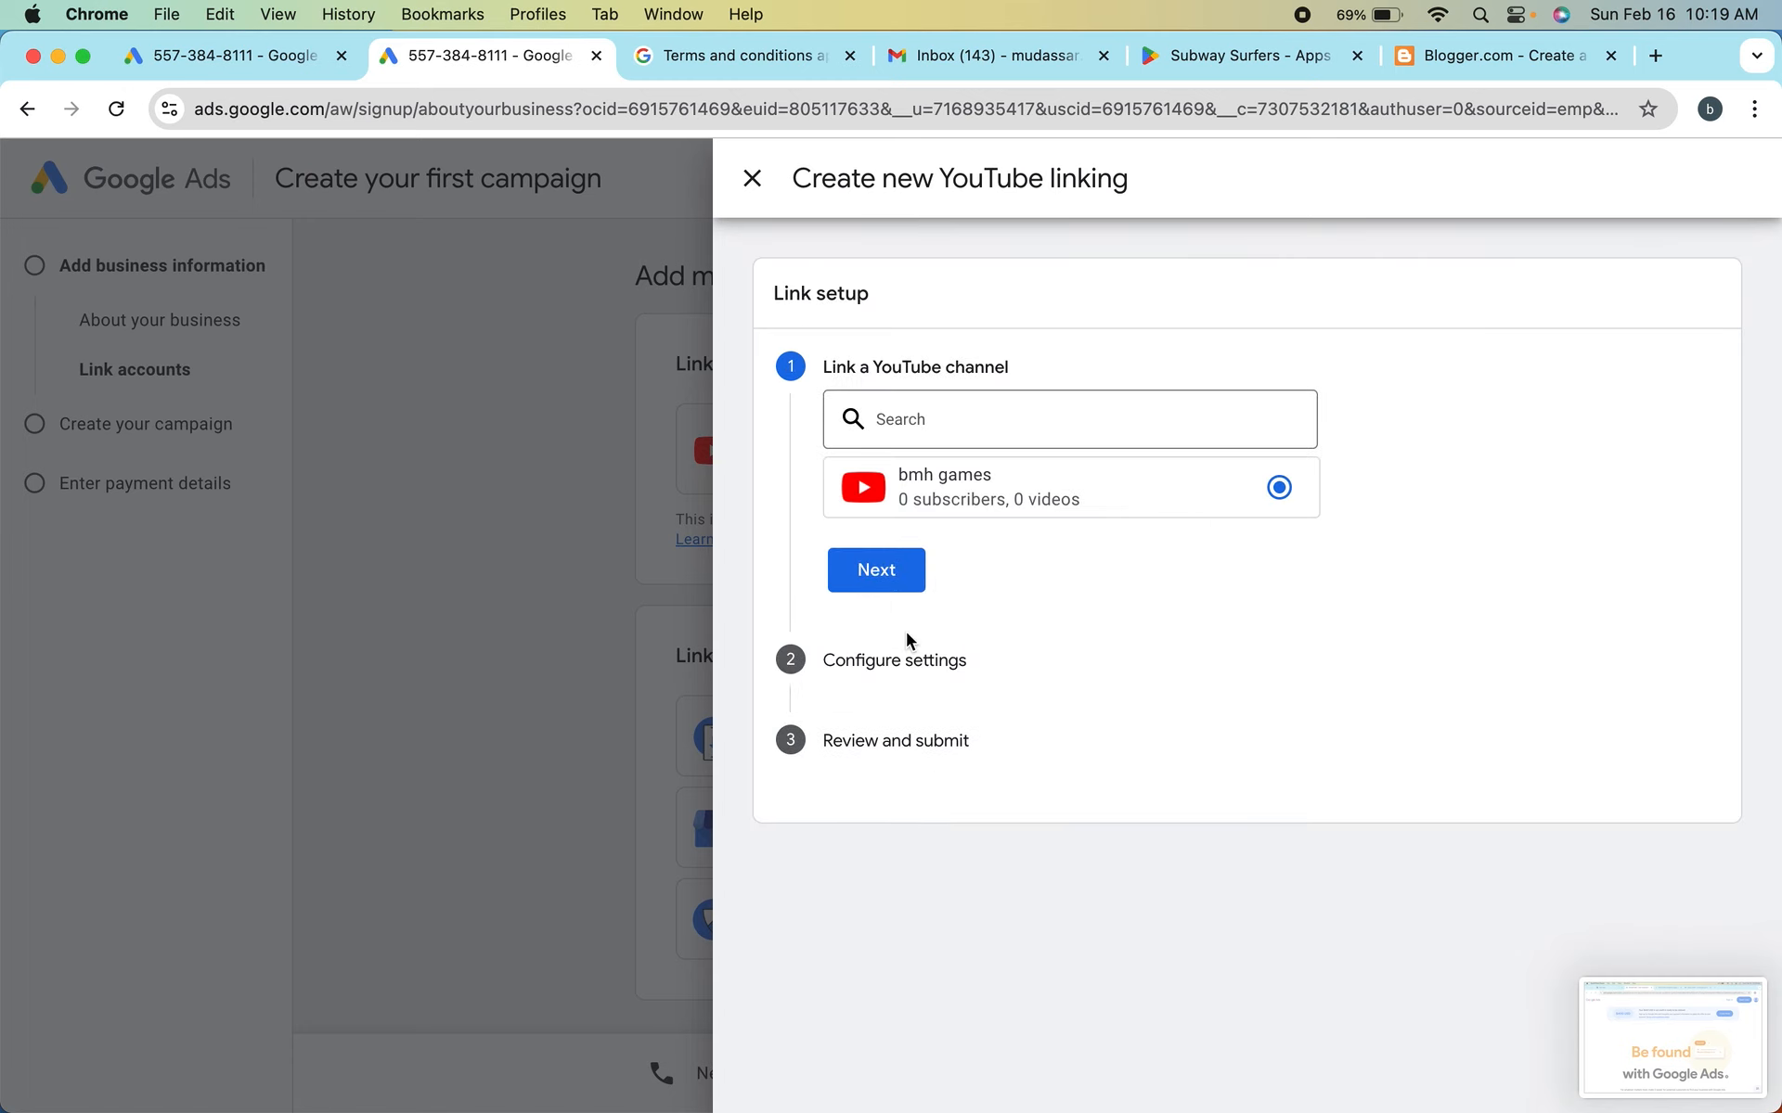
left_click(752, 180)
scroll(761, 631, "down", 2)
scroll(760, 631, "up", 2)
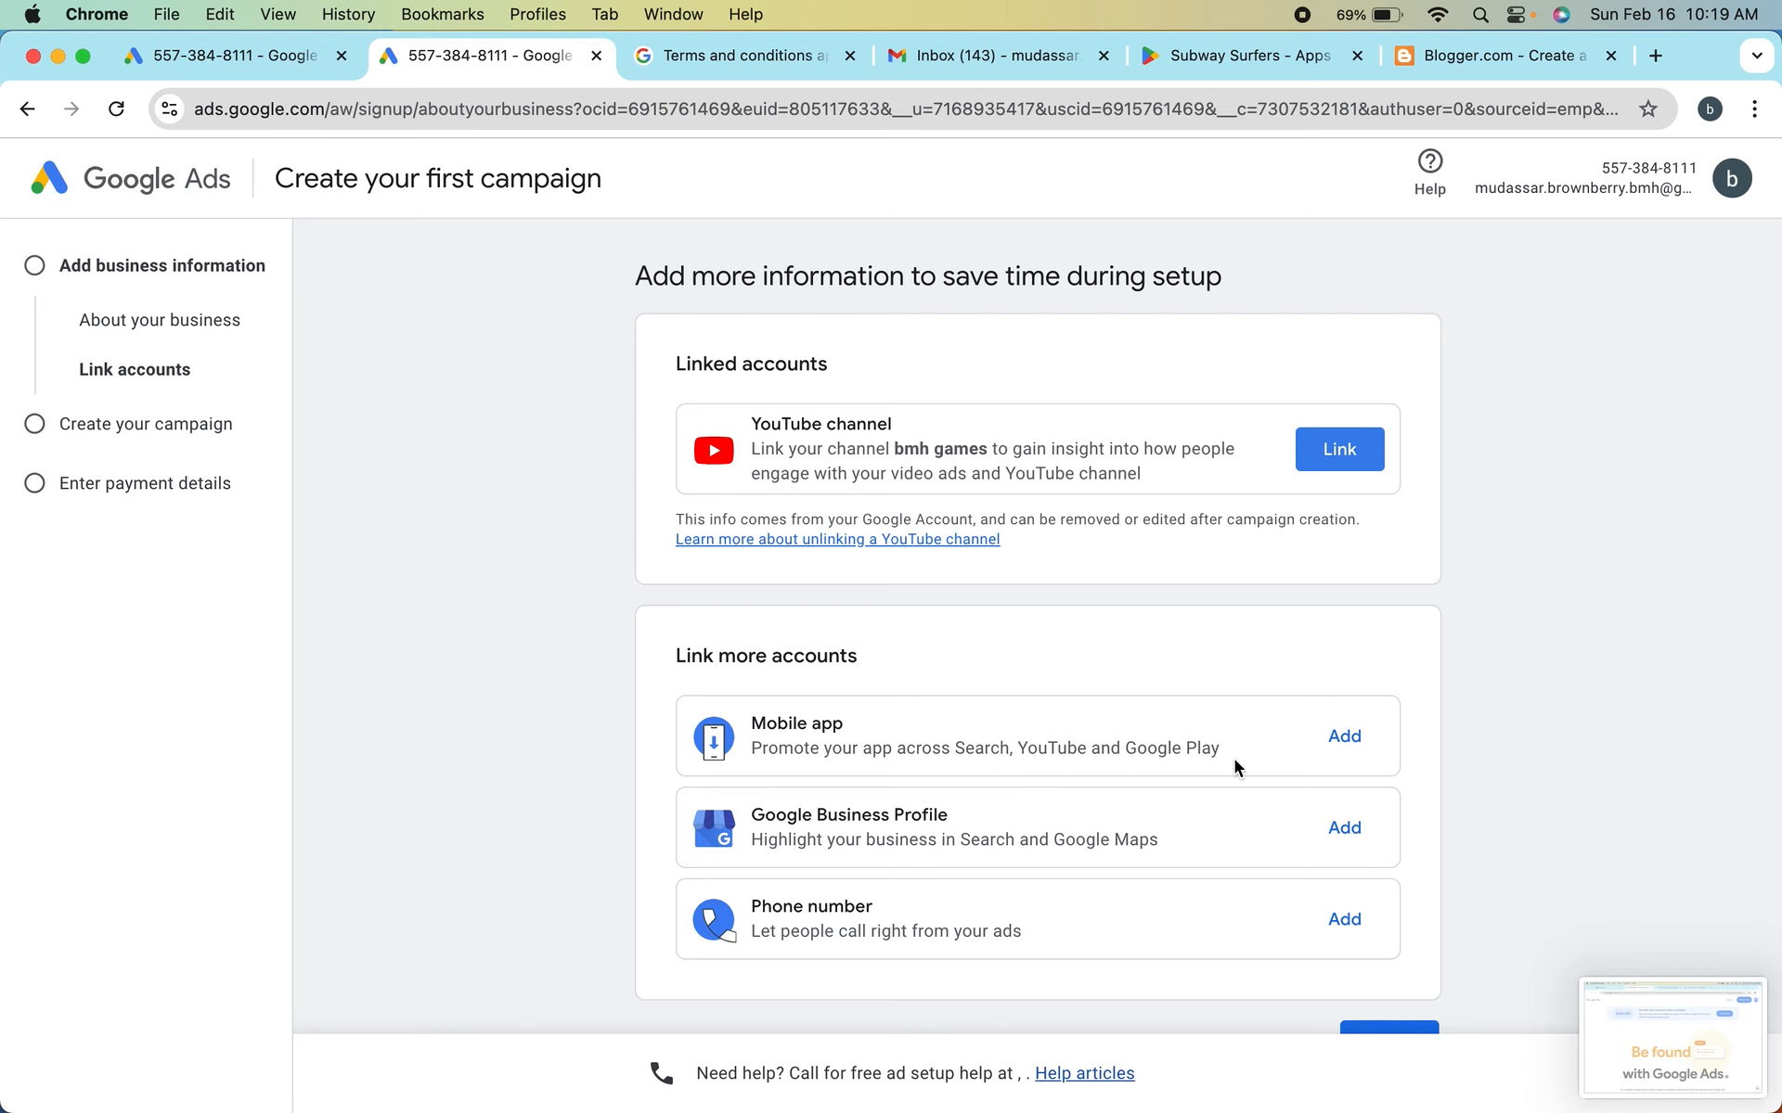
scroll(1234, 761, "down", 2)
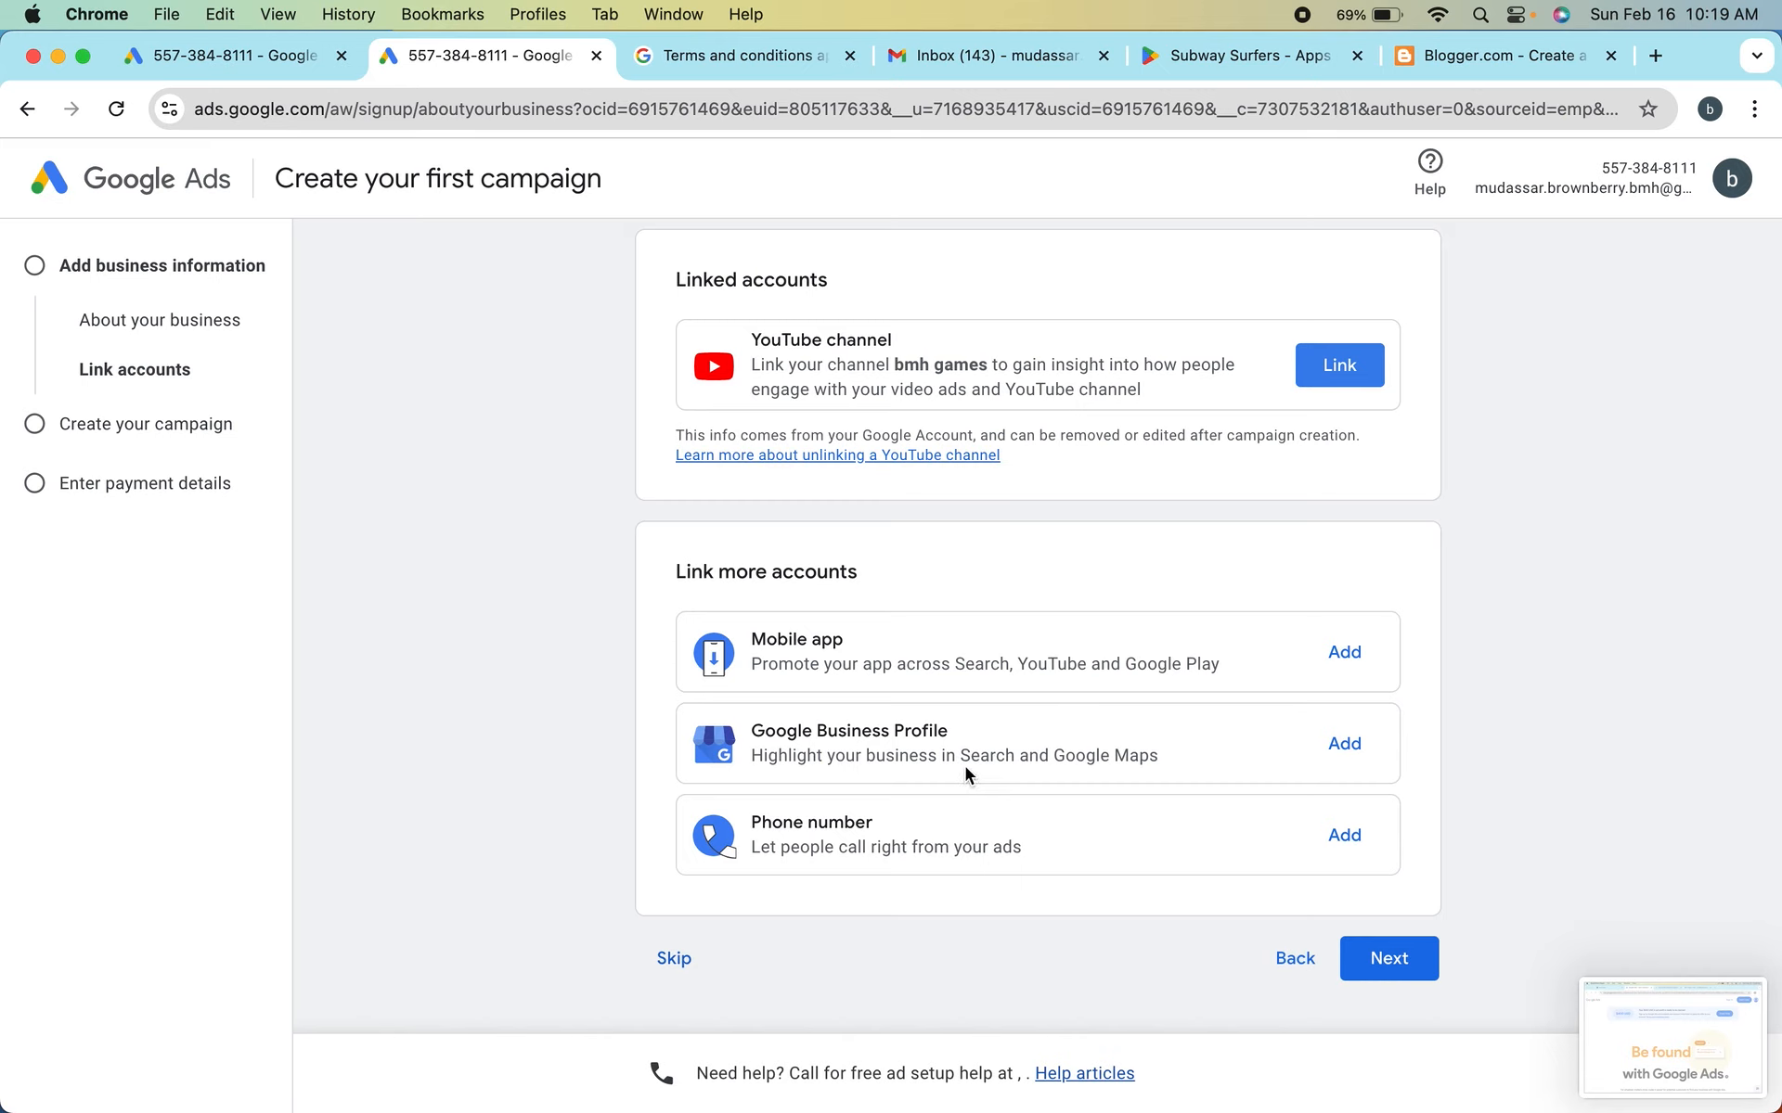
scroll(1167, 771, "down", 1)
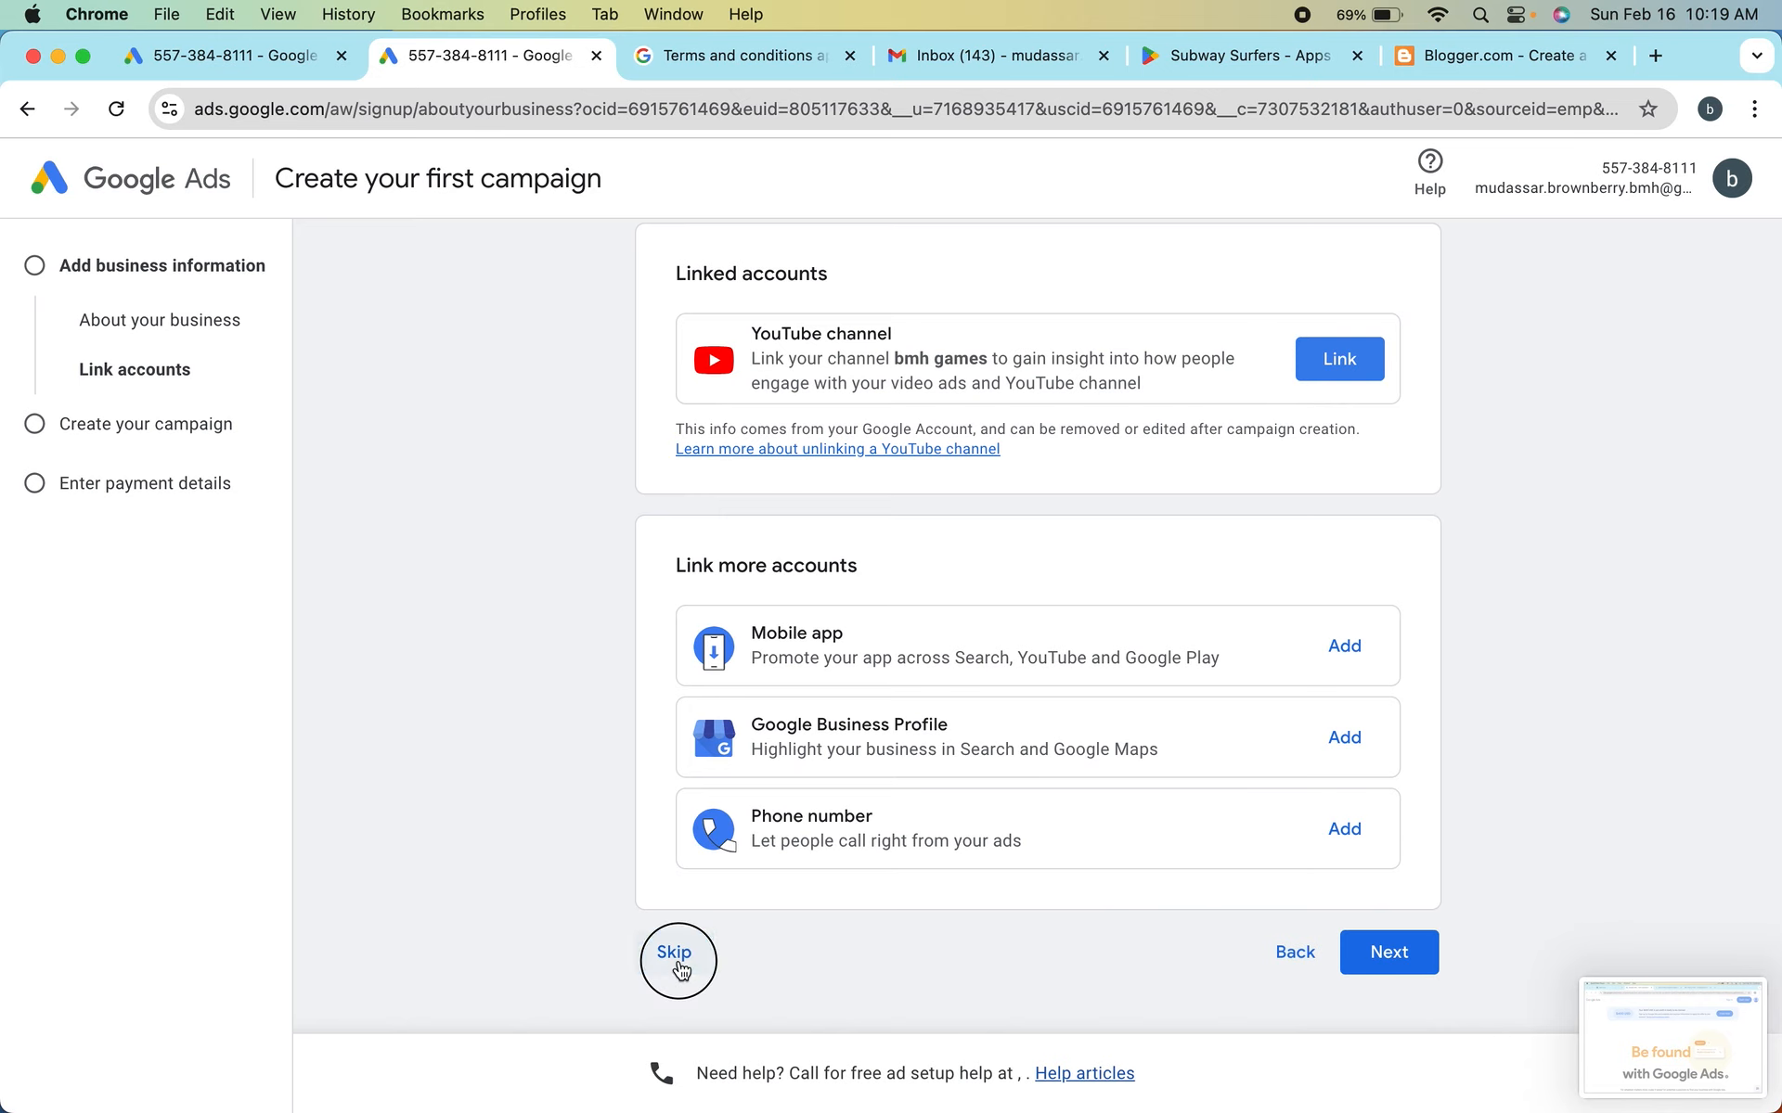
left_click(674, 953)
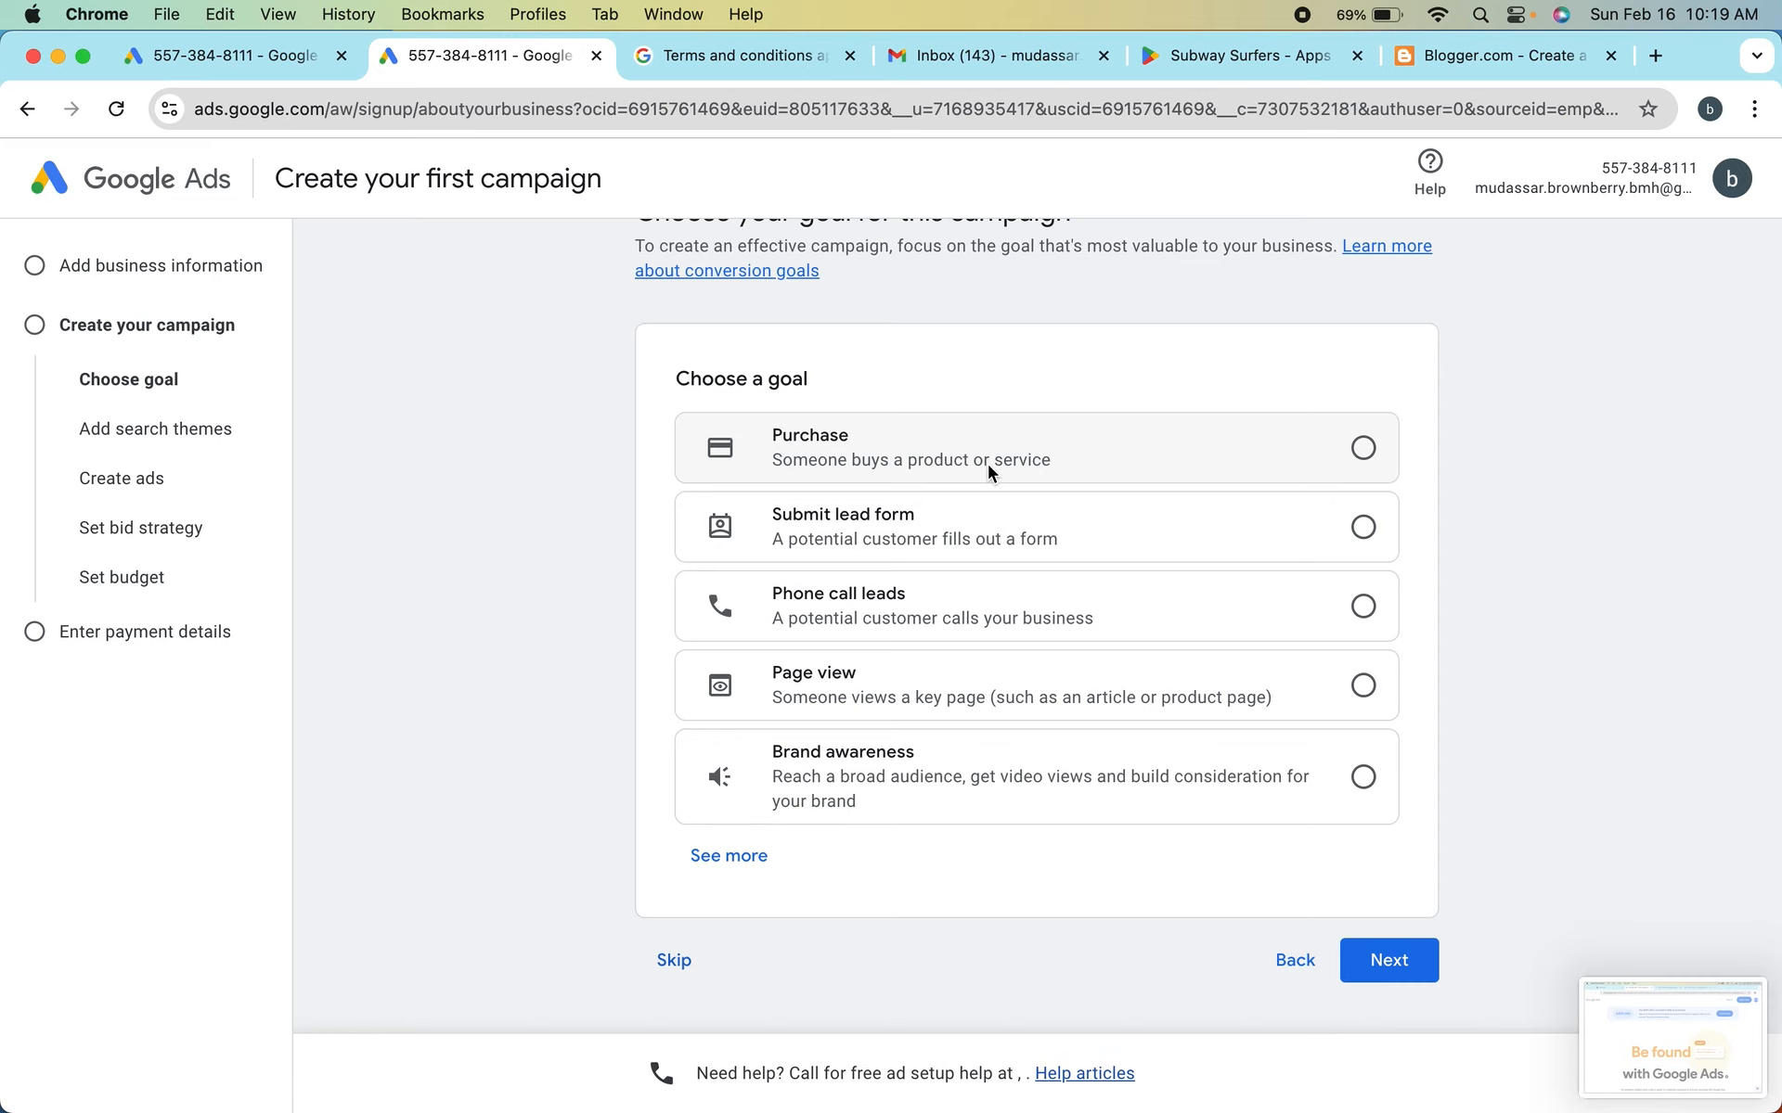
Try the Purchase, Submit lead form, Phone call leads, Page view and Brand awareness campaign goals one after another
left_click(1368, 450)
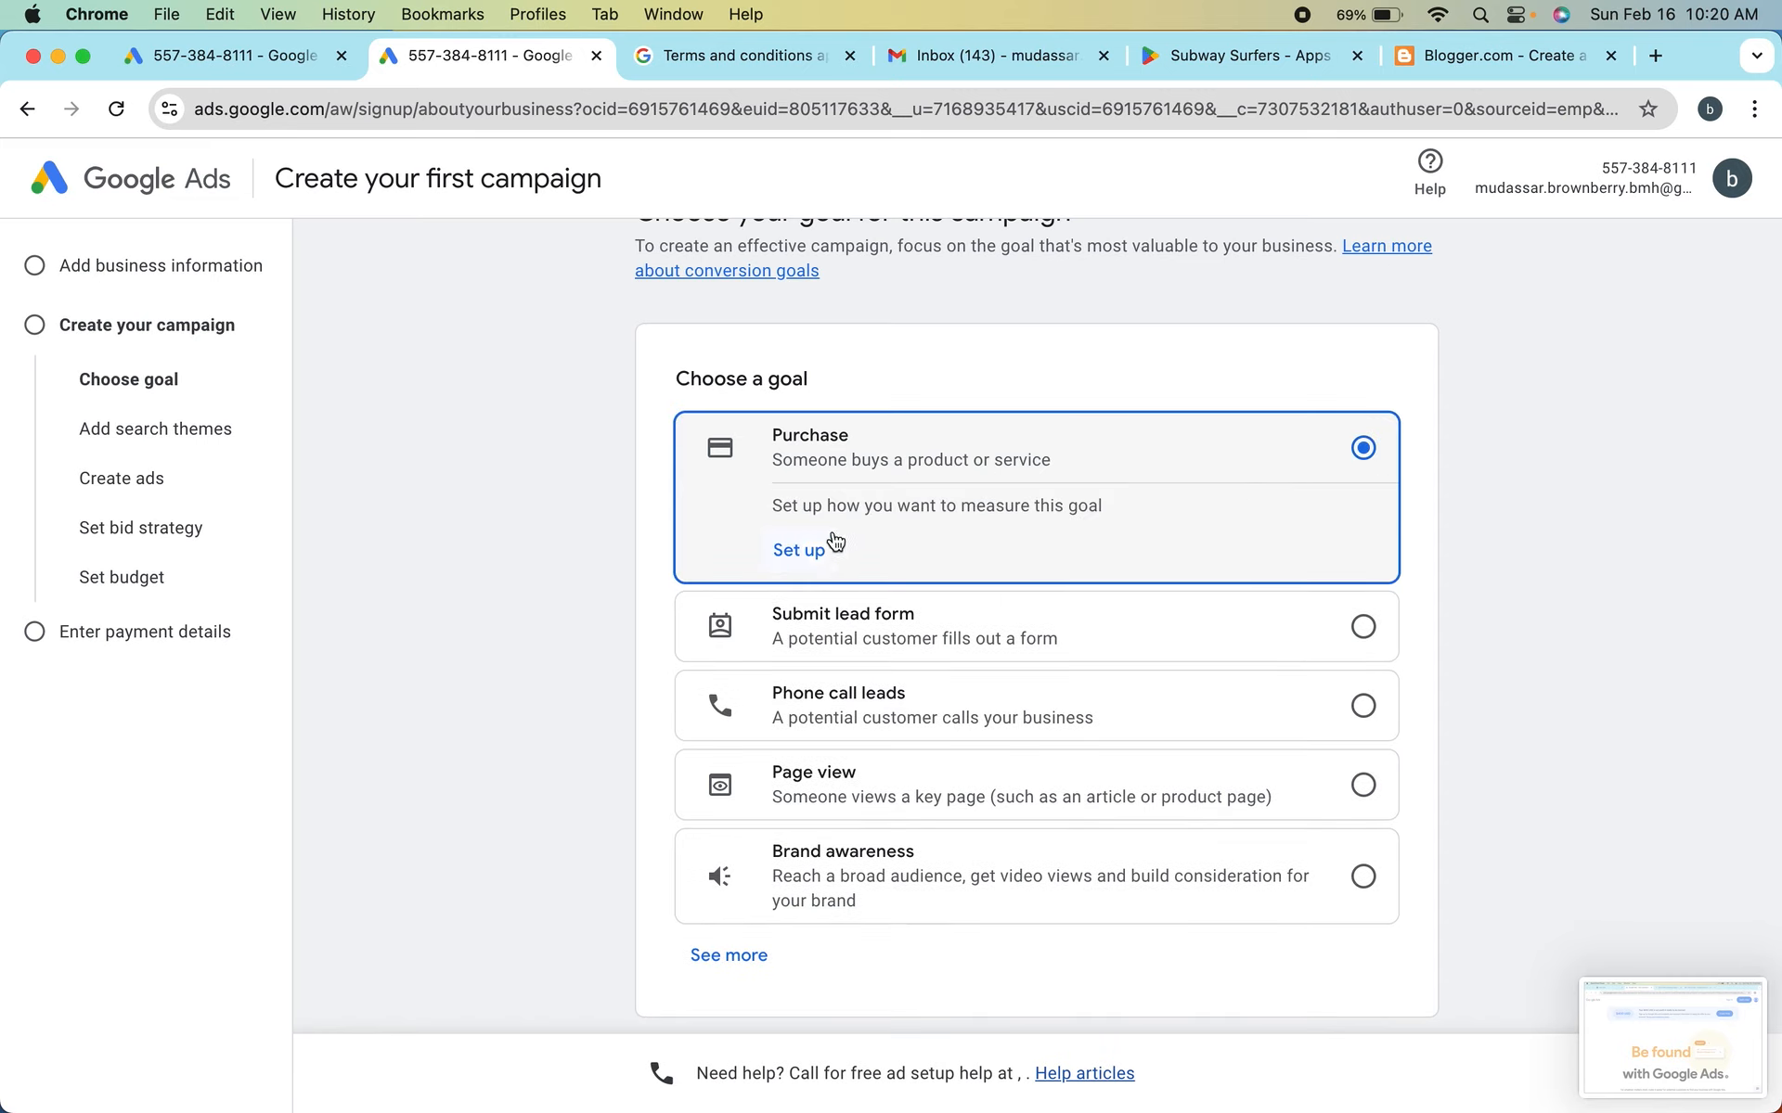
left_click(850, 631)
scroll(991, 615, "down", 3)
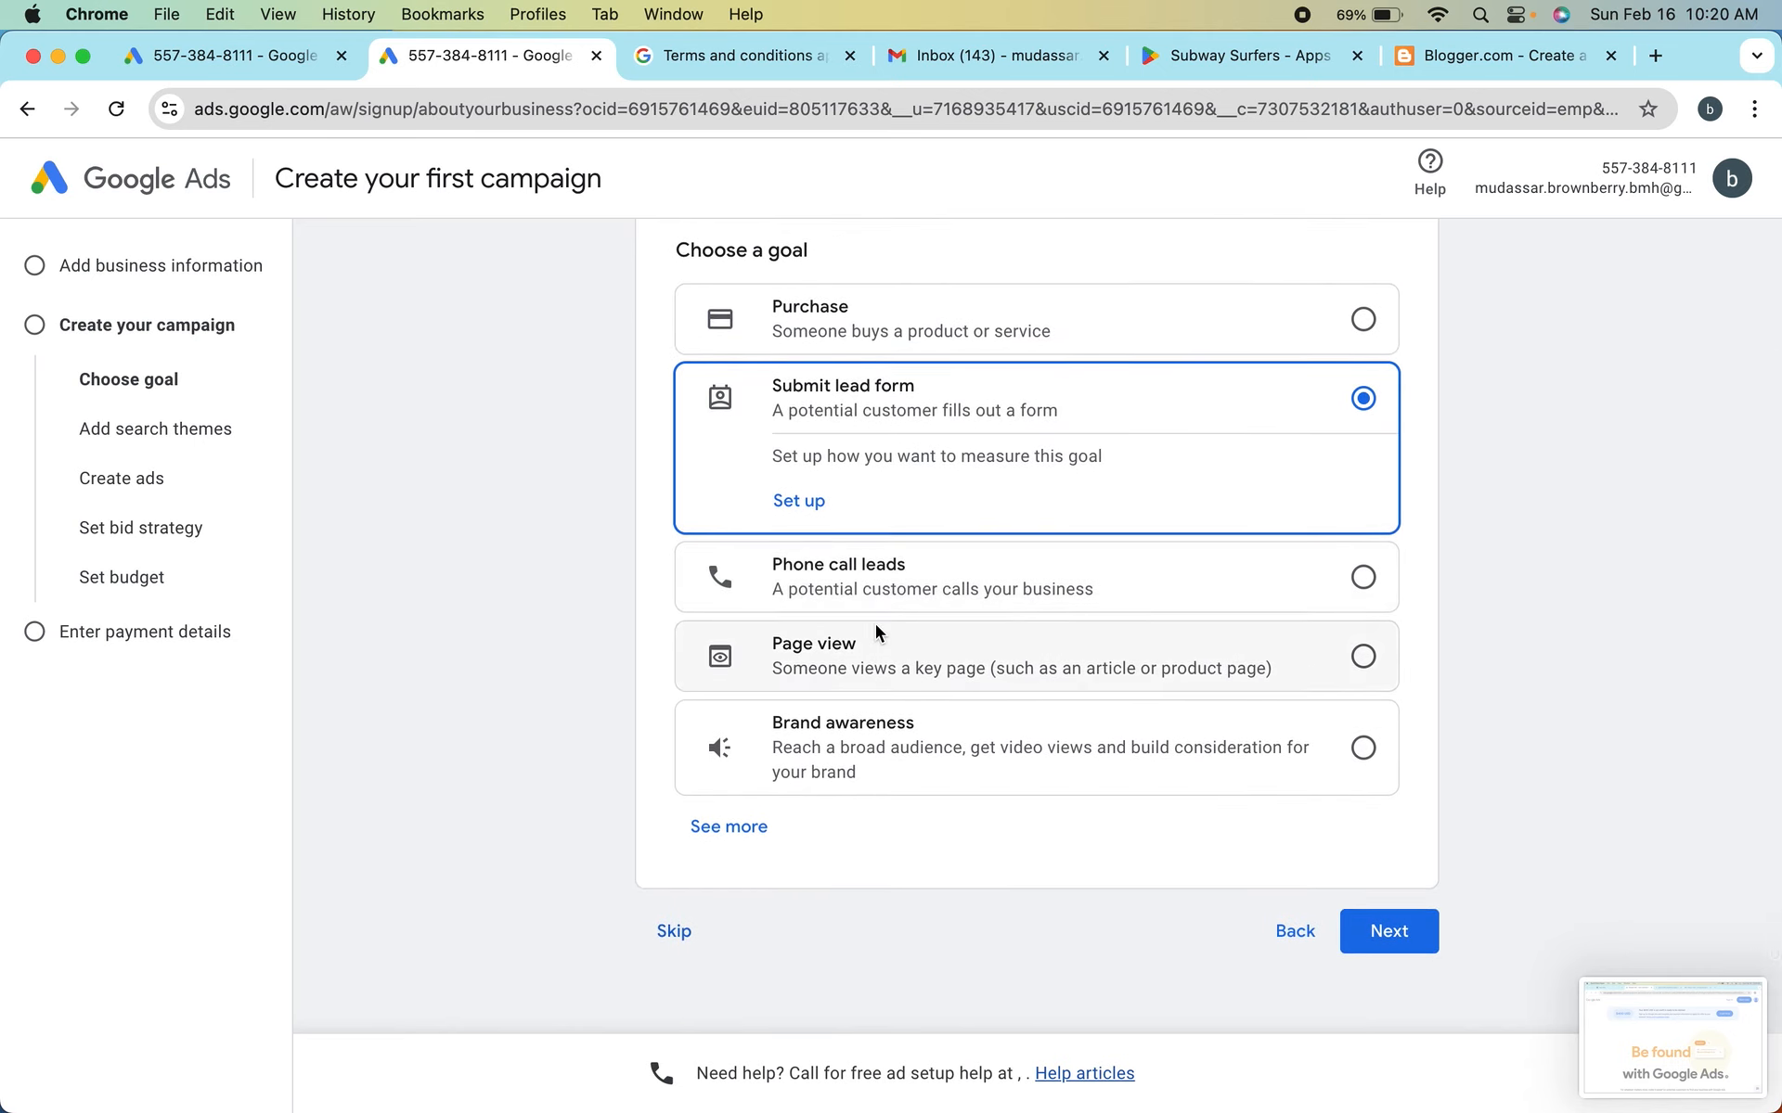
left_click(893, 572)
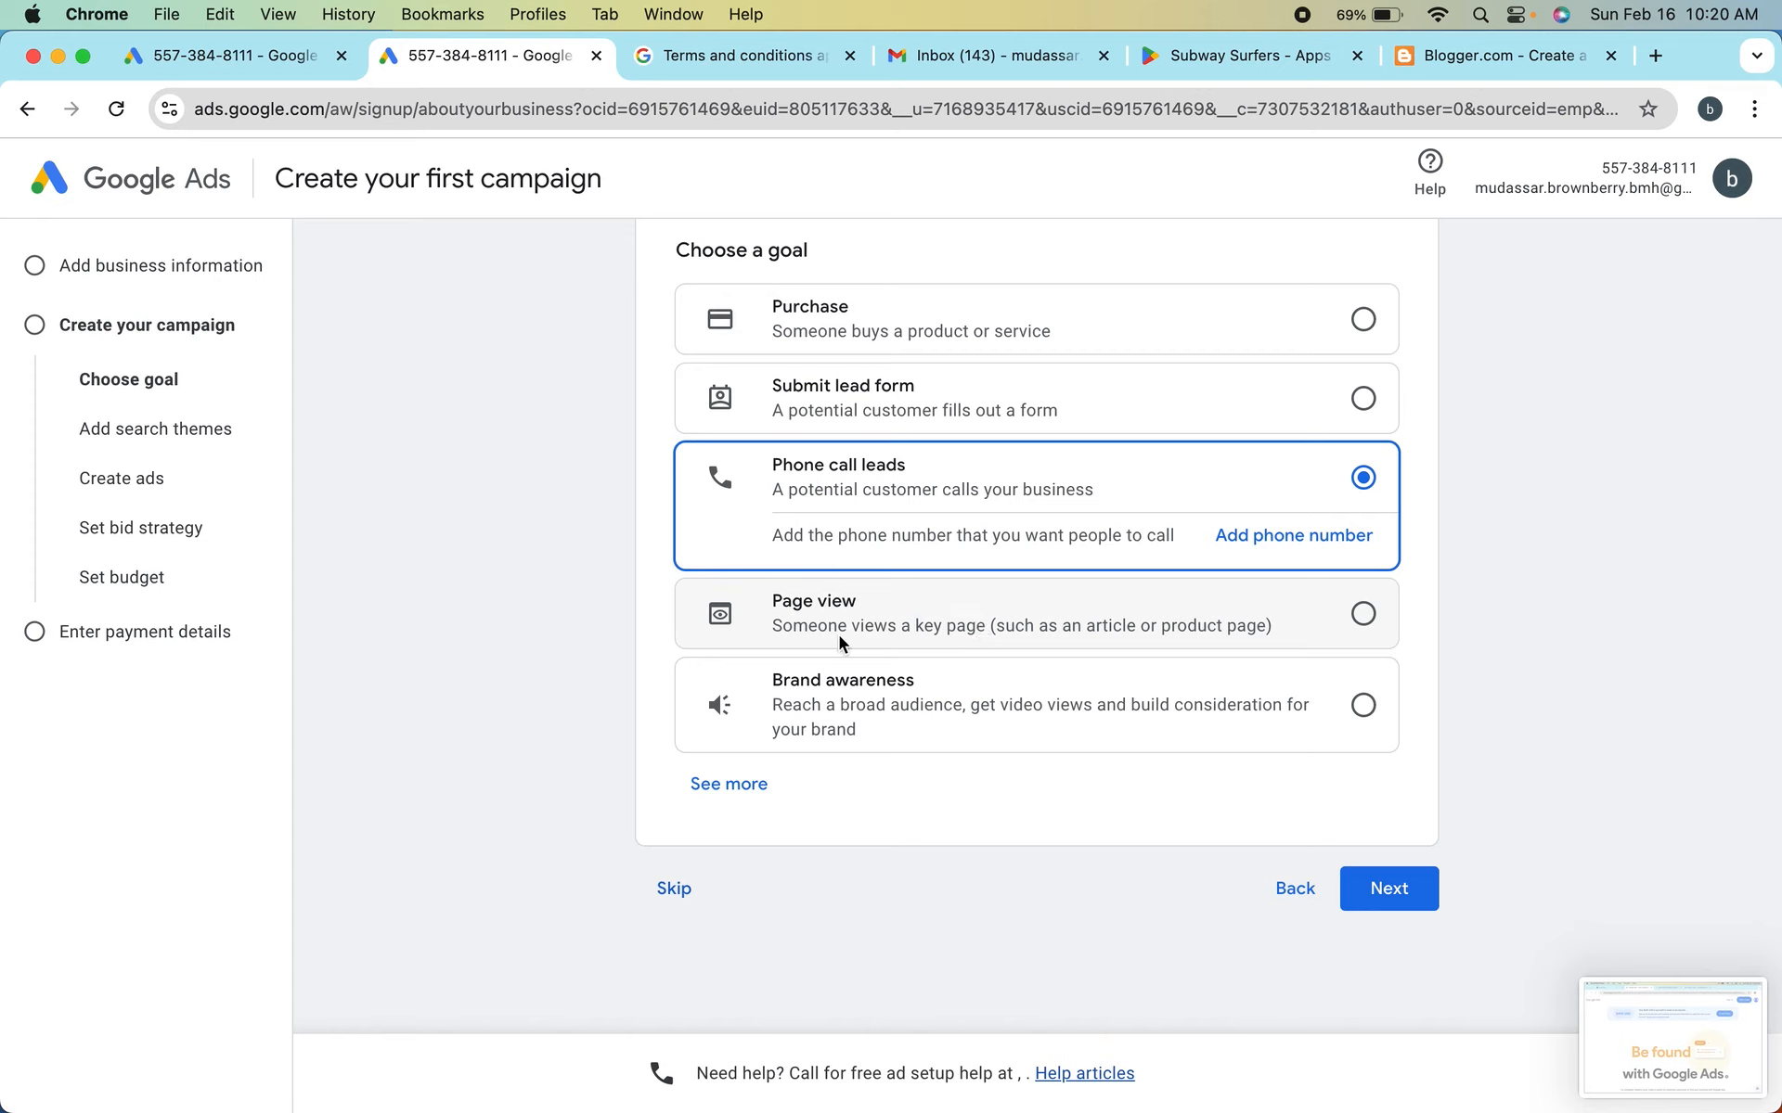
left_click(884, 622)
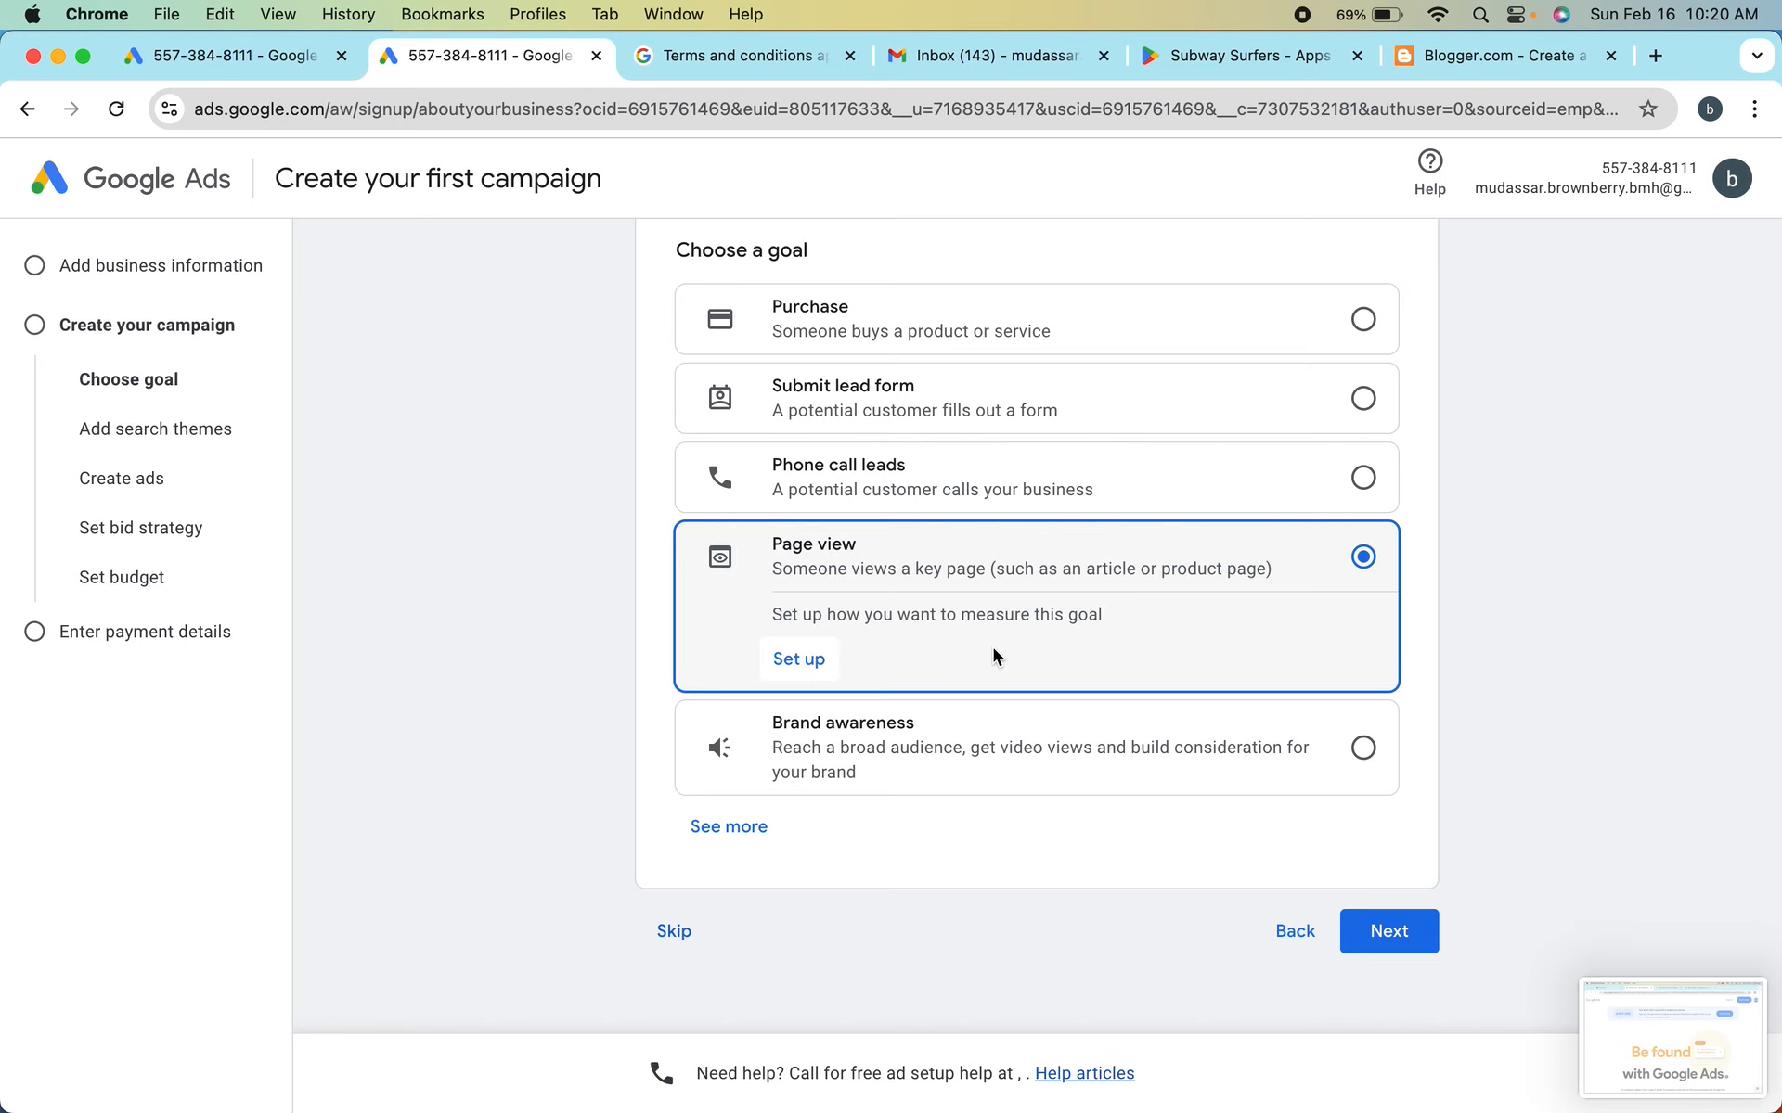
scroll(993, 650, "down", 1)
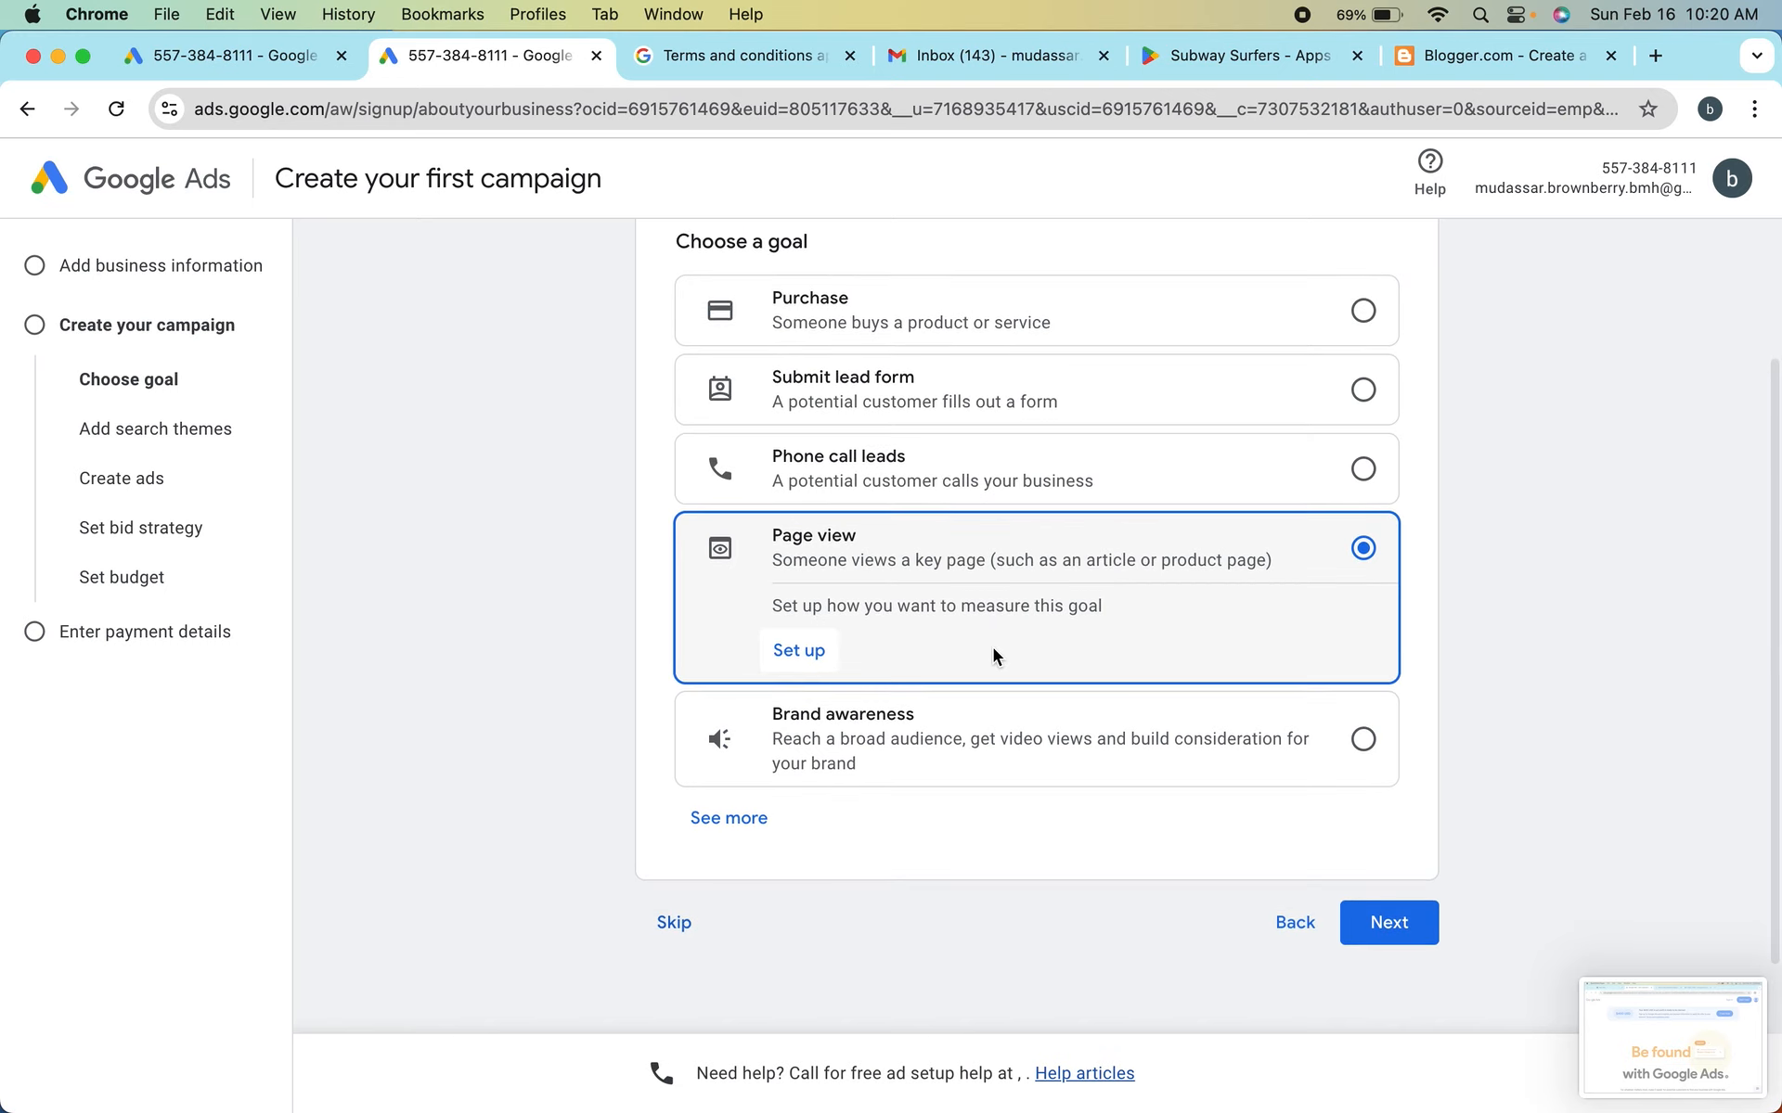
scroll(993, 648, "down", 1)
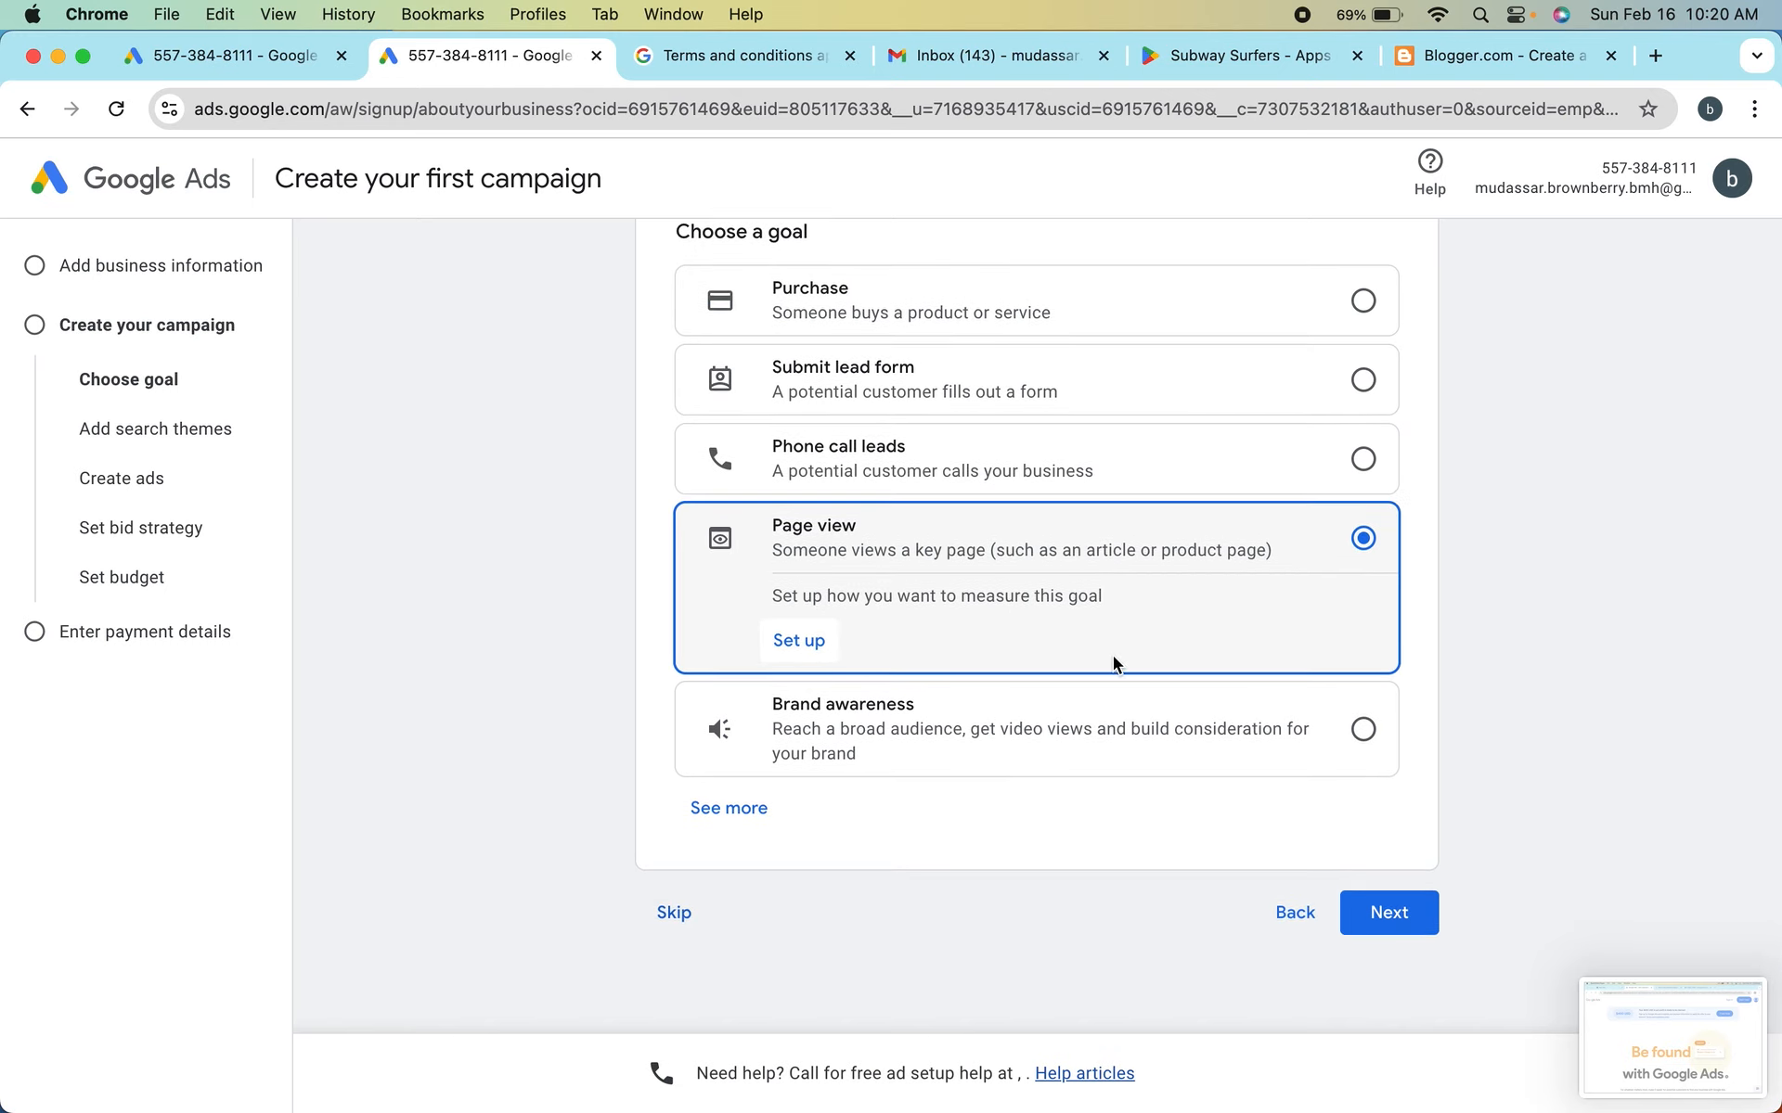
scroll(1003, 720, "down", 3)
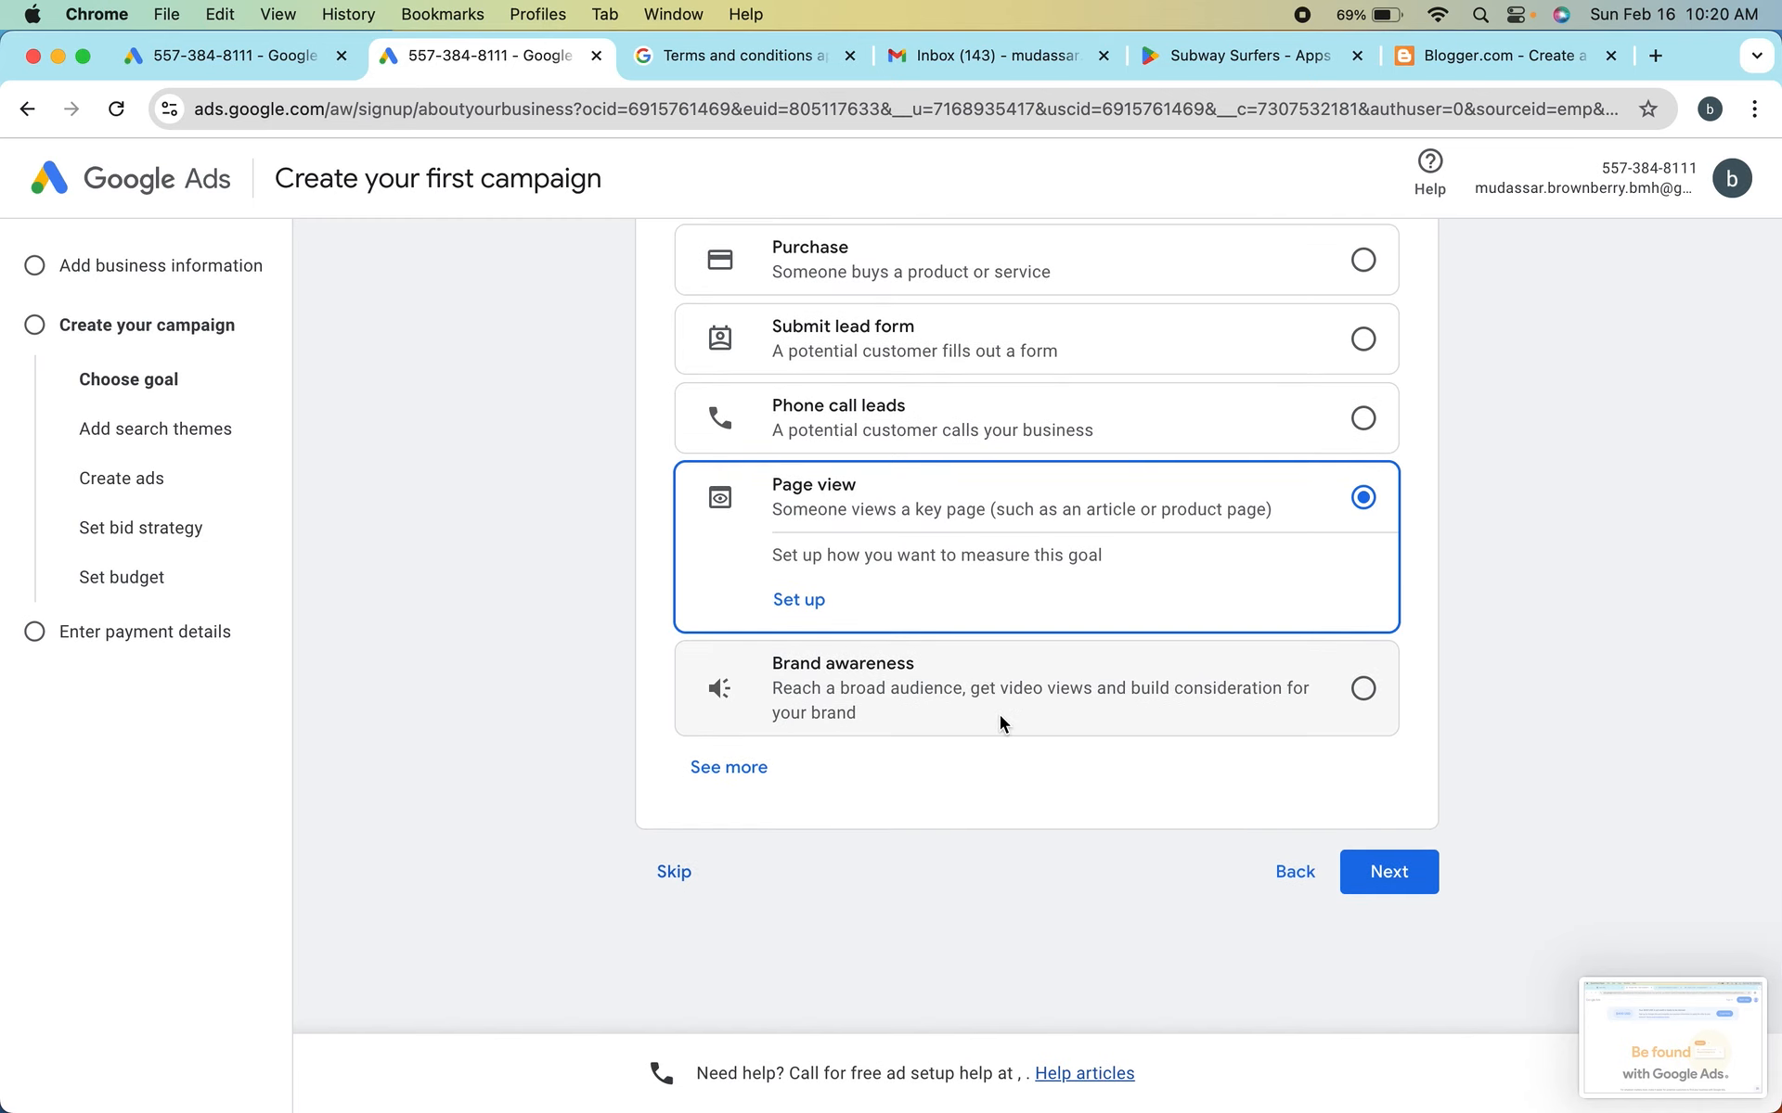
left_click(921, 698)
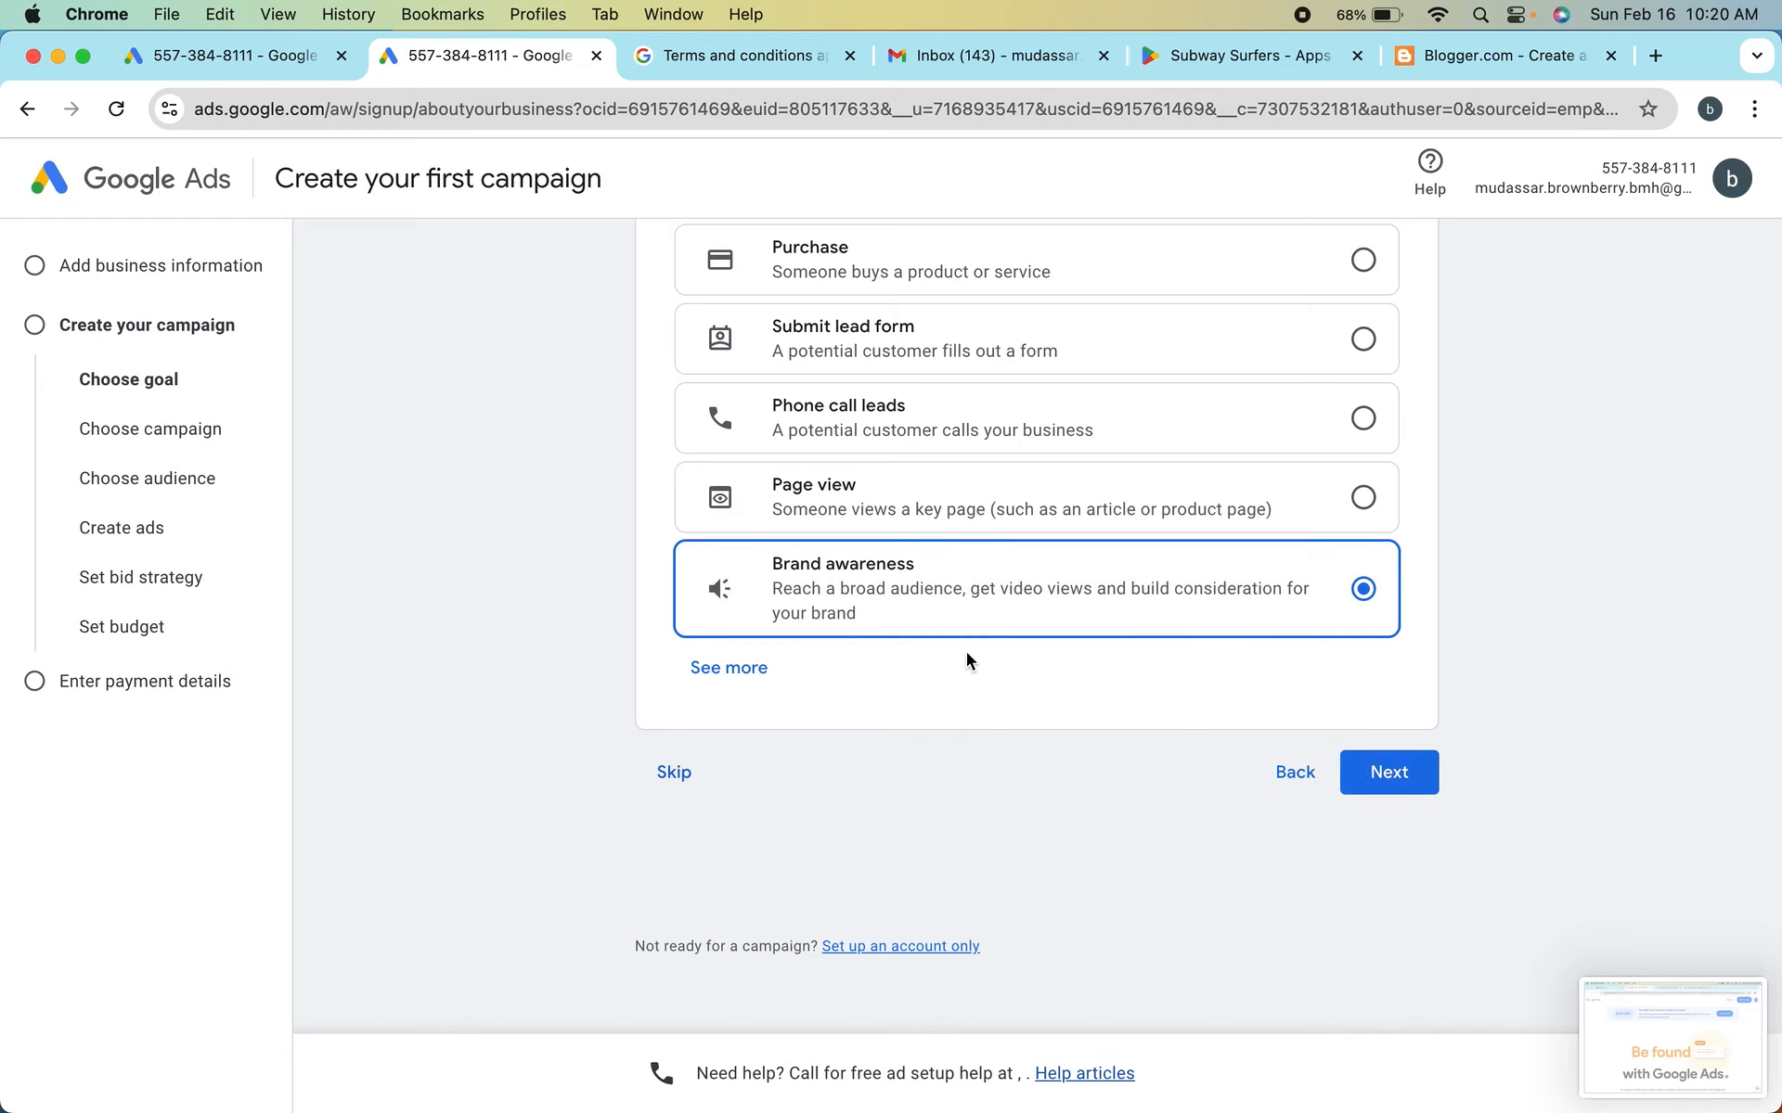
Expand the full list of campaign goals and examine the app promotion, leads and sales options
left_click(732, 670)
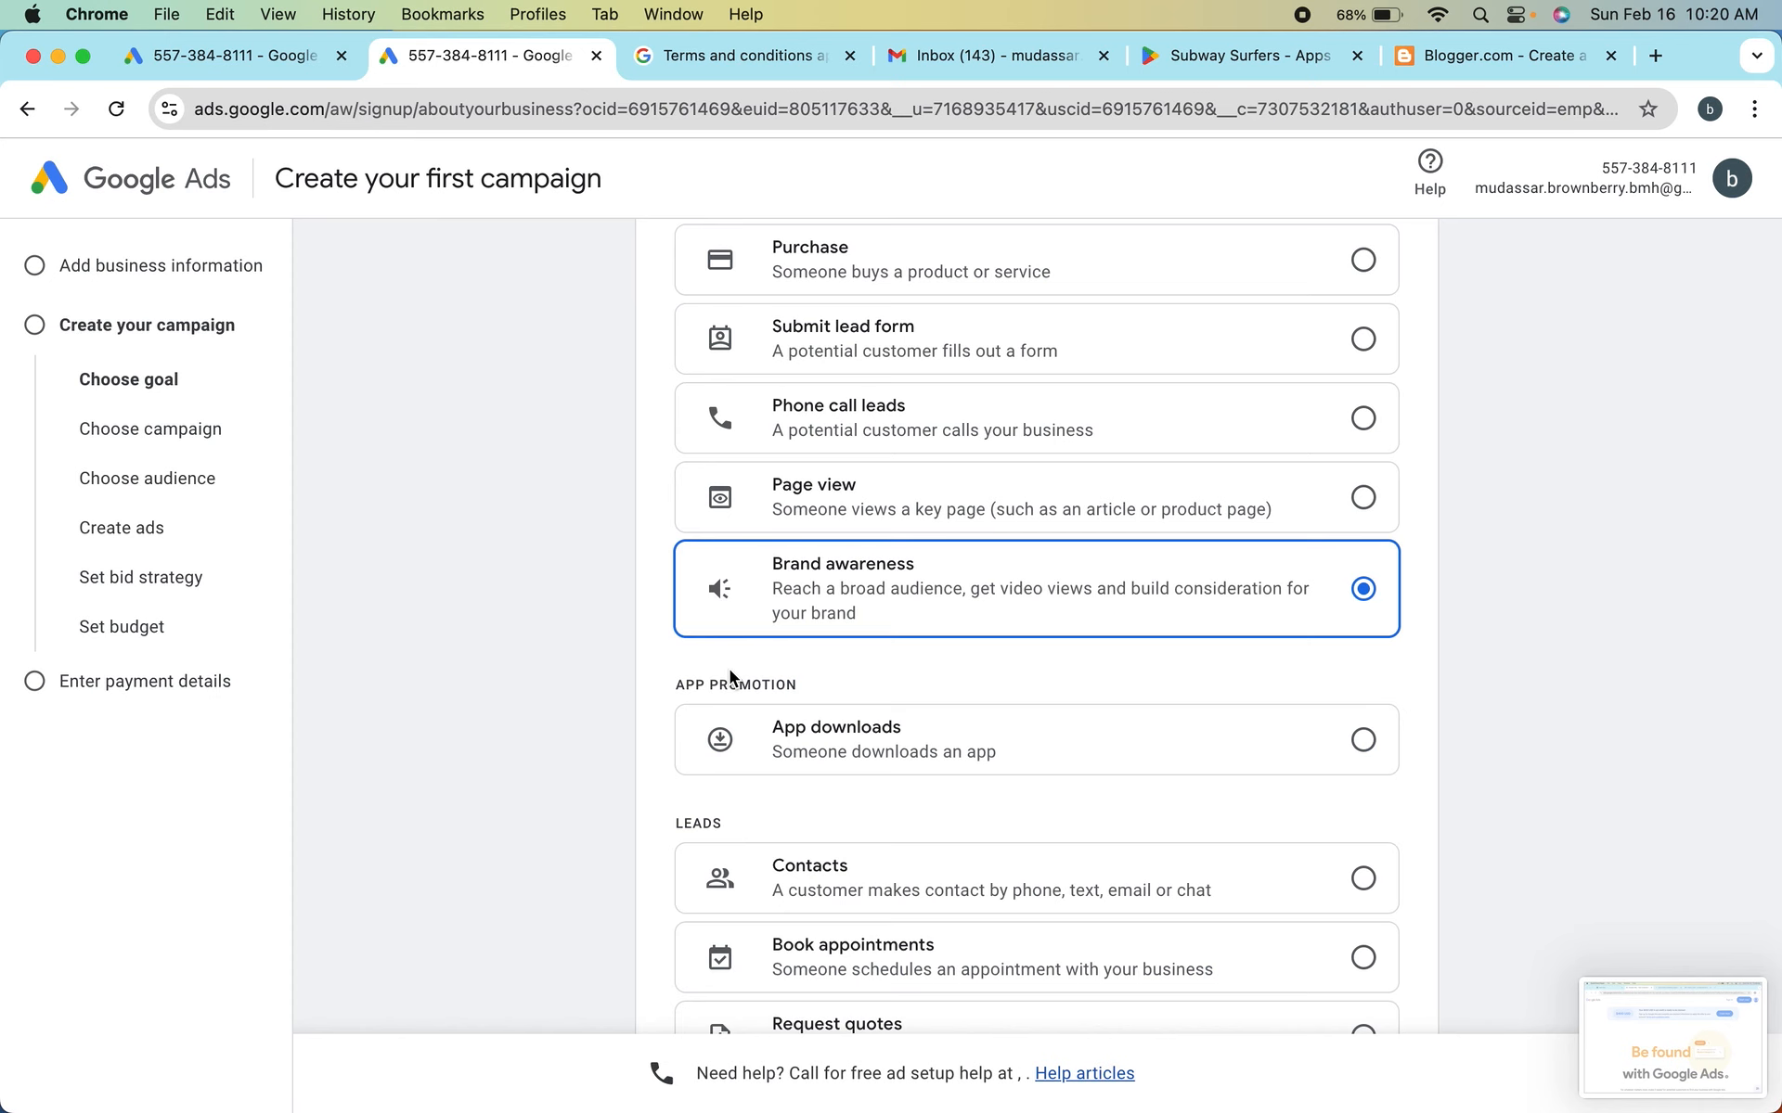
scroll(855, 747, "down", 2)
scroll(857, 743, "down", 1)
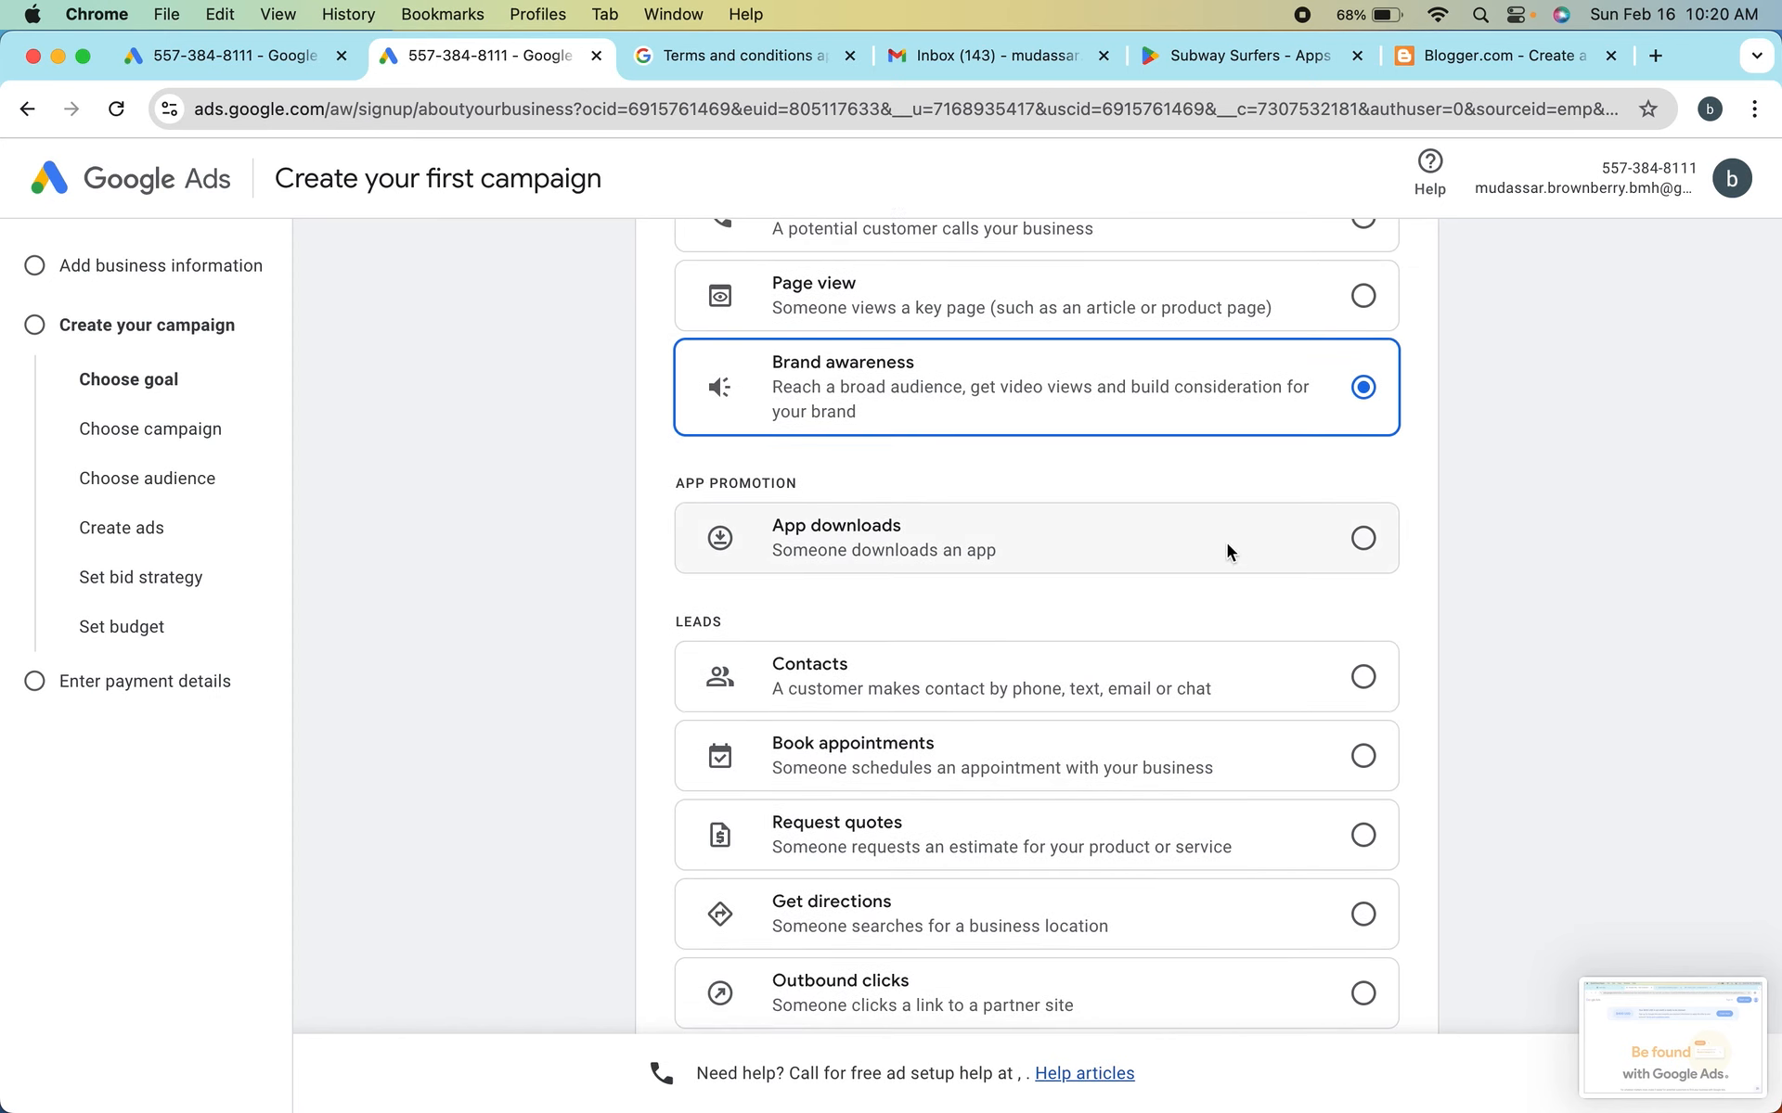
scroll(1226, 543, "down", 1)
scroll(1112, 587, "down", 3)
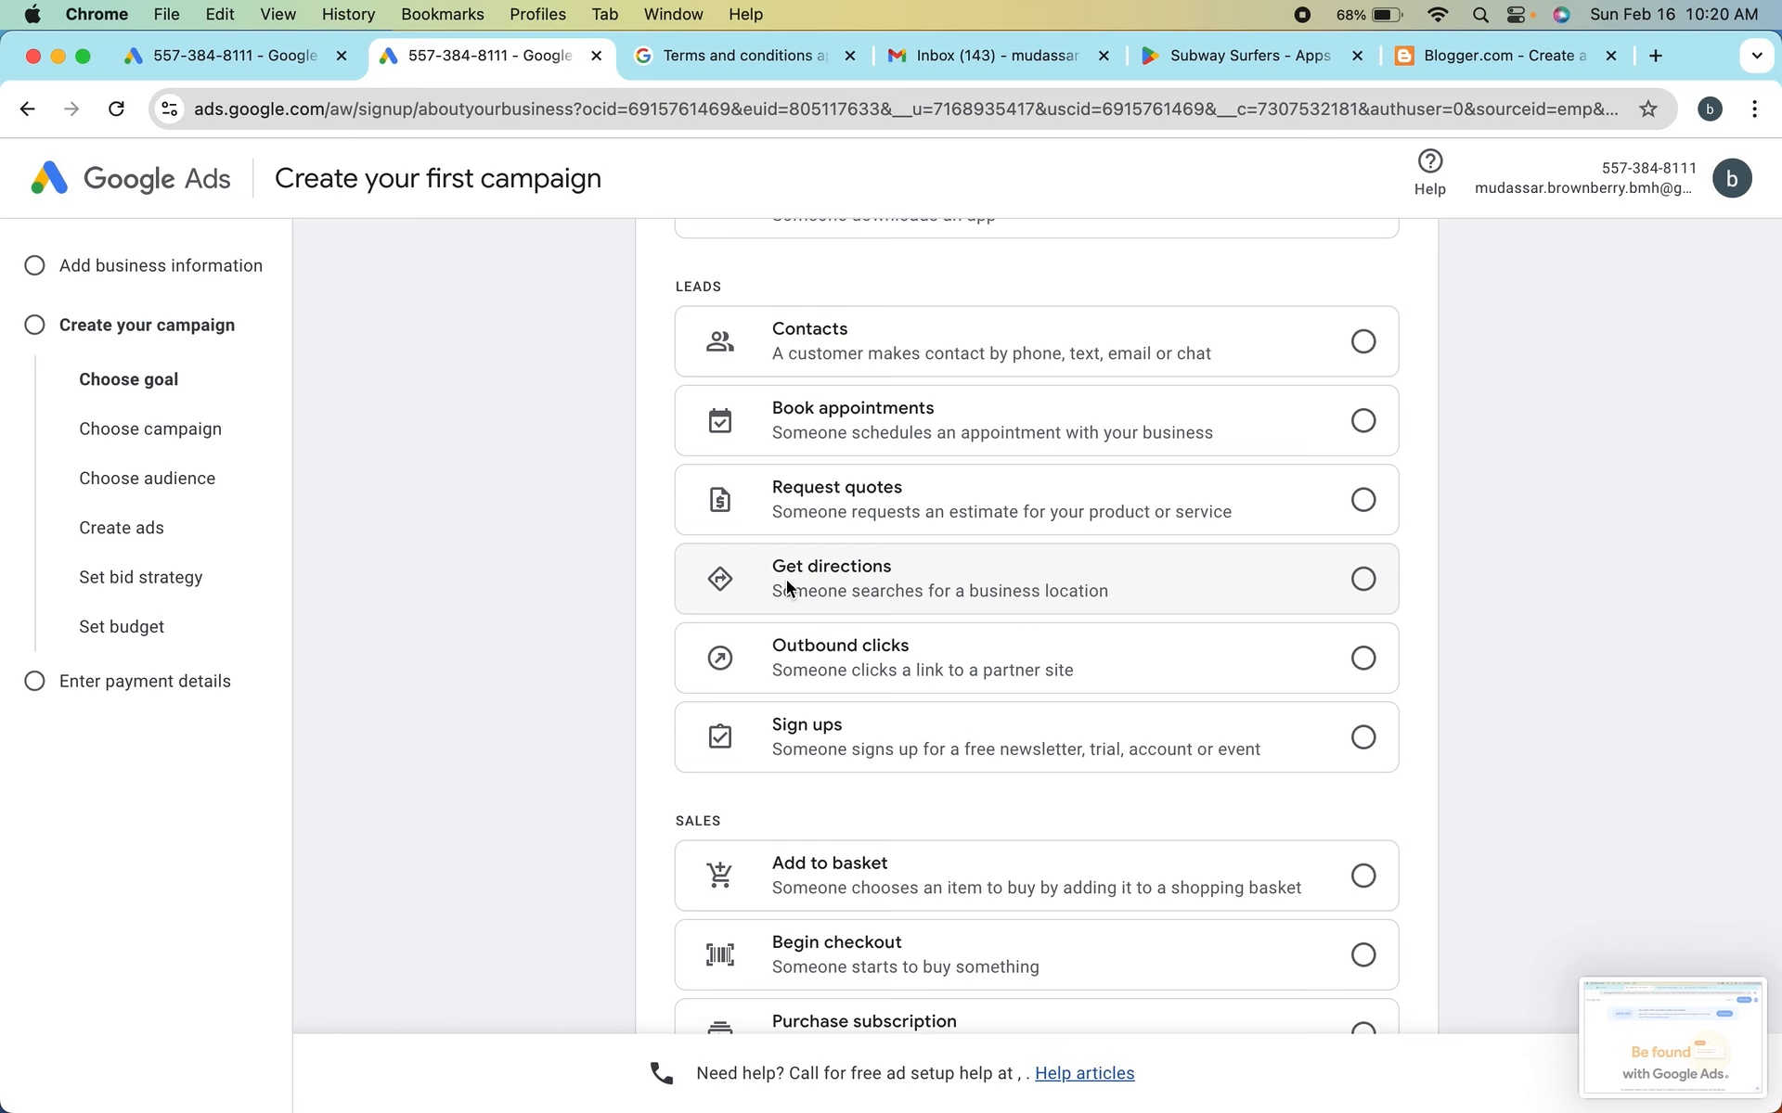
scroll(906, 603, "down", 3)
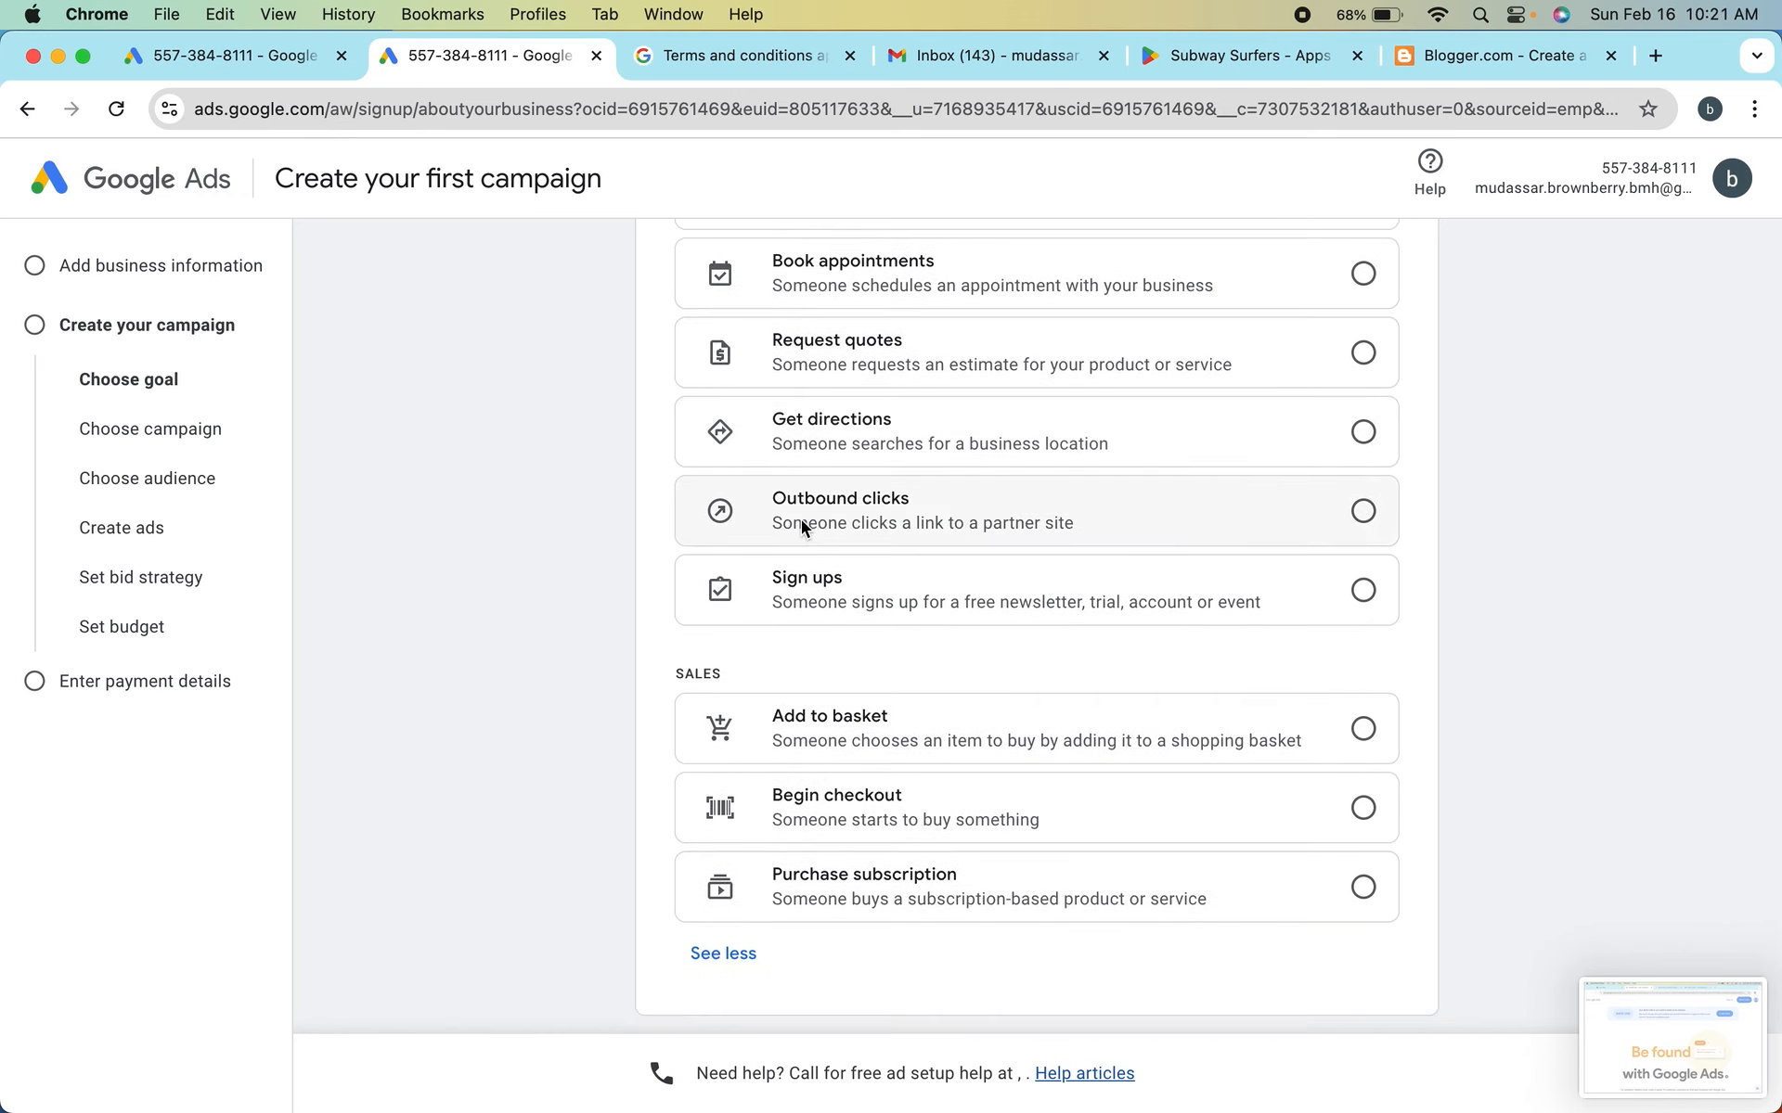
scroll(872, 621, "down", 4)
scroll(871, 622, "up", 3)
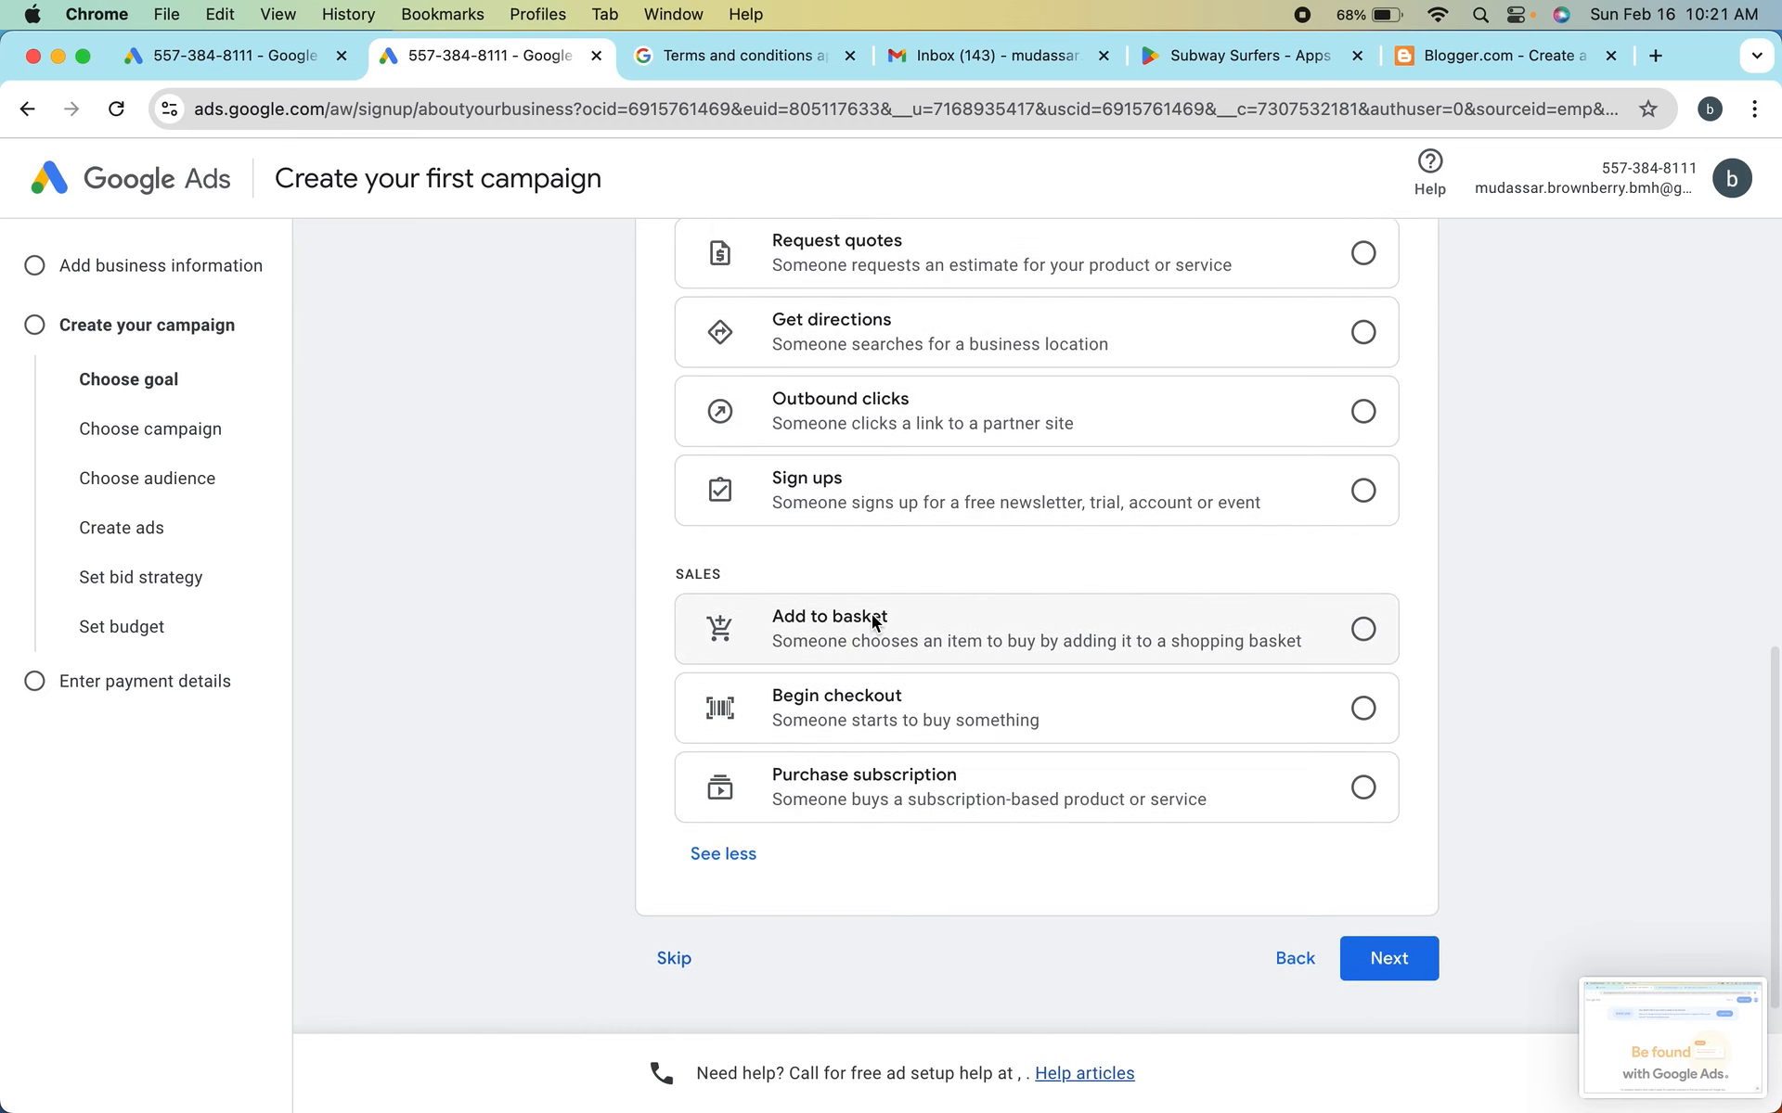
scroll(871, 617, "up", 1)
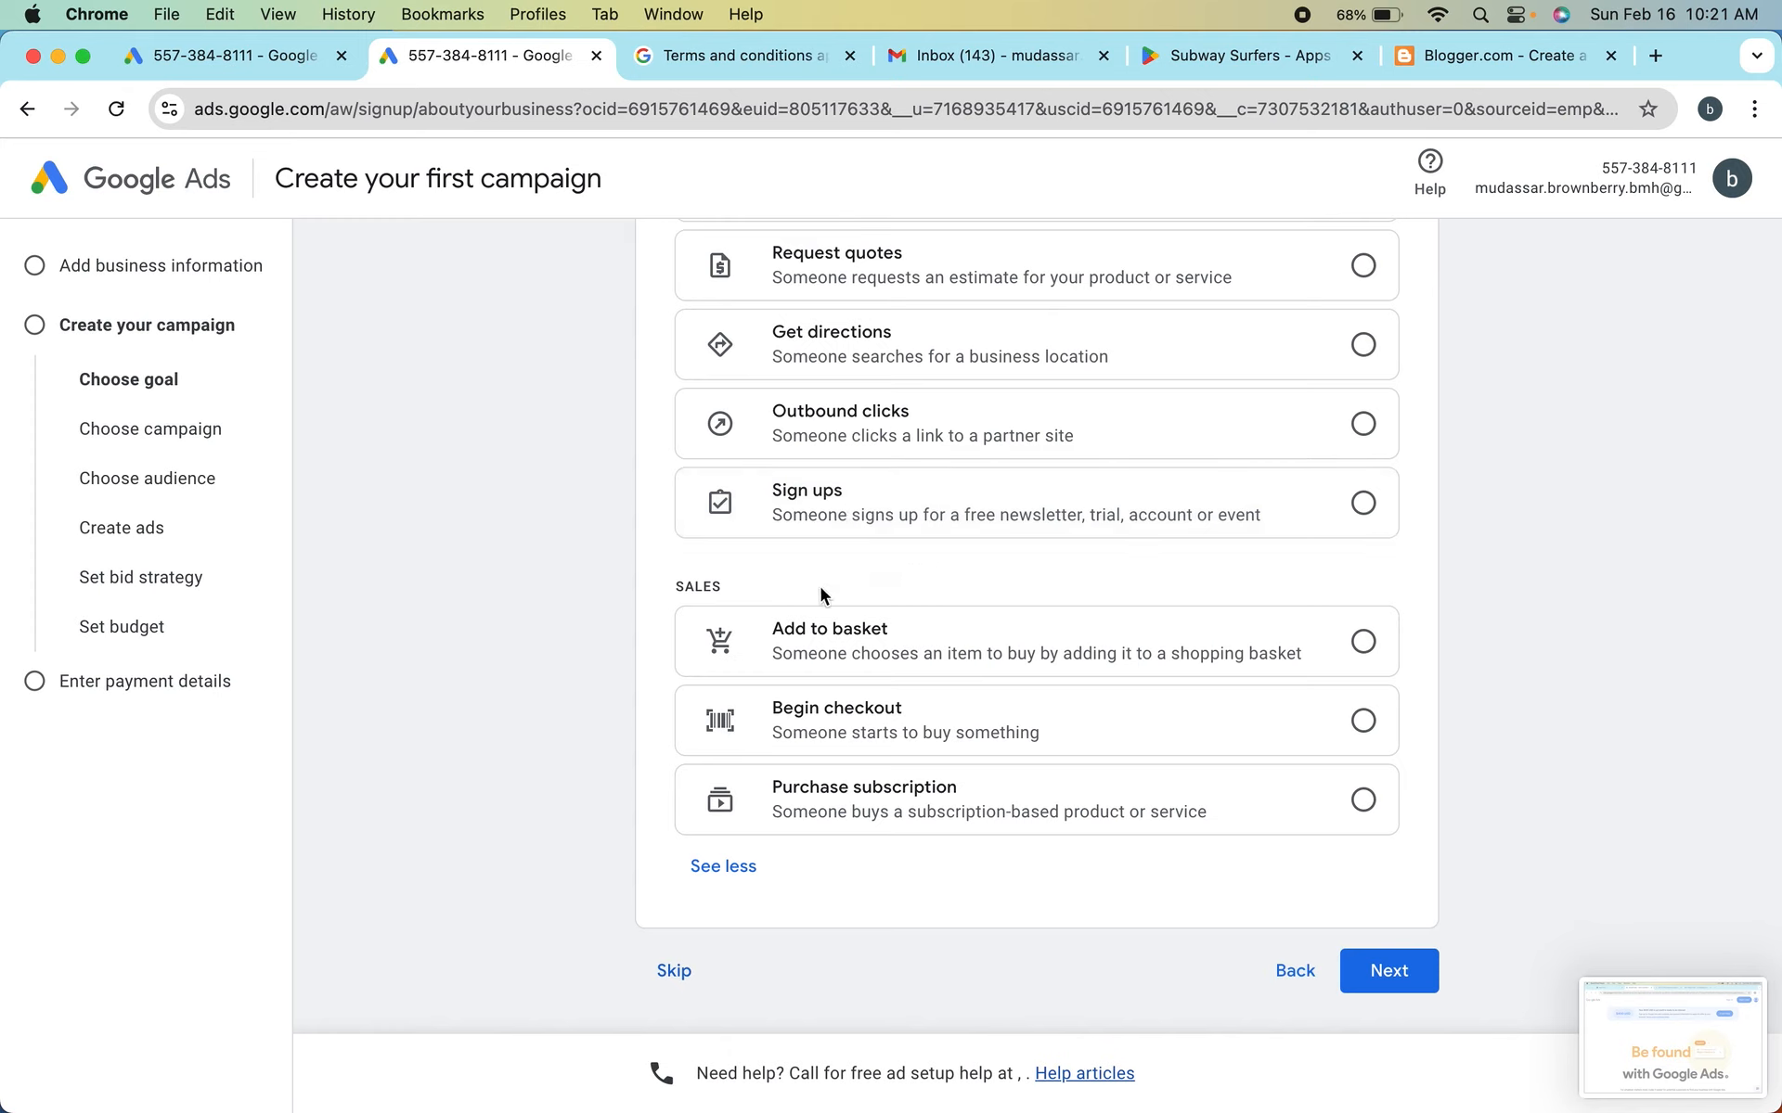
scroll(820, 595, "up", 2)
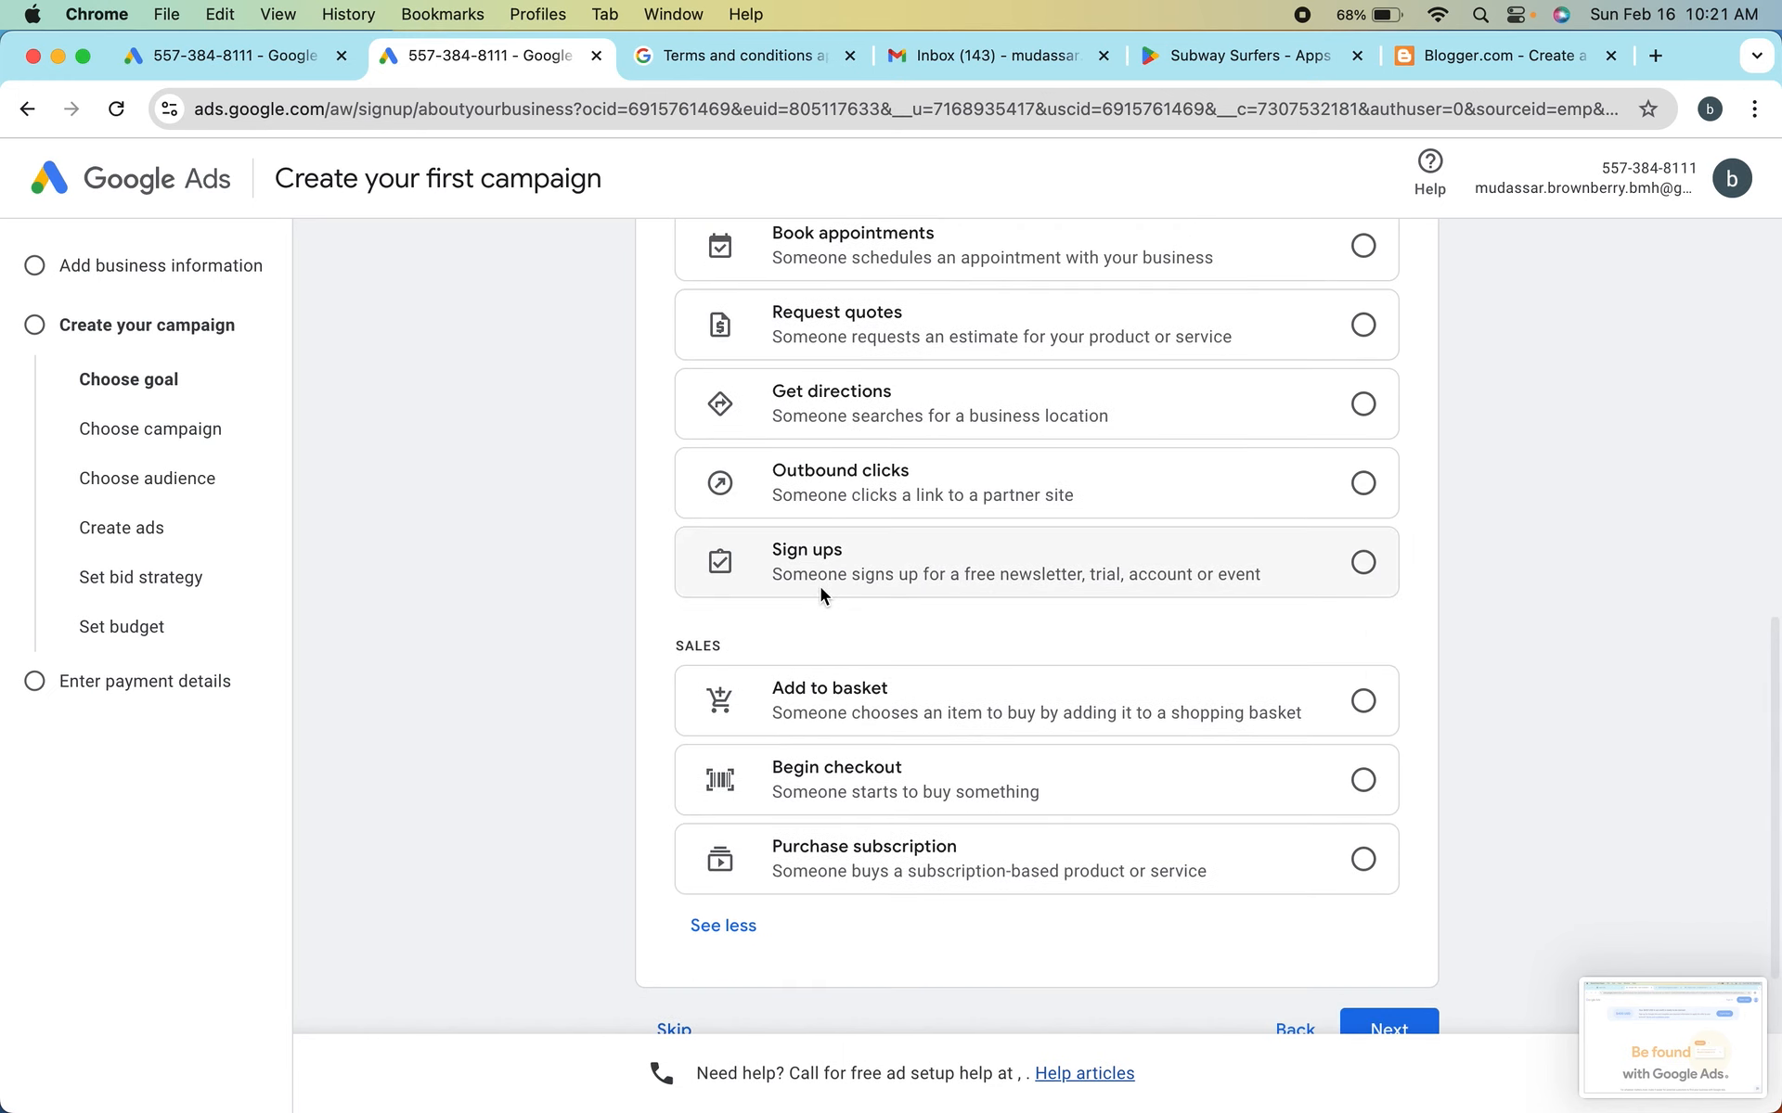
scroll(820, 588, "down", 1)
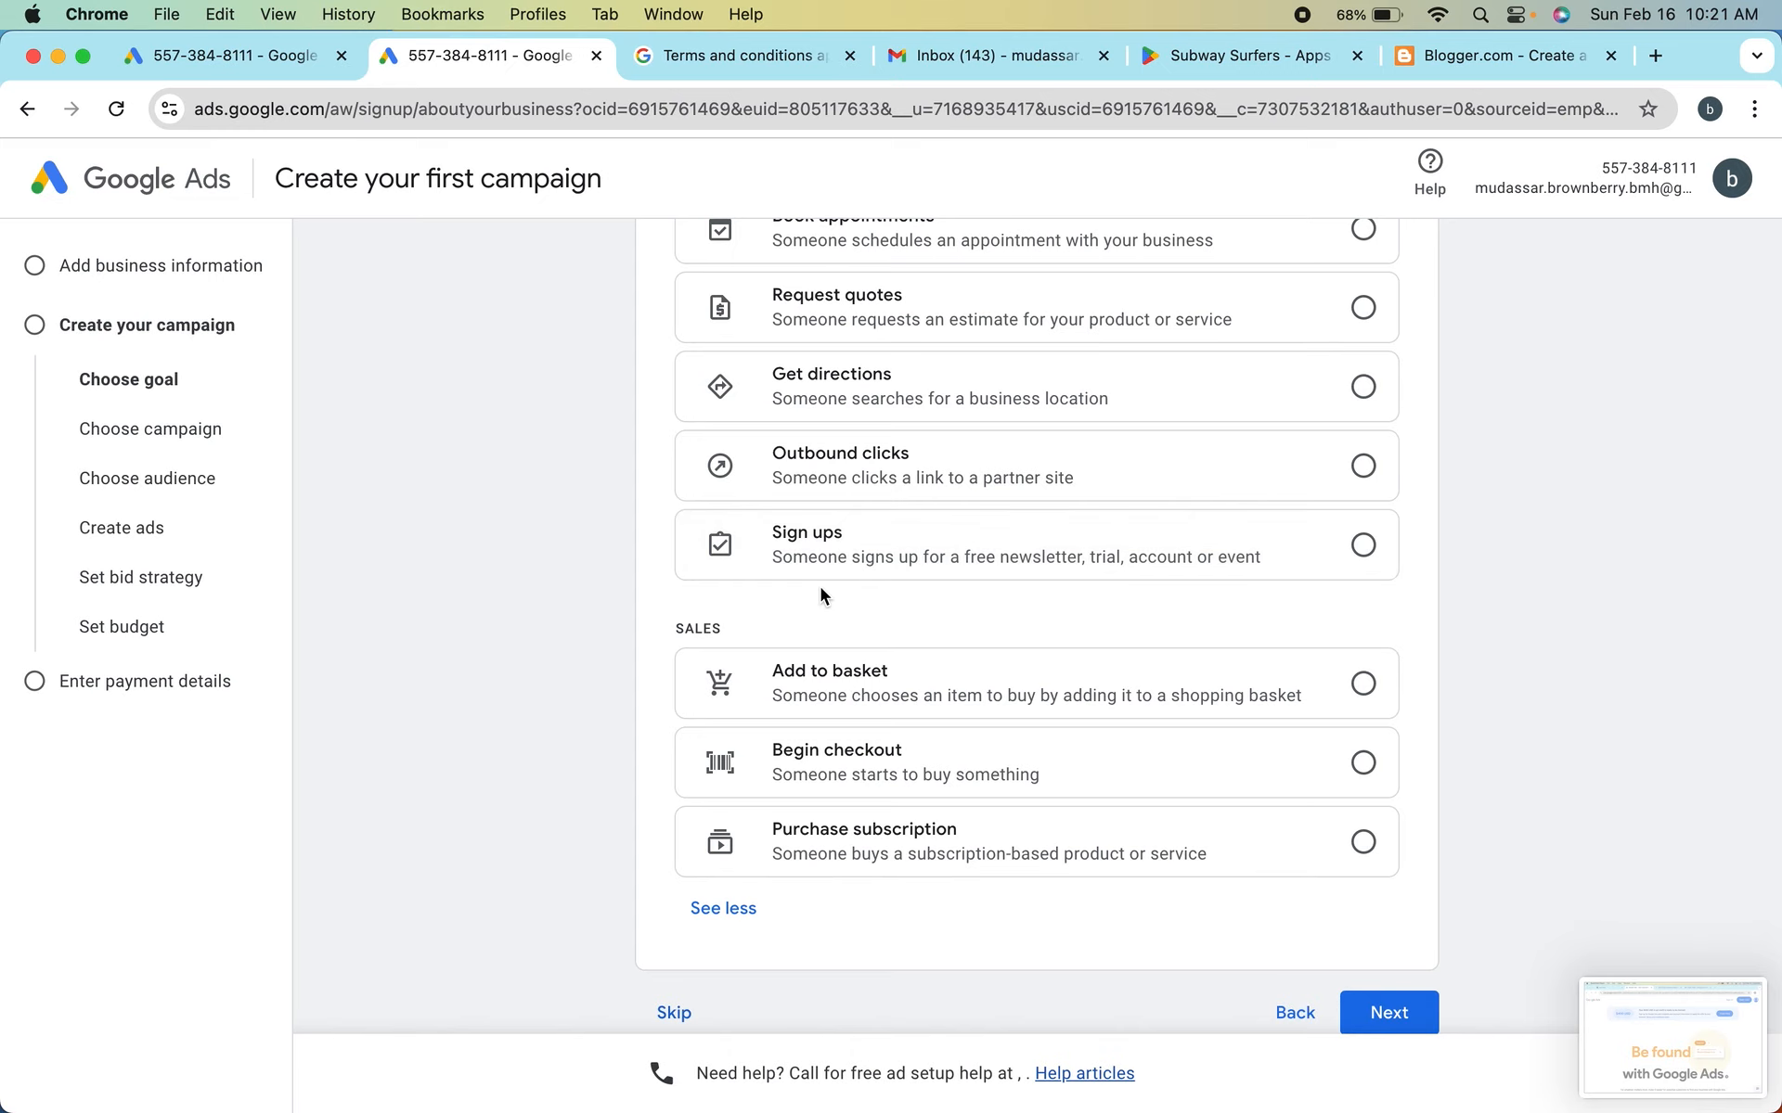
scroll(821, 587, "up", 2)
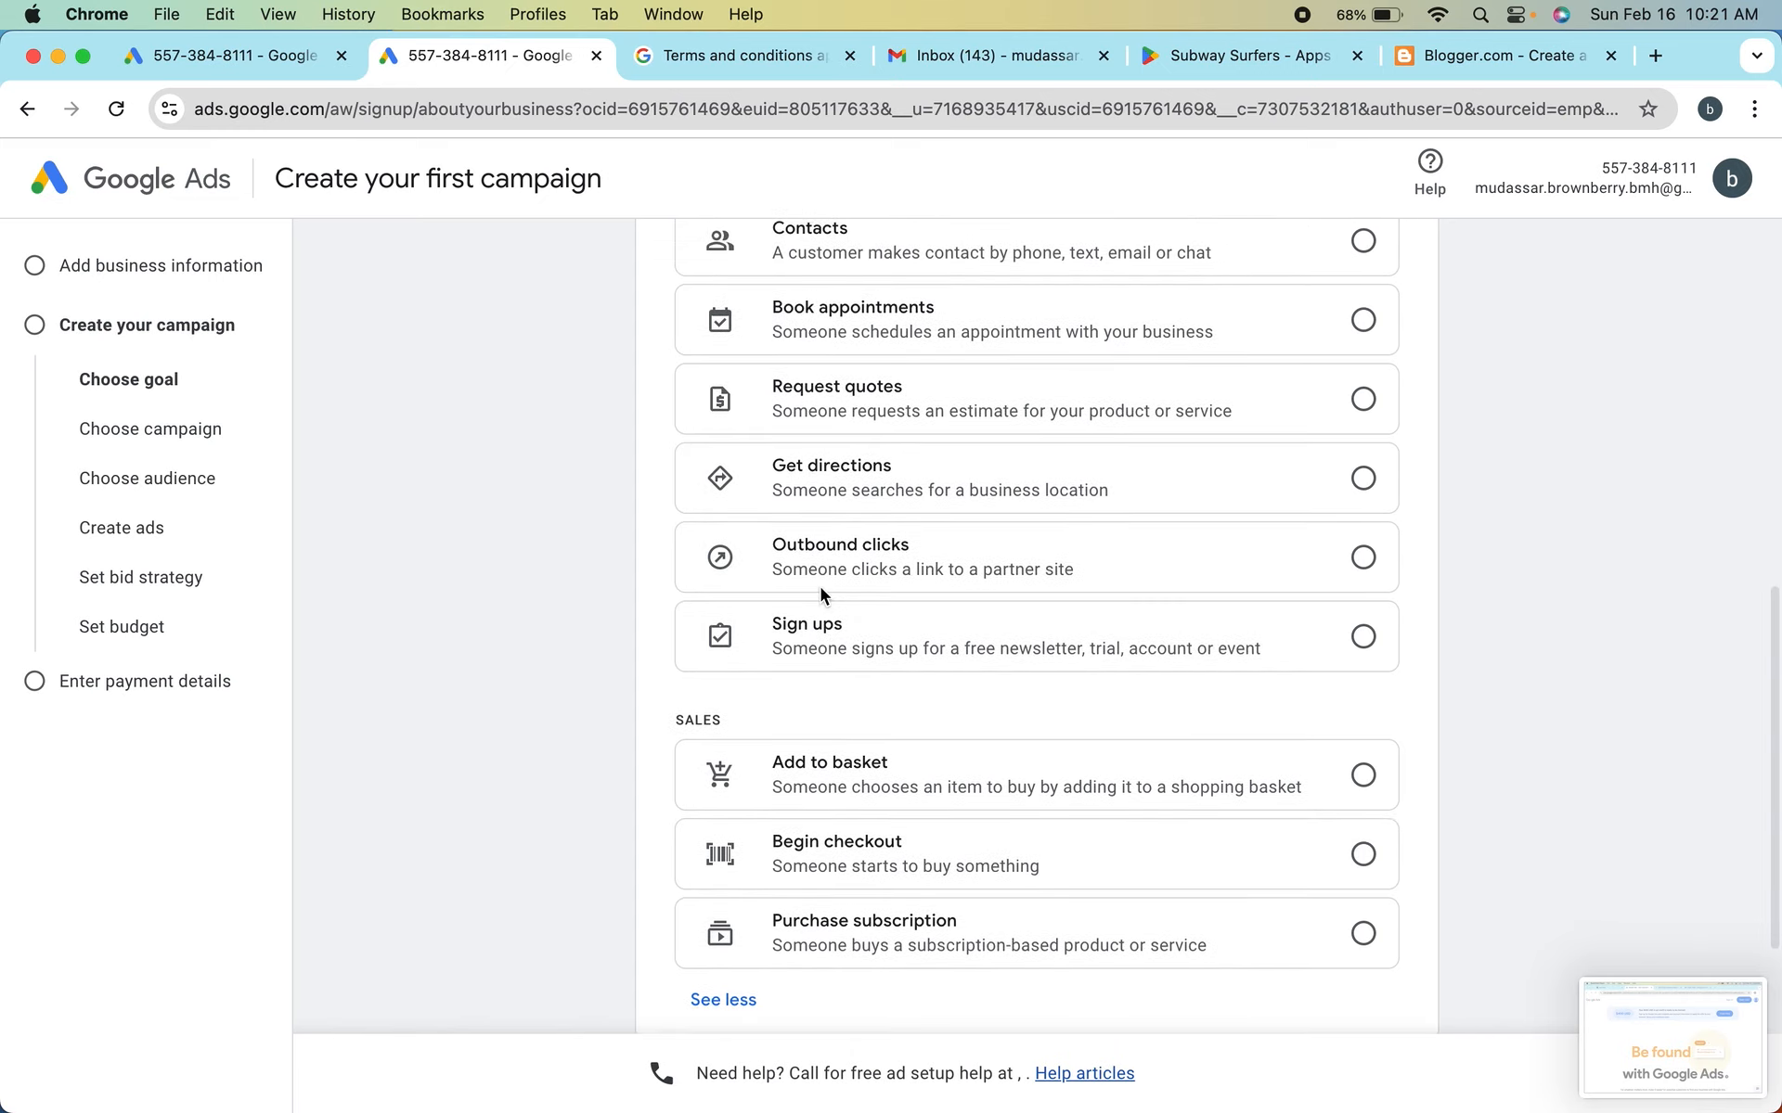
scroll(820, 587, "down", 6)
scroll(820, 587, "up", 3)
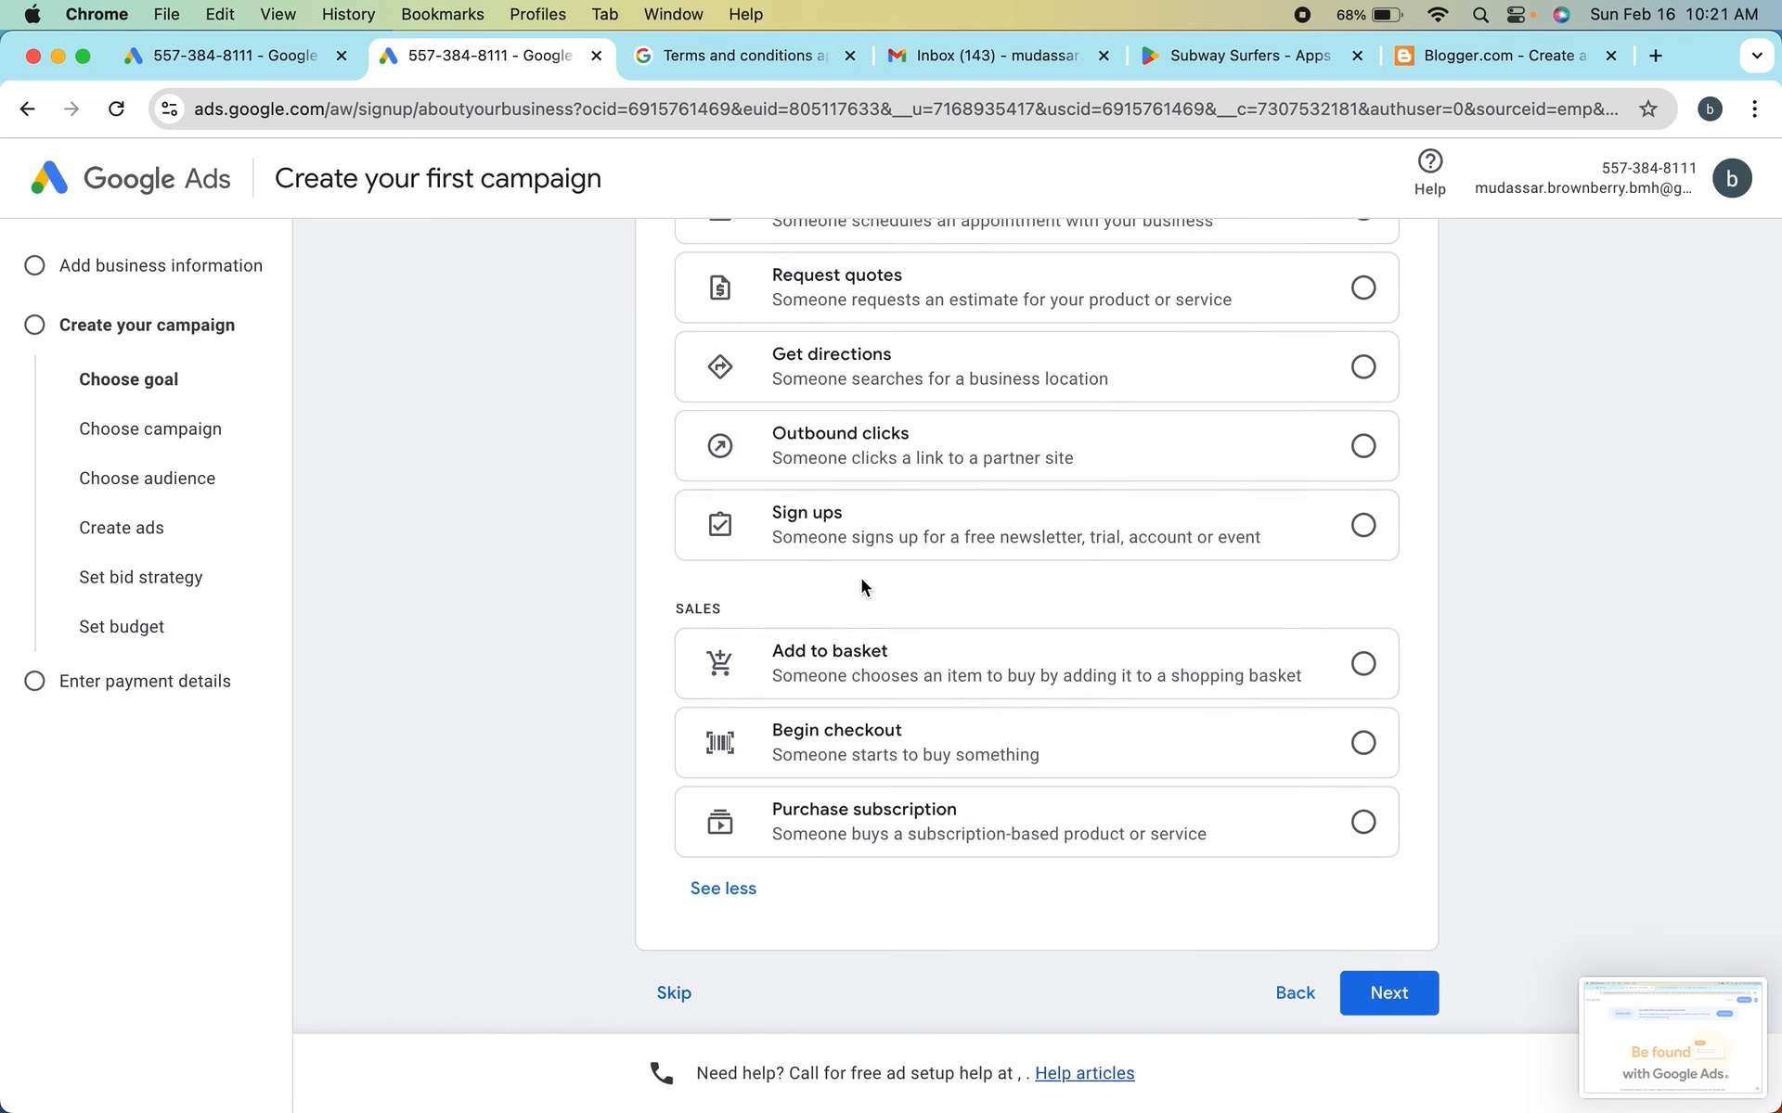
scroll(861, 585, "down", 3)
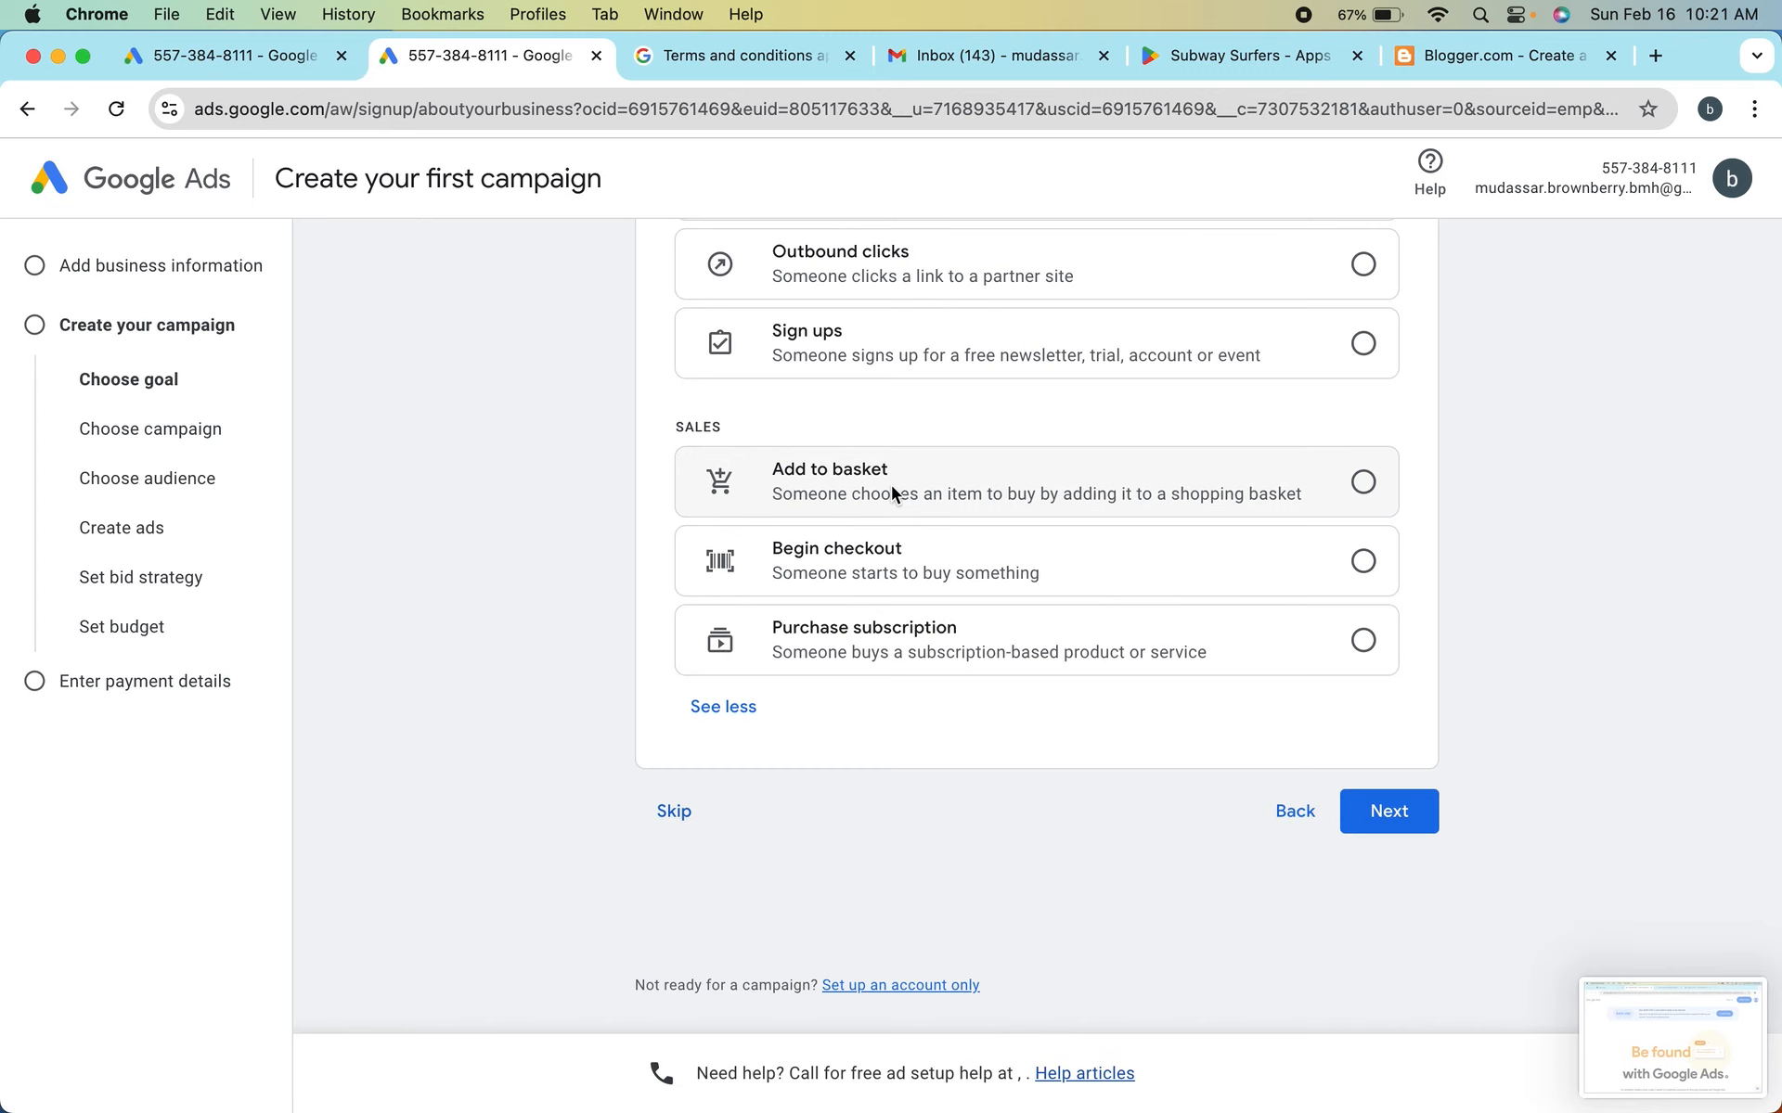
scroll(799, 544, "down", 1)
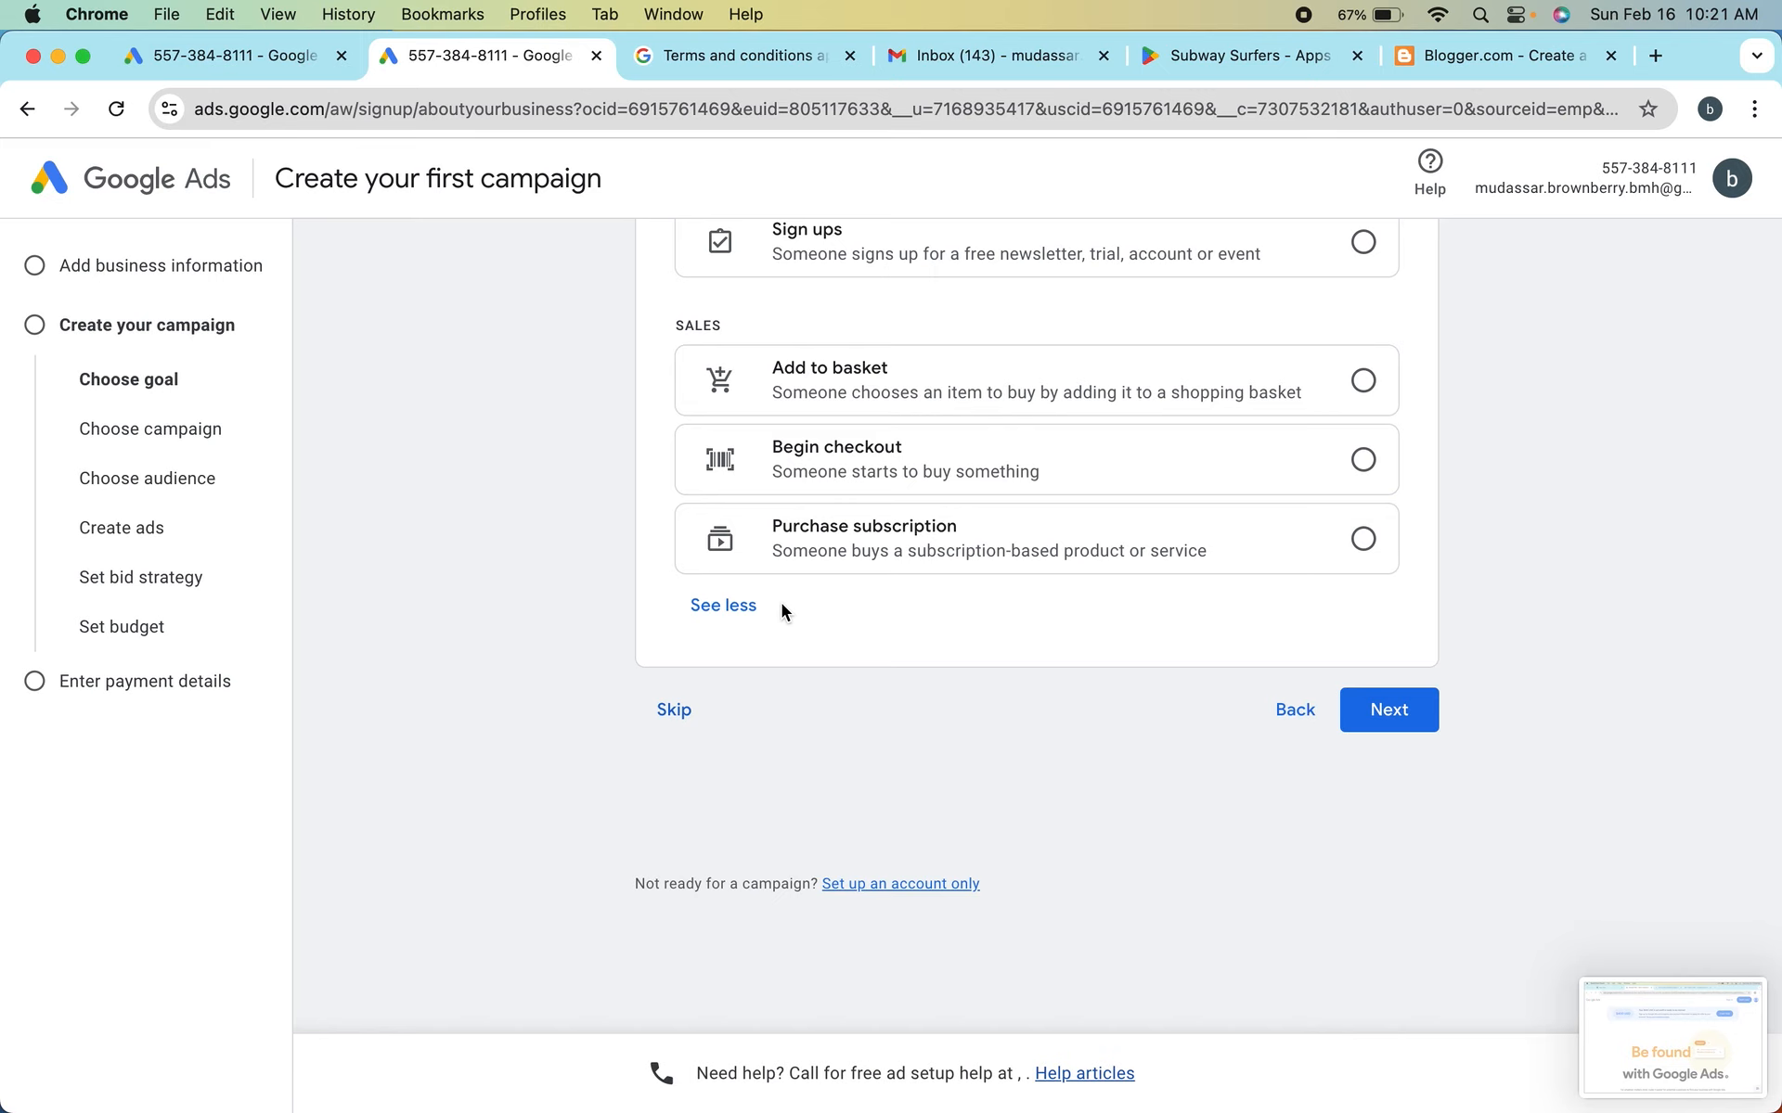
scroll(781, 603, "up", 4)
scroll(781, 604, "down", 5)
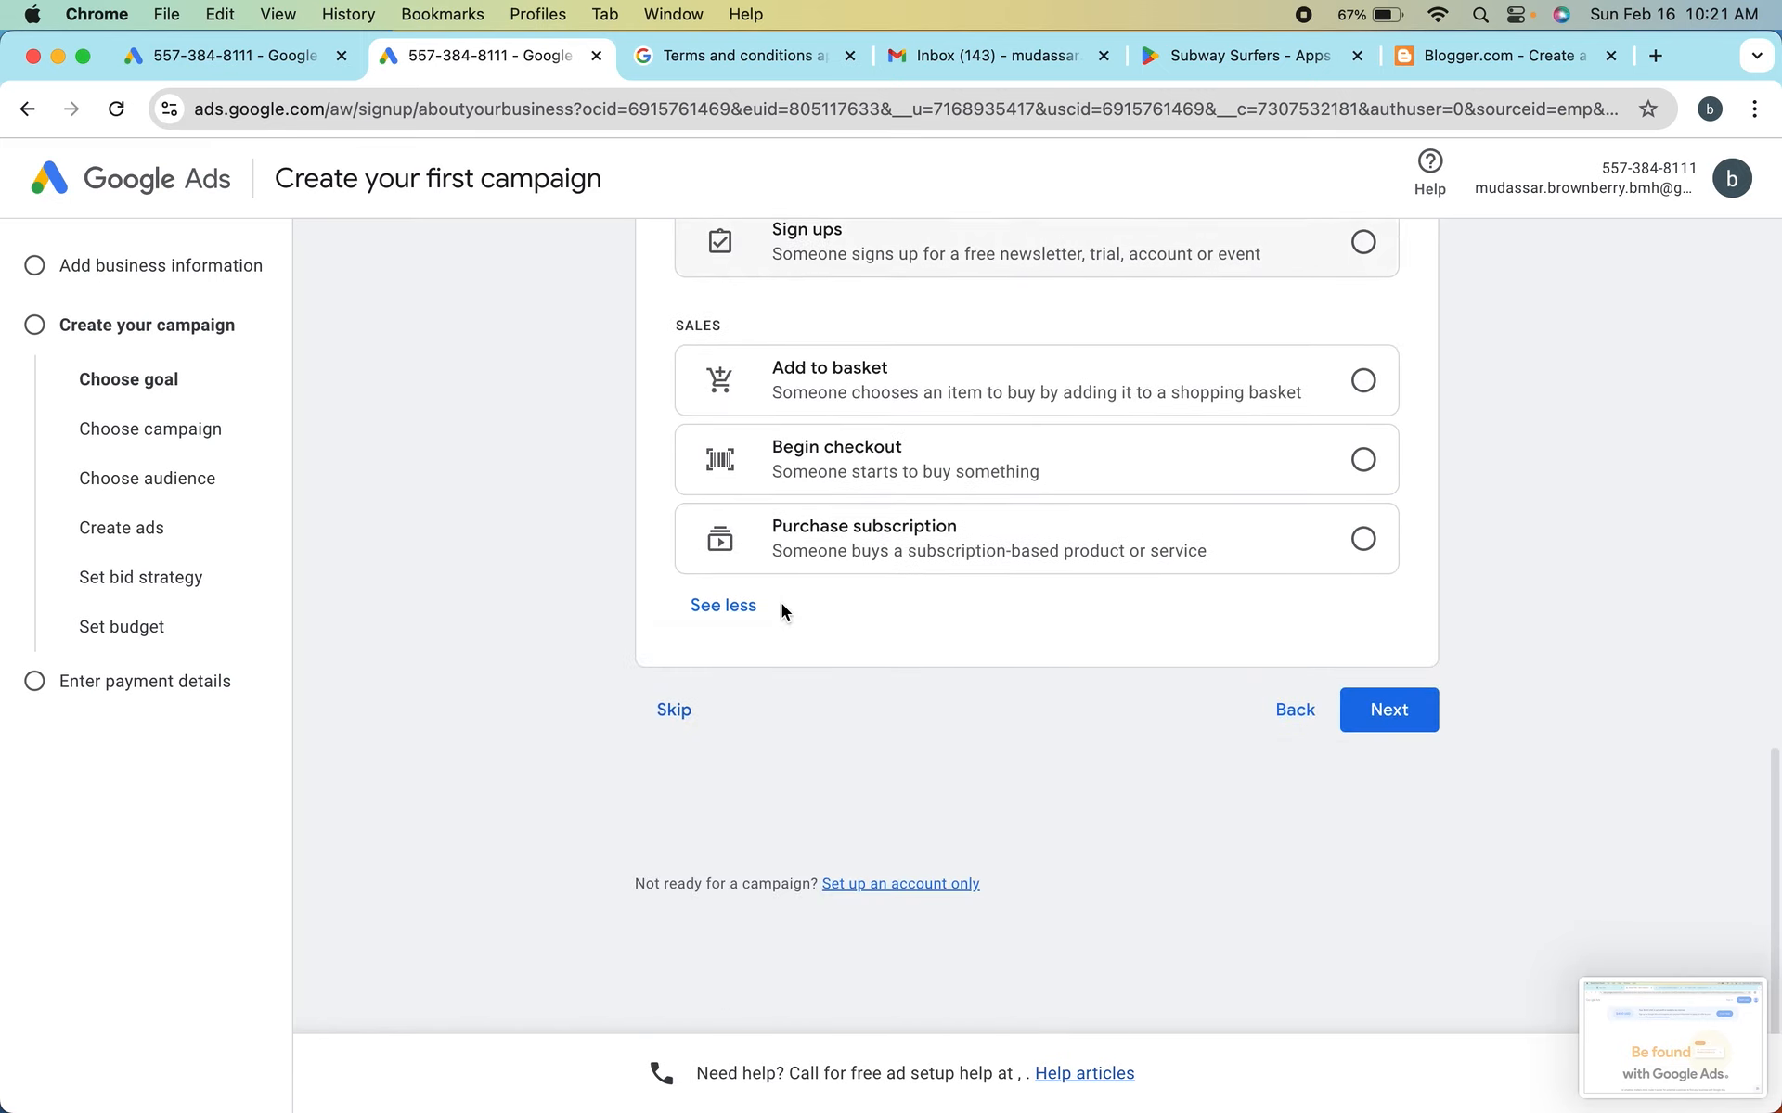
scroll(782, 608, "up", 9)
scroll(782, 608, "up", 3)
scroll(781, 607, "down", 10)
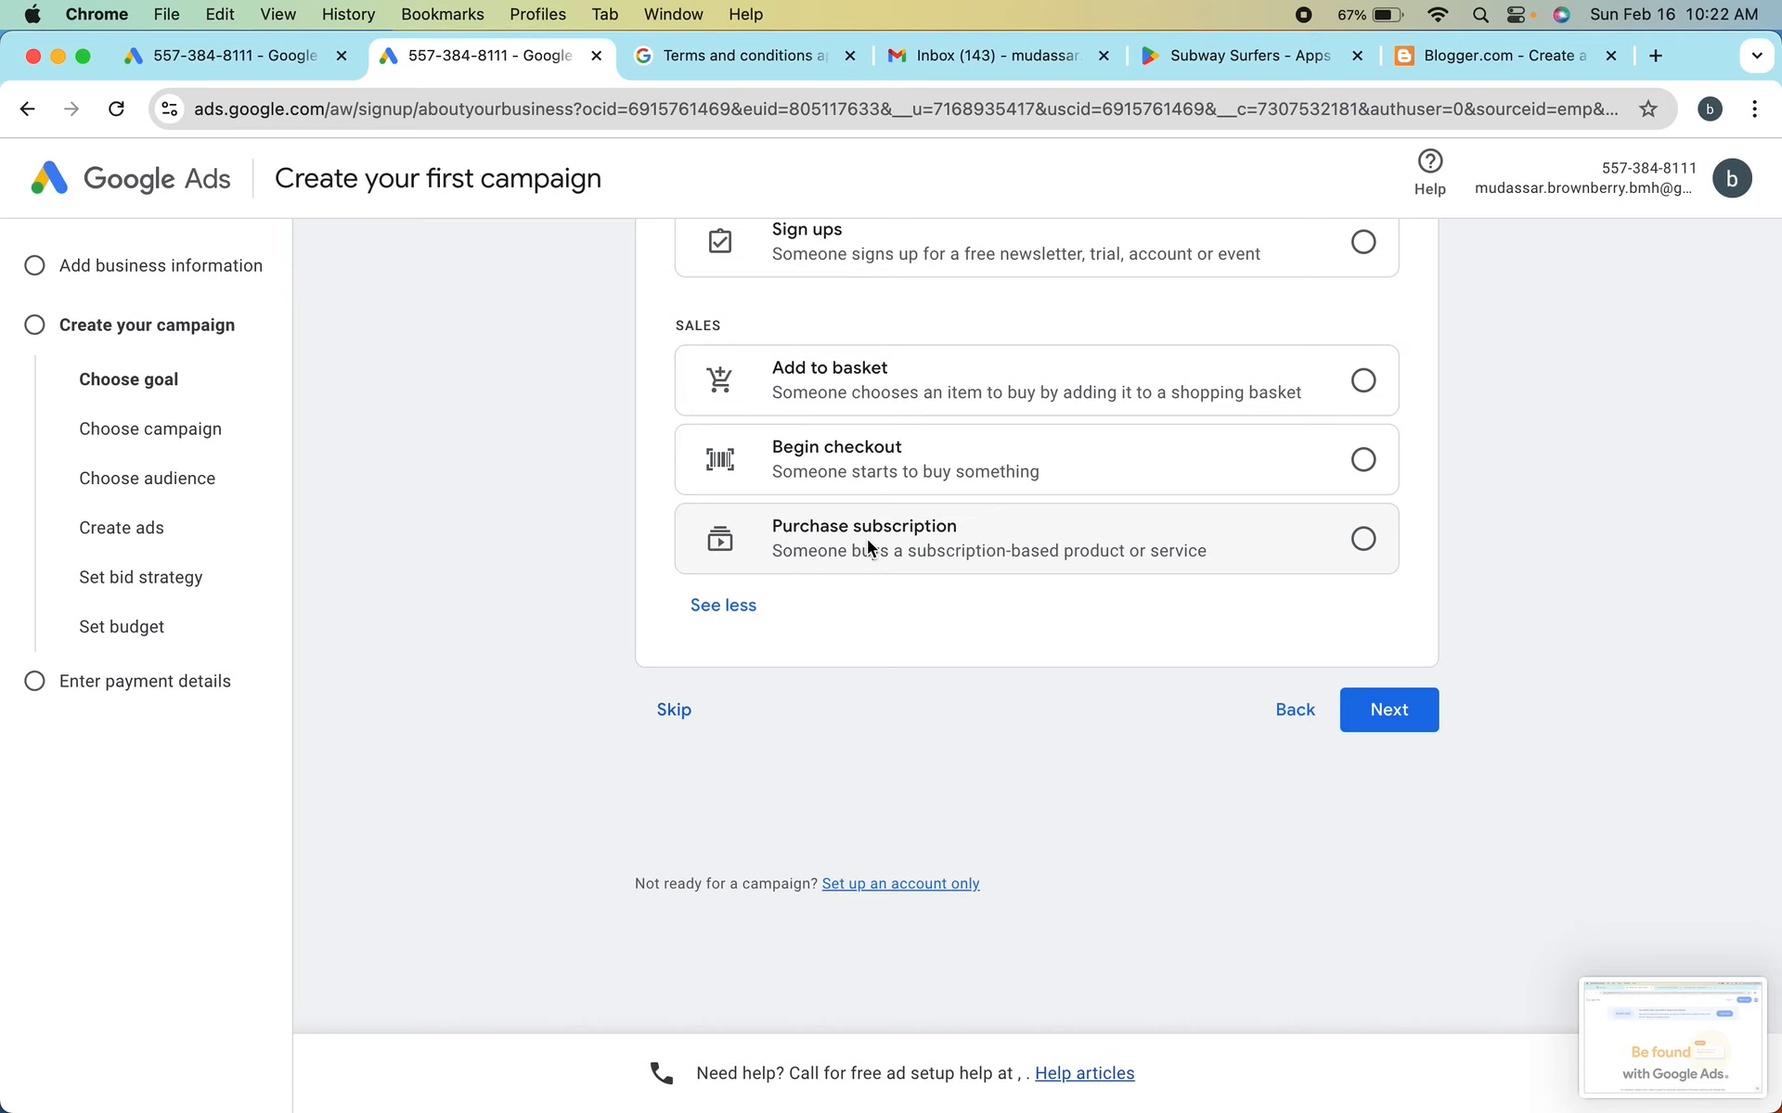
scroll(867, 538, "up", 3)
scroll(866, 538, "down", 3)
scroll(810, 569, "up", 10)
scroll(810, 578, "down", 10)
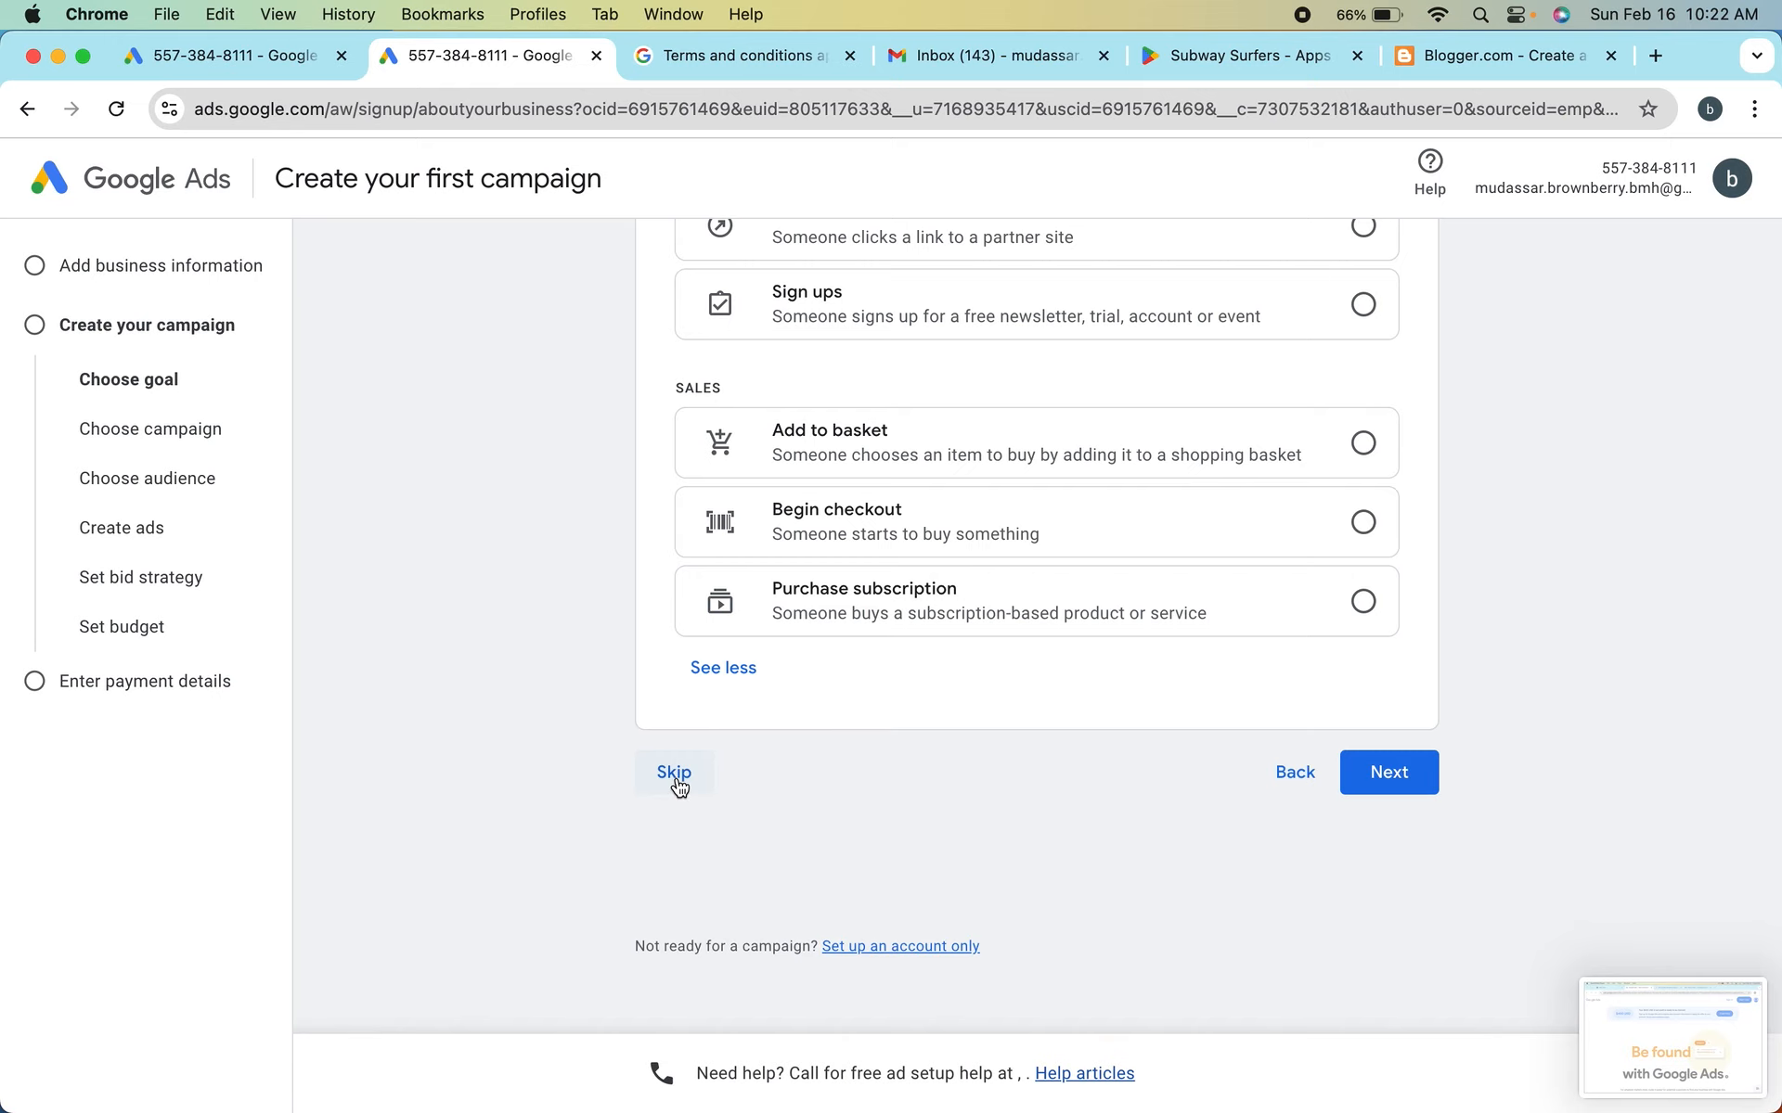
Skip the campaign goal choice and look over the campaign types and subtypes offered
left_click(676, 779)
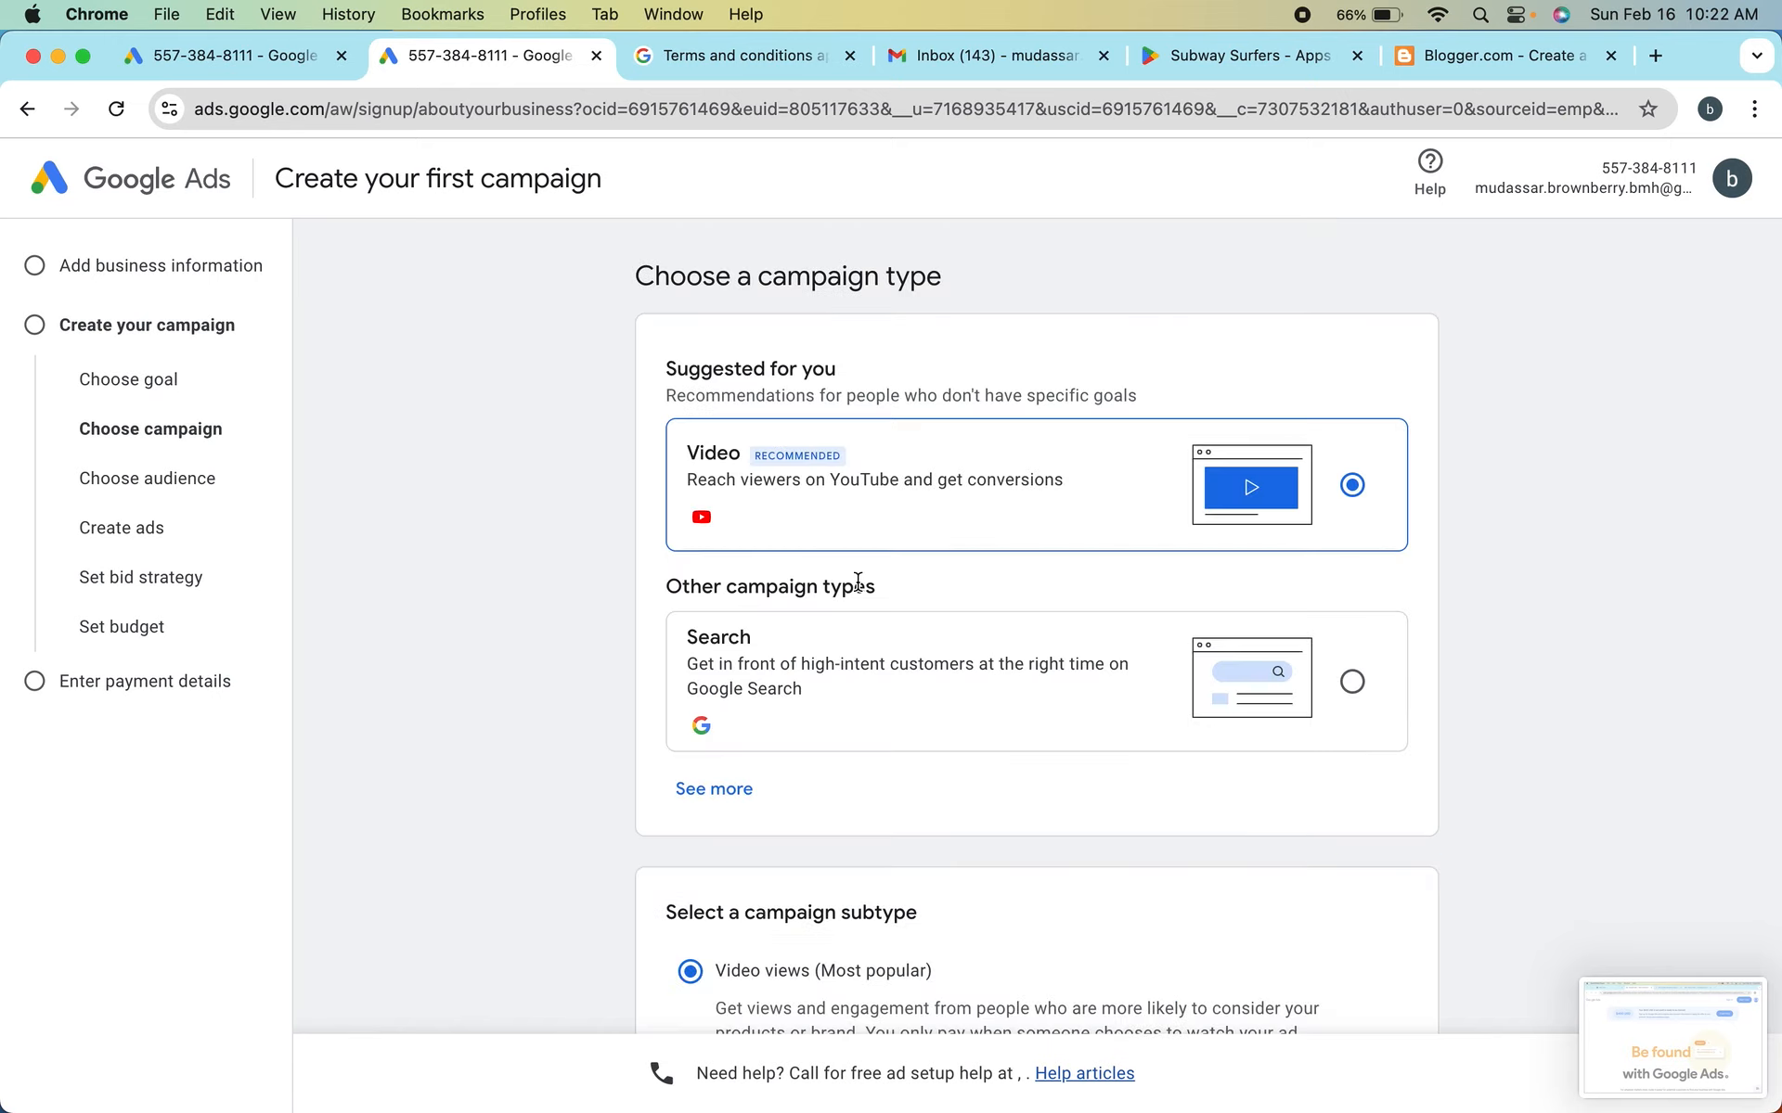
scroll(857, 582, "down", 3)
scroll(857, 582, "up", 3)
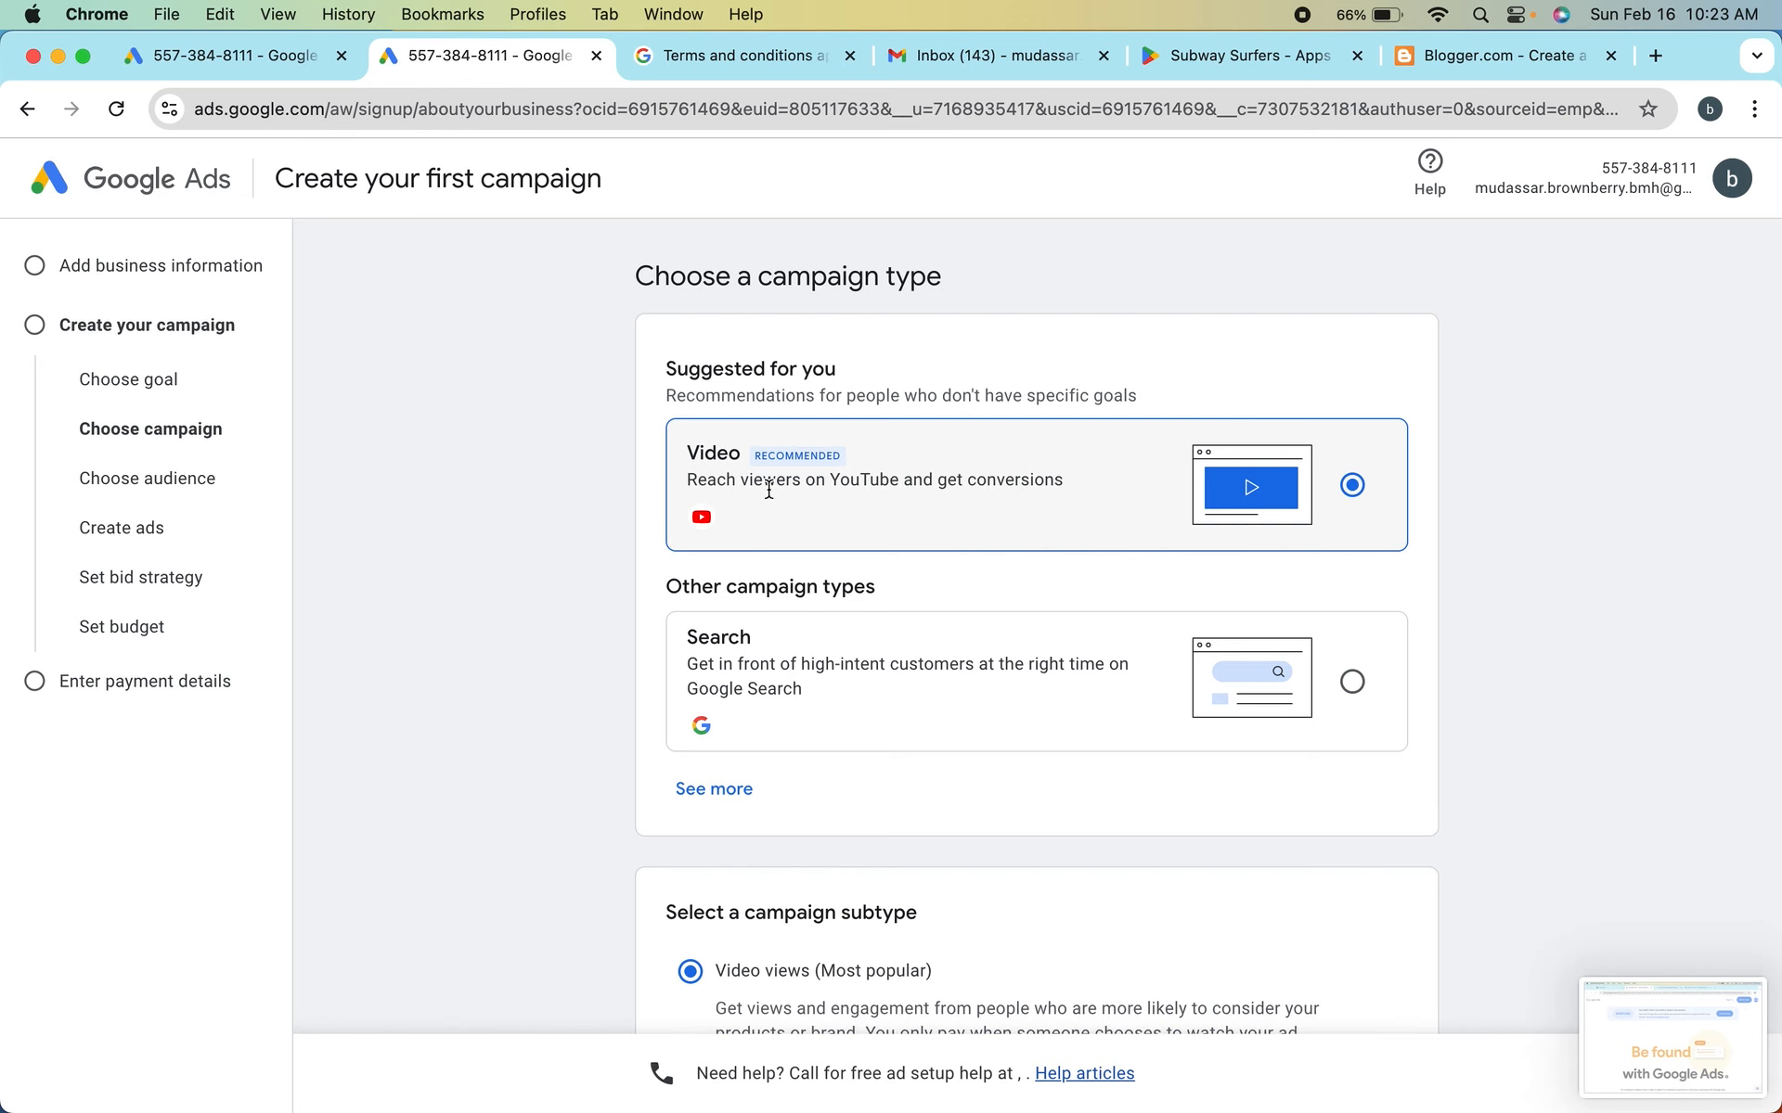
scroll(768, 489, "down", 1)
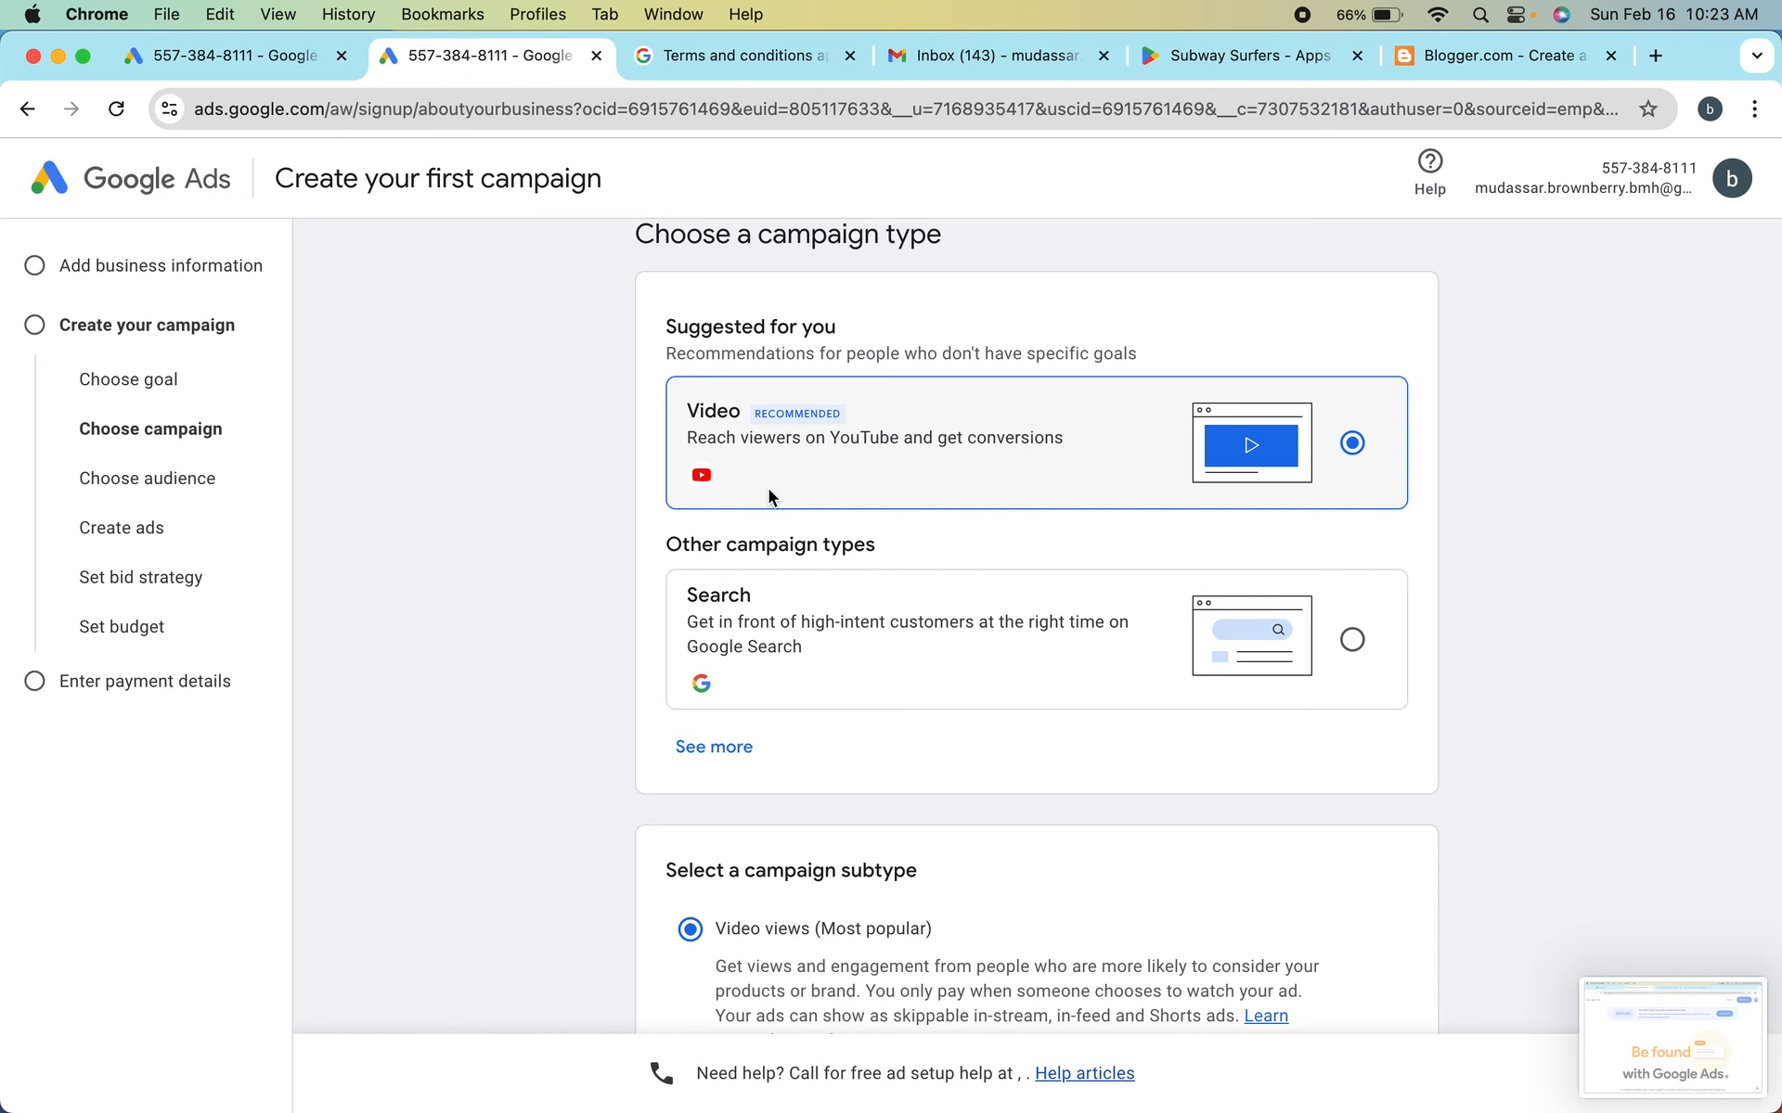
Expand the full list of campaign types and examine Search, Display, App and Demand Gen along with the video campaign subtypes
scroll(769, 488, "down", 2)
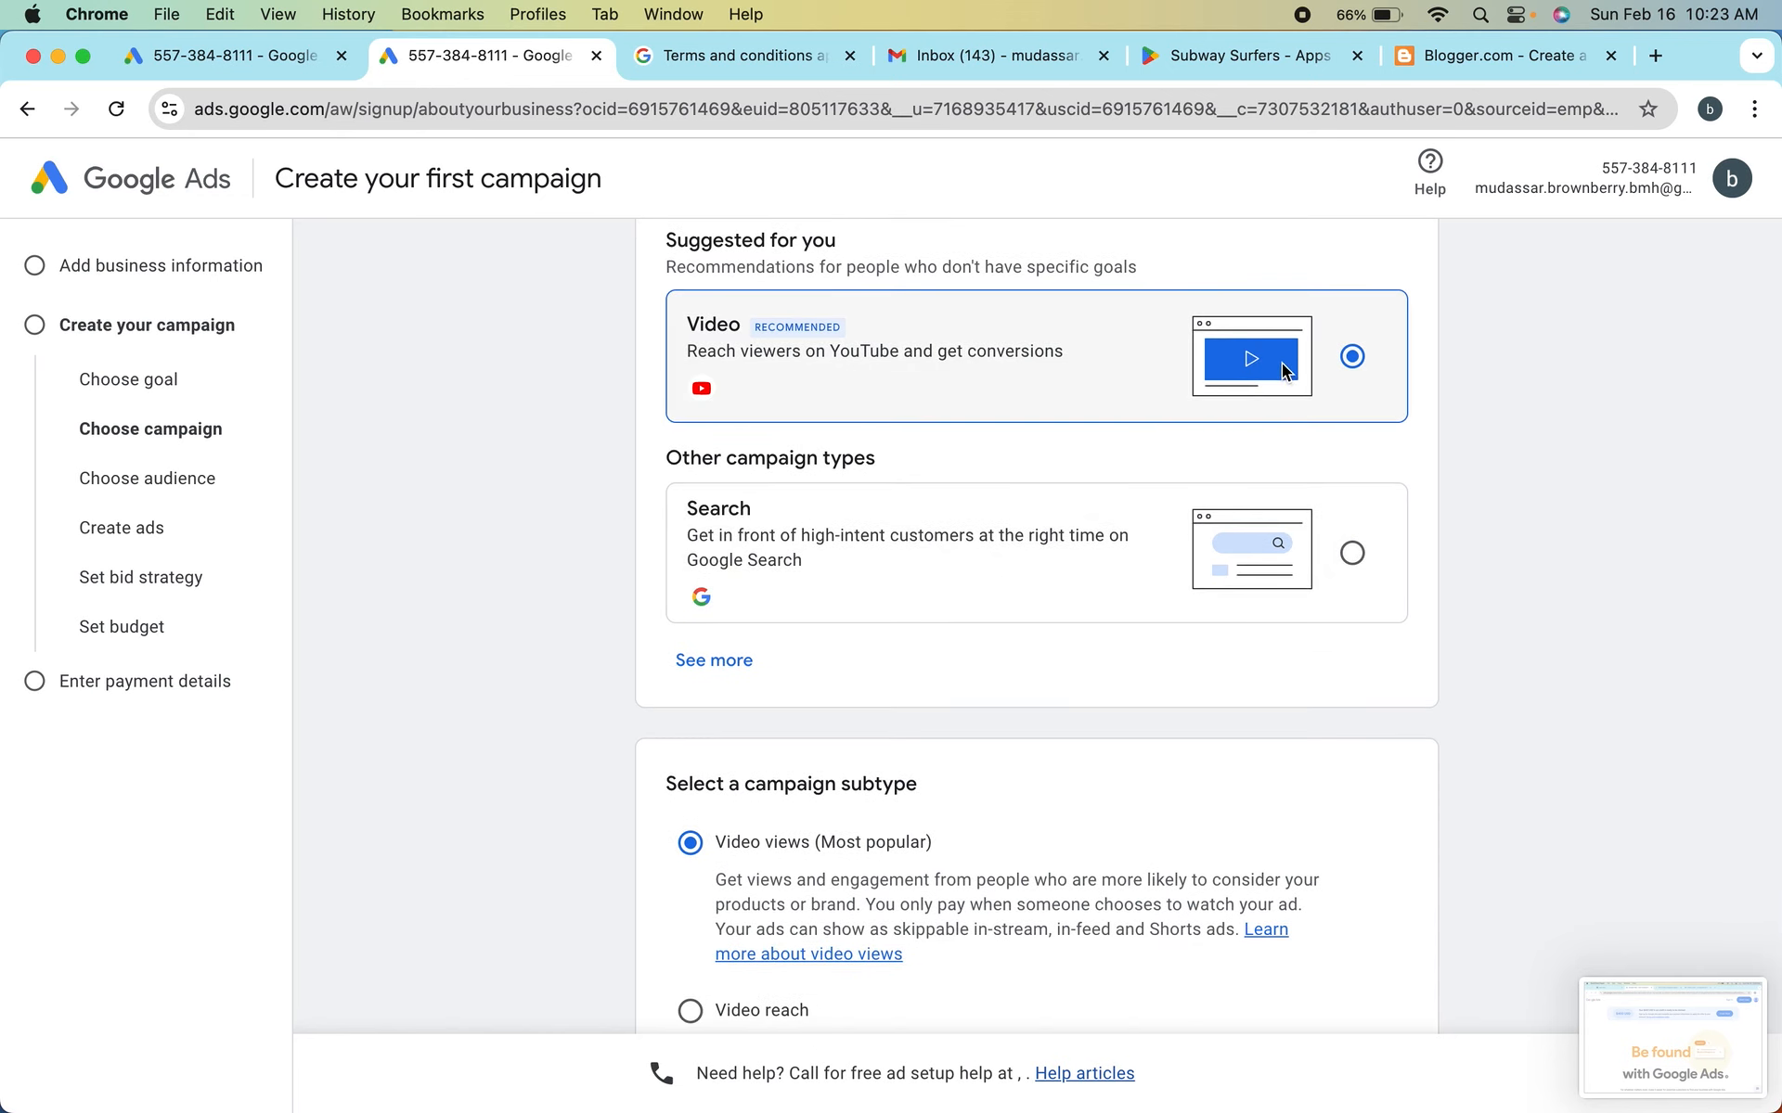
scroll(854, 571, "down", 2)
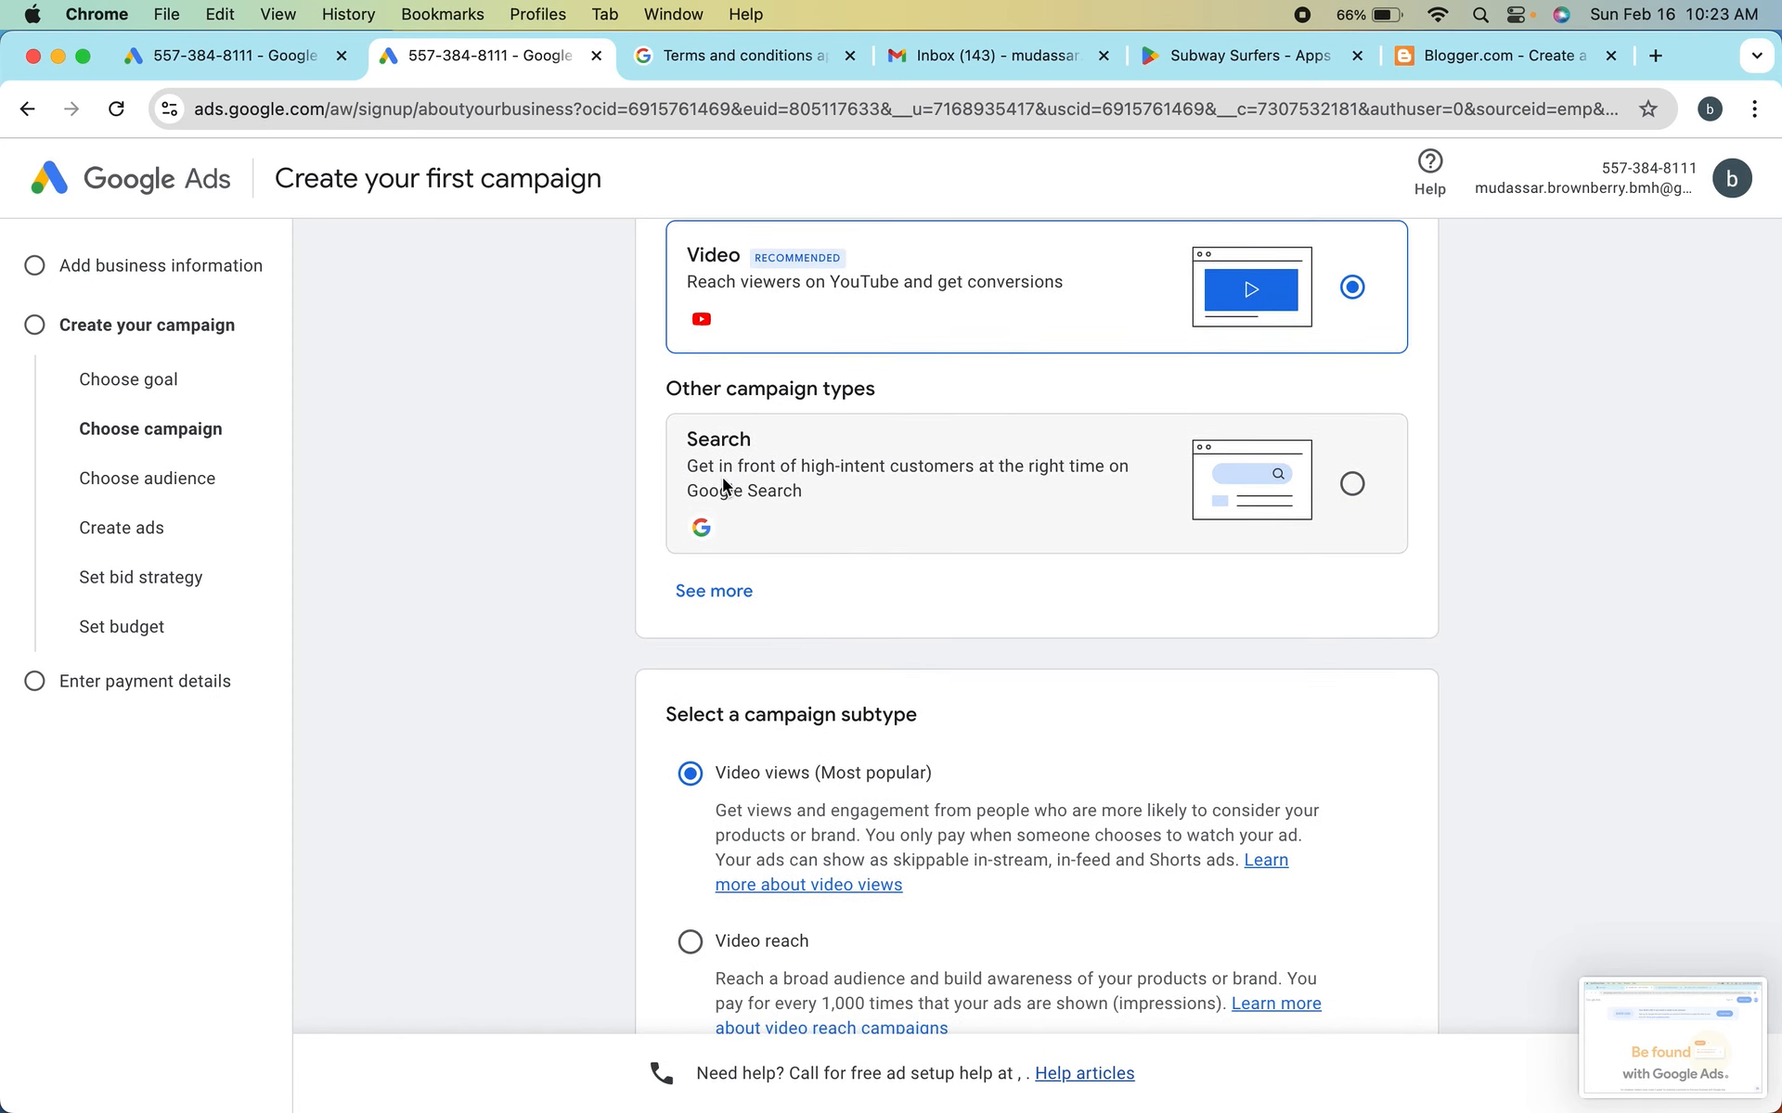
left_click(733, 592)
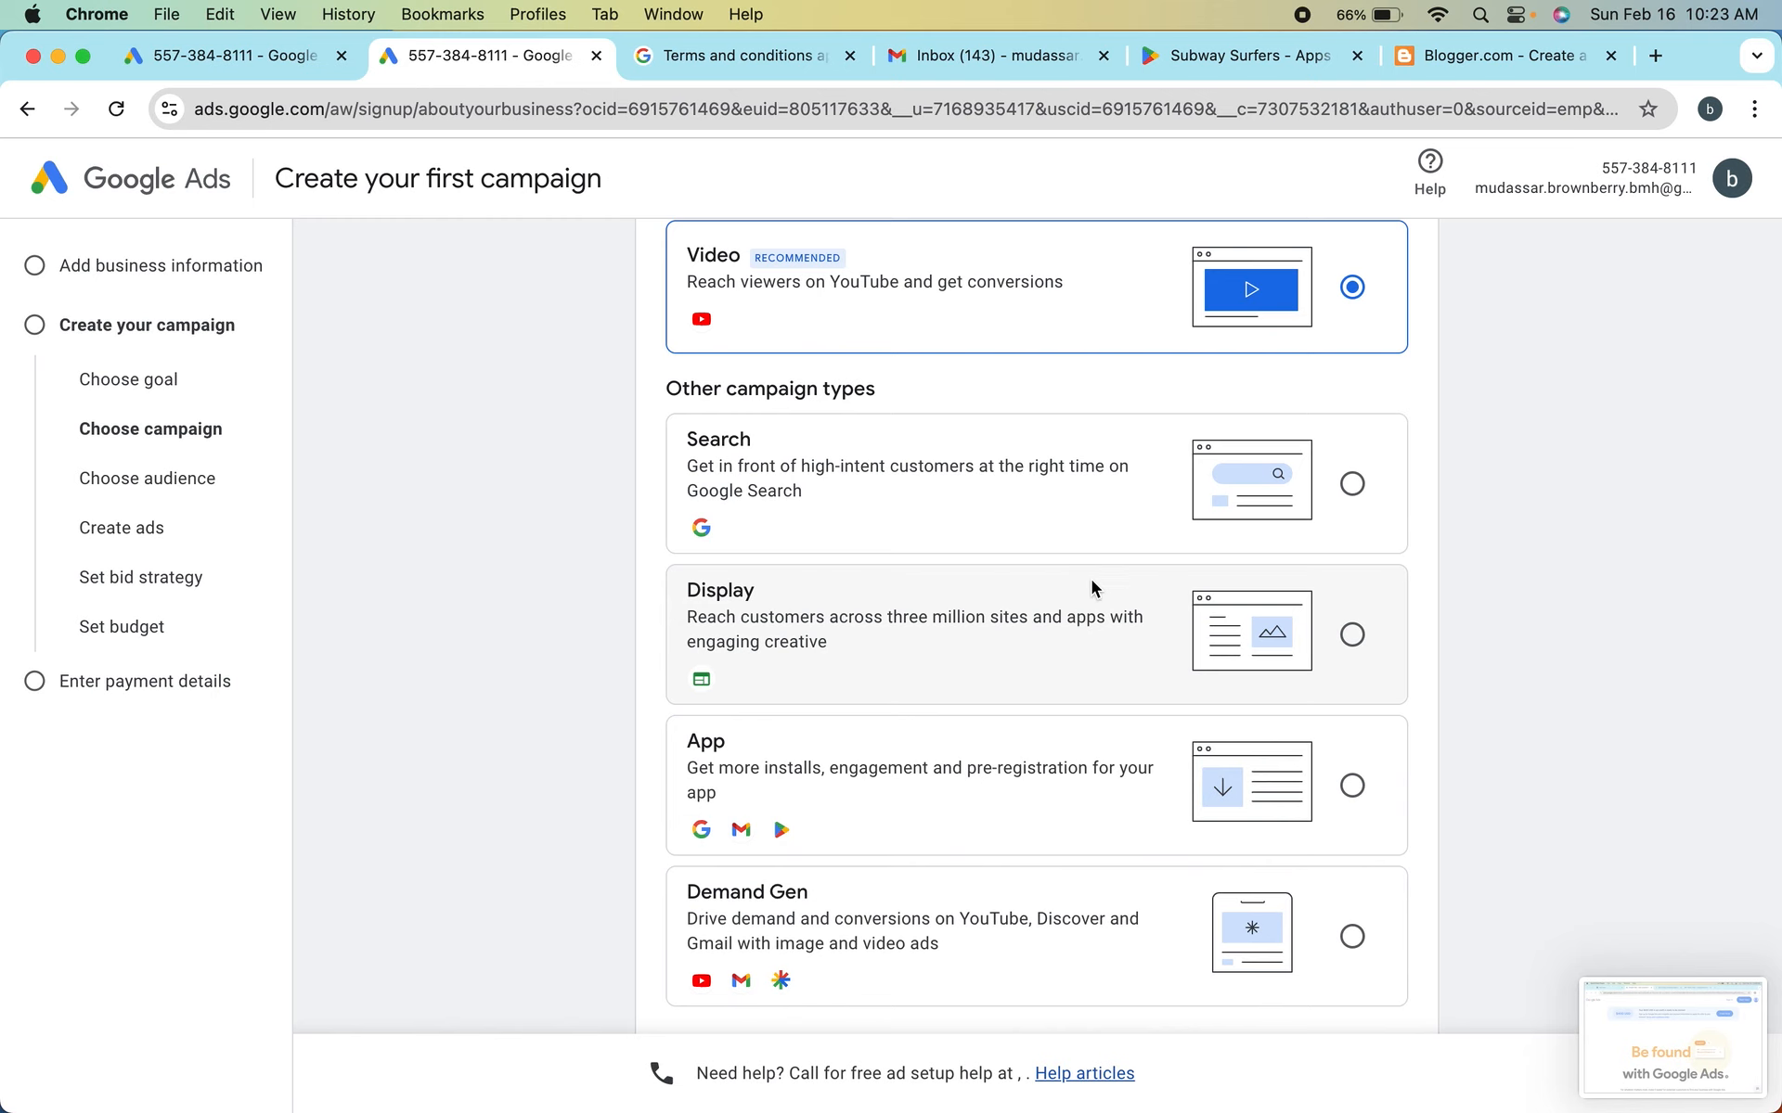
scroll(1022, 649, "down", 2)
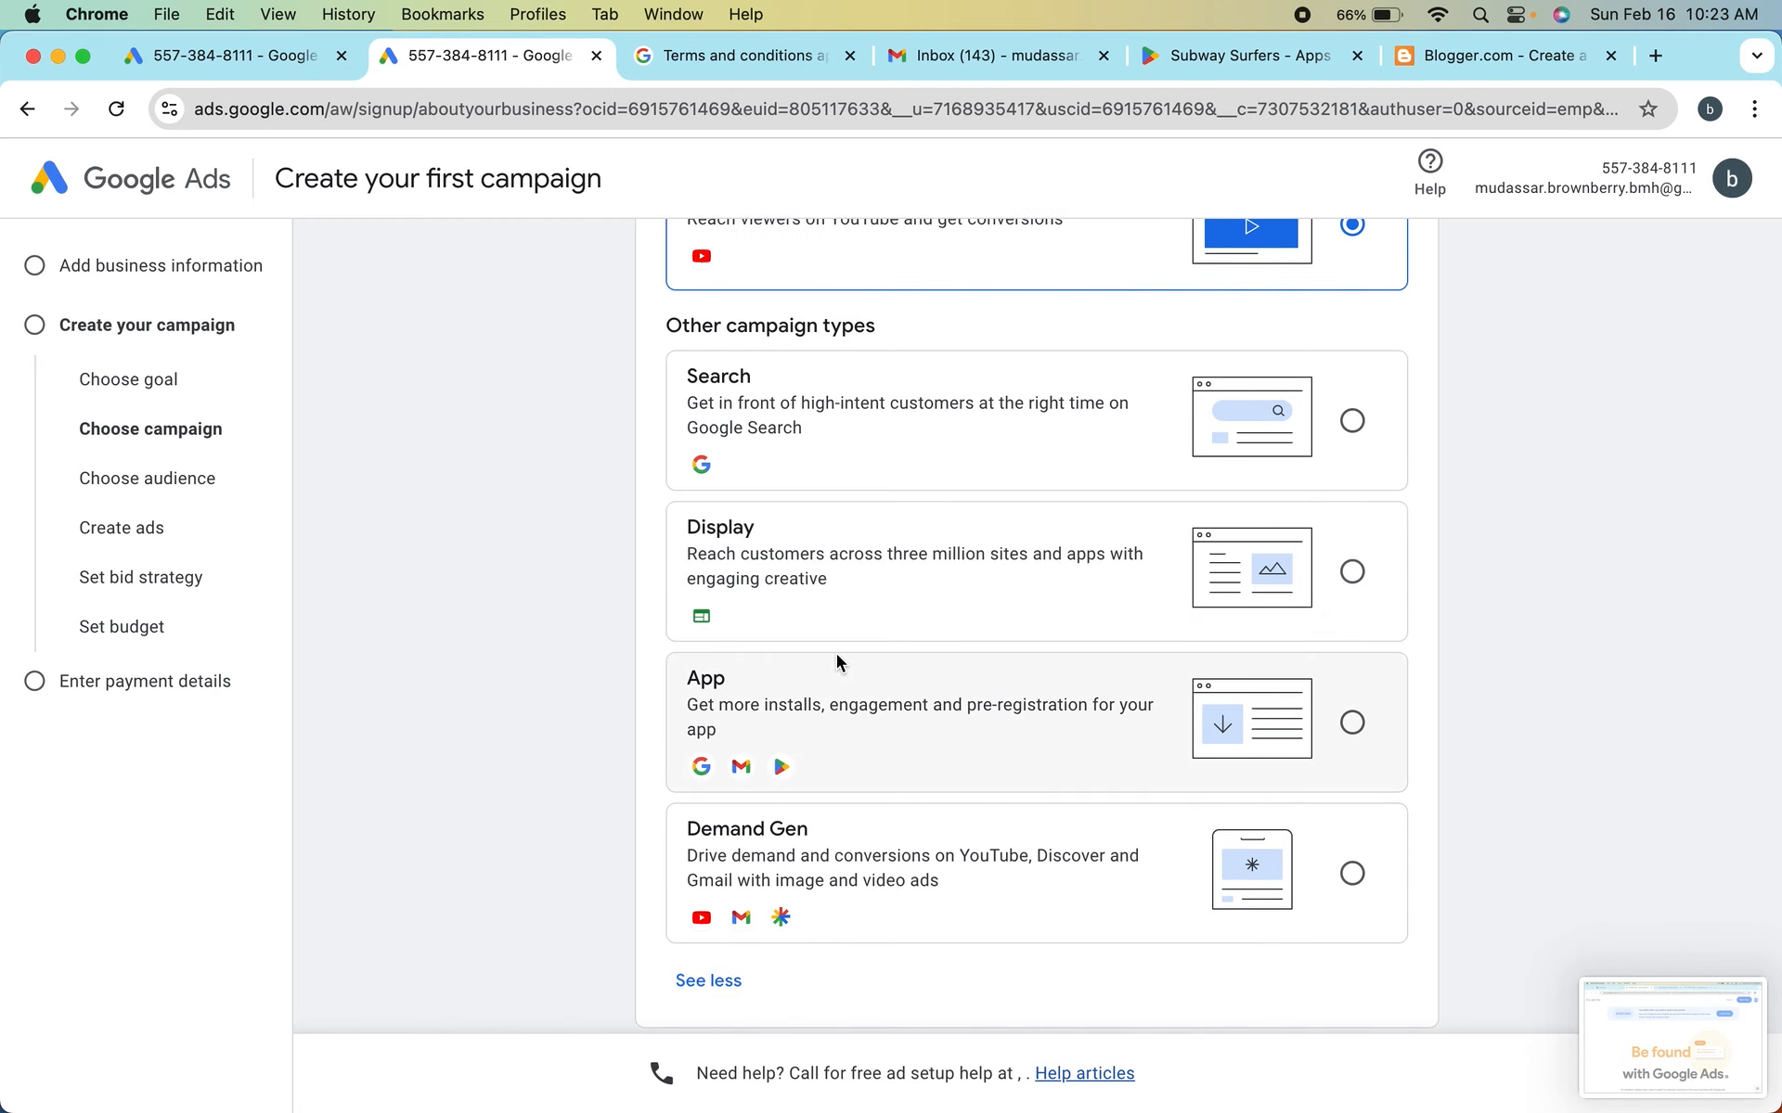
scroll(837, 653, "down", 3)
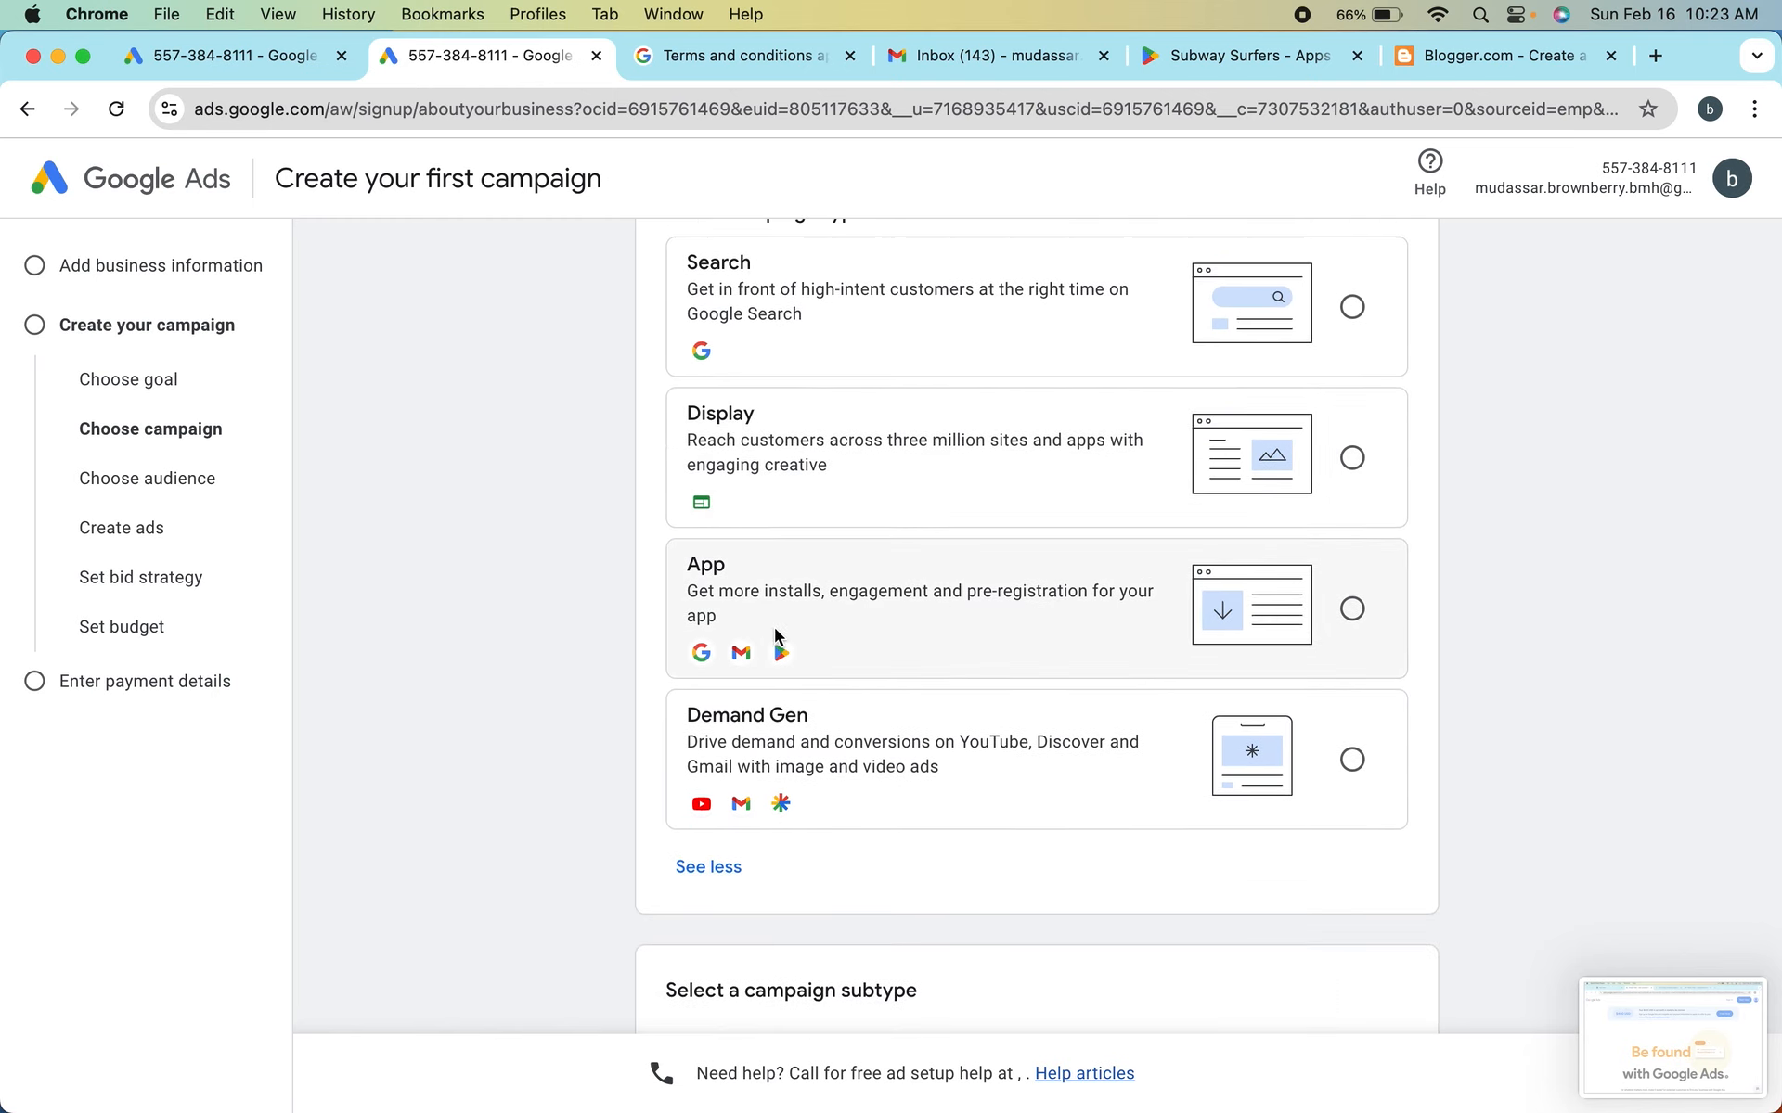
scroll(807, 649, "down", 3)
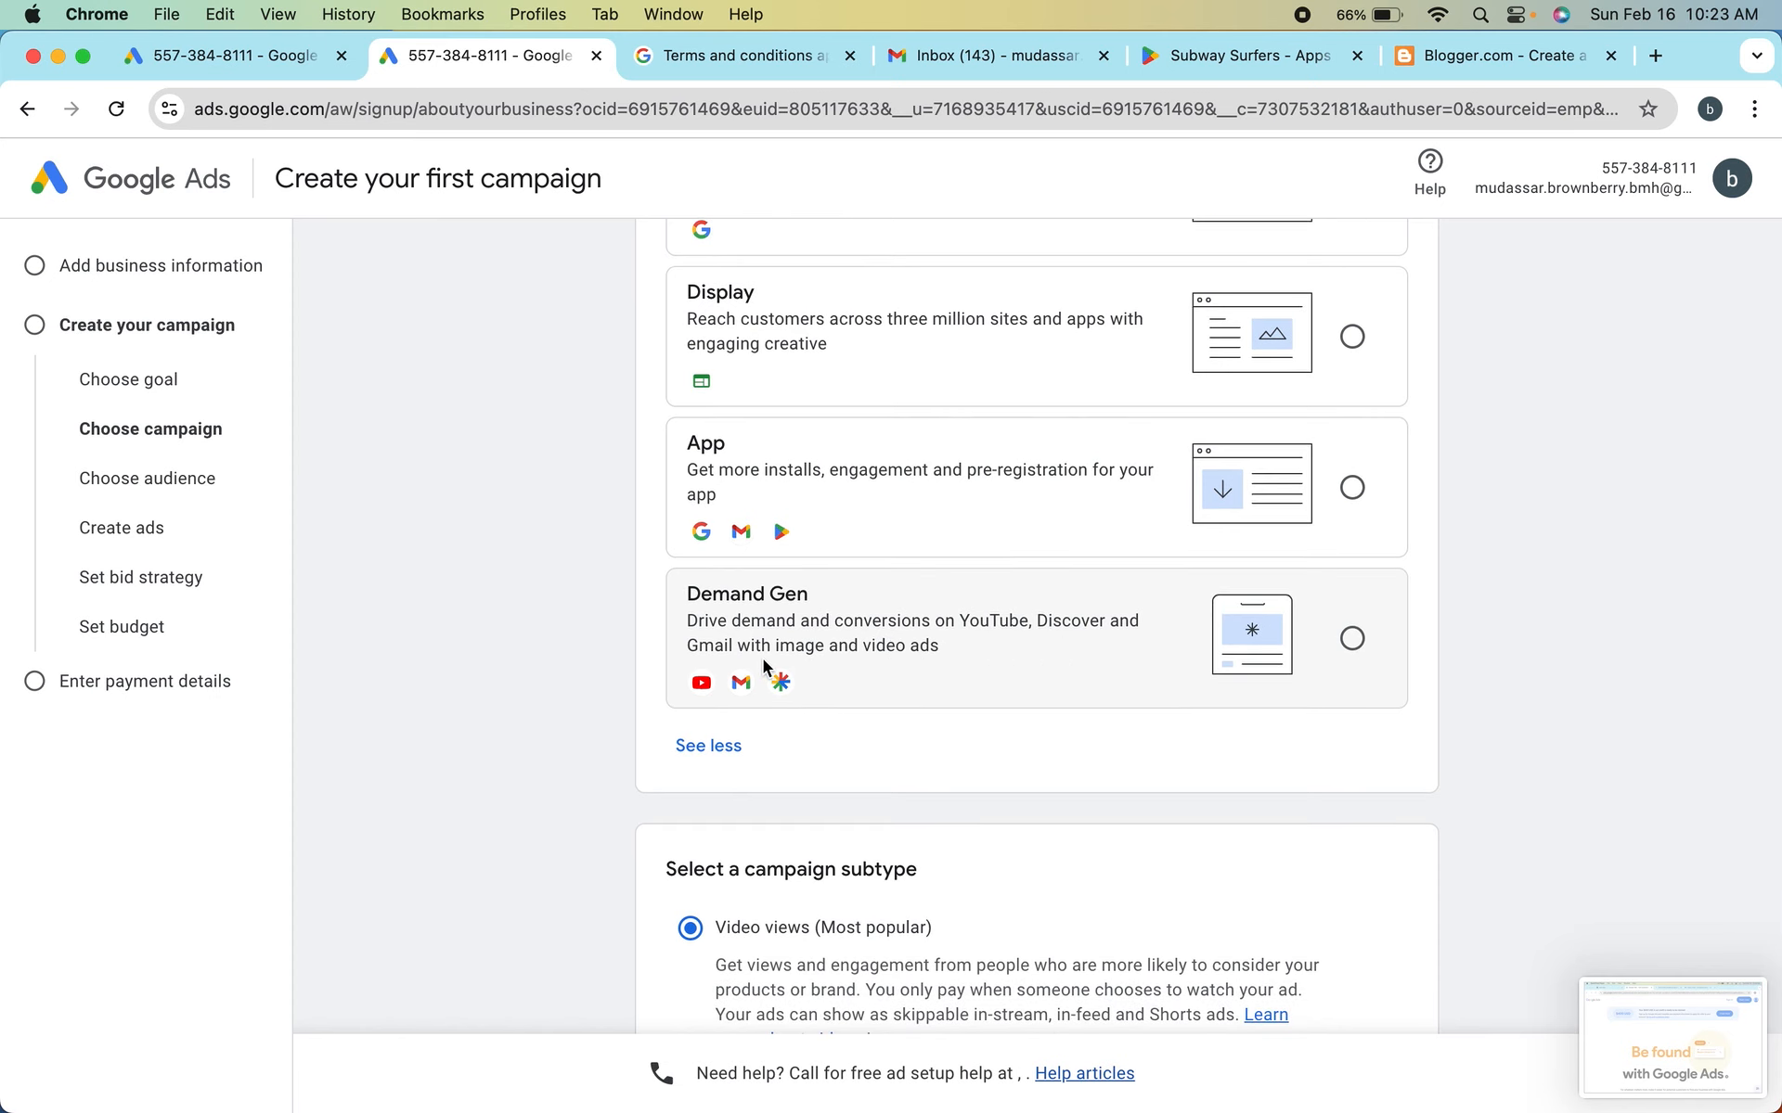
scroll(896, 672, "down", 5)
scroll(897, 673, "up", 2)
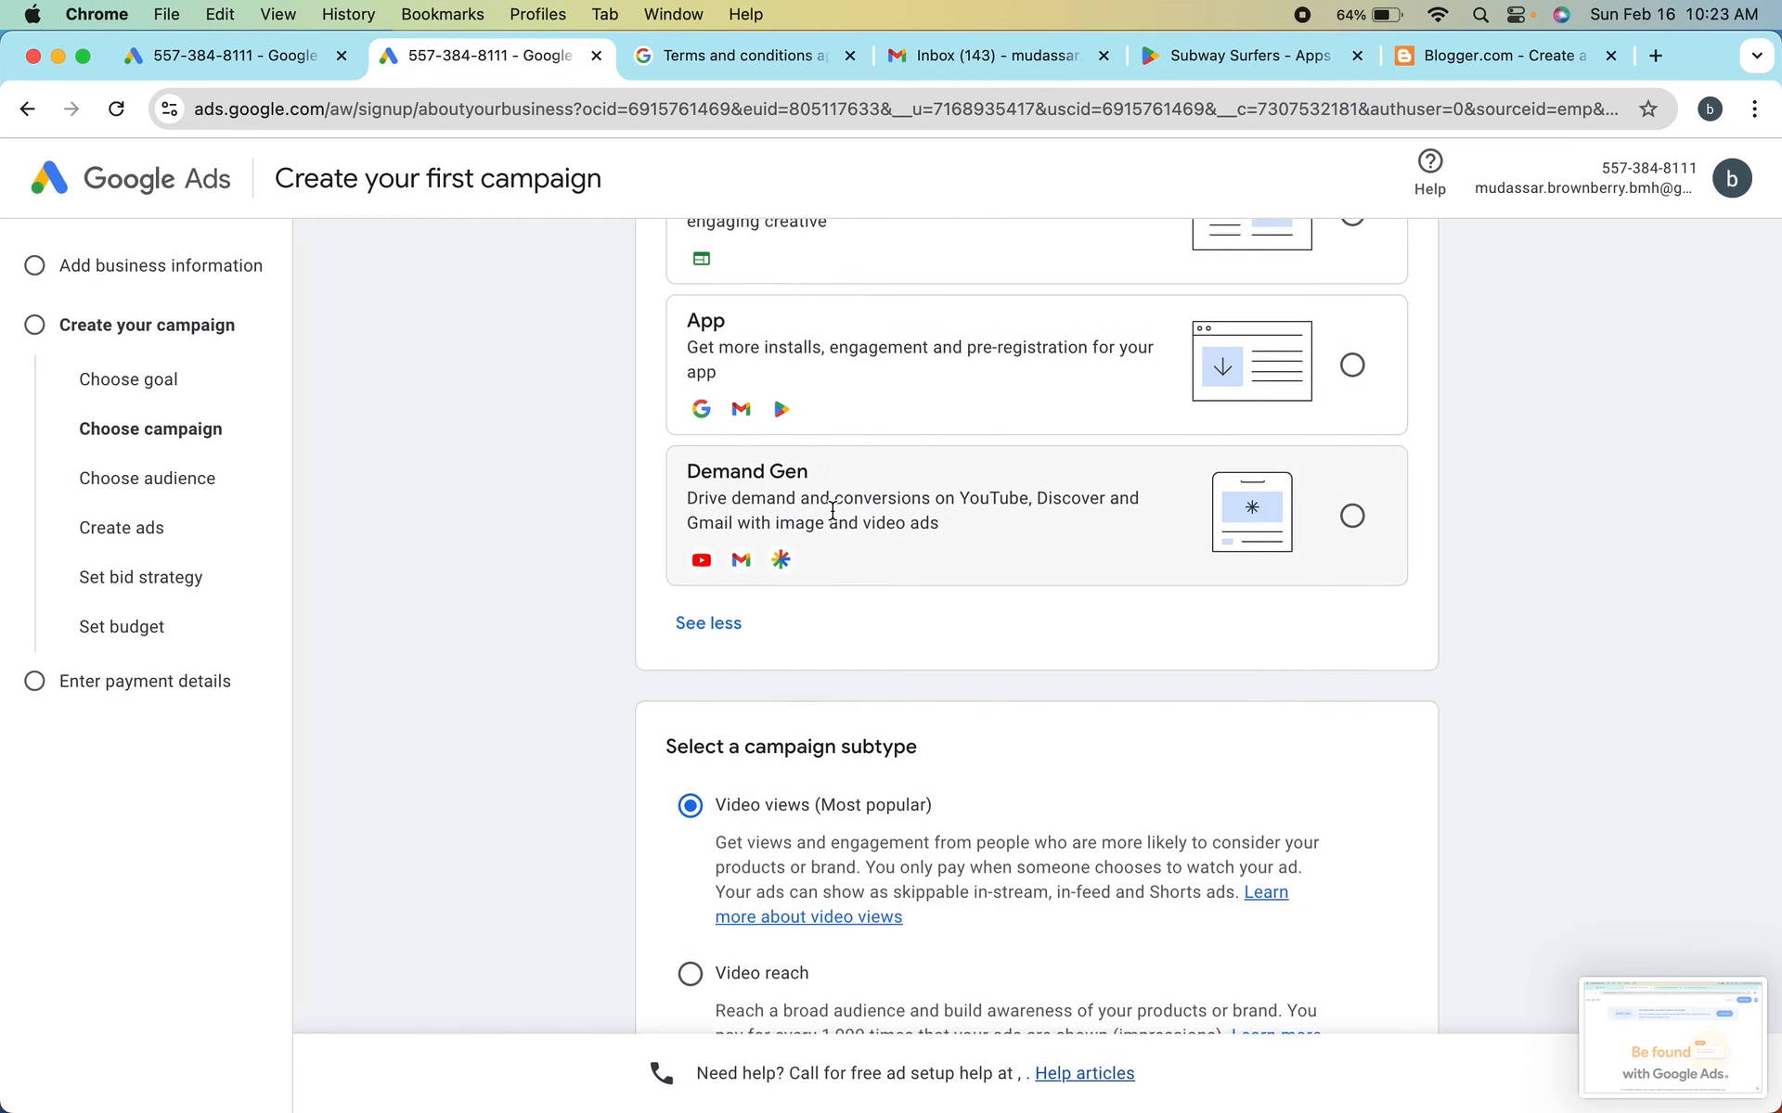
scroll(832, 509, "up", 2)
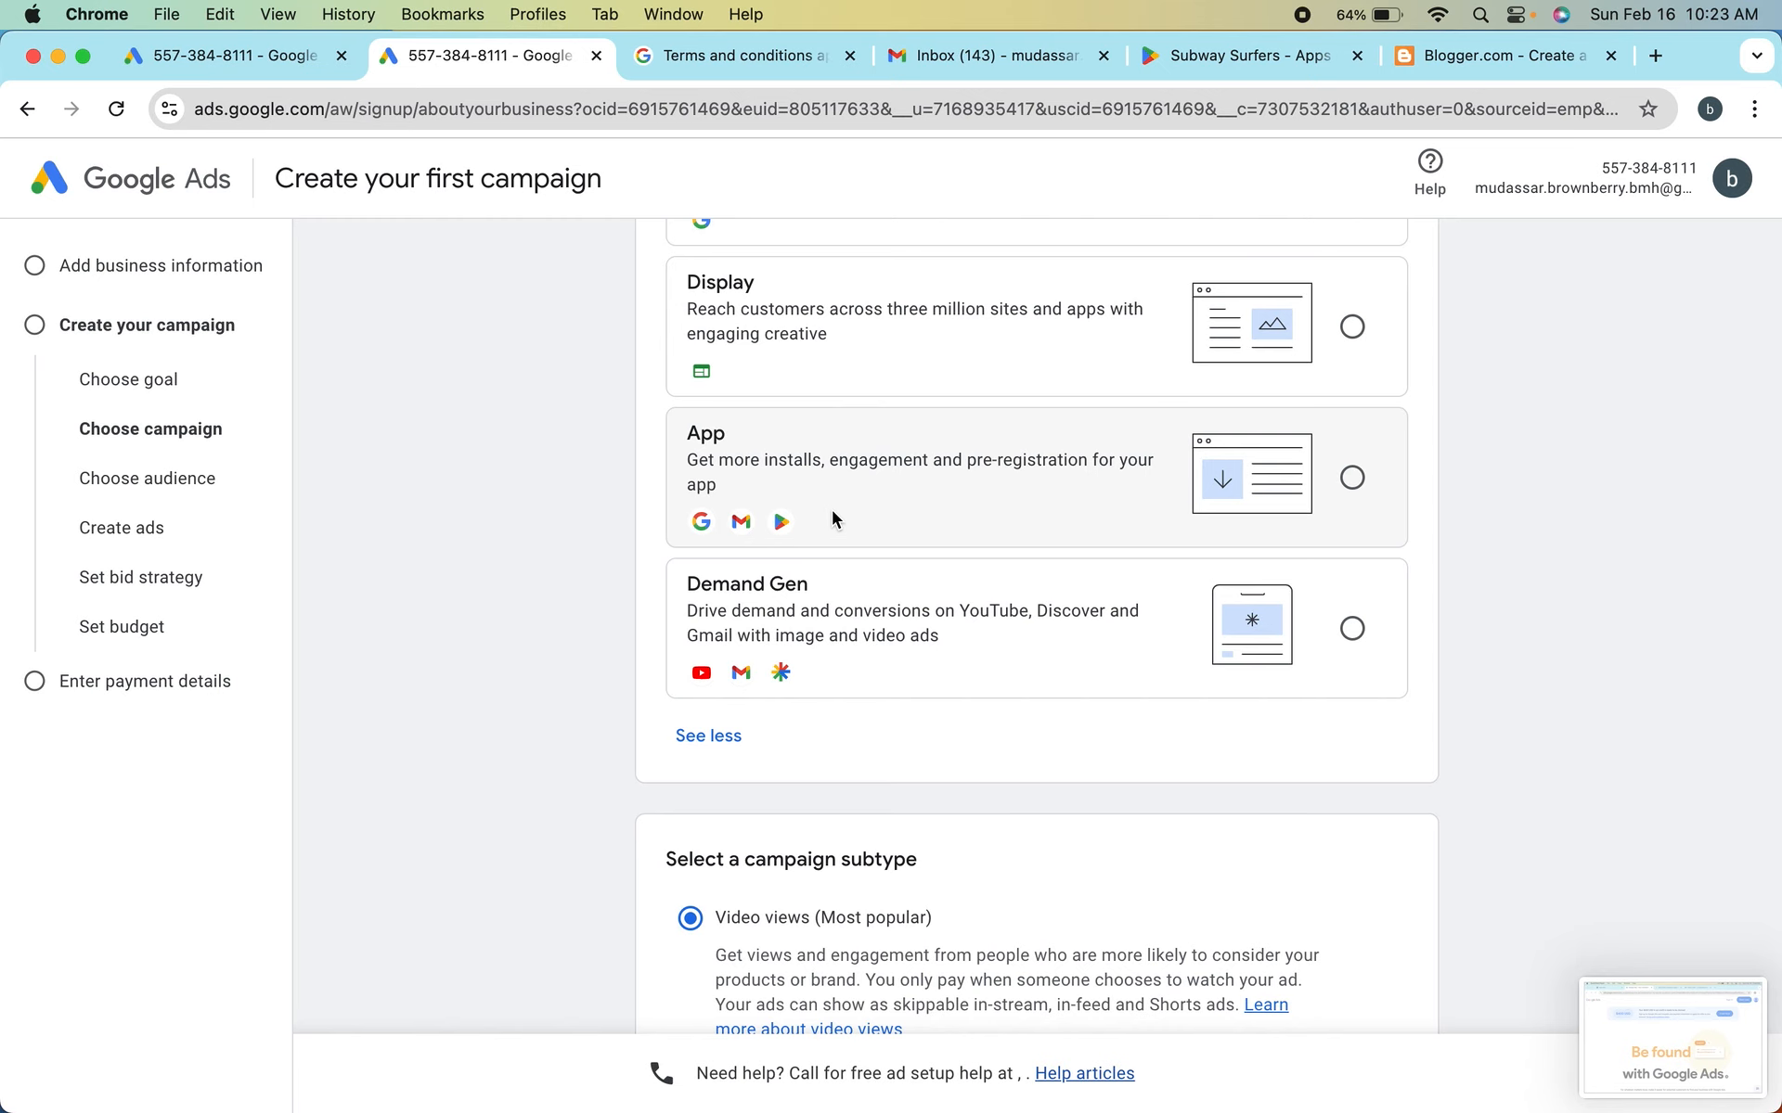
scroll(832, 518, "up", 1)
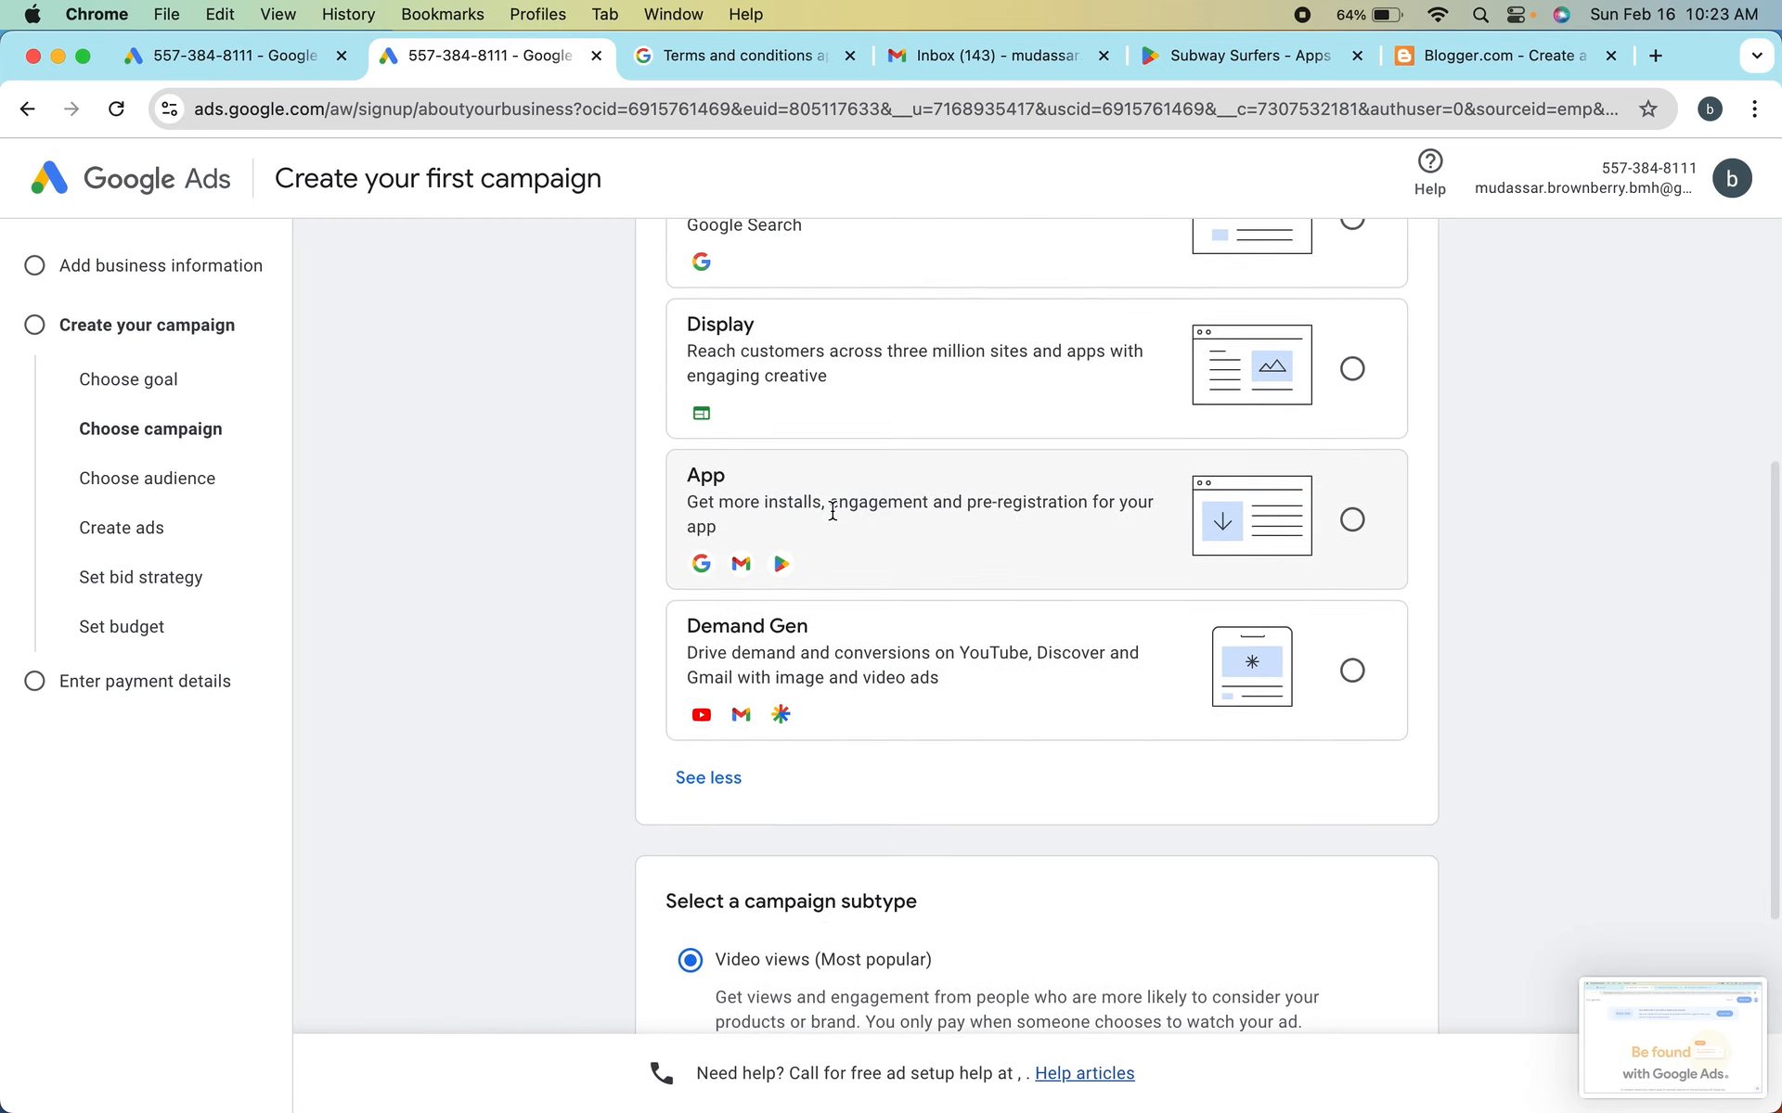
scroll(832, 511, "down", 5)
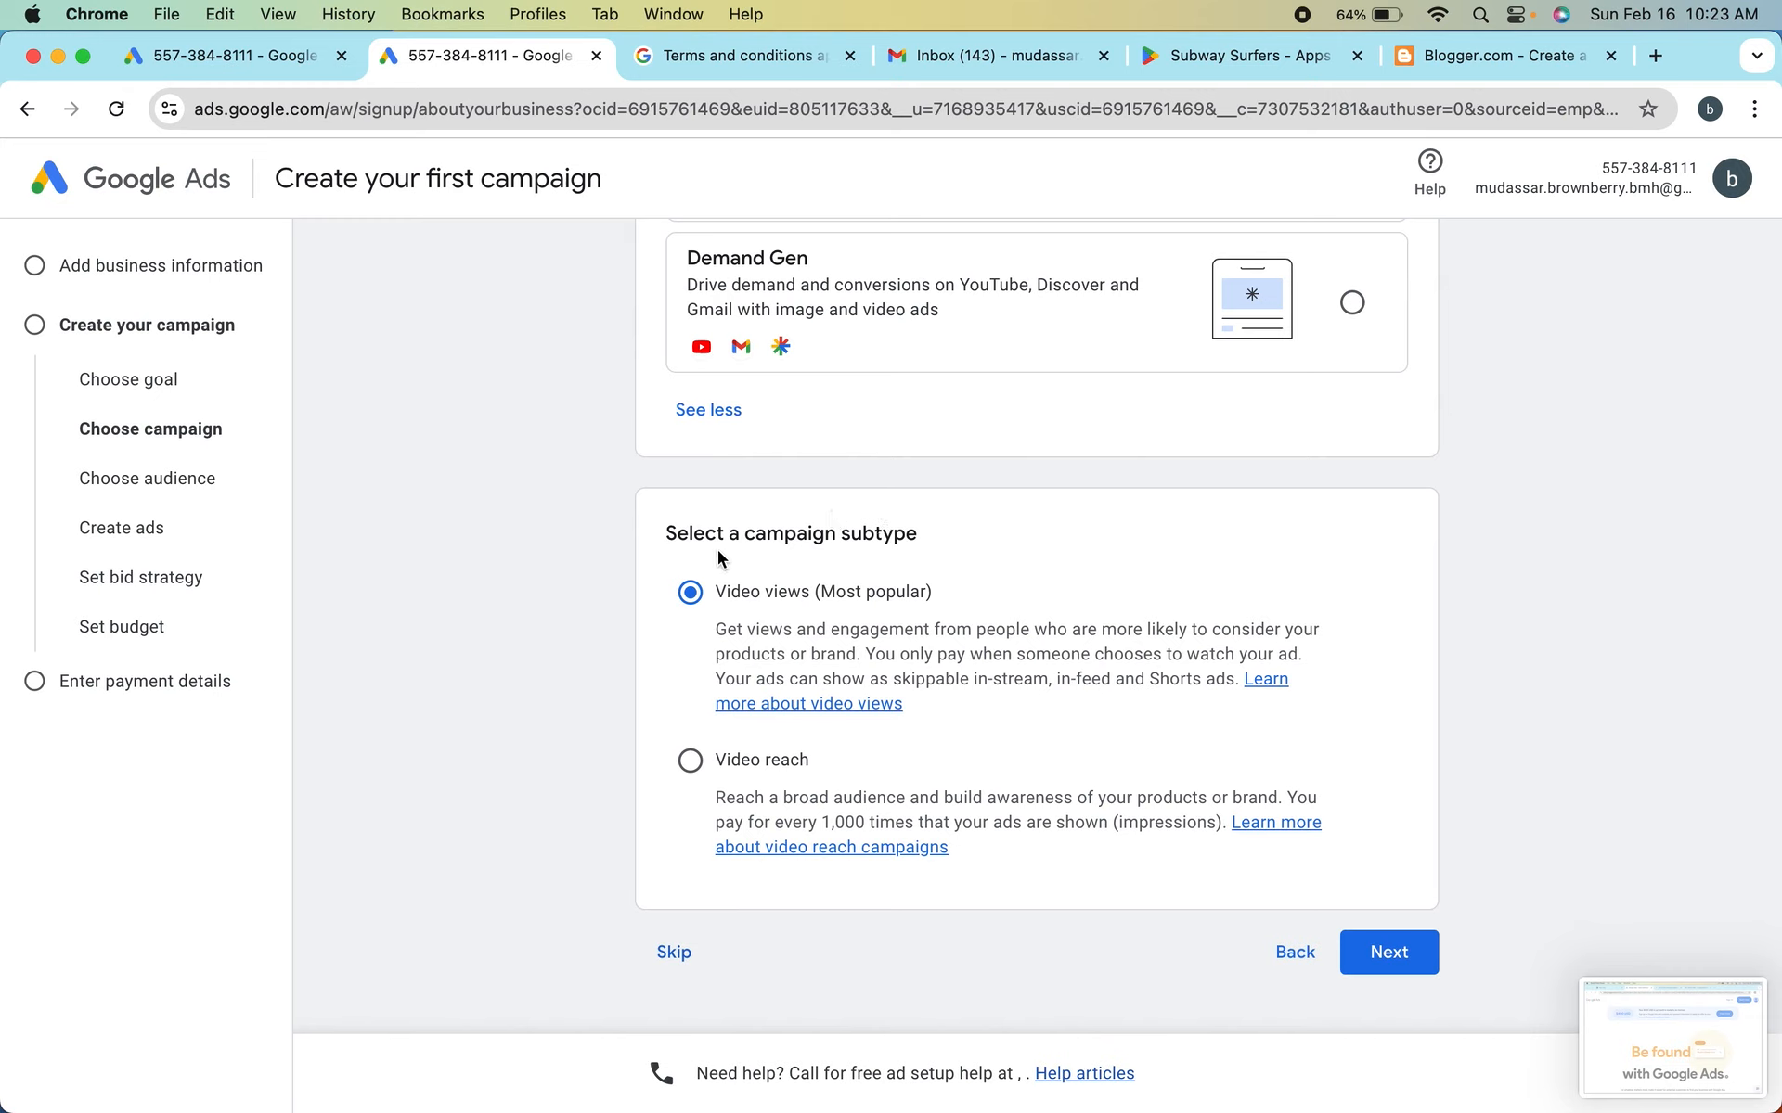
scroll(885, 545, "up", 3)
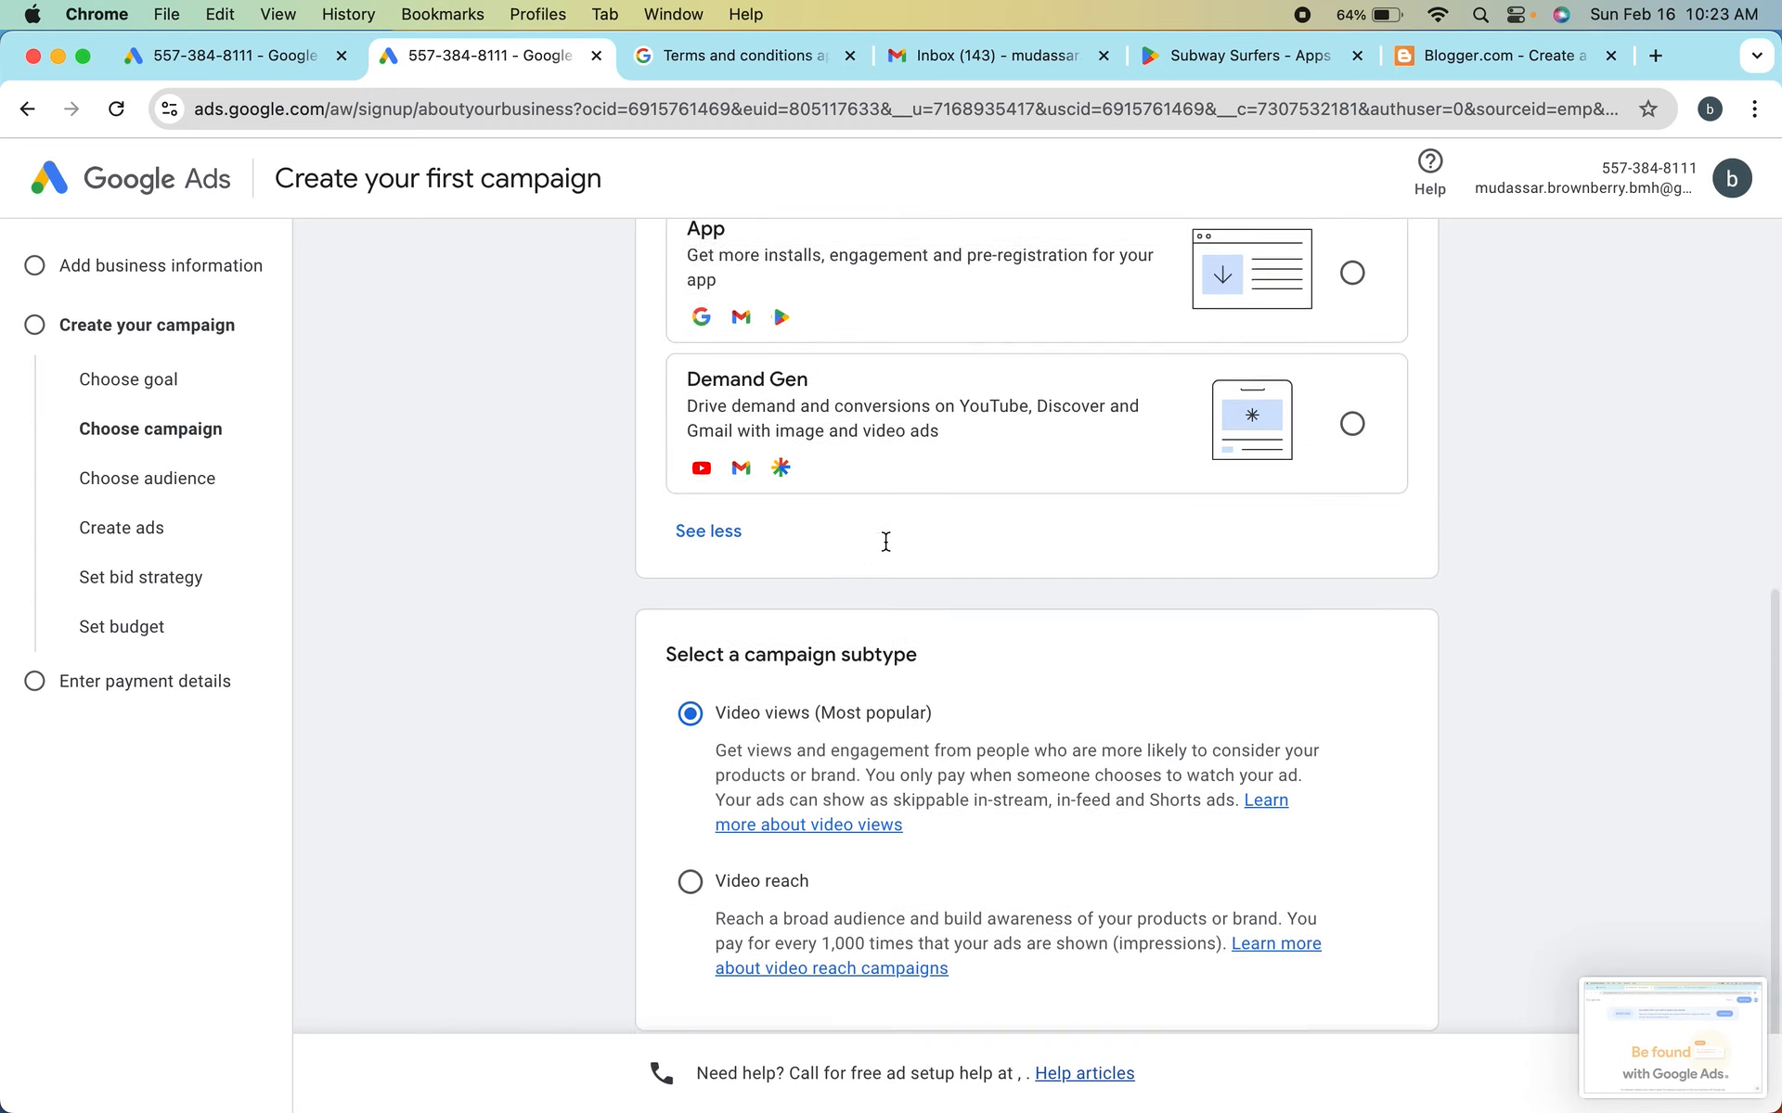
scroll(885, 547, "up", 10)
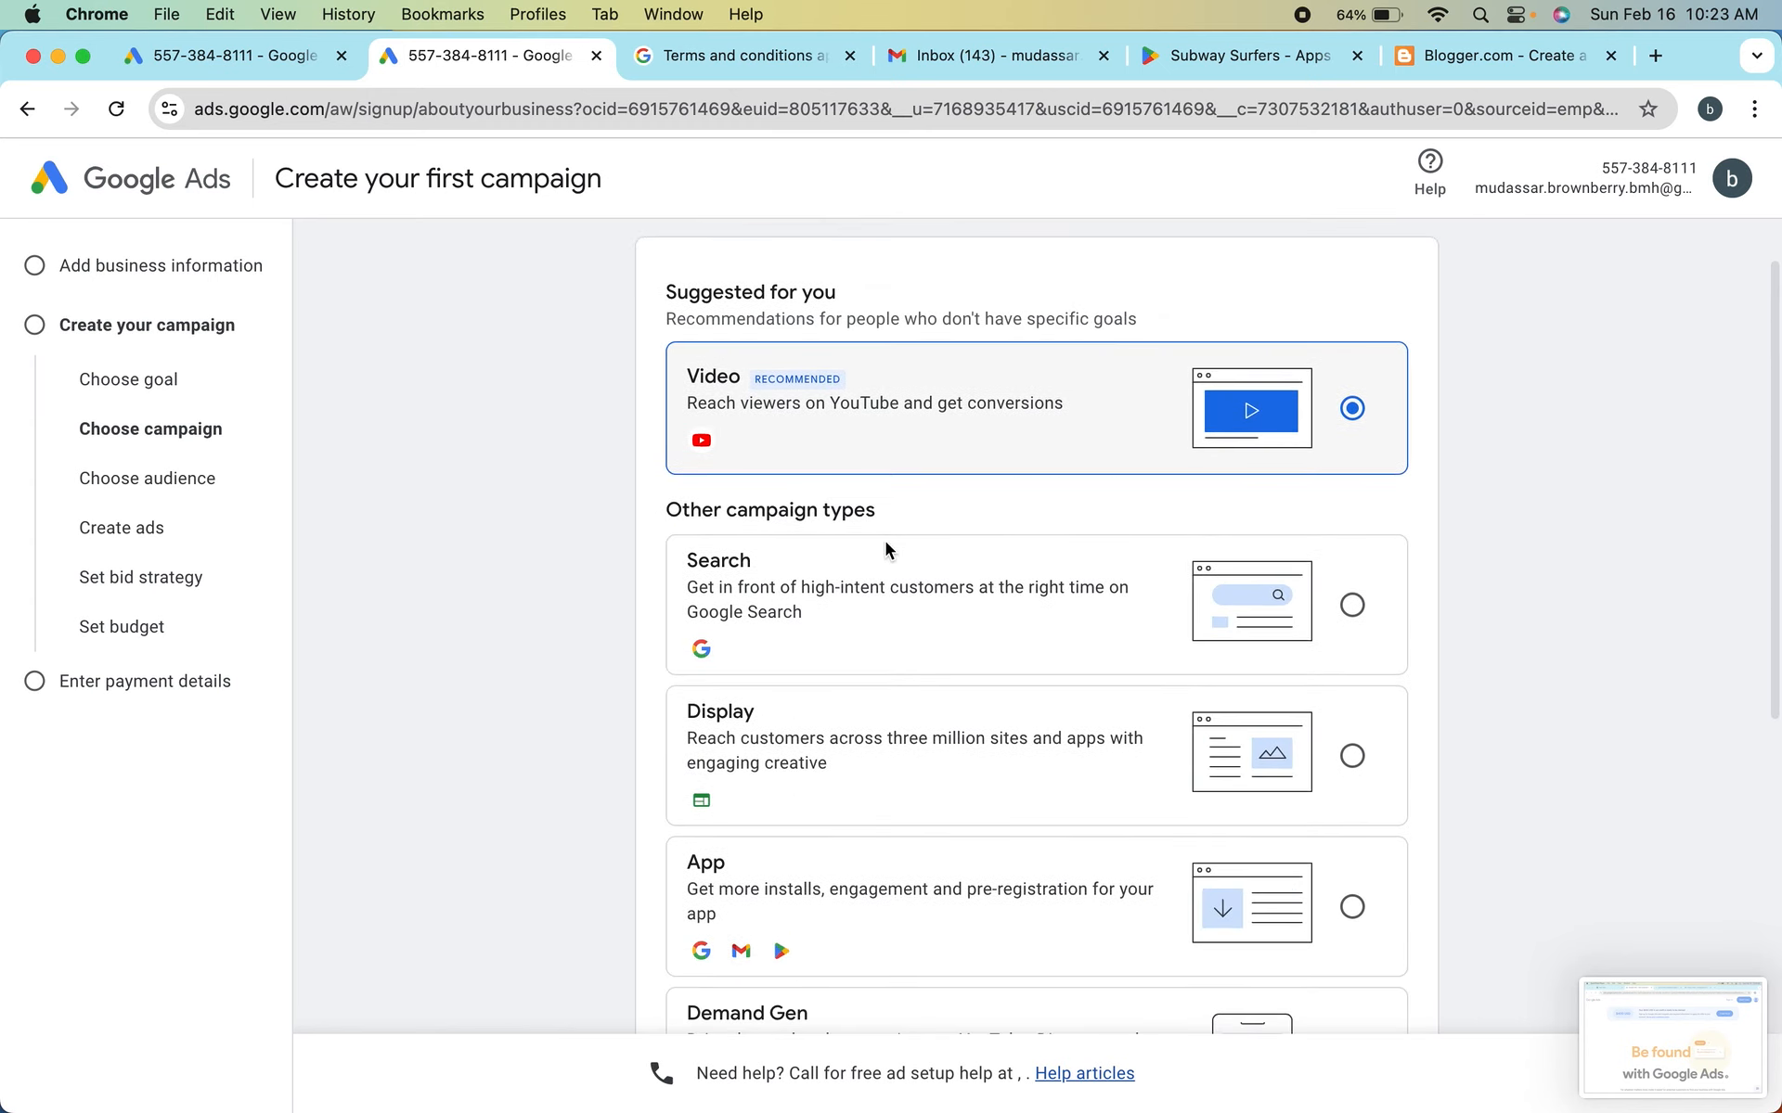
Try the Search campaign type and return the selection to Video
scroll(885, 548, "down", 2)
left_click(1355, 527)
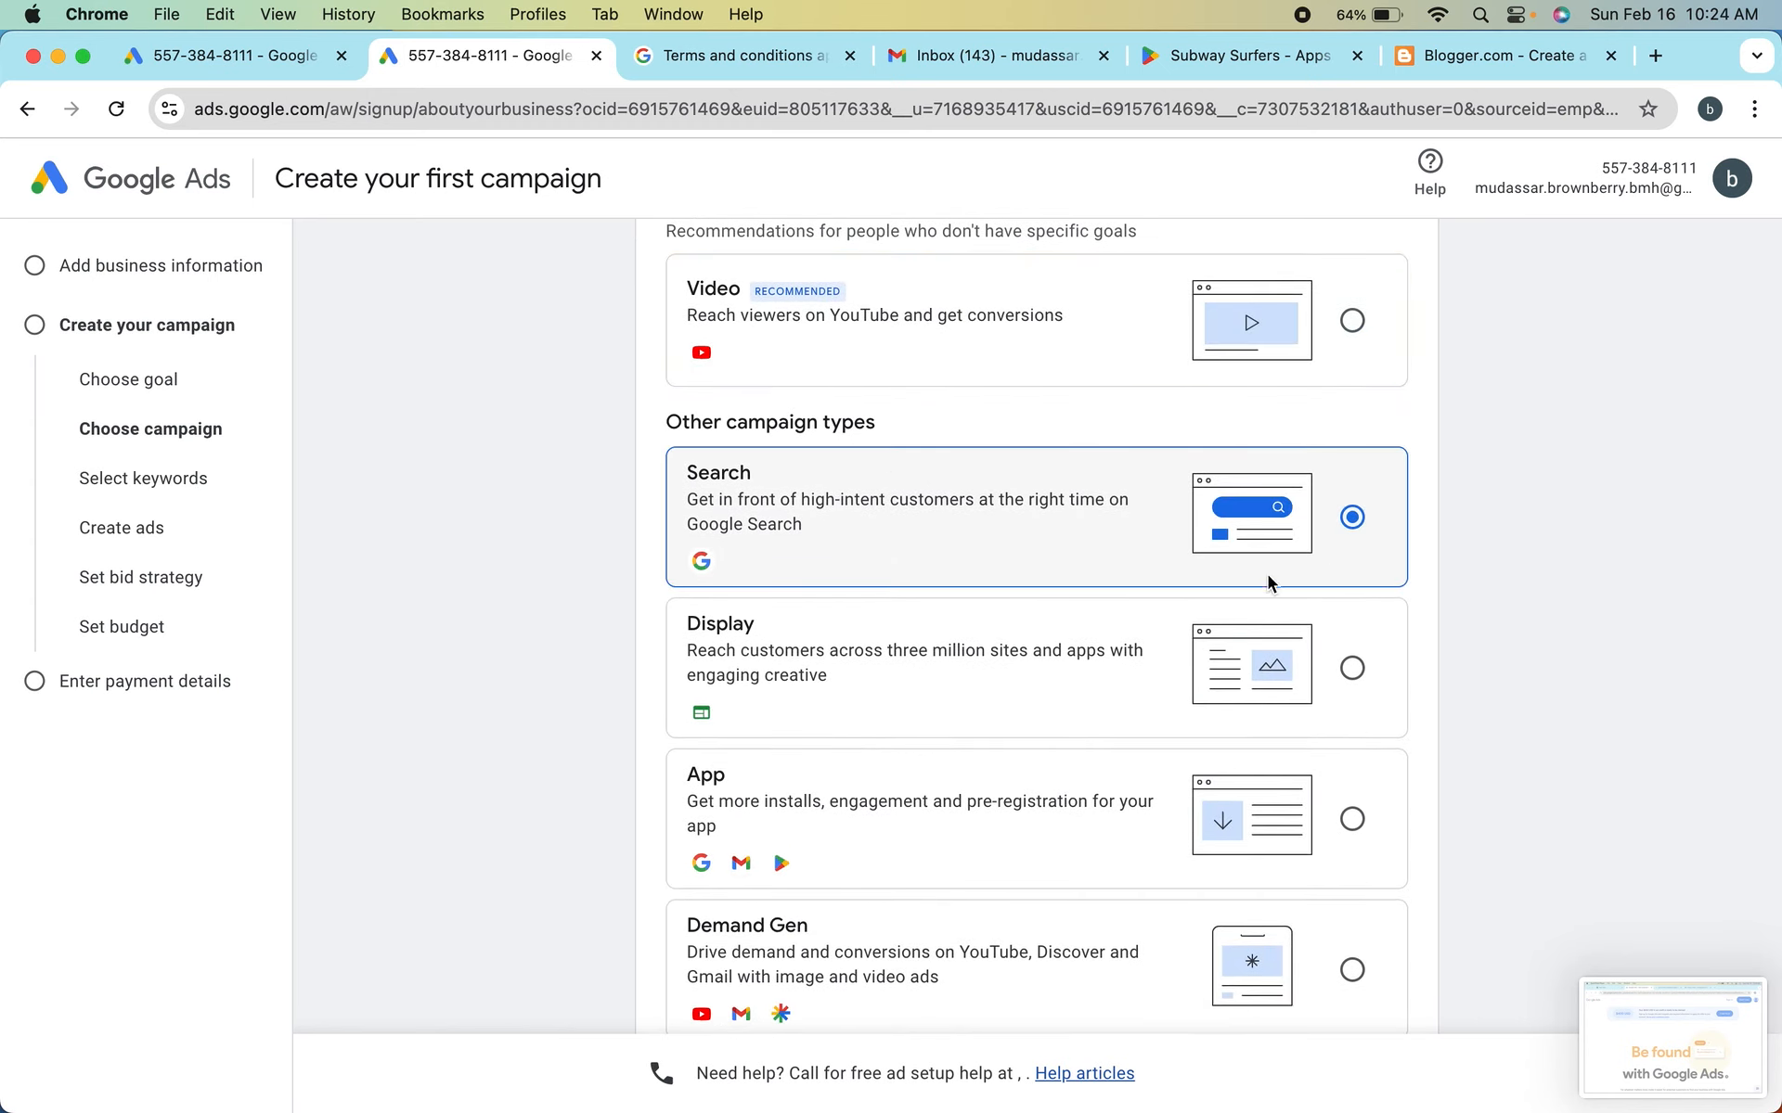
scroll(1058, 692, "down", 4)
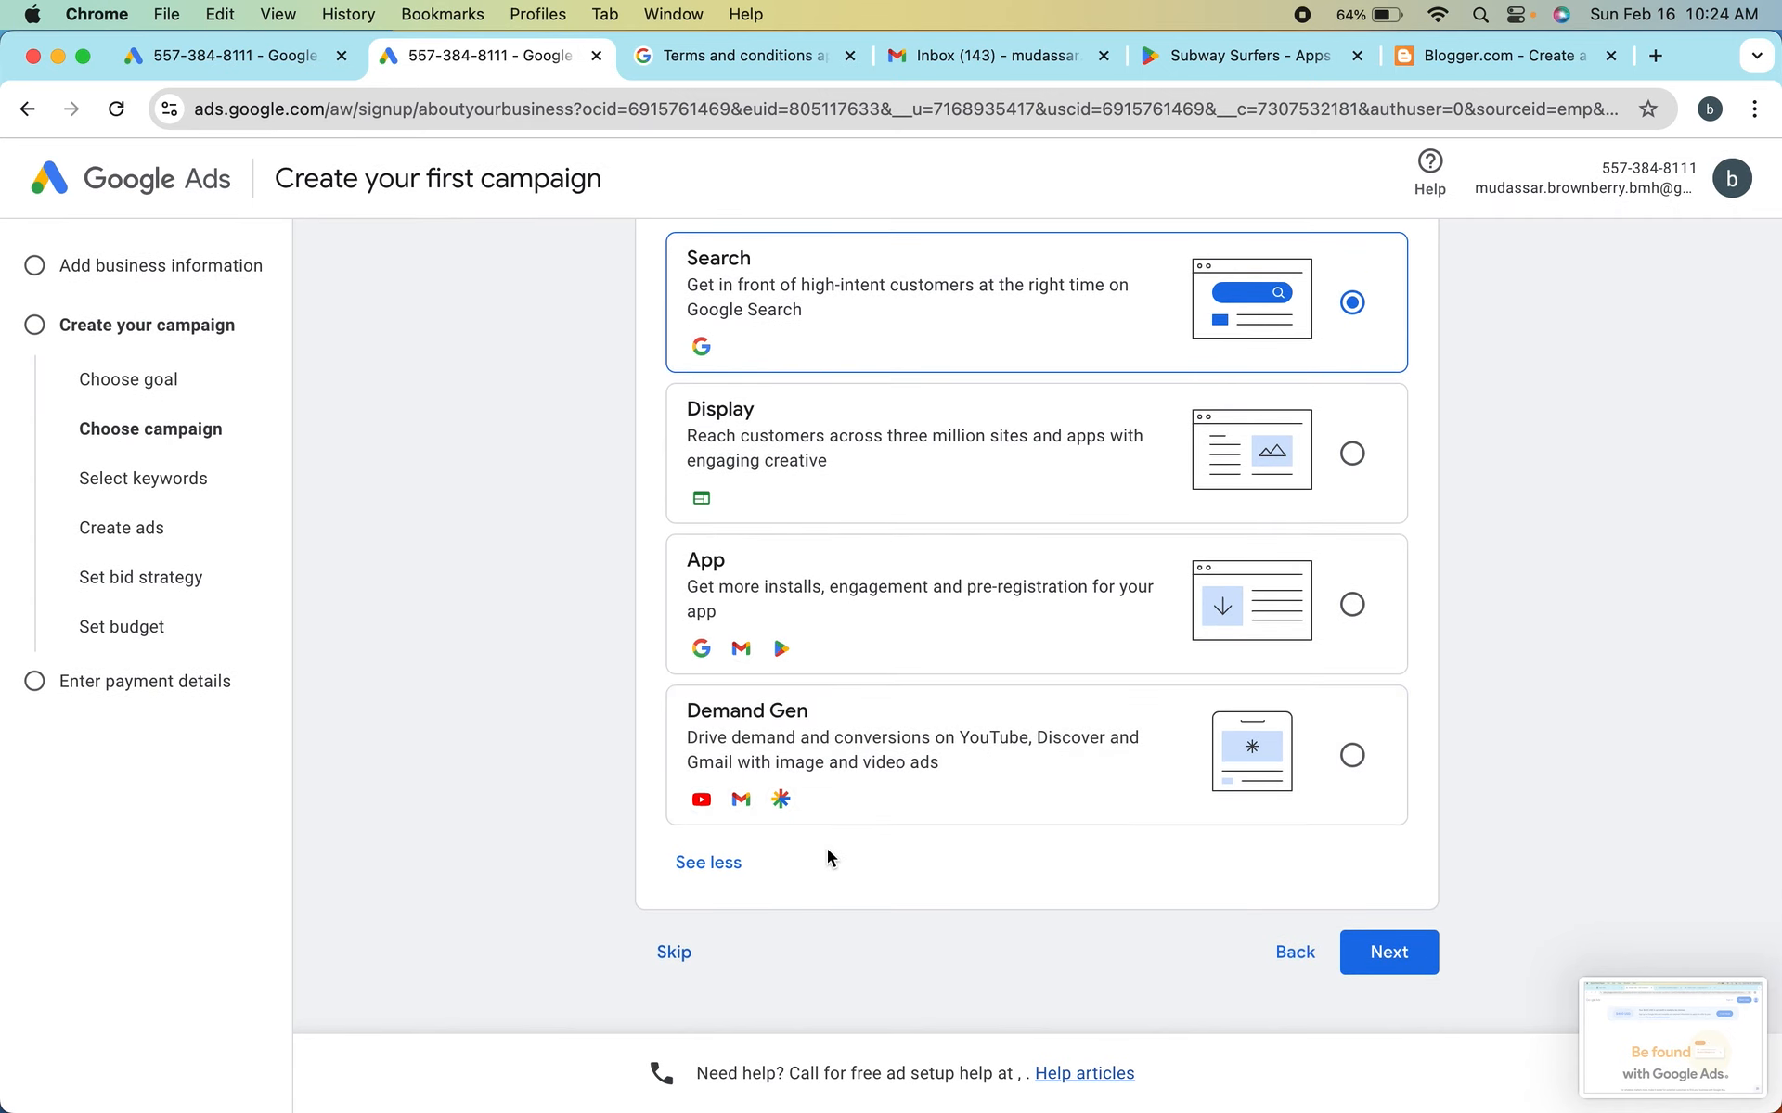
scroll(826, 848, "up", 2)
scroll(827, 843, "up", 3)
left_click(1351, 480)
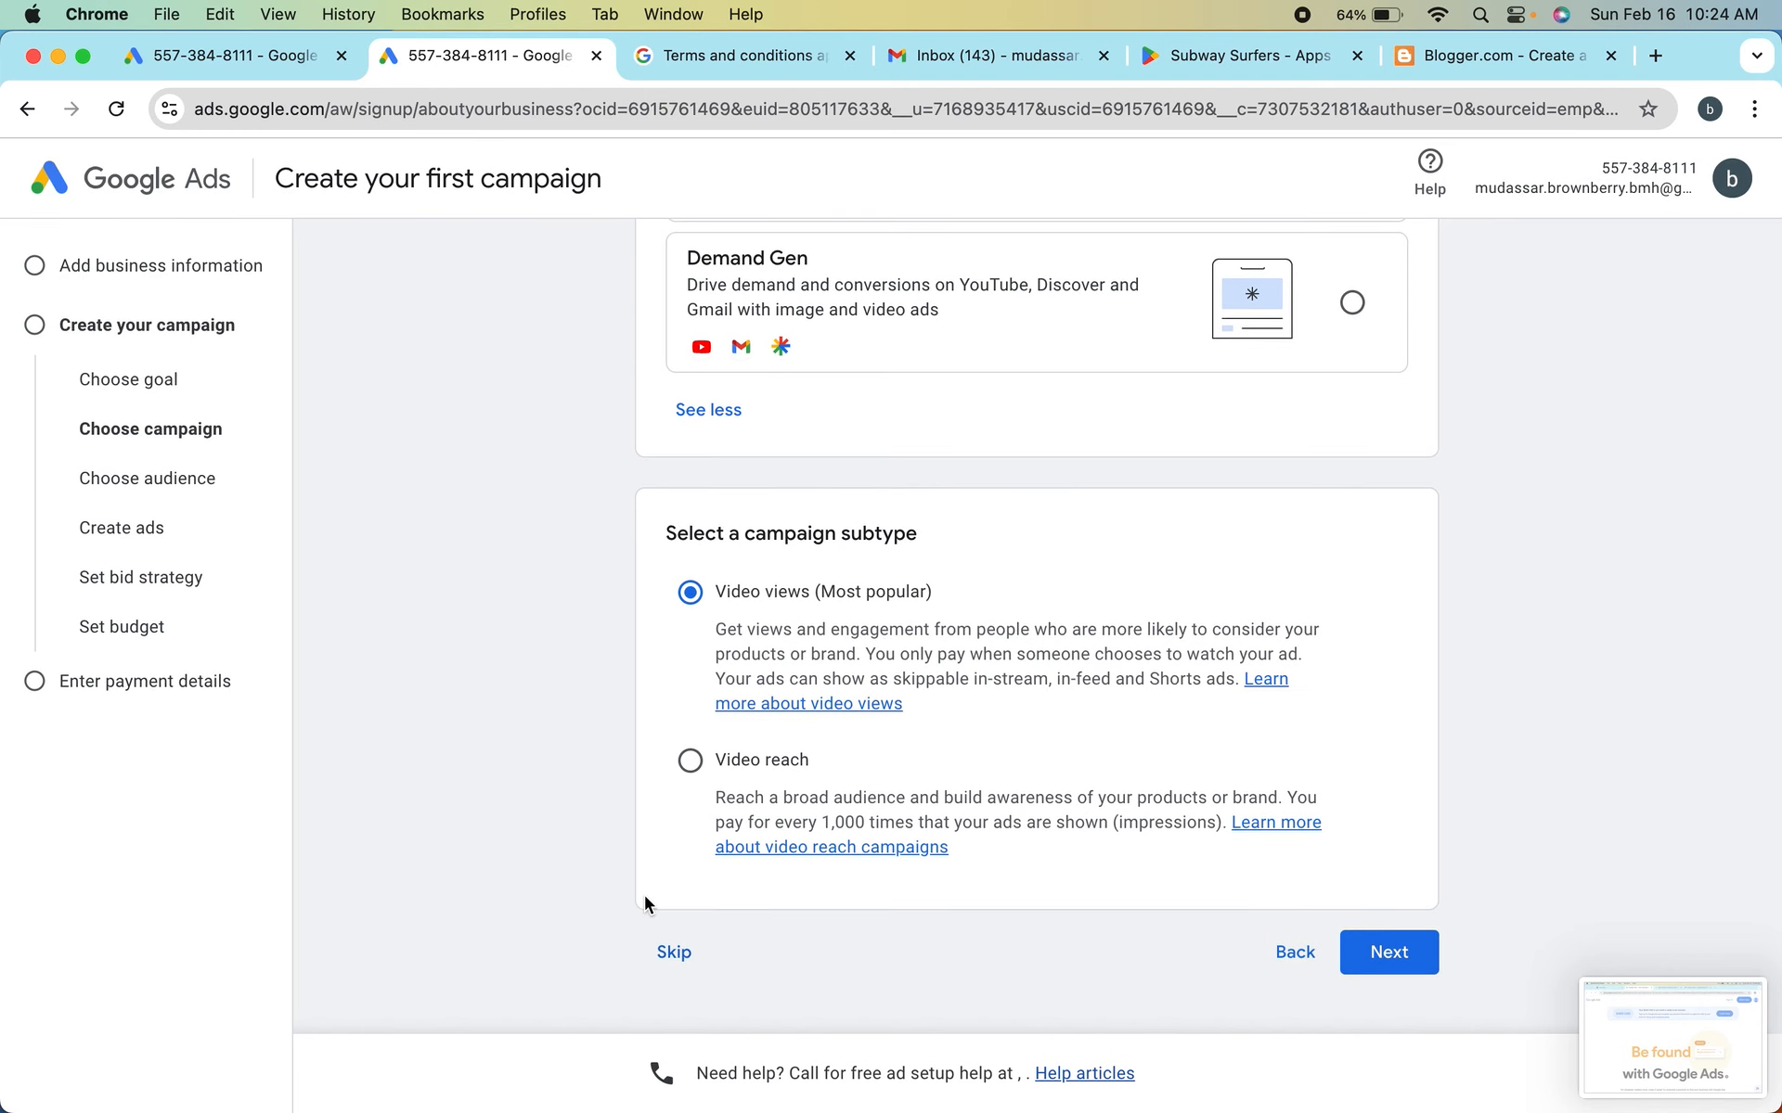
Skip the campaign type stage and confirm leaving campaign creation to proceed to the account settings
scroll(649, 904, "up", 1)
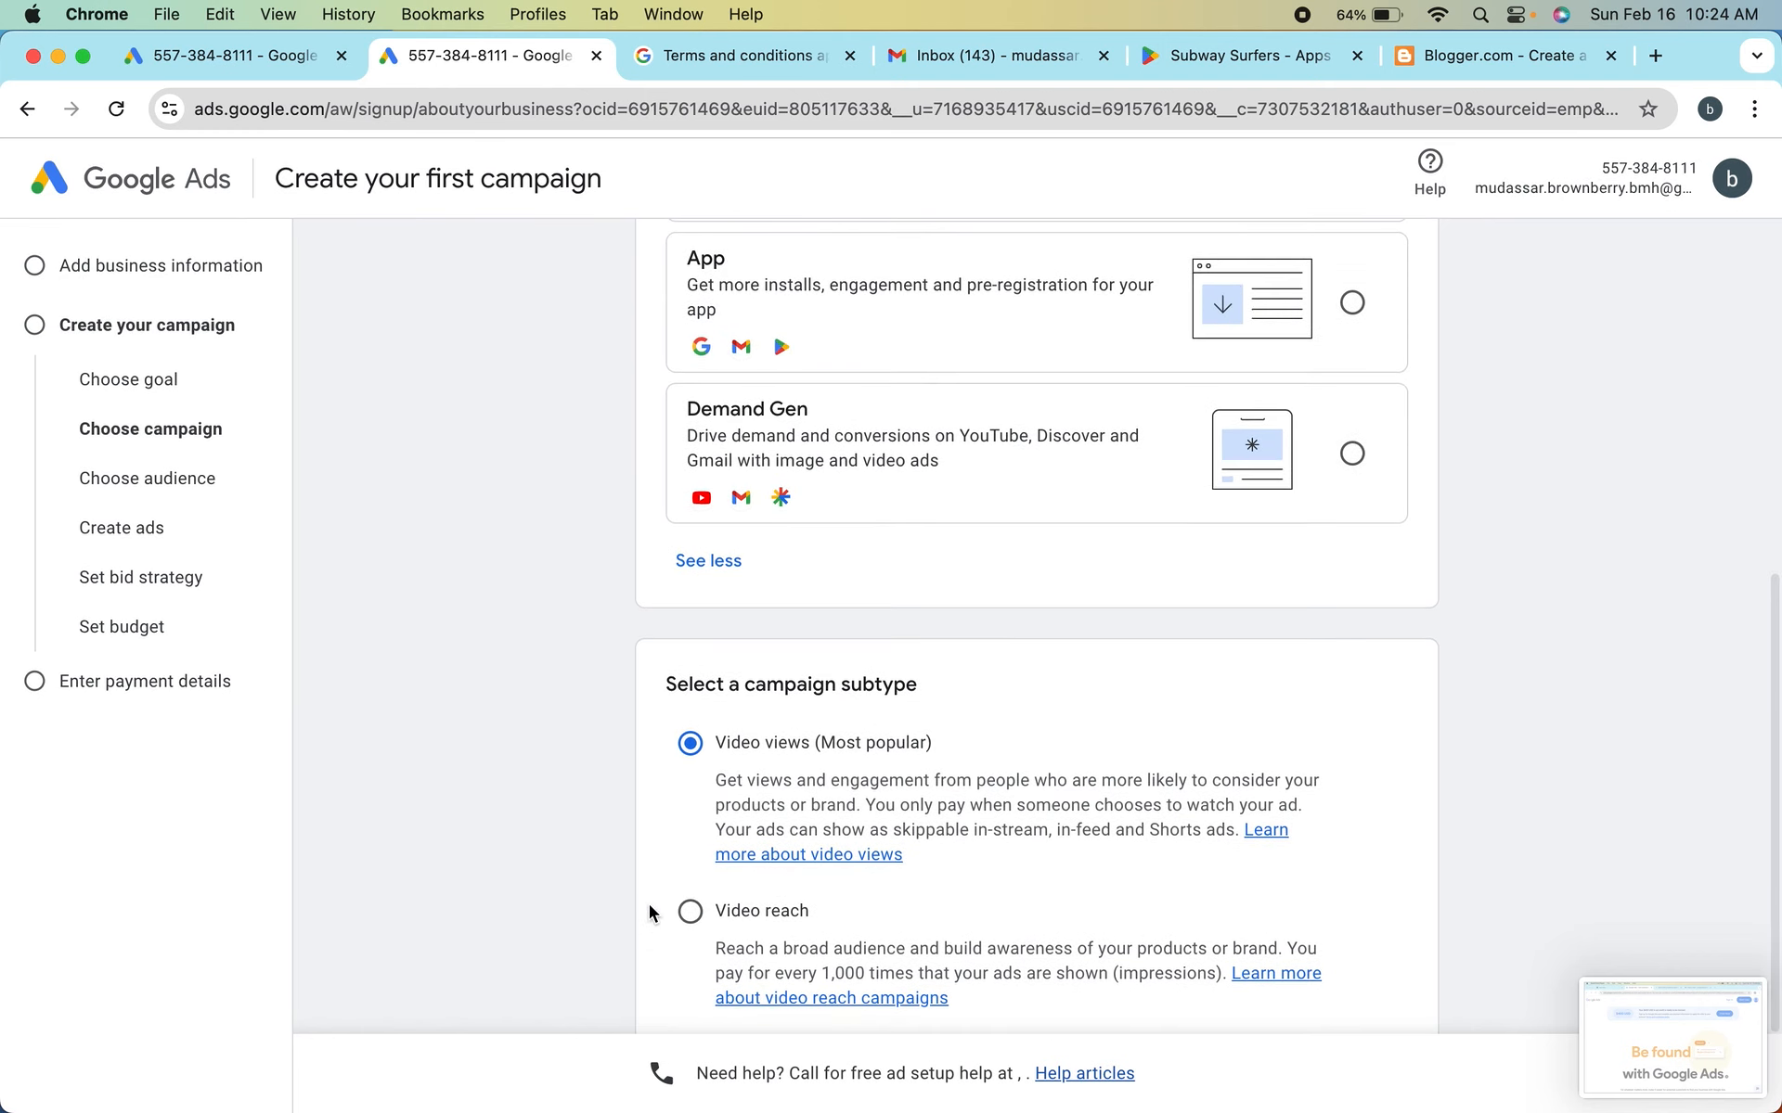
scroll(649, 904, "down", 1)
scroll(649, 903, "up", 10)
scroll(649, 903, "down", 10)
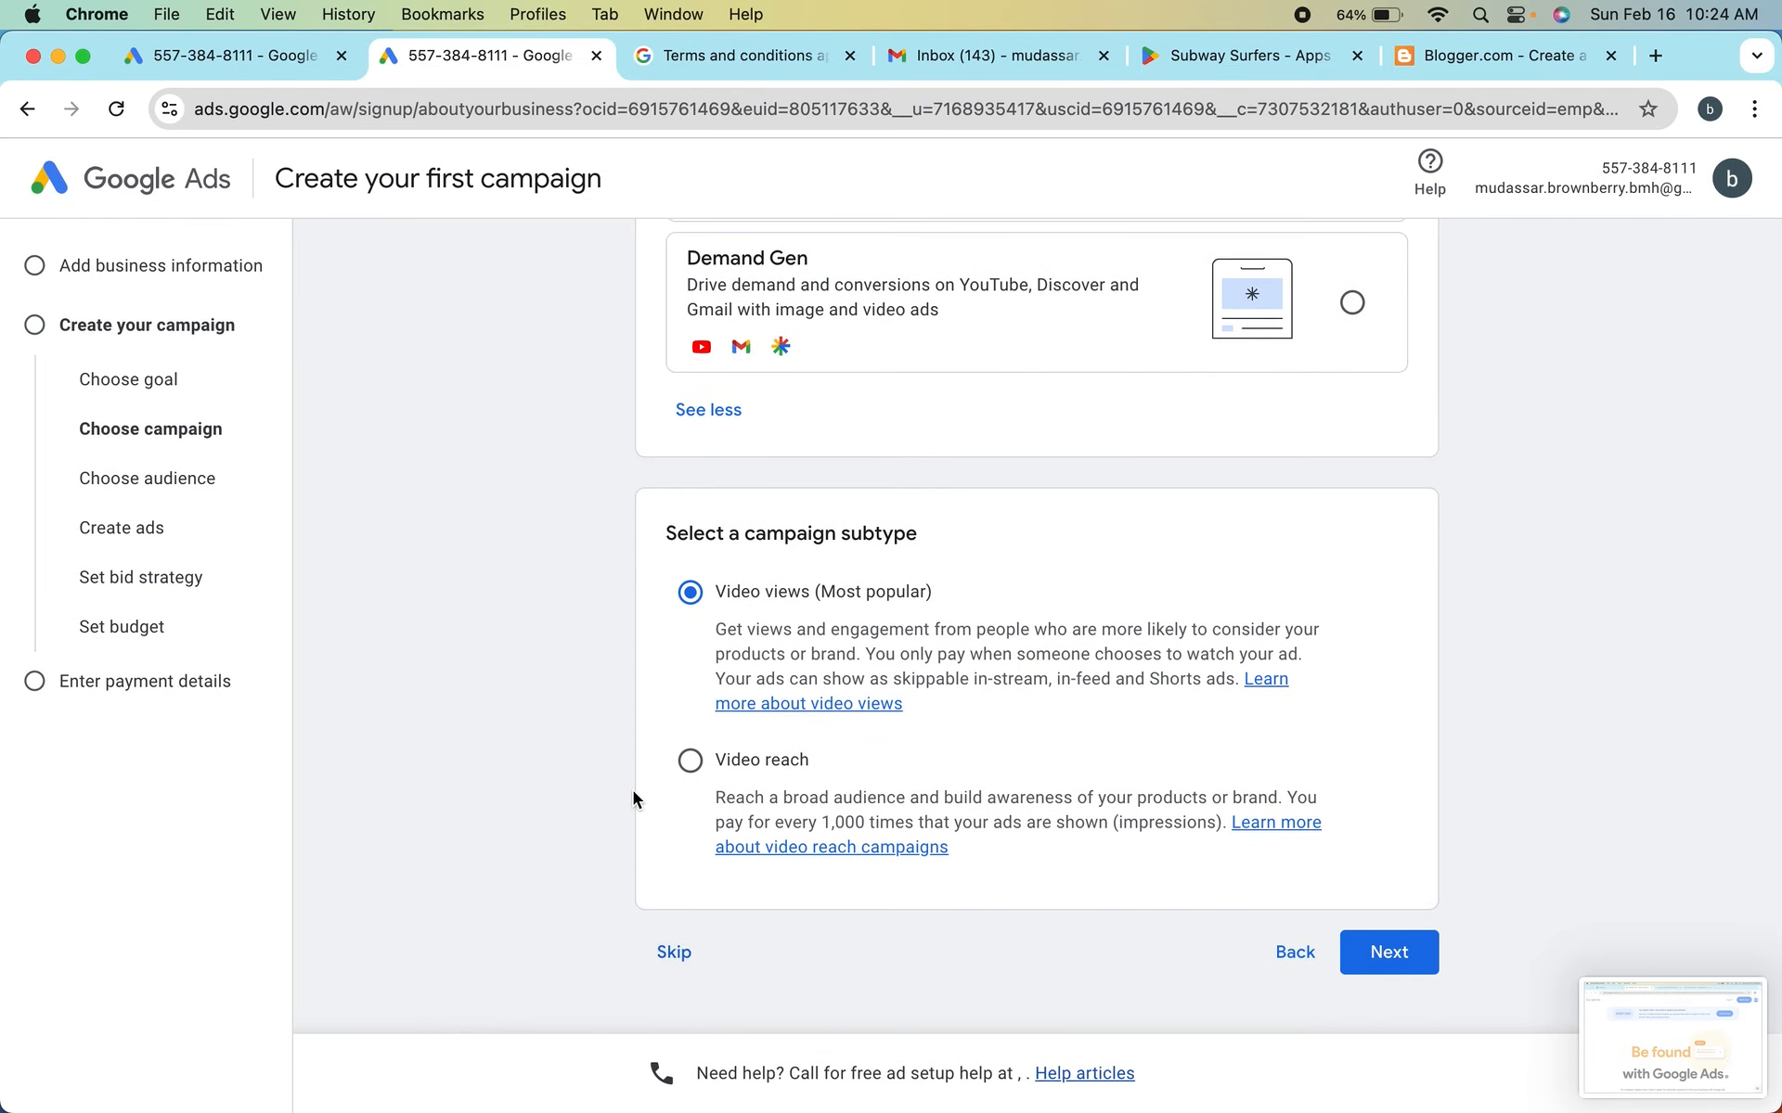
scroll(631, 791, "up", 3)
scroll(633, 798, "up", 2)
left_click(676, 954)
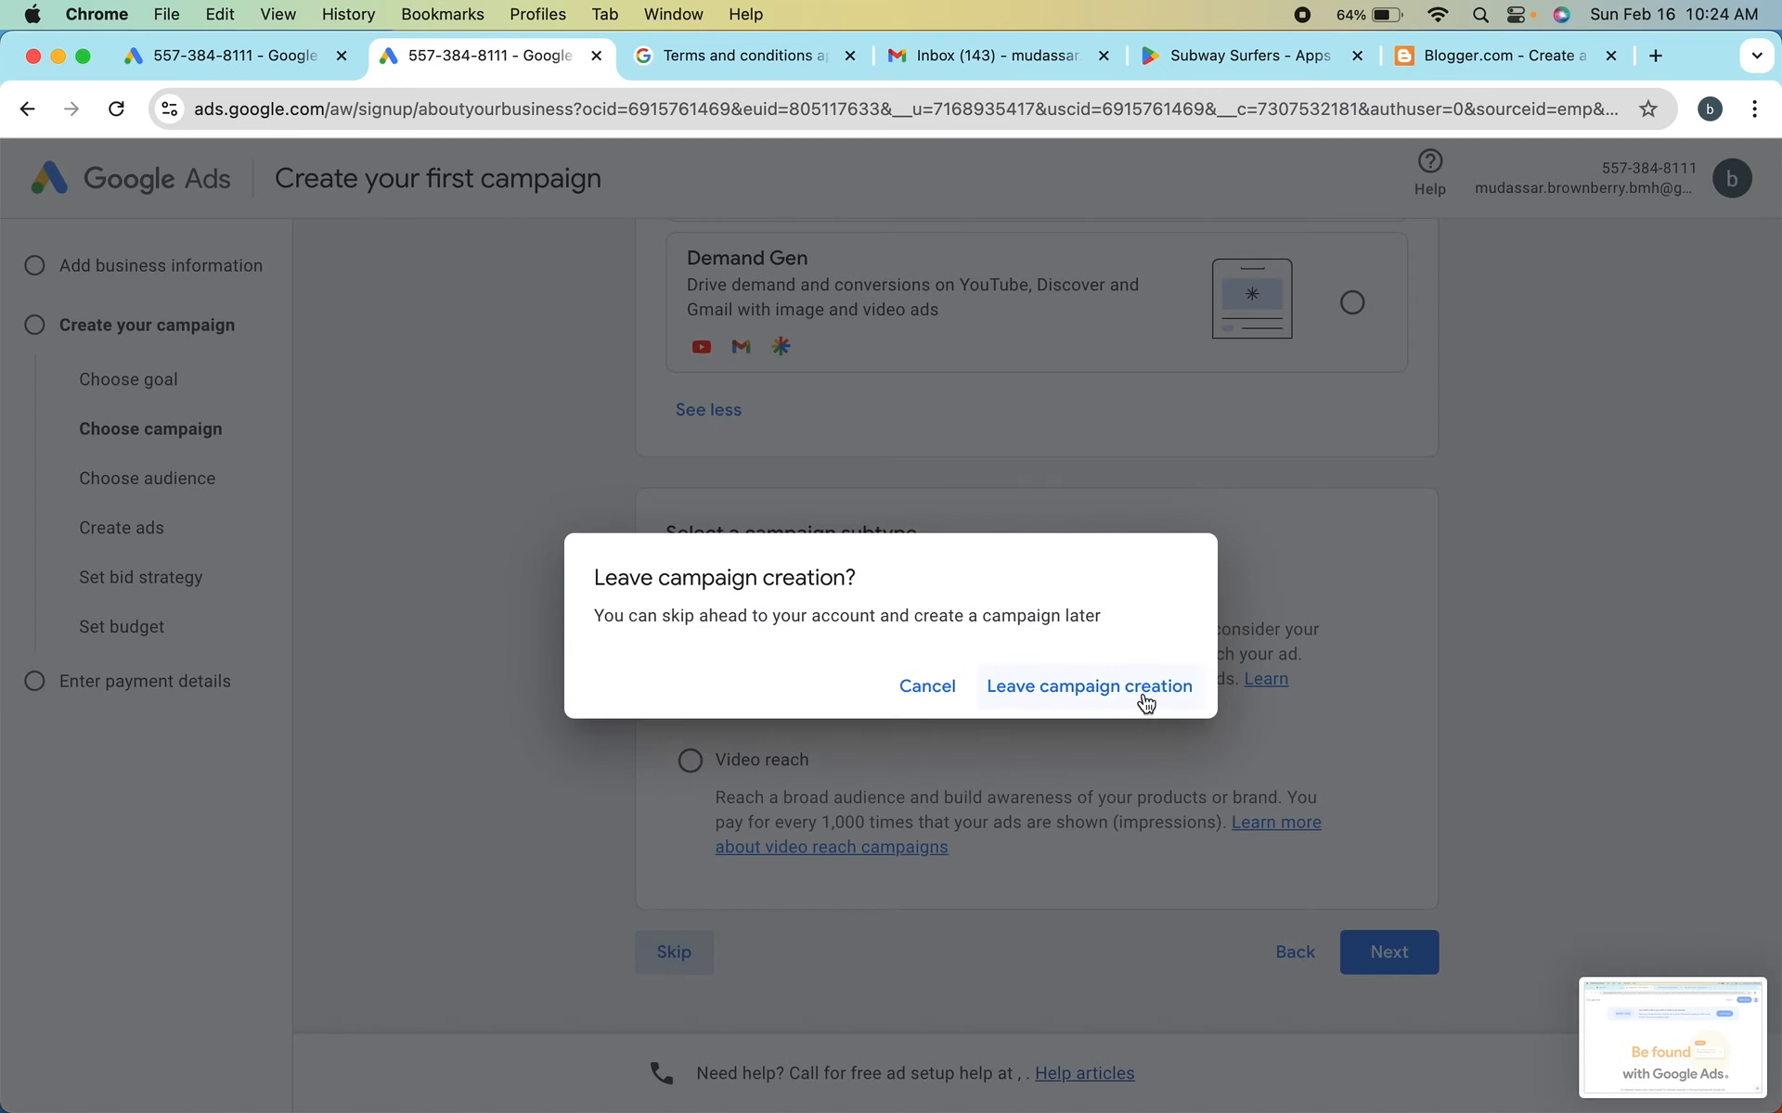
left_click(1107, 687)
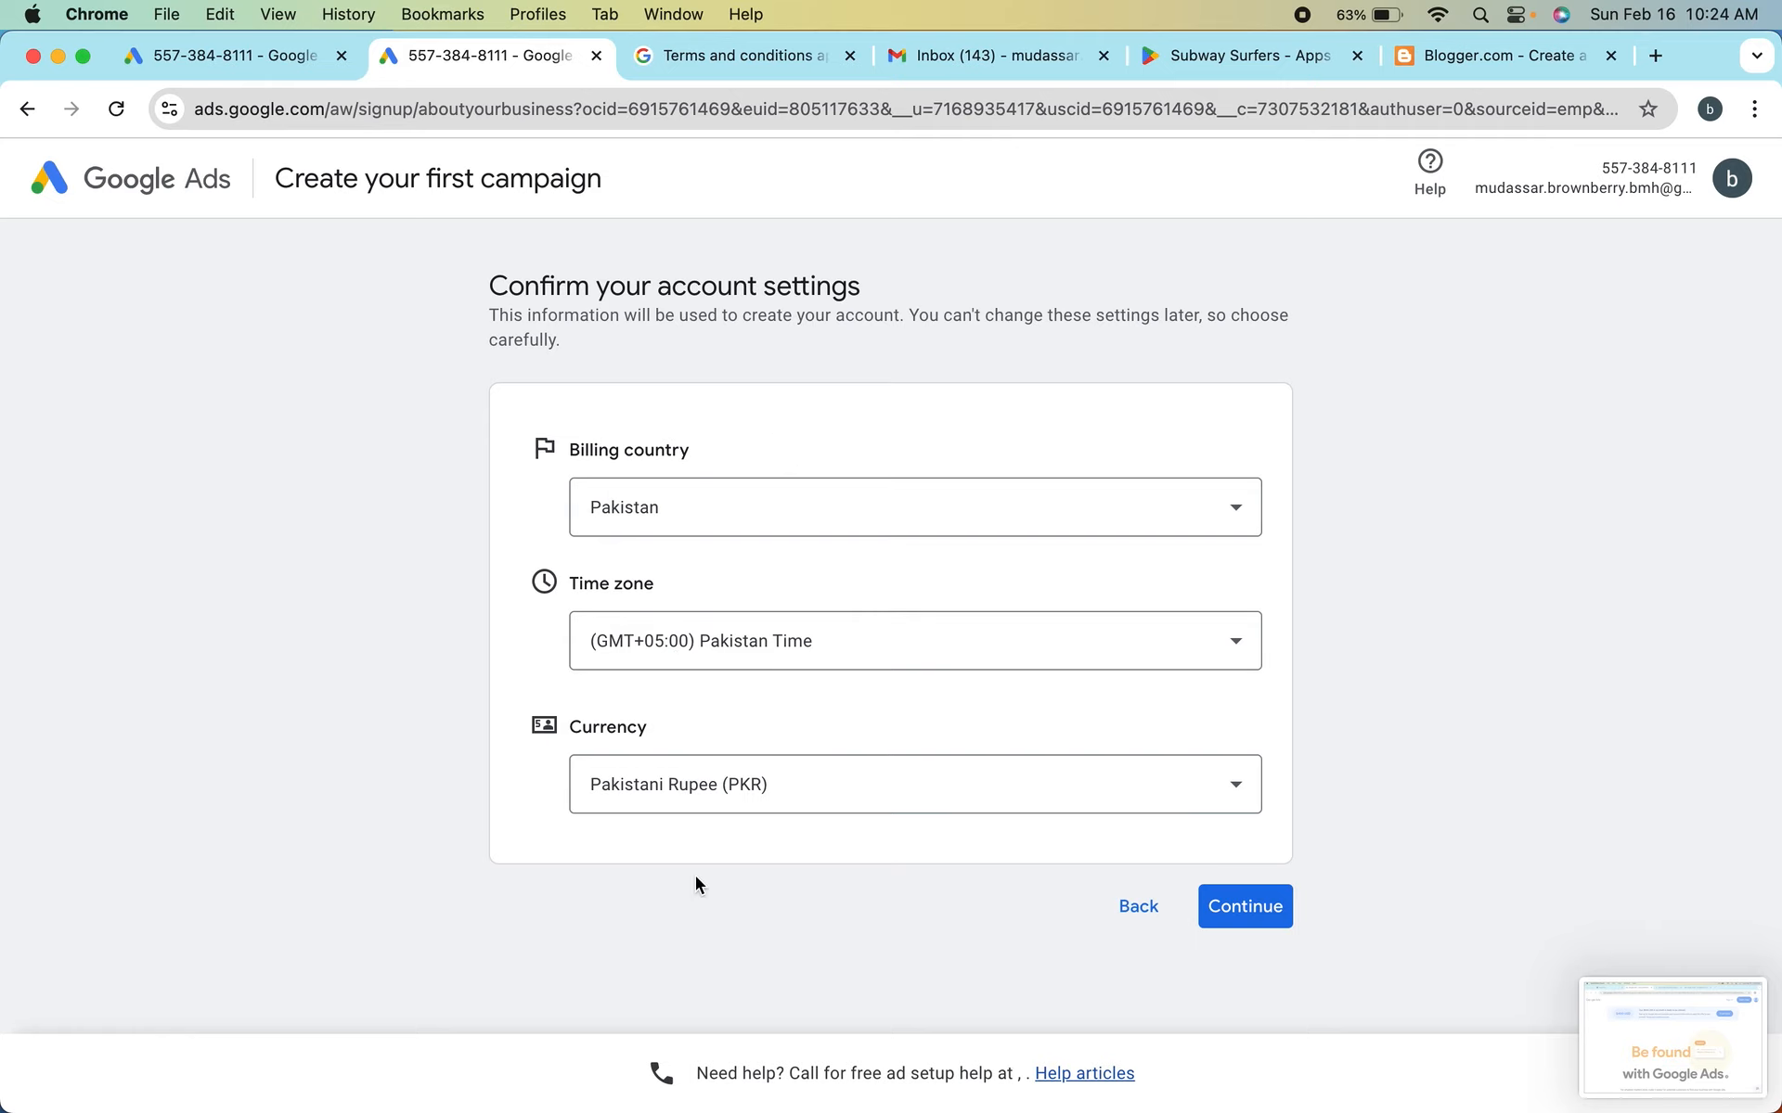
Look through the full list of currencies offered for the Pakistan billing country without changing the selected currency
left_click(765, 804)
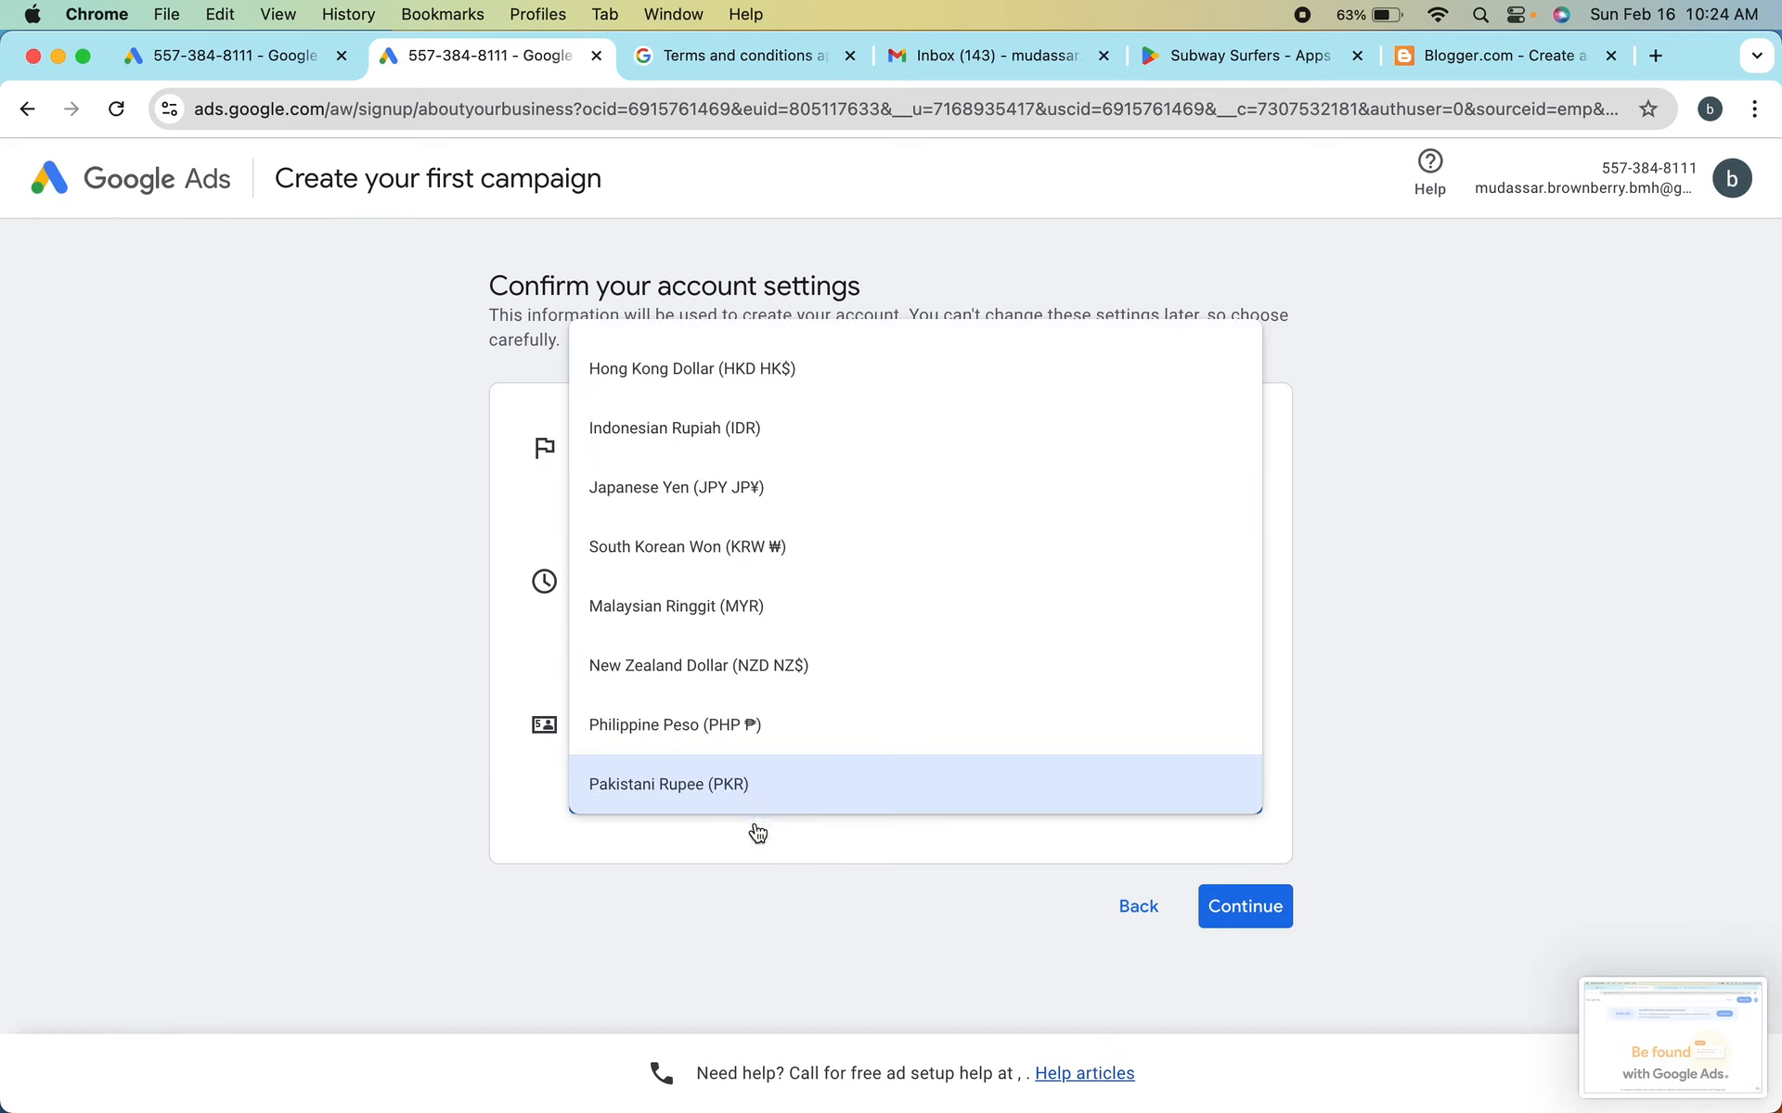
left_click(710, 900)
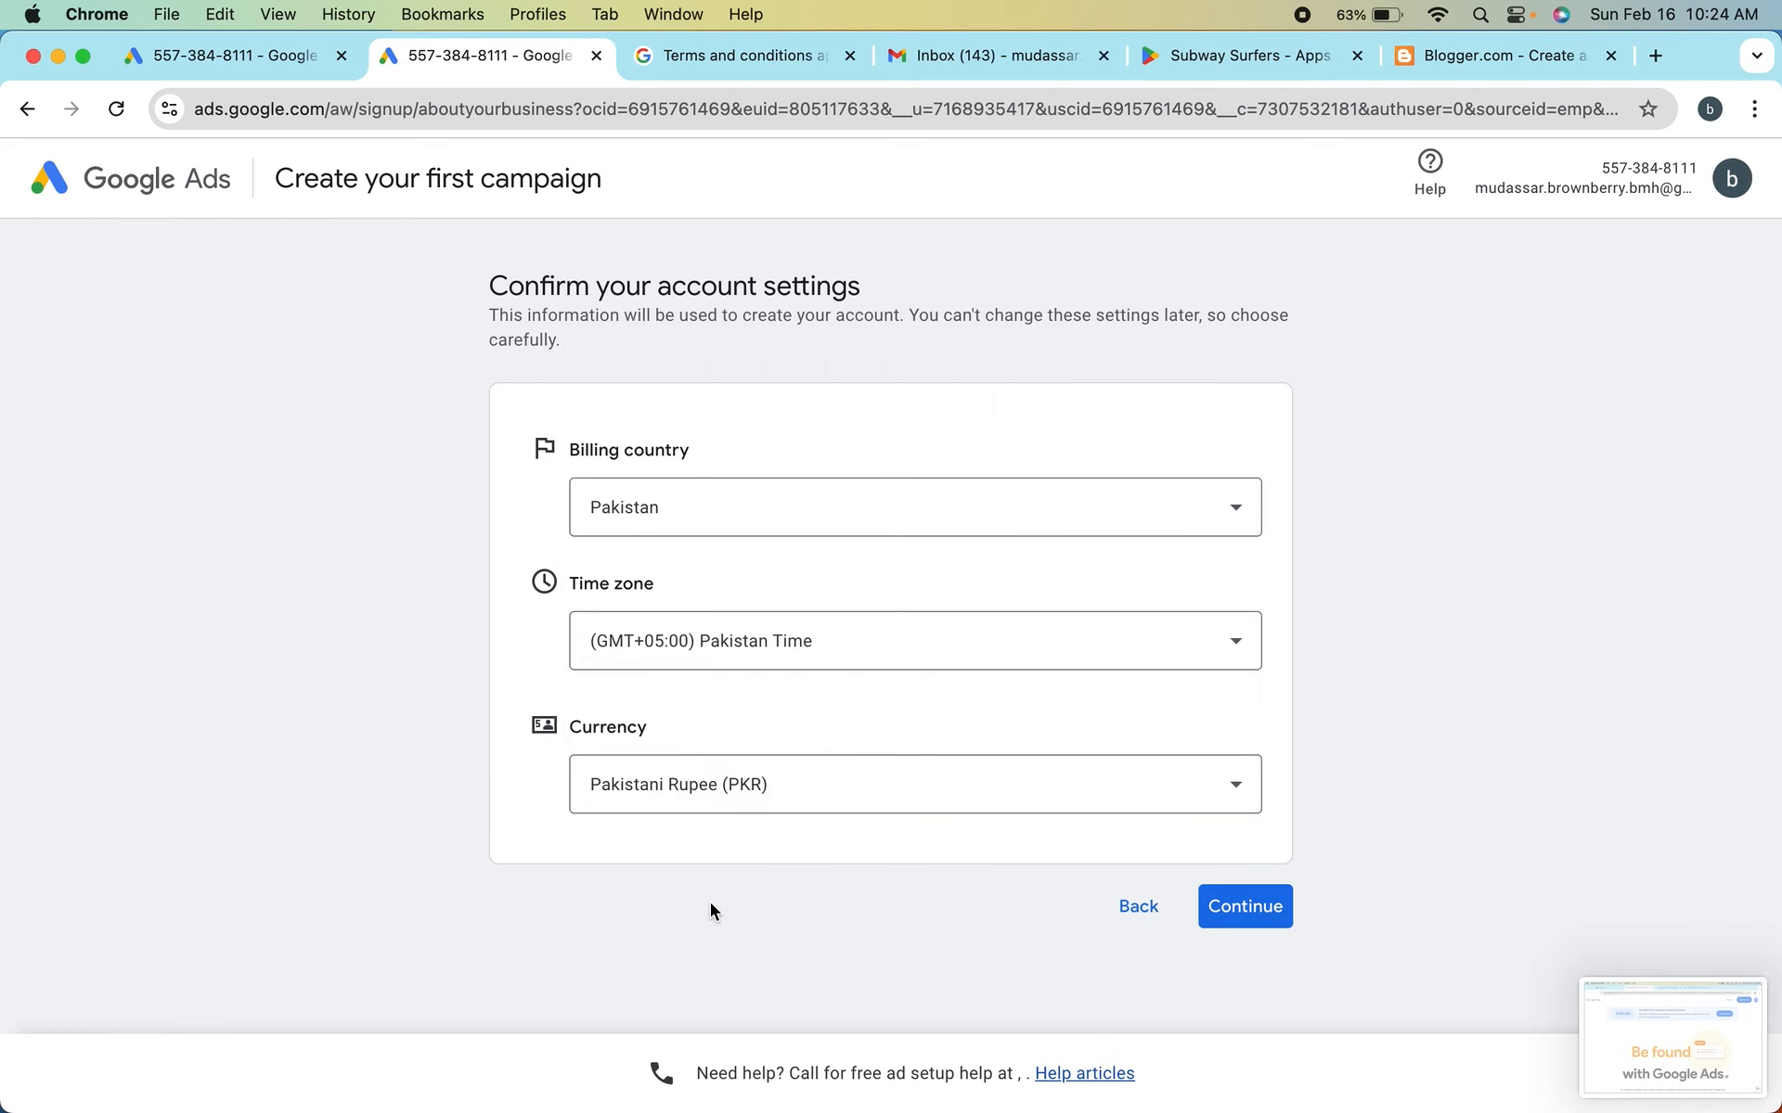
left_click(748, 805)
scroll(807, 648, "up", 5)
scroll(807, 648, "down", 10)
scroll(813, 652, "up", 10)
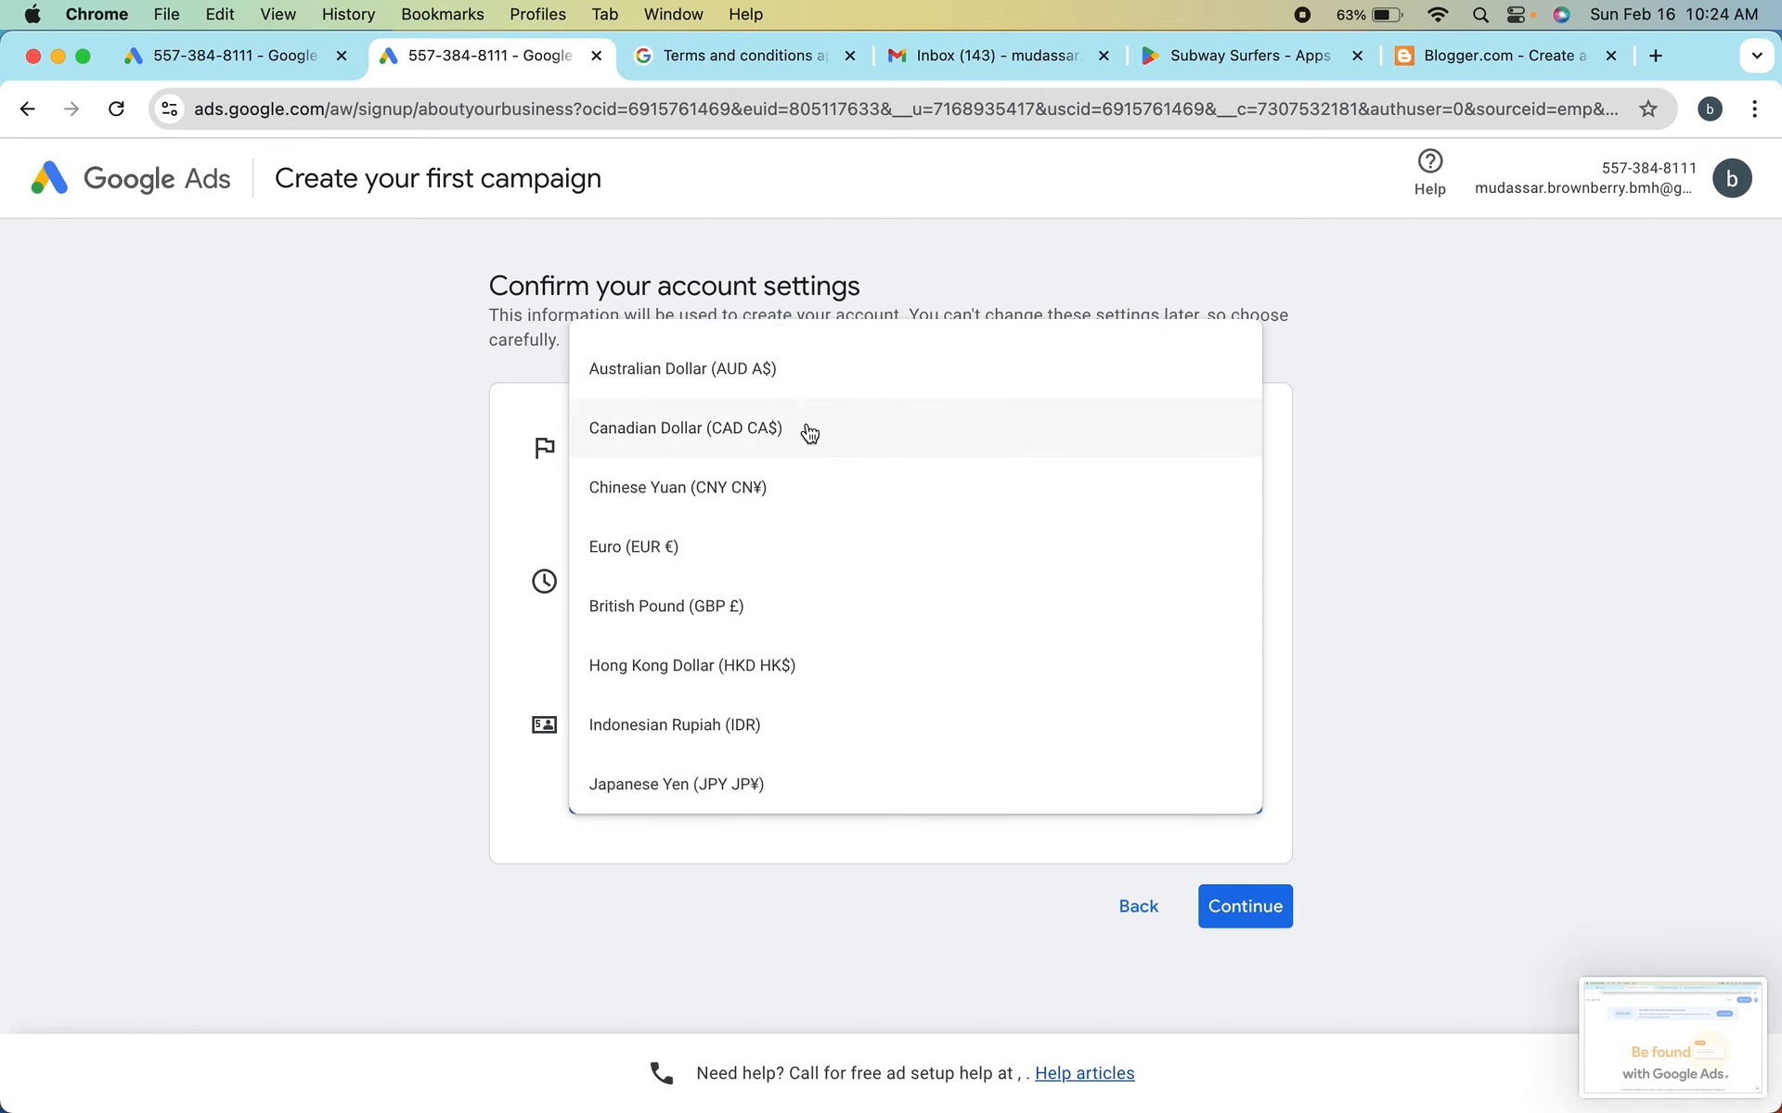
left_click(464, 469)
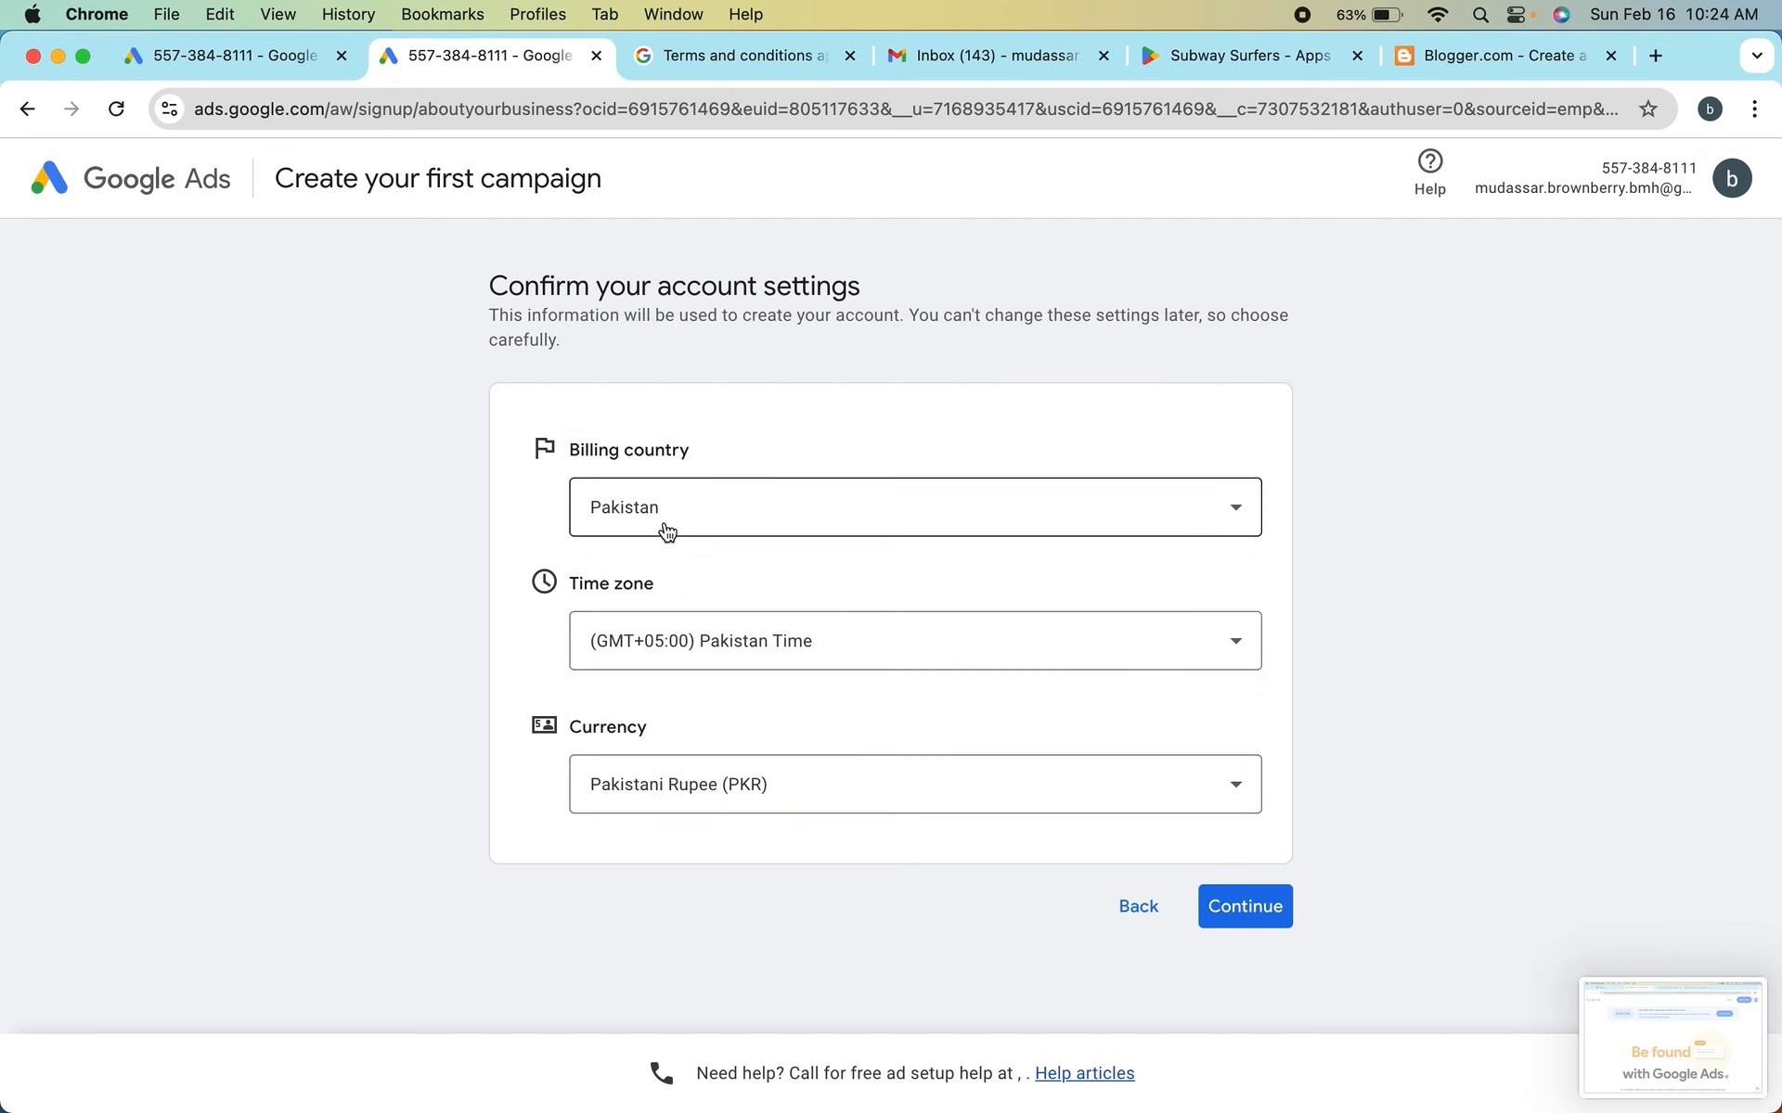
left_click(708, 804)
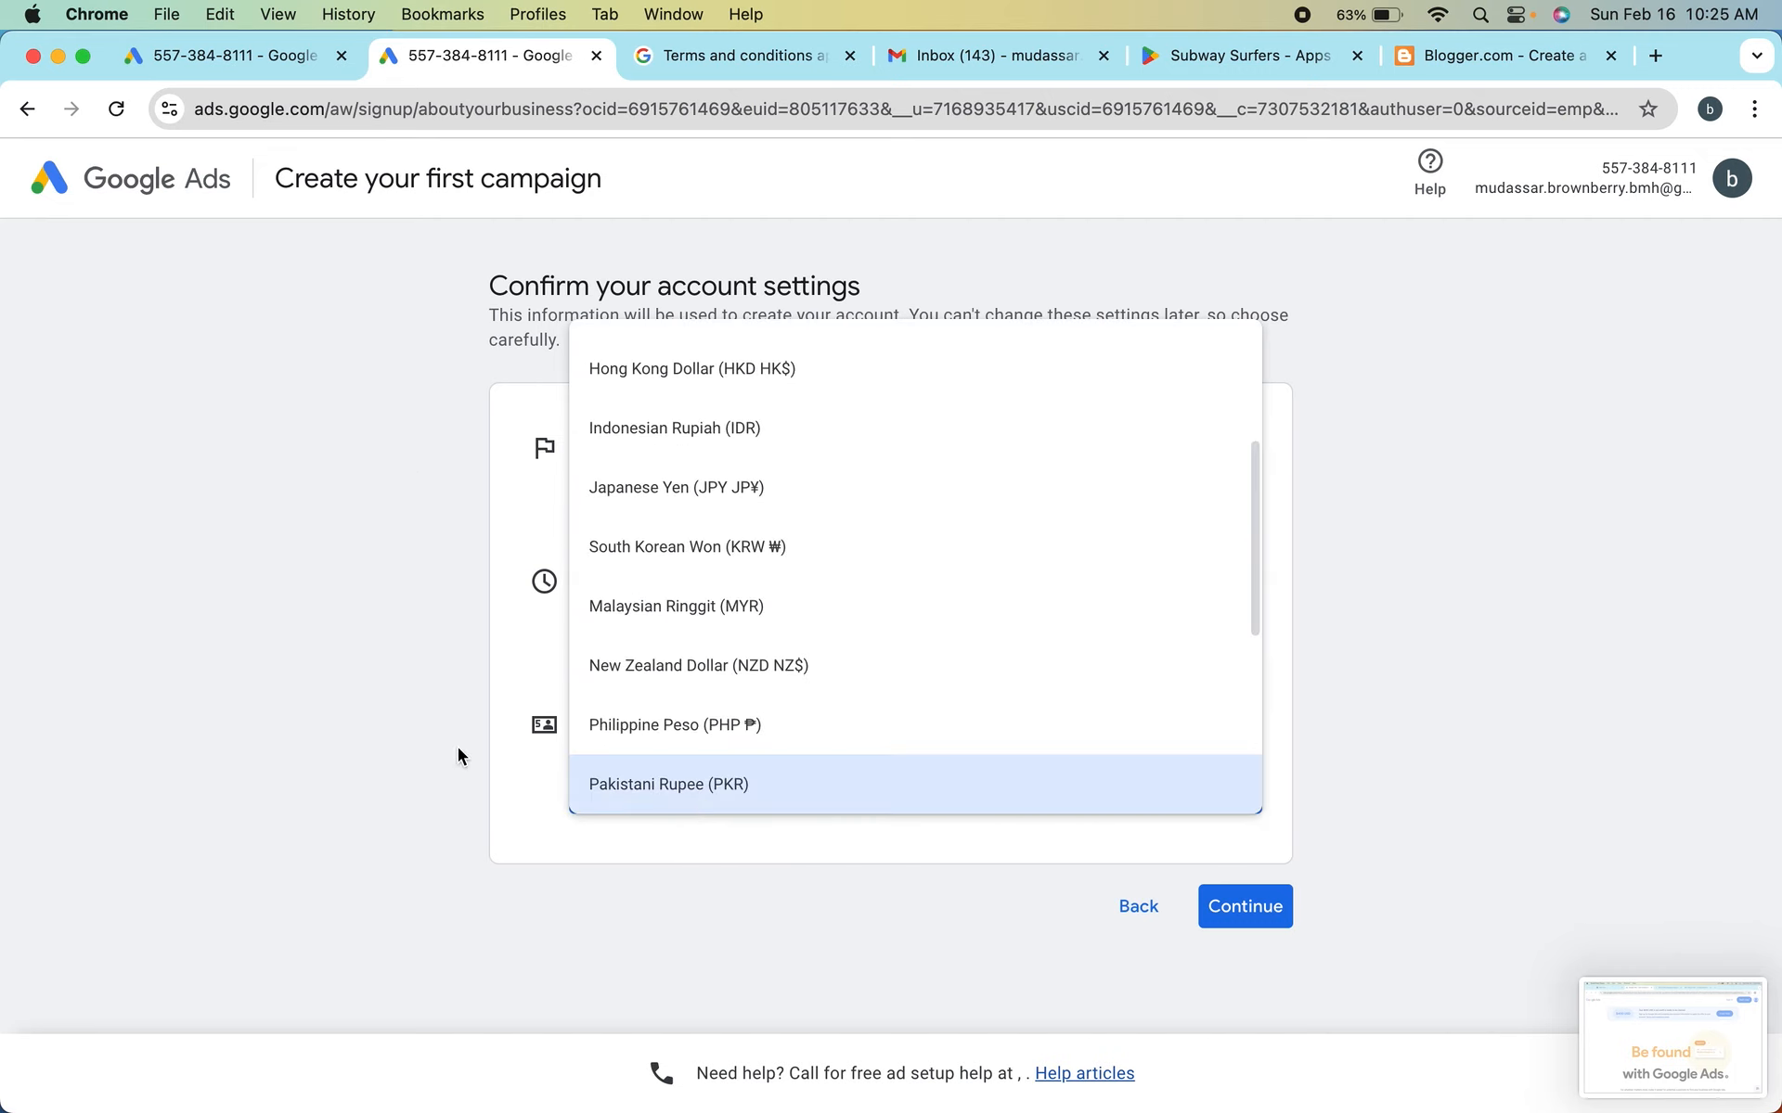
scroll(684, 720, "up", 2)
scroll(684, 720, "down", 4)
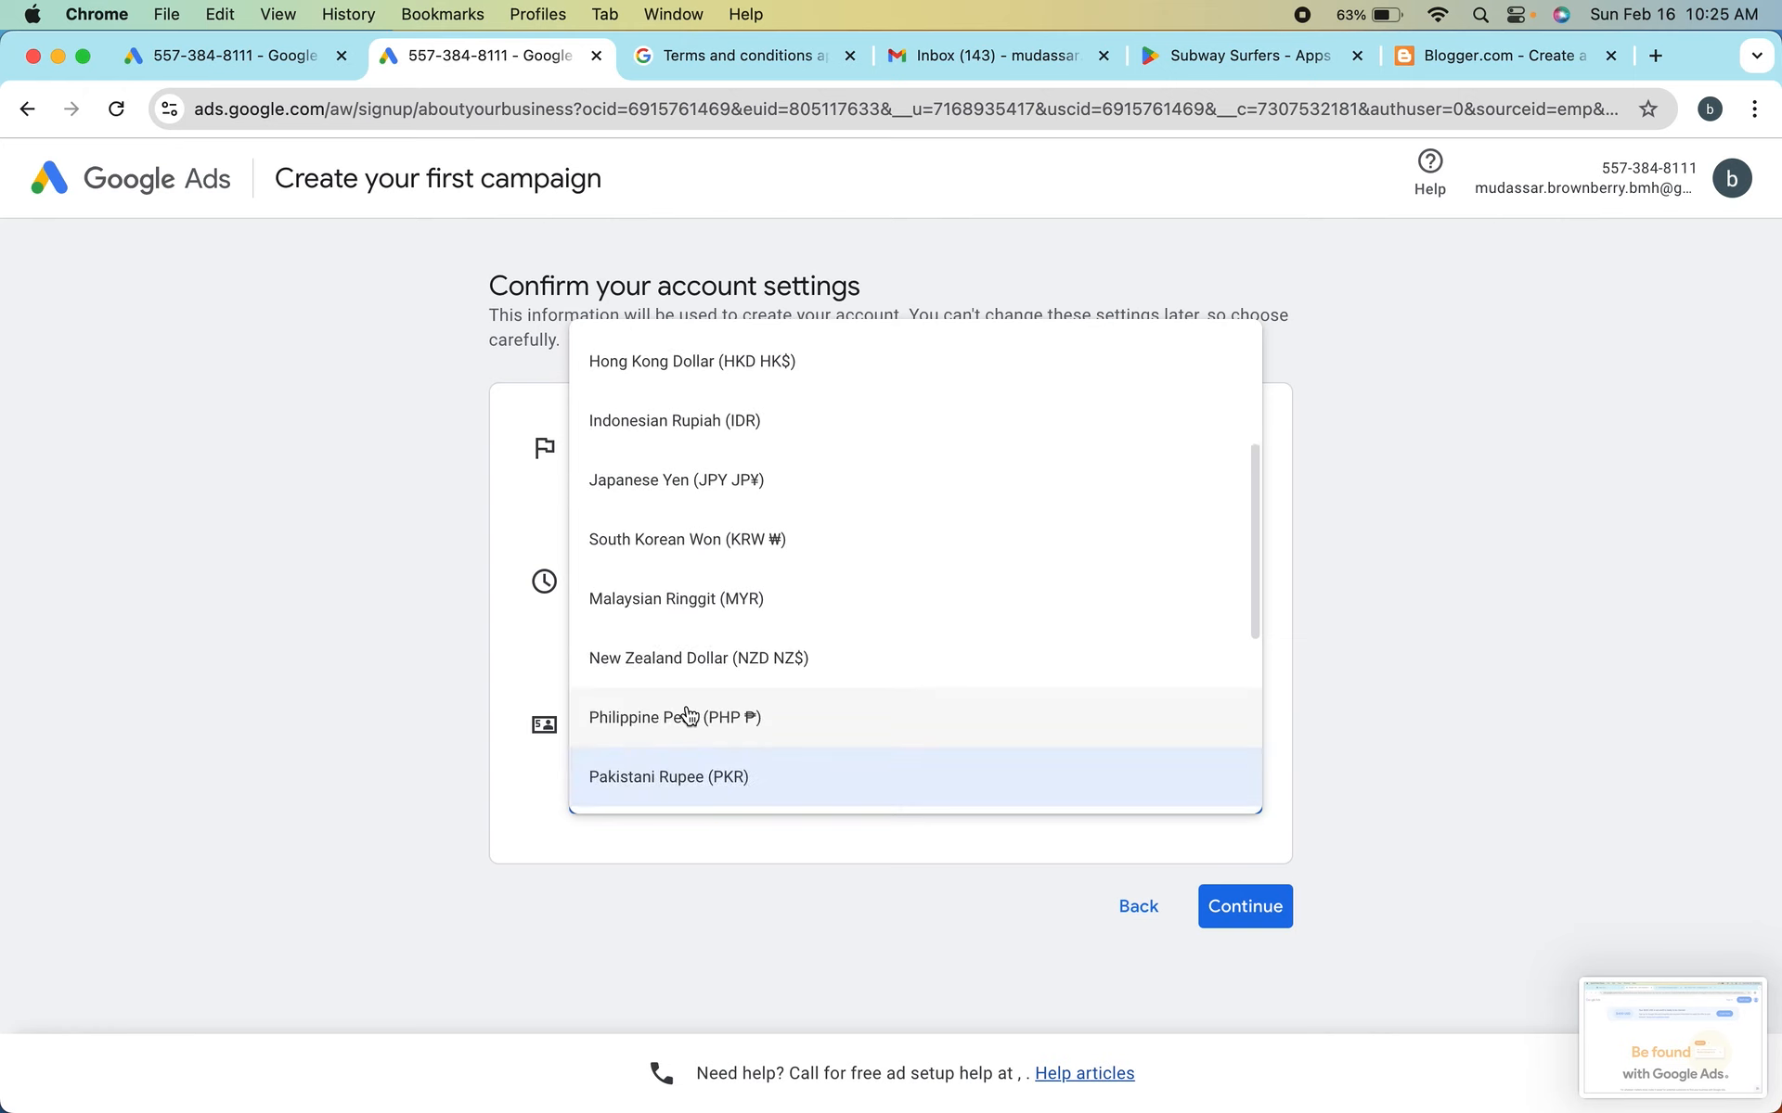
scroll(687, 714, "down", 5)
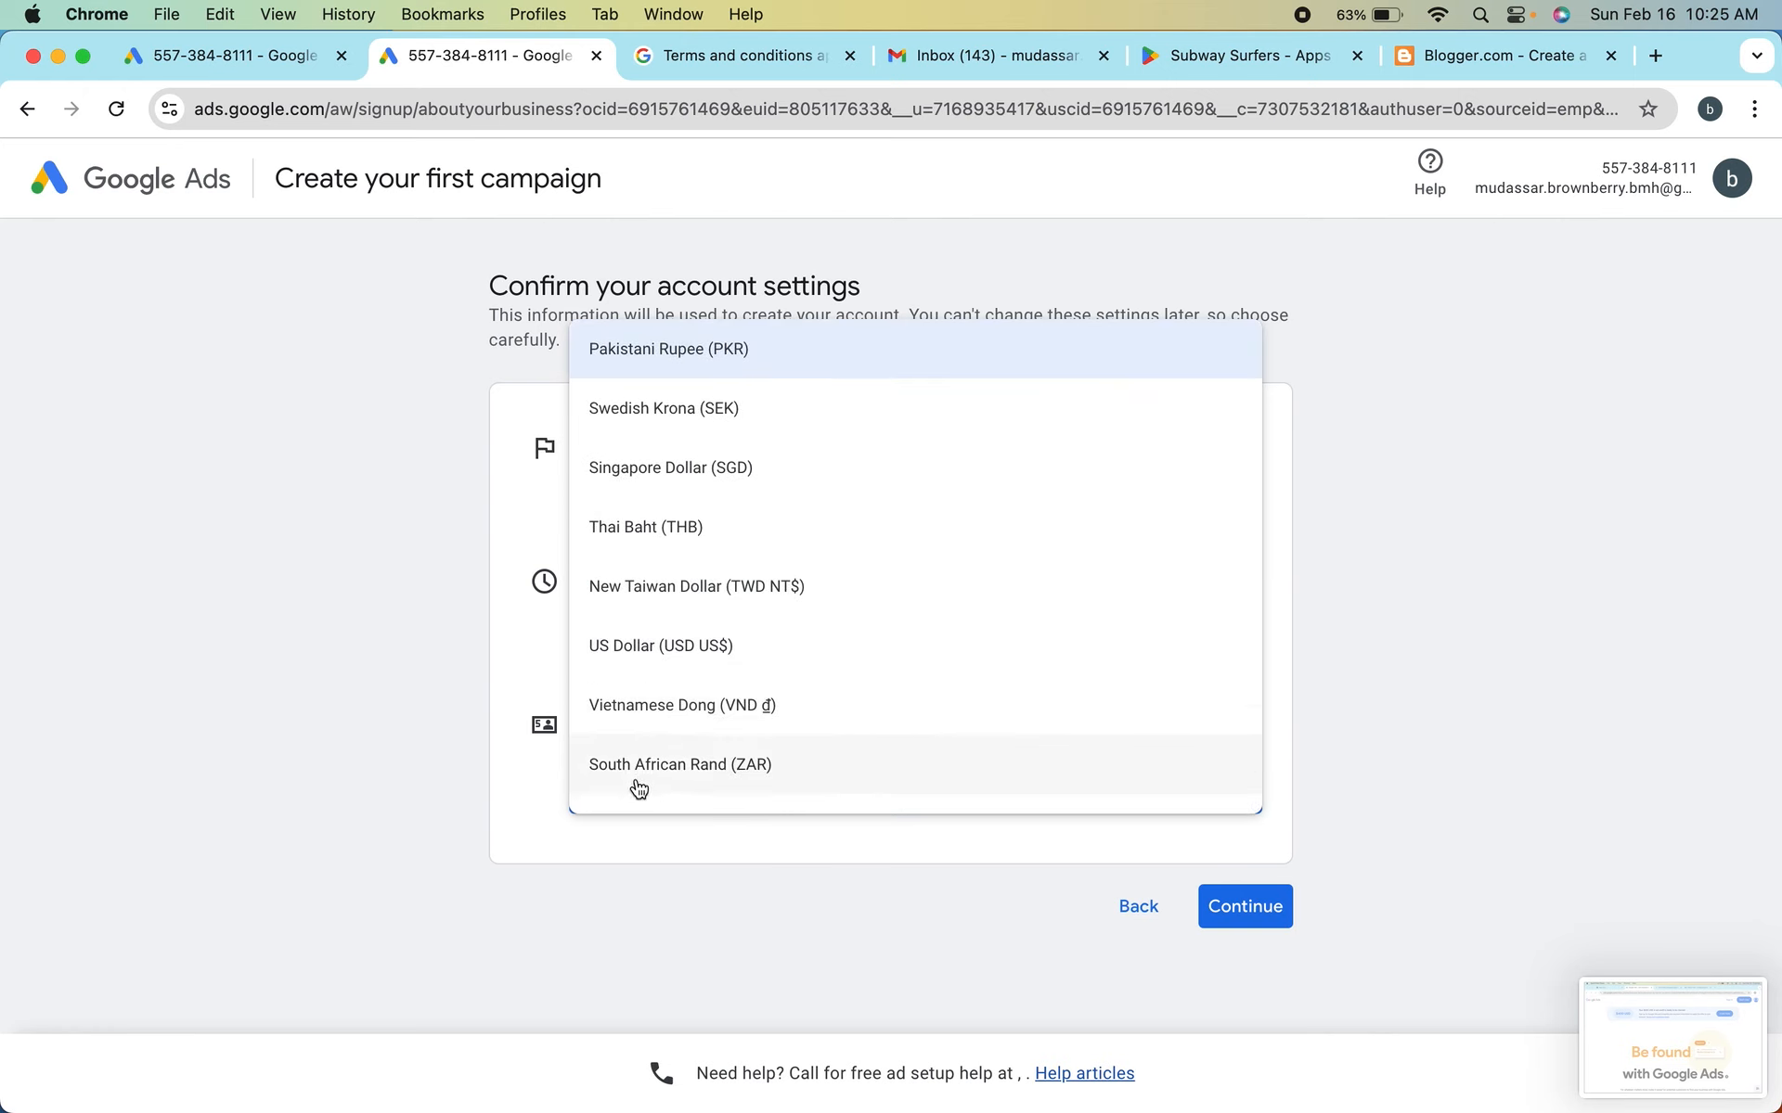
scroll(684, 742, "up", 7)
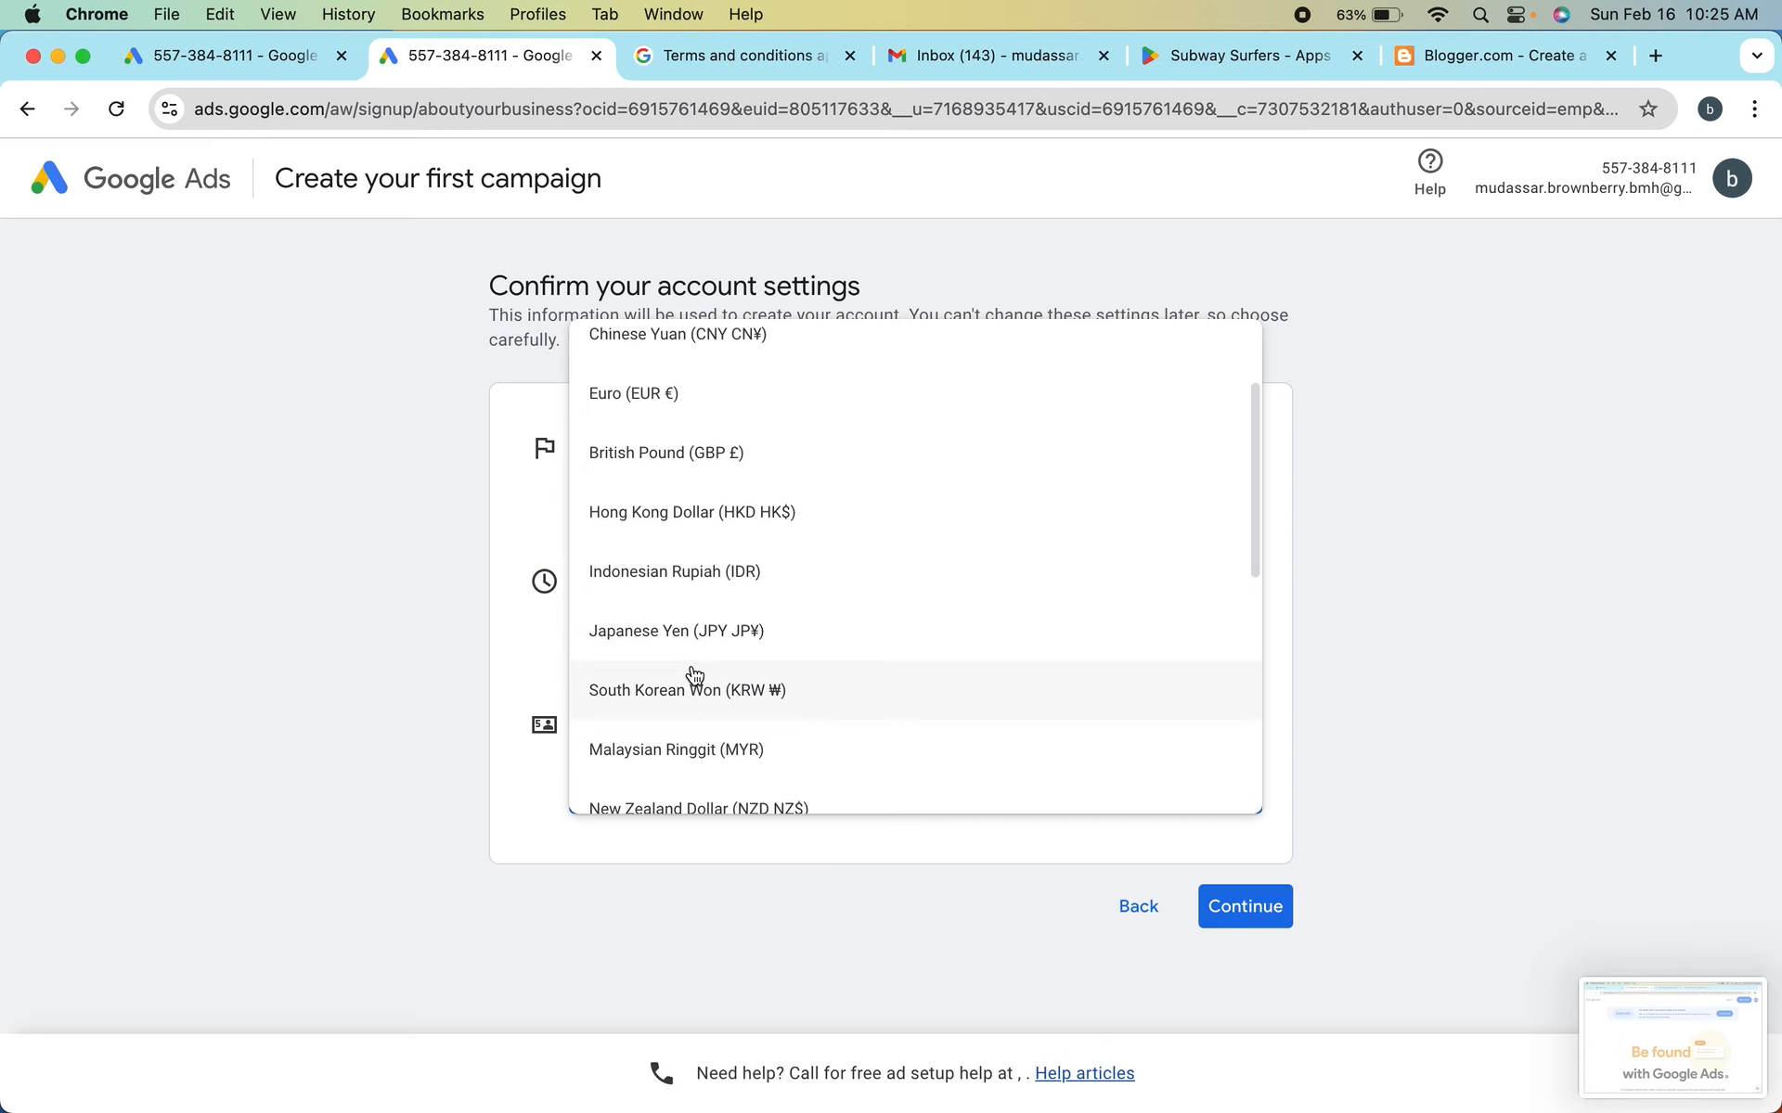
scroll(694, 675, "up", 2)
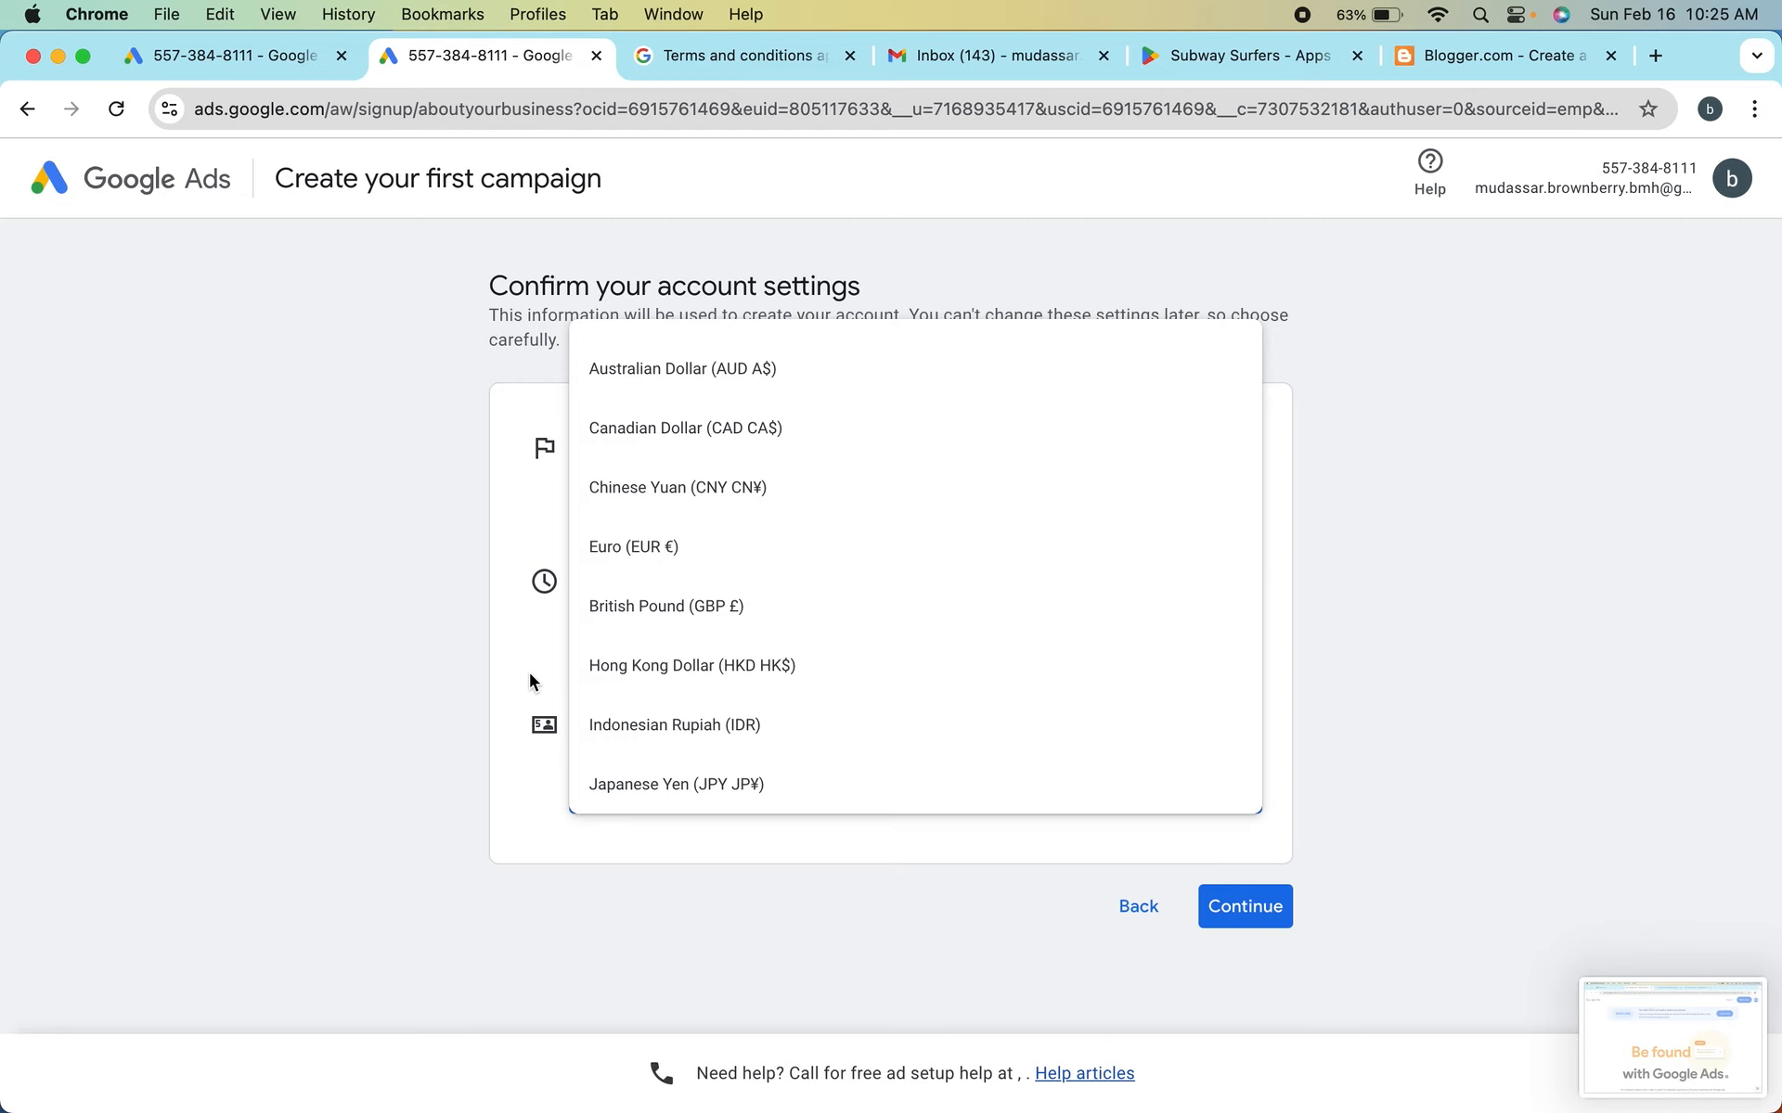
left_click(189, 694)
Set the billing country to Oman and look through the currencies offered for it
left_click(709, 516)
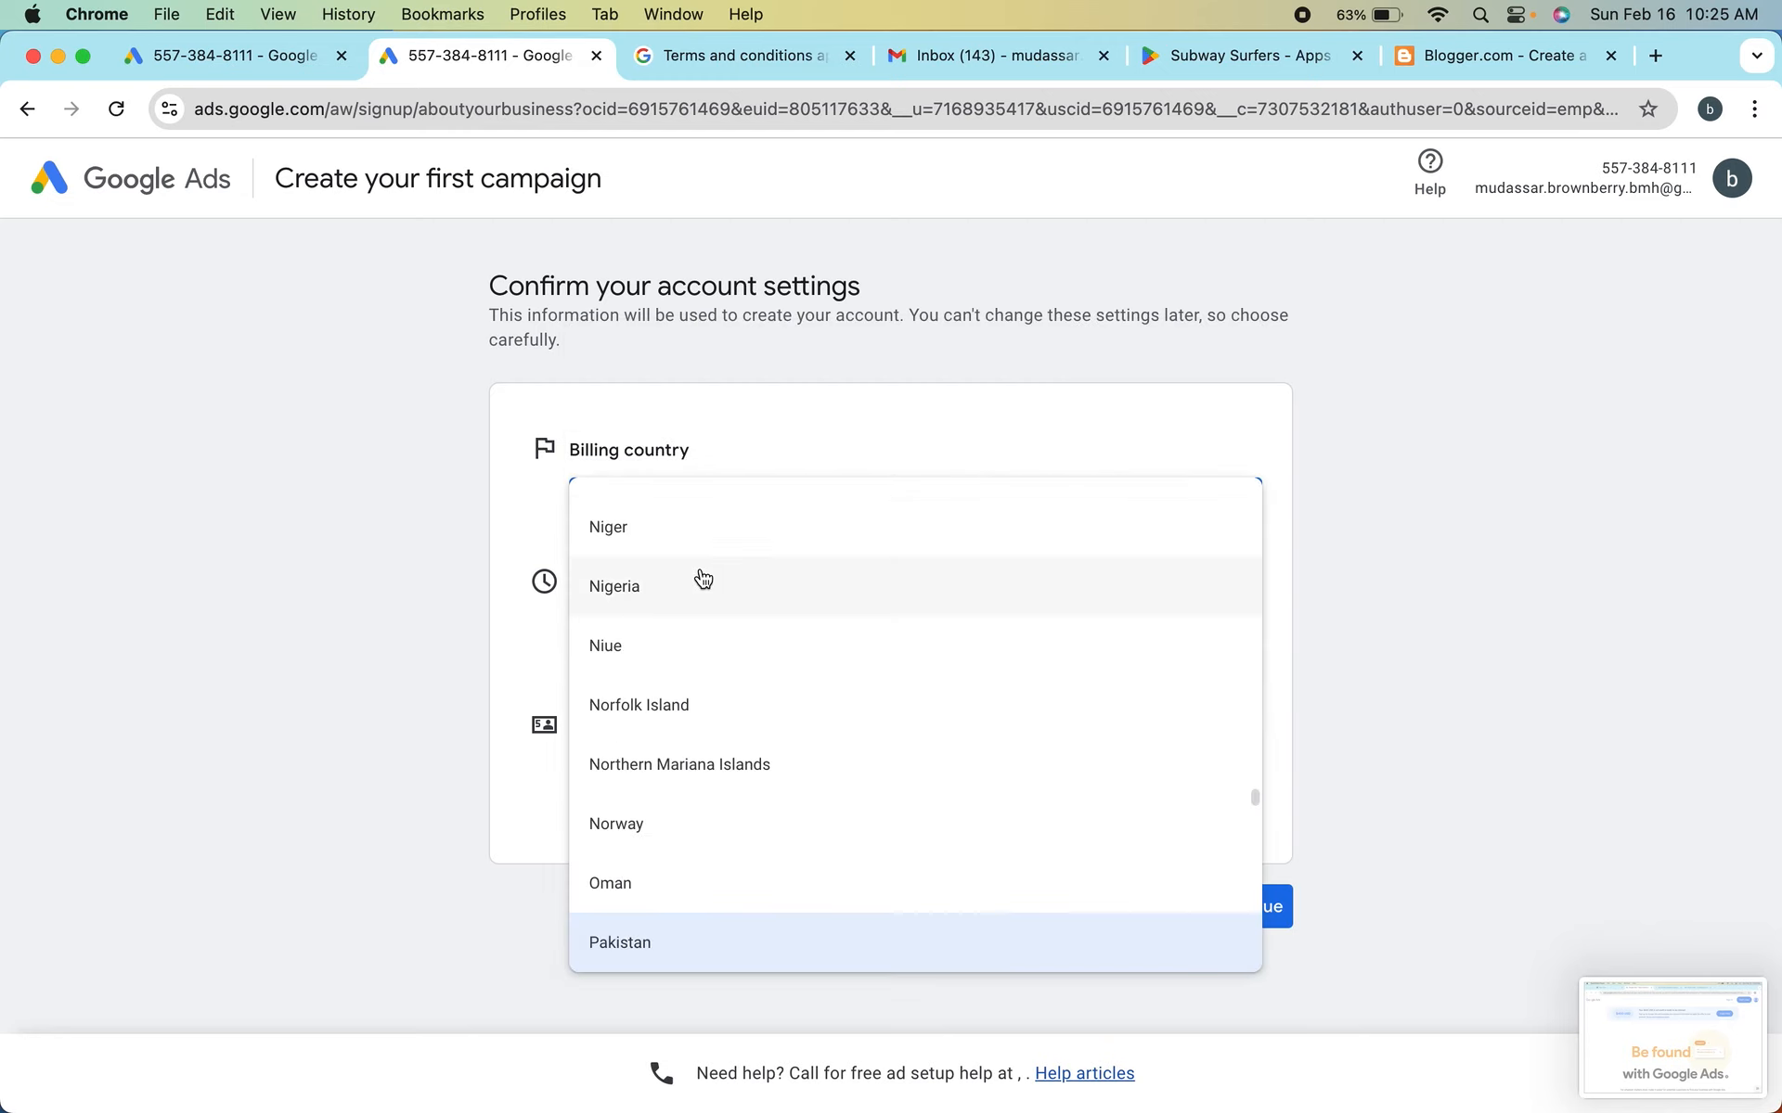
scroll(722, 694, "down", 1)
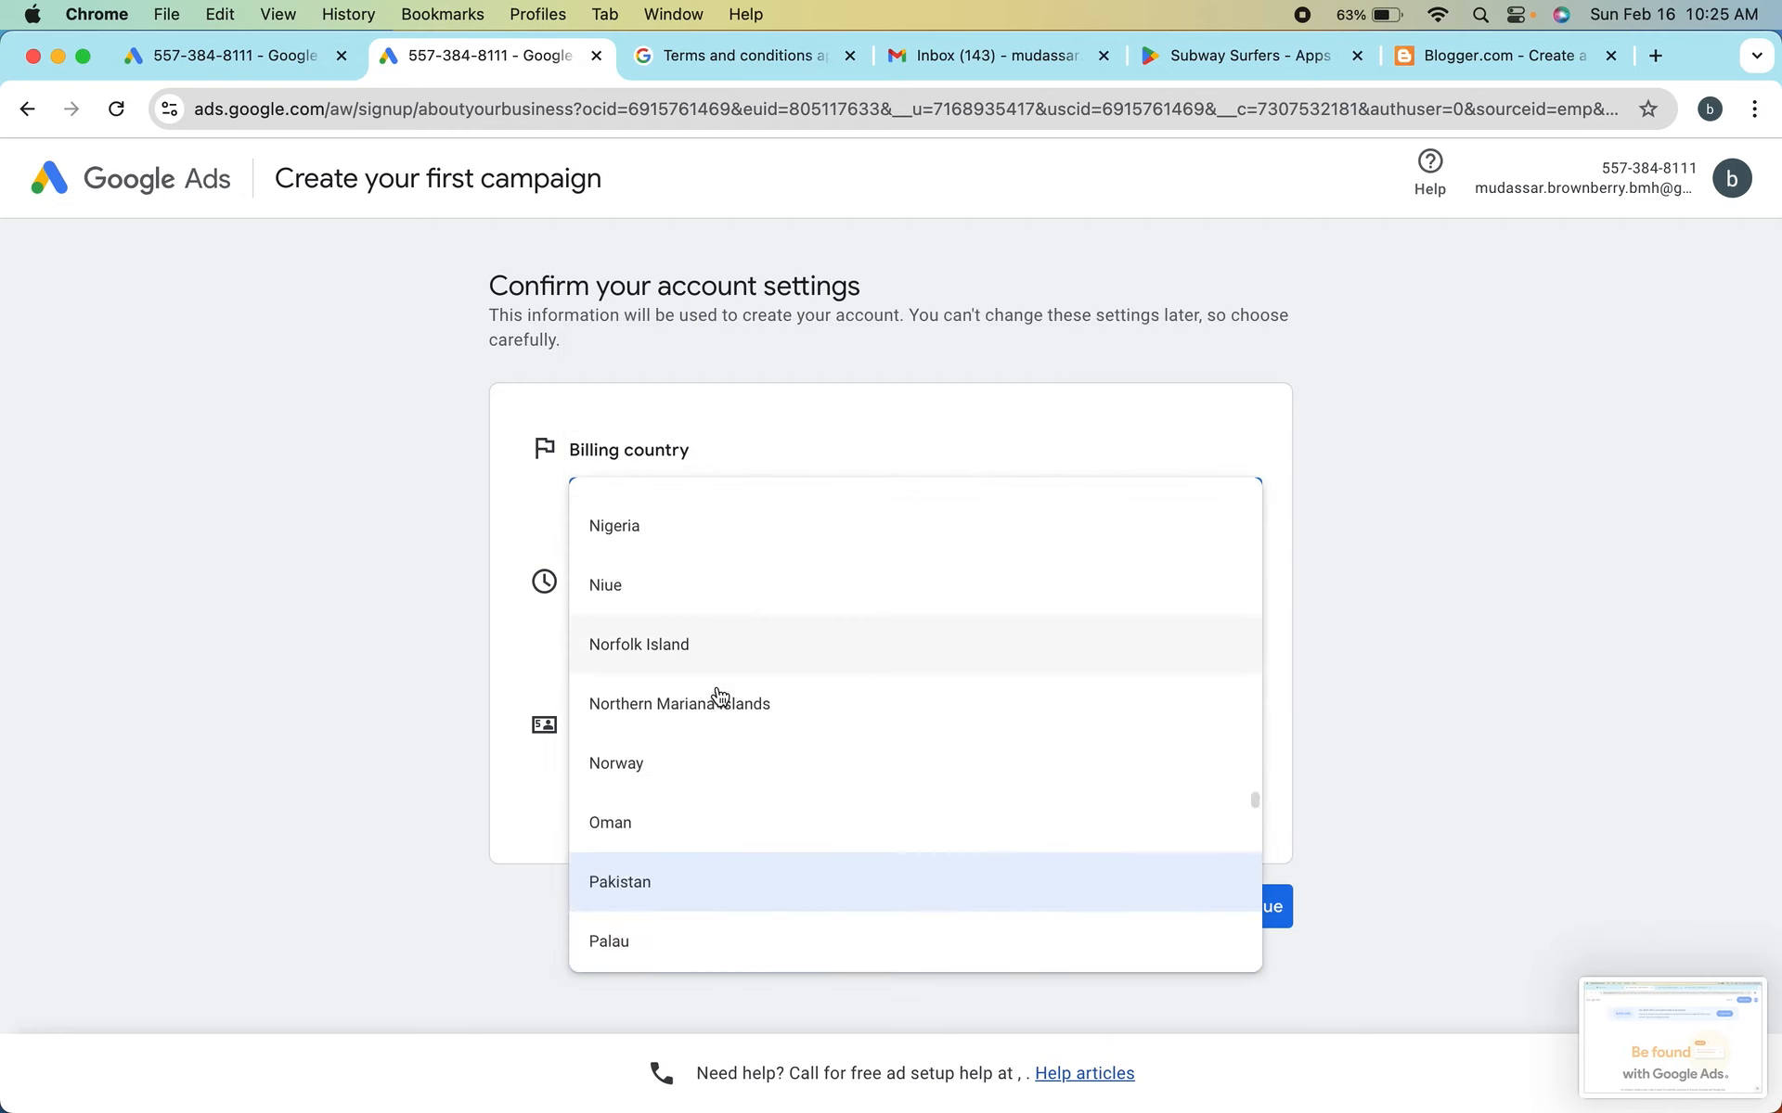
left_click(655, 821)
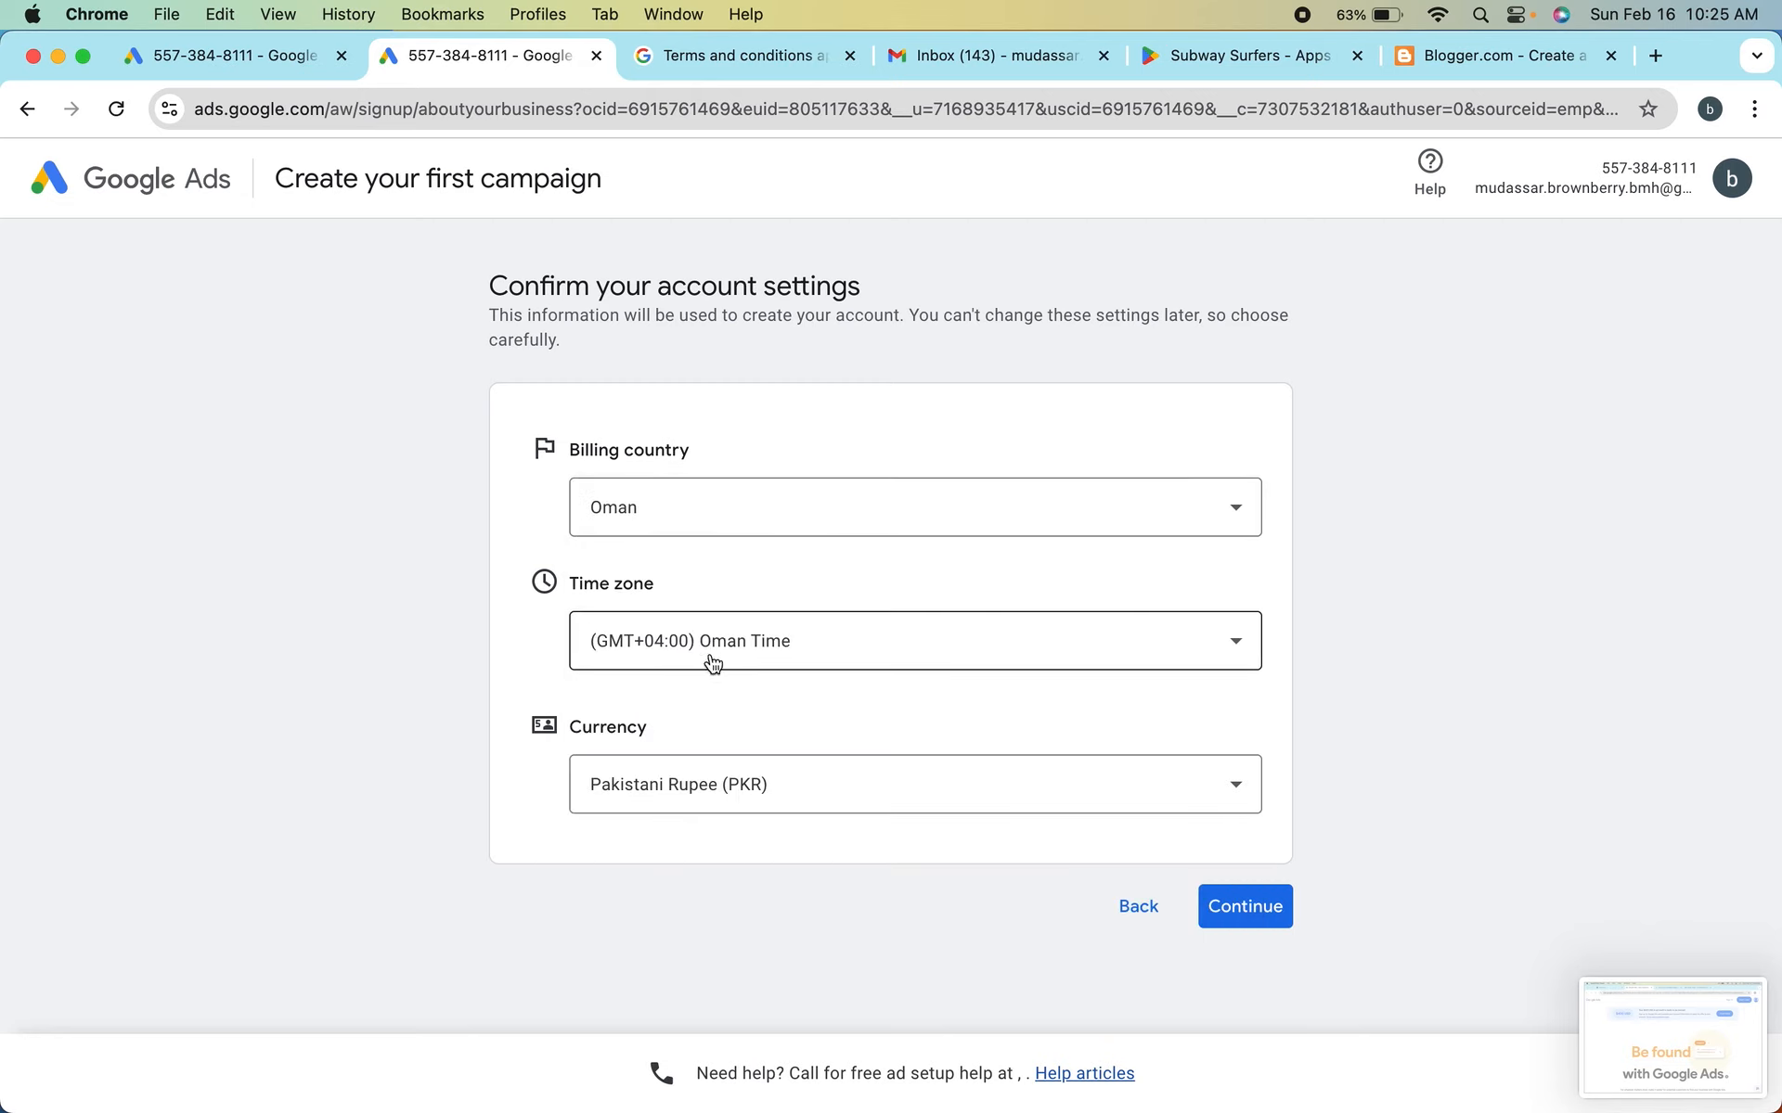
left_click(684, 783)
scroll(733, 585, "down", 5)
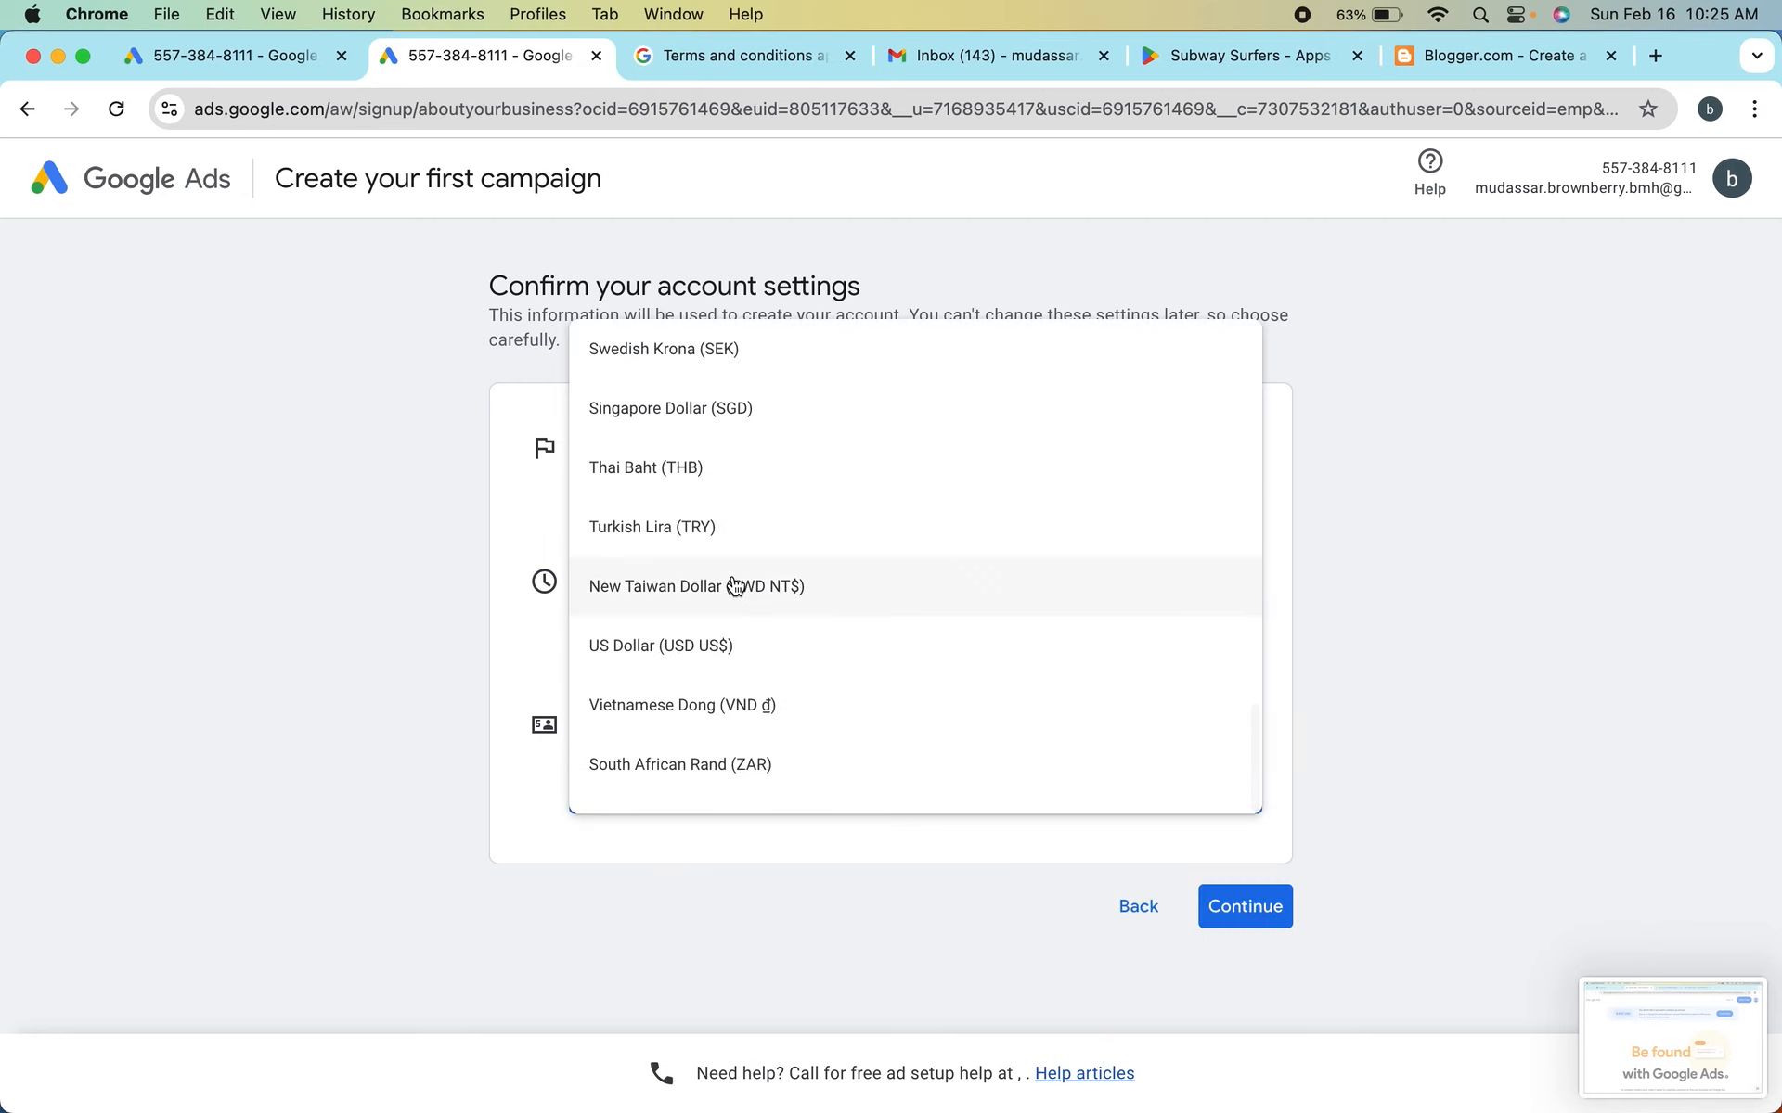
scroll(735, 585, "up", 10)
scroll(735, 584, "up", 8)
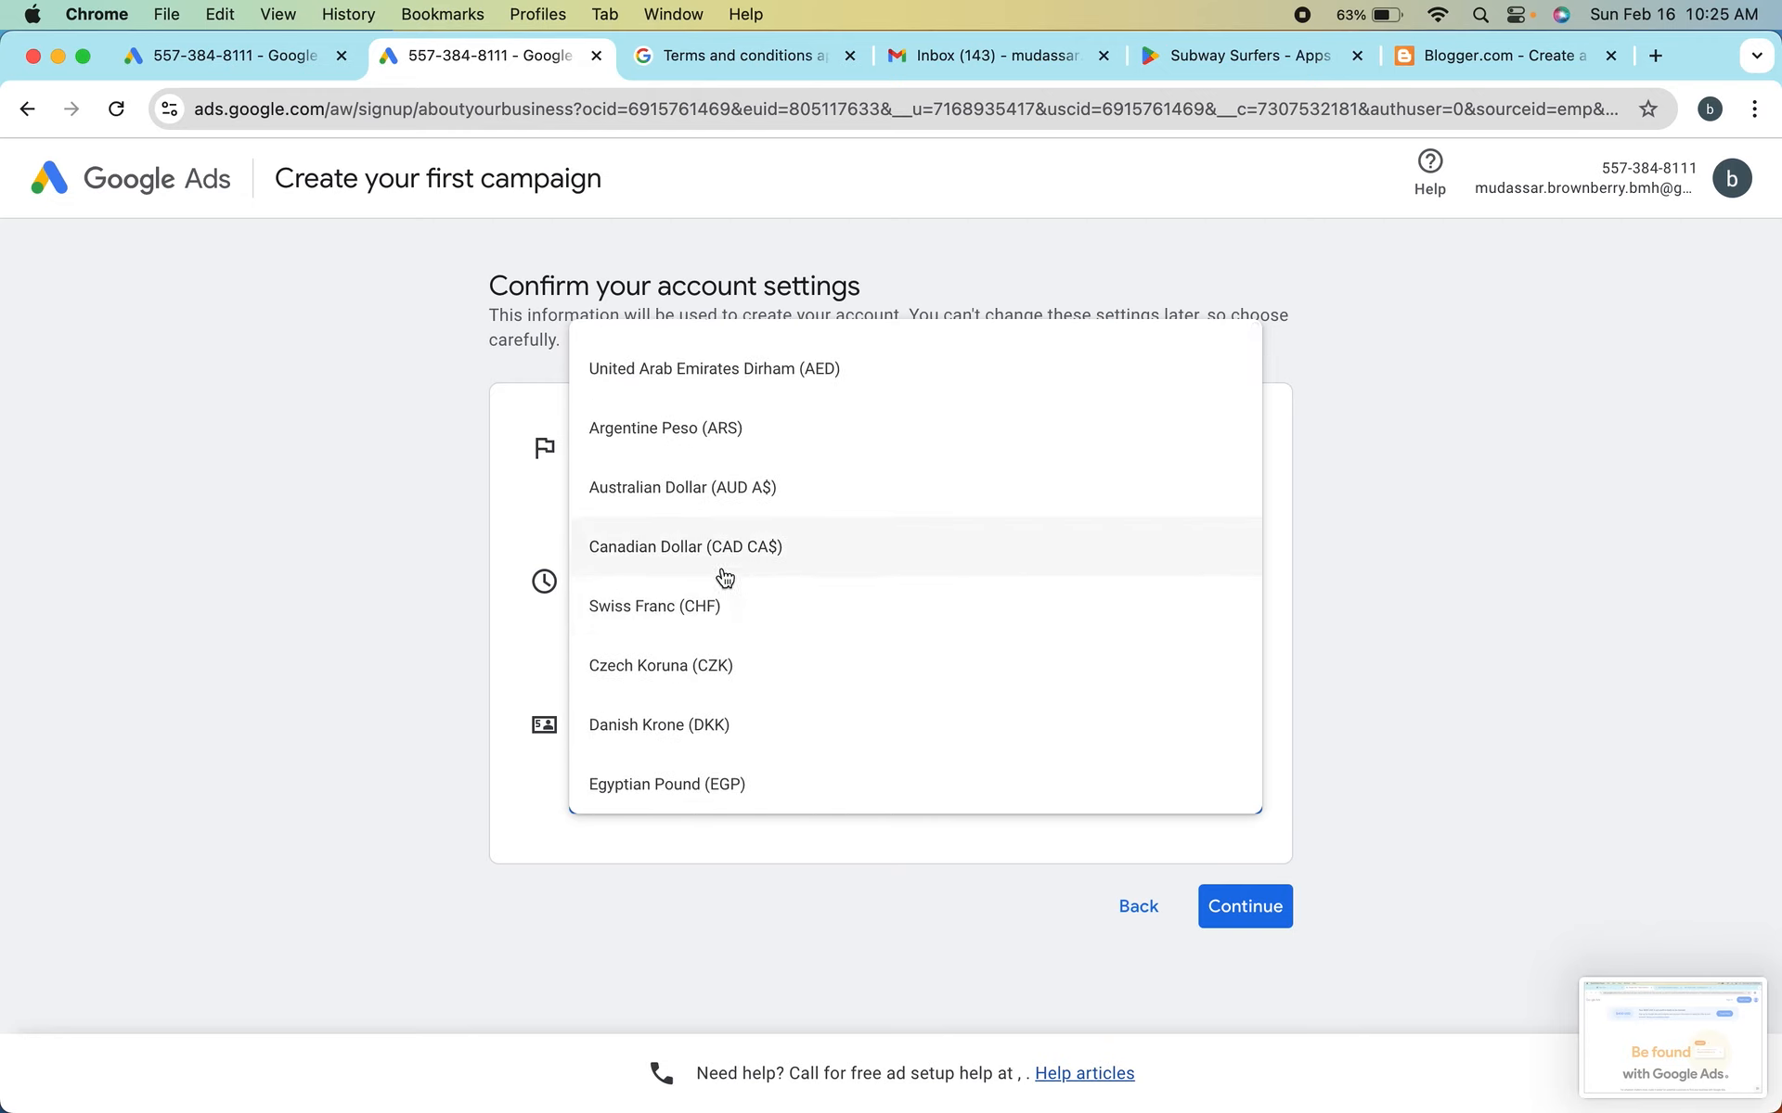
left_click(350, 650)
Set the billing country to Peru and look through the currencies offered for it
left_click(735, 508)
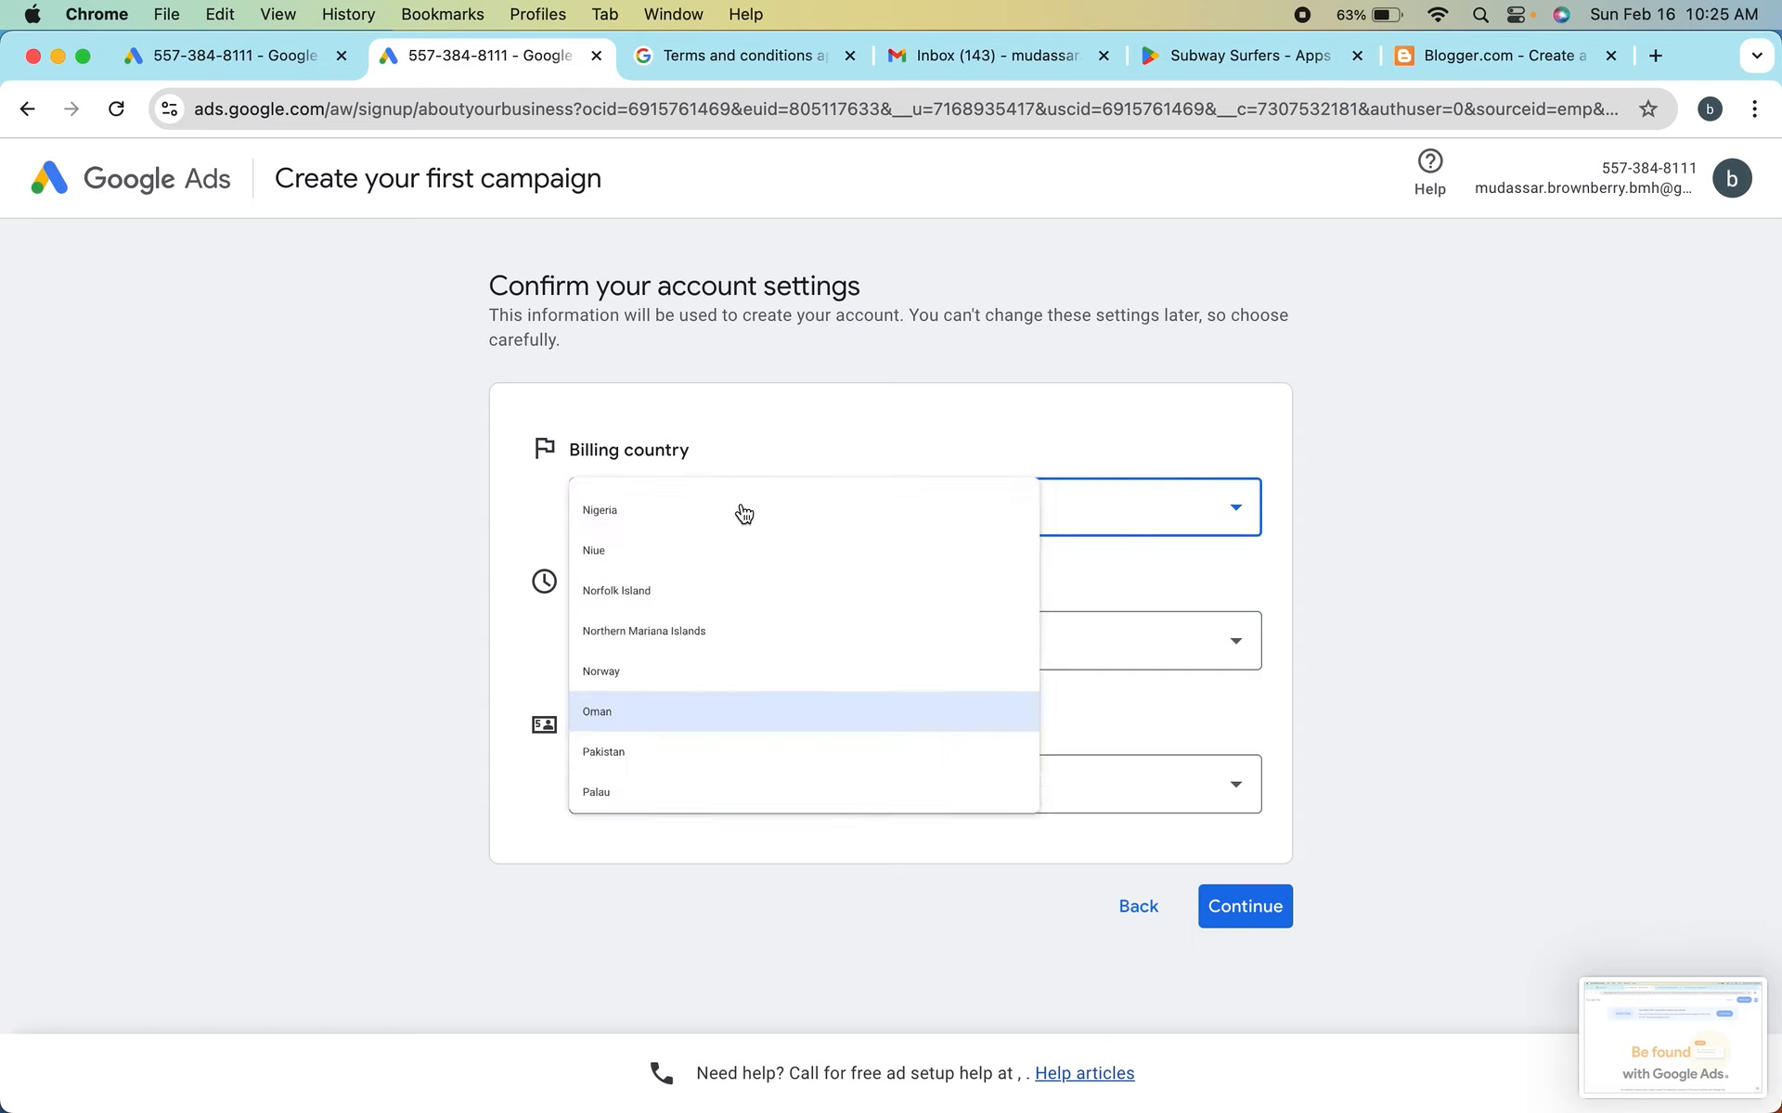
scroll(729, 687, "down", 5)
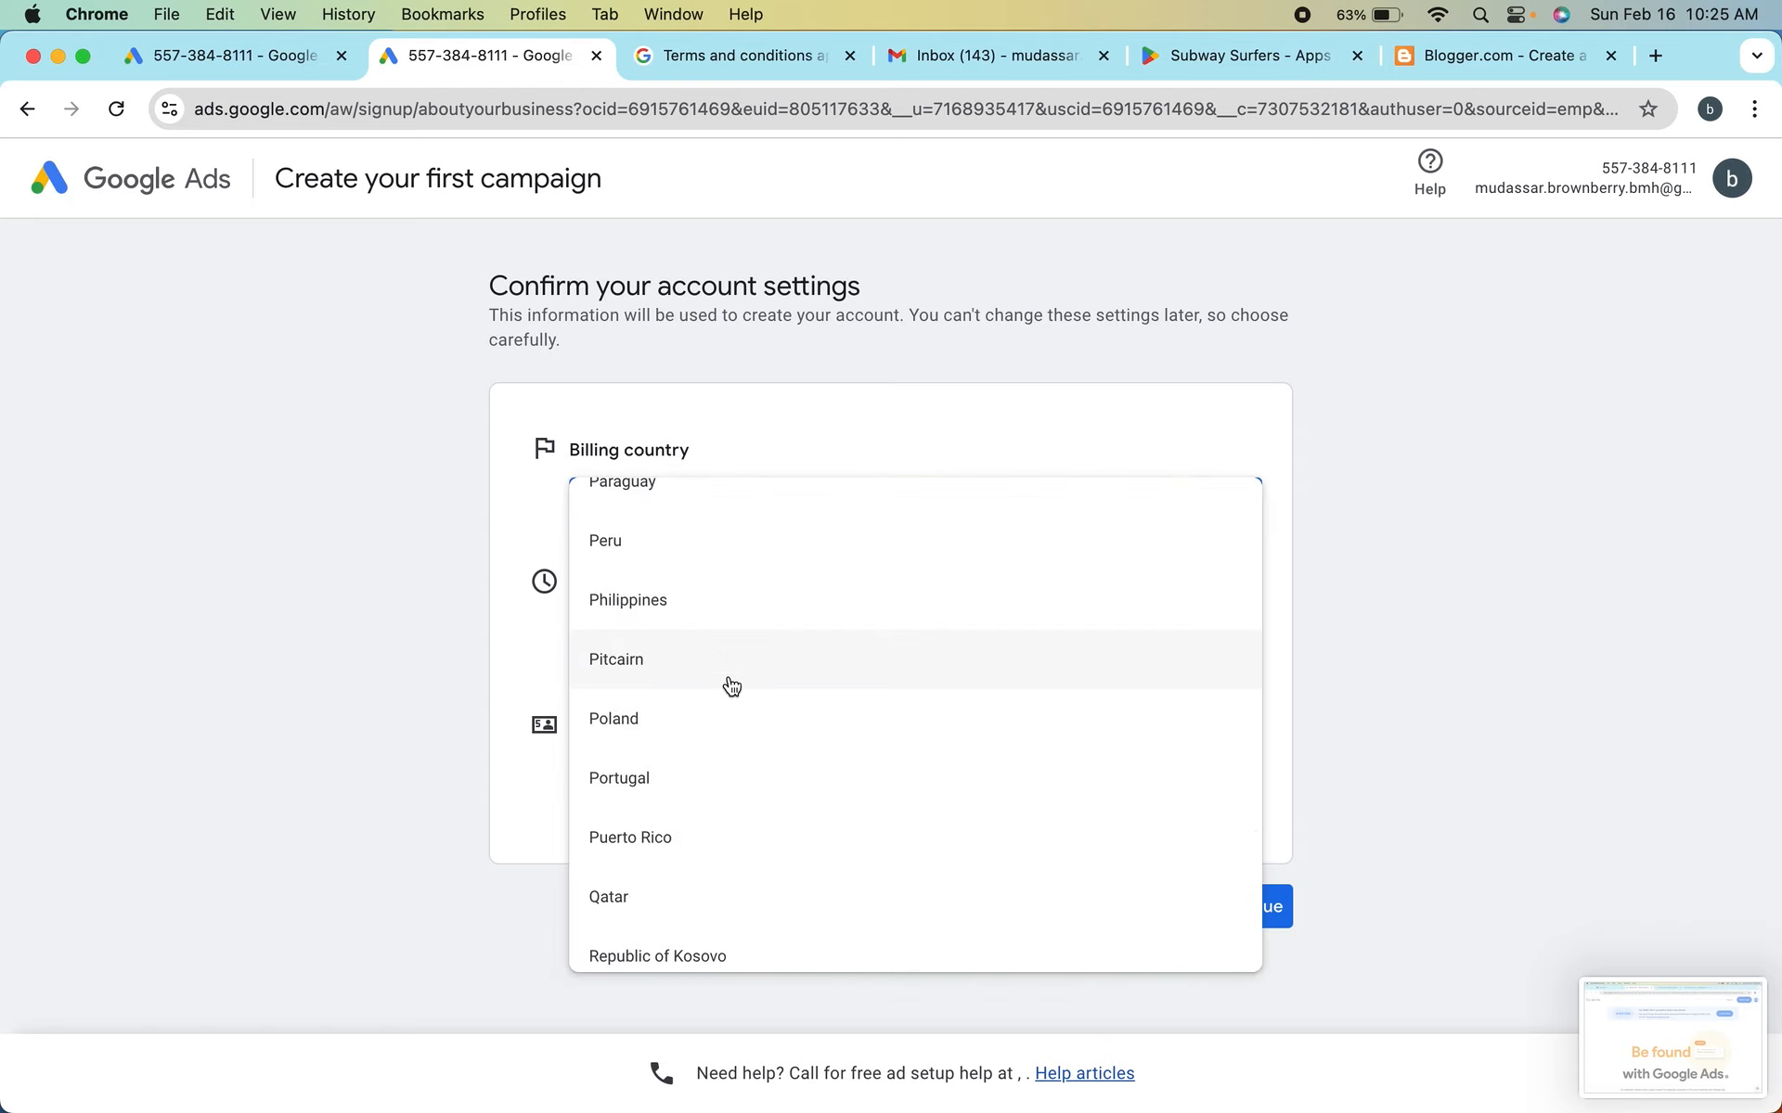
left_click(601, 542)
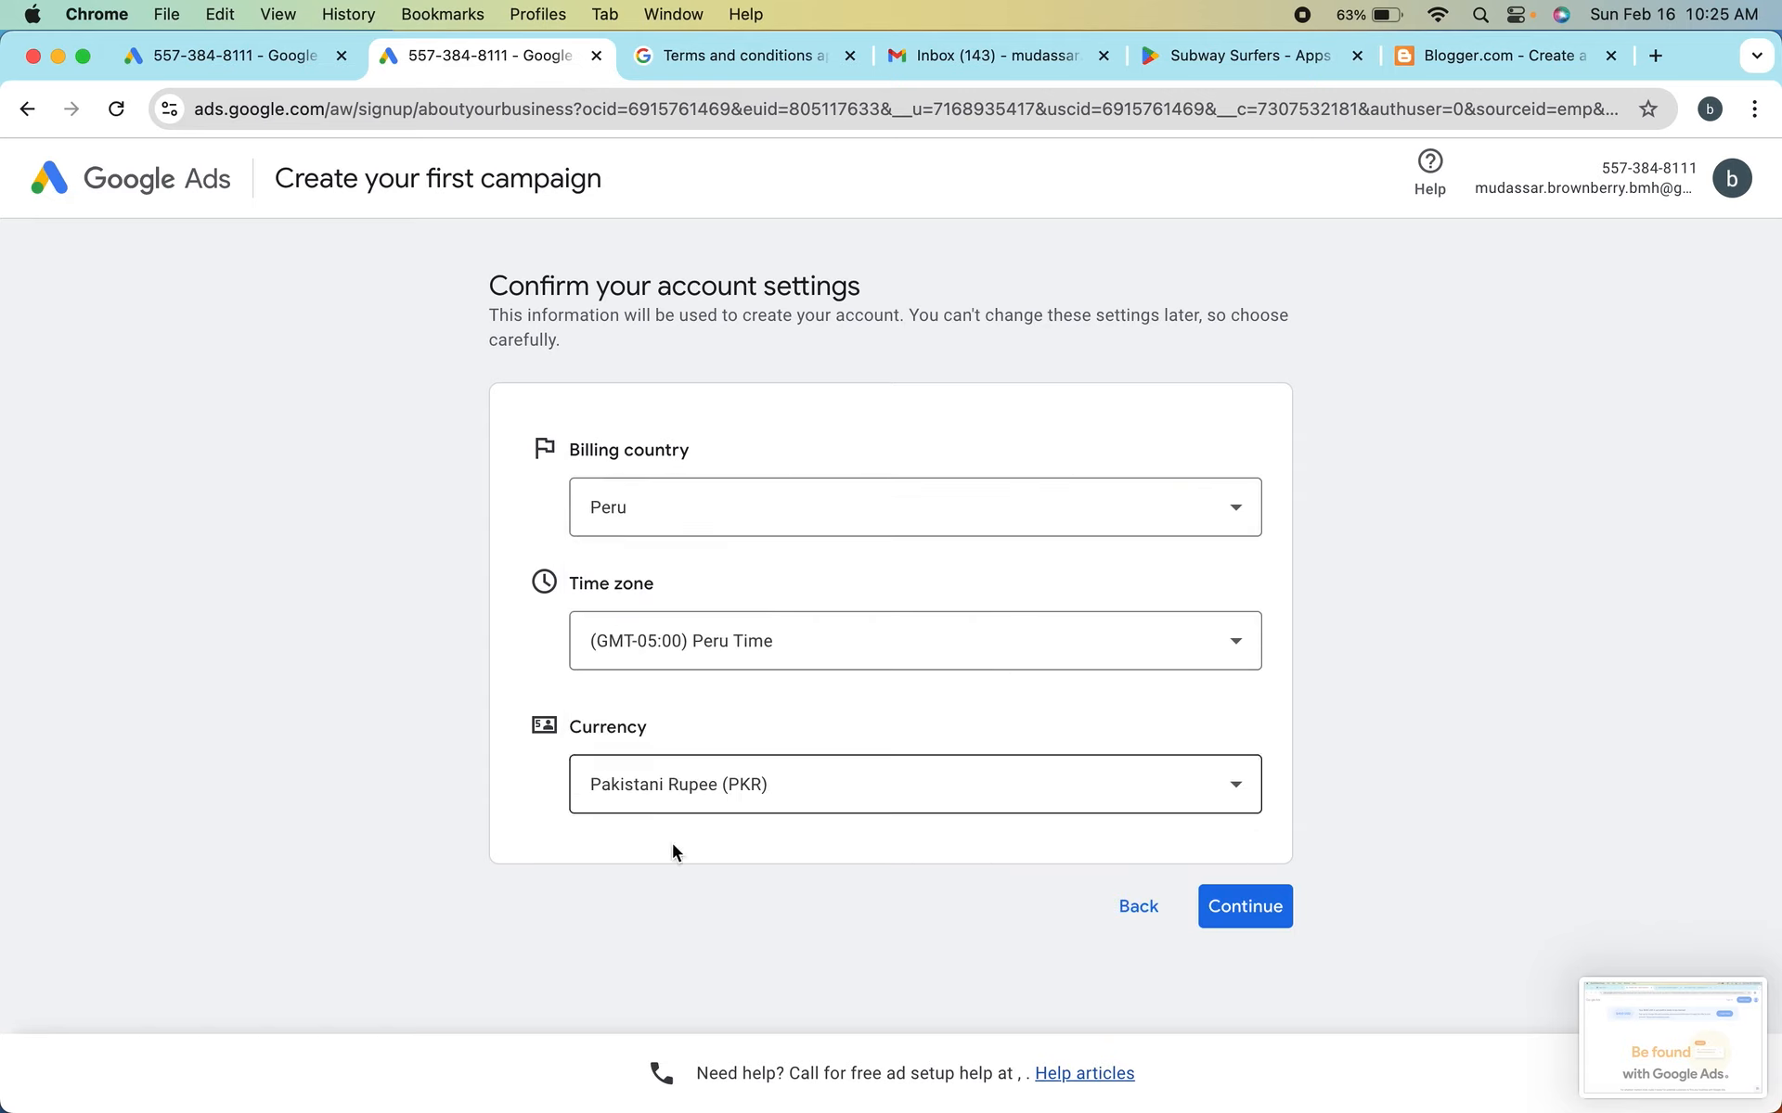
left_click(713, 789)
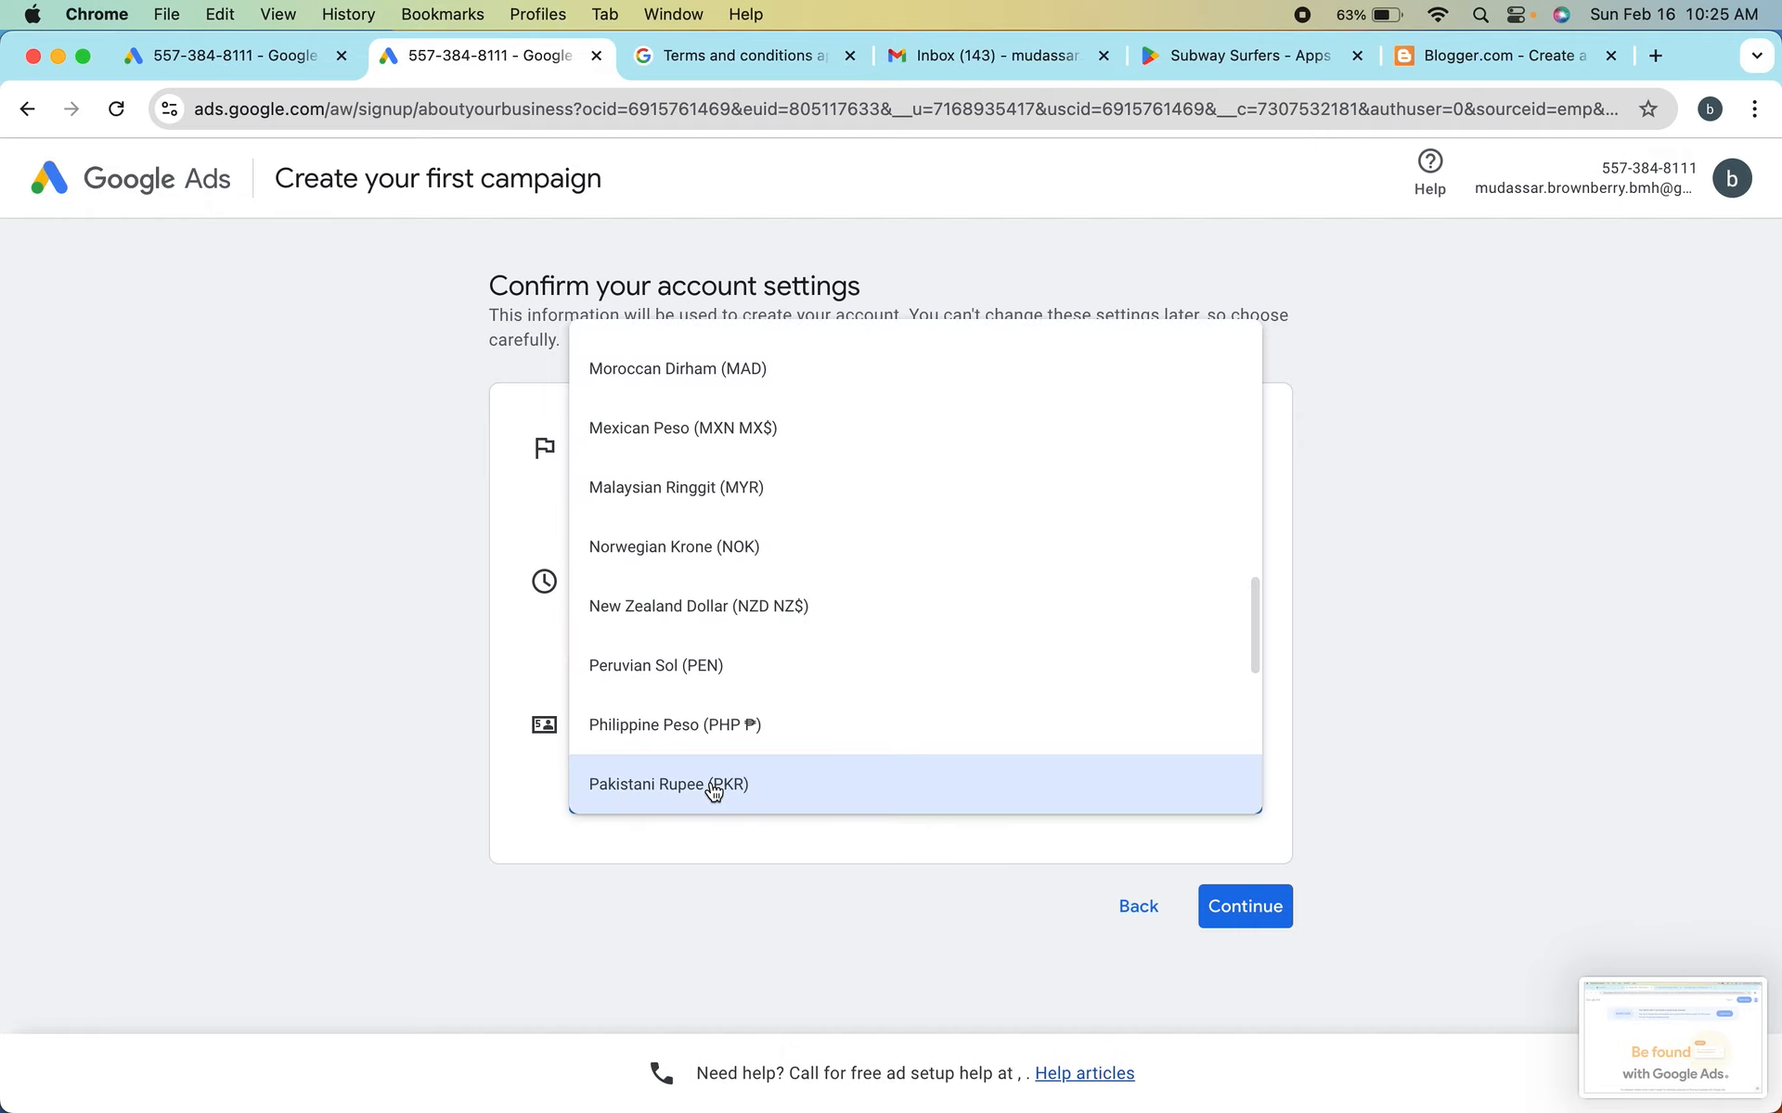
scroll(757, 649, "down", 5)
scroll(756, 649, "up", 15)
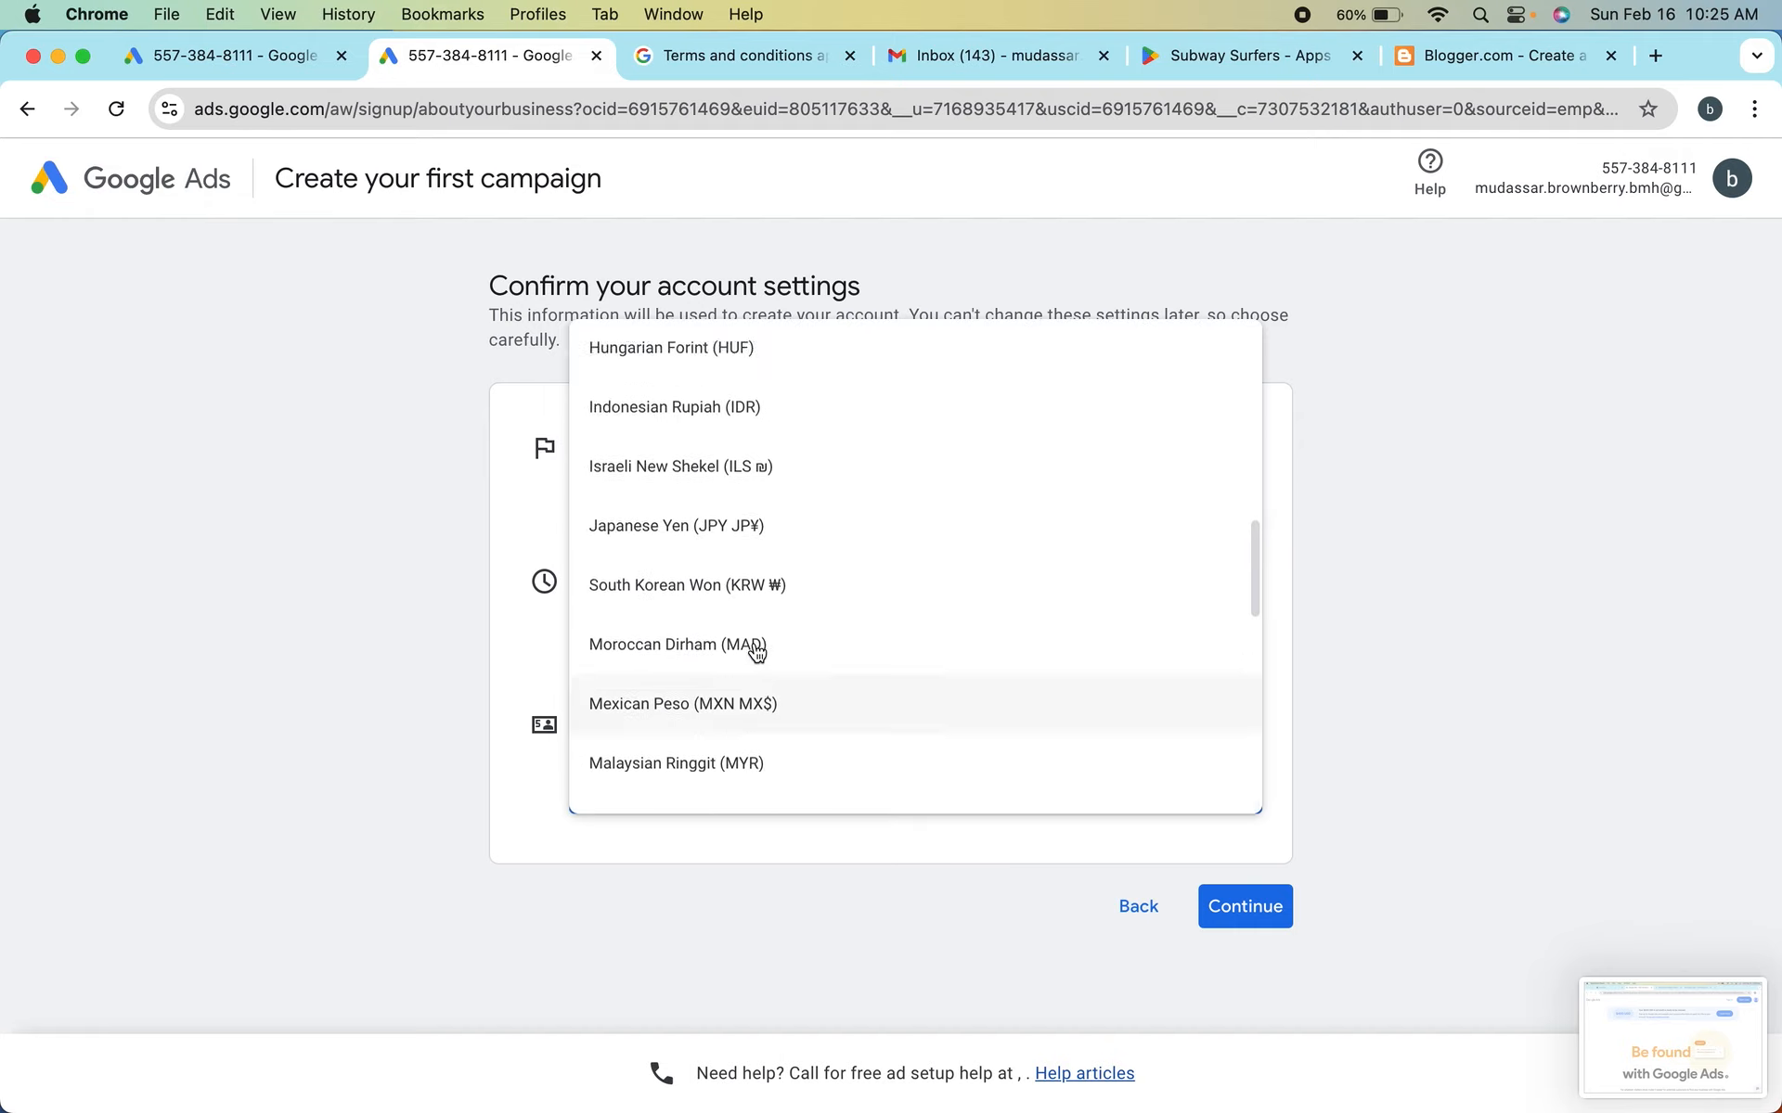
left_click(261, 716)
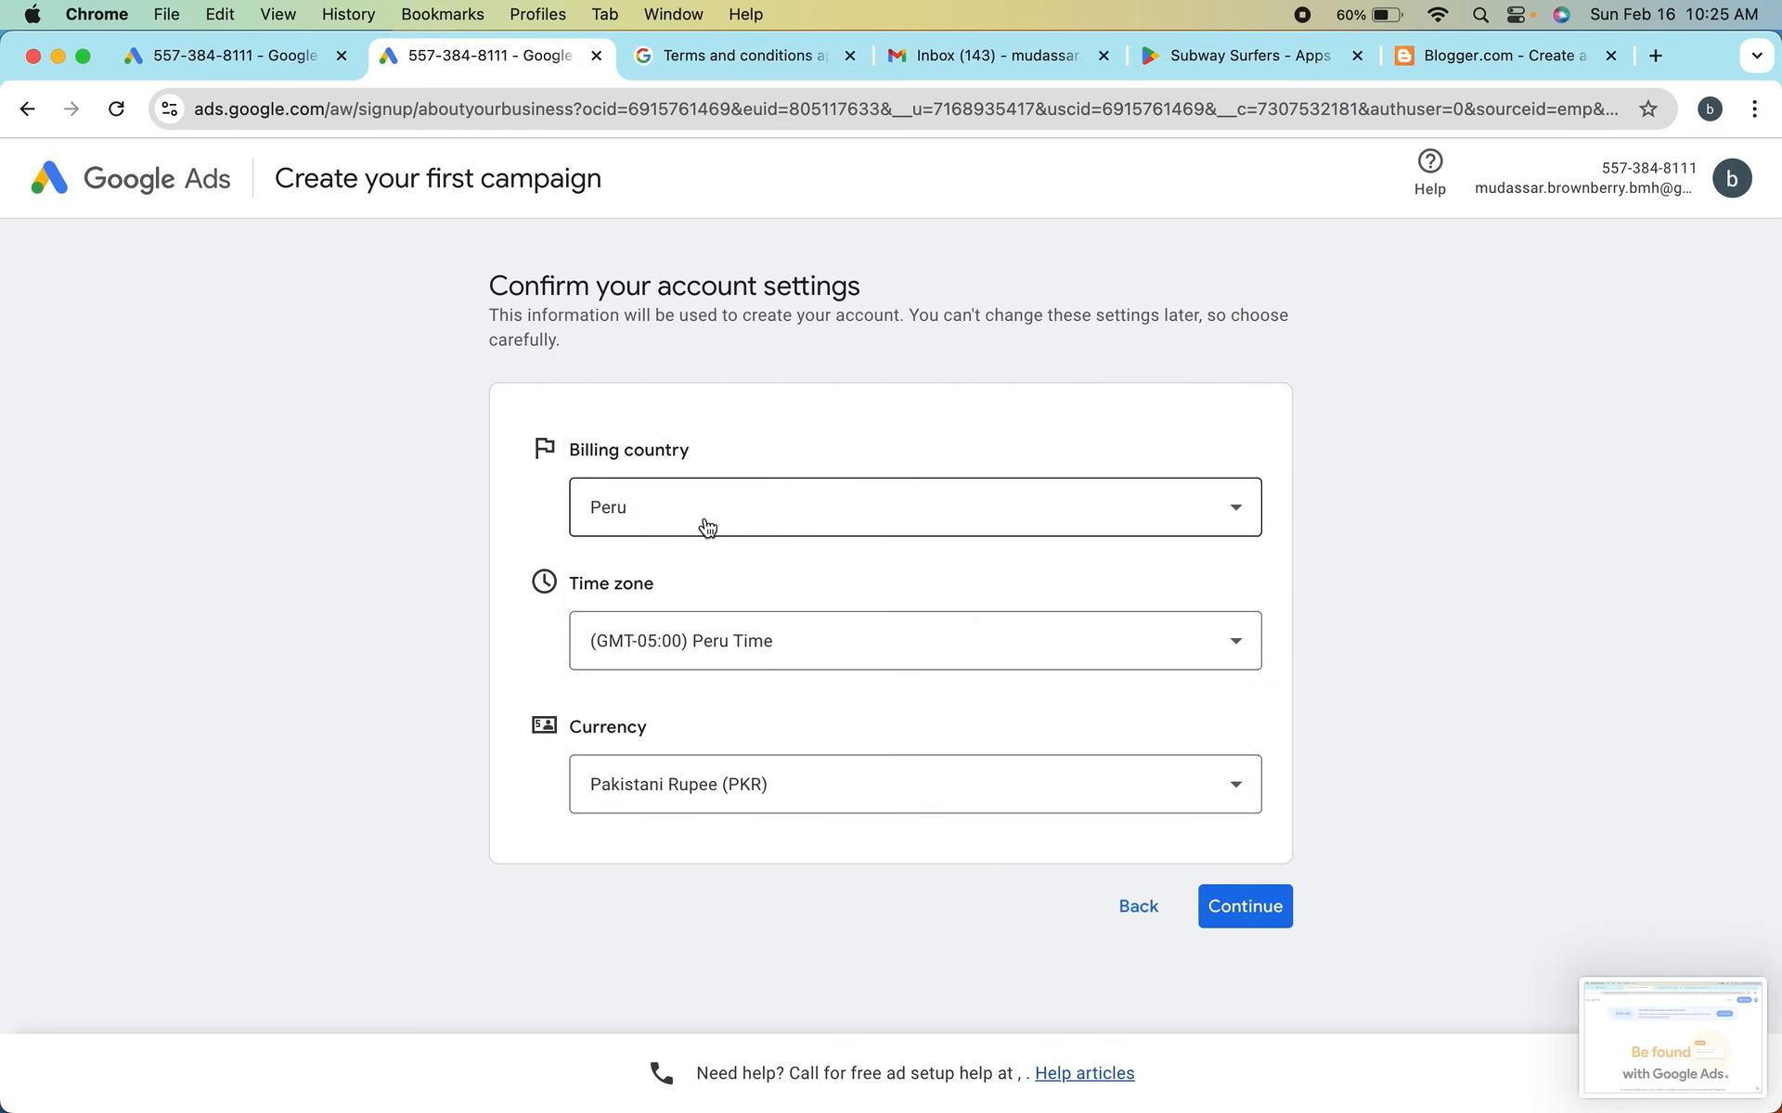
Set the billing country back to Pakistan in the account settings
left_click(736, 525)
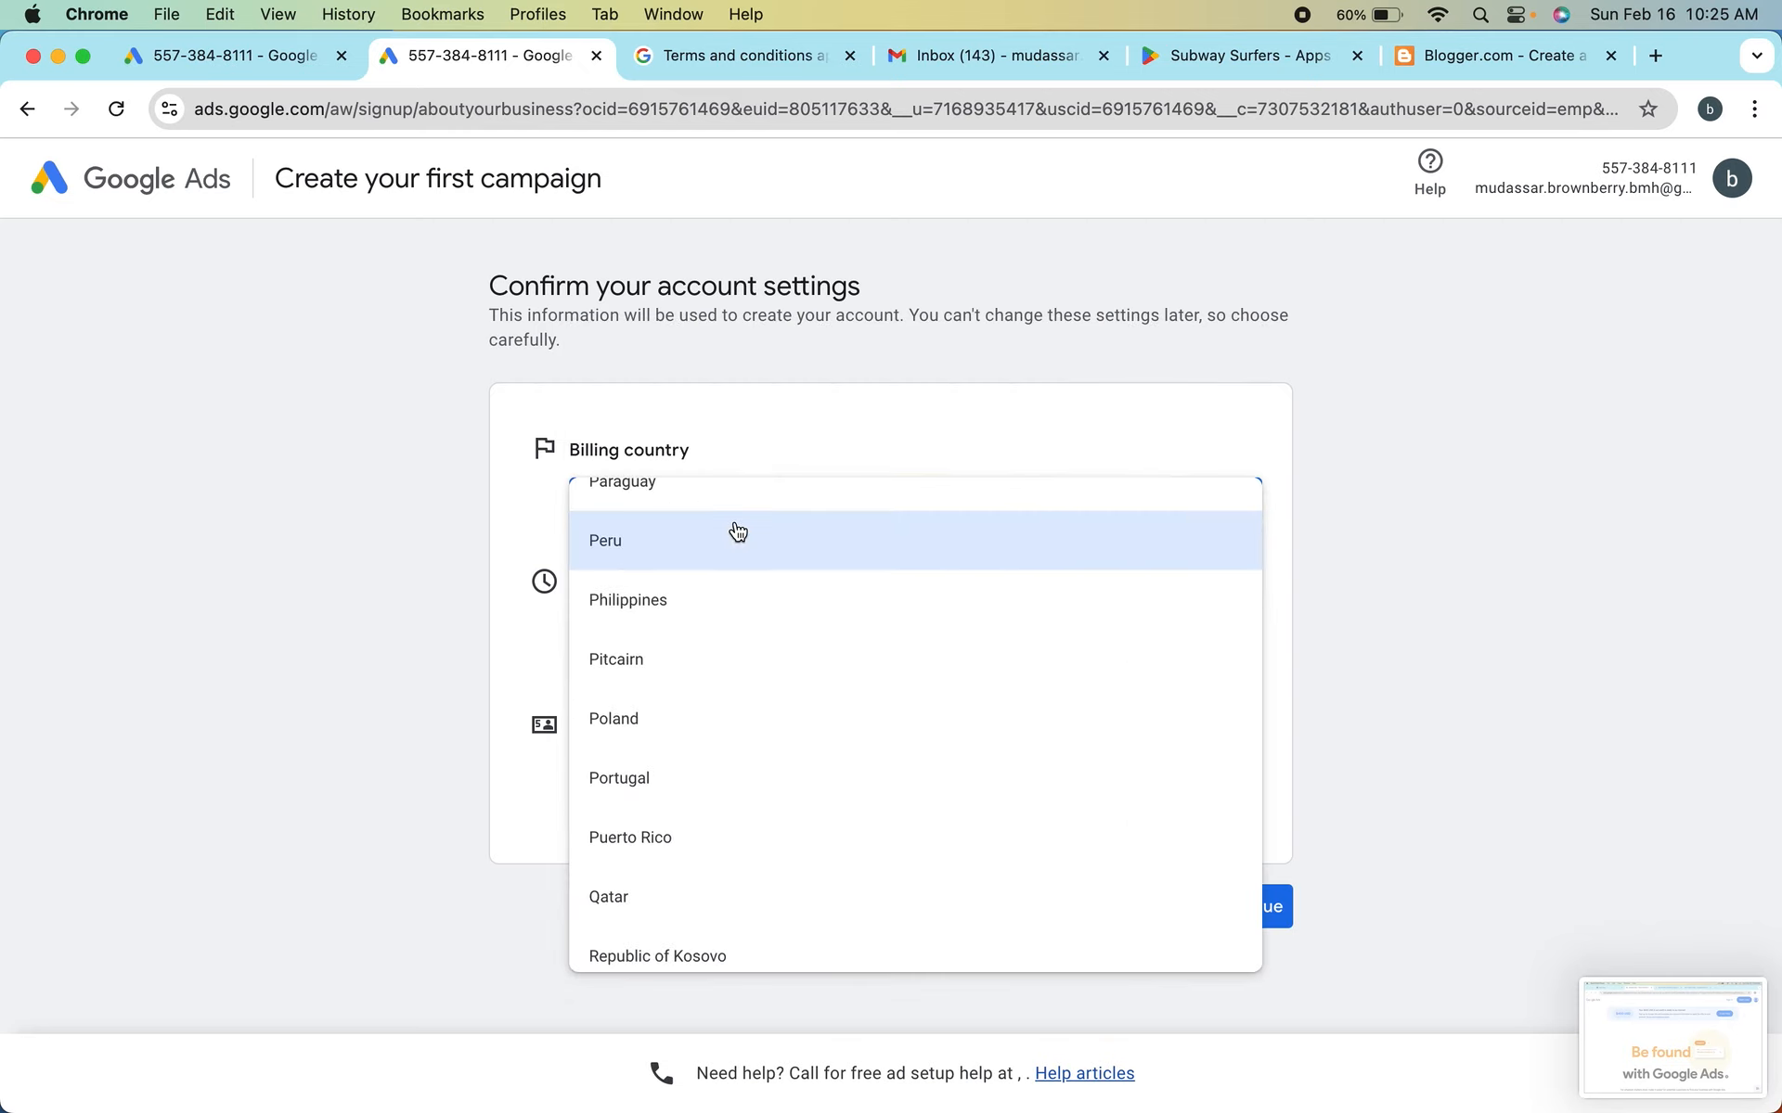
key("p")
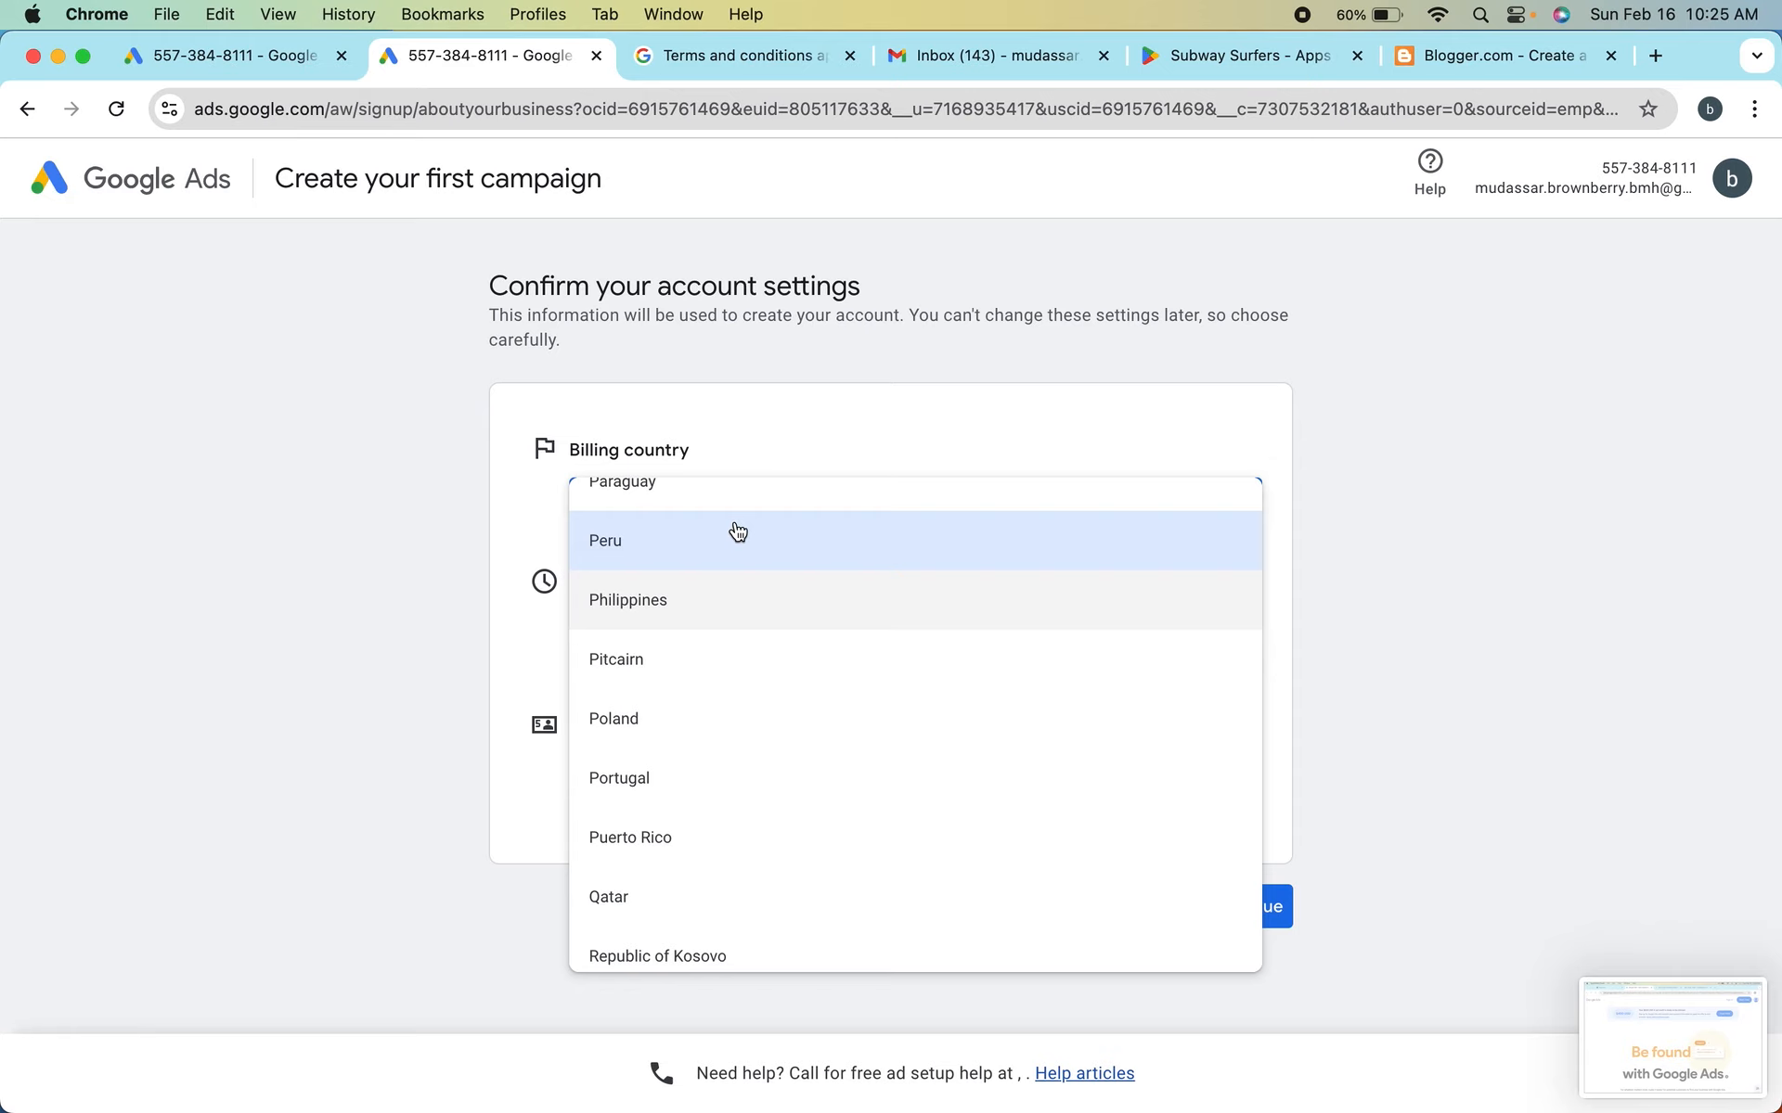
key("p")
scroll(738, 531, "up", 3)
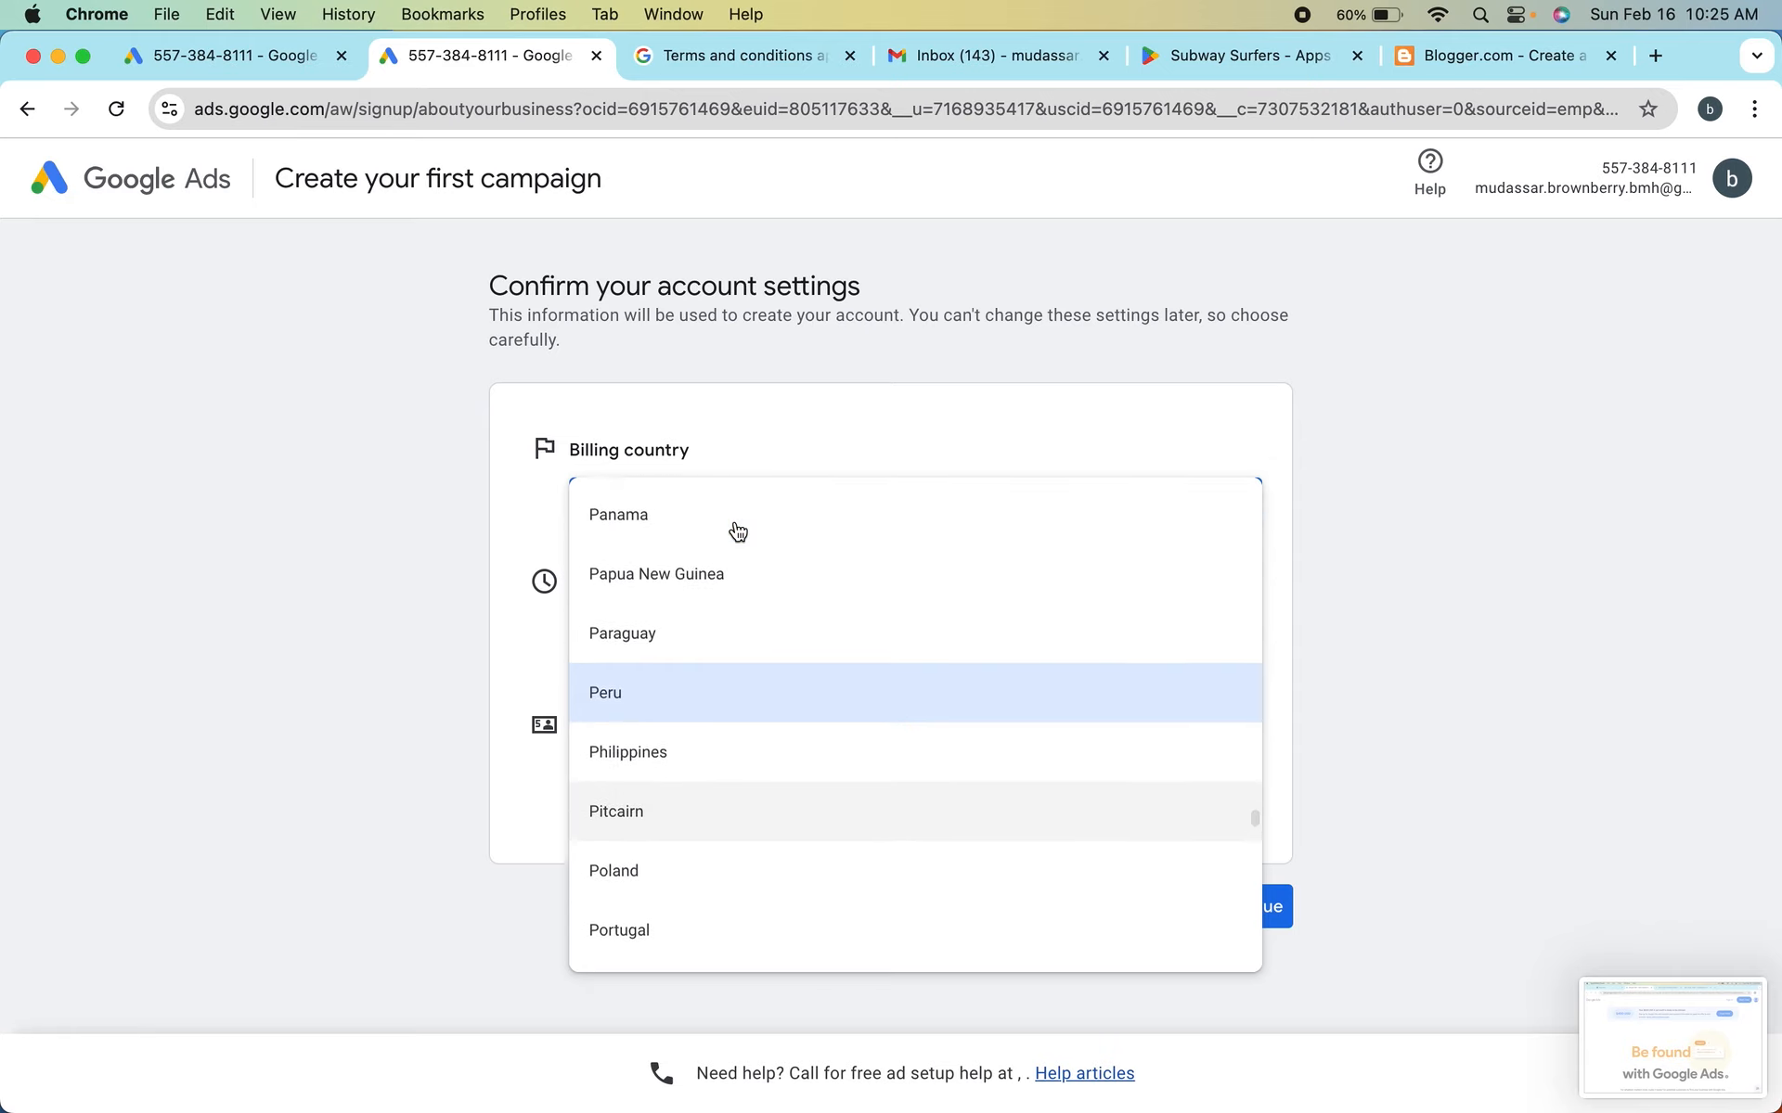
scroll(735, 530, "up", 2)
left_click(672, 608)
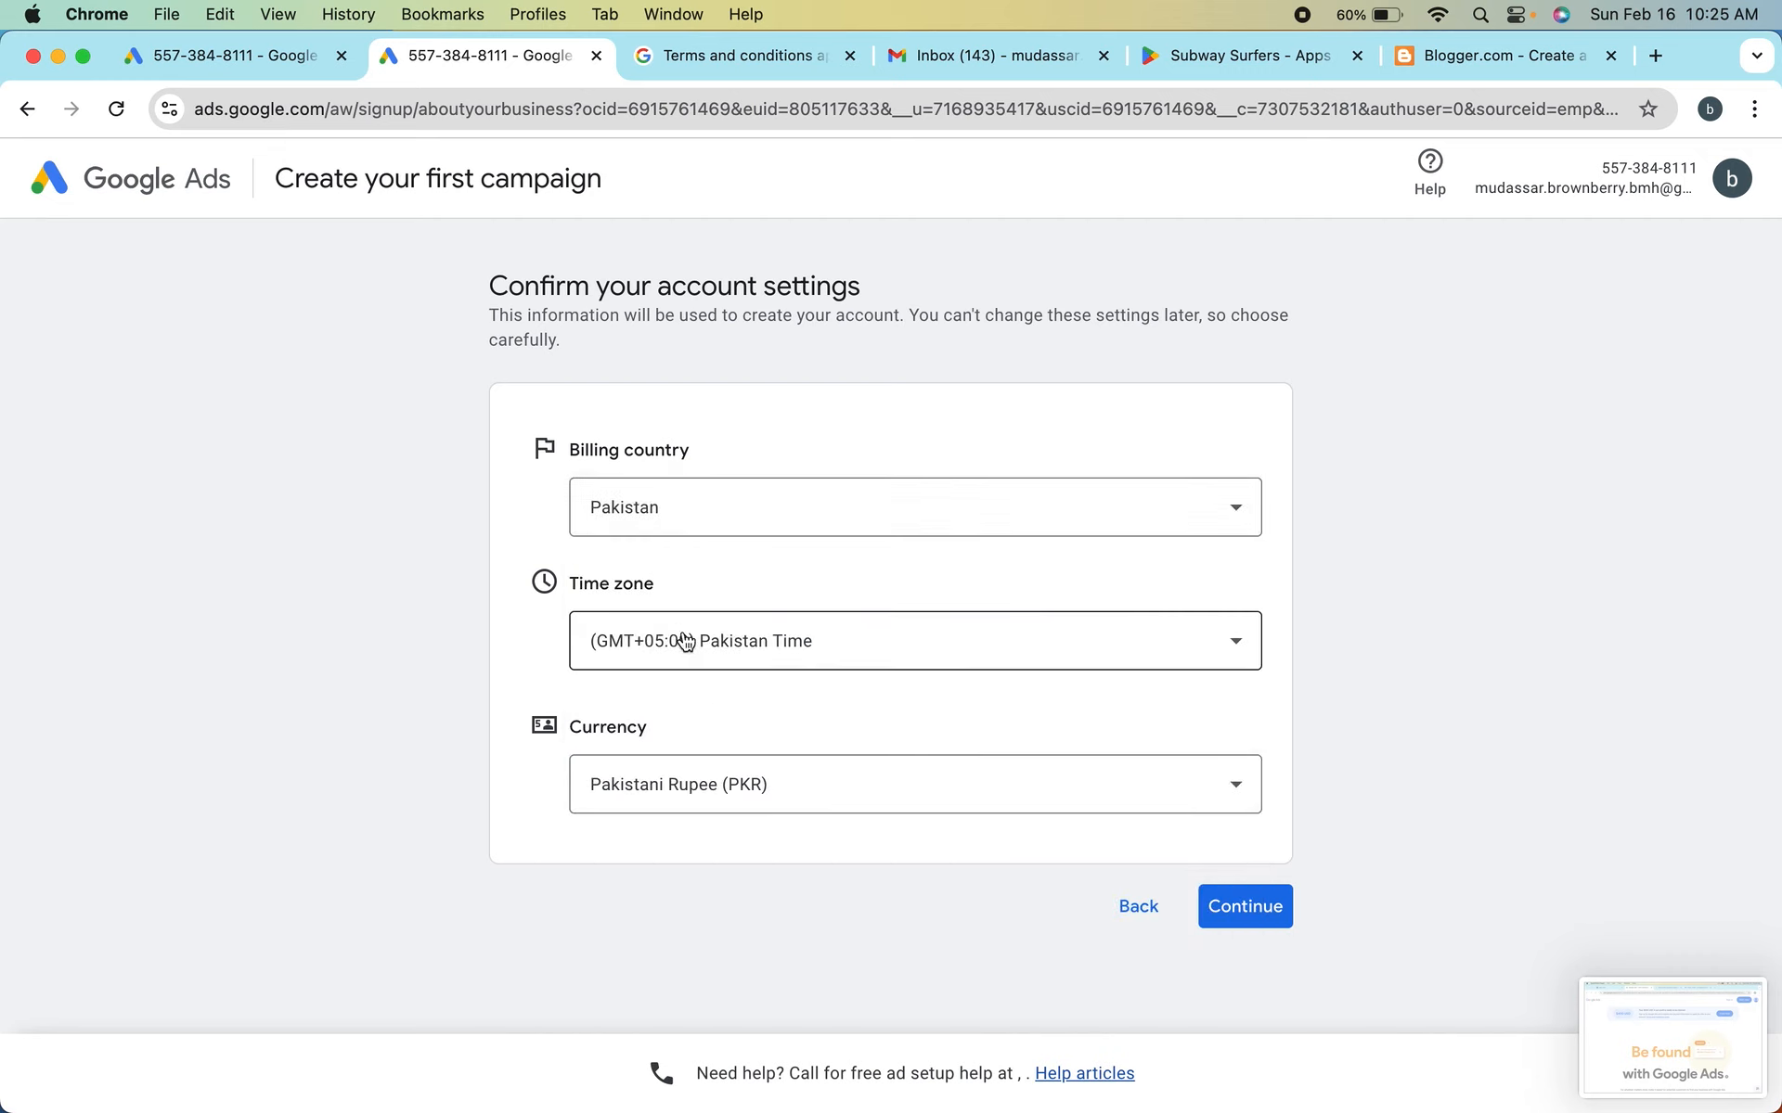
Set the account currency to US Dollar (USD US$) and continue to the payment settings
left_click(755, 799)
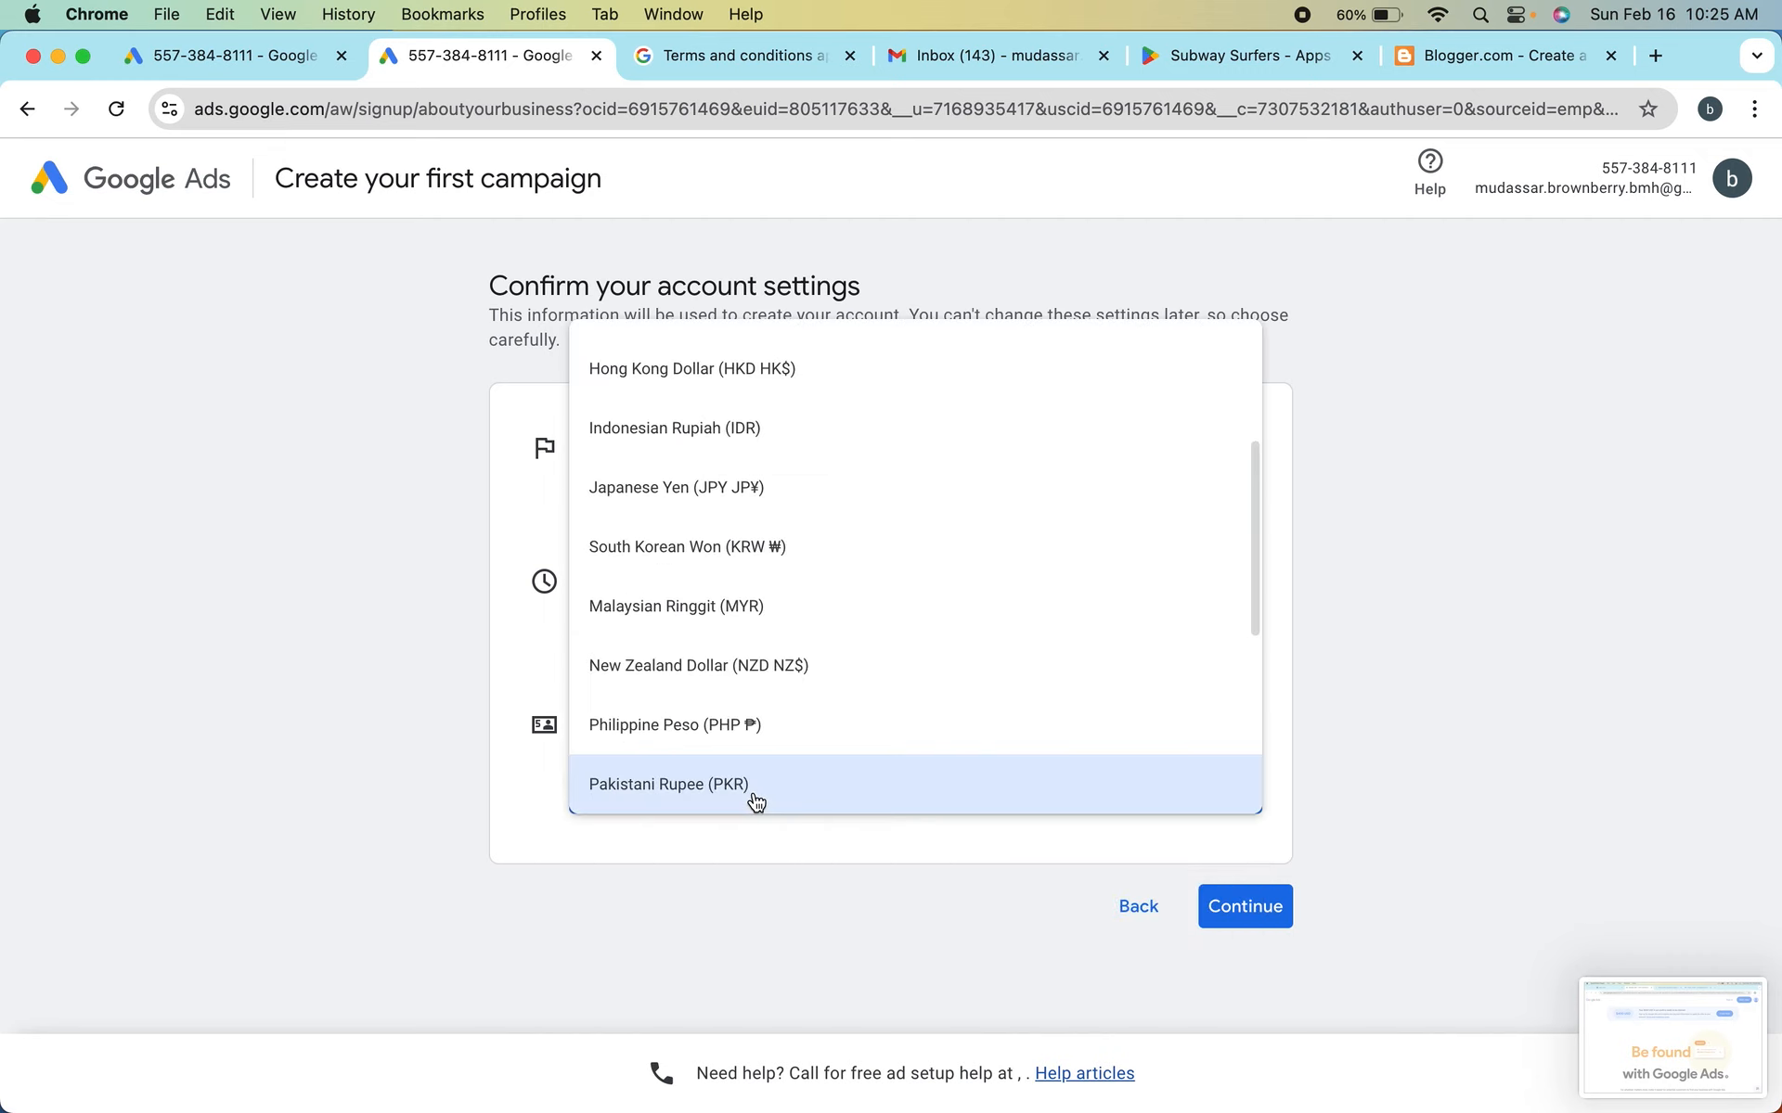
scroll(780, 710, "down", 5)
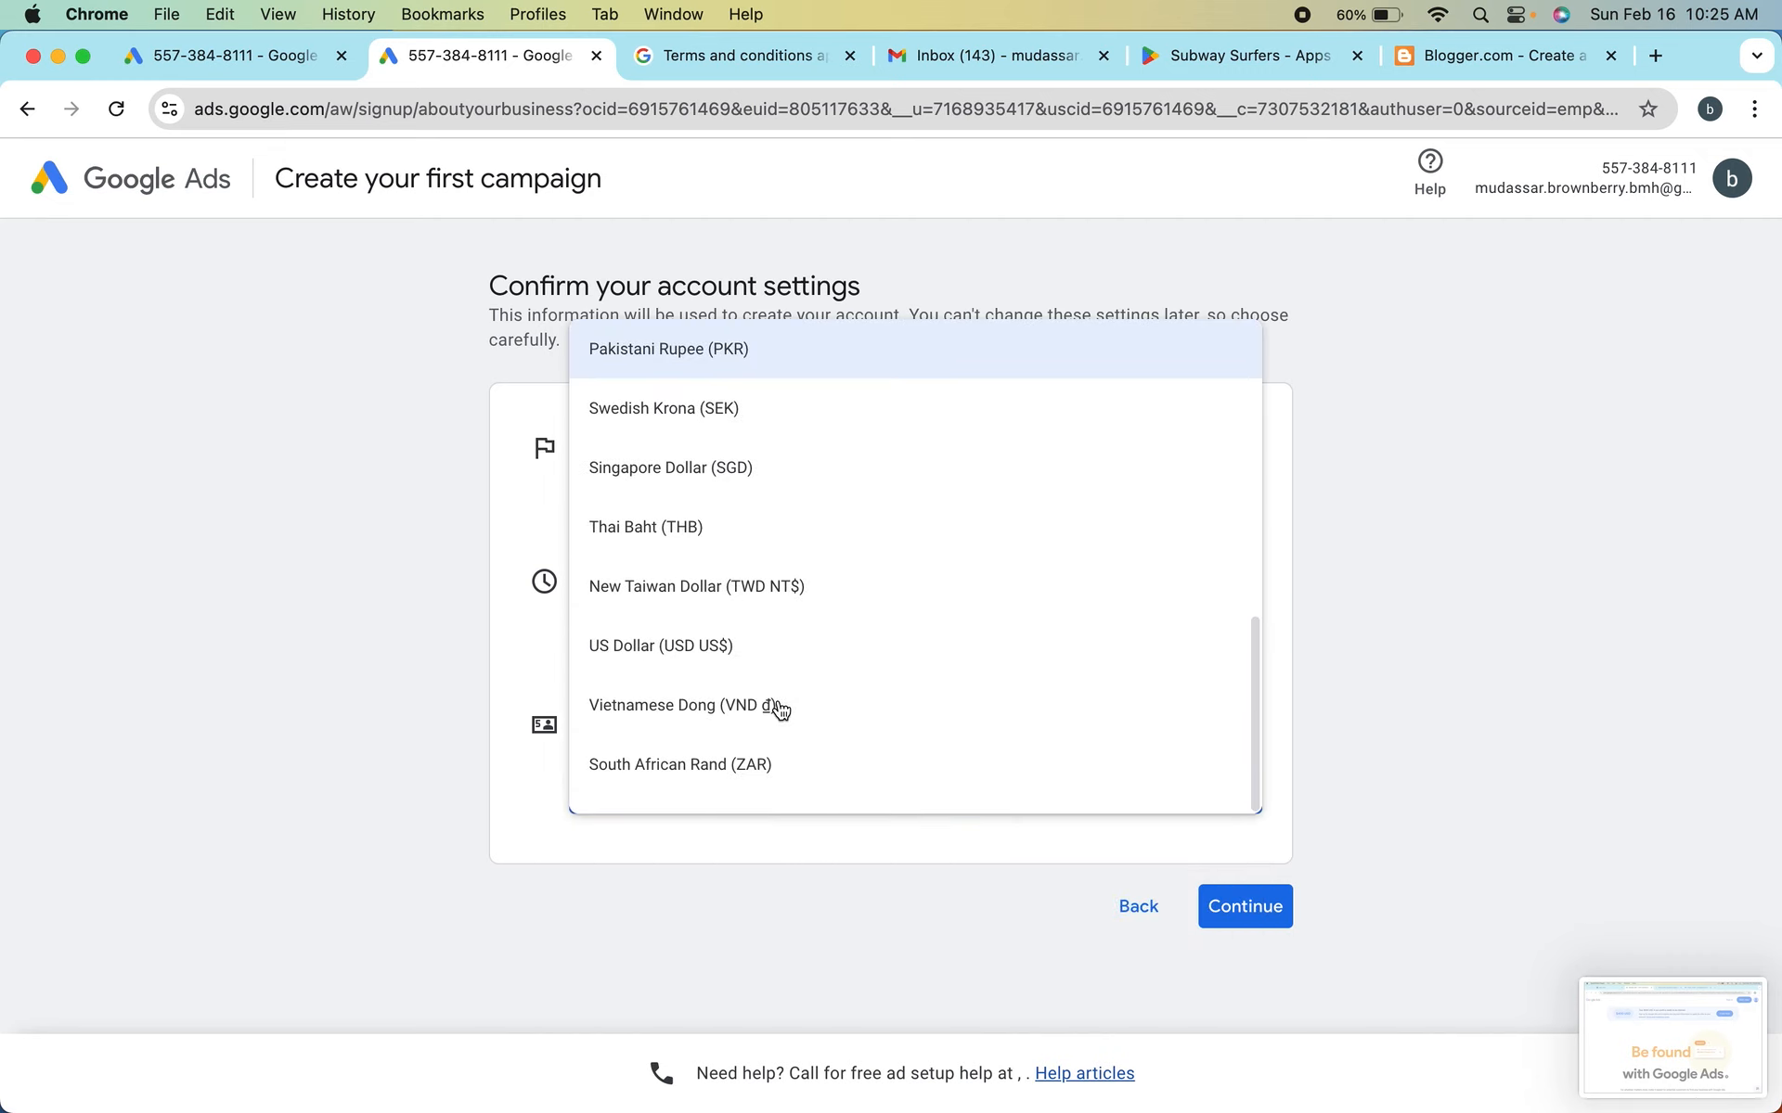
left_click(733, 649)
scroll(1000, 650, "down", 1)
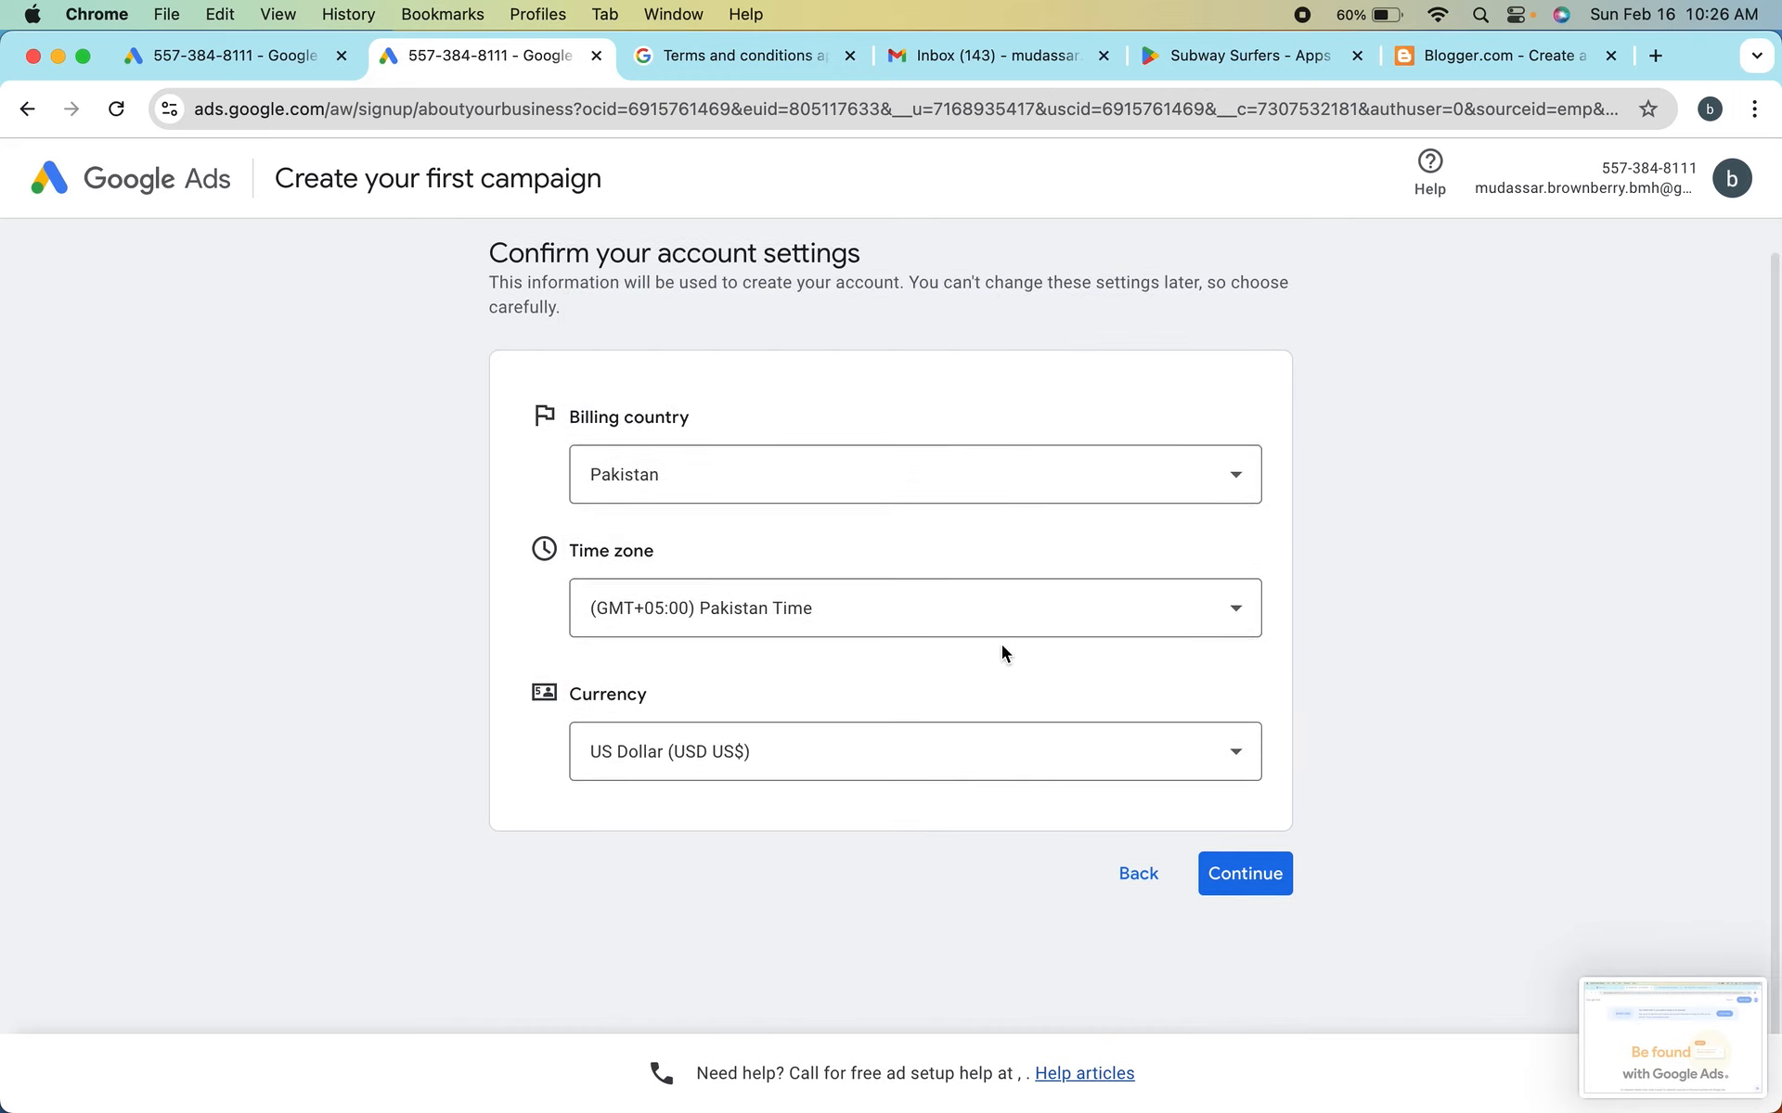
left_click(1245, 872)
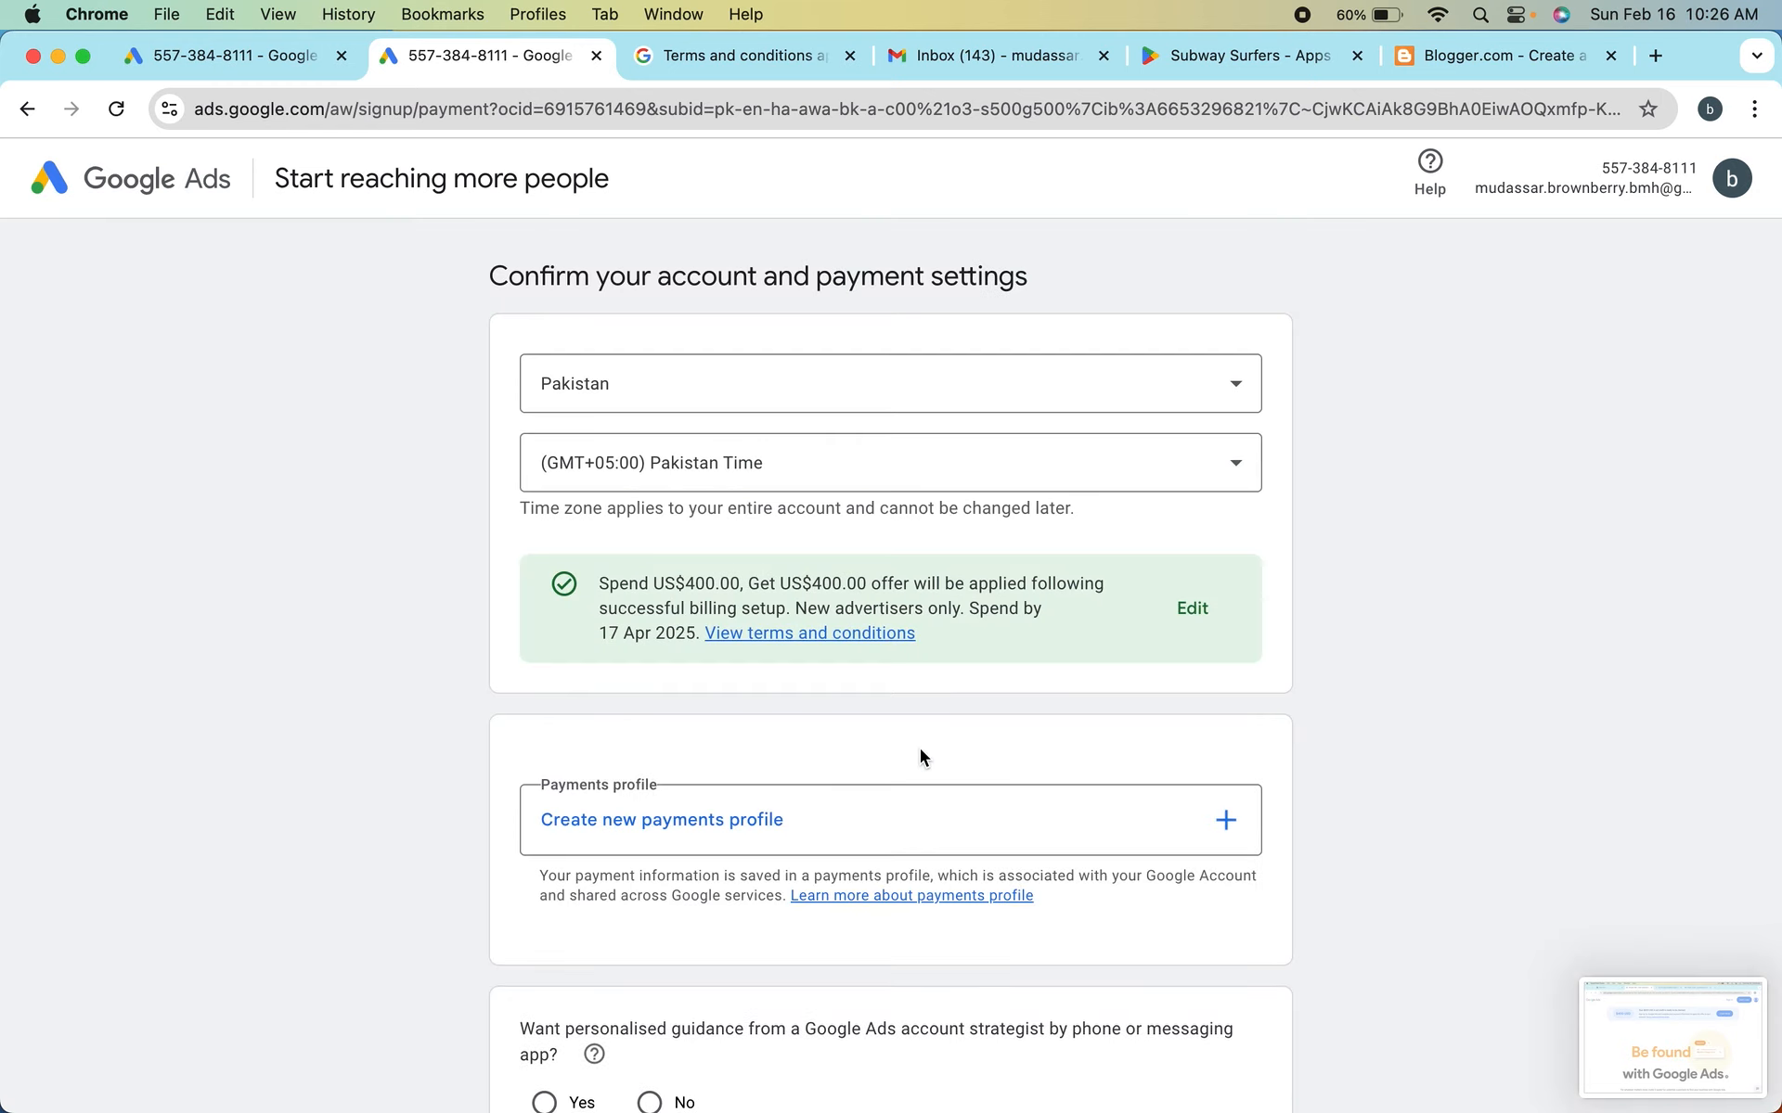
Look through the account and payment settings, including the promotional offer, payments profile, strategist guidance and email tips sections
scroll(920, 751, "down", 5)
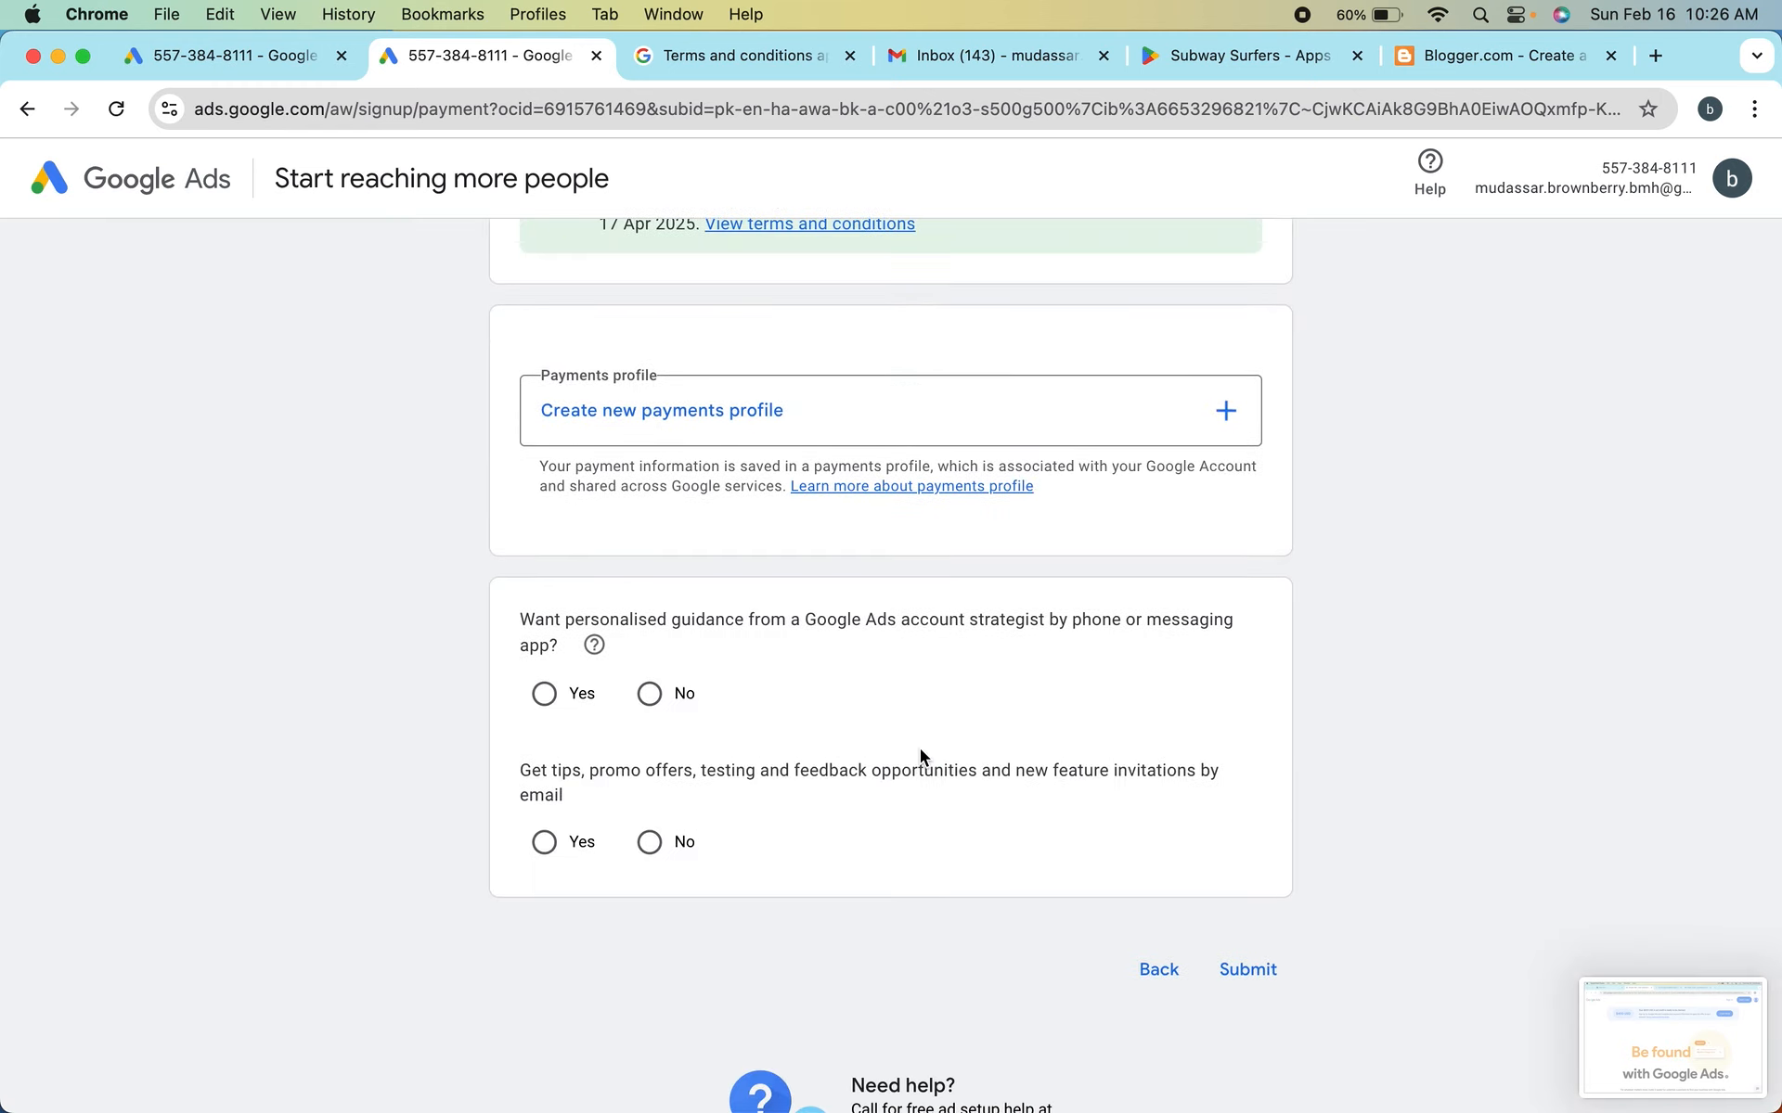
scroll(920, 755, "up", 3)
scroll(921, 755, "up", 1)
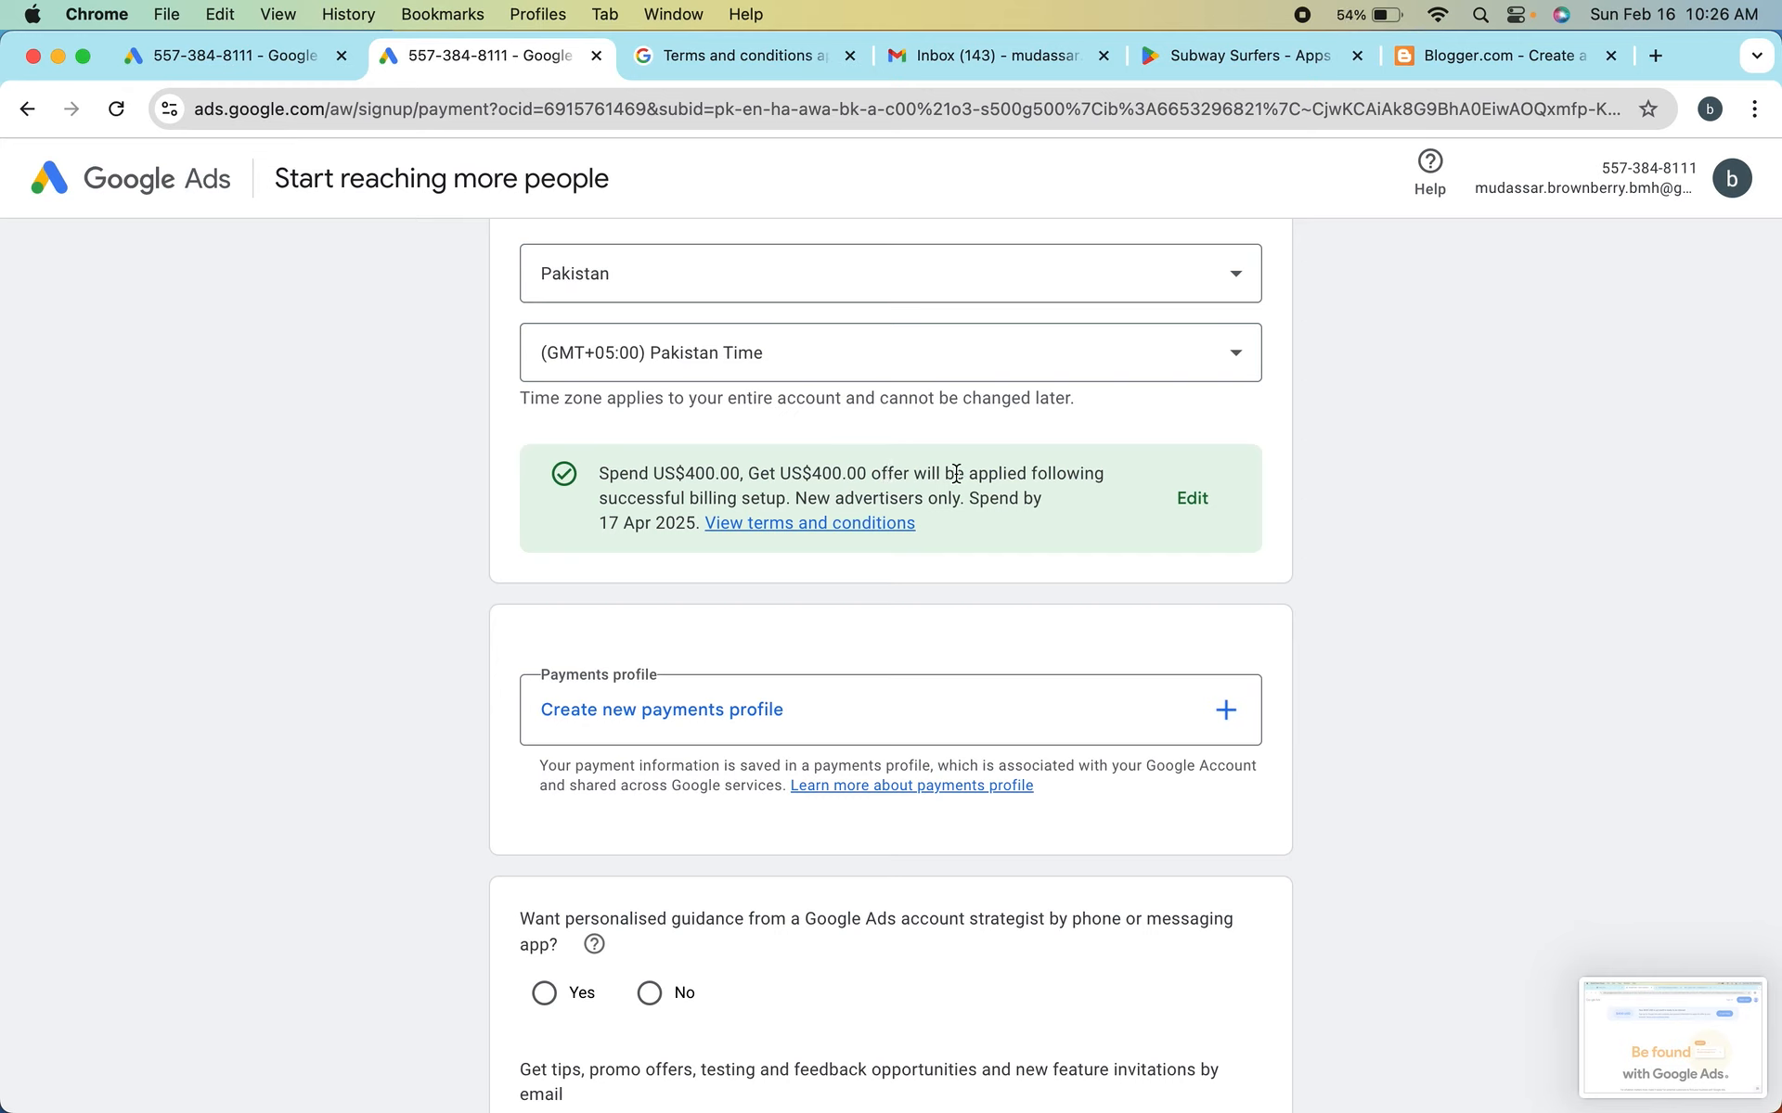
scroll(805, 608, "down", 5)
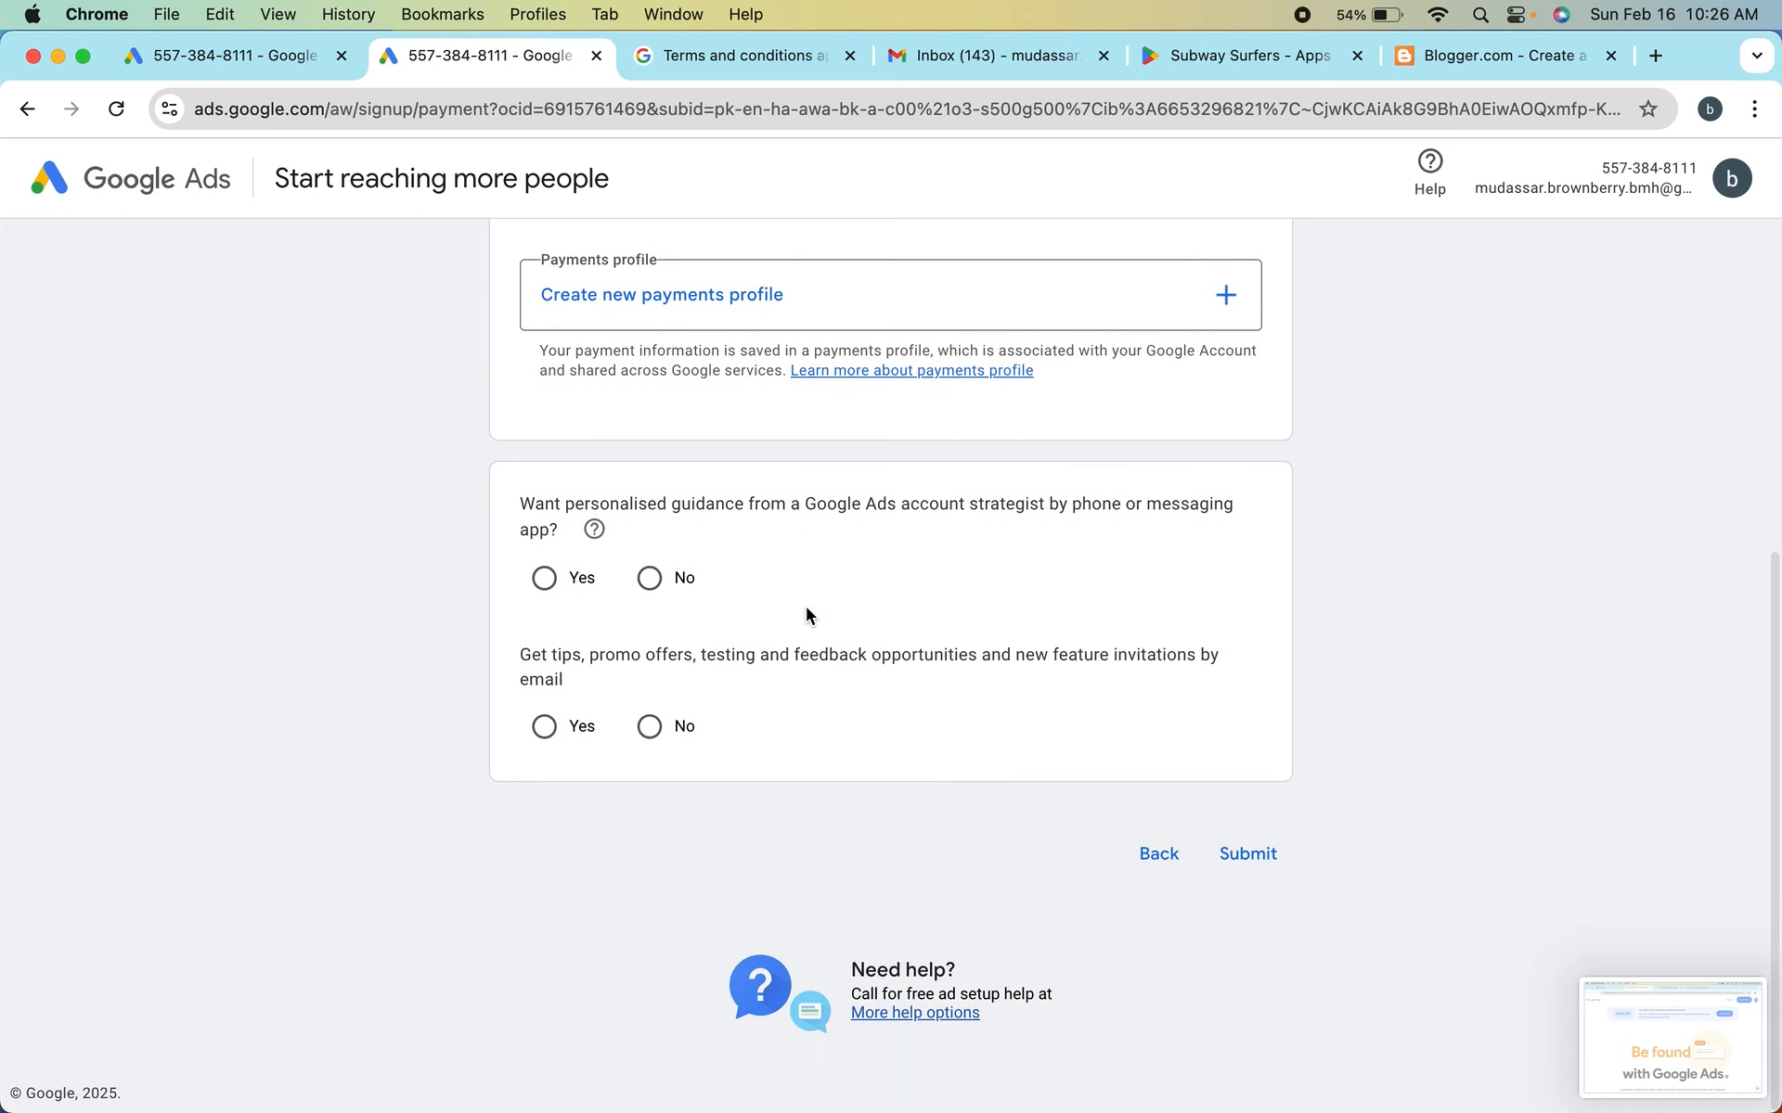
scroll(806, 609, "up", 5)
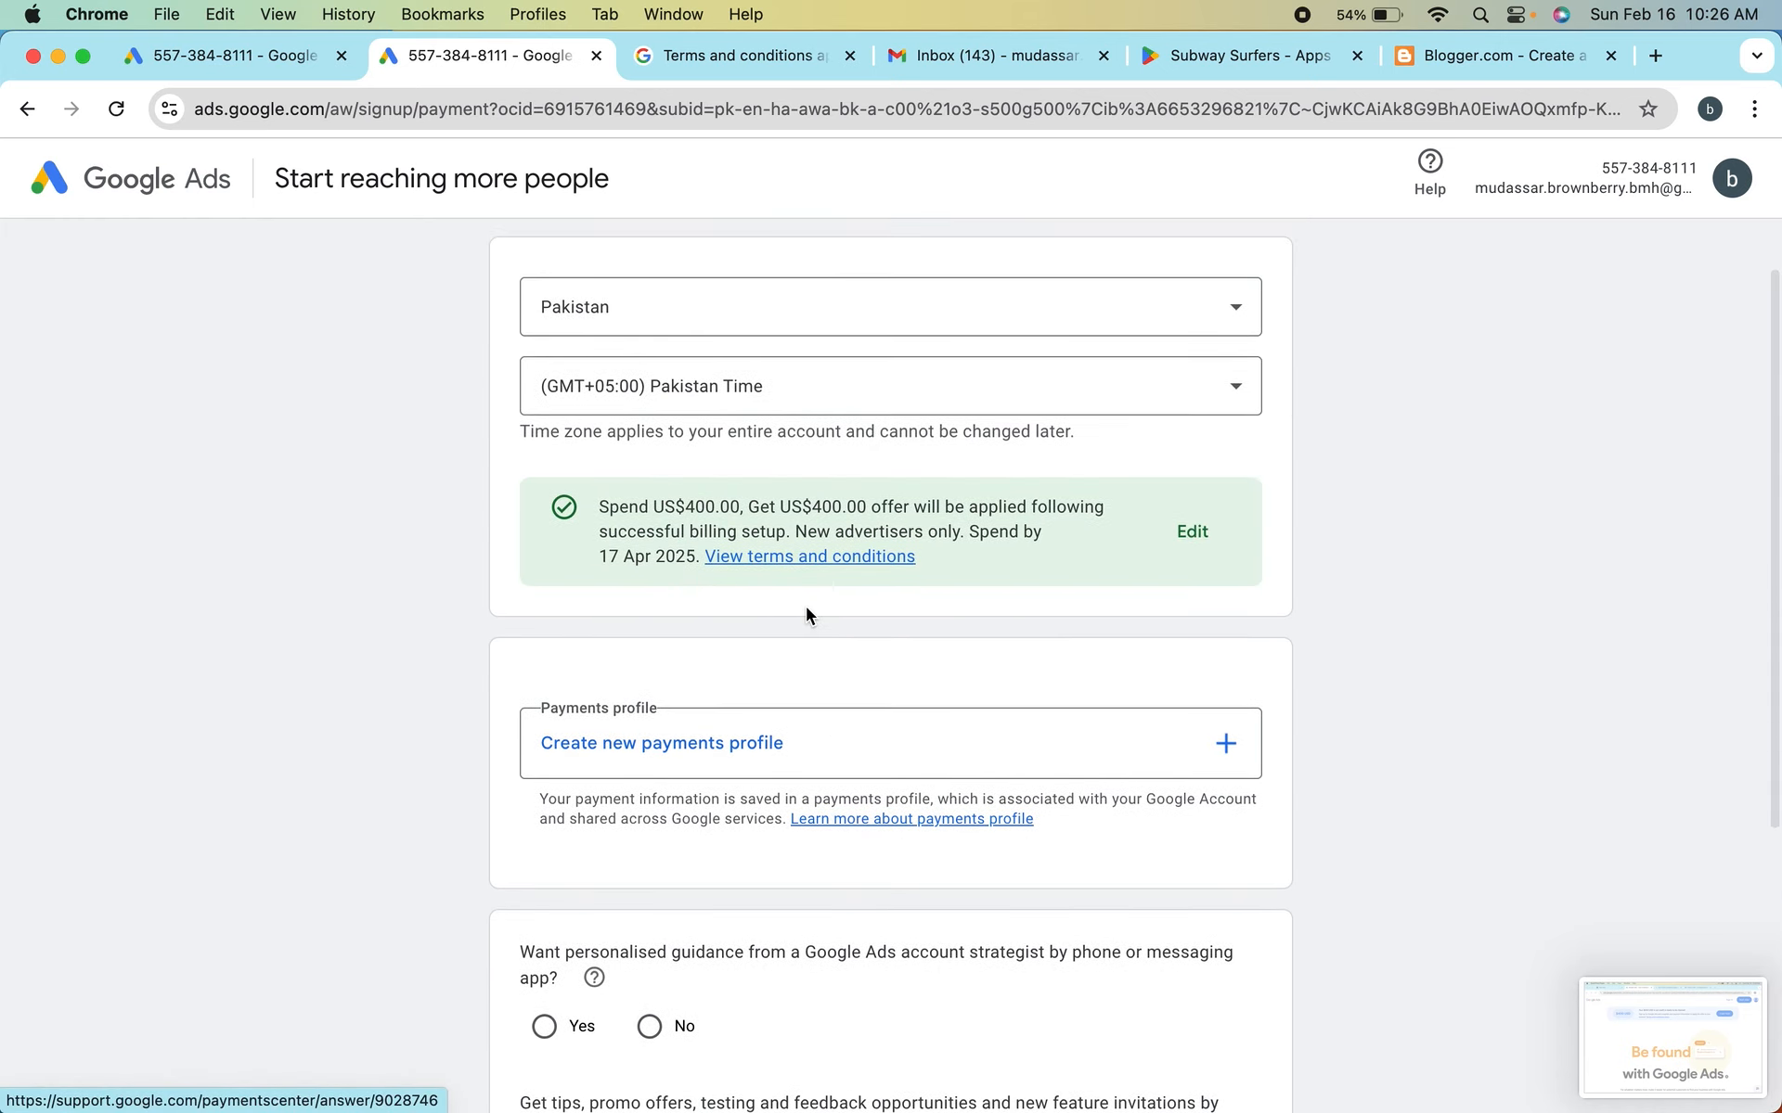
scroll(806, 615, "down", 3)
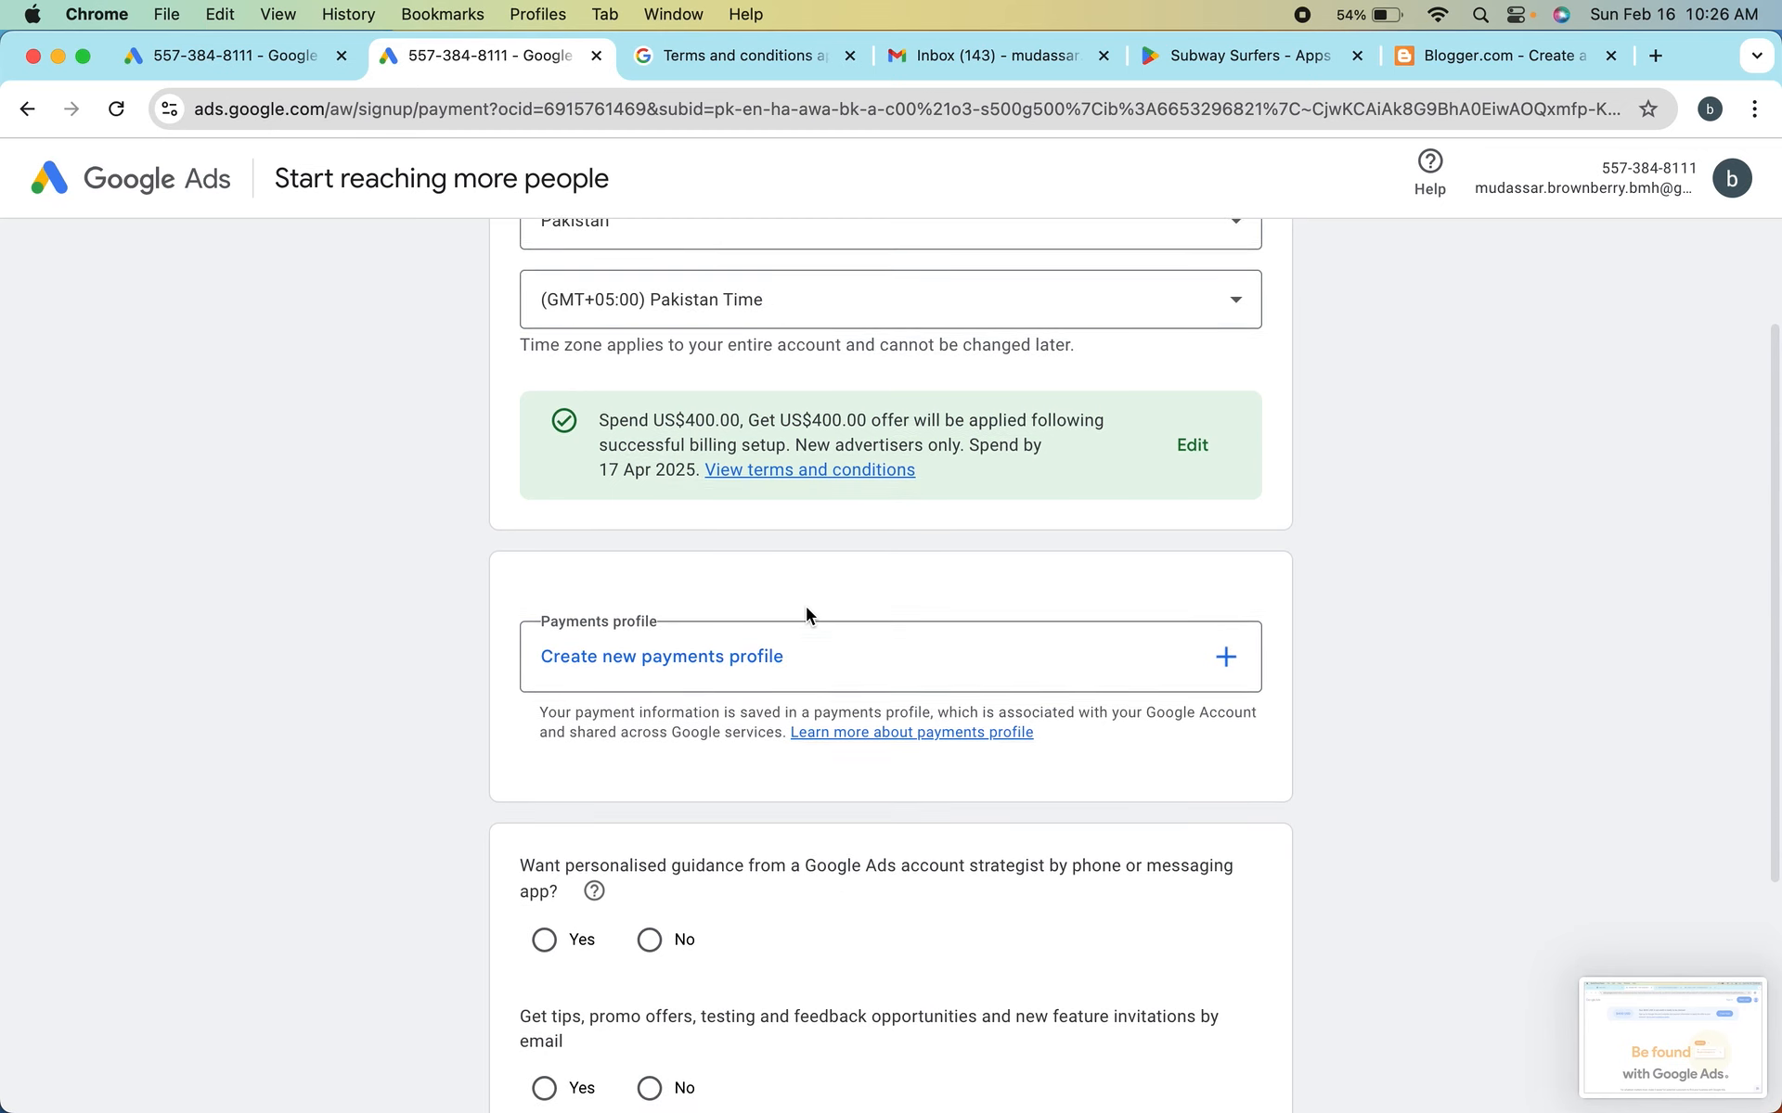
scroll(679, 696, "down", 3)
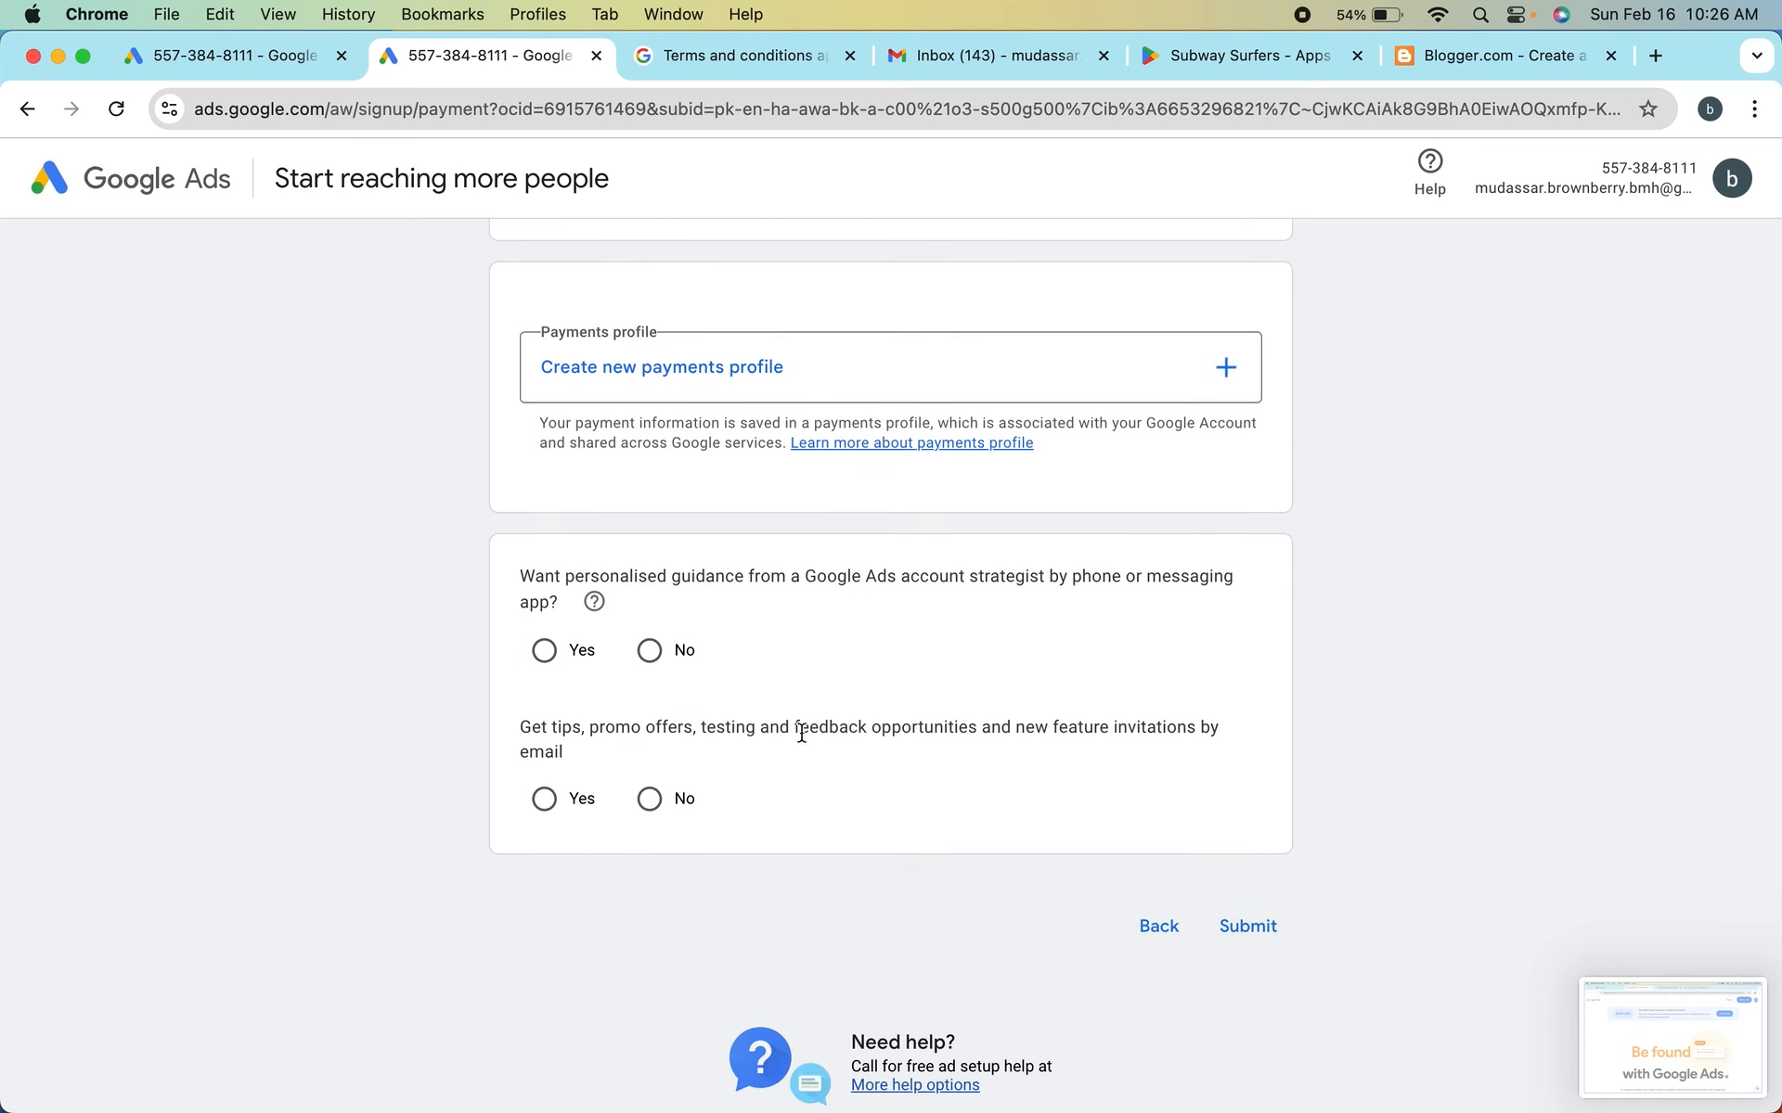
scroll(784, 721, "up", 5)
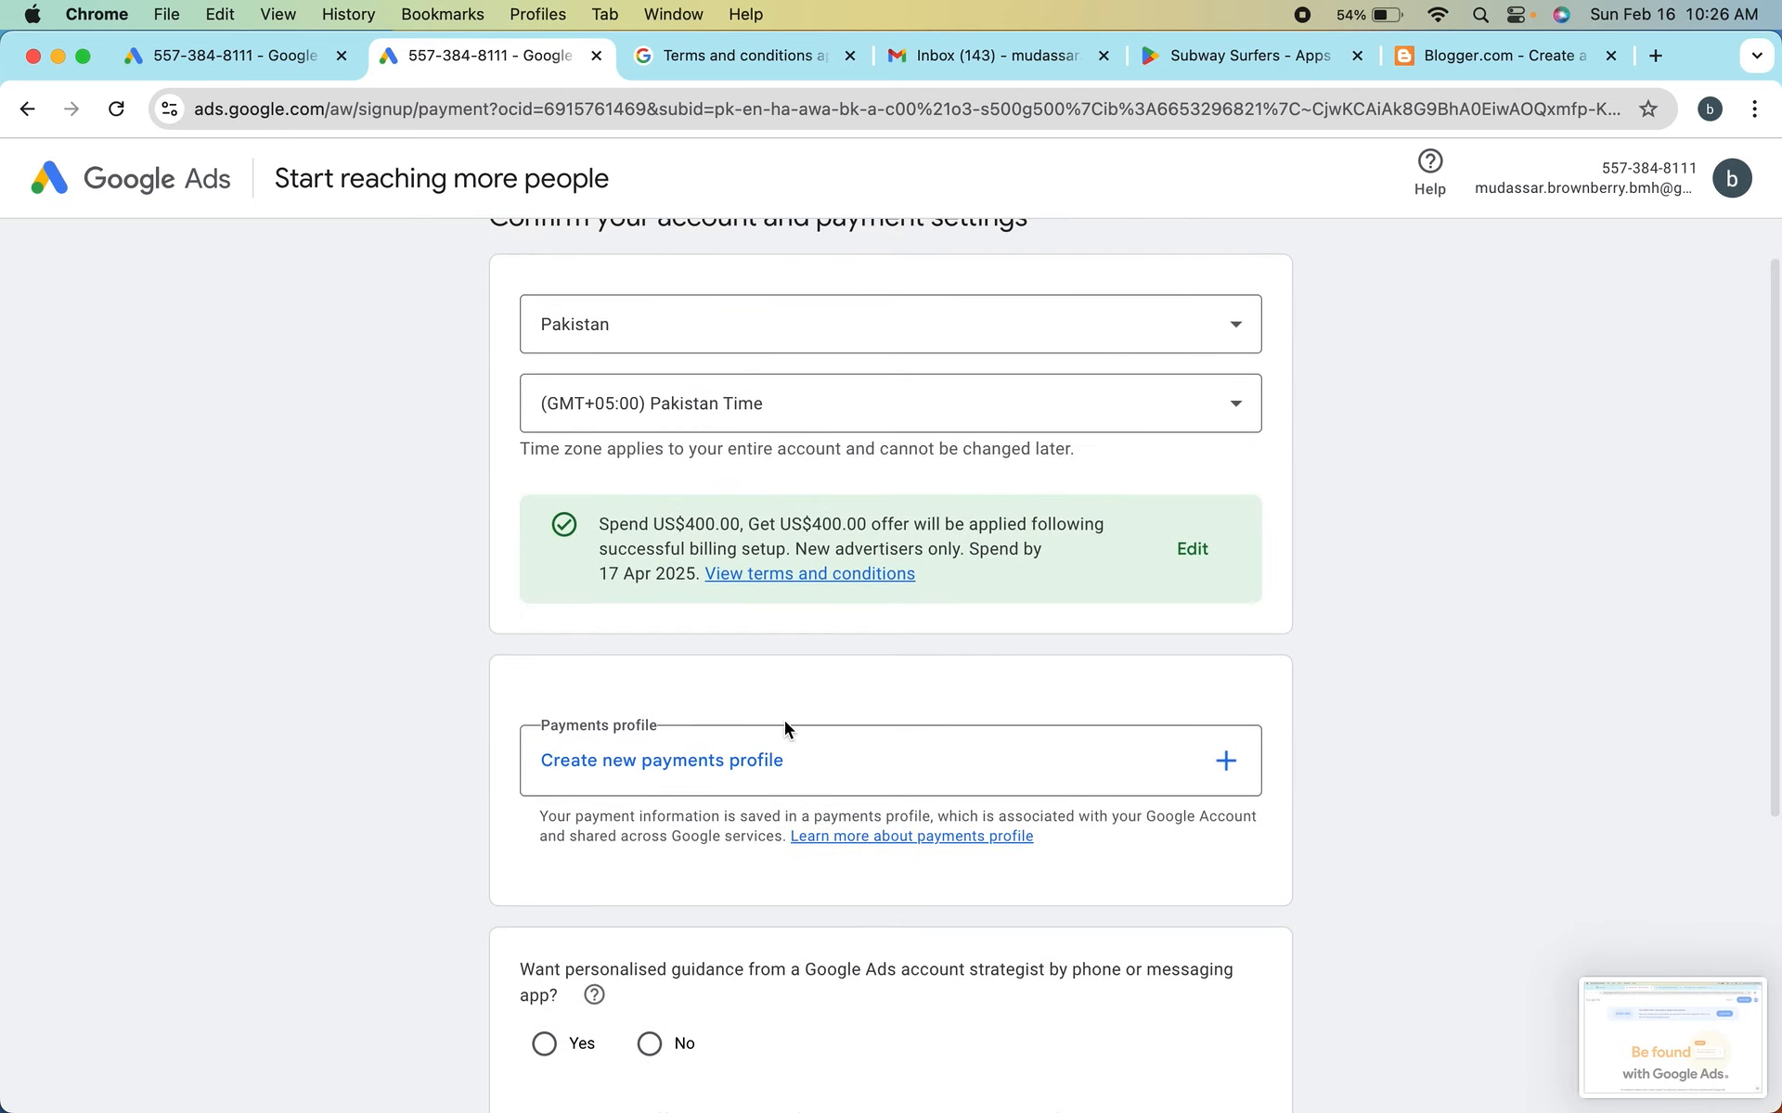
Start creating a new payments profile and set its profile type to Individual
left_click(711, 763)
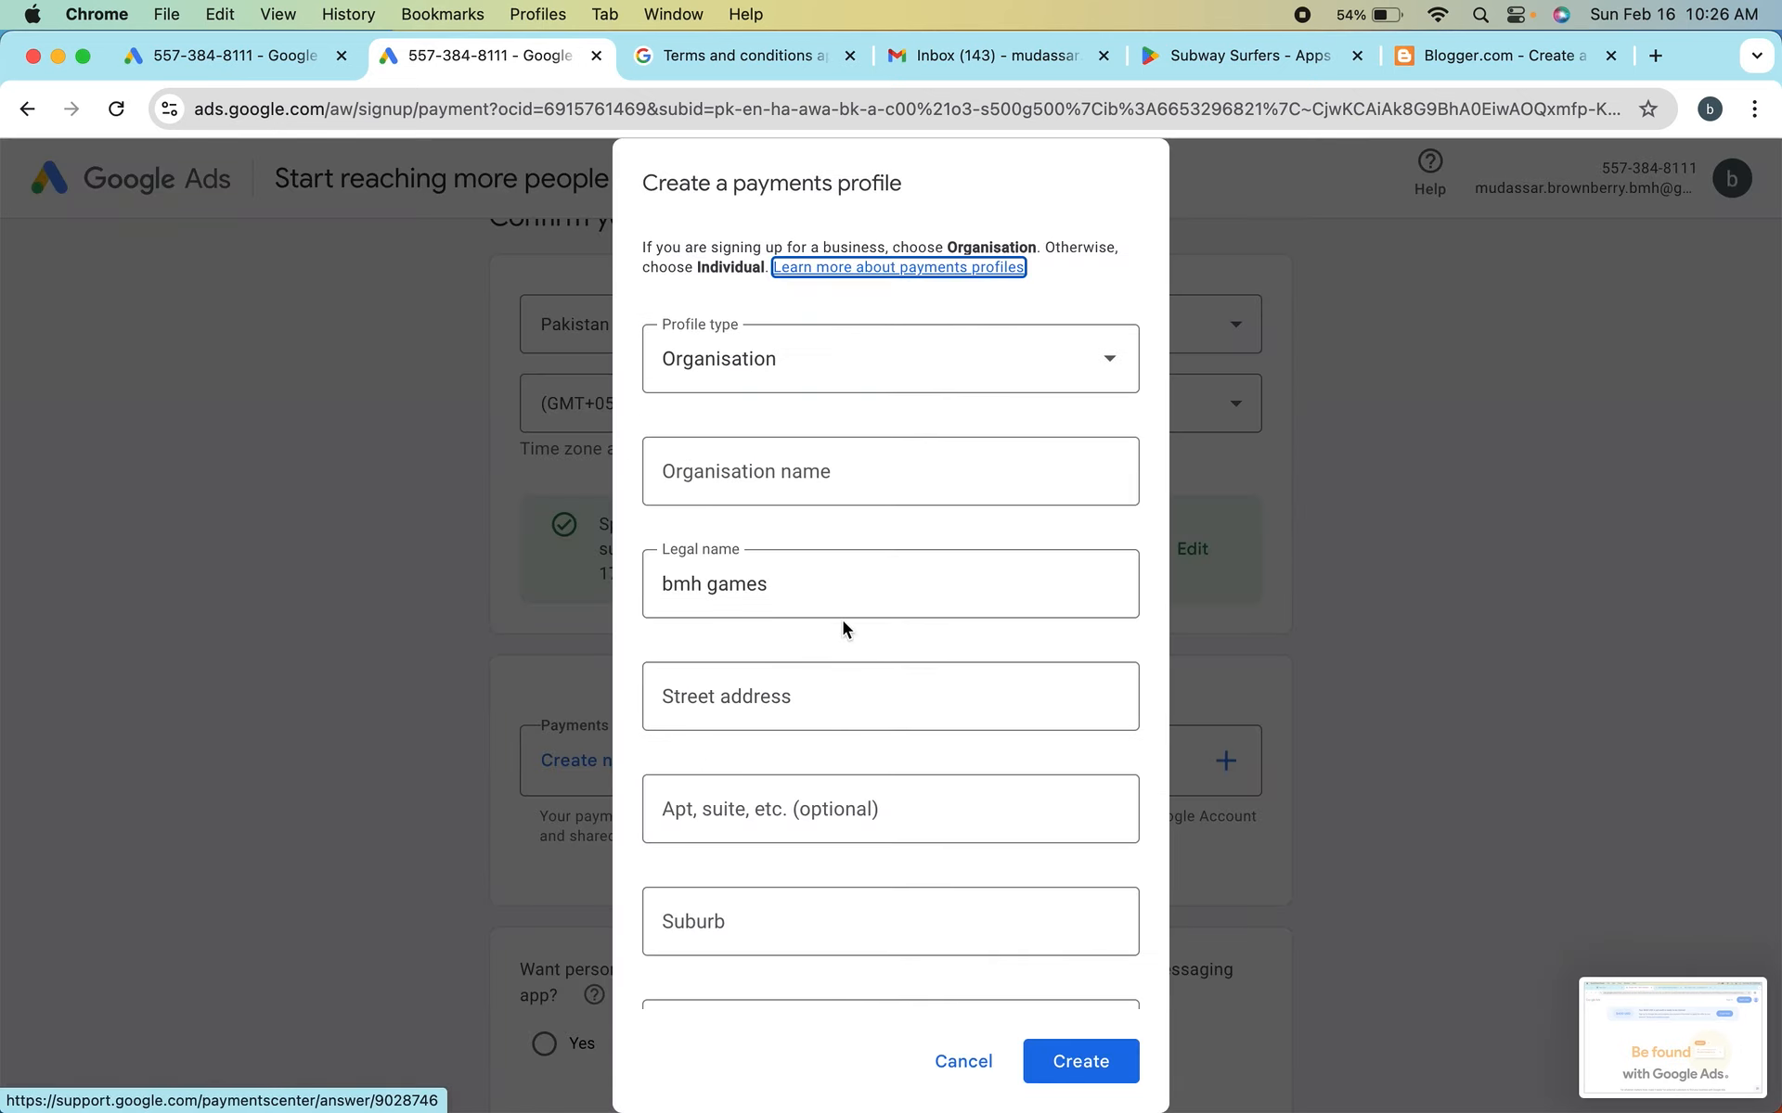
scroll(757, 543, "down", 2)
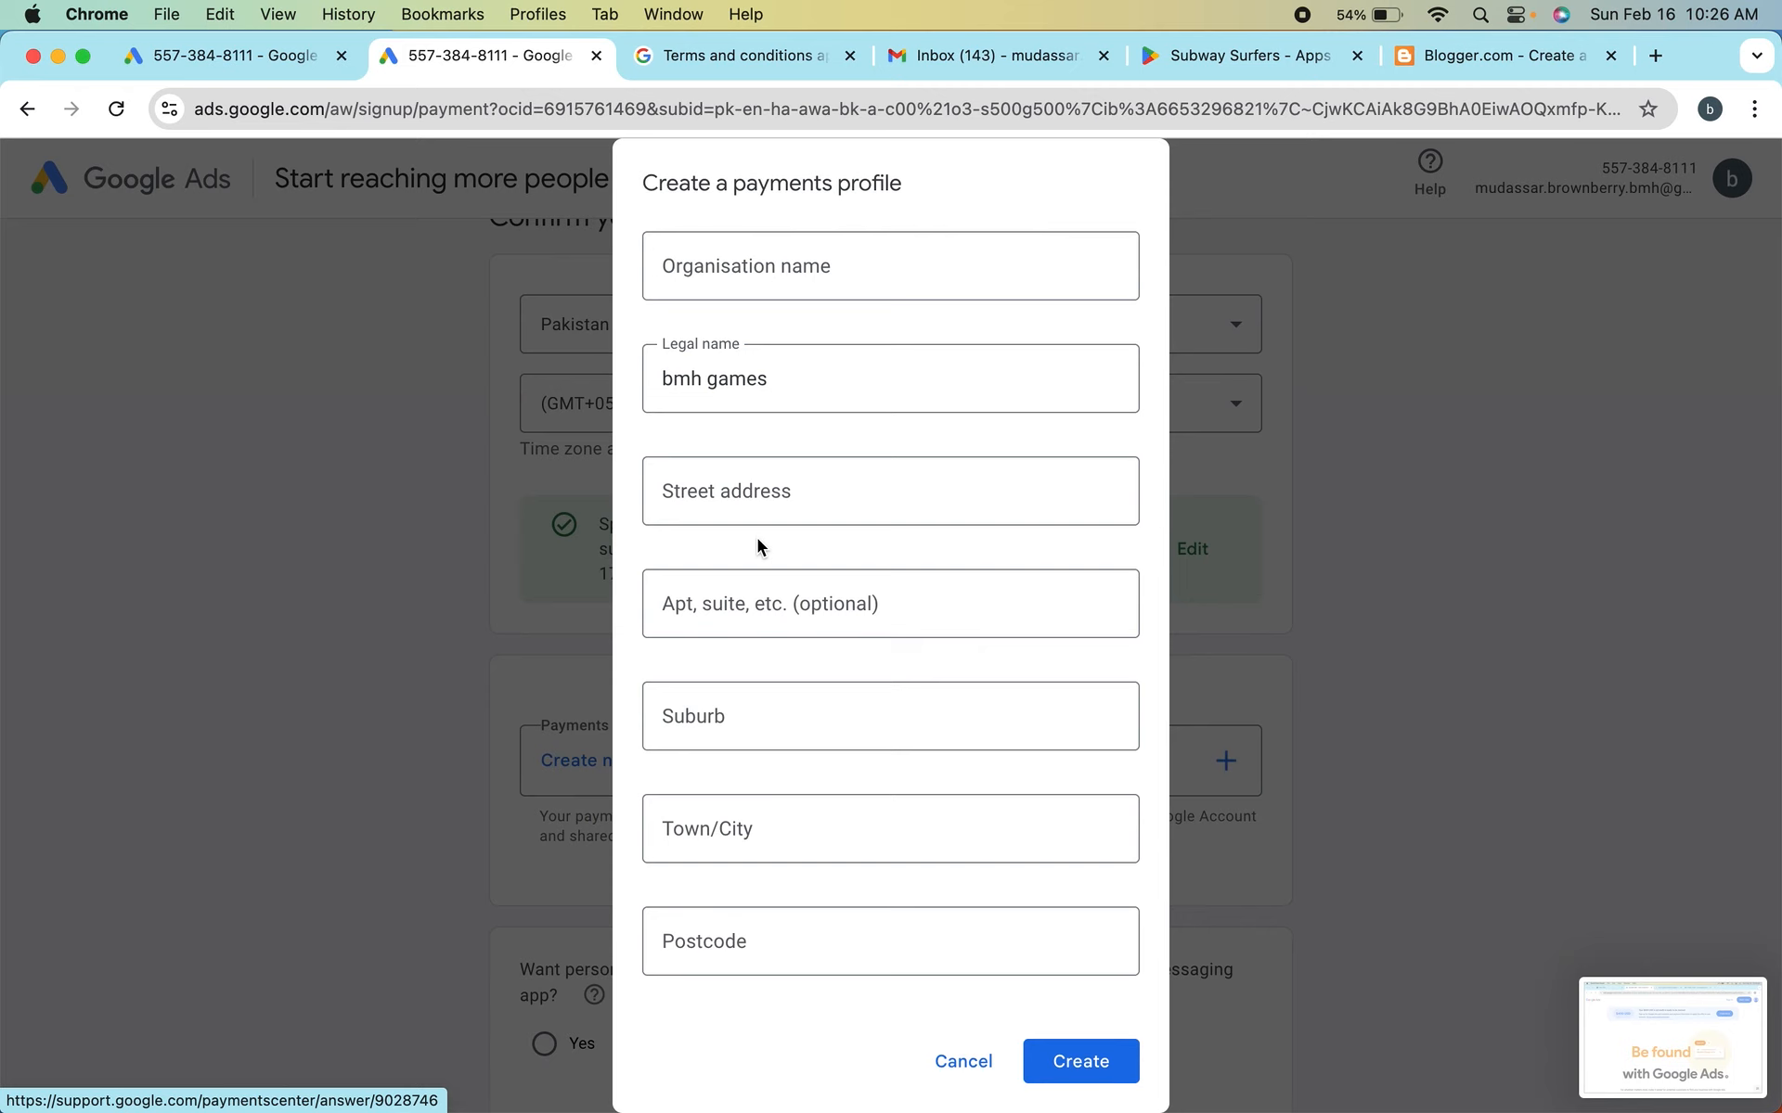
scroll(757, 538, "up", 3)
left_click(835, 371)
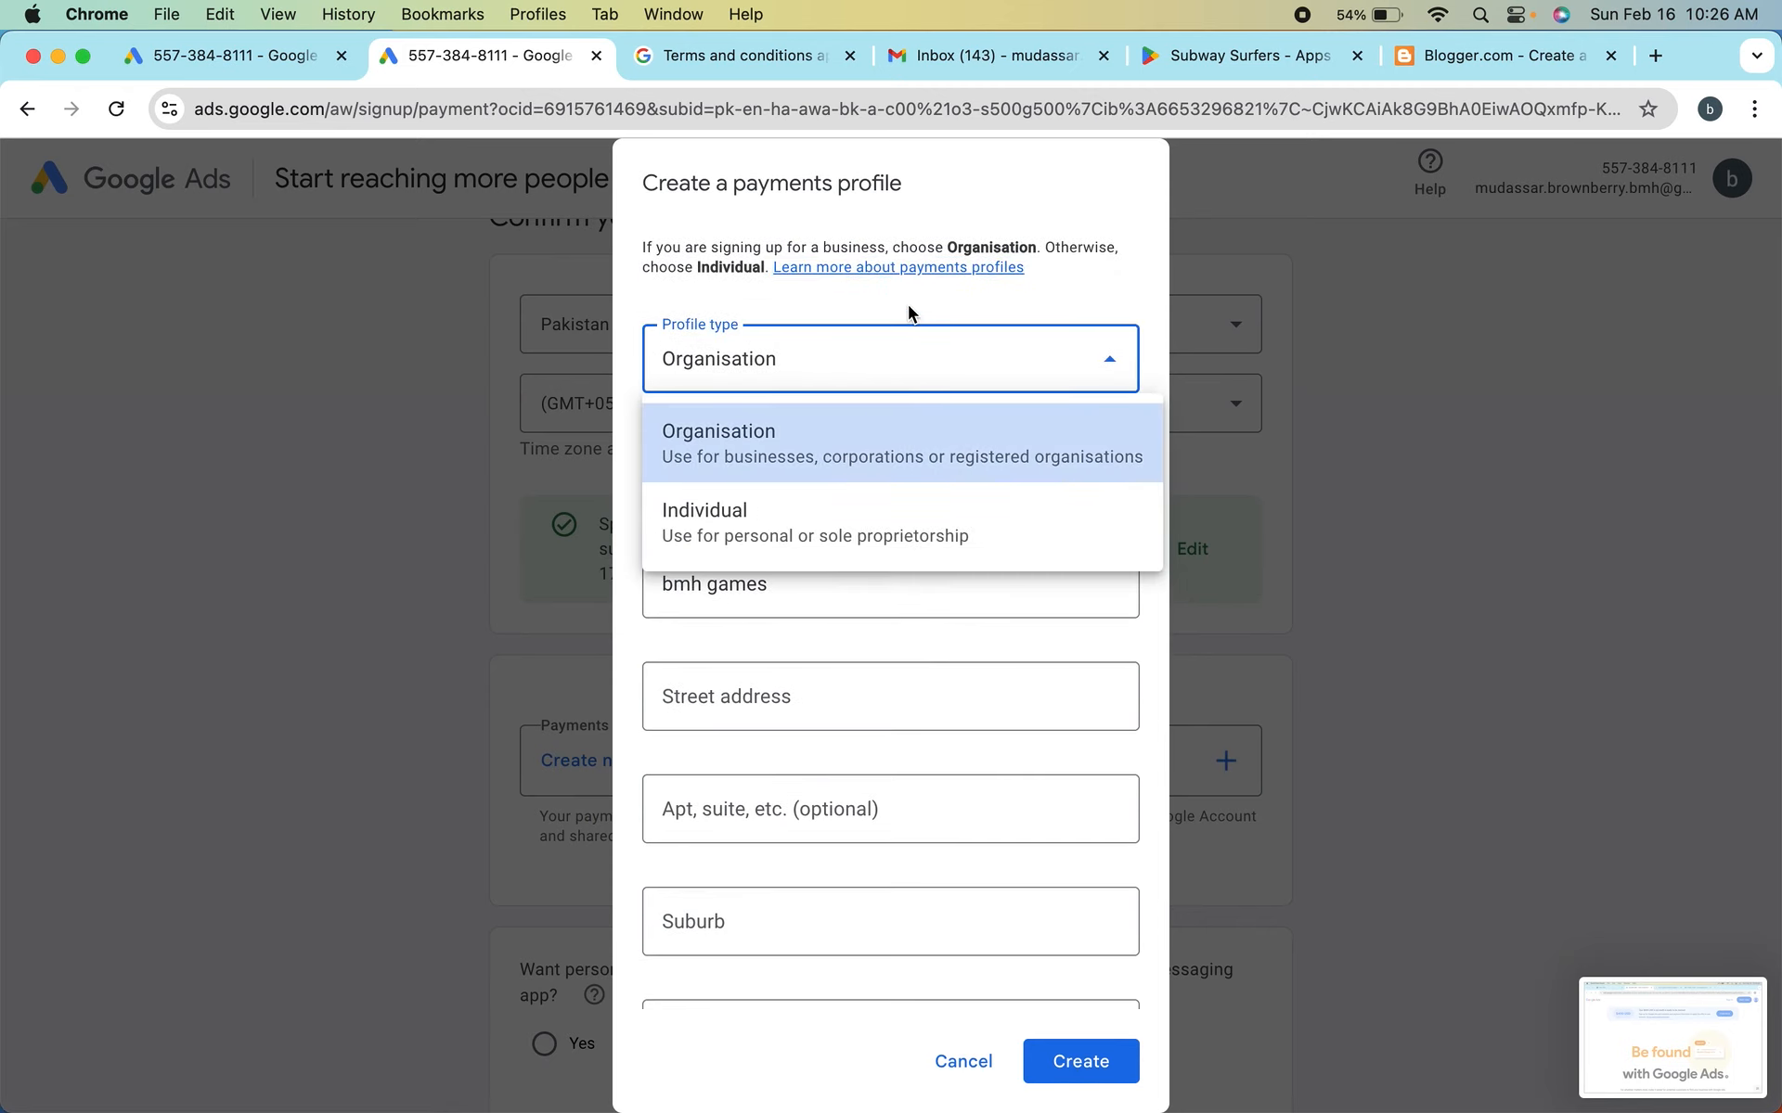
left_click(1078, 282)
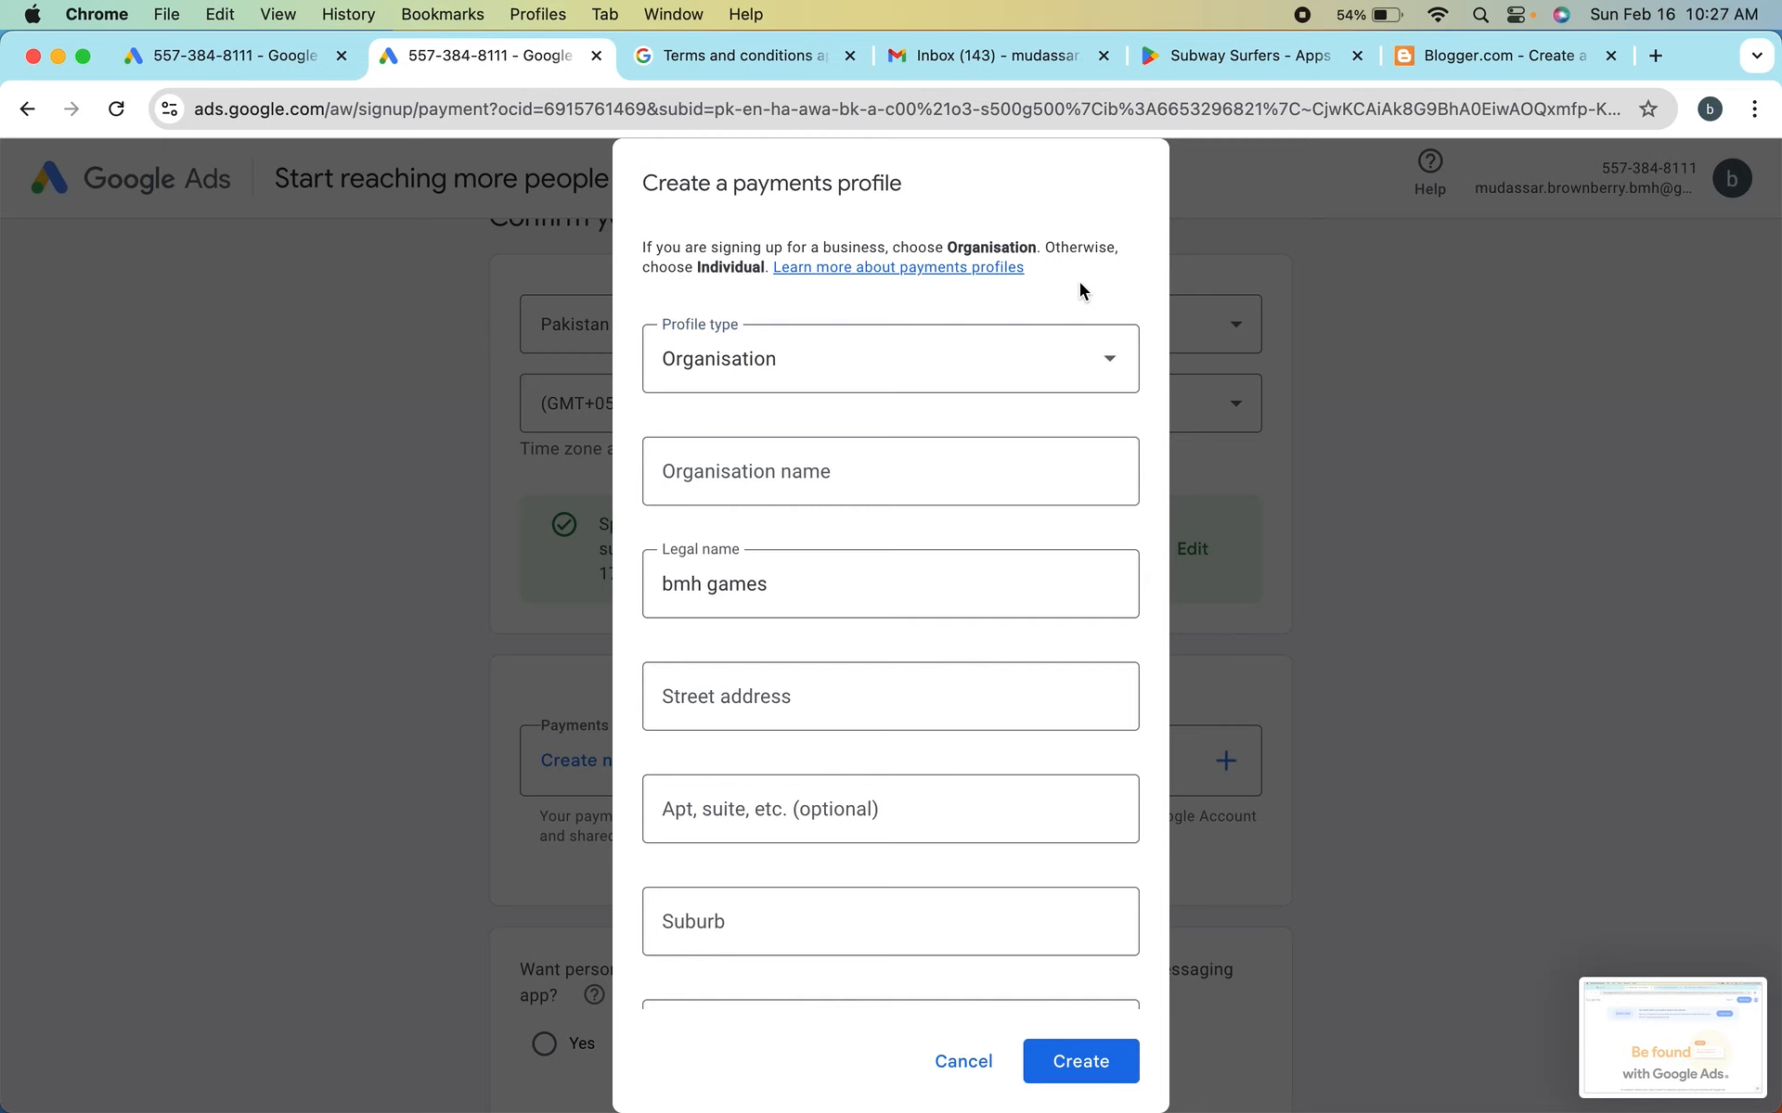
left_click(965, 383)
left_click(866, 525)
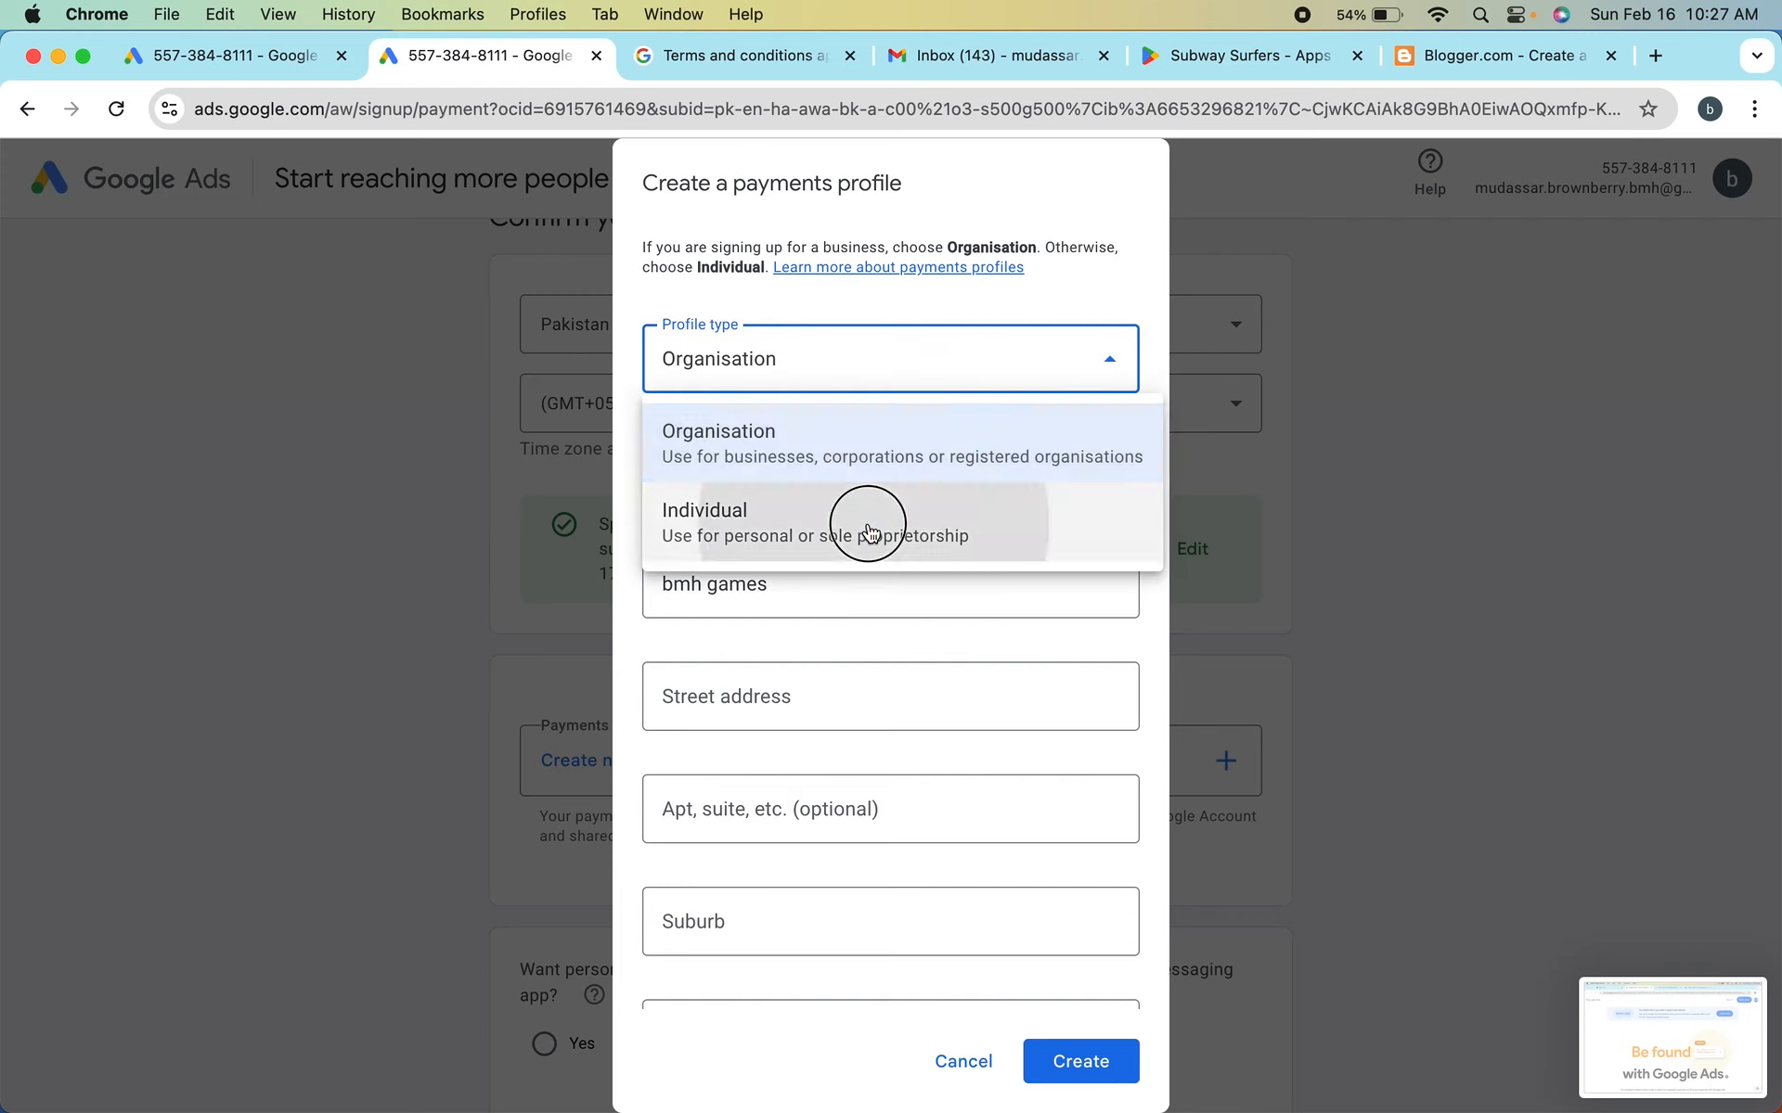
Review the available profile types for the payments profile, keeping Individual selected
left_click(924, 384)
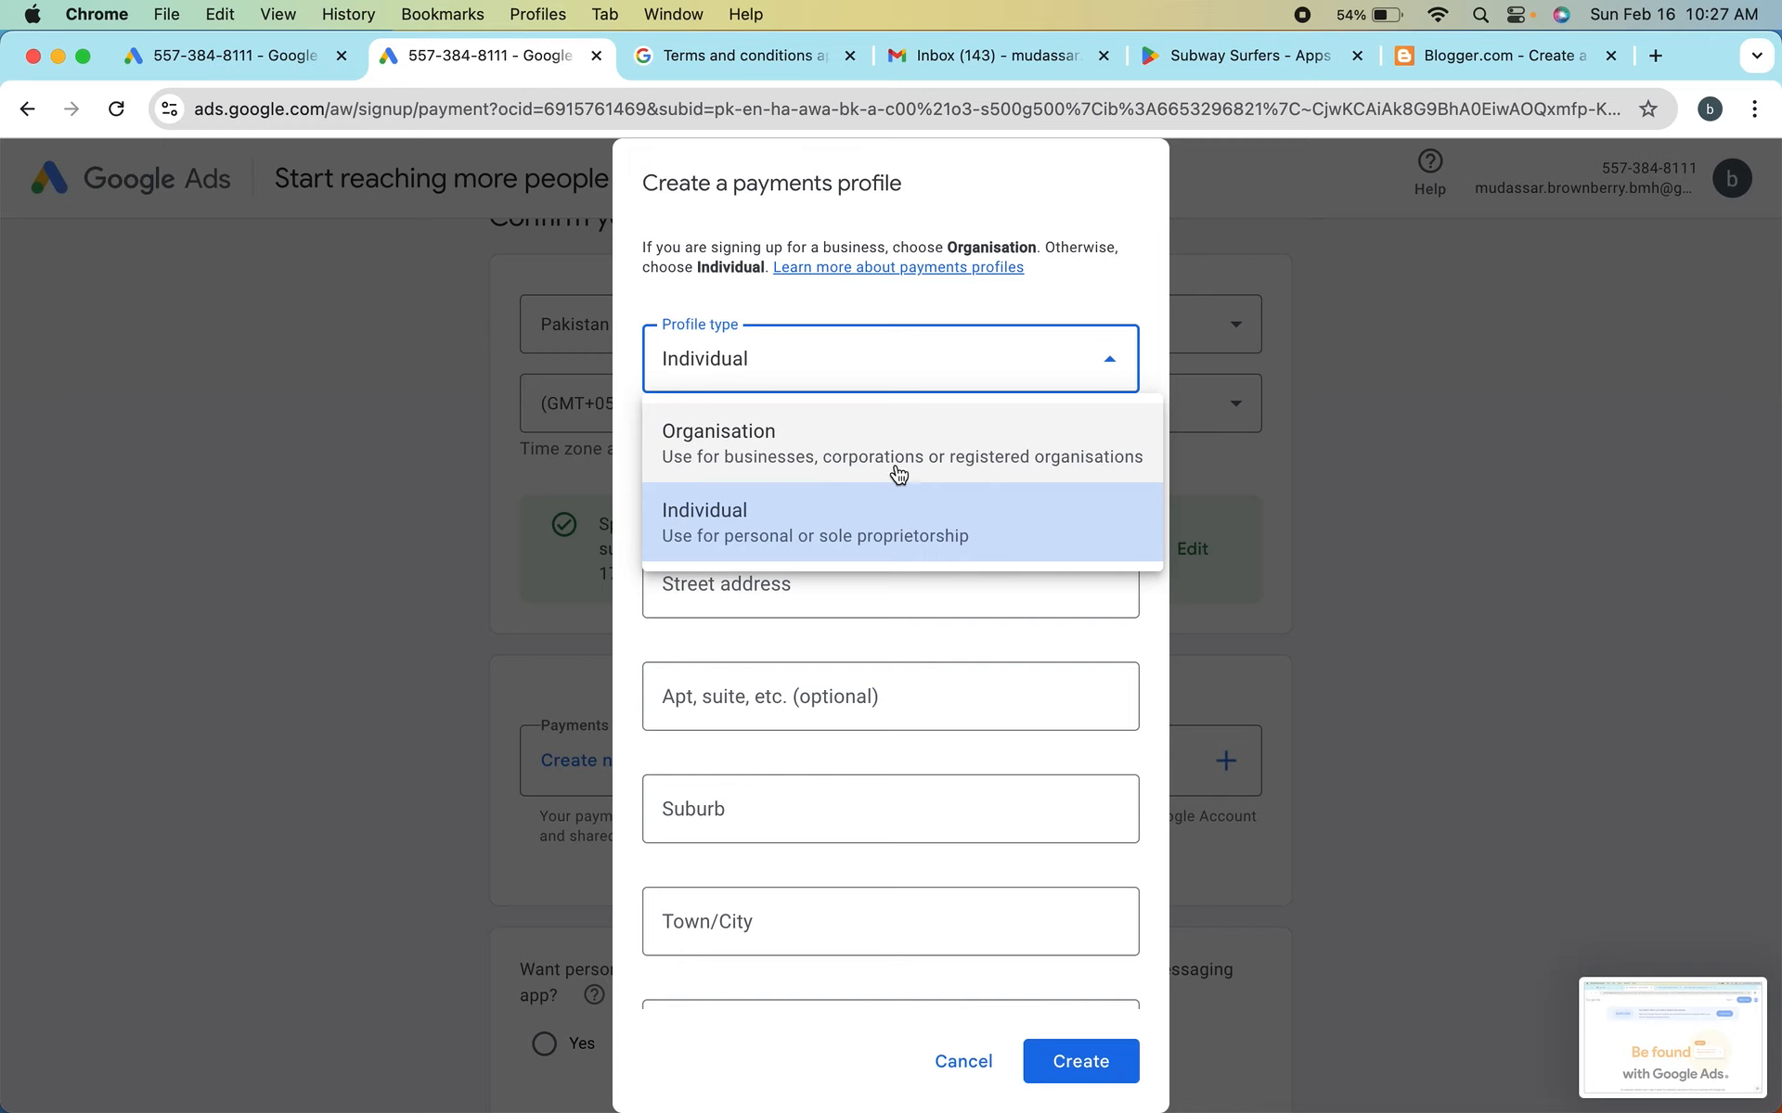
left_click(1089, 276)
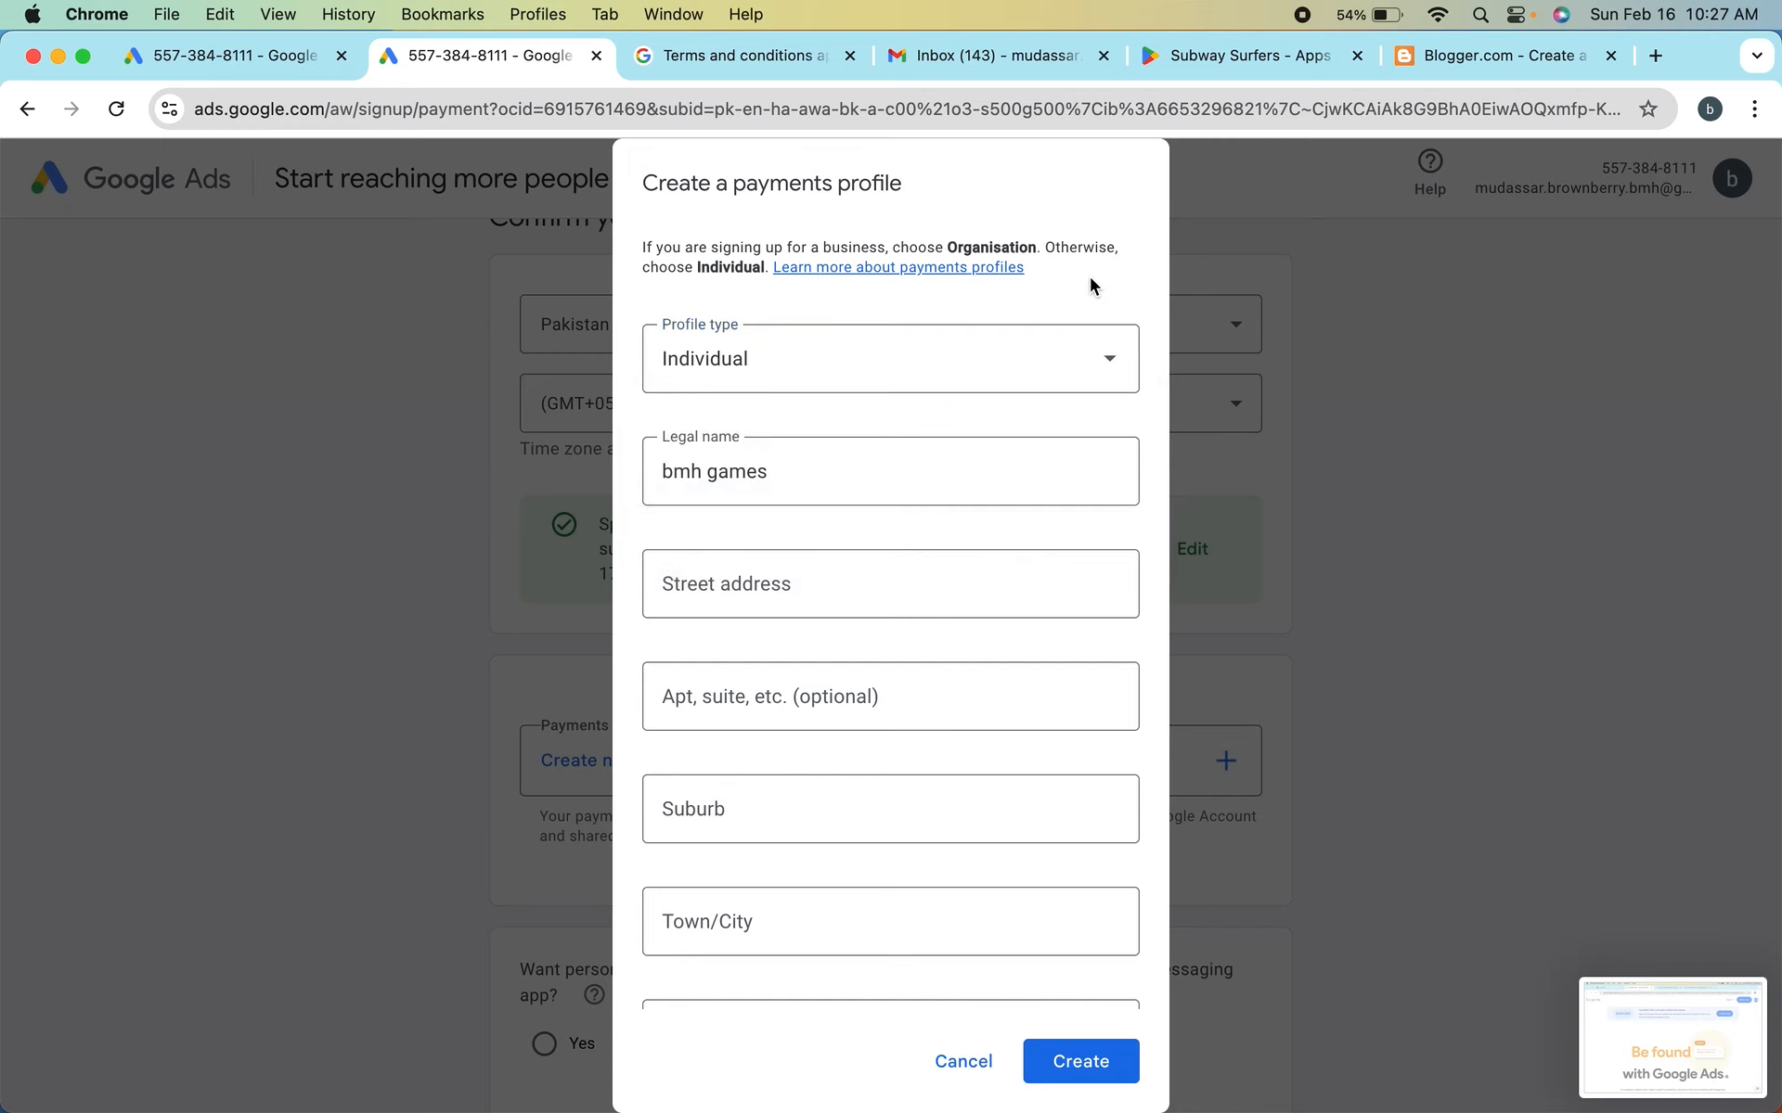
left_click(835, 364)
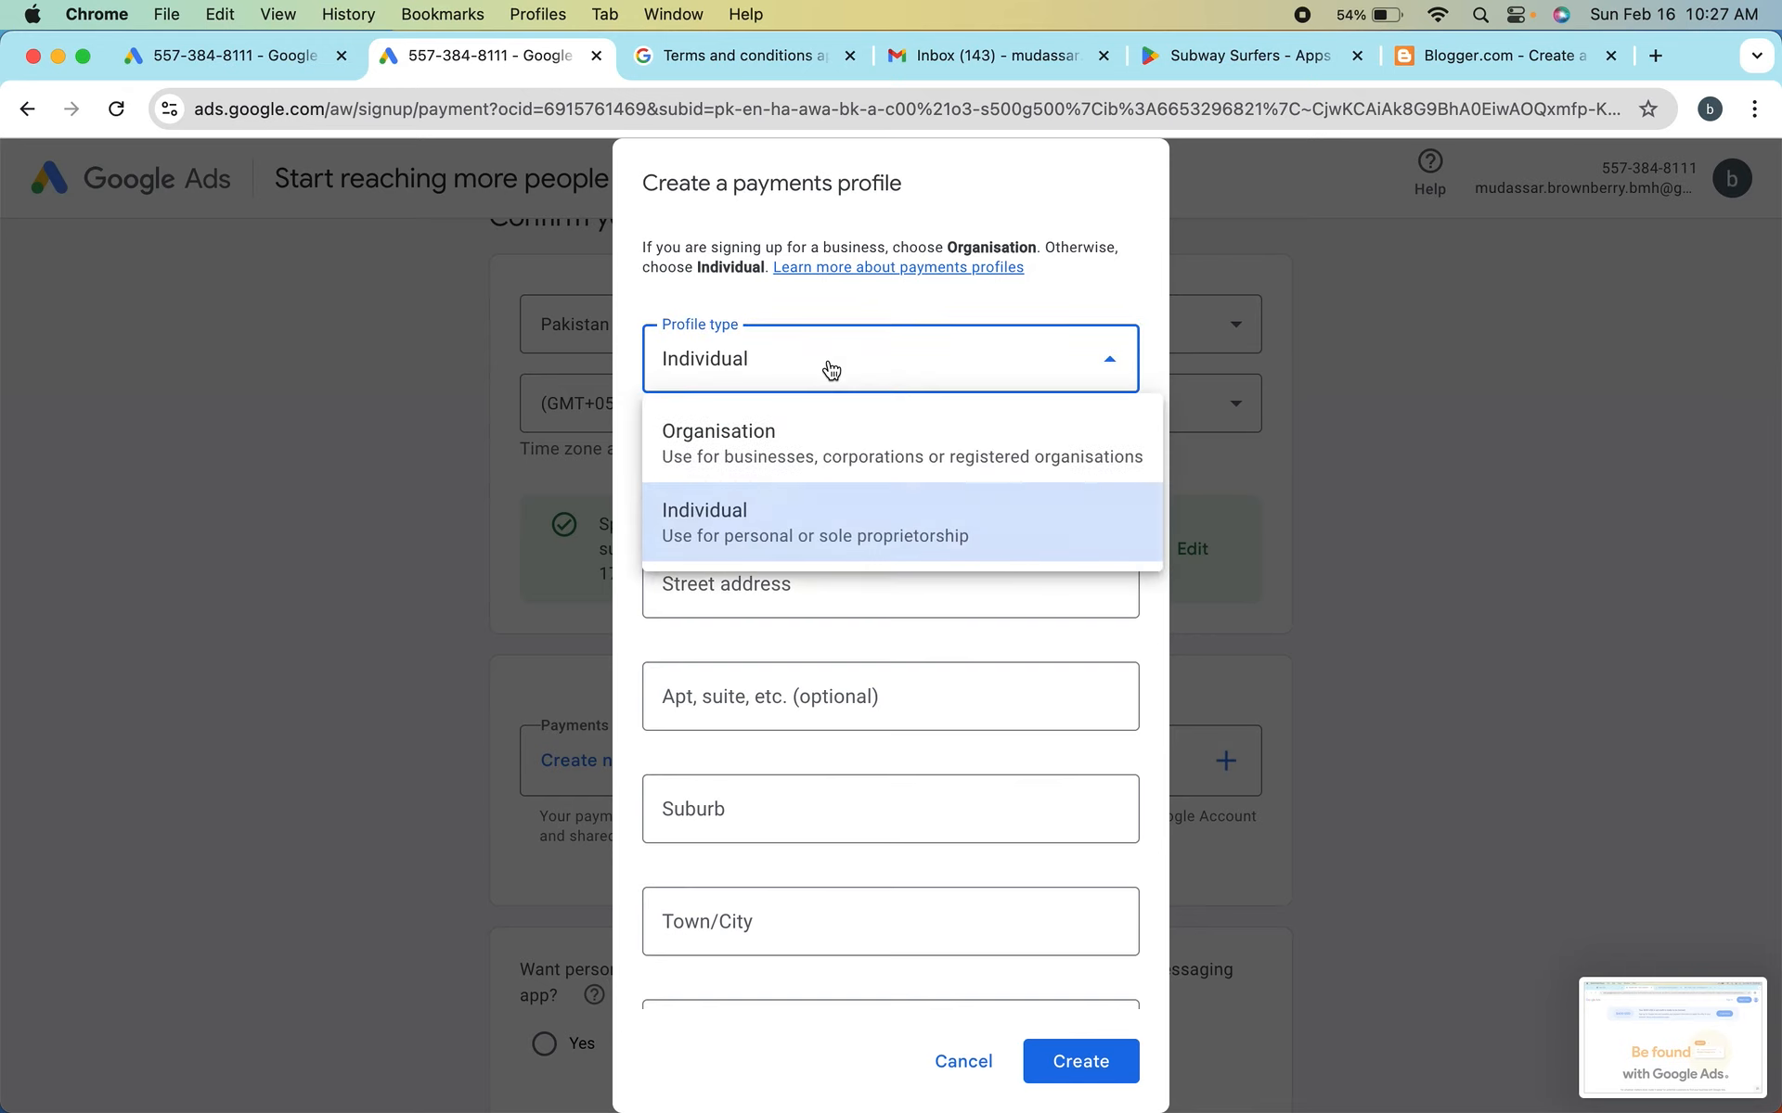
left_click(729, 538)
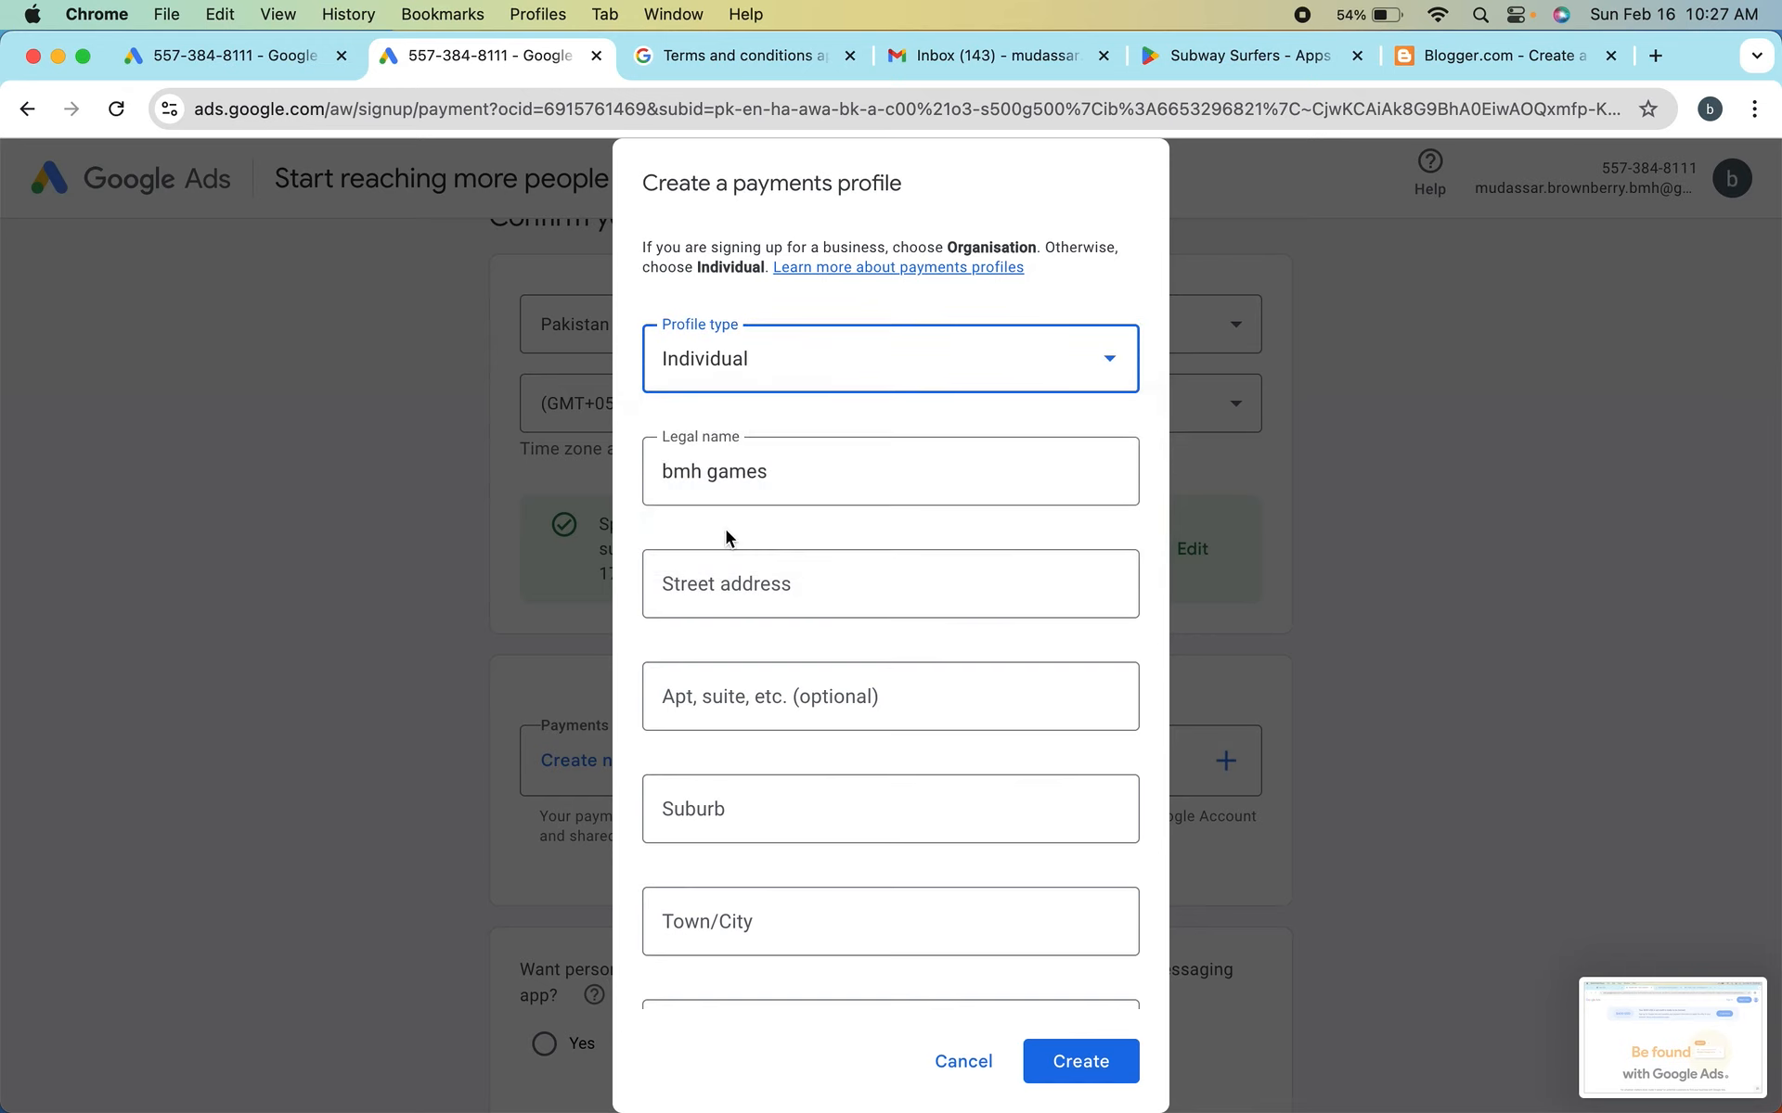
Replace the prefilled legal name in the payments profile with the account holder's full name
double_click(755, 475)
triple_click(755, 476)
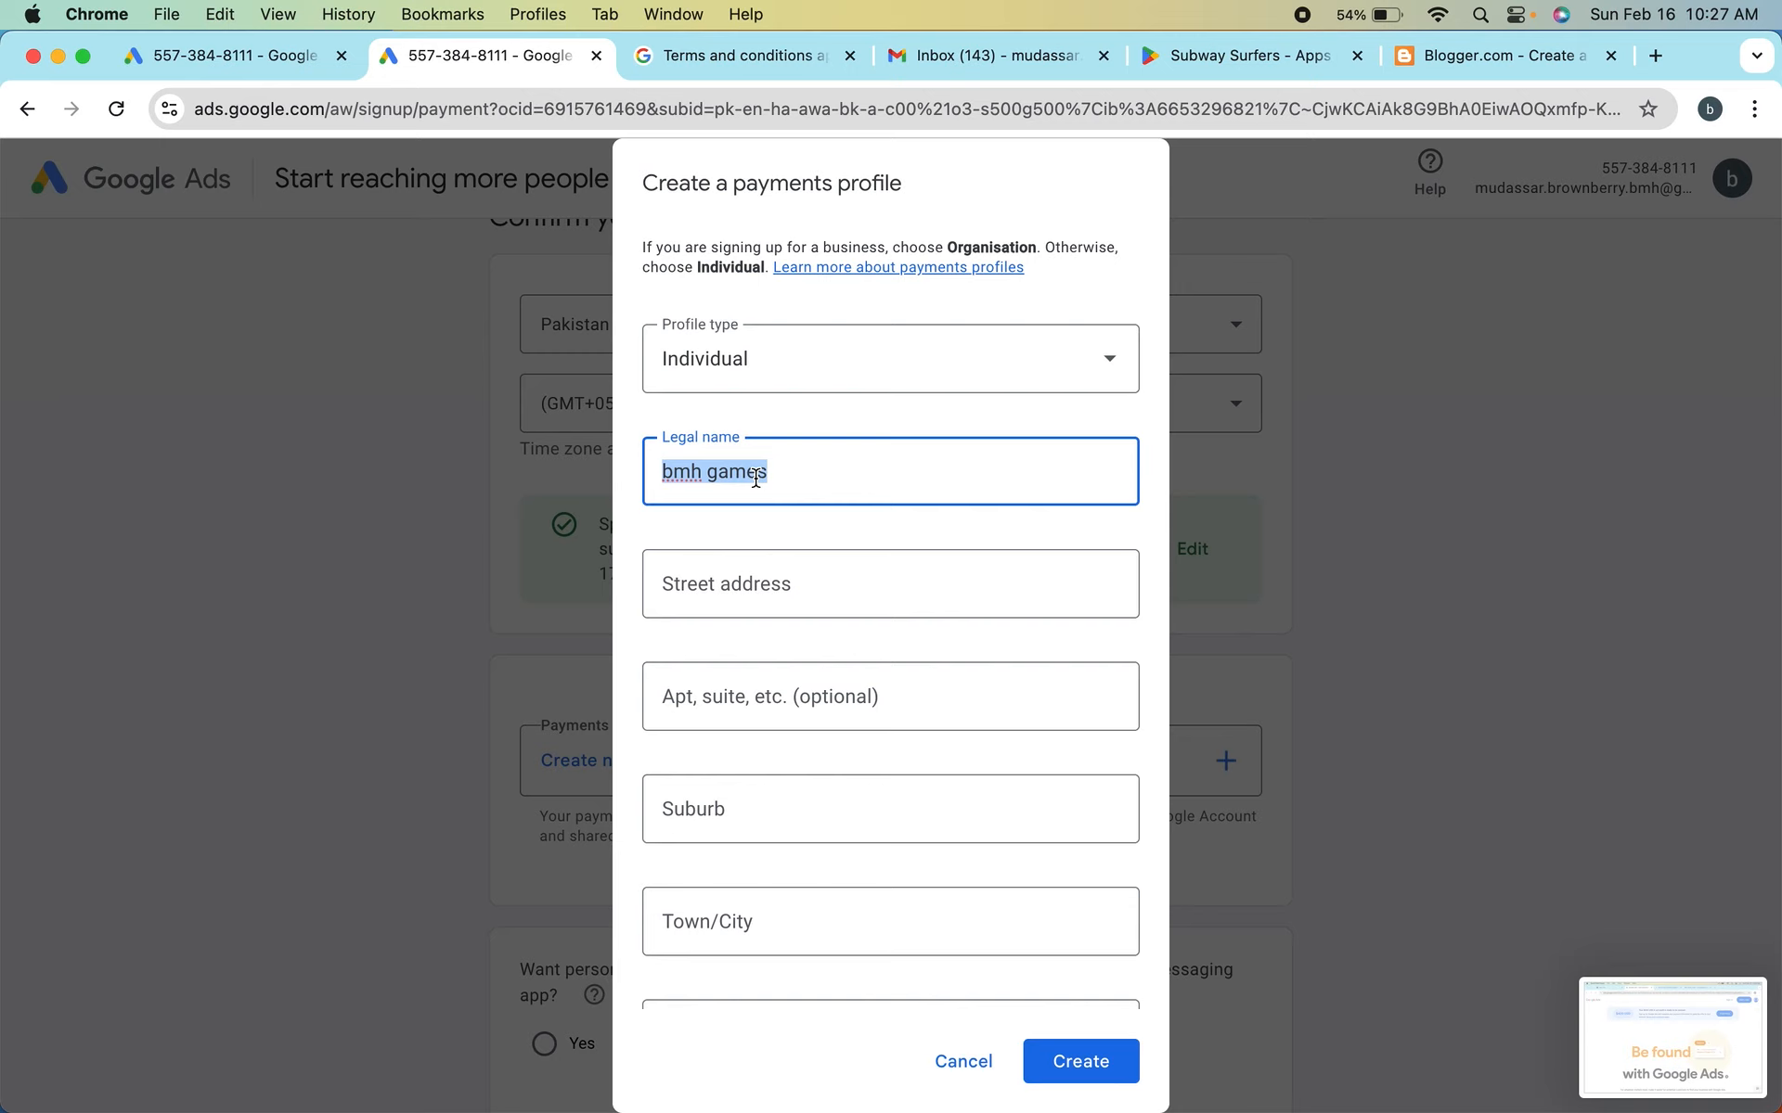
key("BackSpace")
Fill in the street address and the optional apartment or suite line of the payments profile with placeholder text
left_click(696, 581)
type("jwshjhshdjsd")
left_click(709, 706)
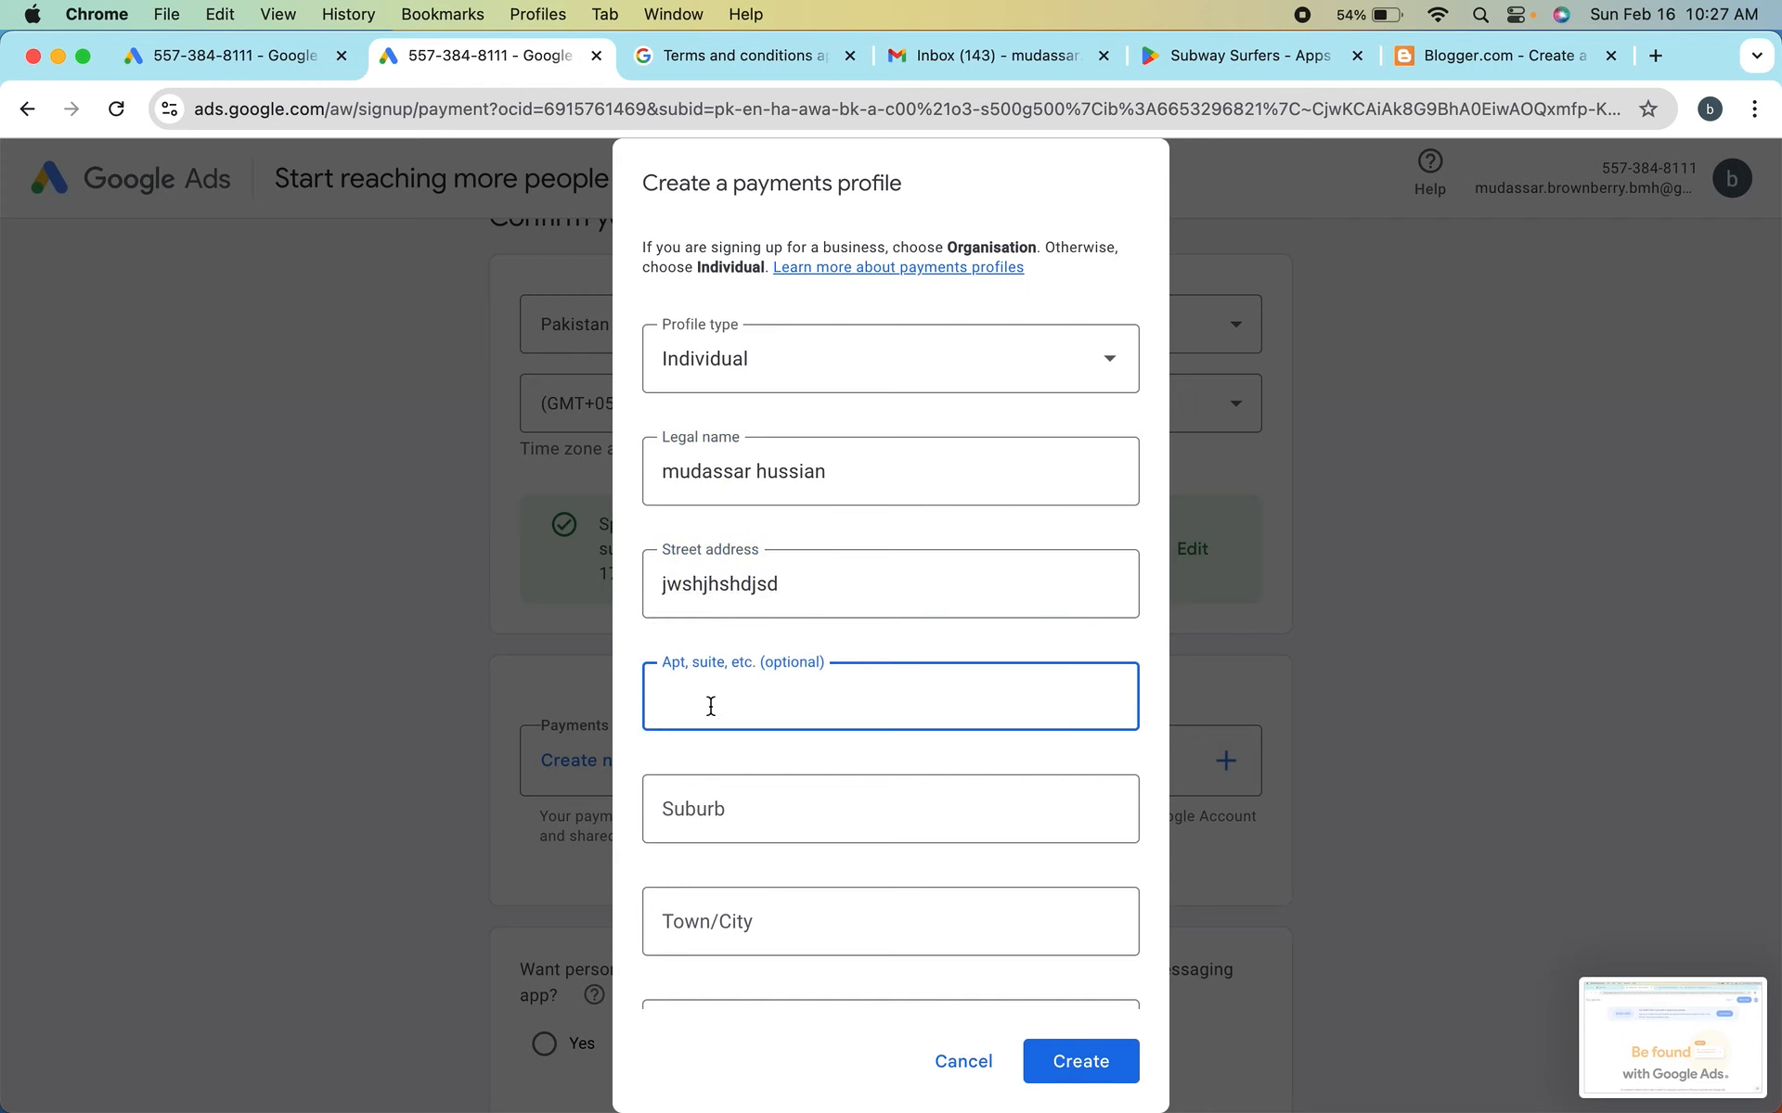
left_click(839, 592)
left_click(698, 708)
type("hshhkshcw")
Fill in the payments profile's suburb with placeholder text and enter the account holder's town/city and postcode
left_click(804, 827)
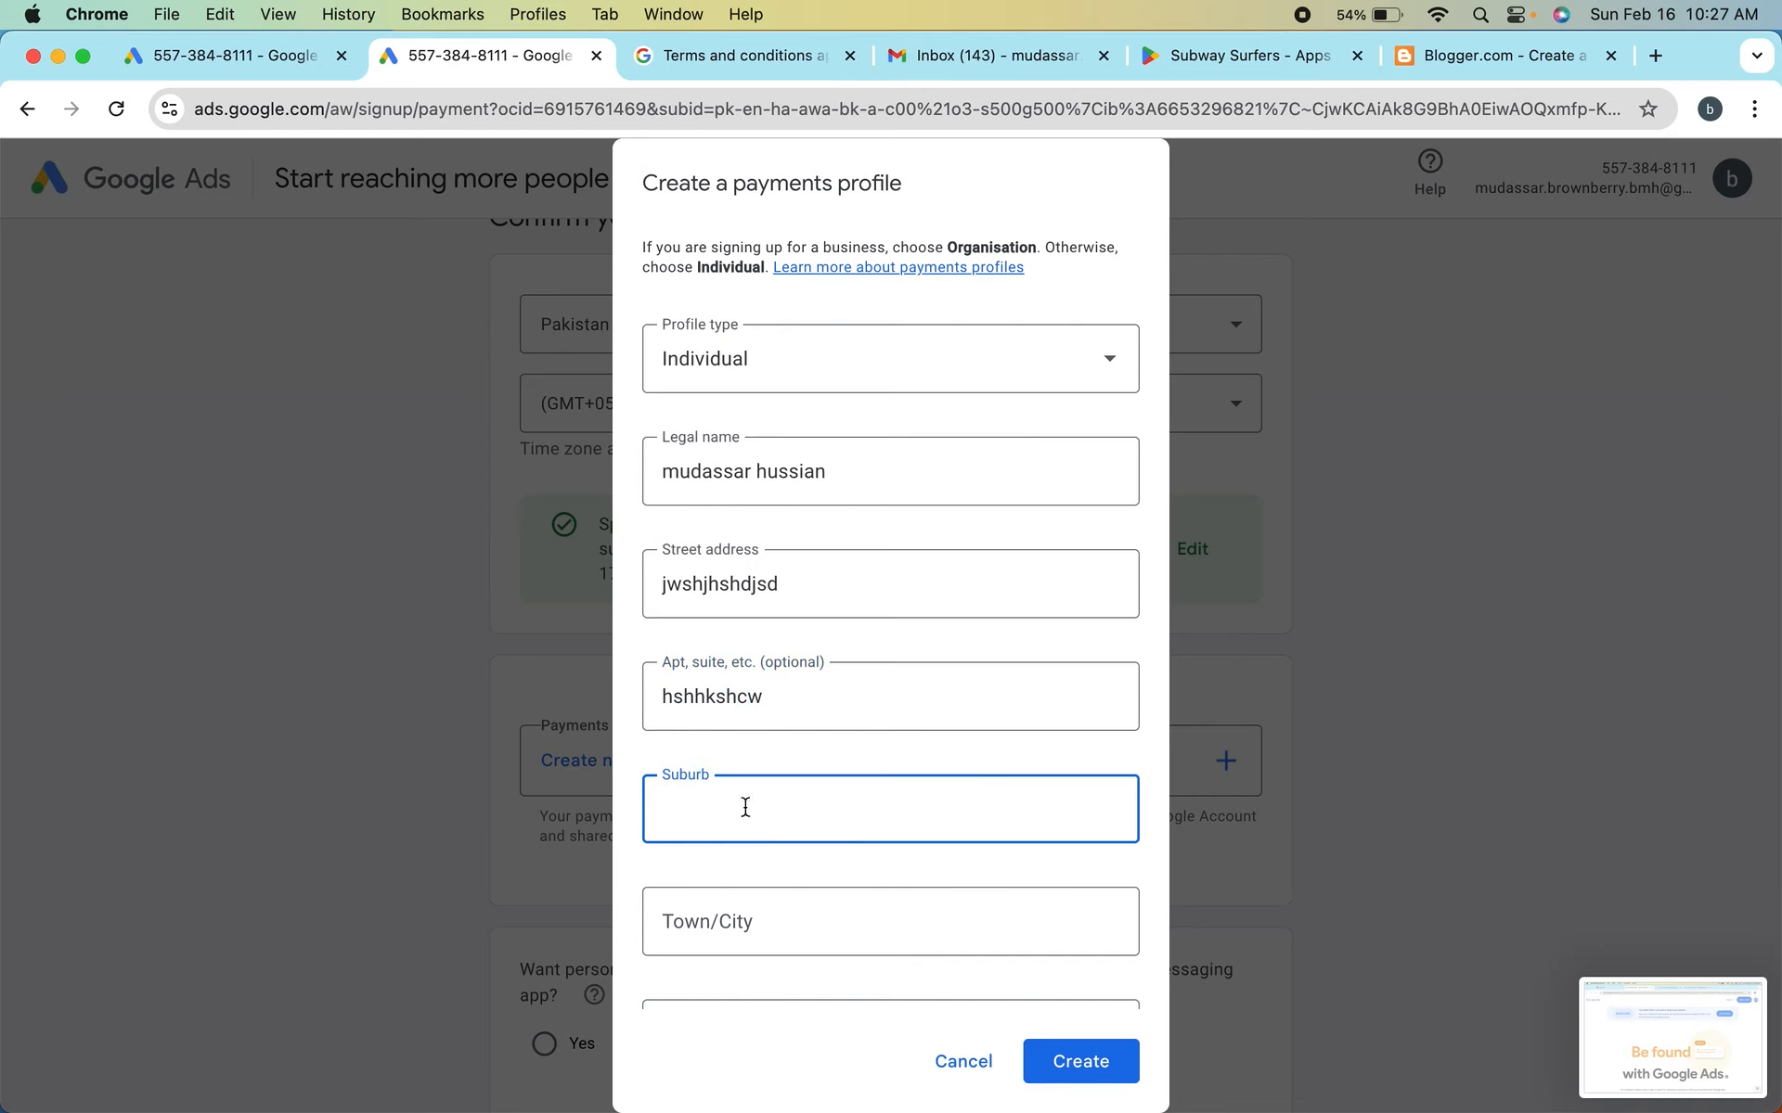
scroll(745, 808, "down", 2)
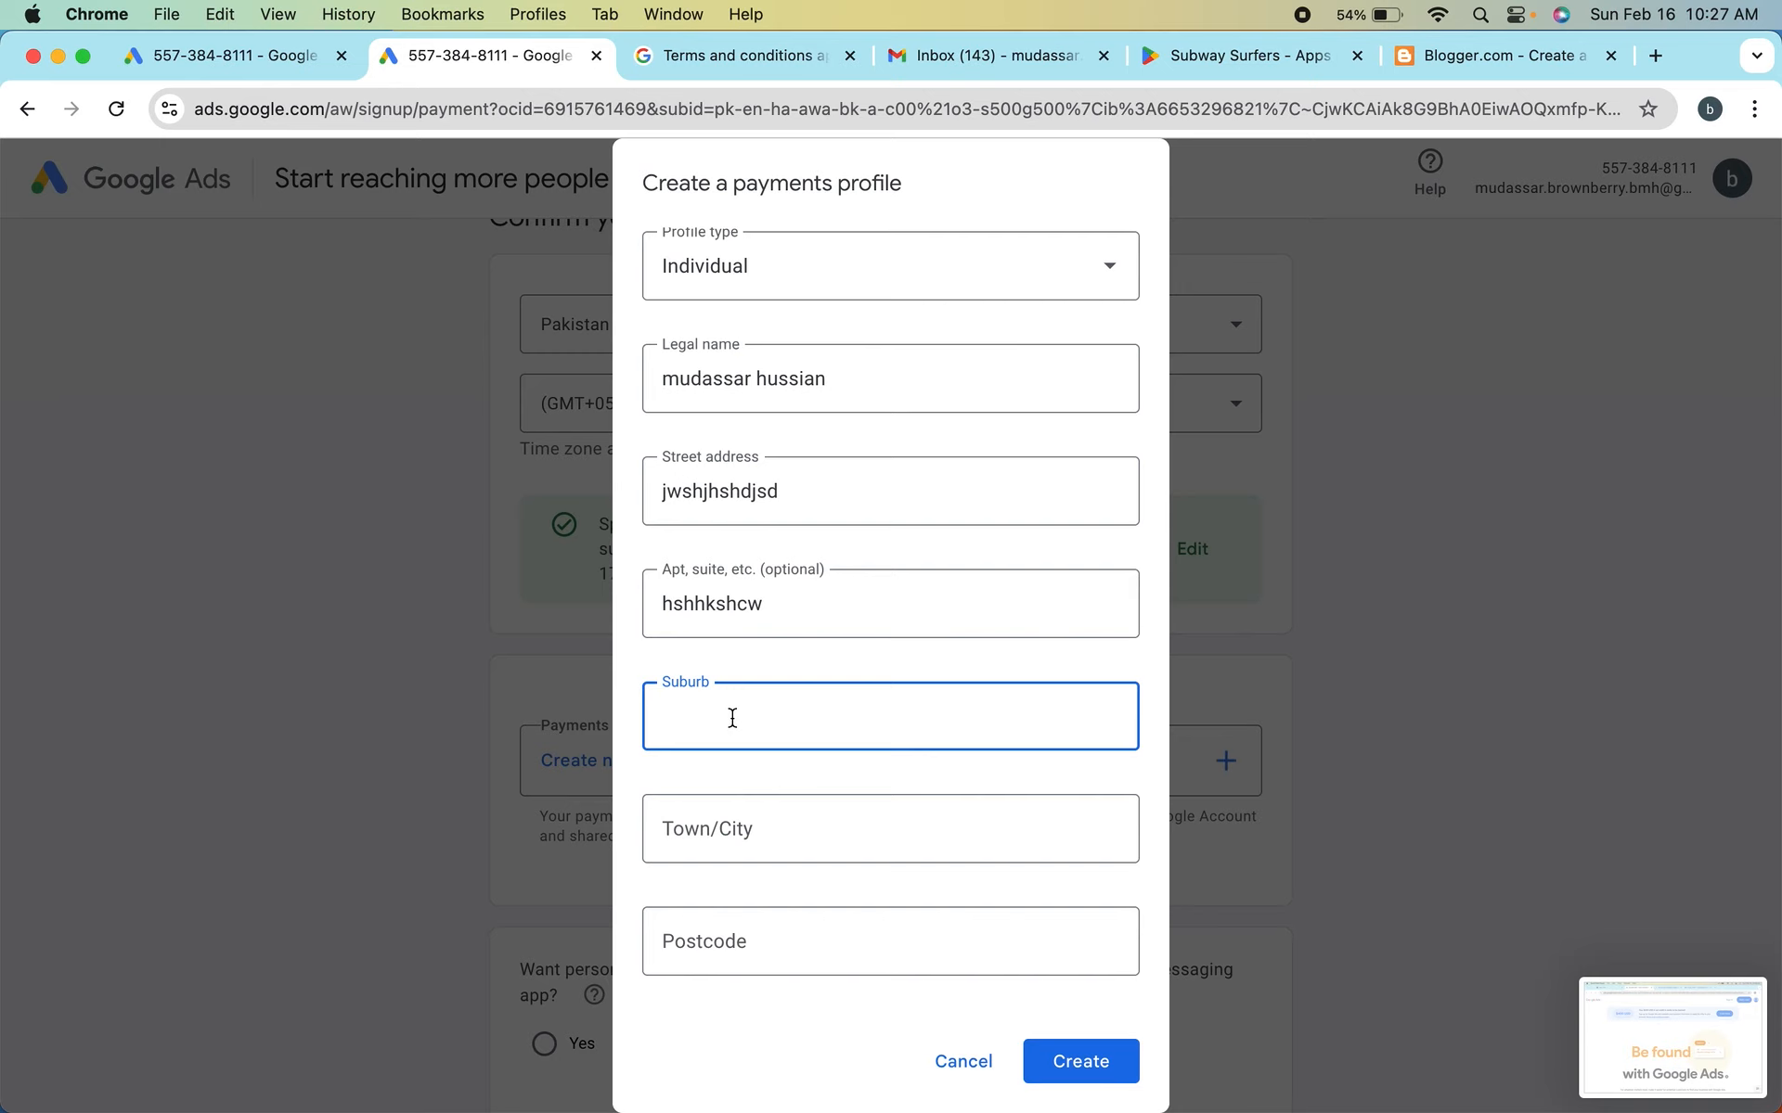
type("hsghhshgs")
left_click(703, 826)
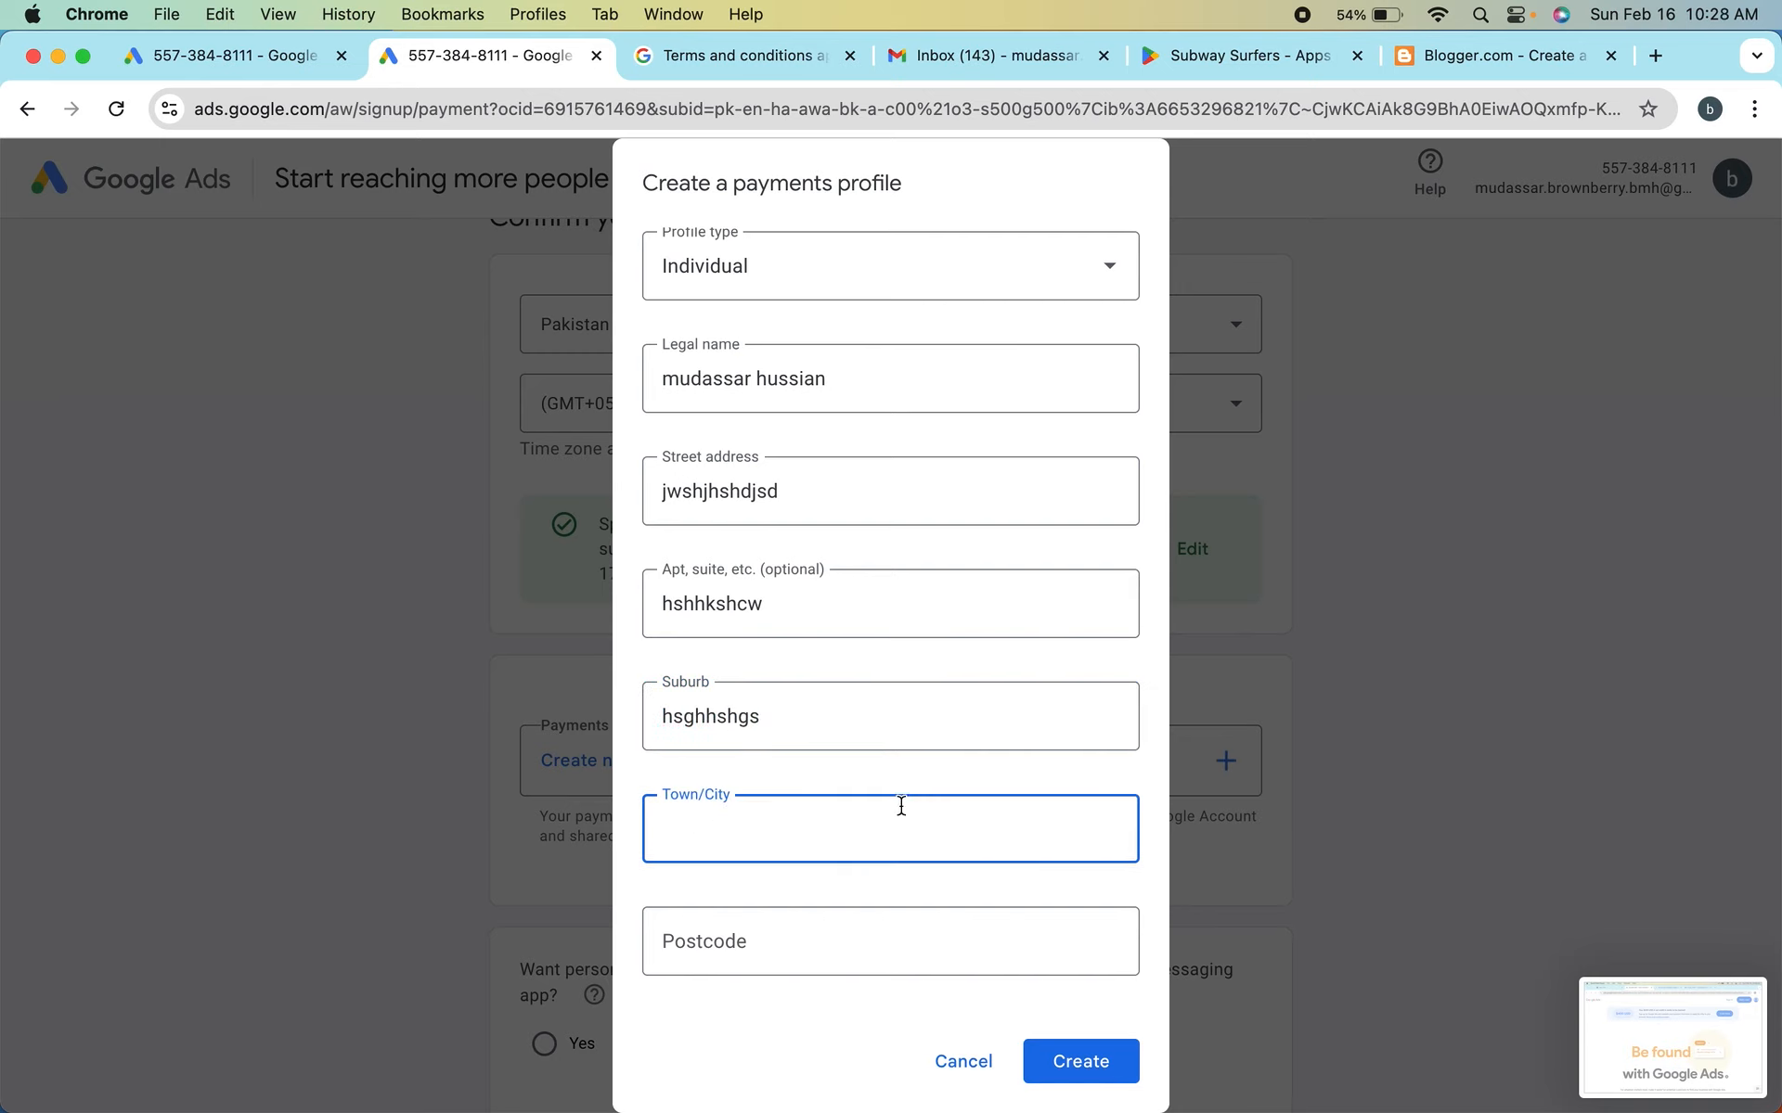
type("ha")
key("BackSpace")
key("BackSpace")
type("lahore")
left_click(766, 967)
type("54000")
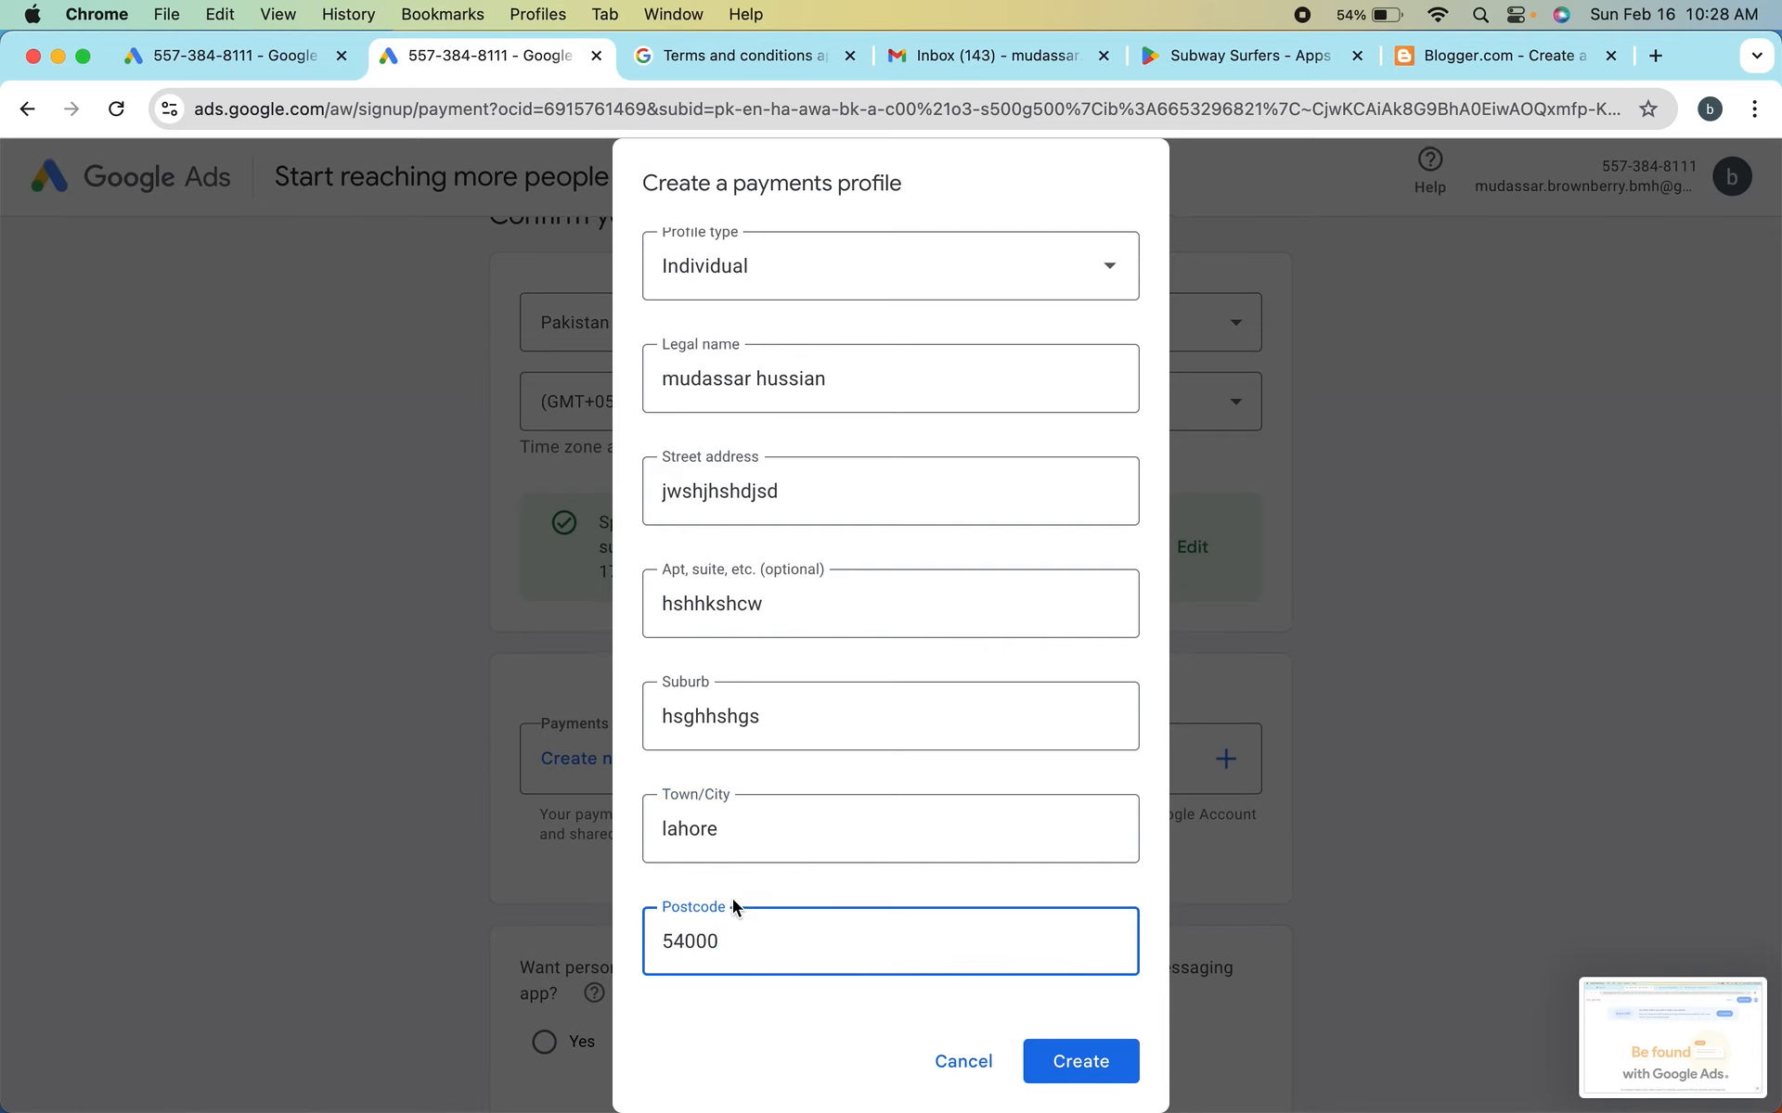
Check the completed name and address fields and create the Individual payments profile
scroll(1022, 708, "up", 2)
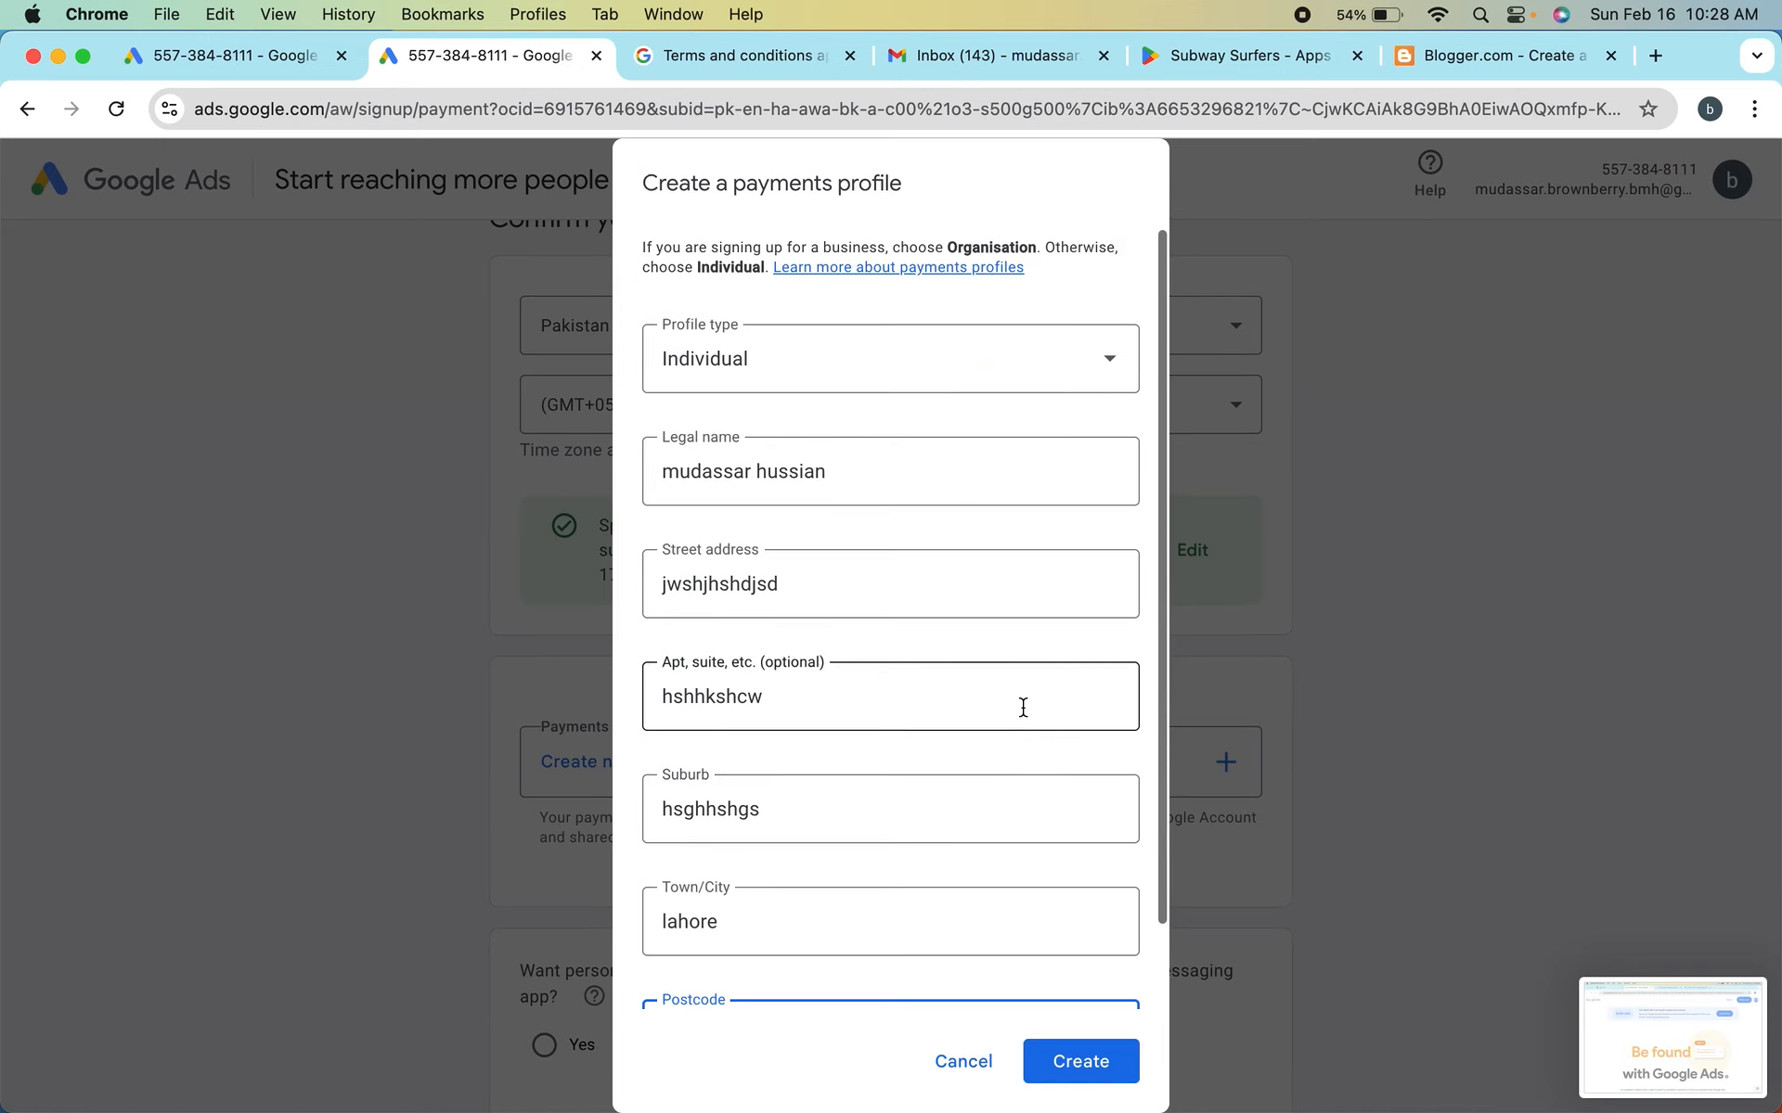
scroll(1023, 707, "down", 2)
scroll(1022, 707, "up", 2)
scroll(1023, 707, "down", 2)
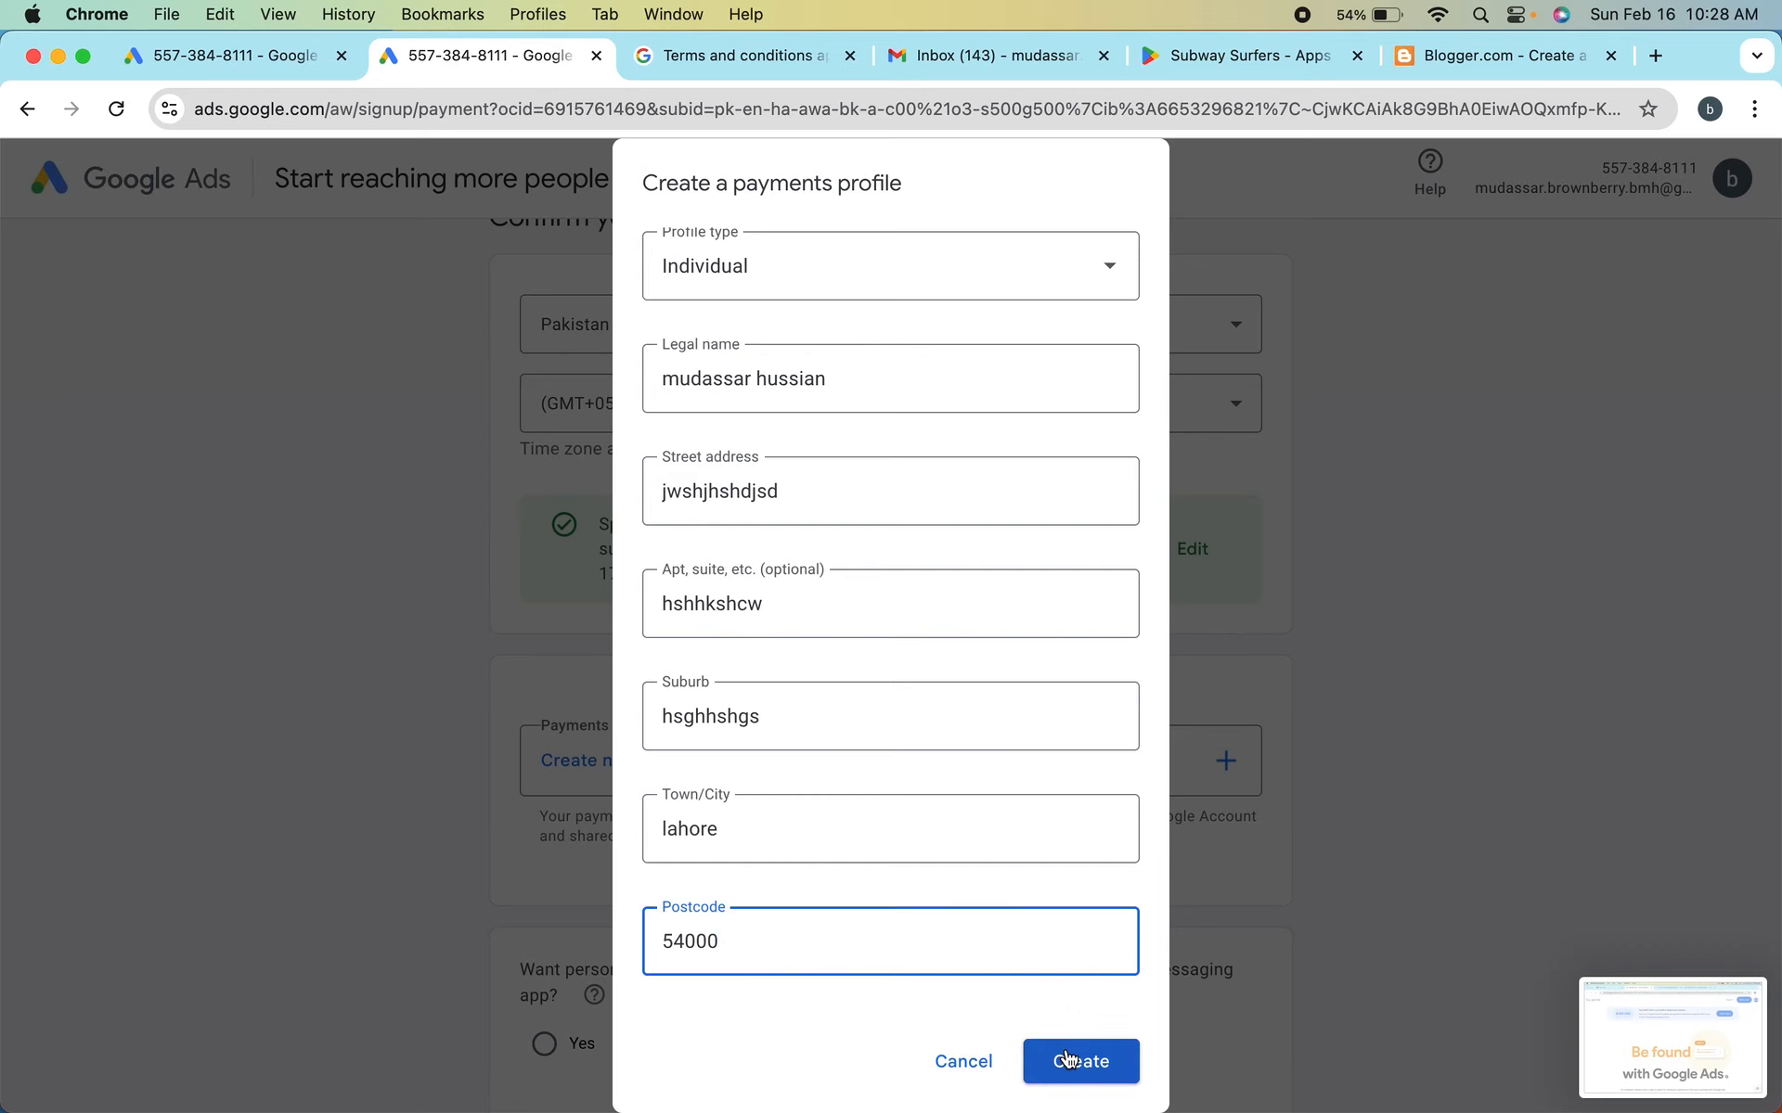
scroll(1030, 796, "up", 2)
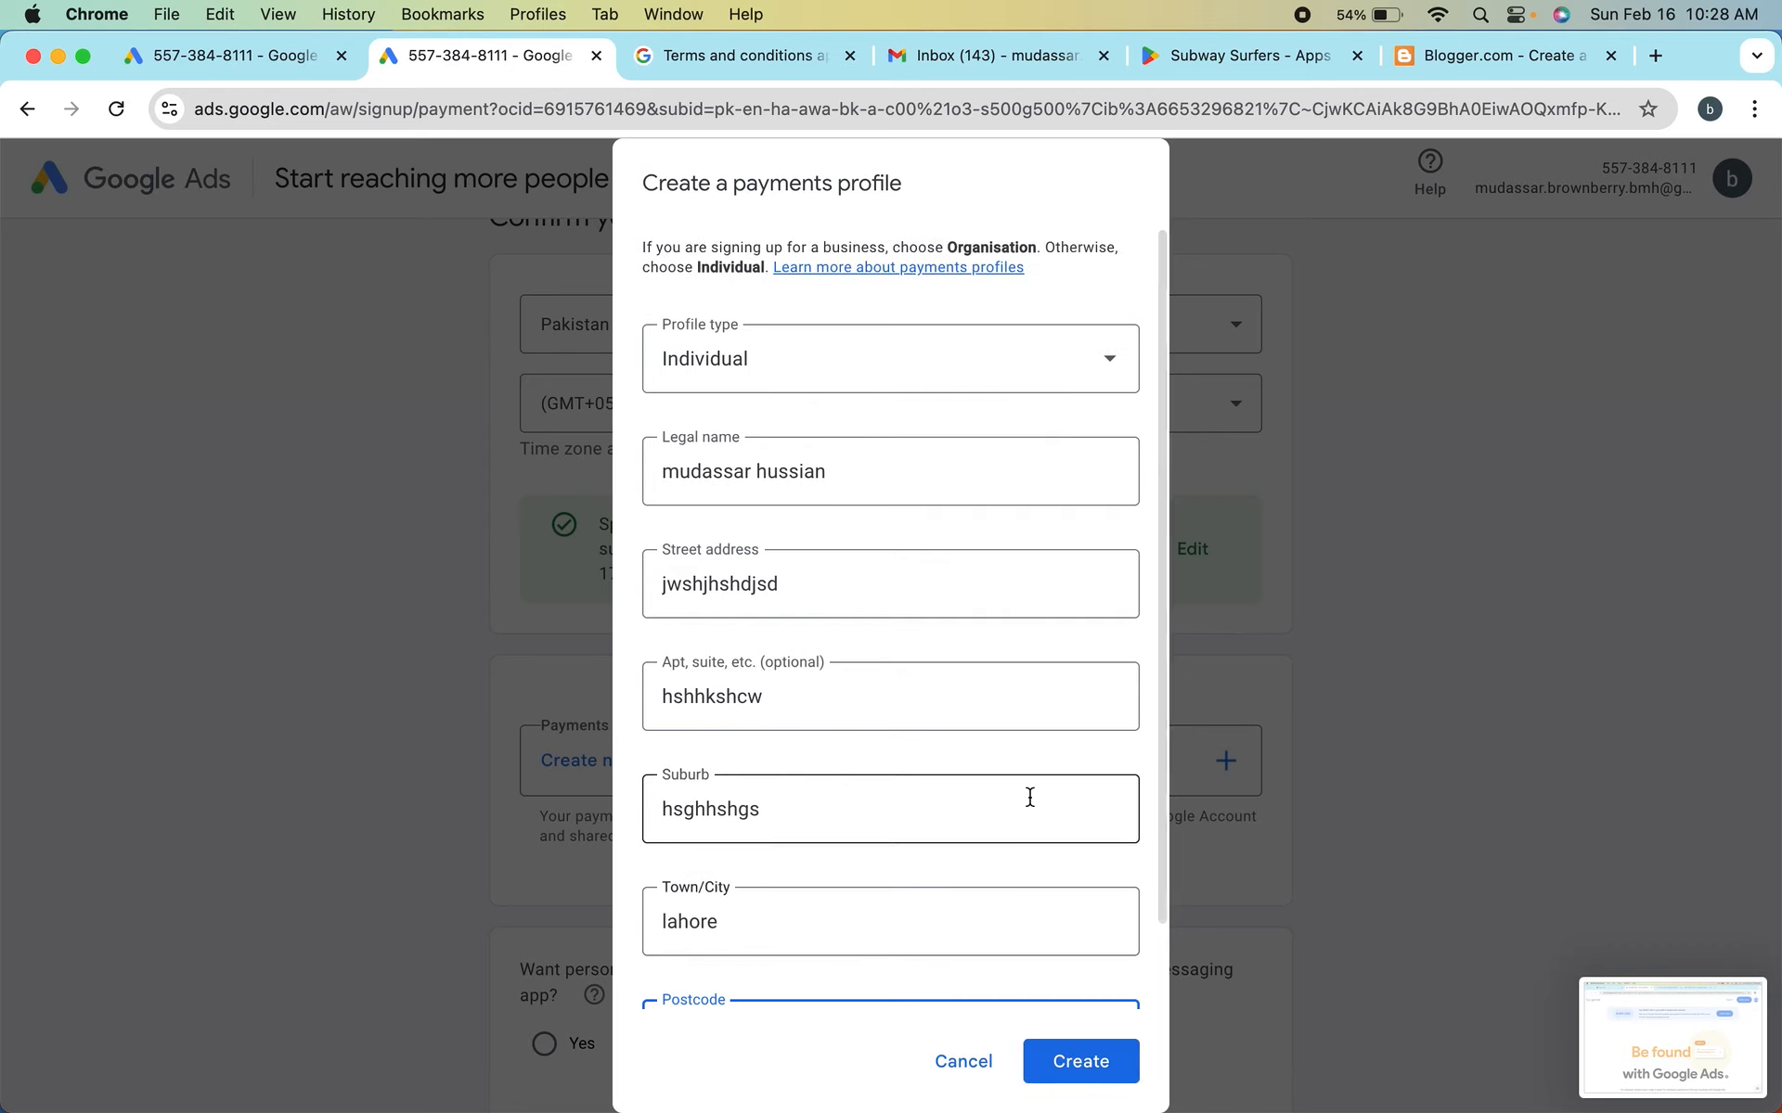
scroll(1030, 796, "down", 2)
left_click(1067, 1061)
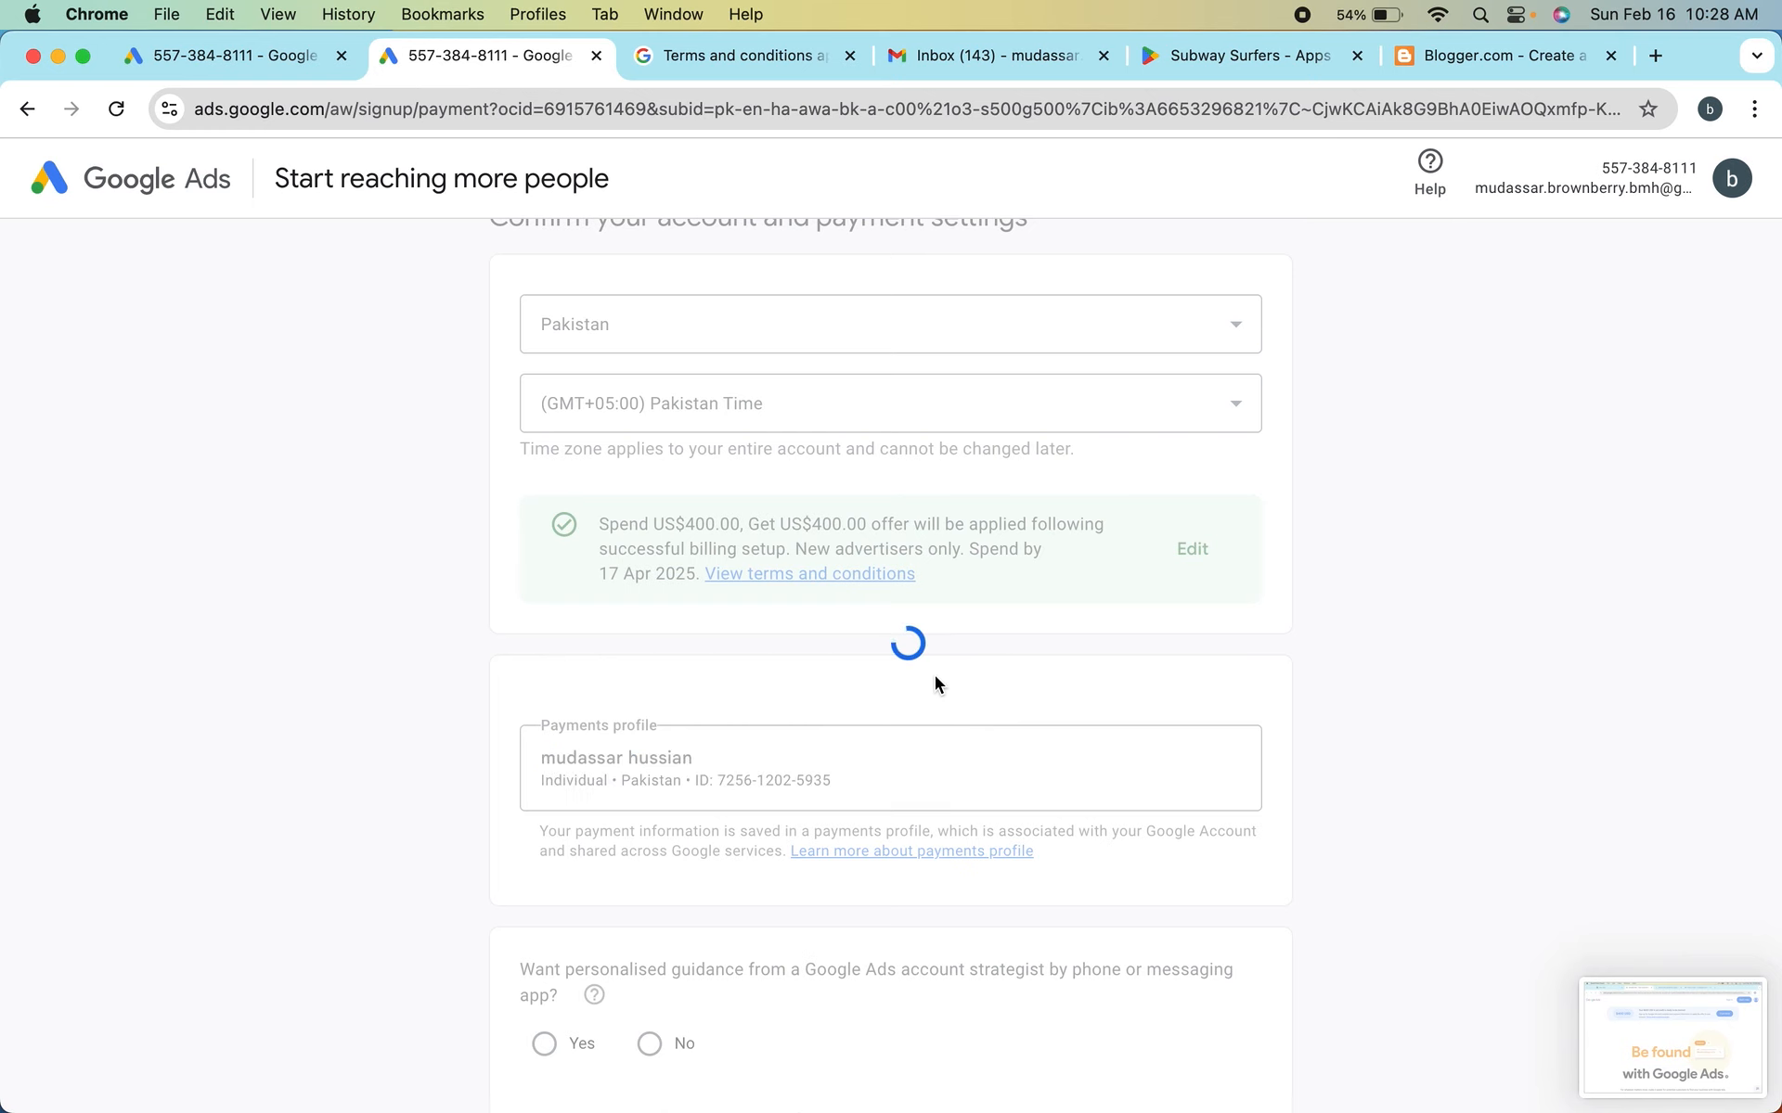
Examine the fields for adding a credit or debit card as payment method, and exit without saving a card
scroll(934, 676, "down", 2)
scroll(933, 683, "down", 2)
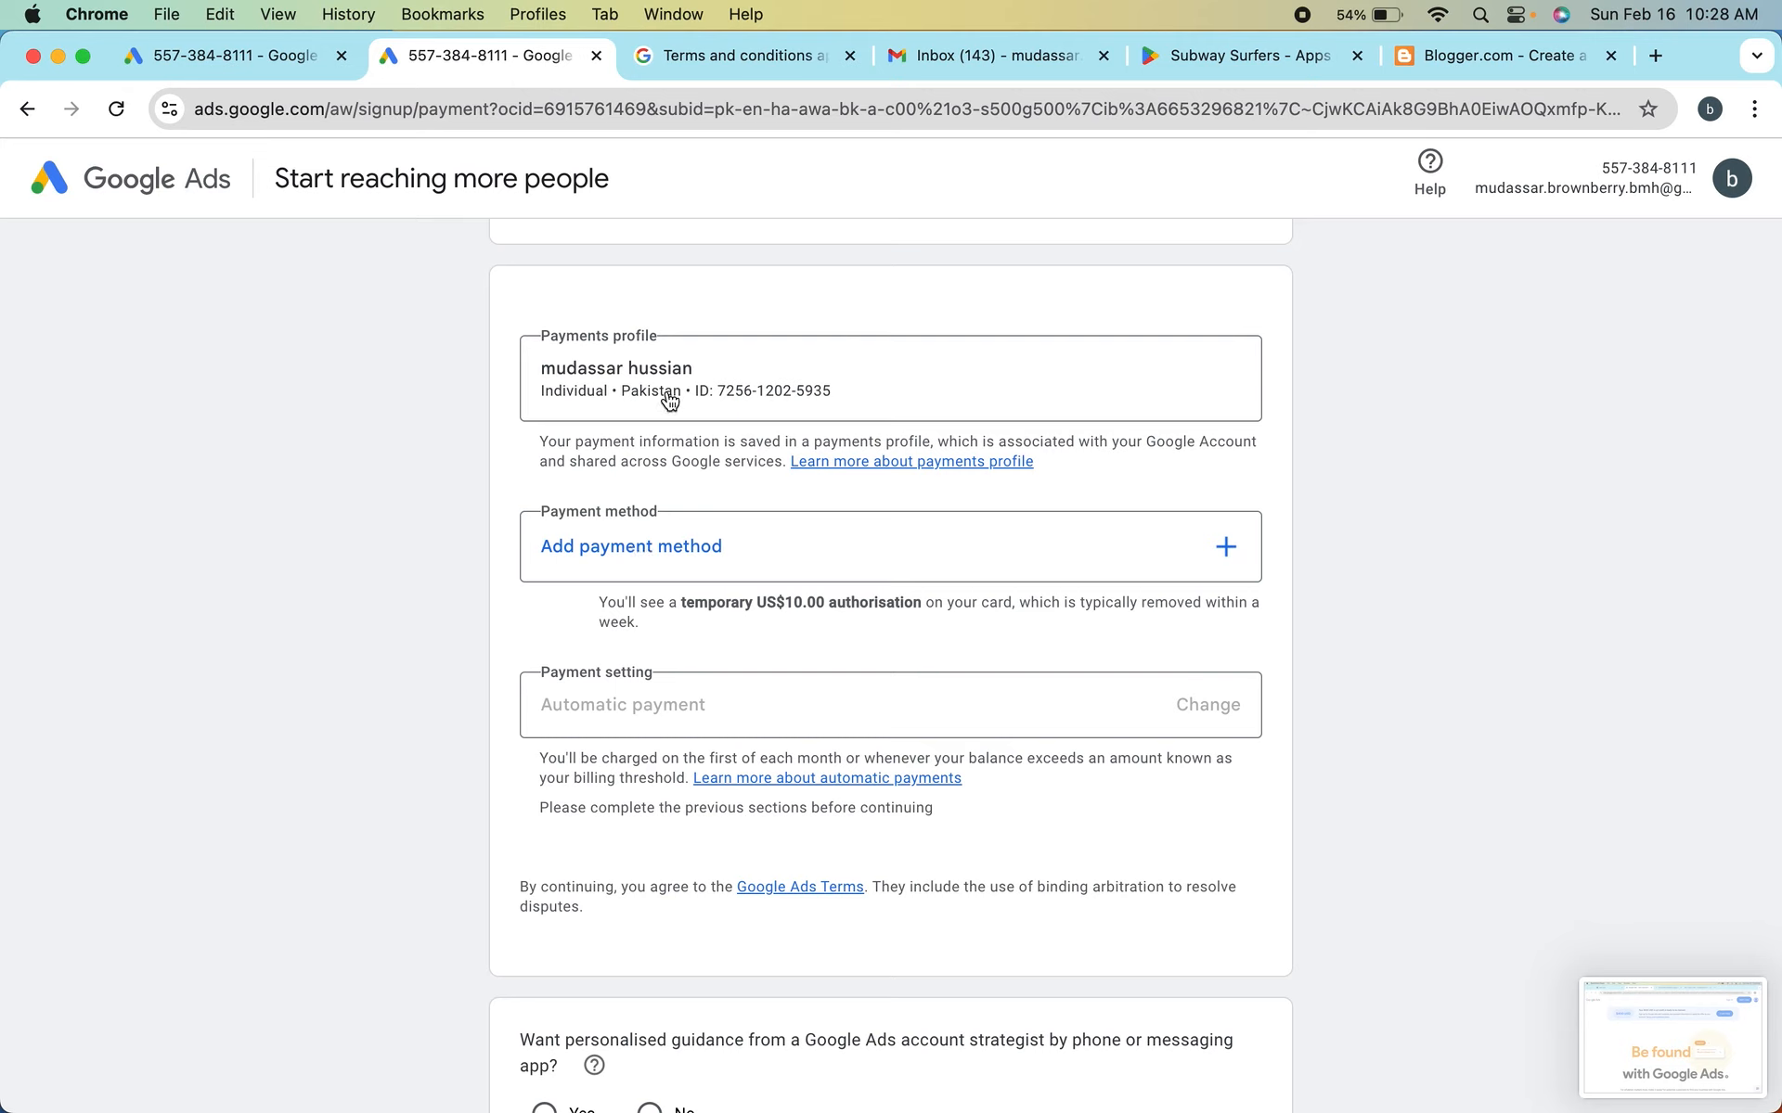
left_click(670, 552)
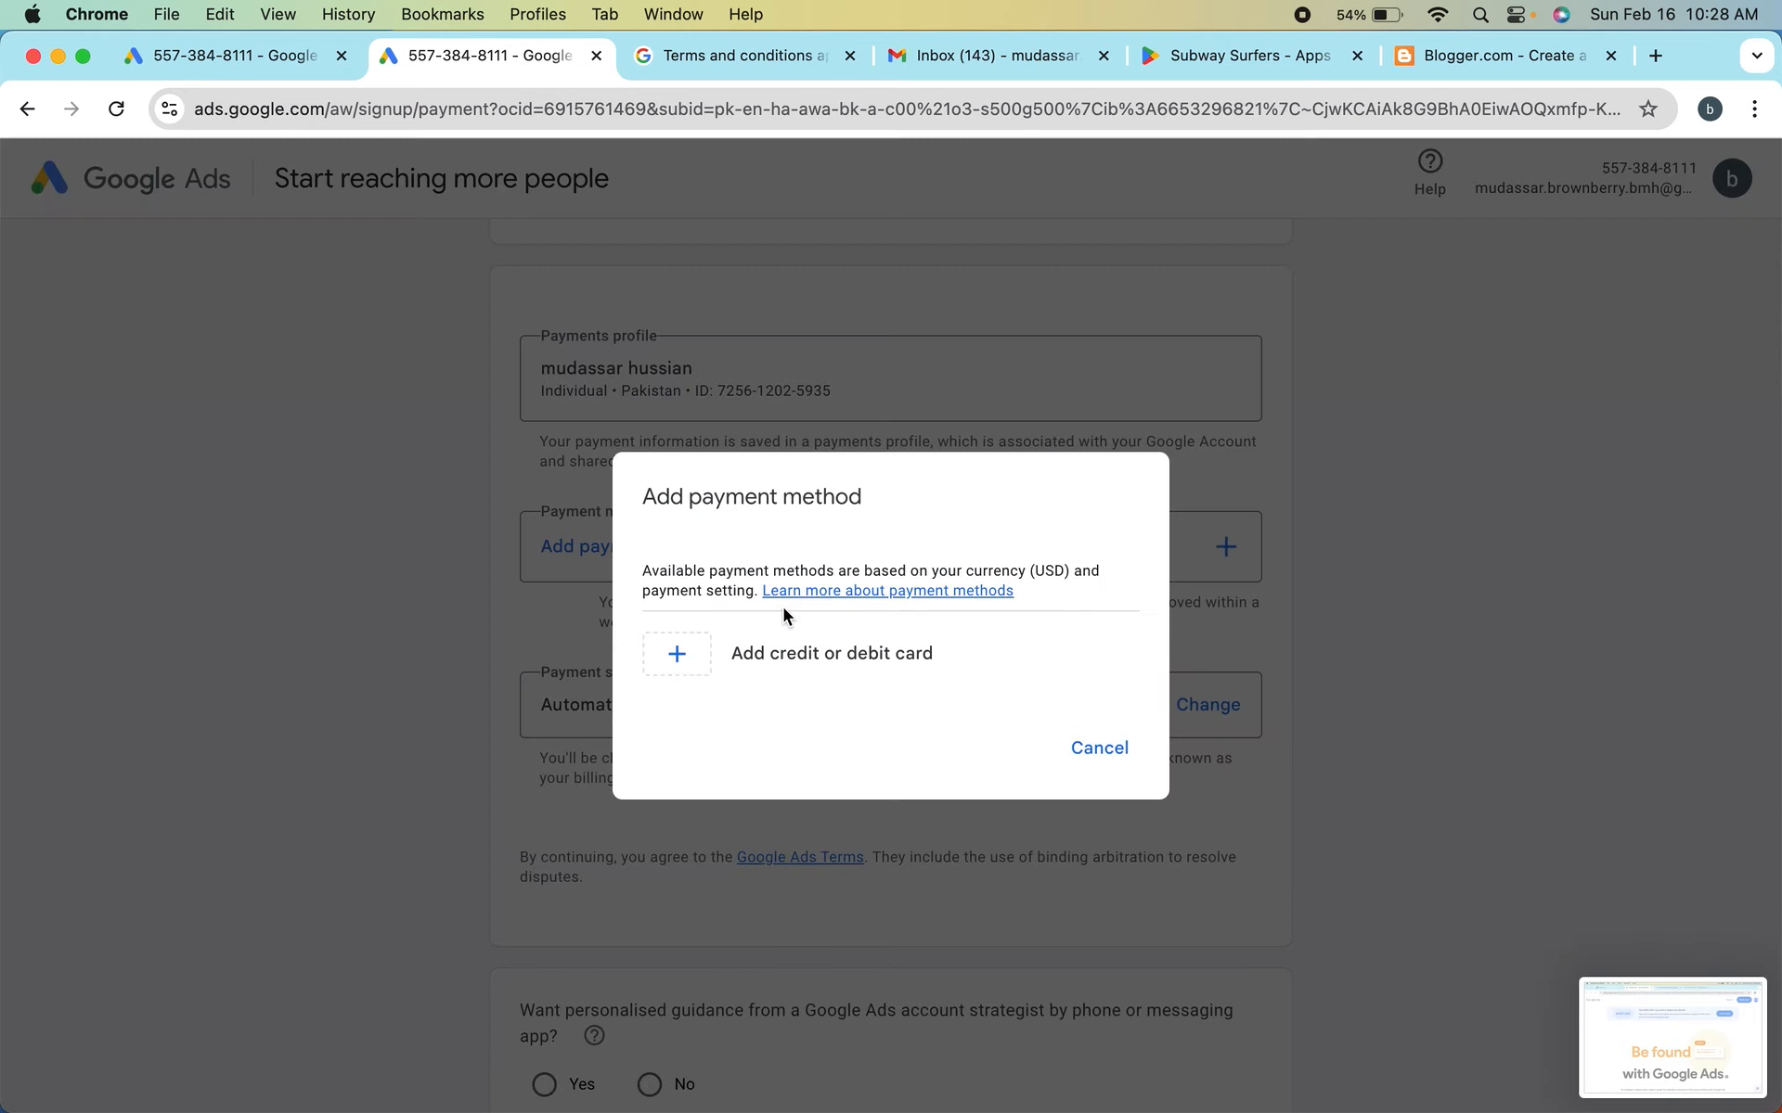
left_click(682, 657)
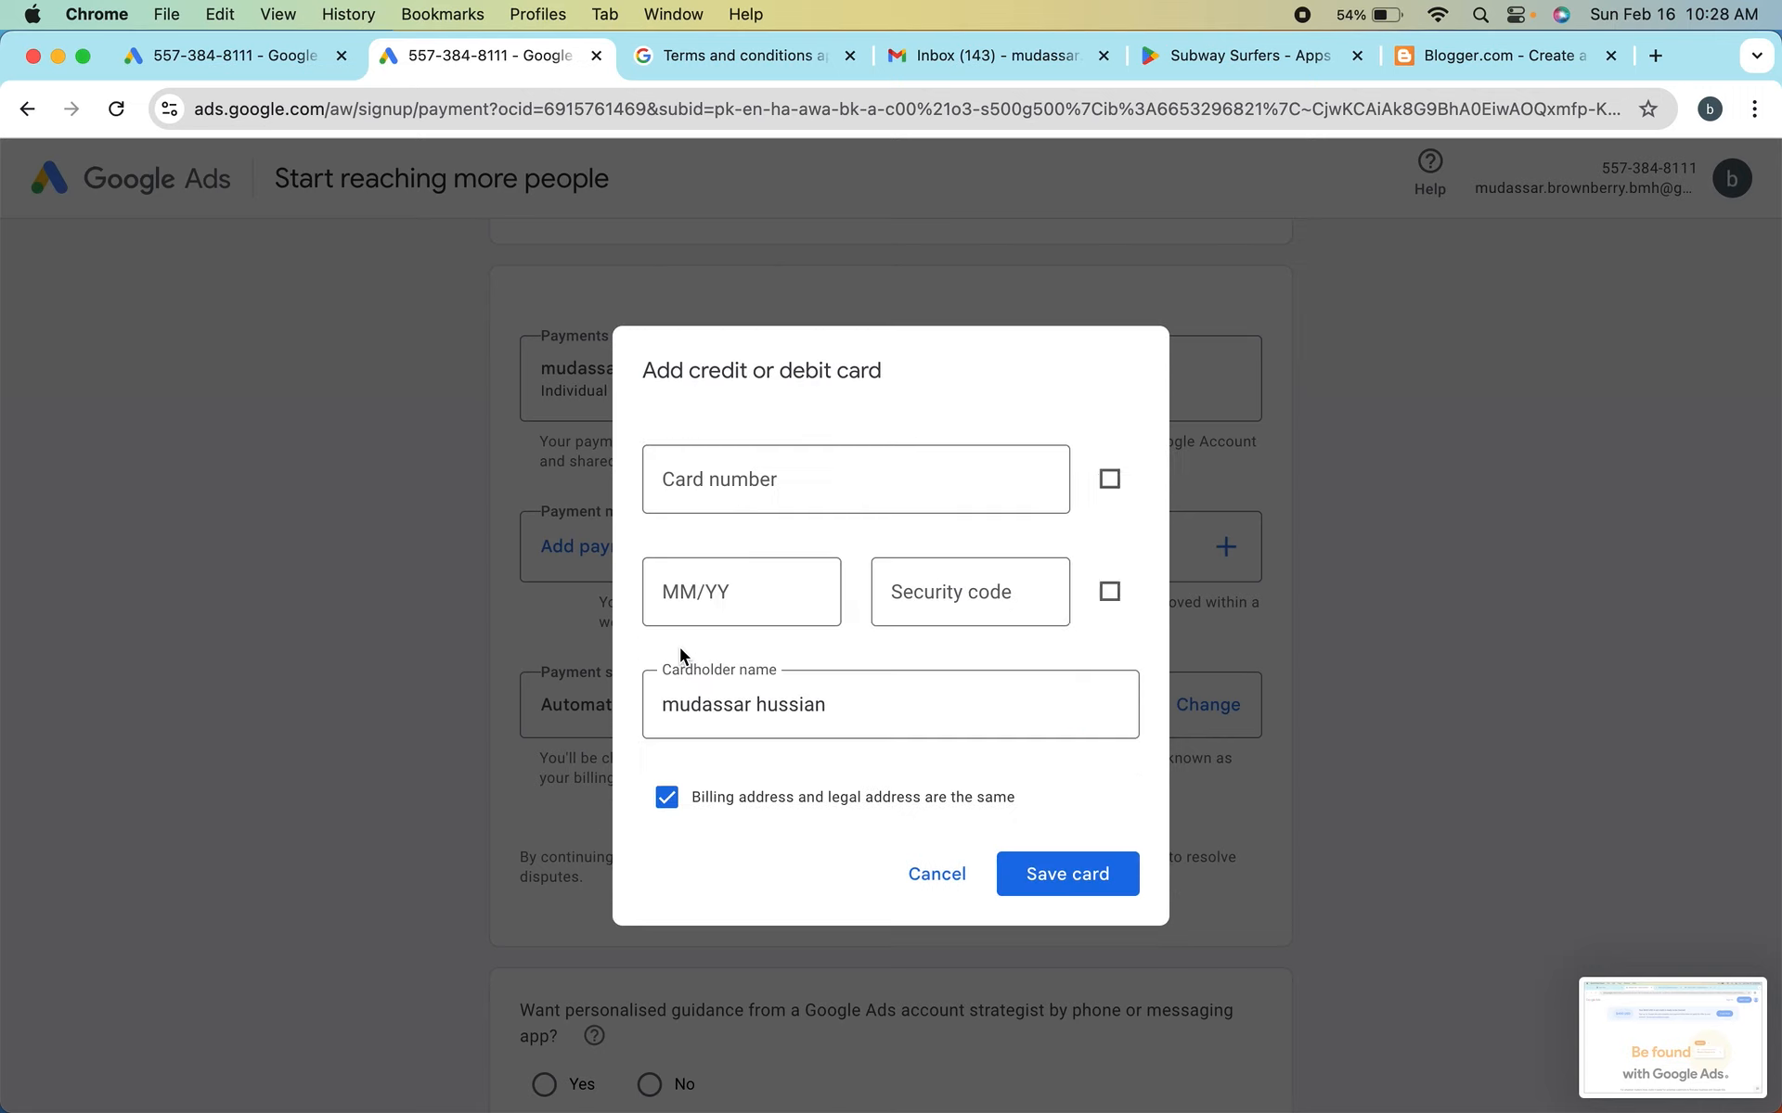
left_click(762, 469)
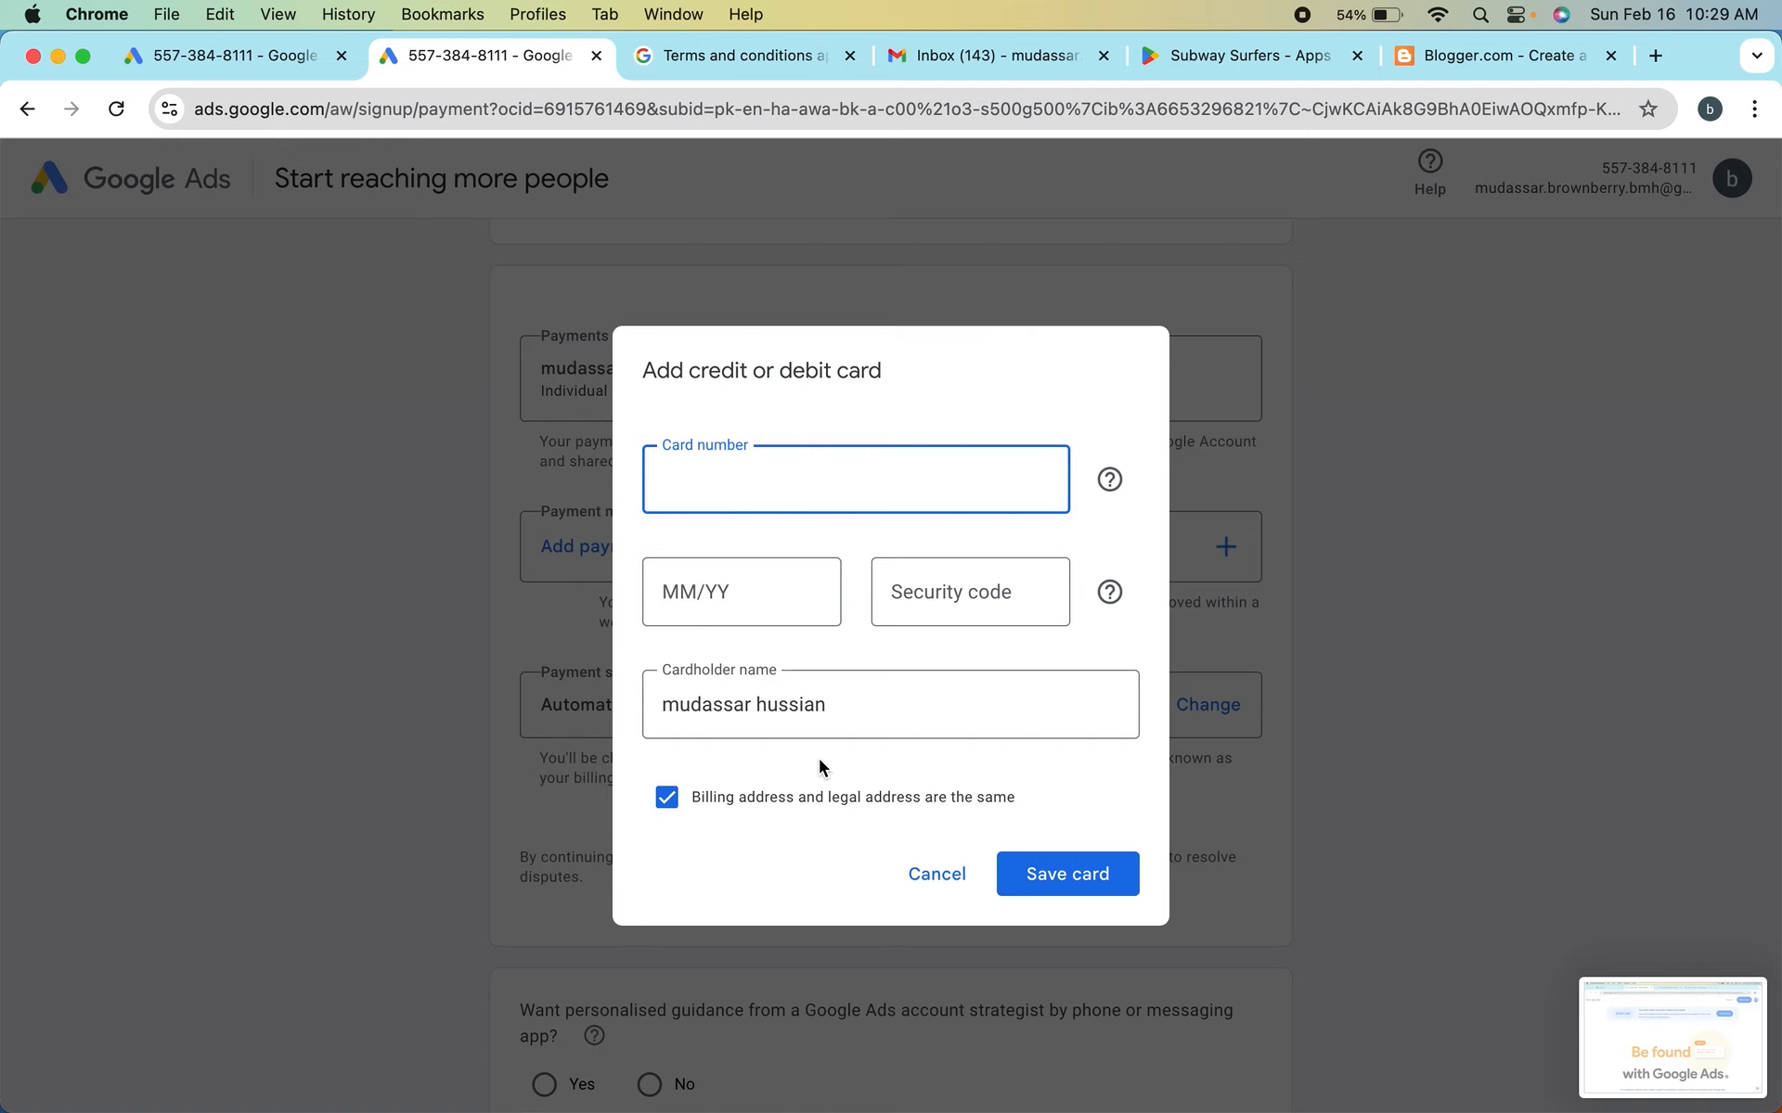
left_click(935, 880)
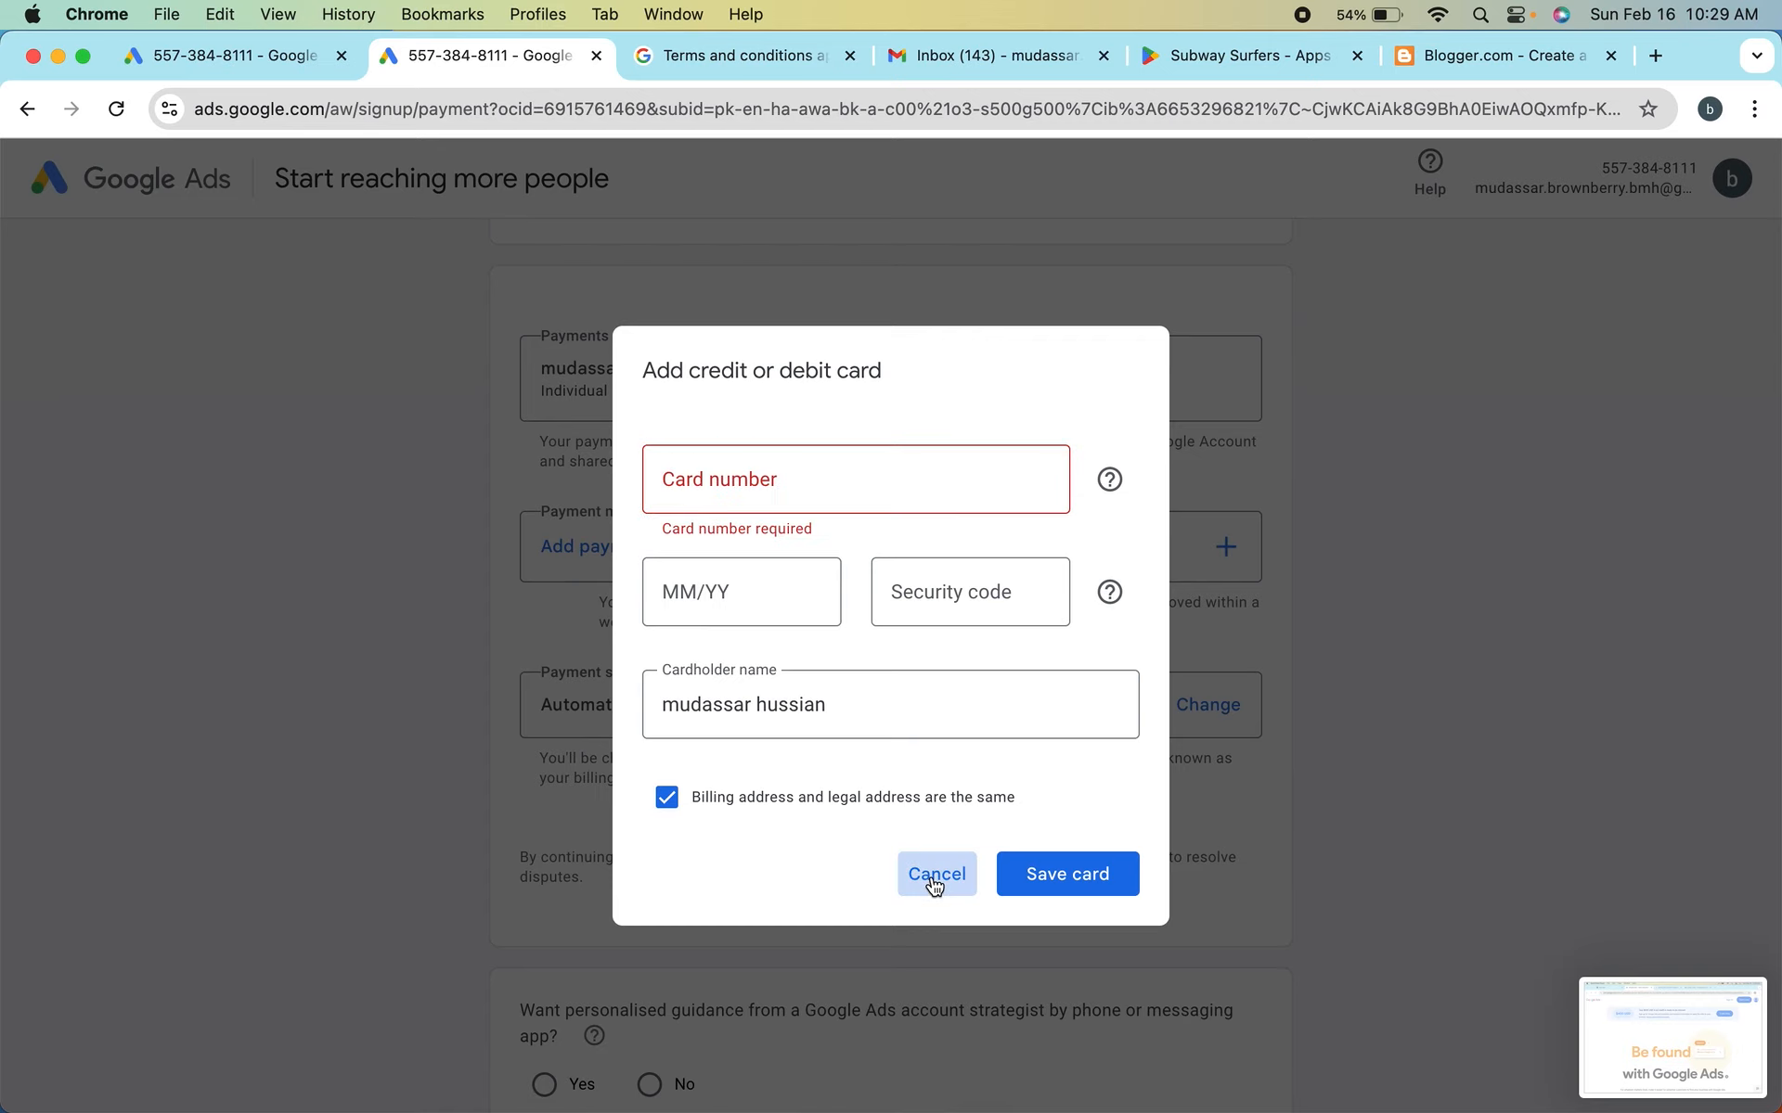
left_click(1100, 748)
Review the account and payment settings, from country, time zone and promotional offer to the payment sections and contact preference questions
scroll(899, 799, "down", 5)
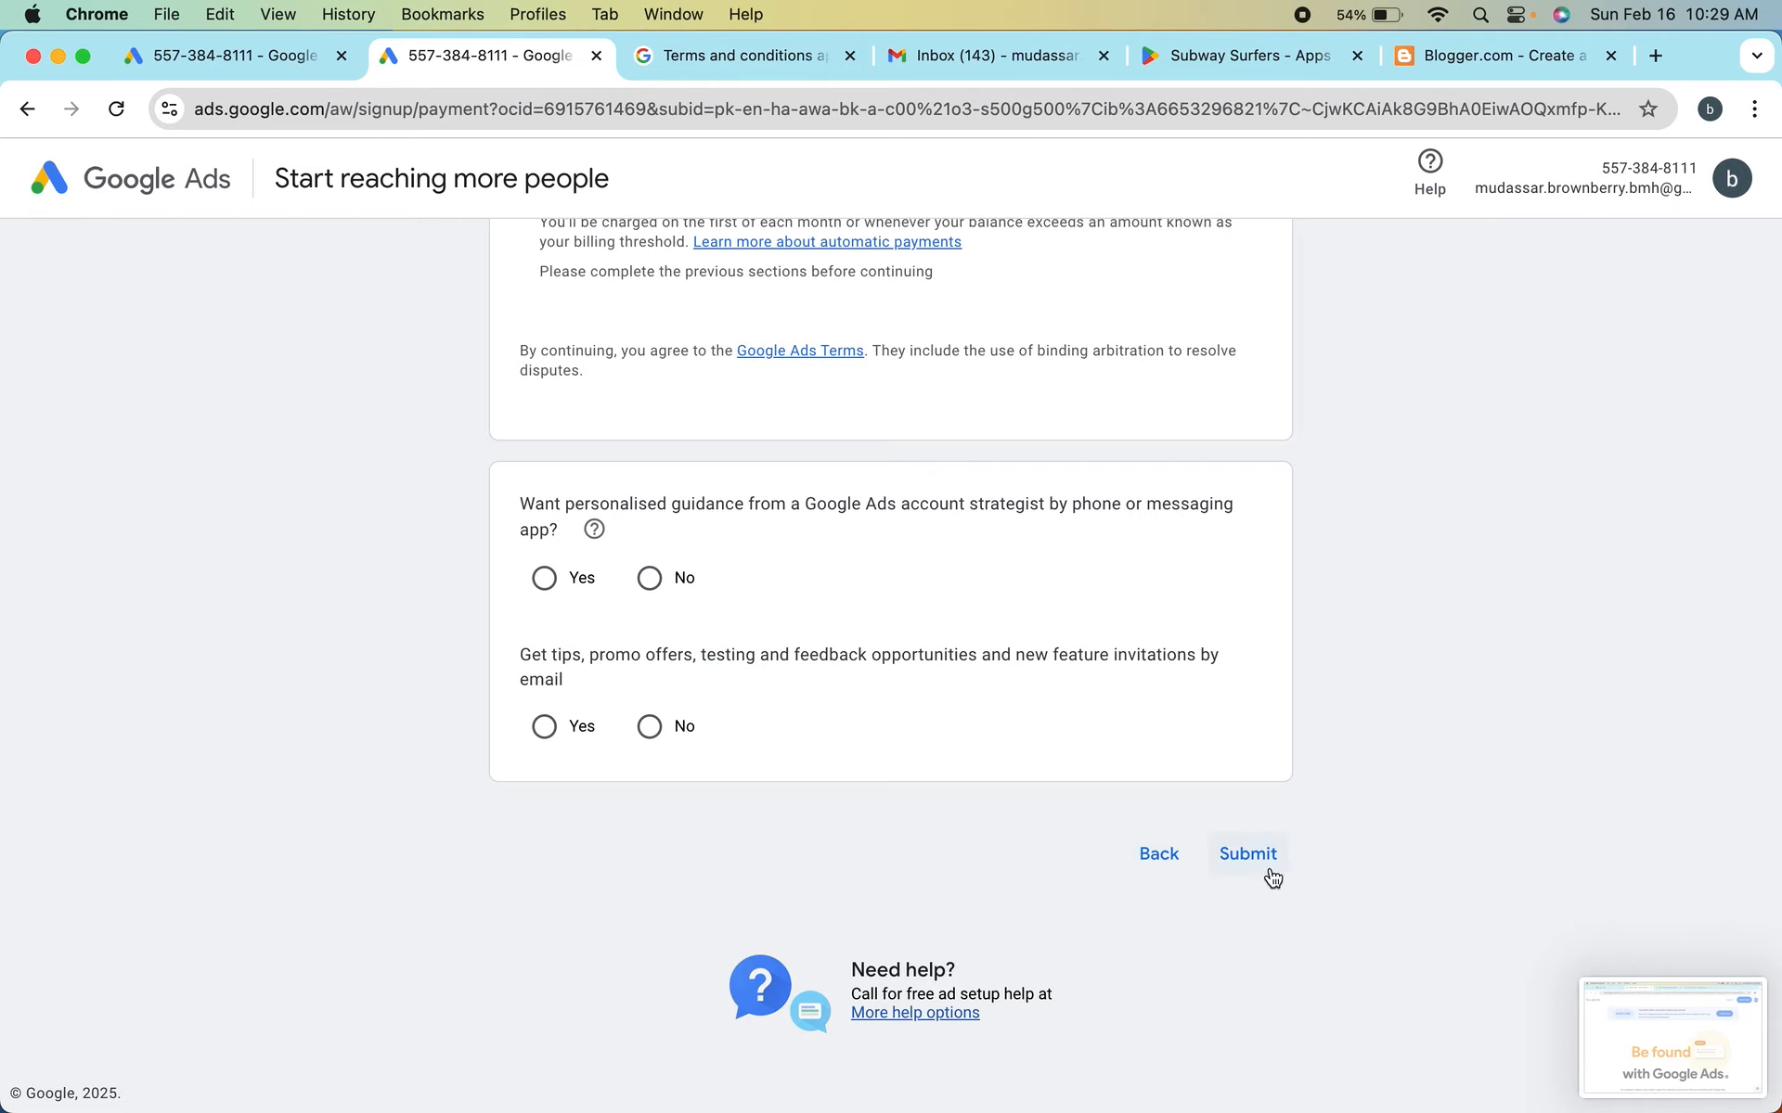
scroll(961, 649, "up", 10)
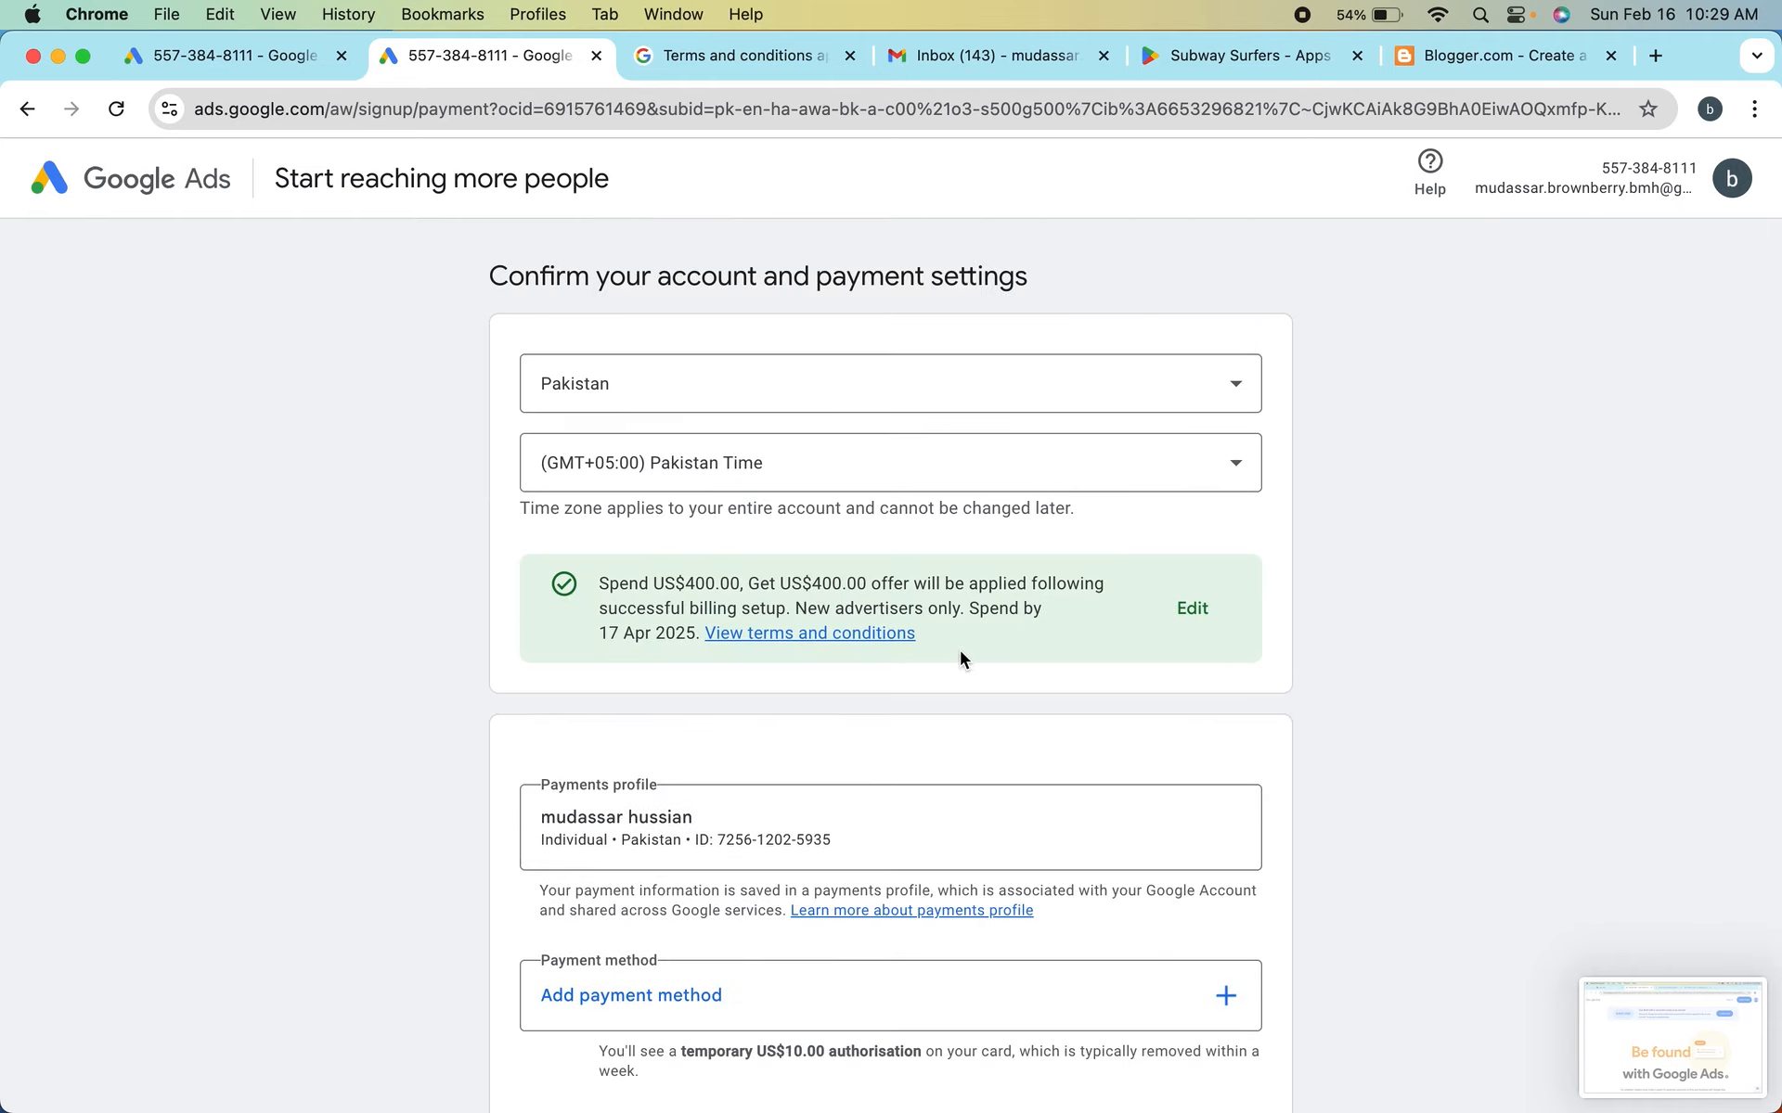
scroll(959, 650, "down", 10)
scroll(960, 649, "down", 2)
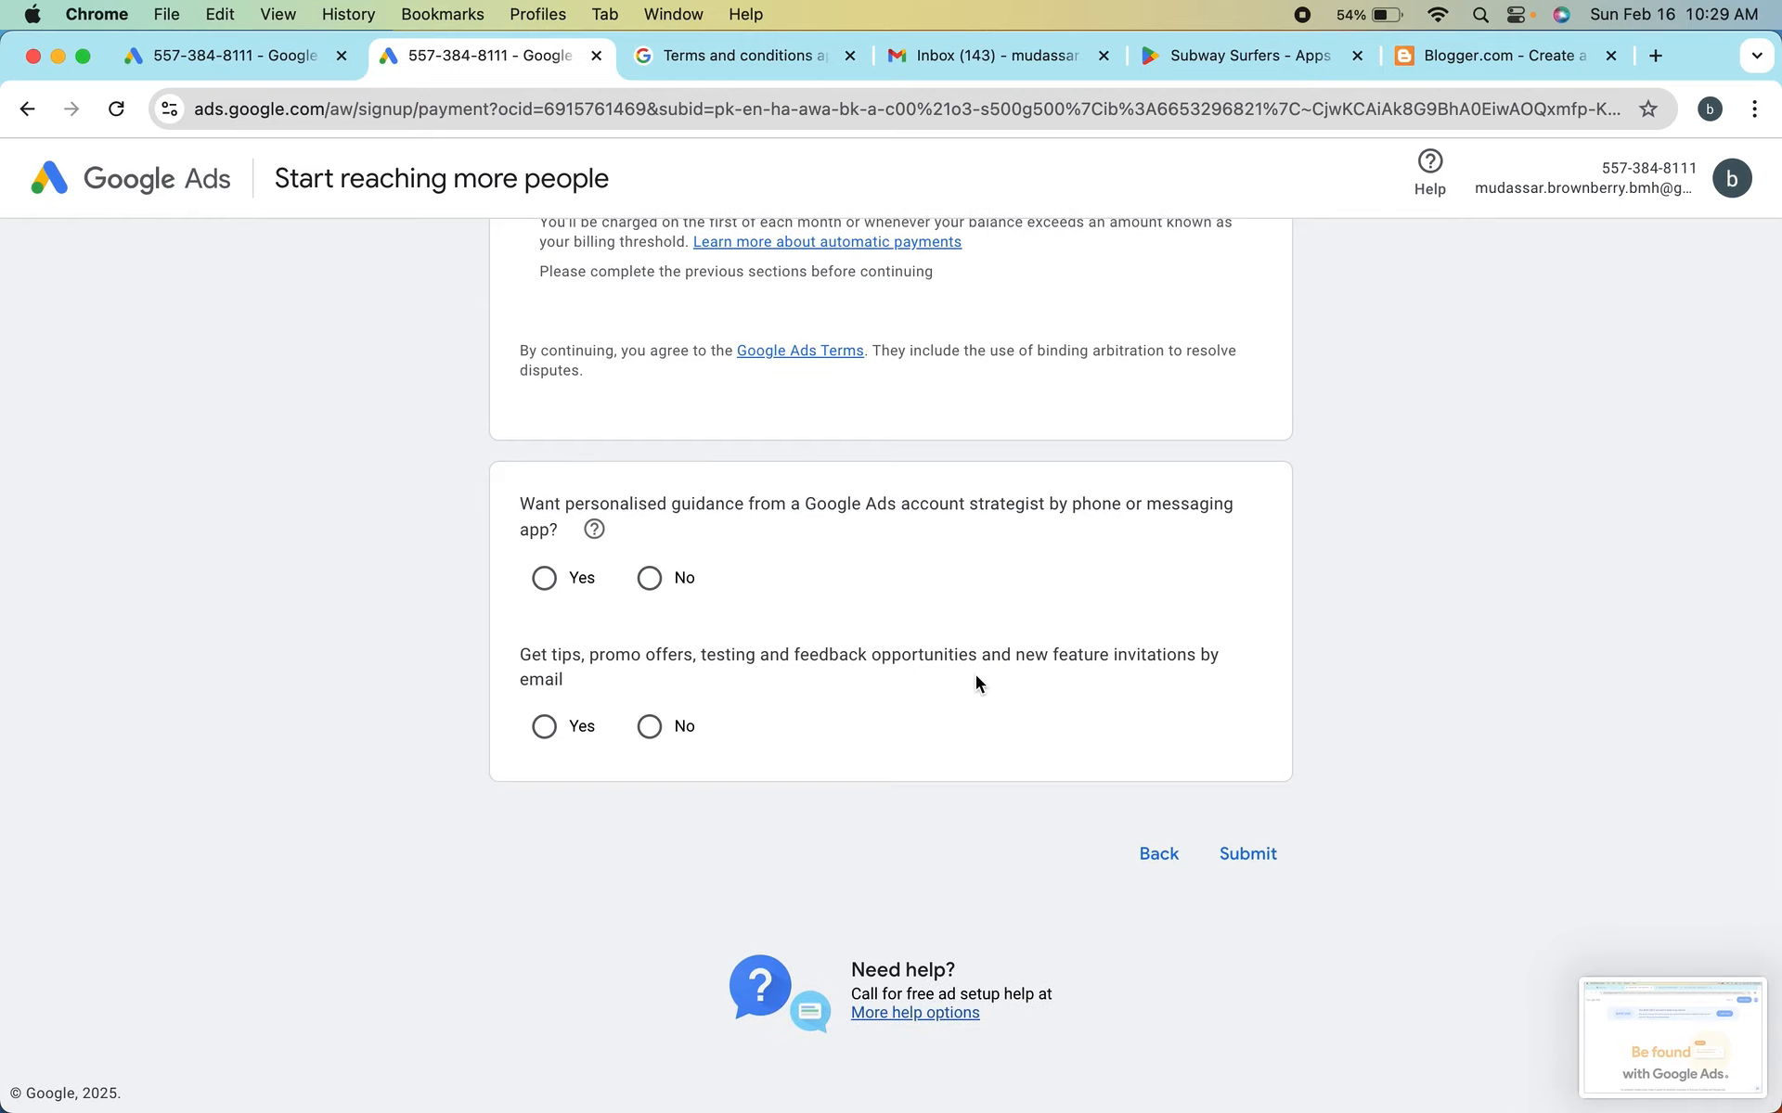
scroll(864, 626, "up", 6)
scroll(865, 619, "up", 3)
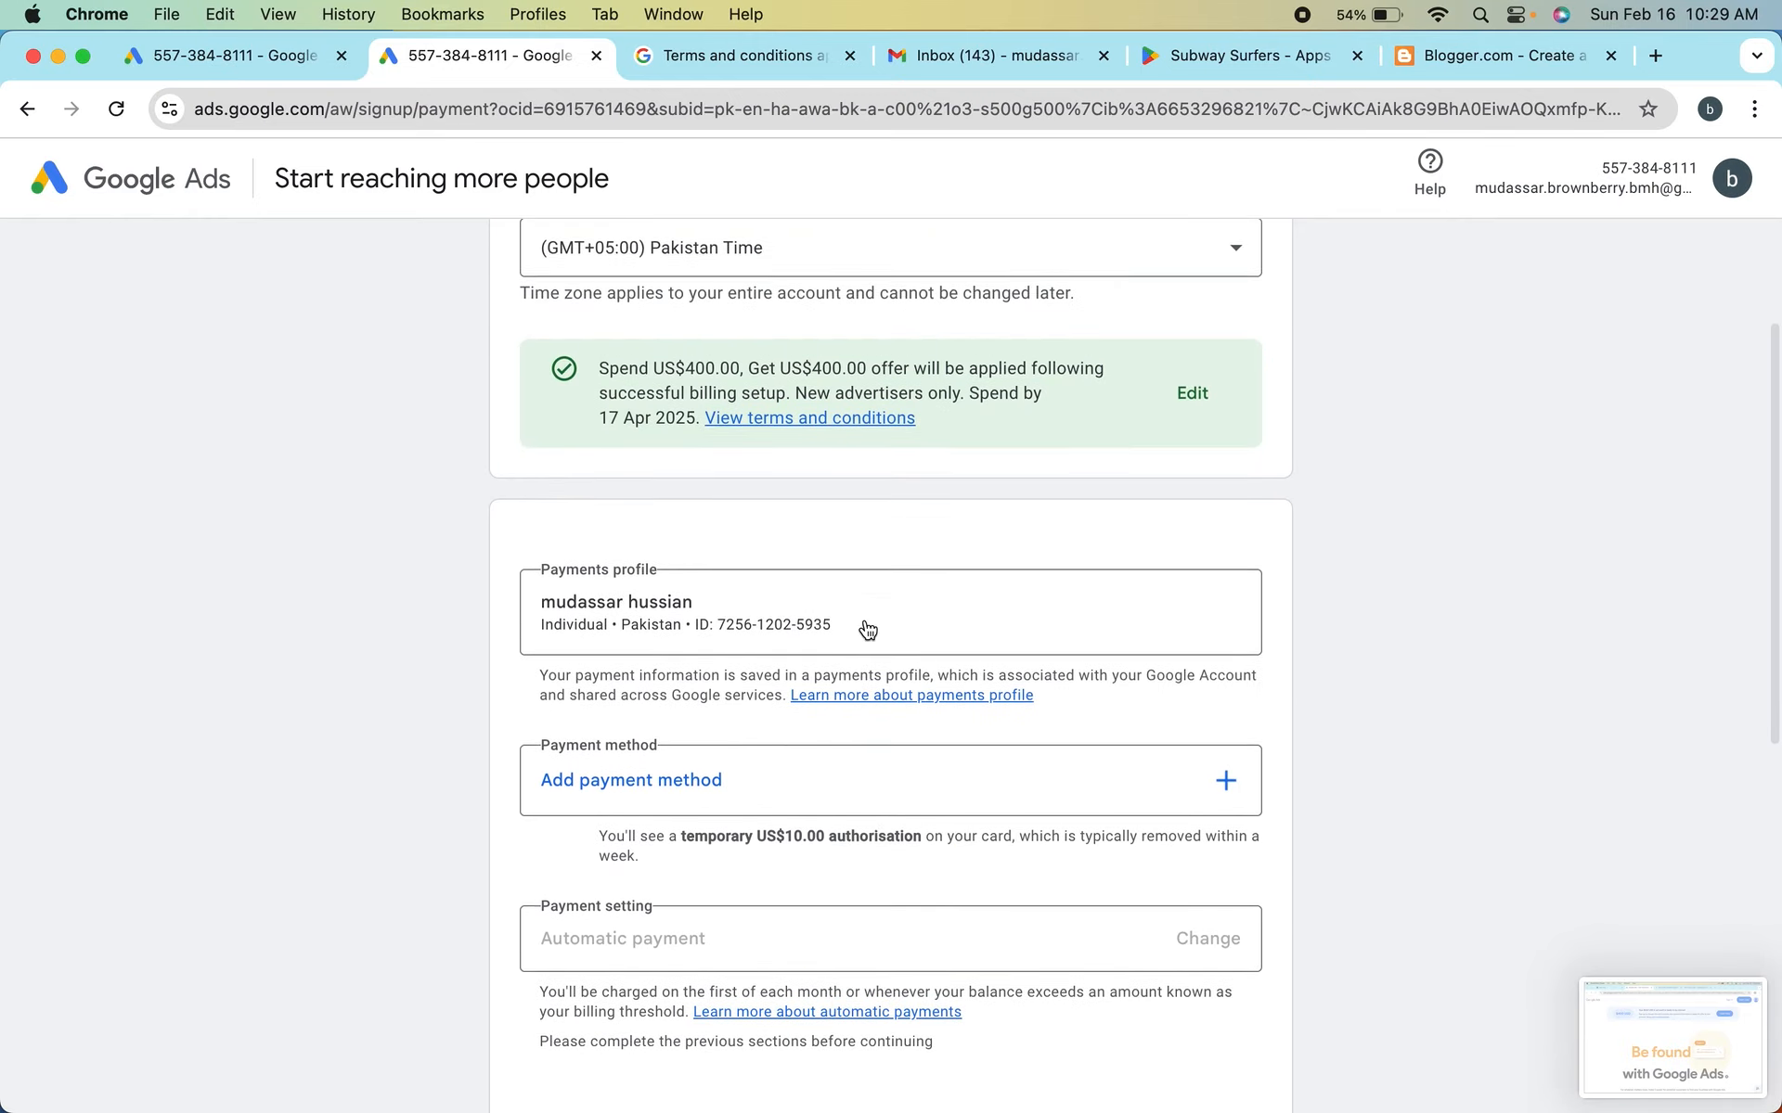
scroll(865, 620, "down", 9)
scroll(865, 620, "up", 10)
scroll(865, 620, "up", 2)
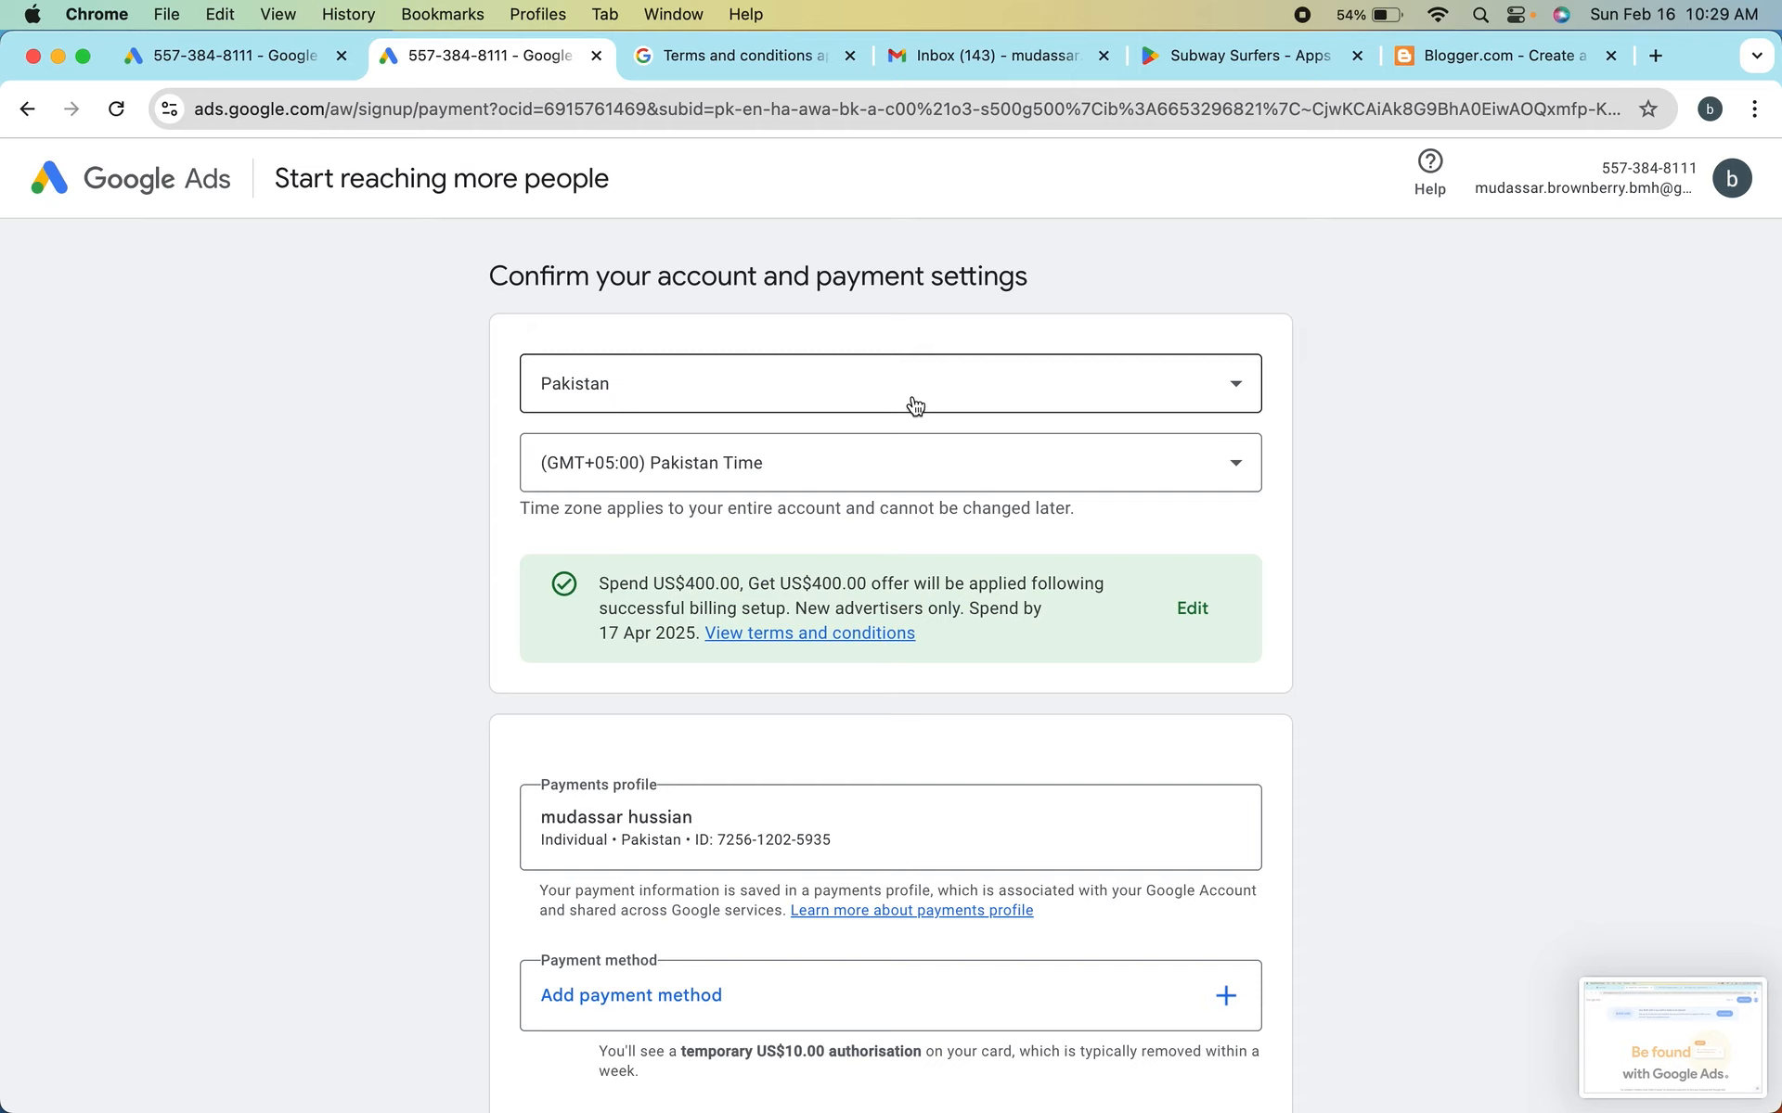
scroll(849, 633, "down", 10)
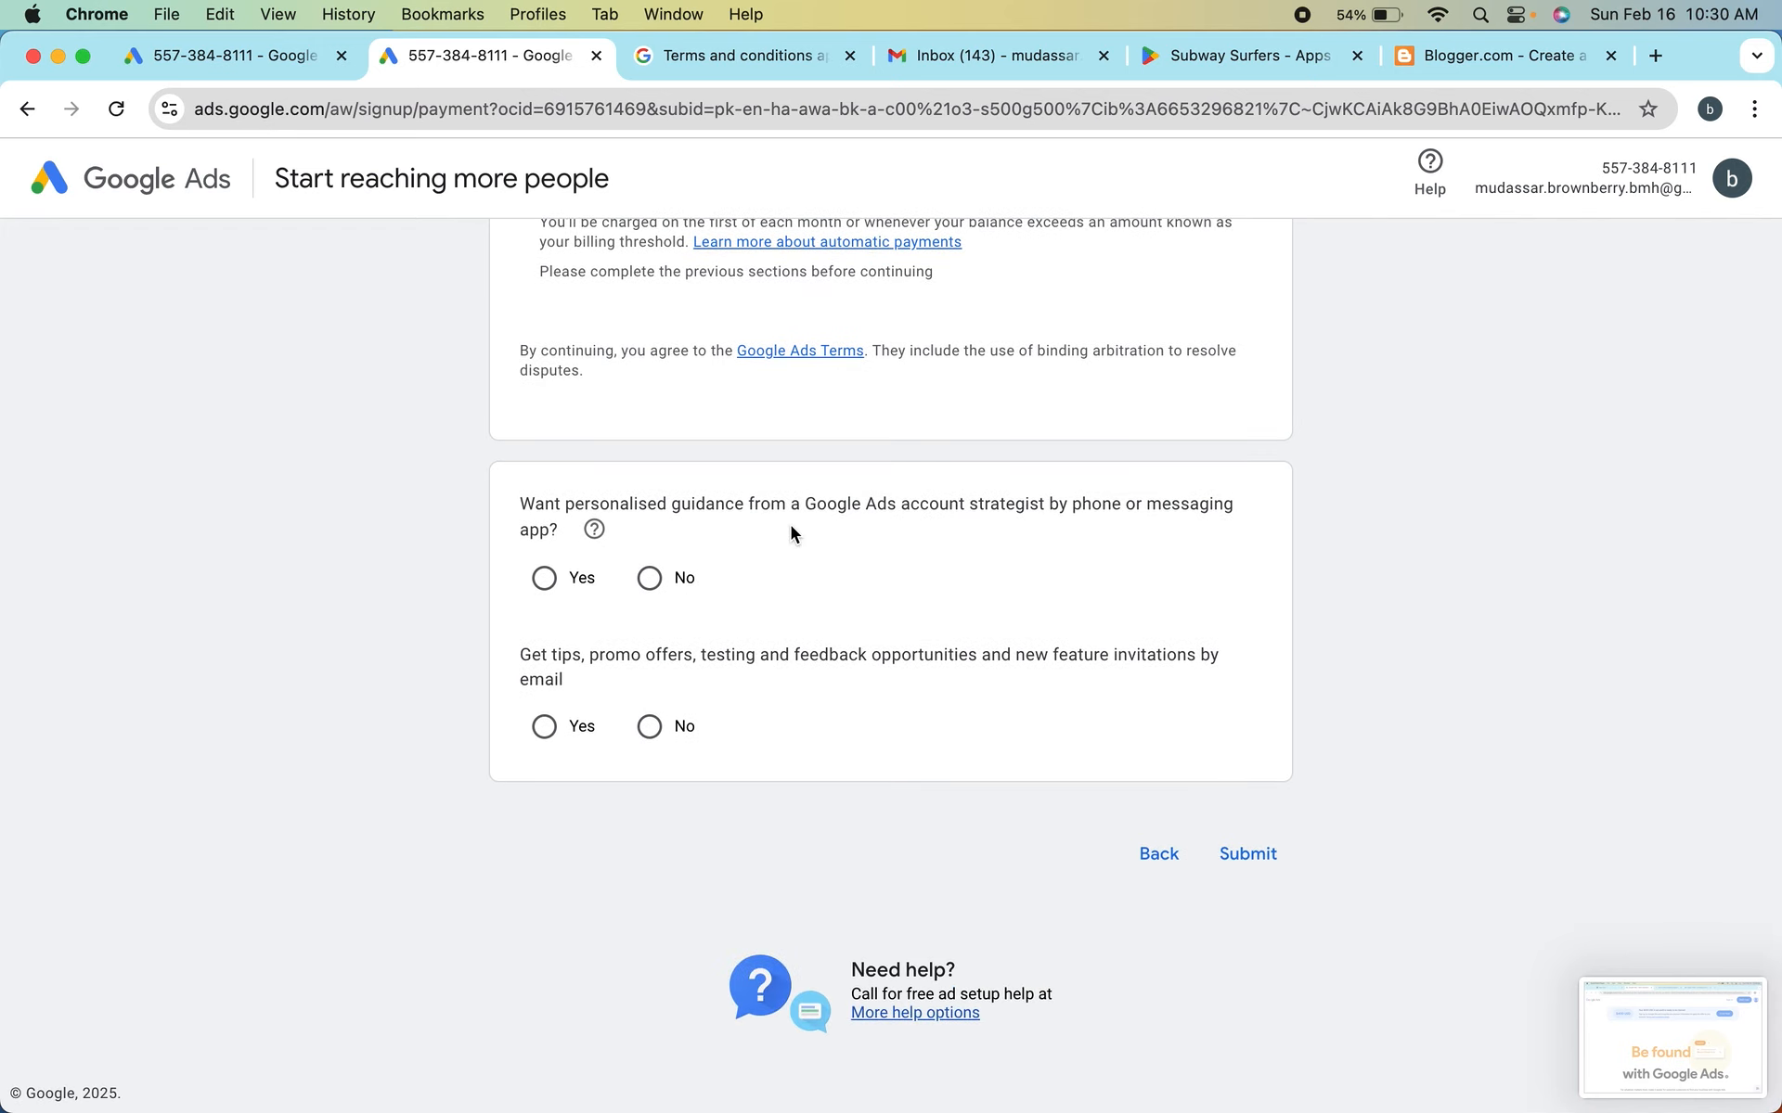
scroll(791, 525, "up", 10)
scroll(790, 525, "down", 10)
mouse_move(742, 1067)
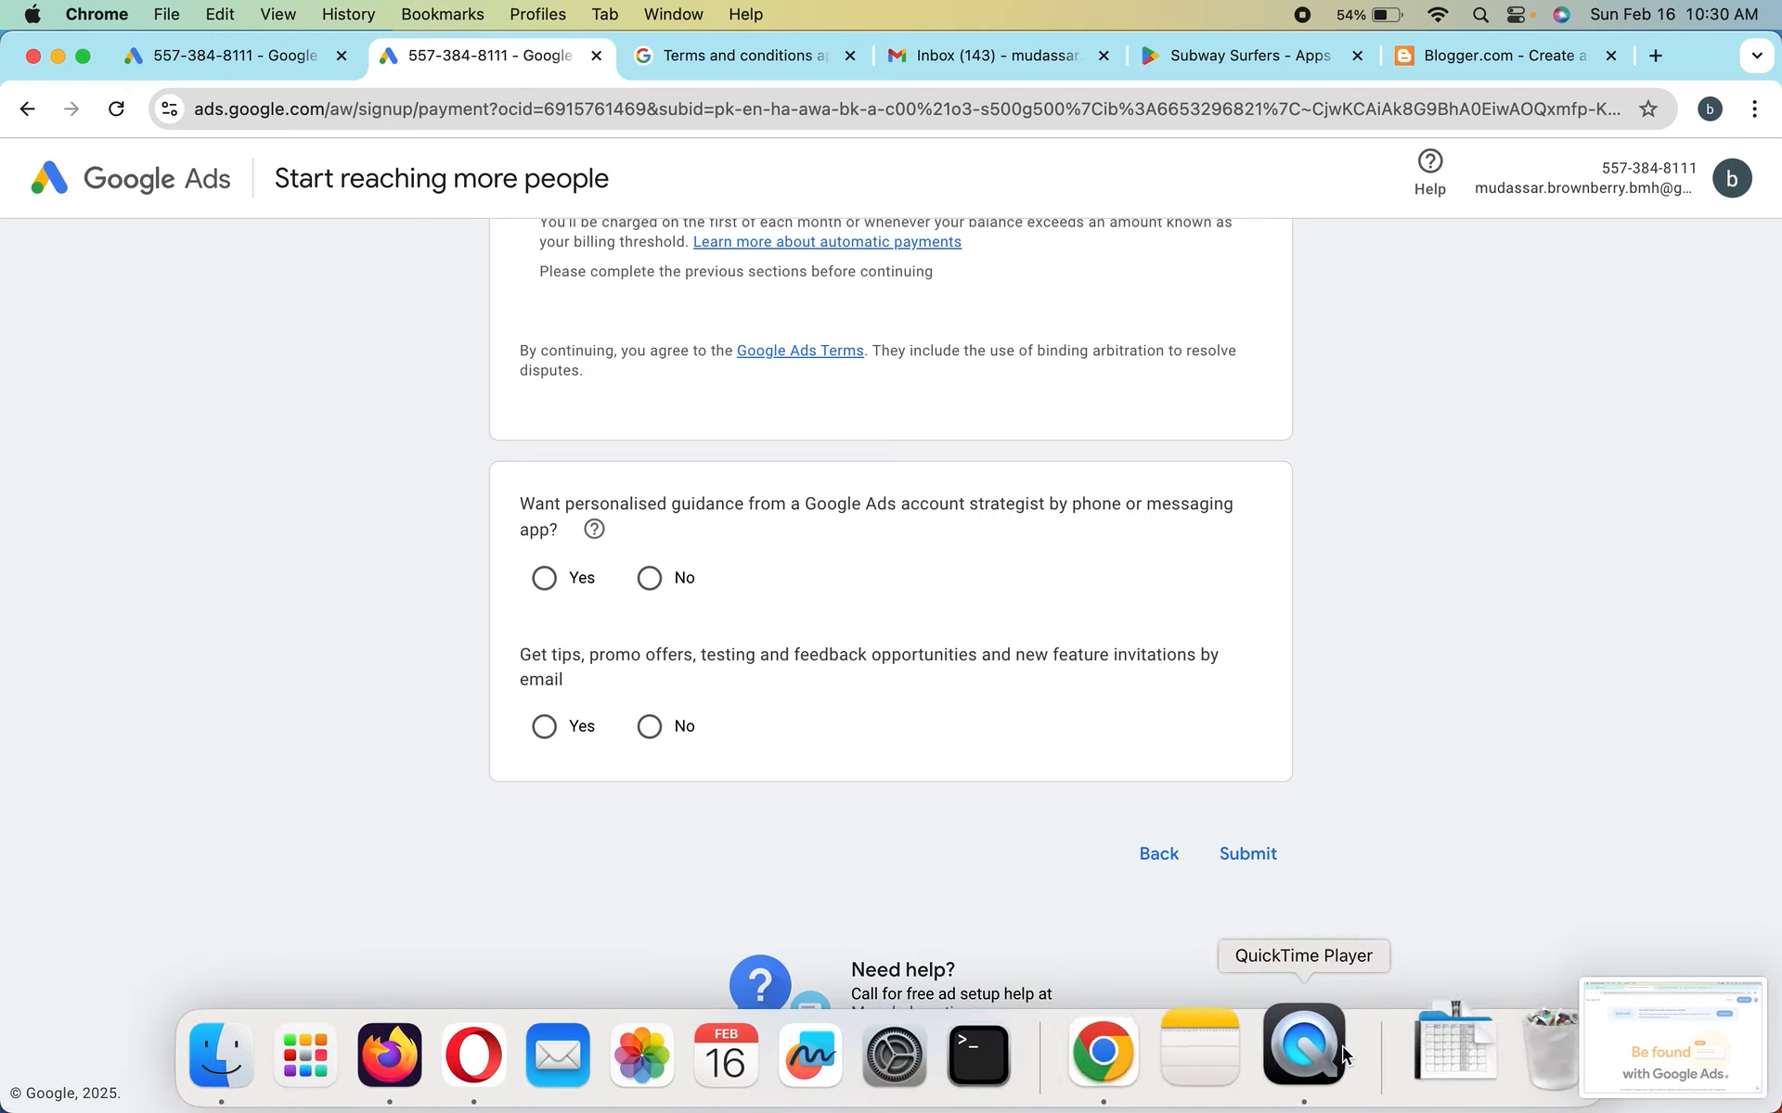
left_click(1277, 1045)
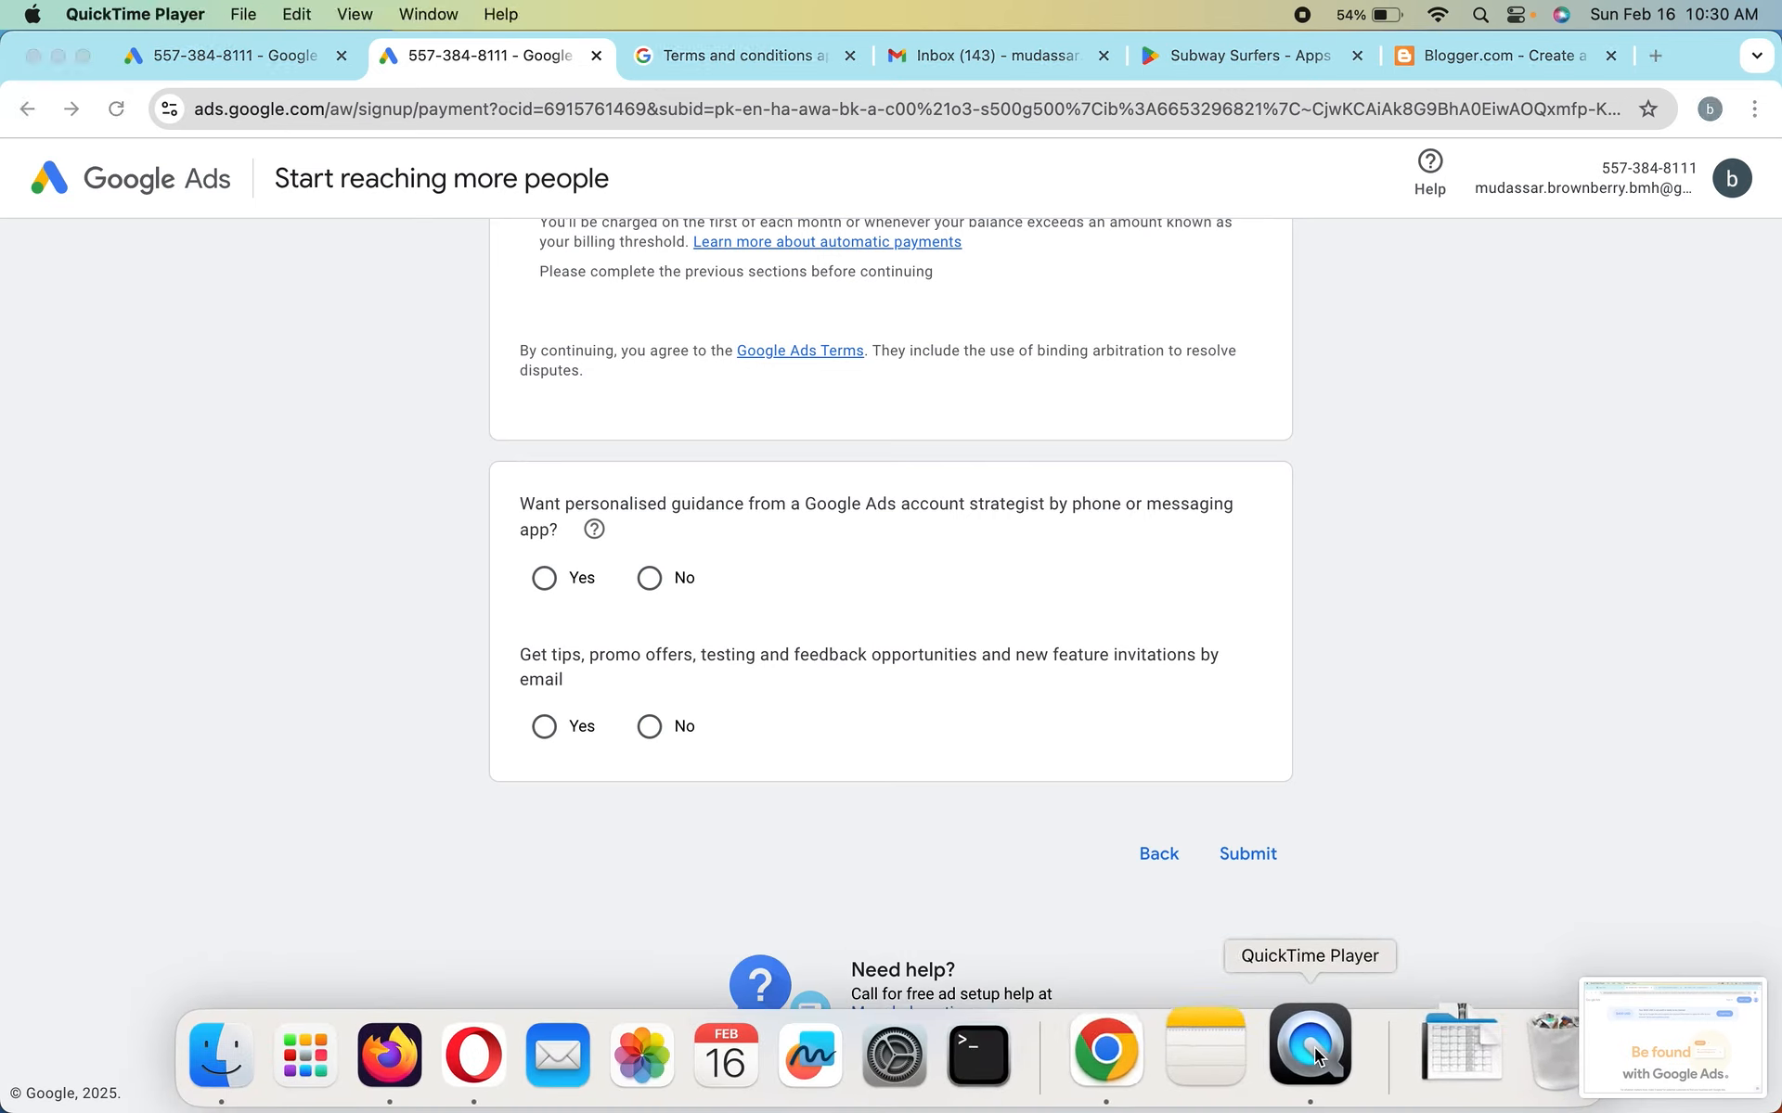
left_click(199, 17)
mouse_move(246, 13)
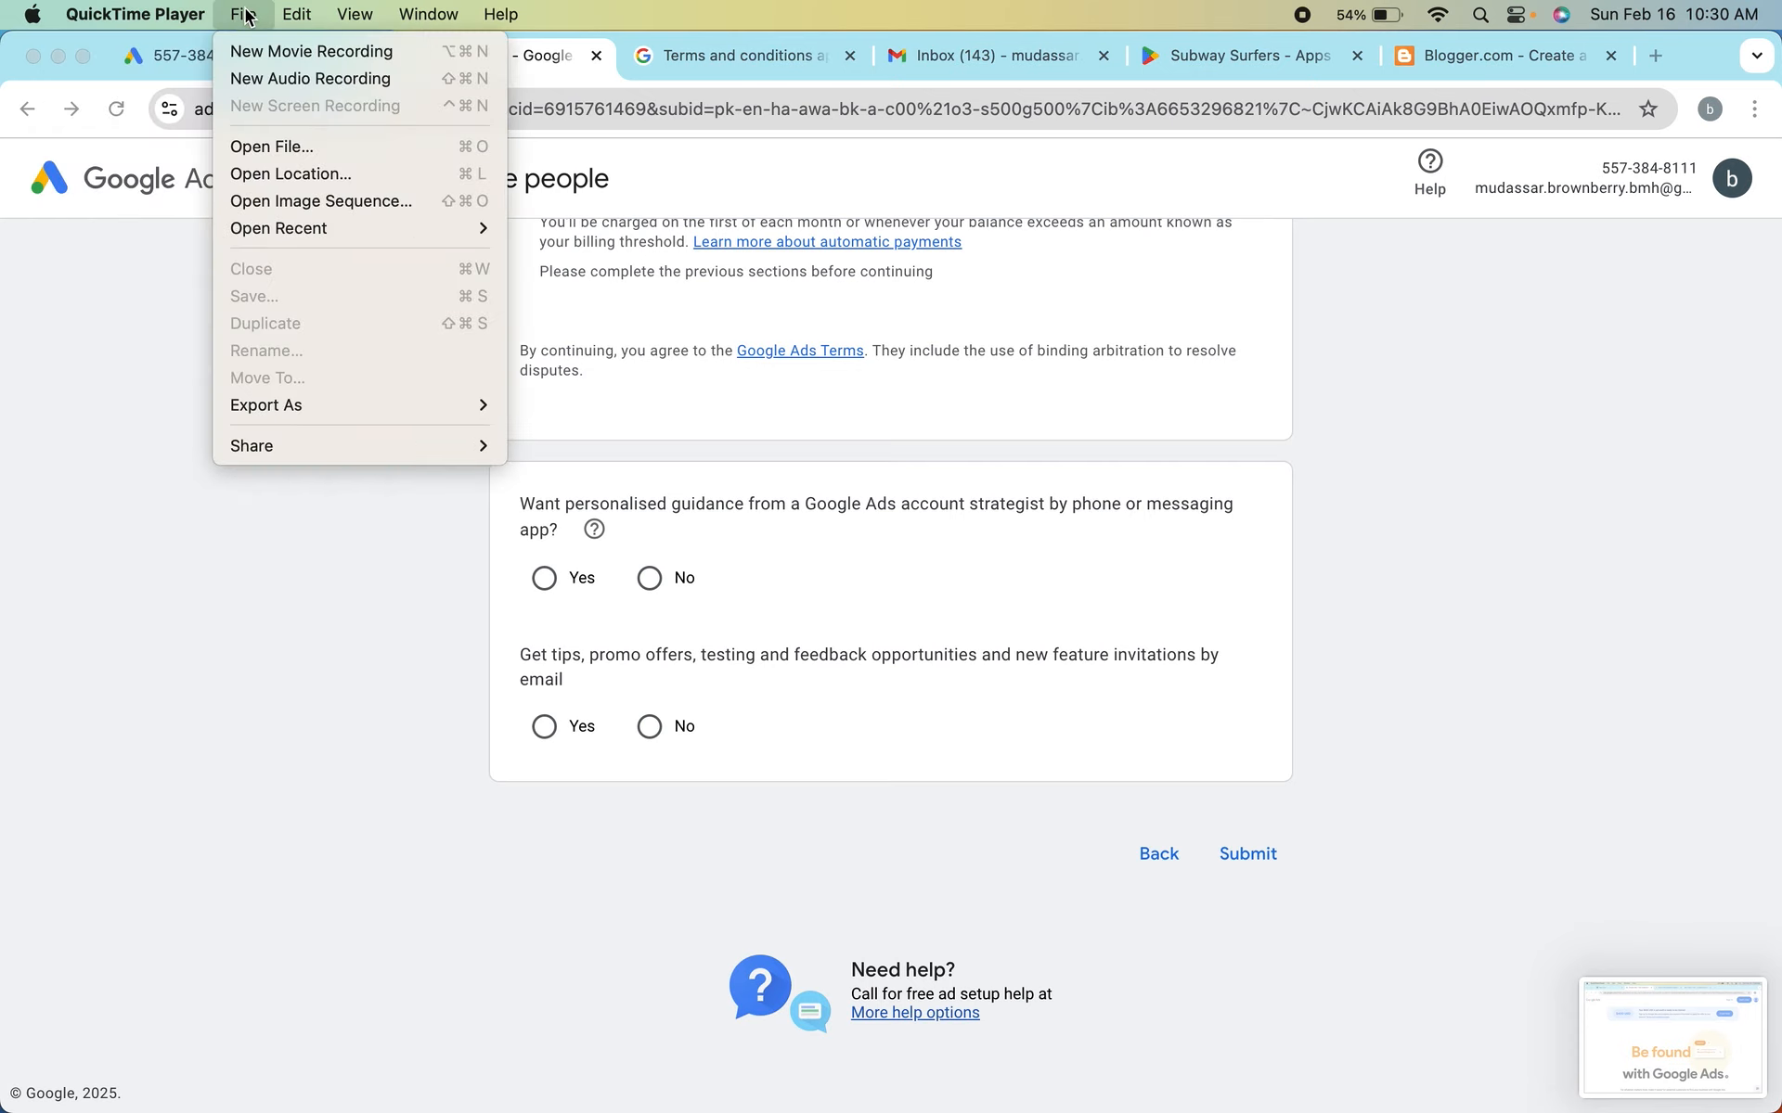